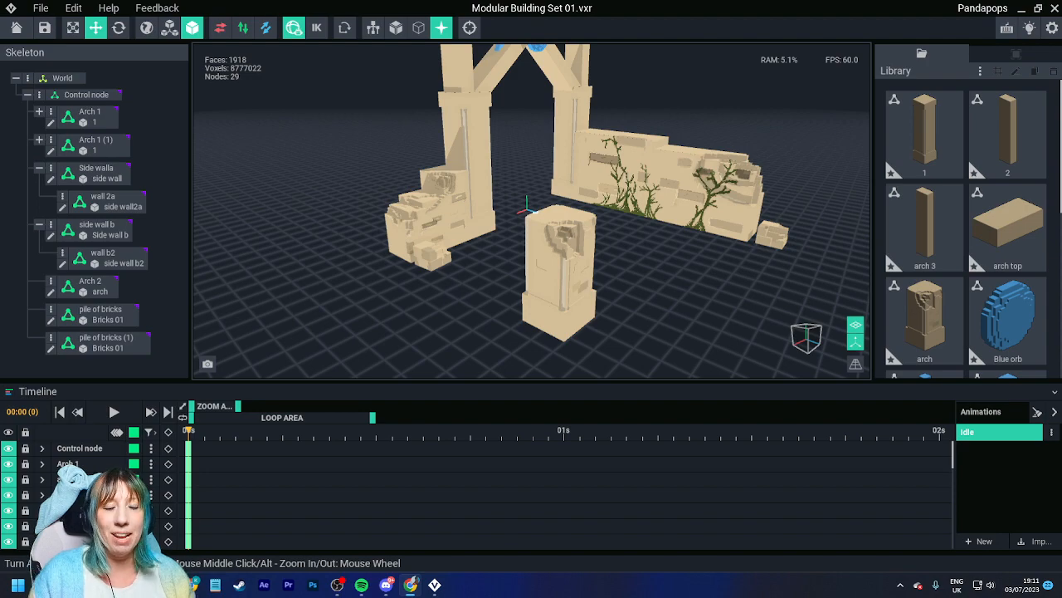
right_drag(534, 292, 420, 284)
scroll(539, 274, down, 5)
middle_drag(803, 334, 713, 310)
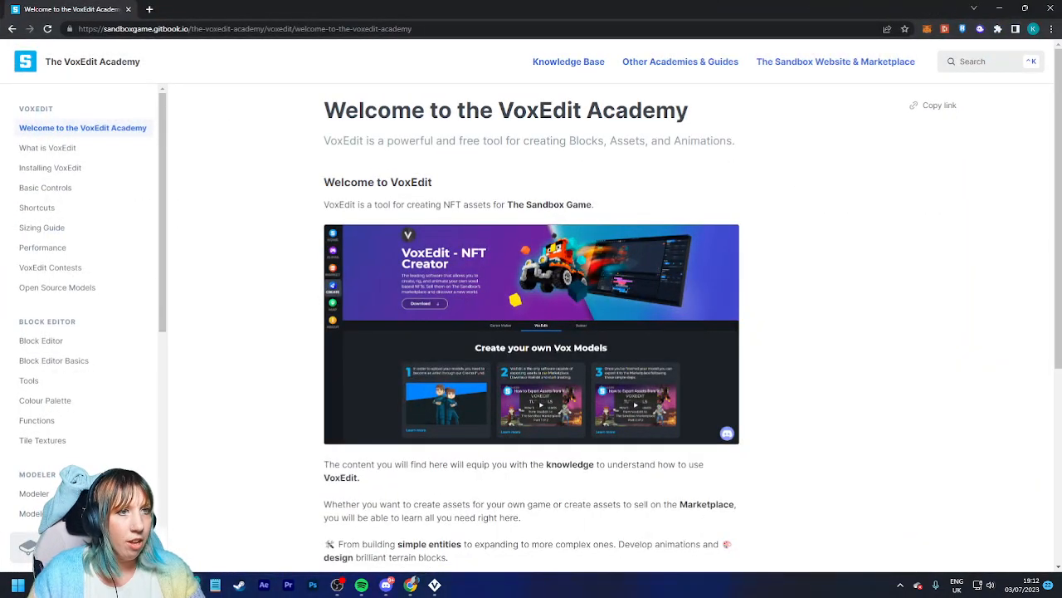
Step: Copy the web address of the VoxEdit Academy welcome page and switch back to VoxEdit
right_click(260, 28)
click(291, 88)
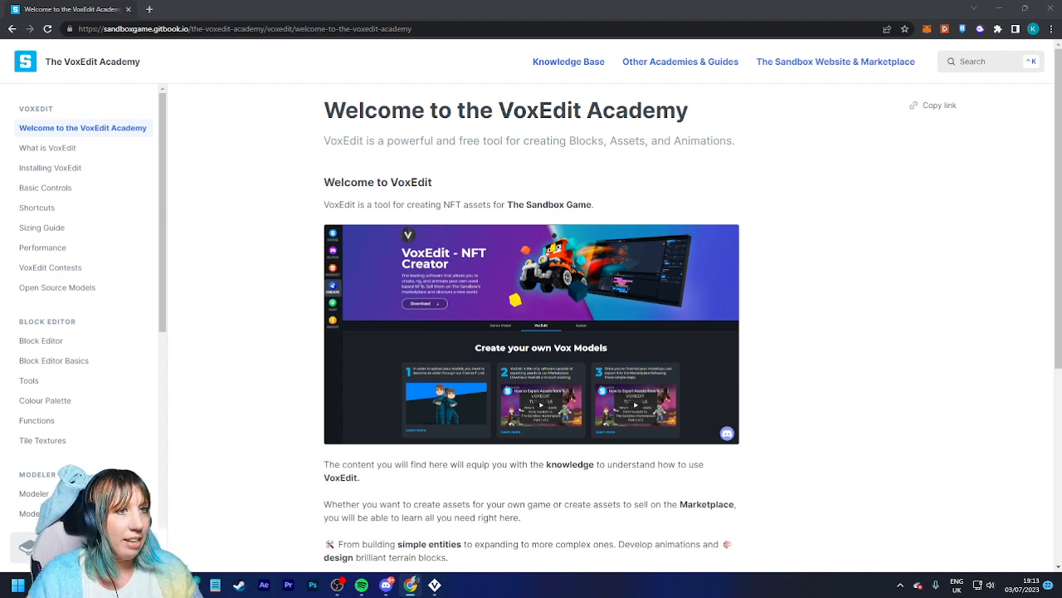
key(alt+Tab)
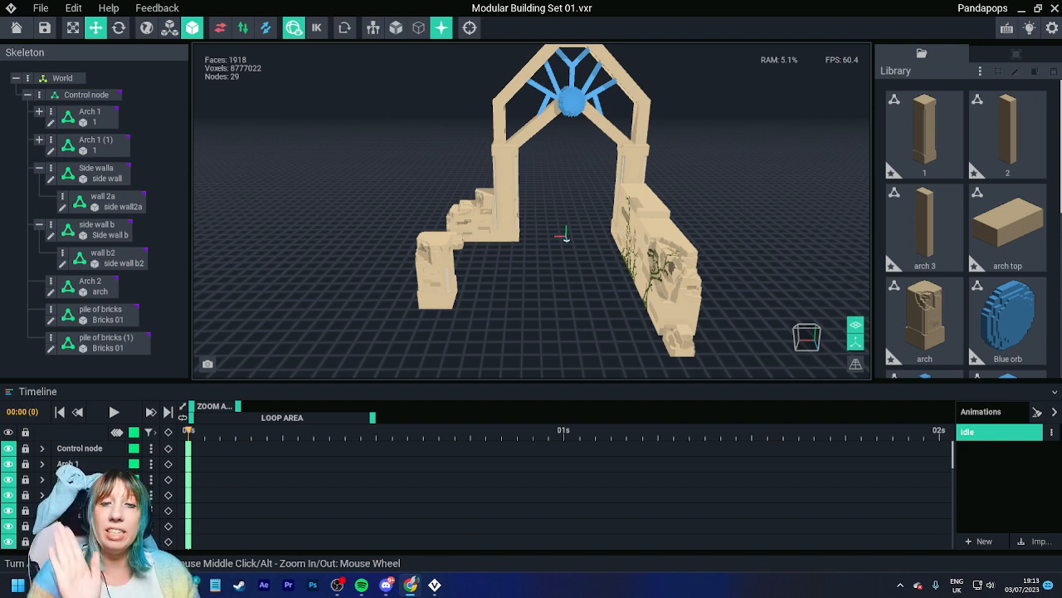
Step: Bring up "The Future of Game Jams" survey and read through its questions on themes, Scenario AI and contest improvements
drag(2, 382, 508, 1)
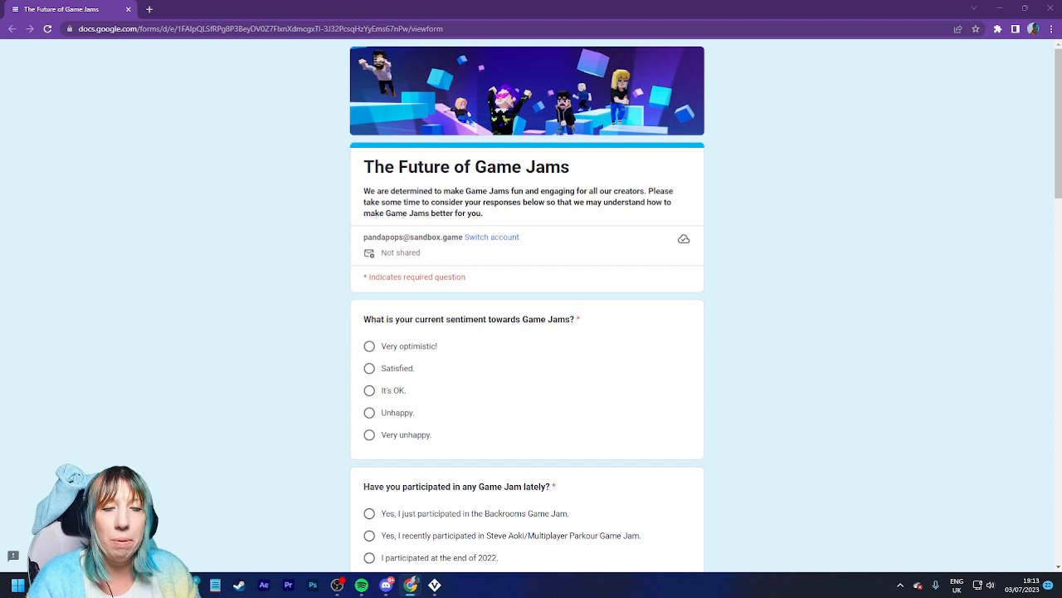
scroll(527, 306, down, 3)
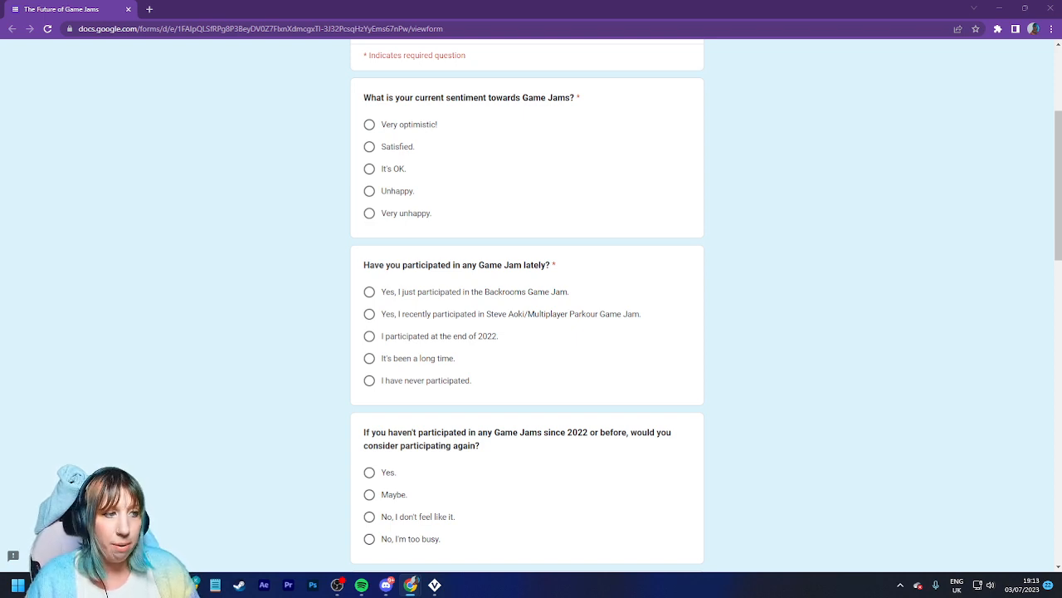
scroll(527, 305, down, 2)
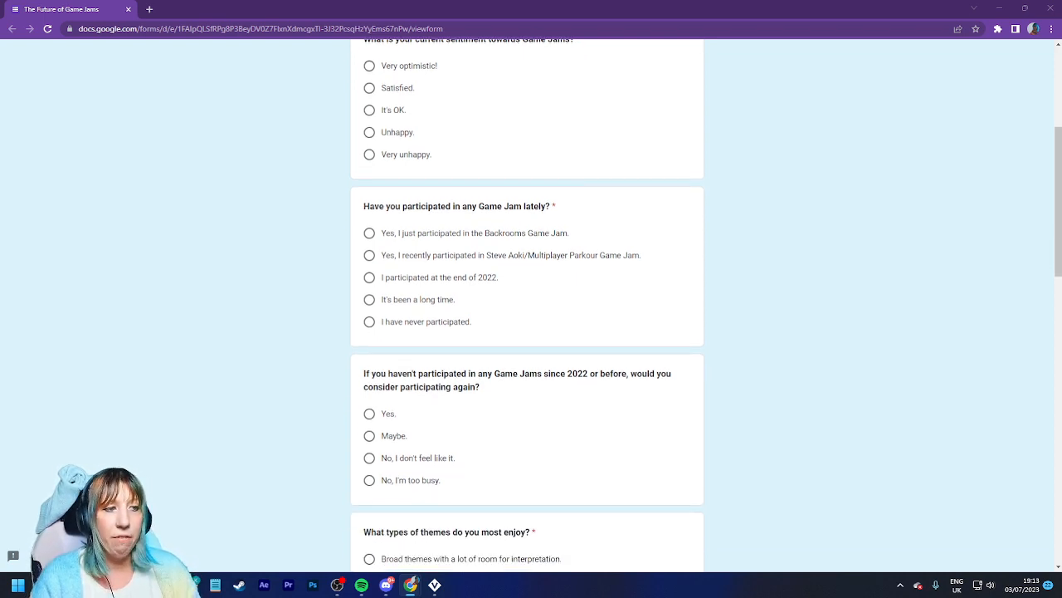
scroll(527, 306, down, 3)
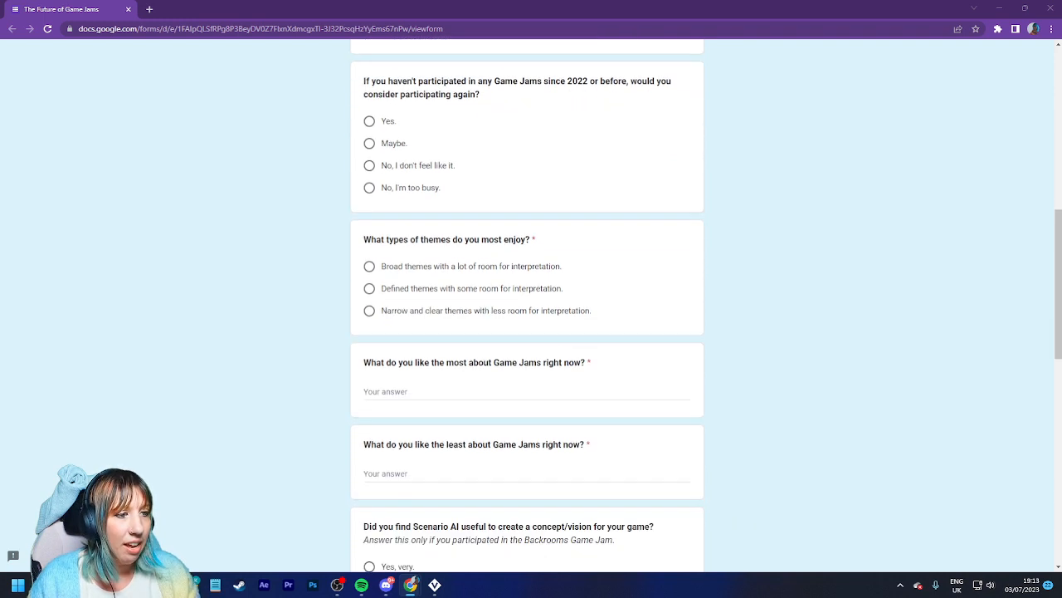
scroll(527, 305, down, 1)
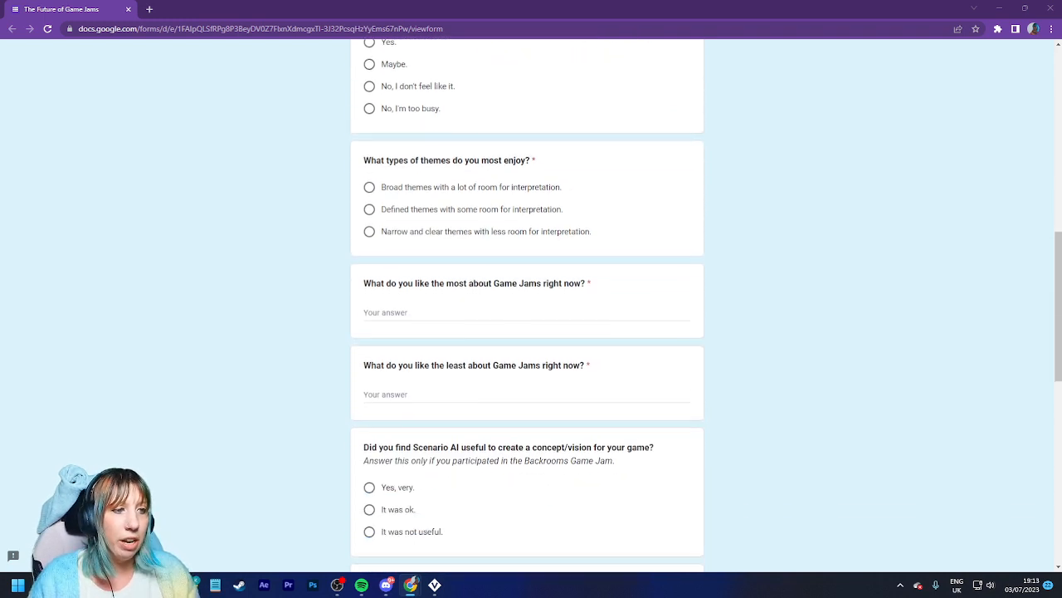
scroll(527, 306, down, 2)
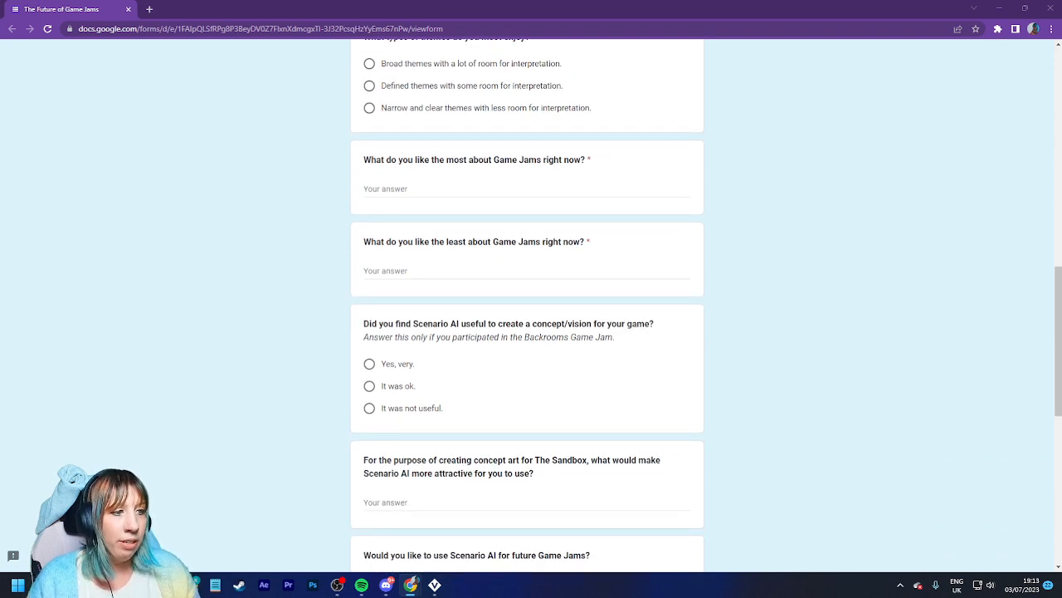
scroll(527, 305, down, 2)
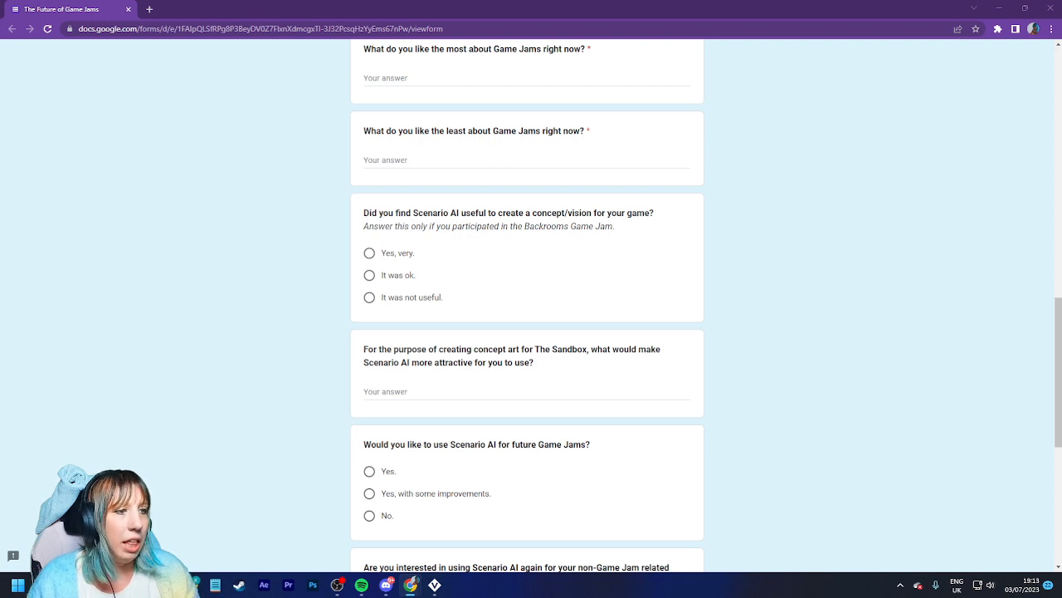
scroll(527, 306, down, 2)
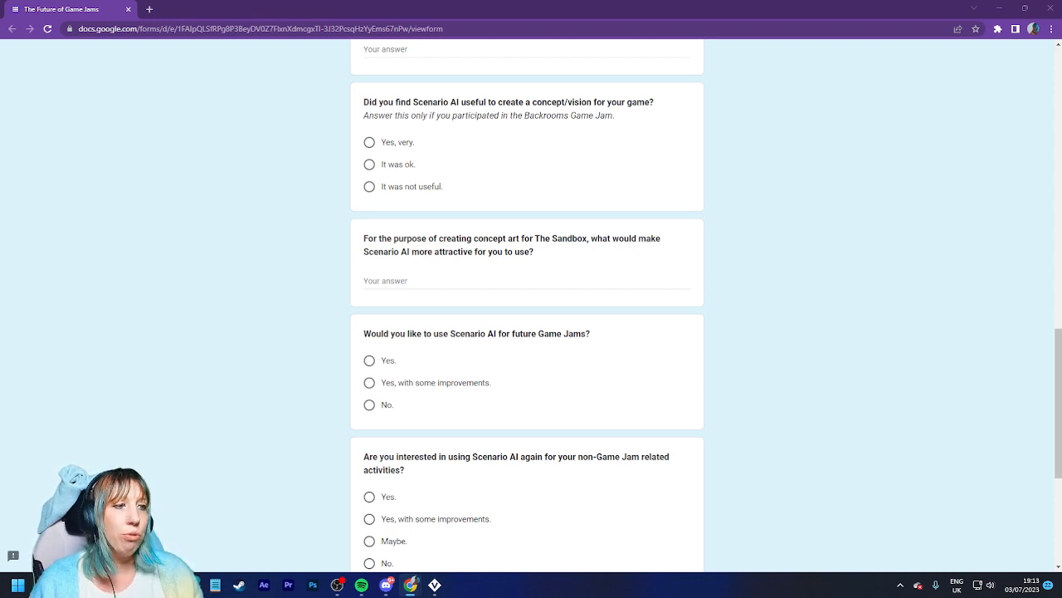
scroll(527, 303, down, 2)
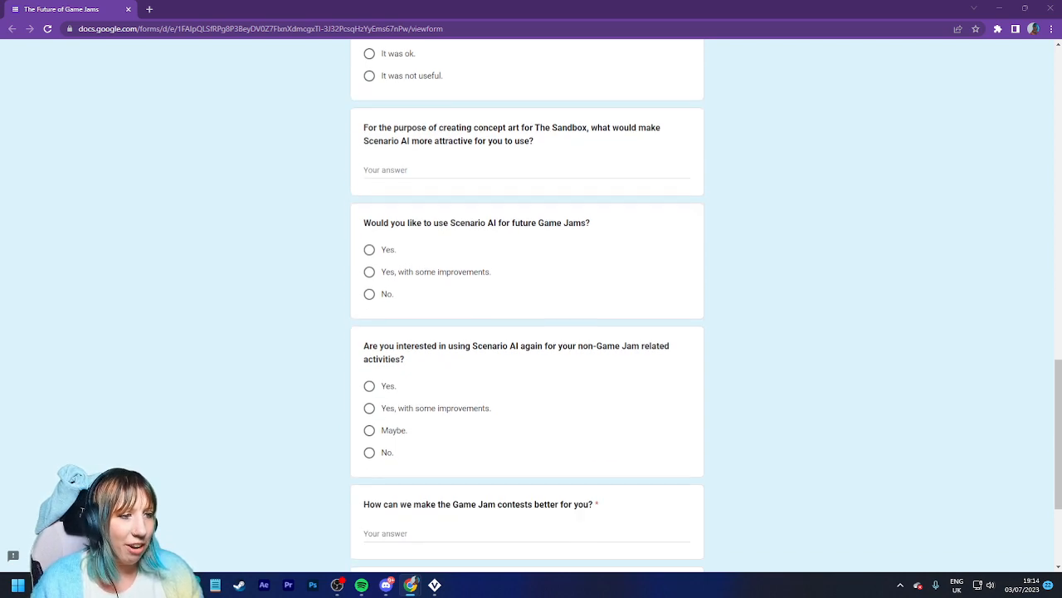
drag(199, 9, 0, 199)
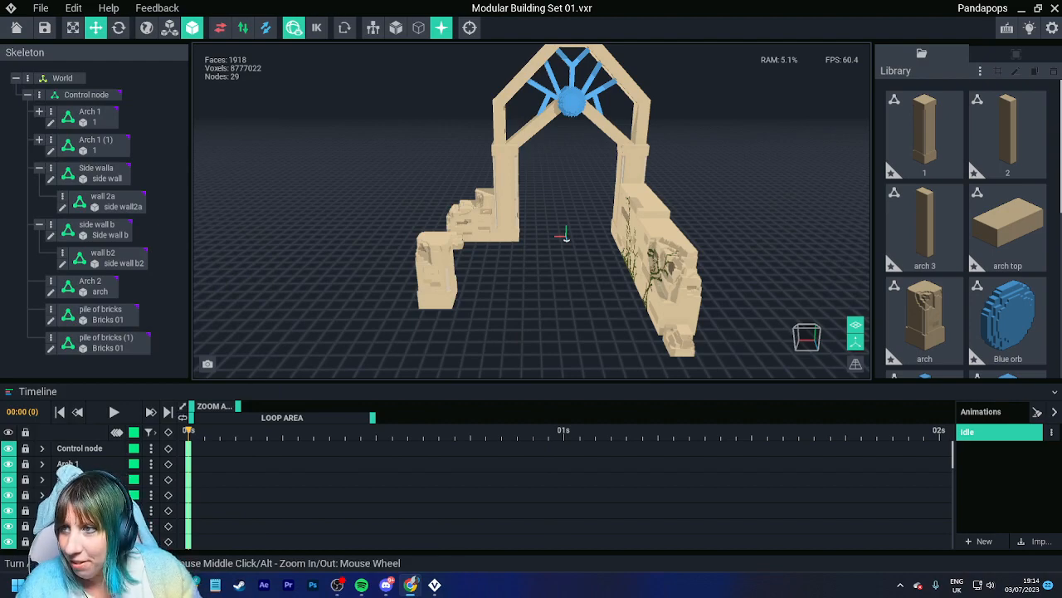
drag(0, 332, 166, 2)
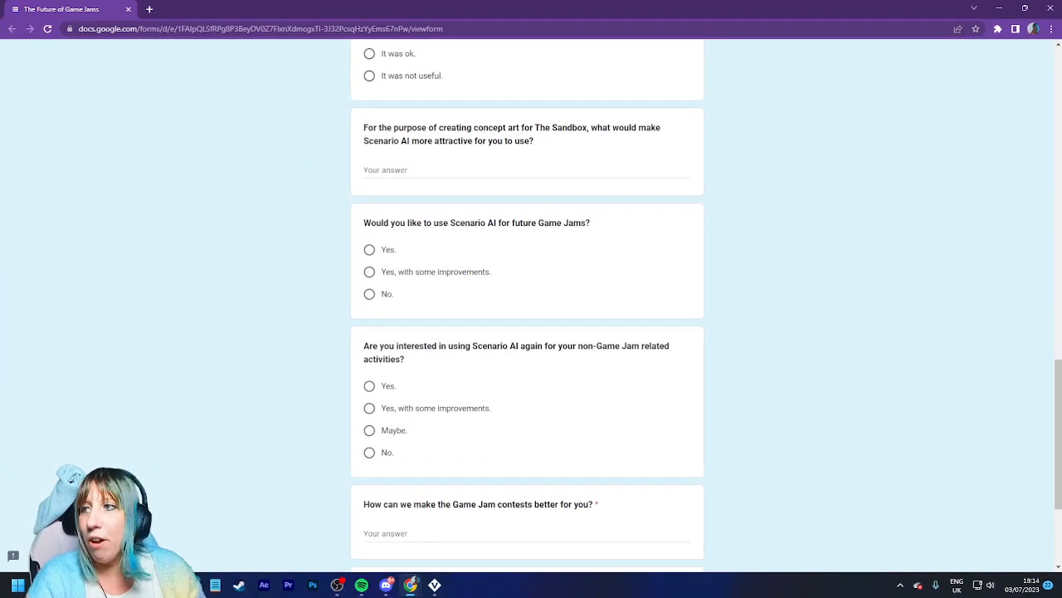
Step: Answer the Game Jams sentiment question with "Satisfied." and the recent participation question with "I have never participated."
scroll(527, 304, up, 15)
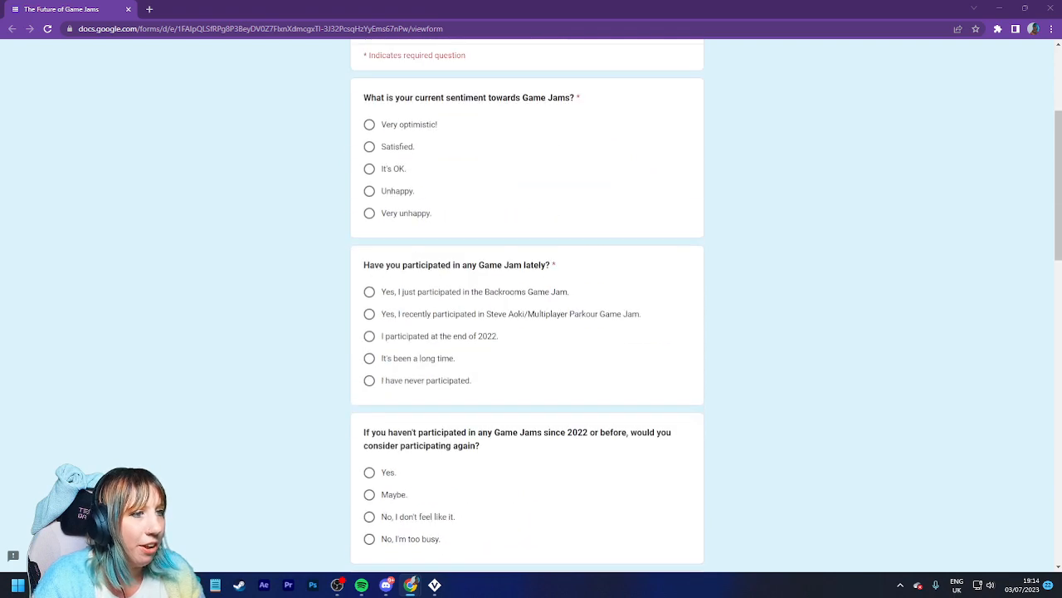
scroll(527, 304, up, 2)
scroll(527, 304, down, 2)
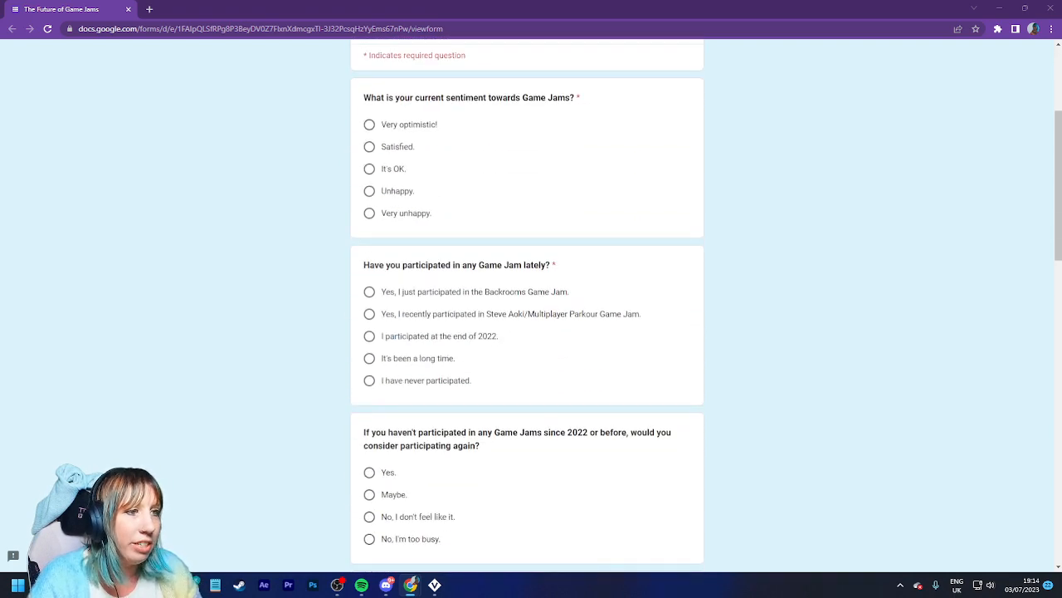
click(369, 147)
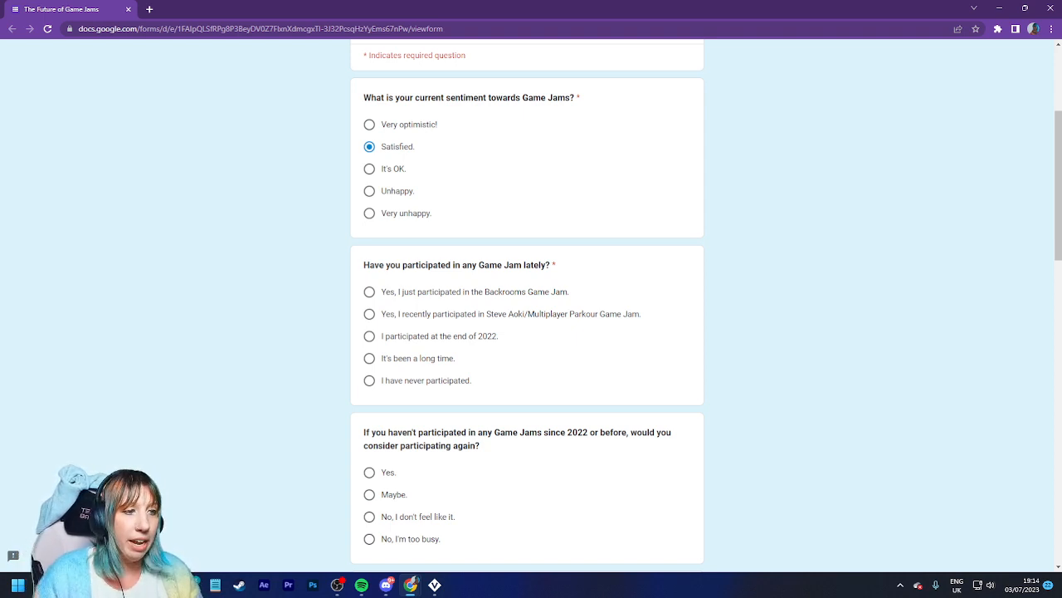
scroll(527, 307, down, 2)
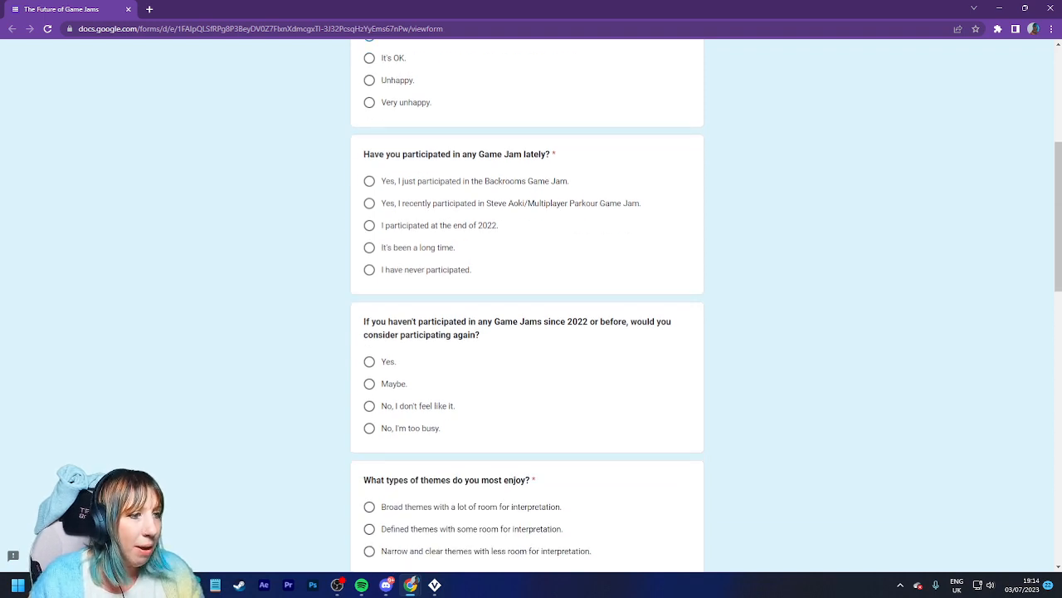
click(370, 269)
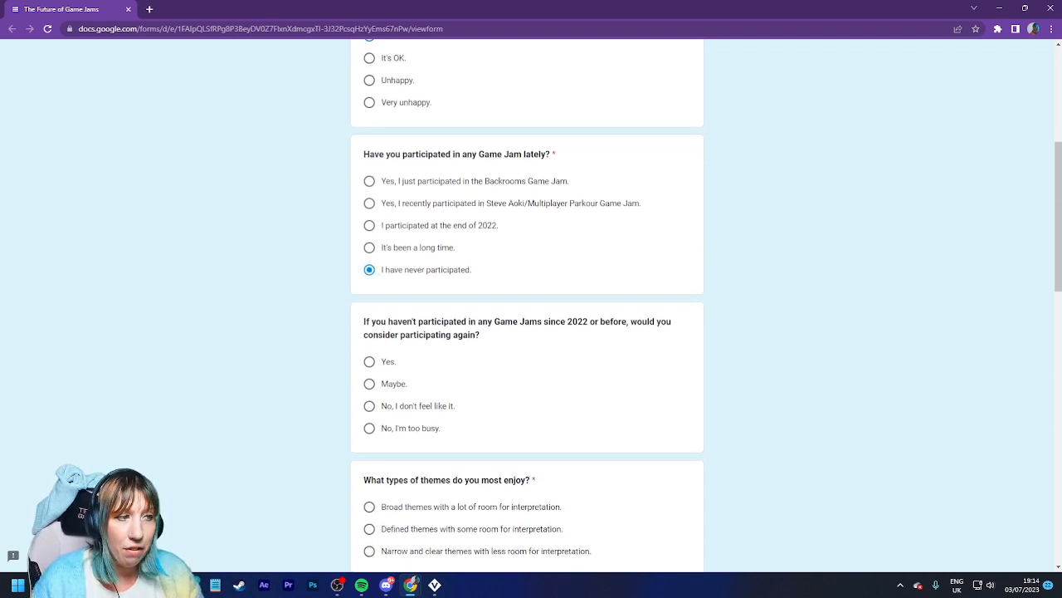
Step: Answer "Yes." to the question about considering participating in Game Jams again
scroll(527, 307, down, 2)
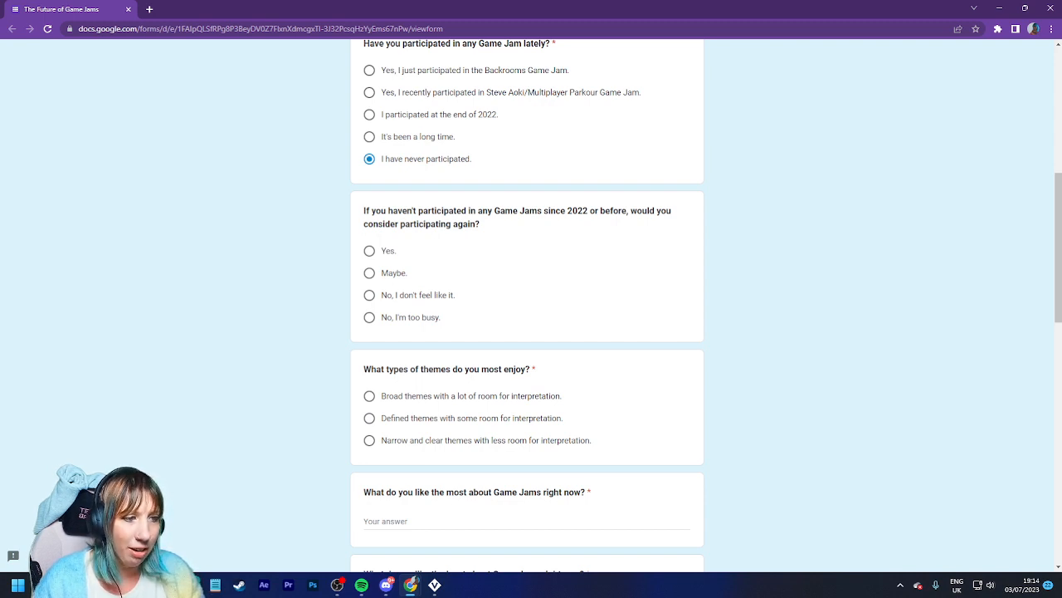
click(369, 317)
scroll(369, 317, down, 2)
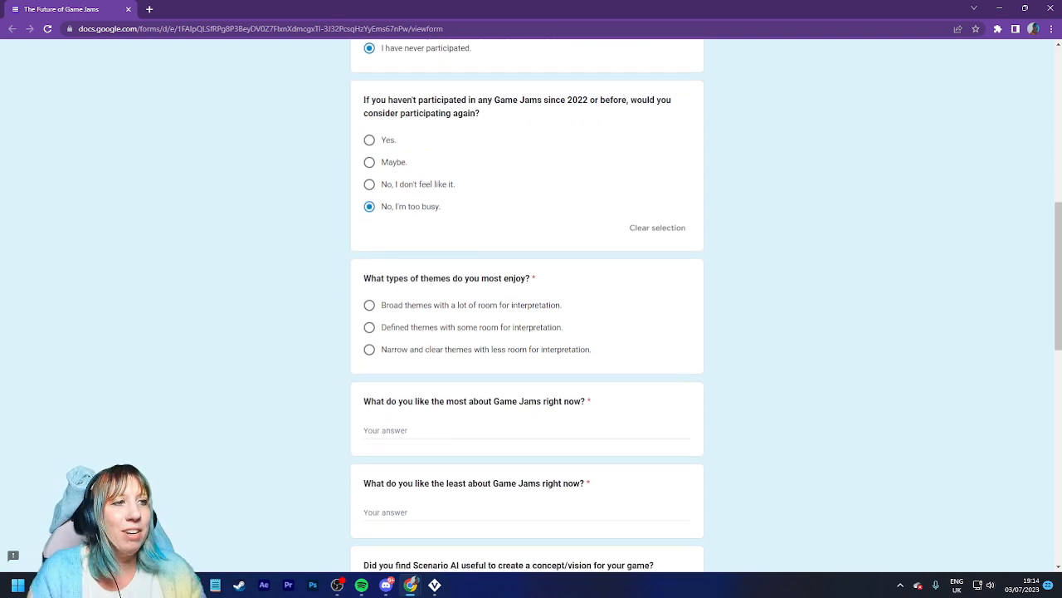
click(369, 139)
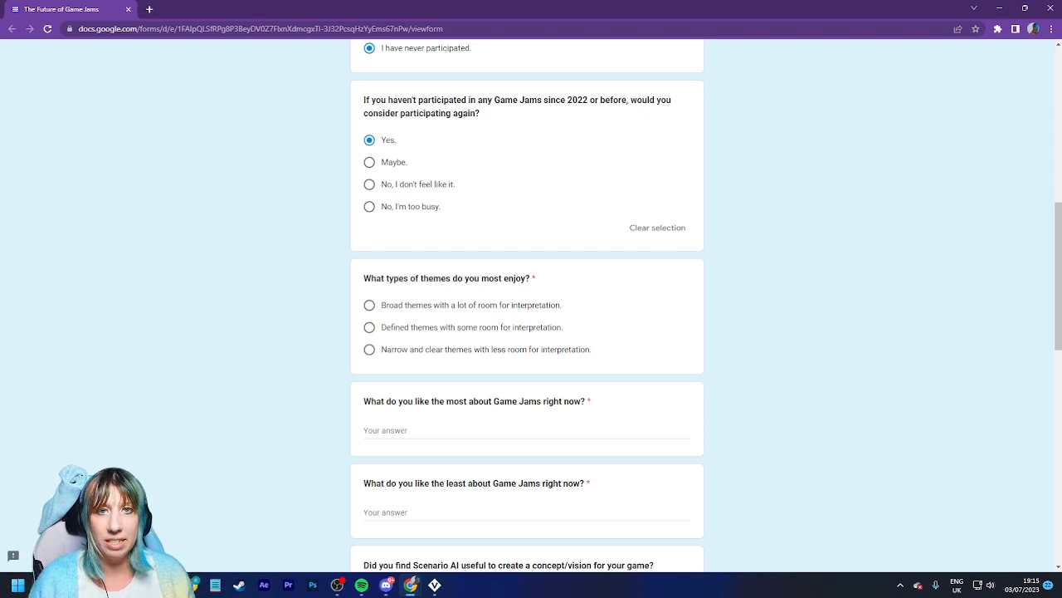
Step: Choose "Narrow and clear themes with less room for interpretation." as the most enjoyed type of theme
scroll(531, 307, down, 1)
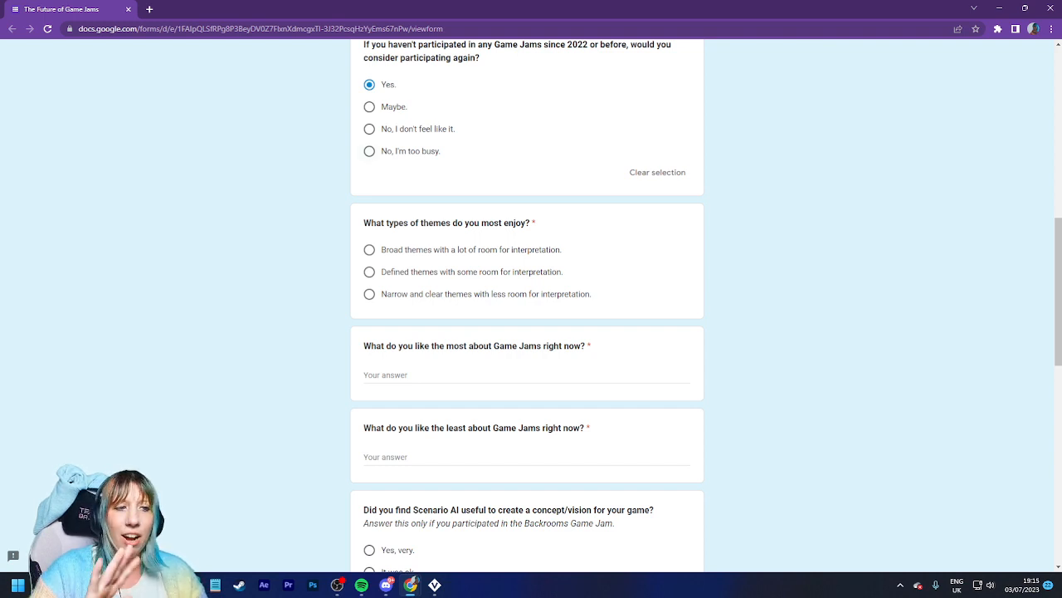
scroll(531, 307, down, 2)
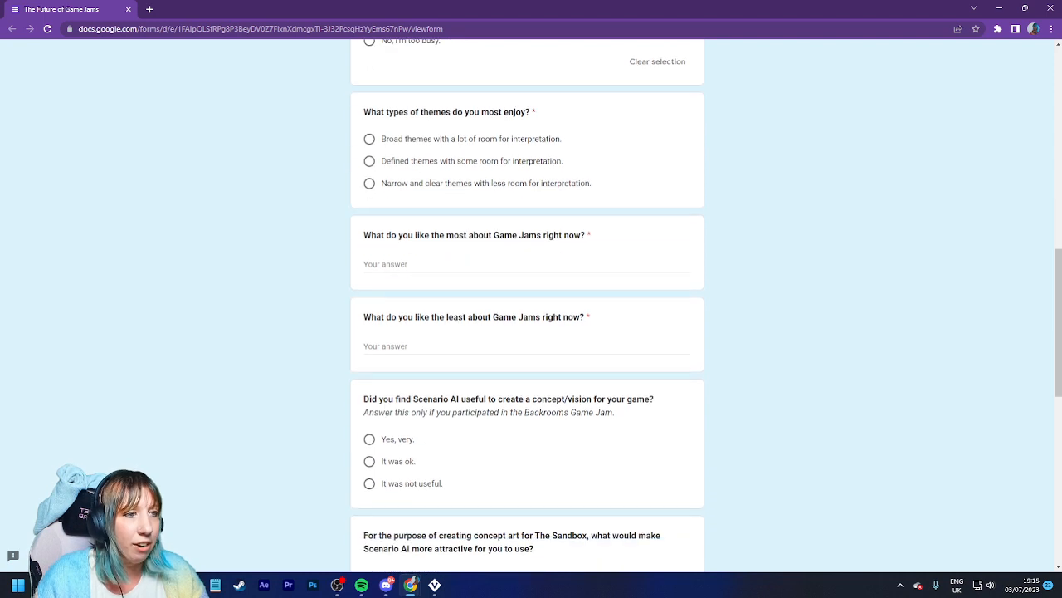
scroll(531, 307, up, 2)
scroll(531, 307, down, 2)
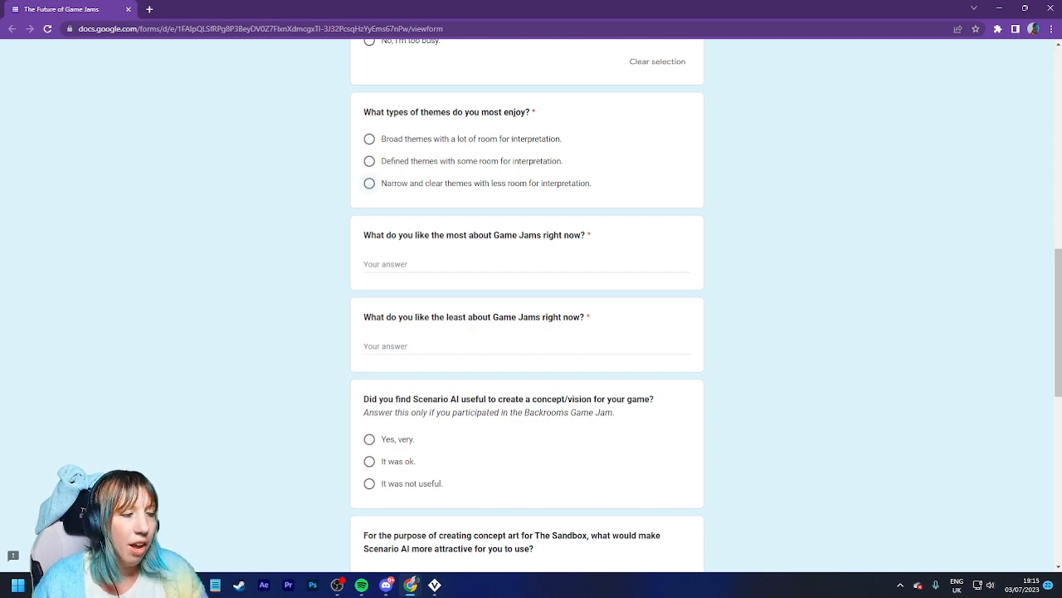
click(370, 184)
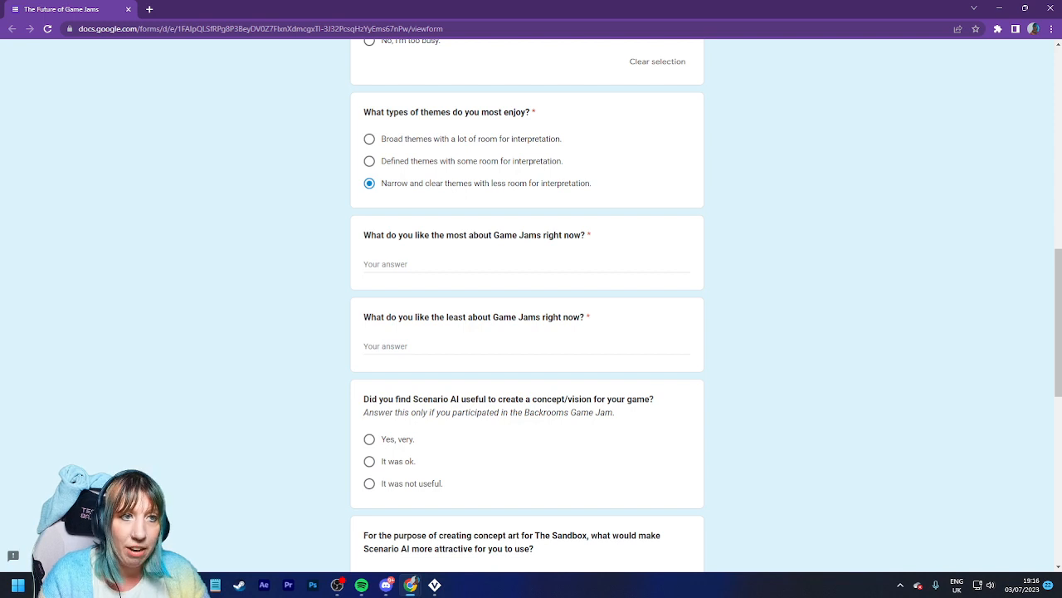
Step: Enter "NA" as the answer to what is liked most about Game Jams right now
scroll(527, 332, down, 1)
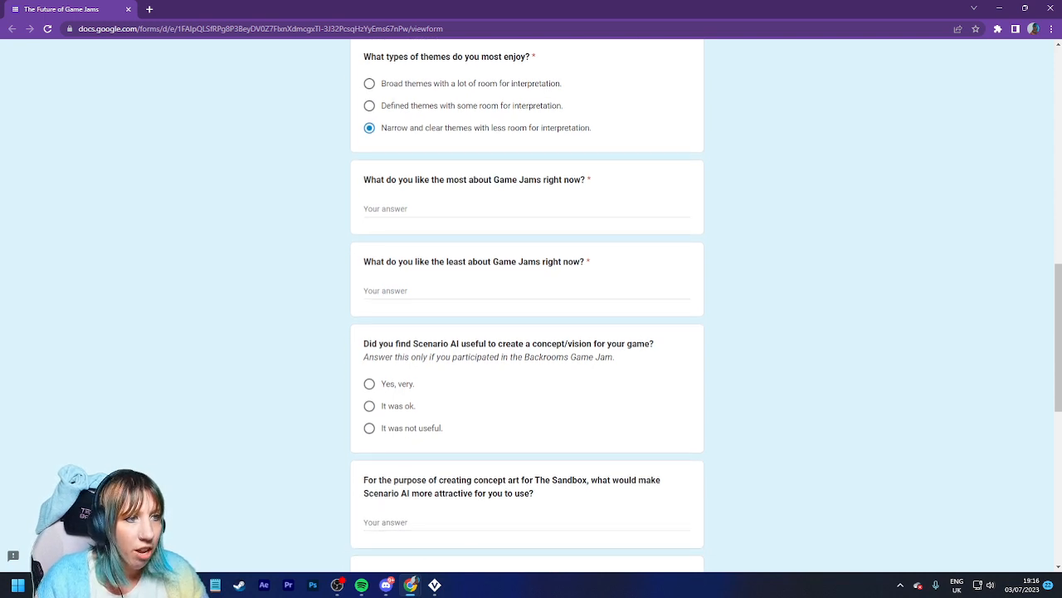
click(389, 209)
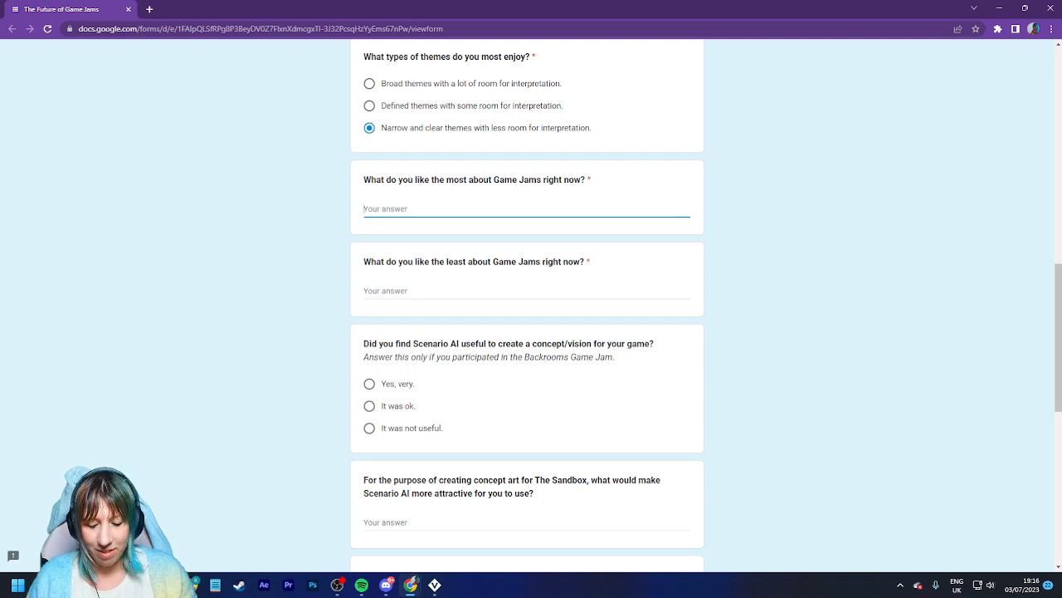
text(NA)
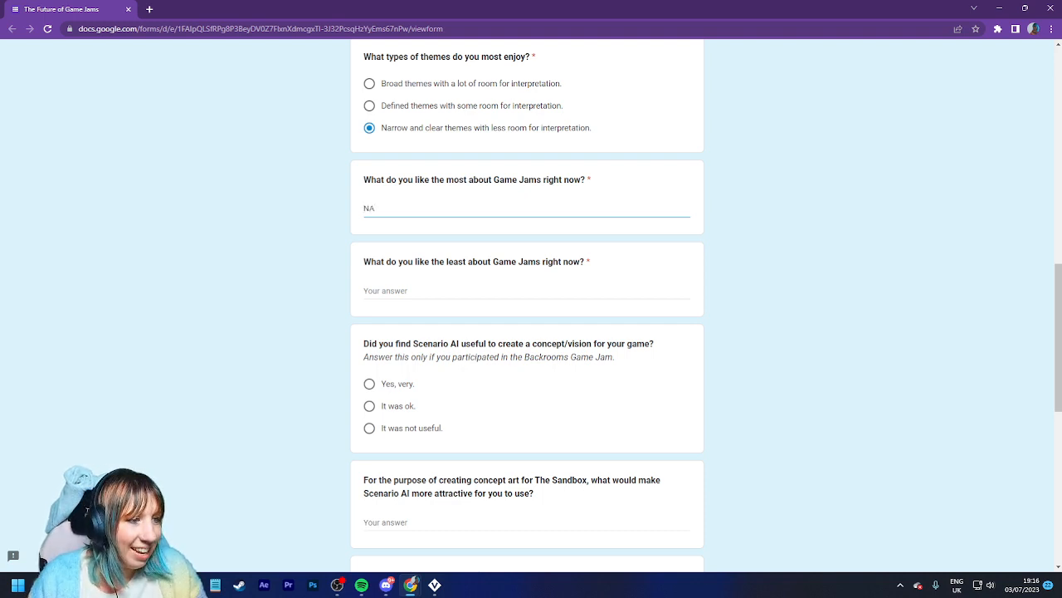
Step: Enter "I didn't like the AI scenario being included with voting. Why vote on a bot instead of a human" as the least-liked aspect of Game Jams
click(386, 291)
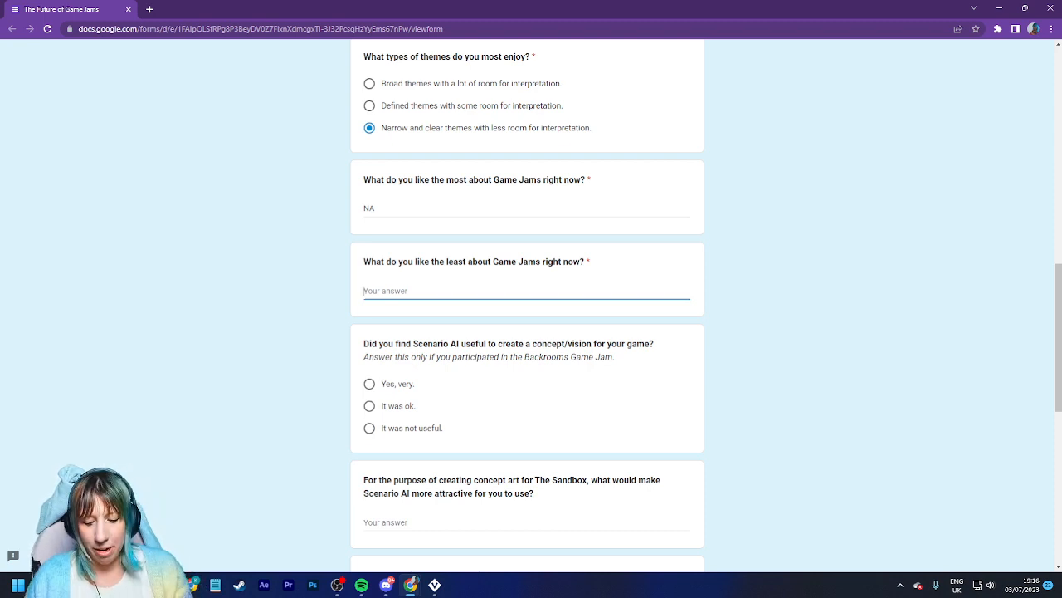
text(I didn't like th)
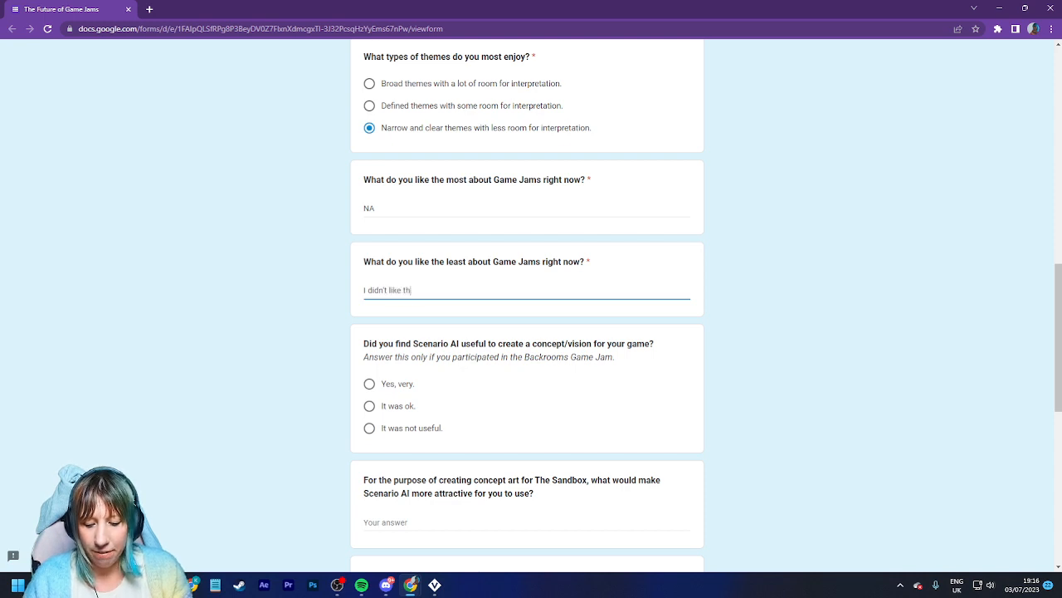
text(e AI)
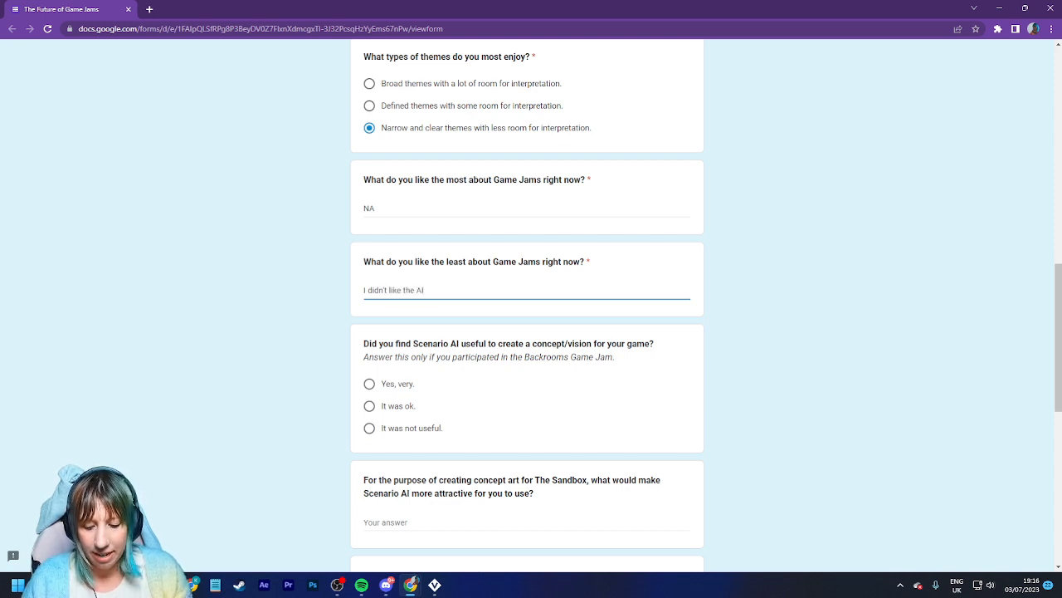
text( scenrio bei)
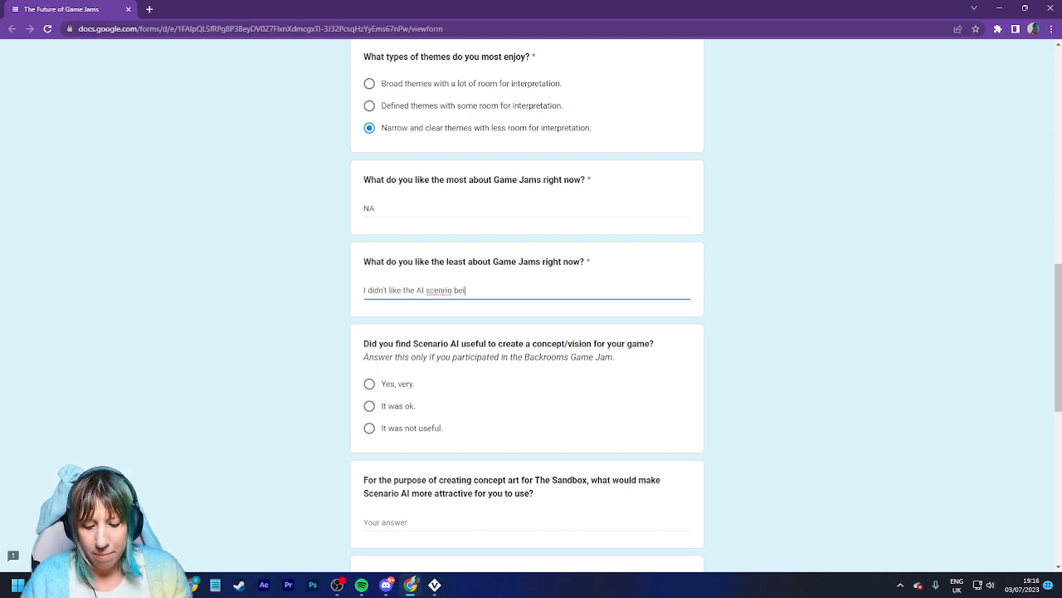
text(ng included with v)
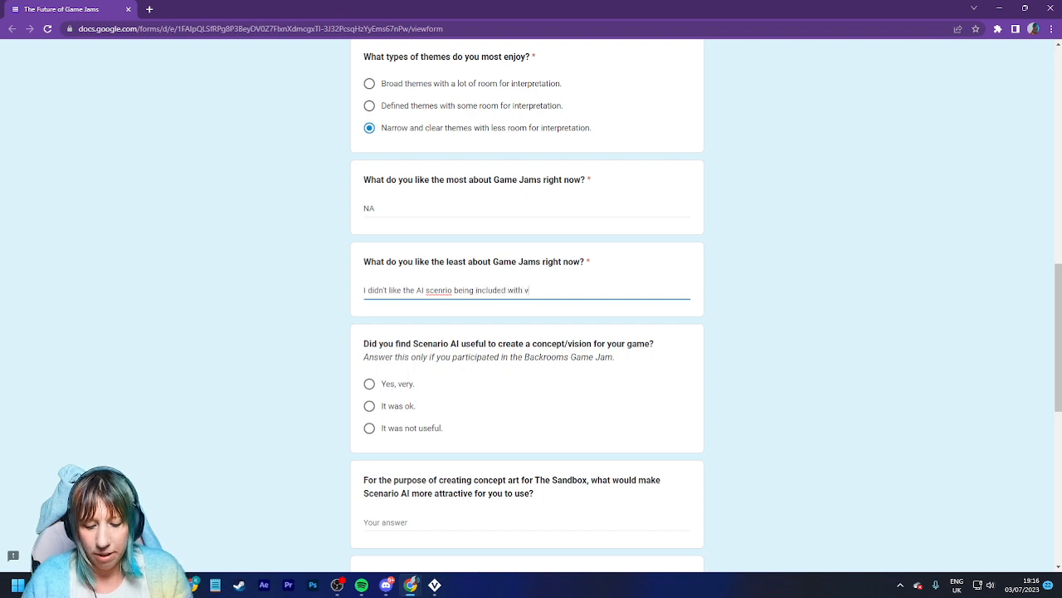
text(oting. Why)
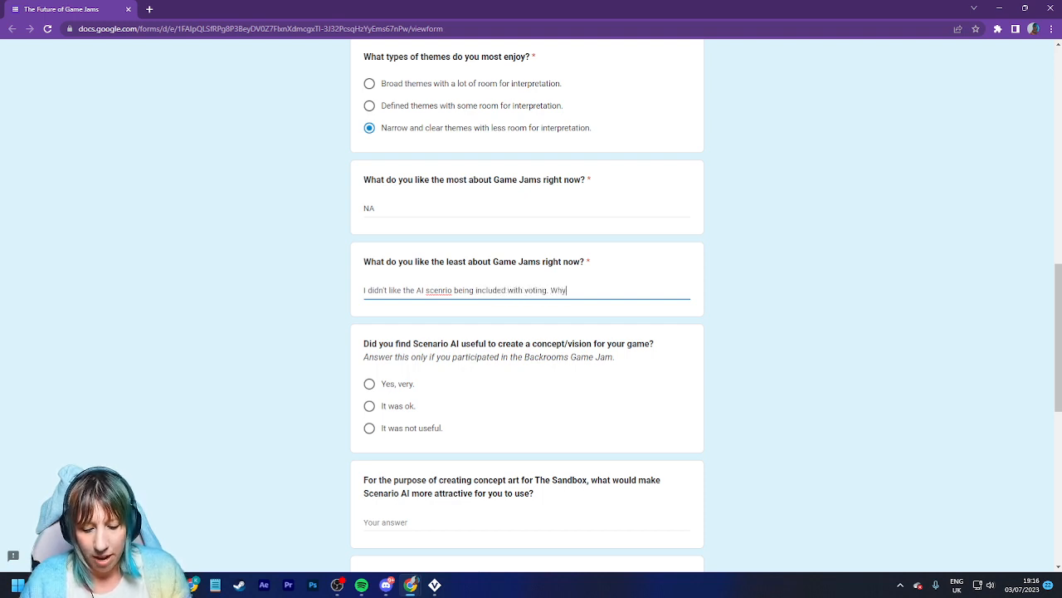
text( vote on a )
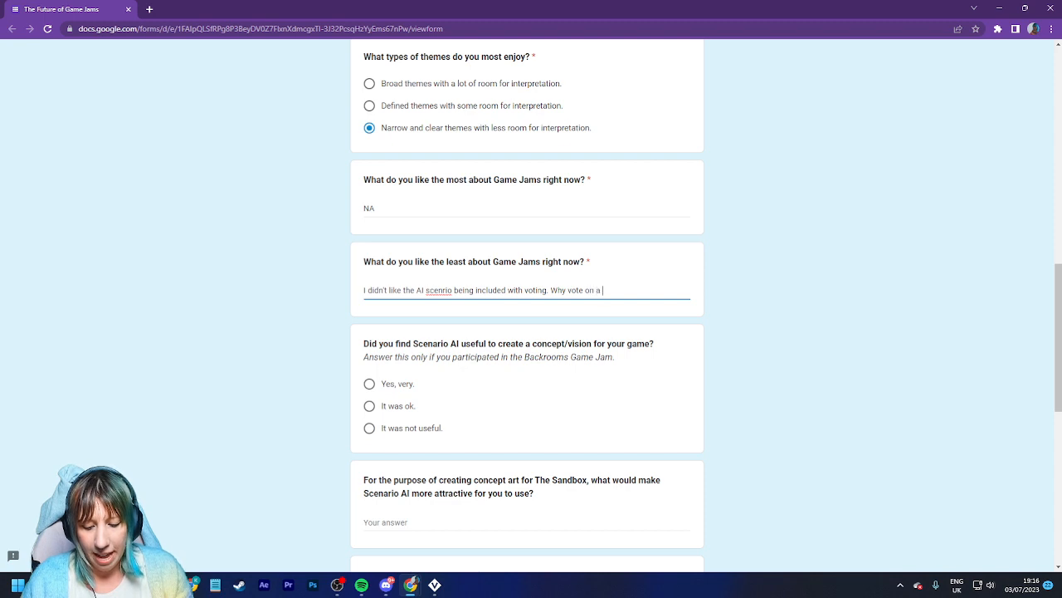
text(bot i)
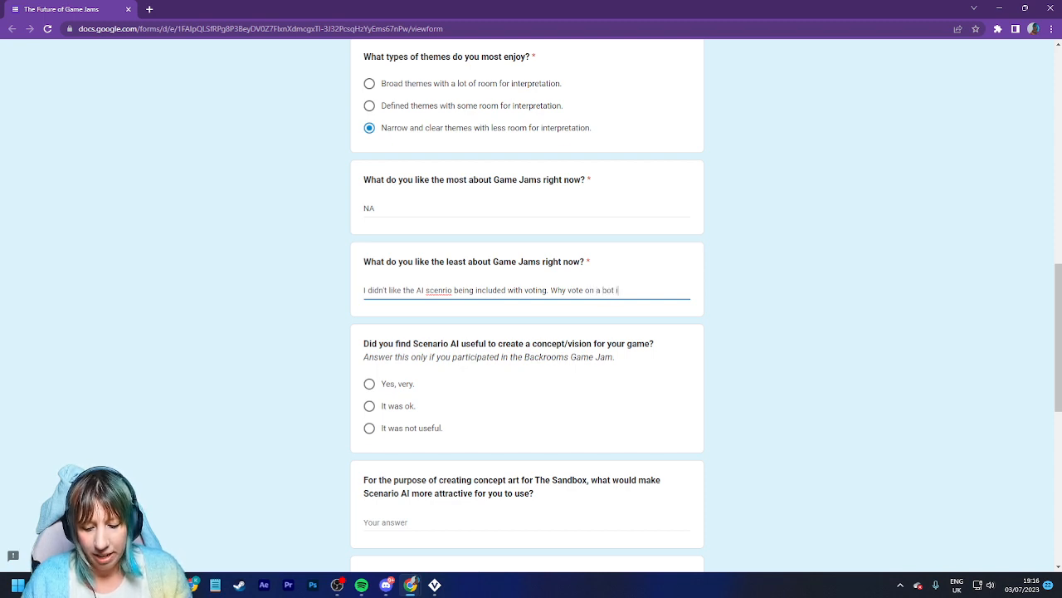
text(nstead of a h)
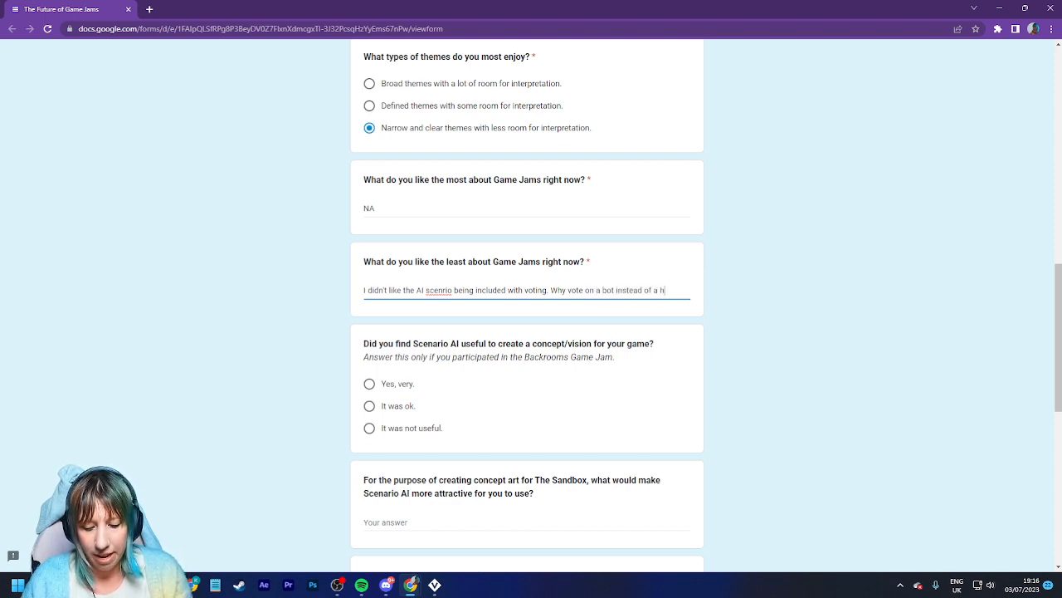
text(uman)
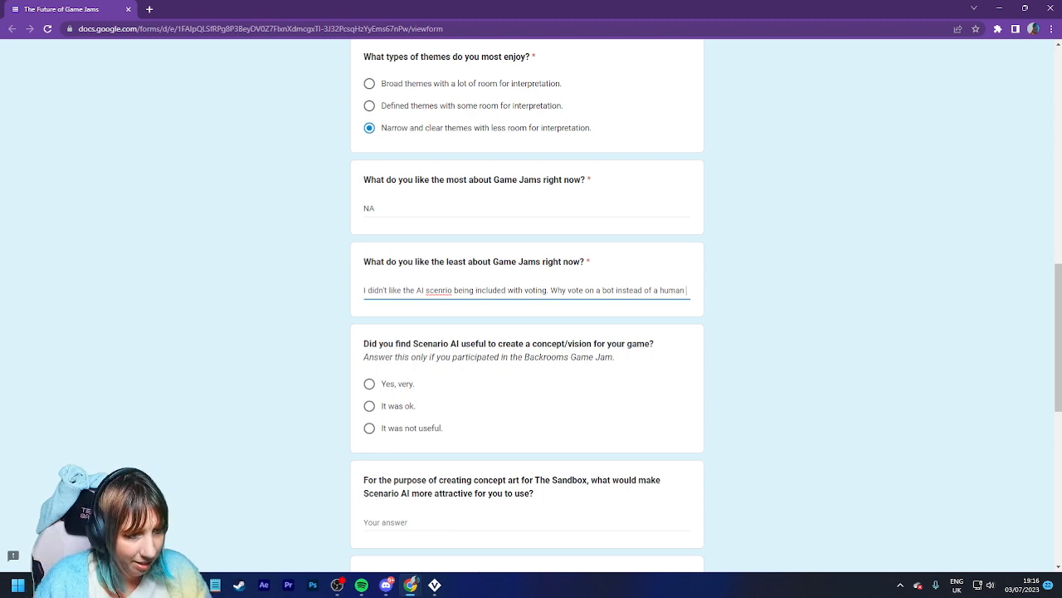
scroll(531, 299, down, 1)
right_click(438, 235)
click(469, 248)
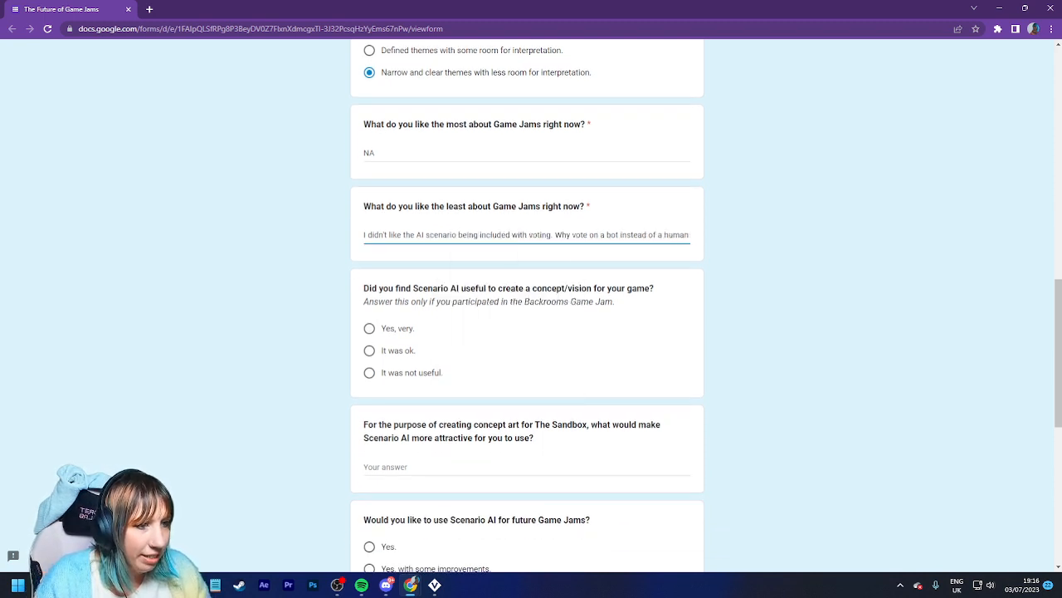
click(369, 372)
scroll(370, 372, down, 2)
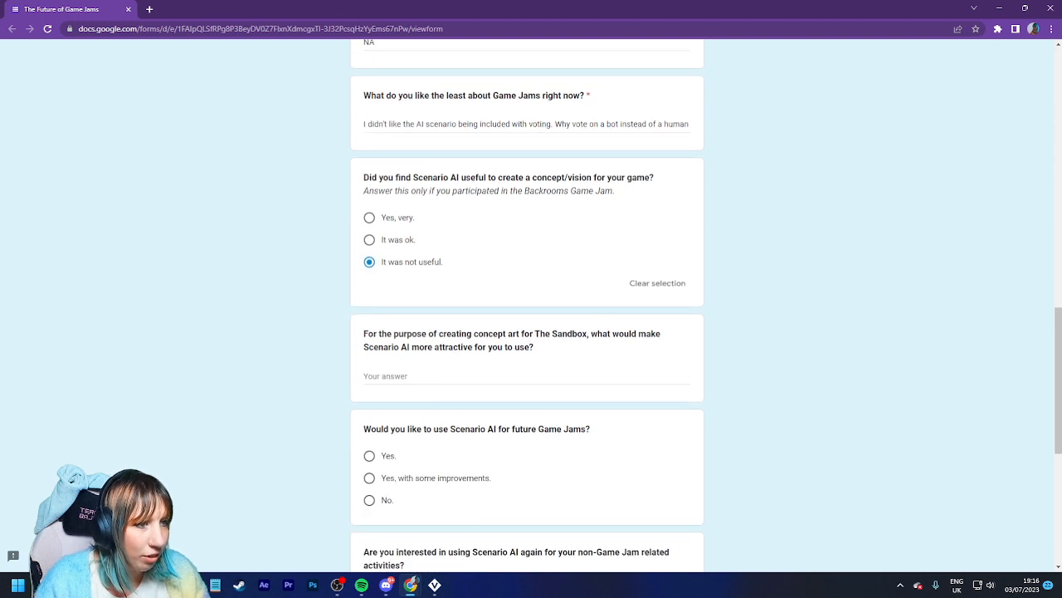
scroll(532, 299, down, 2)
scroll(531, 298, up, 2)
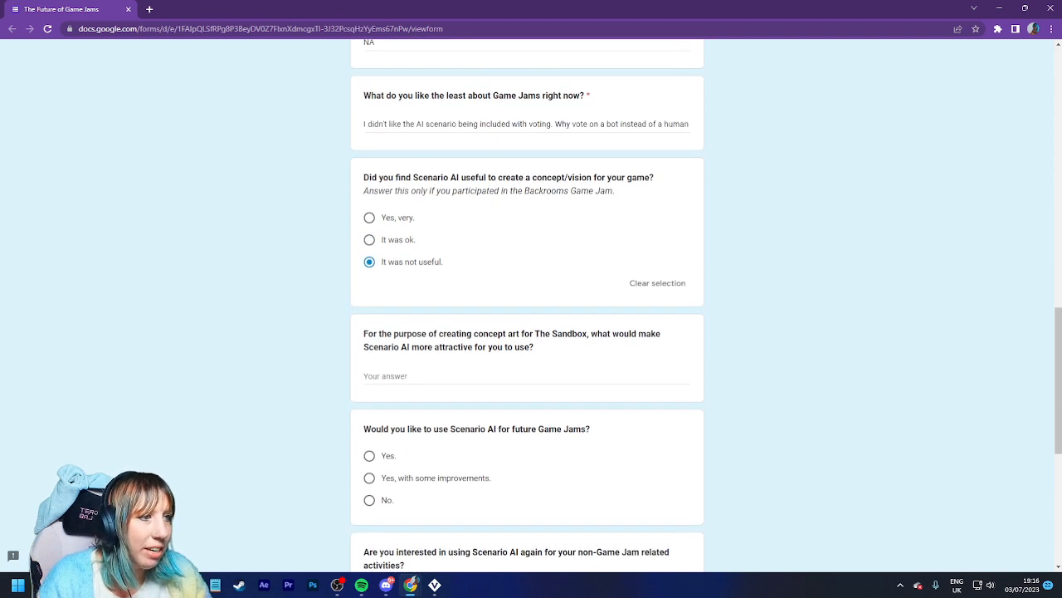
Step: Choose "It was ok." for whether Scenario AI was useful to create a concept or vision for the game
click(370, 240)
scroll(370, 240, down, 1)
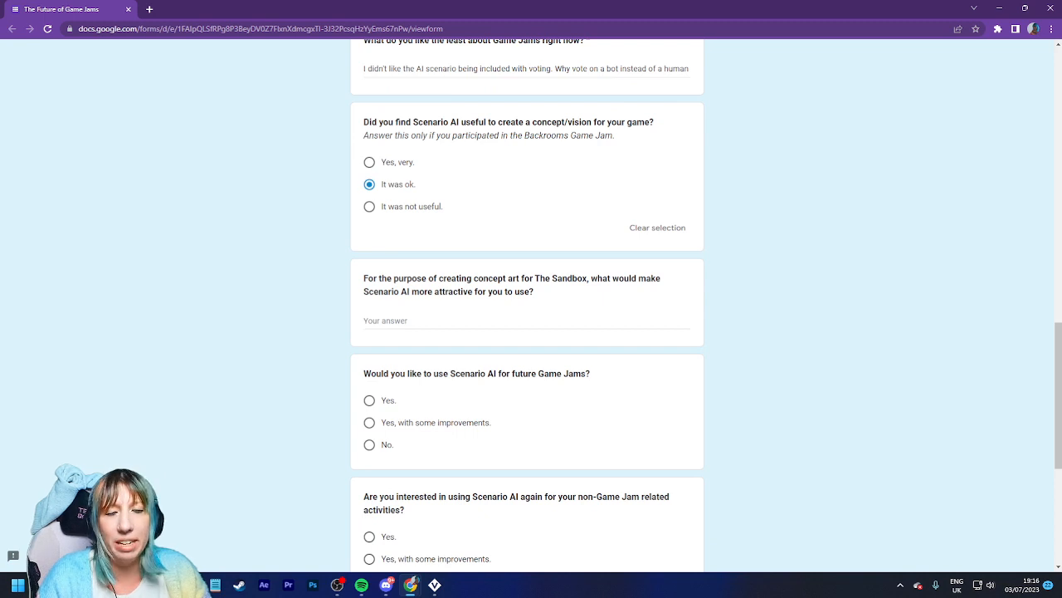
scroll(531, 299, down, 1)
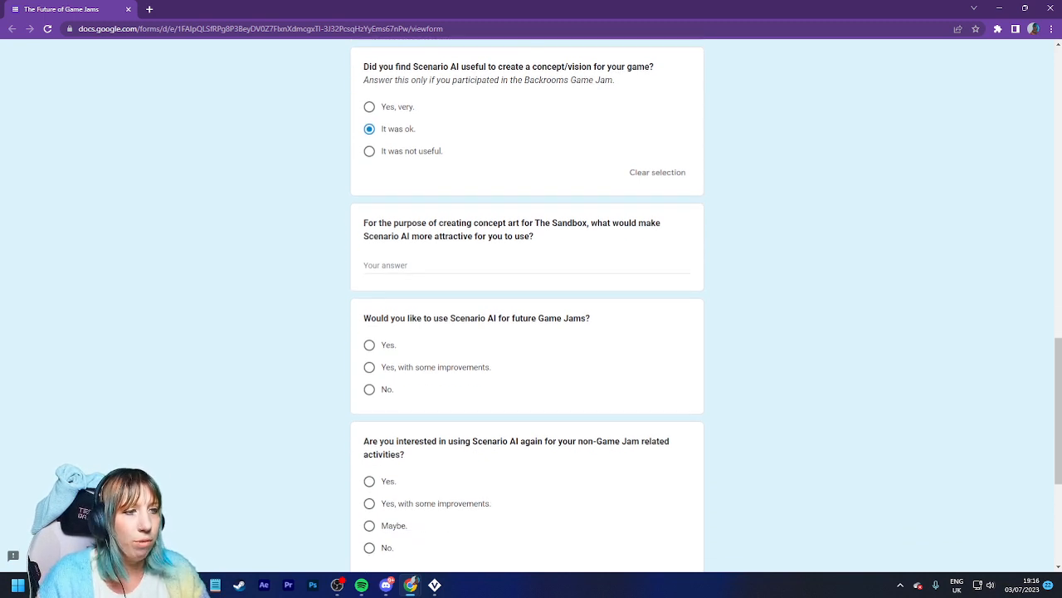
Step: Enter "Not to be used for voting in contests." as what would make Scenario AI more attractive for creating concept art
click(468, 266)
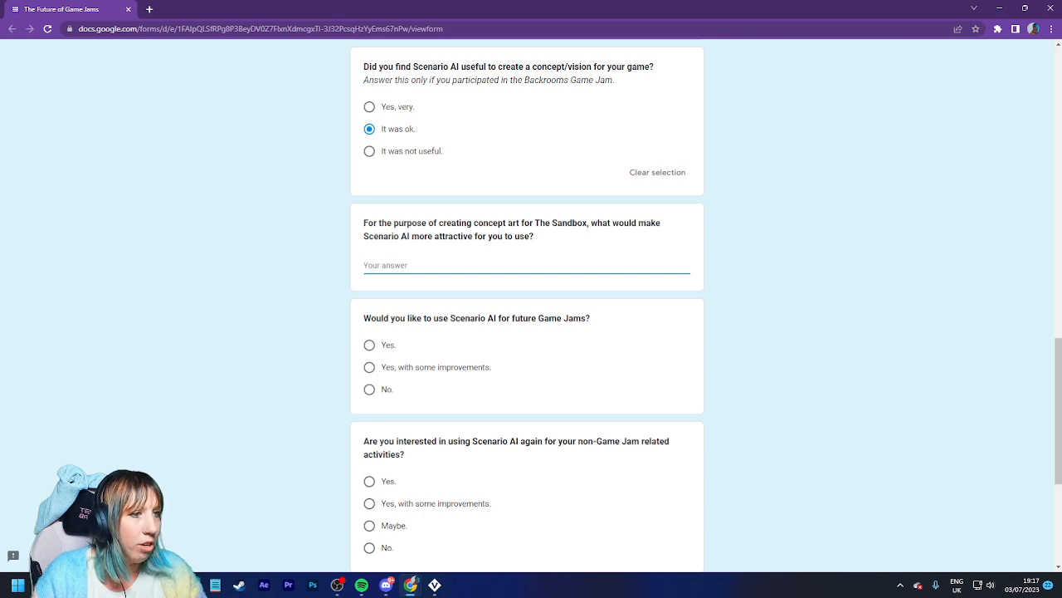
text(Mo)
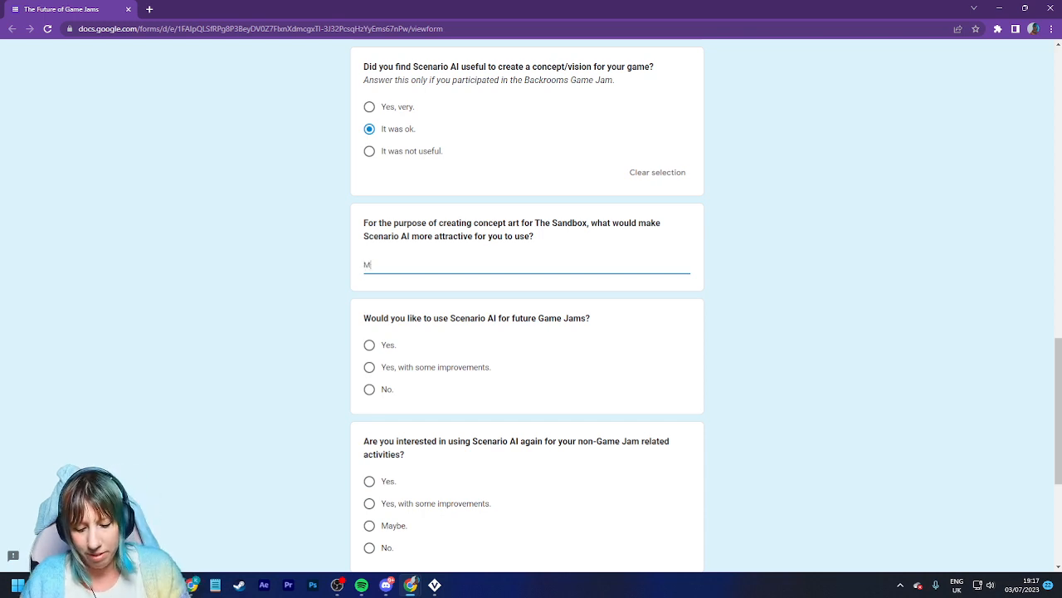
key(BackSpace)
key(BackSpace)
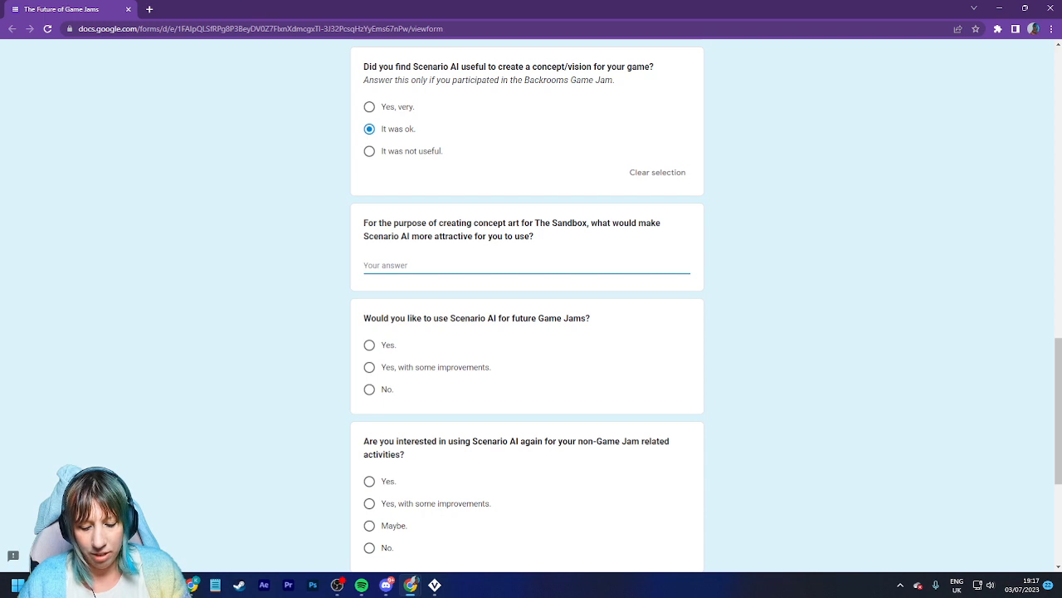
text(Not to be used)
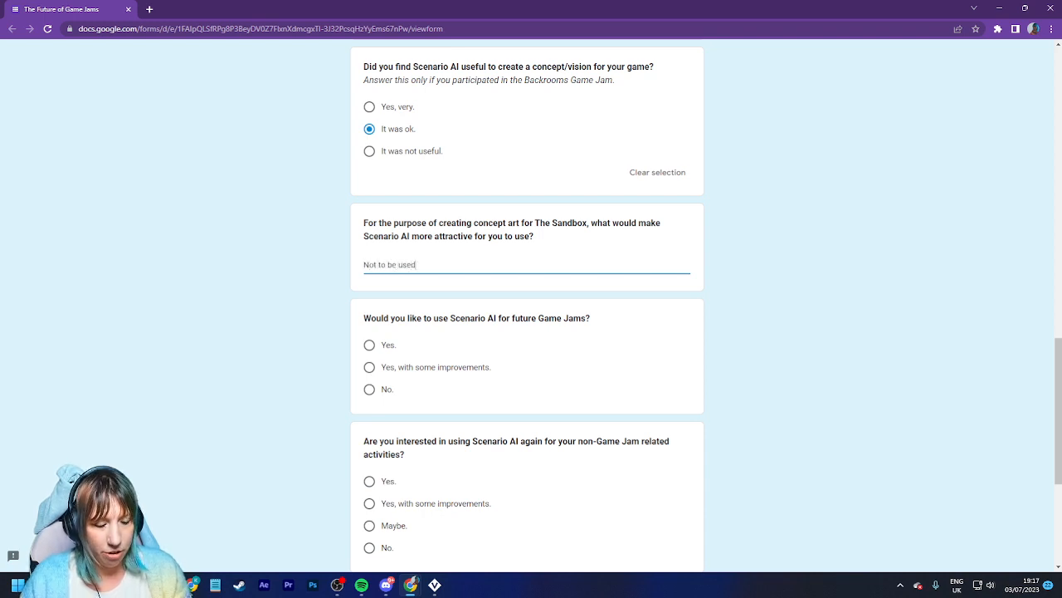
text( for voting in con)
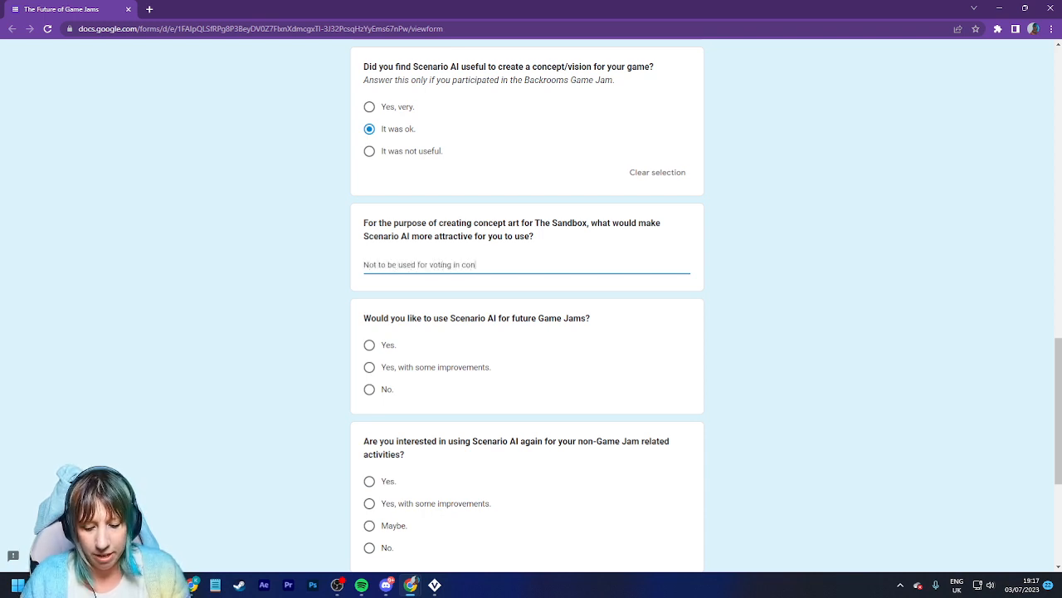
text(tests)
scroll(527, 303, down, 1)
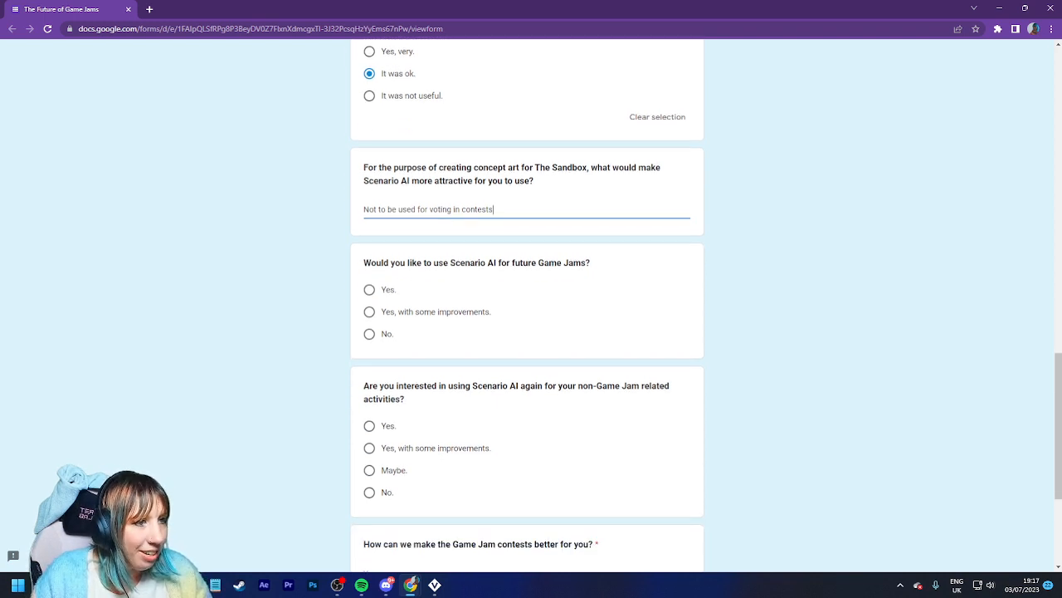
double_click(442, 209)
click(495, 209)
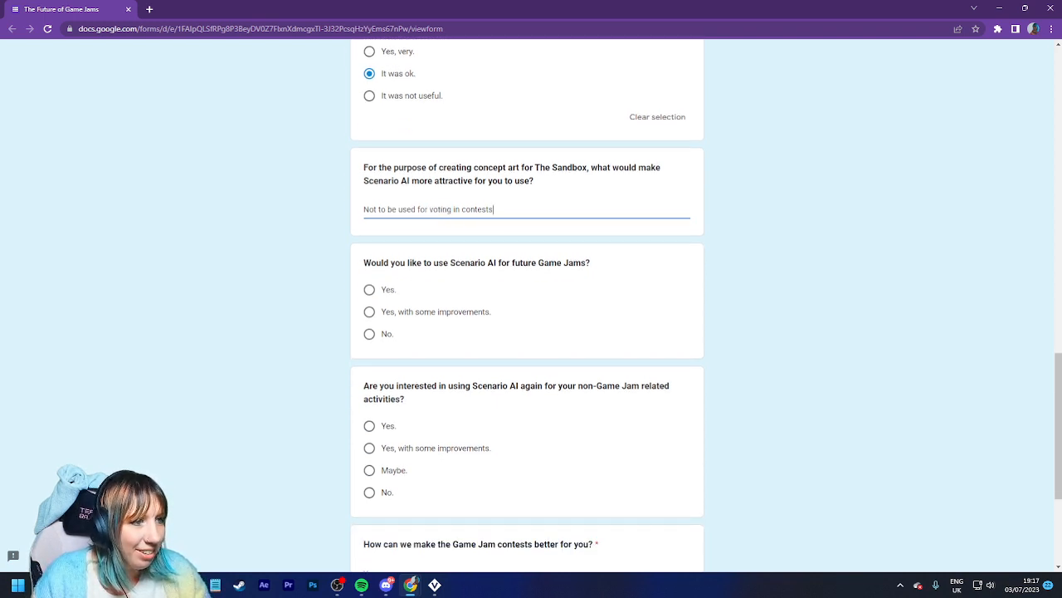
text(.)
Step: Answer "No." to both questions about using Scenario AI again and activate the answer field on making the Game Jam contests better
scroll(527, 304, down, 2)
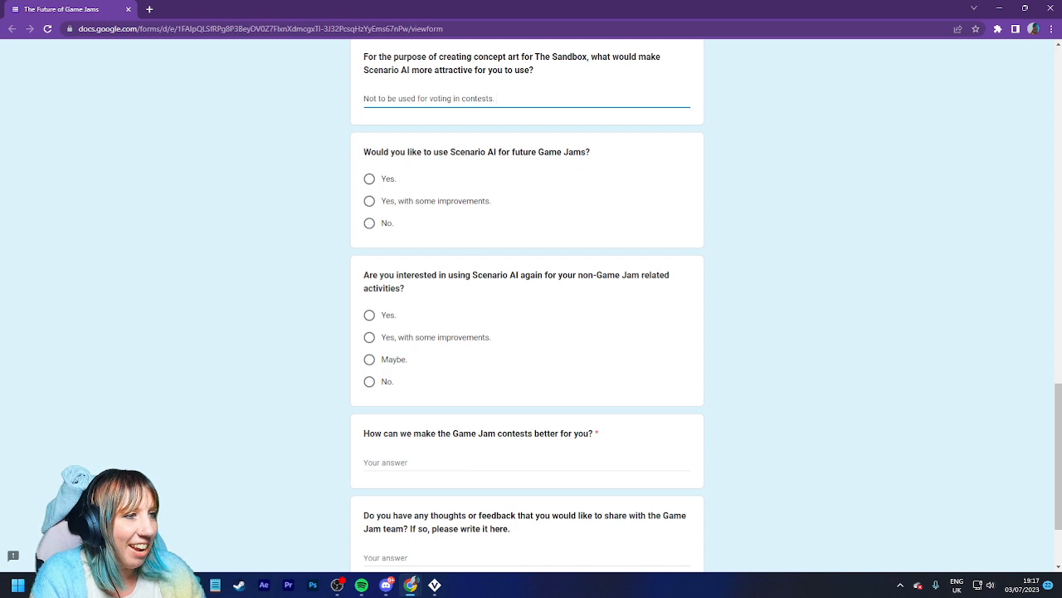
click(369, 224)
scroll(370, 223, down, 2)
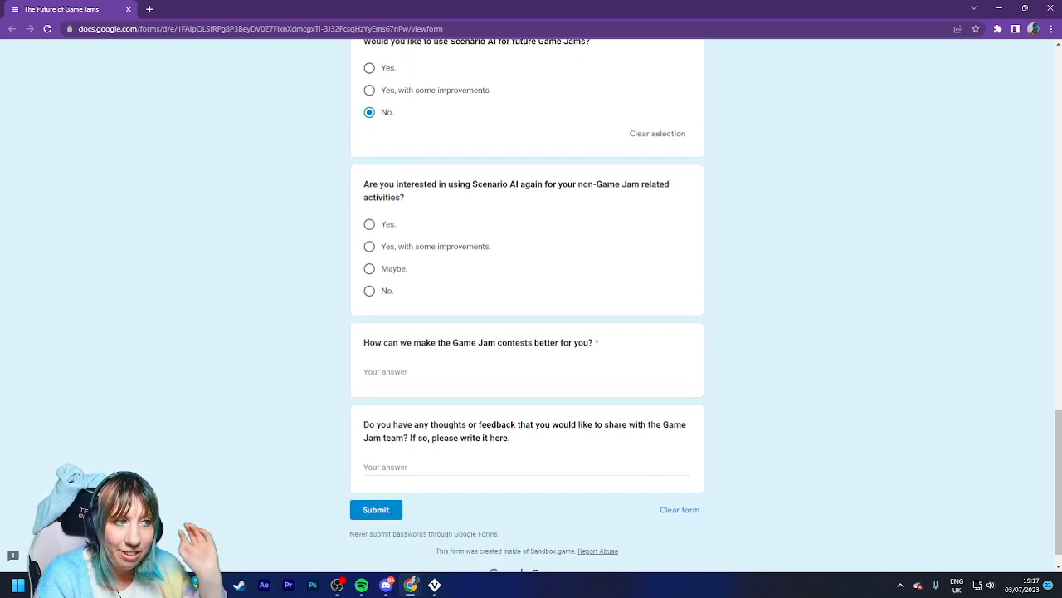
click(369, 291)
scroll(370, 291, down, 1)
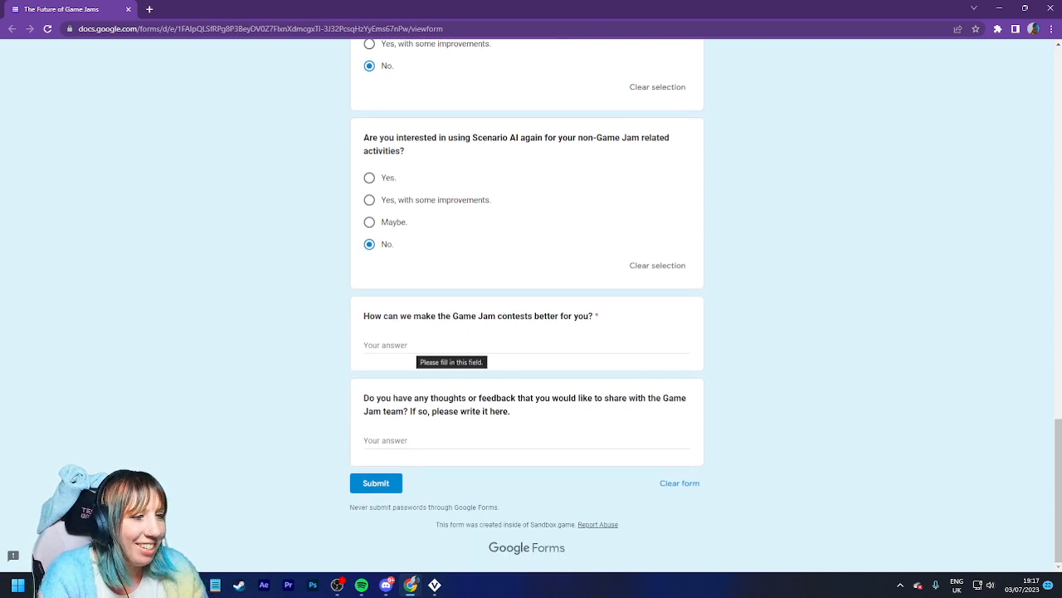
click(414, 346)
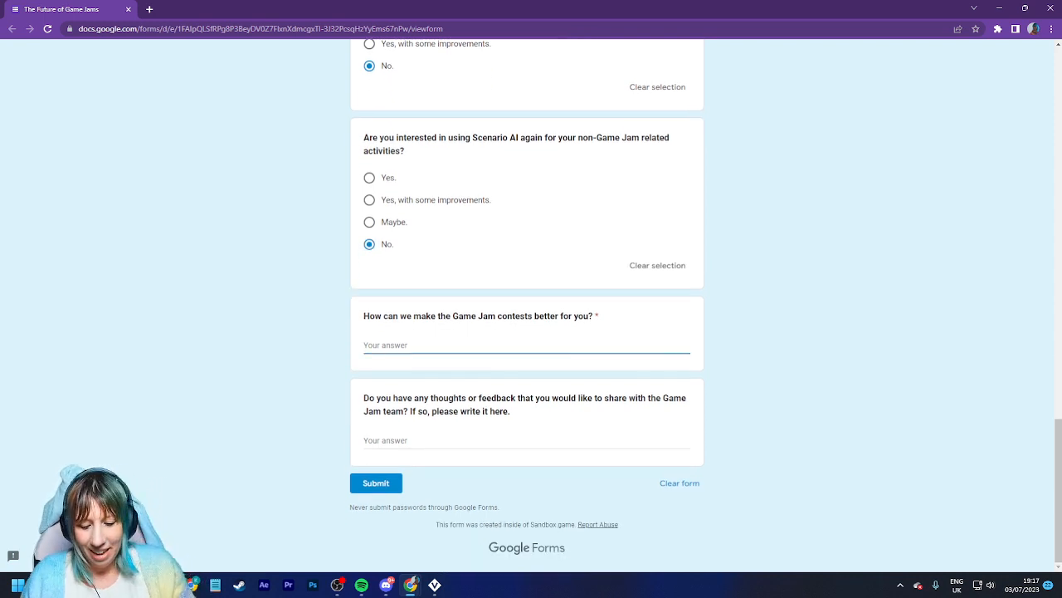
text(A free theme)
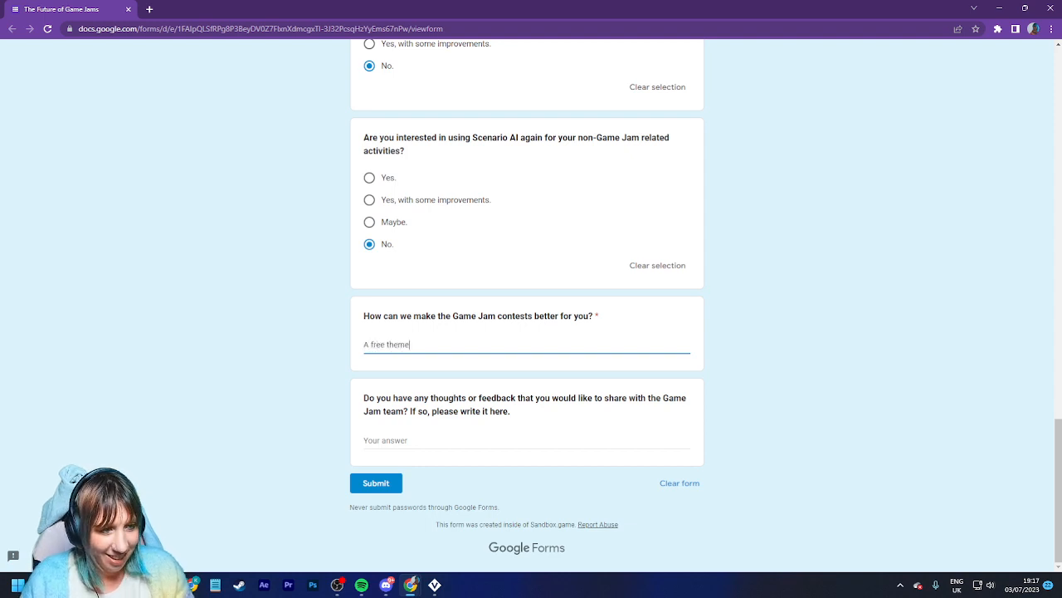
key(ctrl+BackSpace)
key(ctrl+BackSpace)
key(ctrl+BackSpace)
text(N)
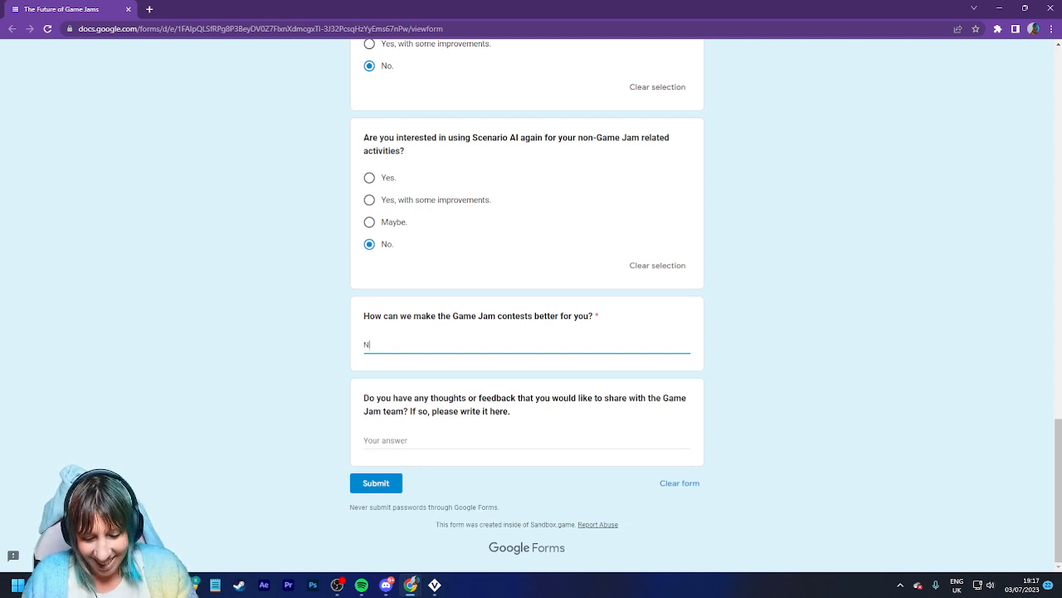
text(ot needing to use S)
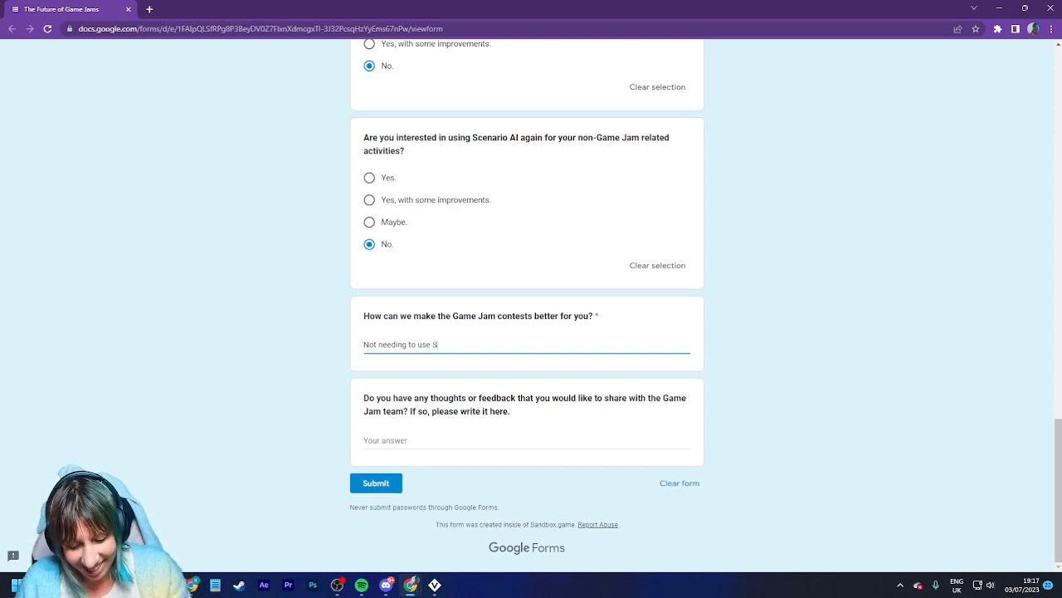
key(BackSpace)
key(BackSpace)
key(BackSpace)
key(BackSpace)
key(BackSpace)
key(BackSpace)
key(BackSpace)
key(BackSpace)
key(BackSpace)
key(BackSpace)
key(BackSpace)
key(BackSpace)
key(BackSpace)
key(BackSpace)
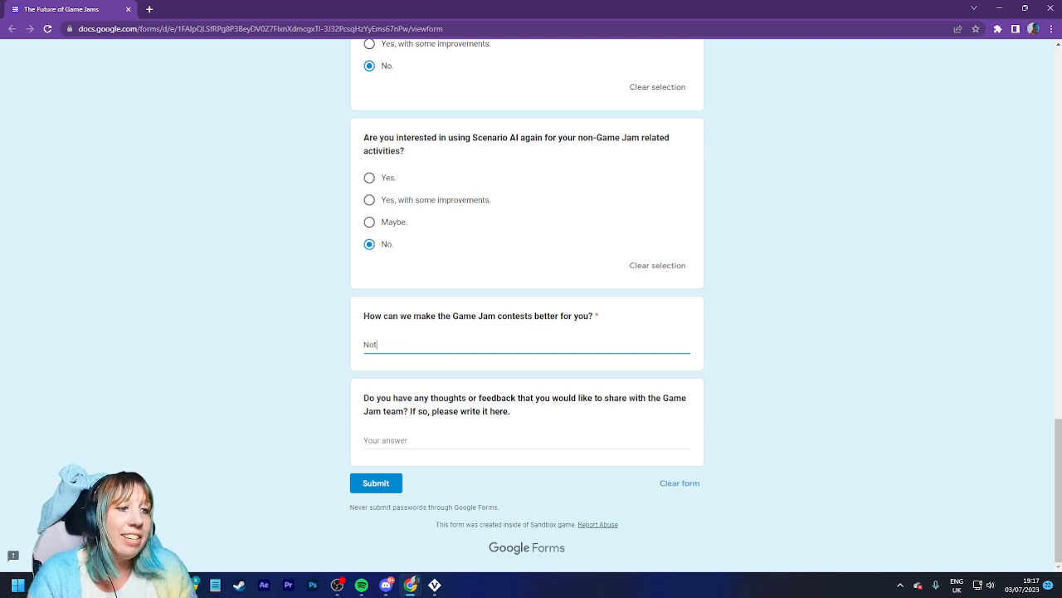
key(BackSpace)
key(BackSpace)
key(BackSpace)
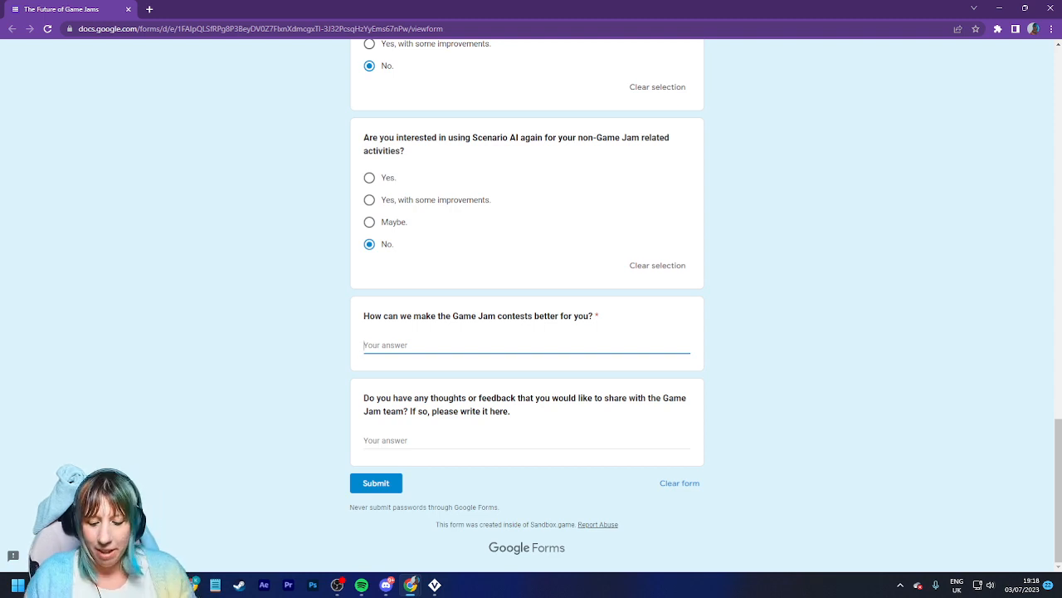
text(Free)
key(BackSpace)
key(BackSpace)
key(BackSpace)
key(BackSpace)
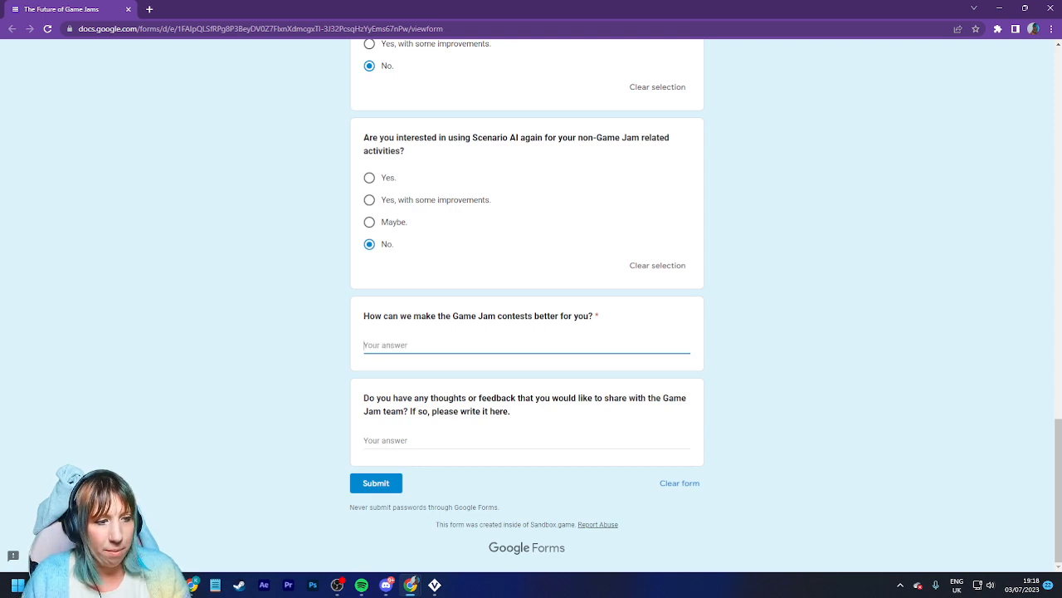
Step: Answer how to make the Game Jam contests better with "Smaller themes with smaller prizes 4 day entry."
text(S,ma)
key(BackSpace)
key(BackSpace)
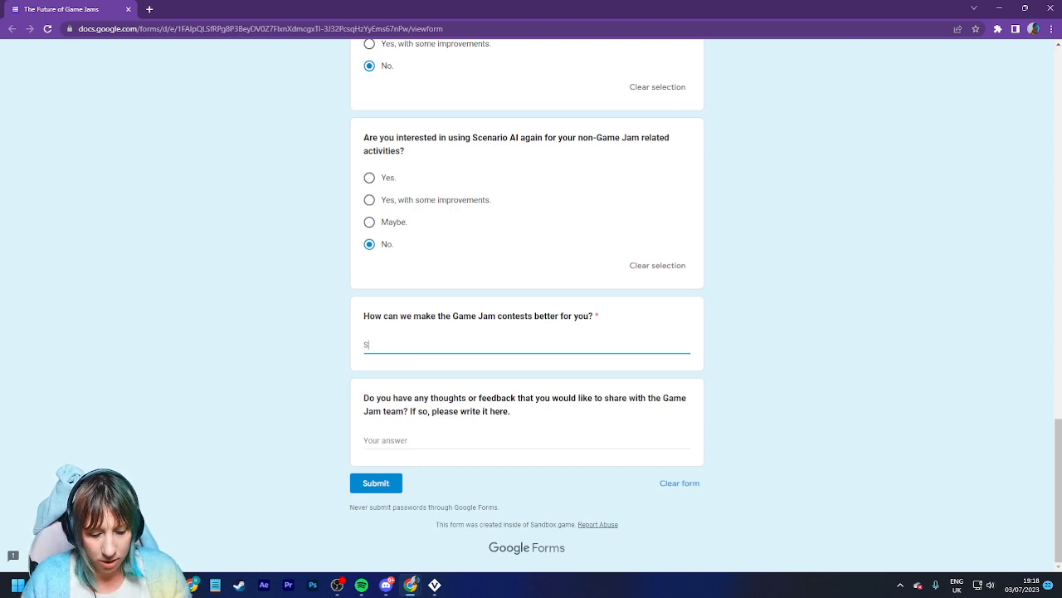
text(maller )
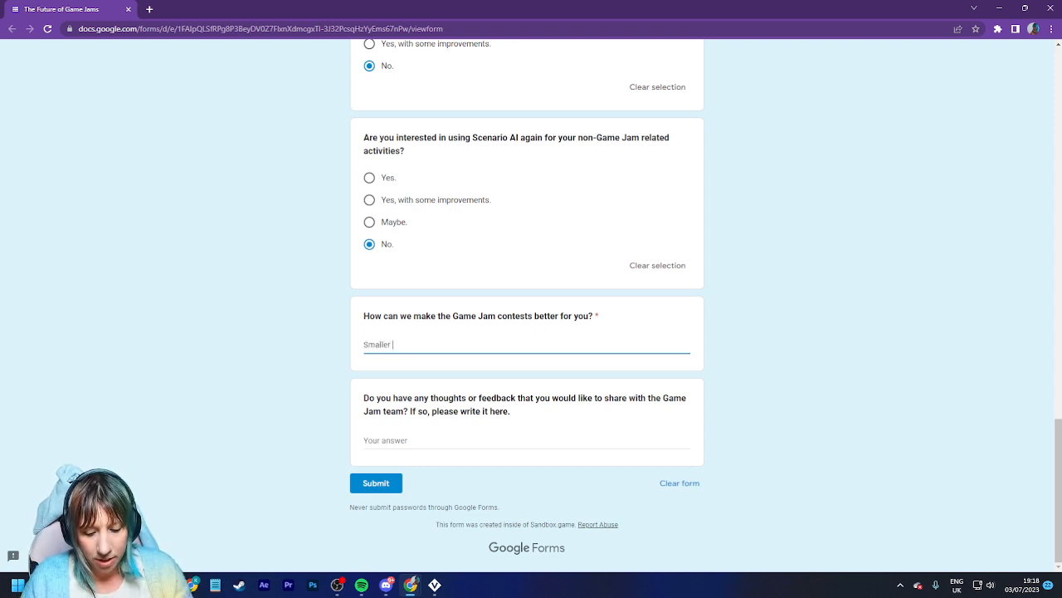
text(niche)
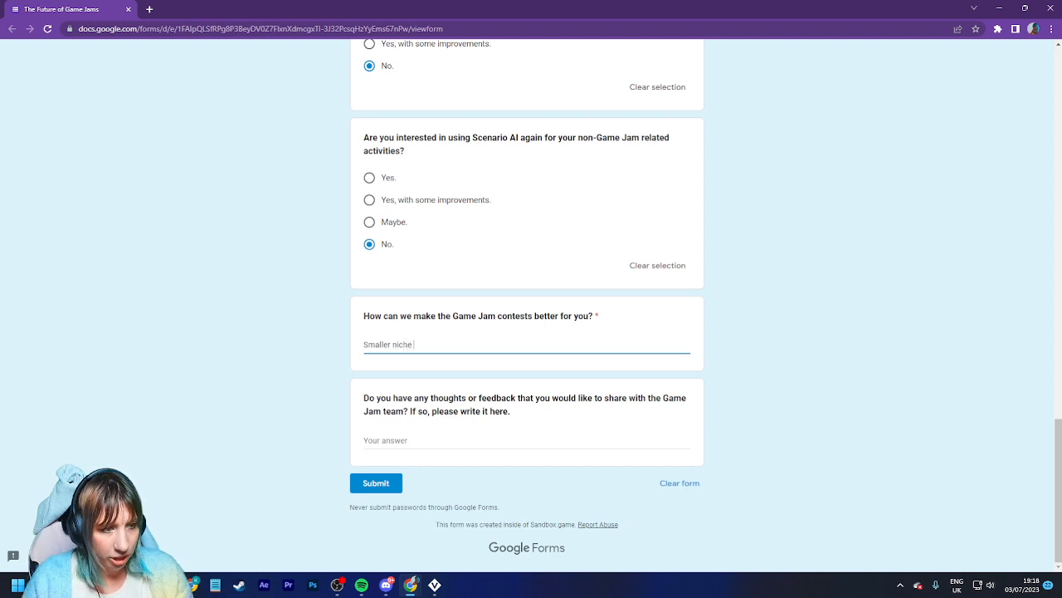
key(BackSpace)
key(BackSpace)
key(BackSpace)
key(BackSpace)
key(BackSpace)
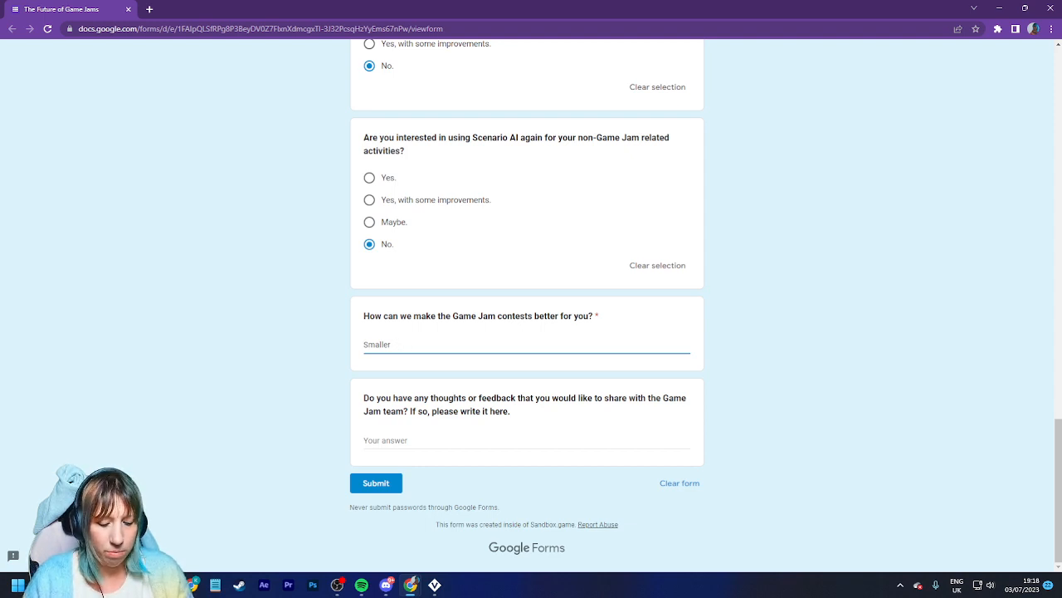
text(themes wi)
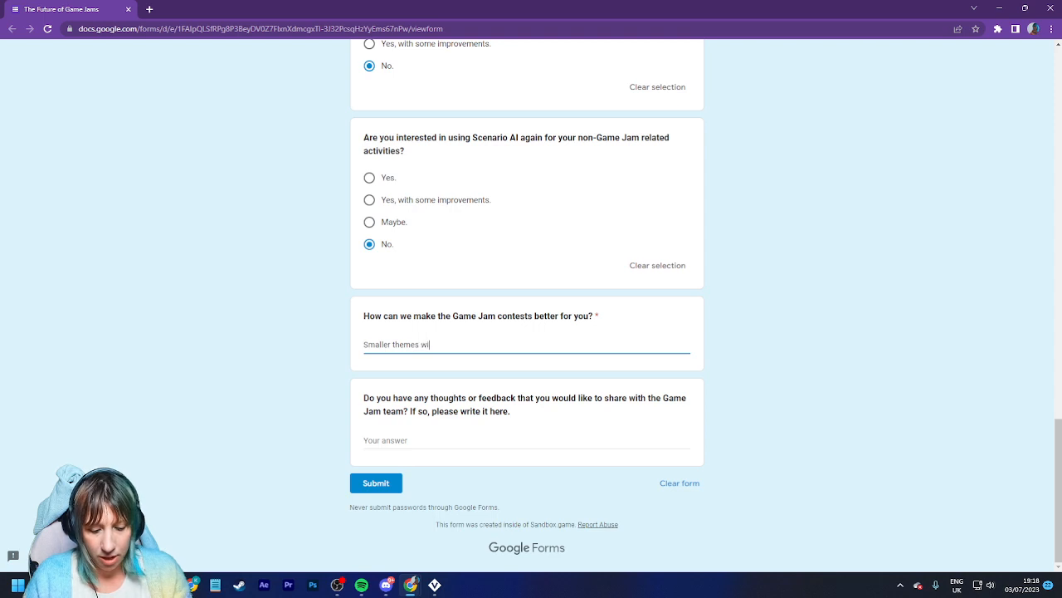
text(th smaller pri)
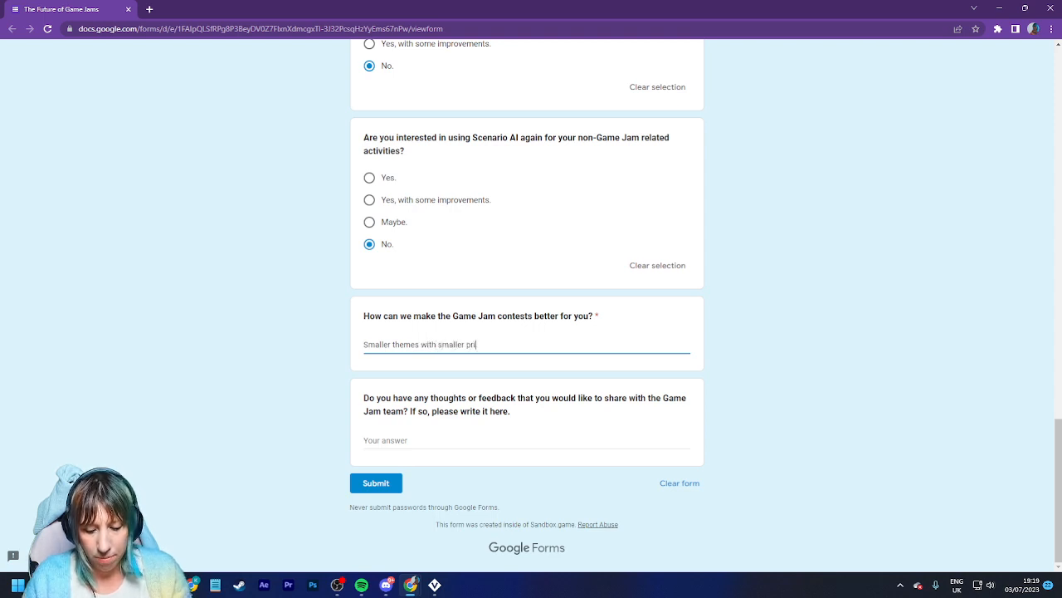
text(zes 4 day entry,)
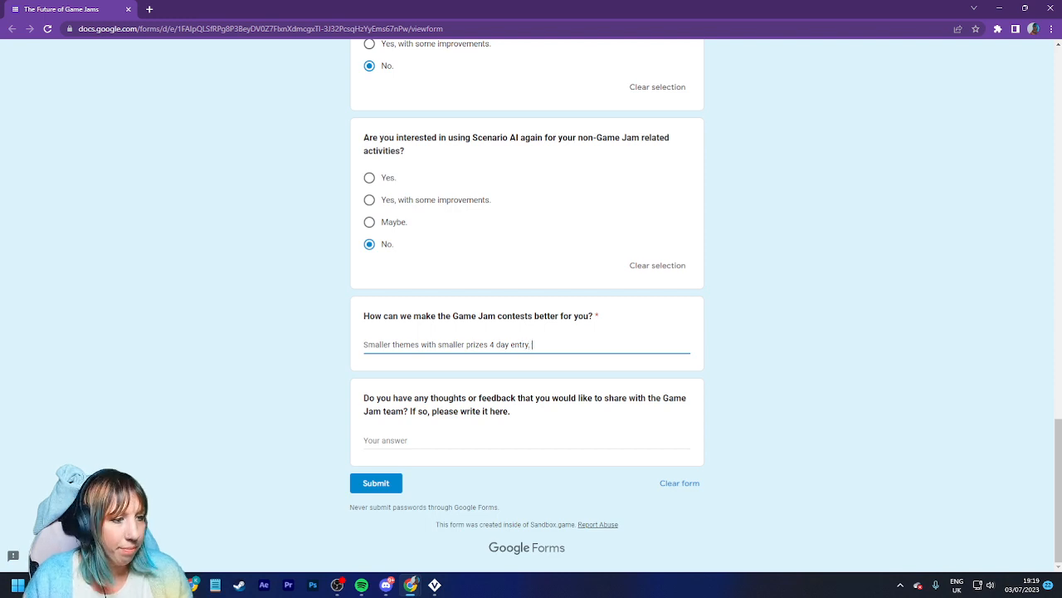
Step: Write closing feedback praising two team members and the council, ending "Everyone is awesome, Scenario AI sucks tho", then submit and close the survey
click(386, 441)
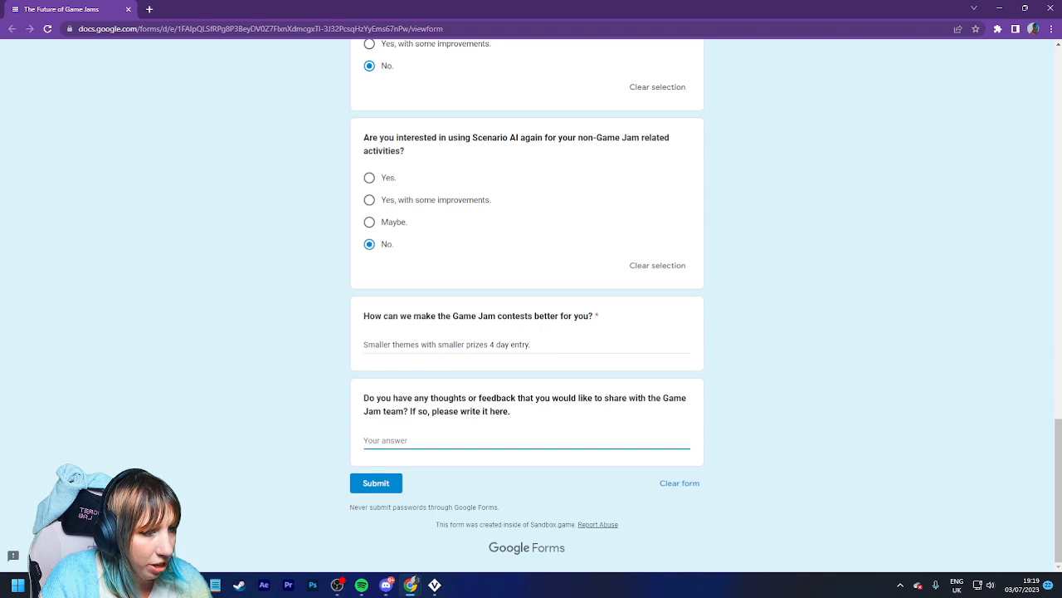
text(P)
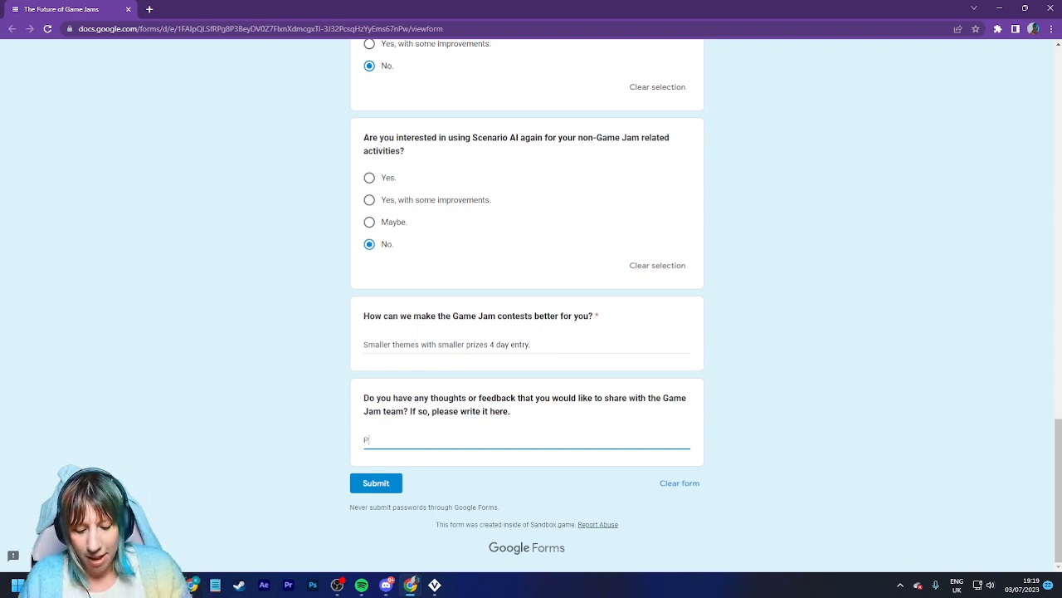
text(anda is awe)
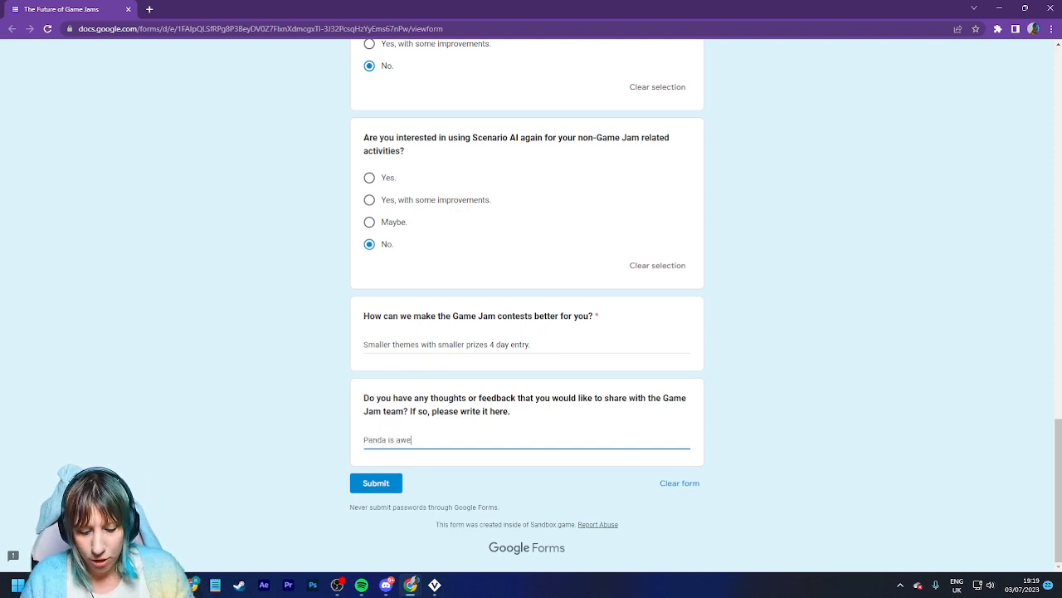
text(some and so is V)
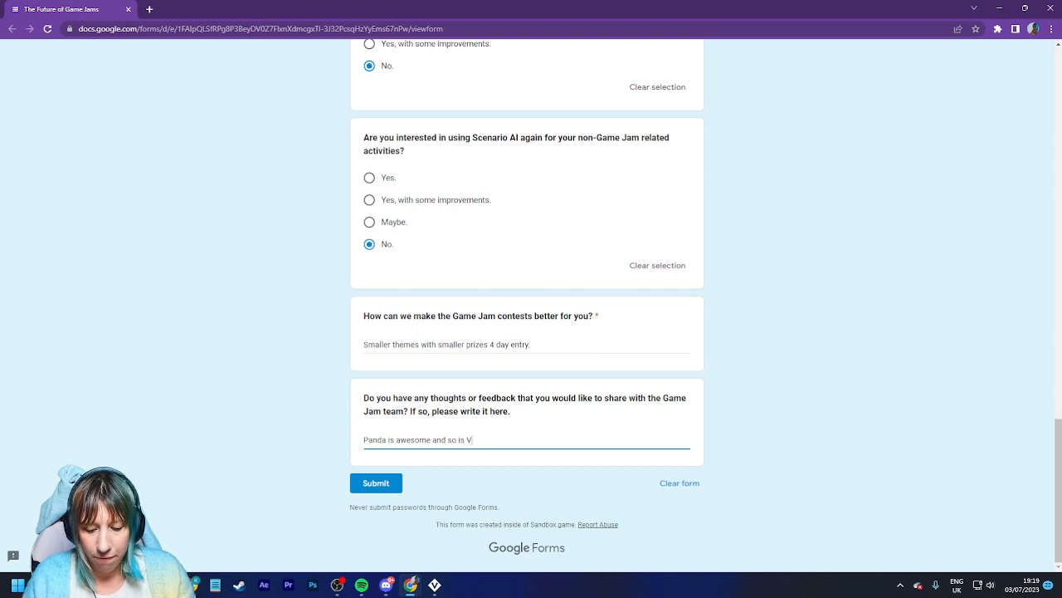
text(ee and the council)
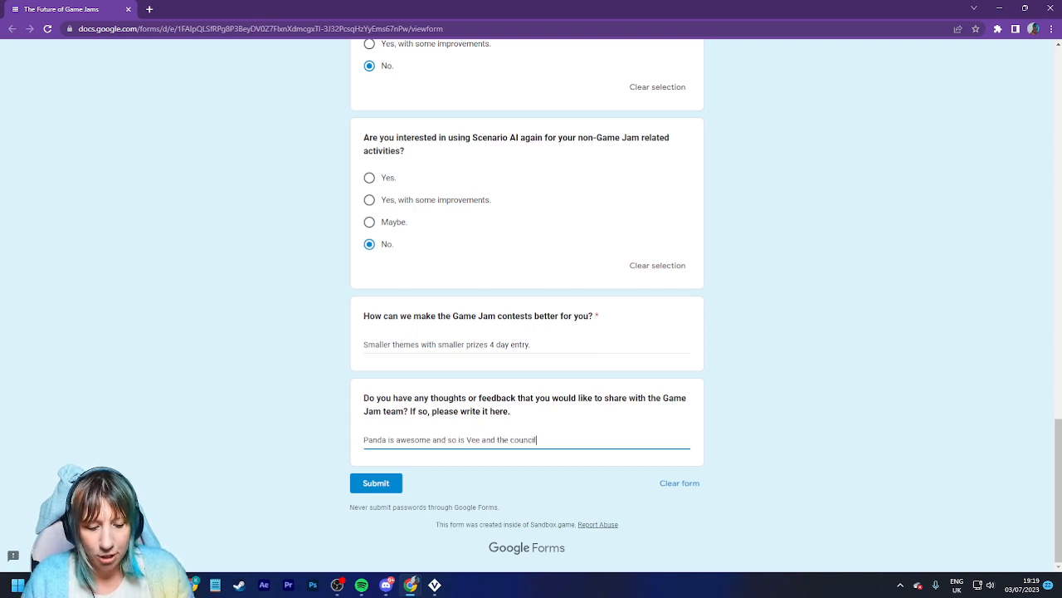
text(. Everyon)
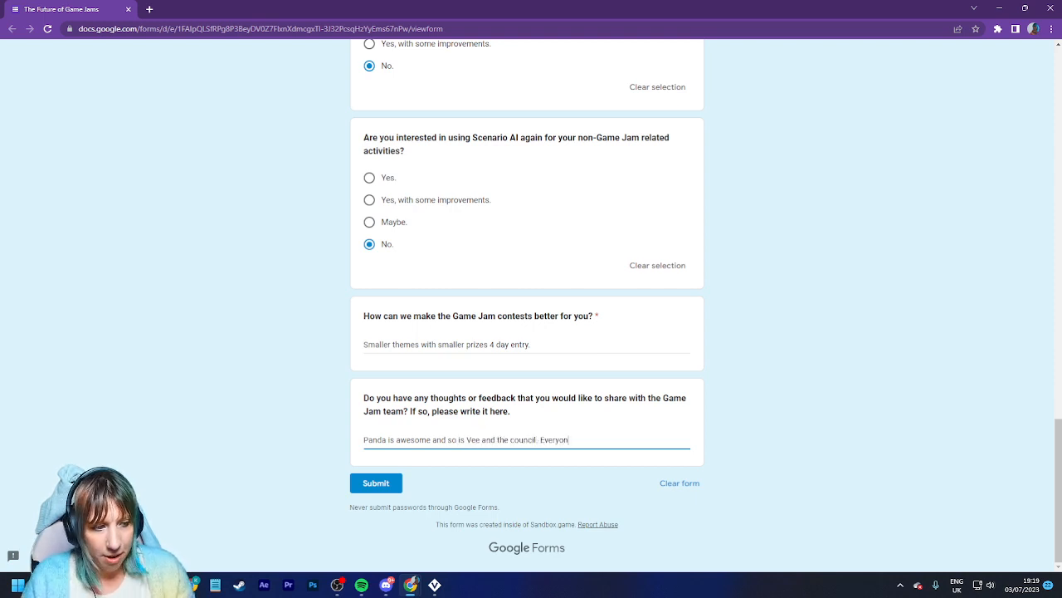
text(e is awesome, )
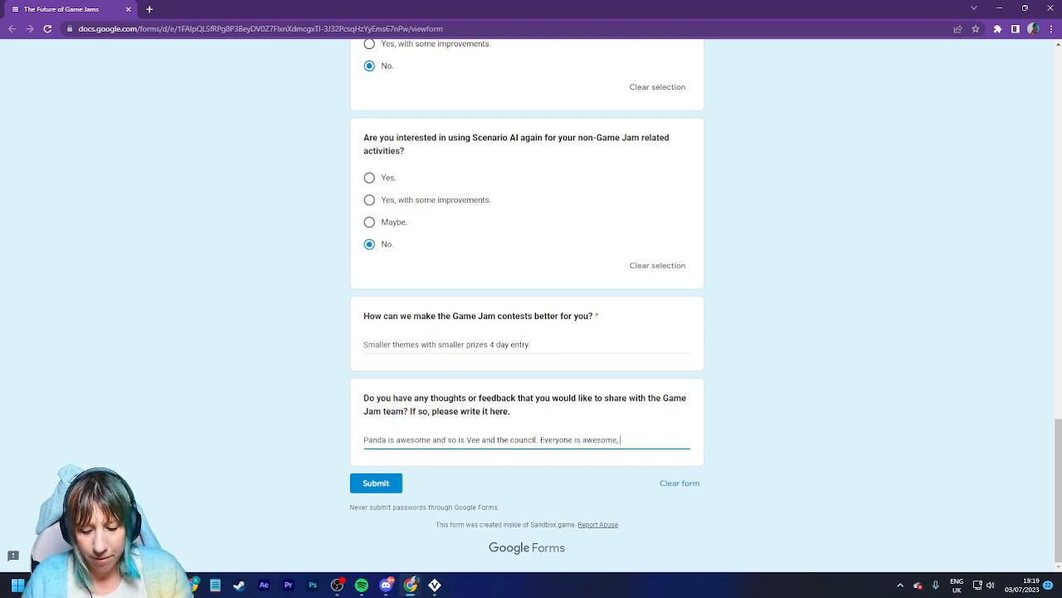
text(S)
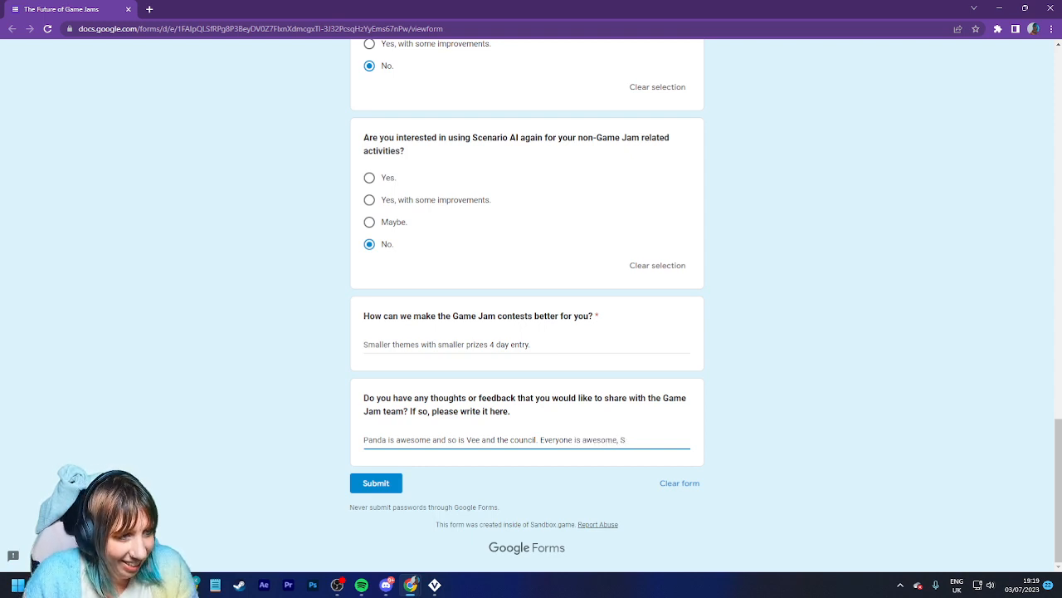
text(cenario AI)
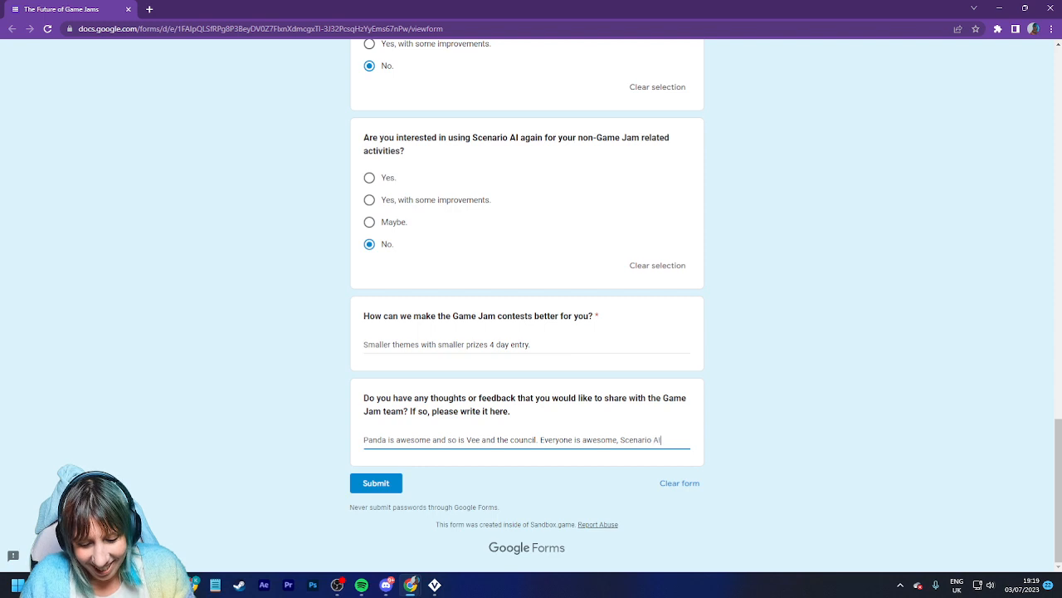
text( sucks tho)
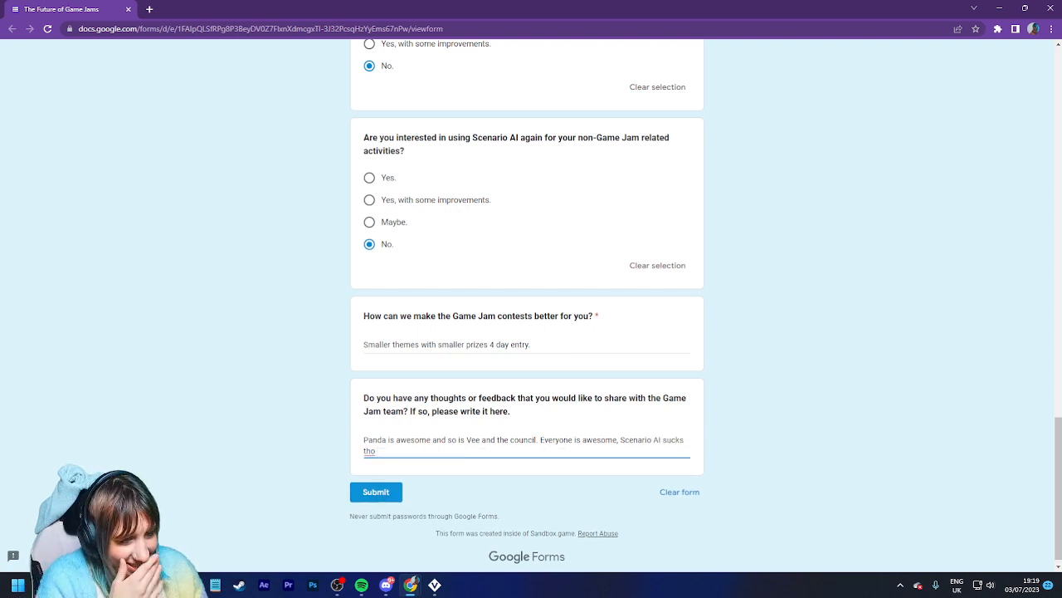
click(376, 492)
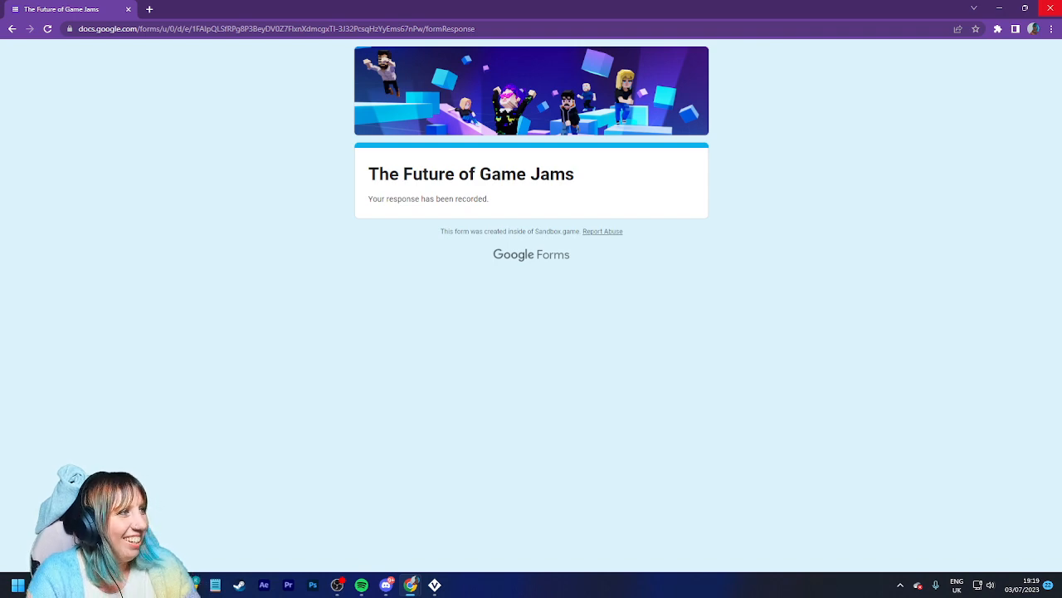
click(1050, 7)
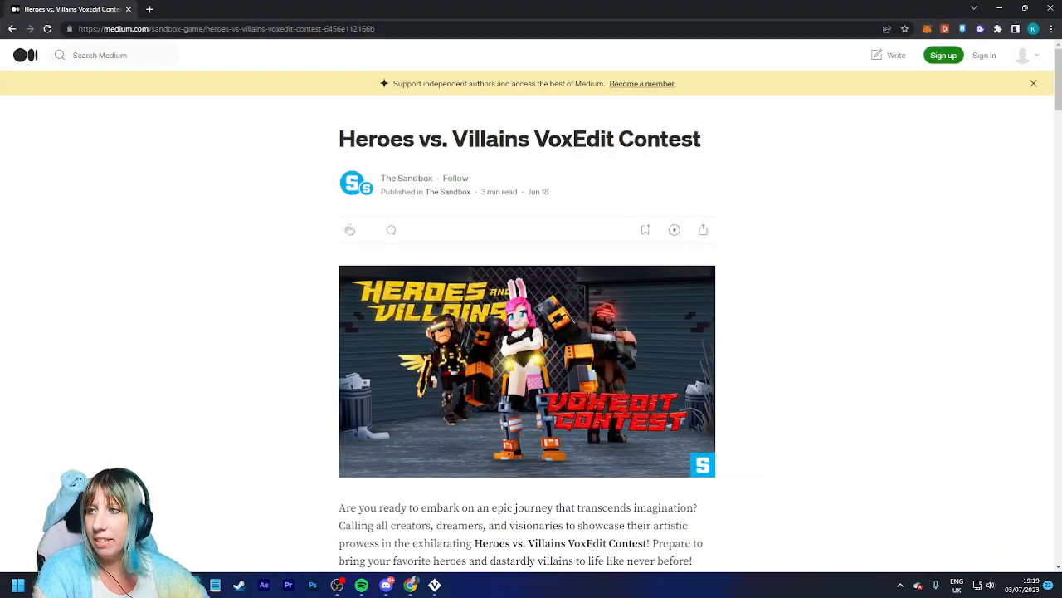
Step: Copy the web address of the Heroes vs. Villains VoxEdit Contest article
click(365, 29)
right_click(366, 30)
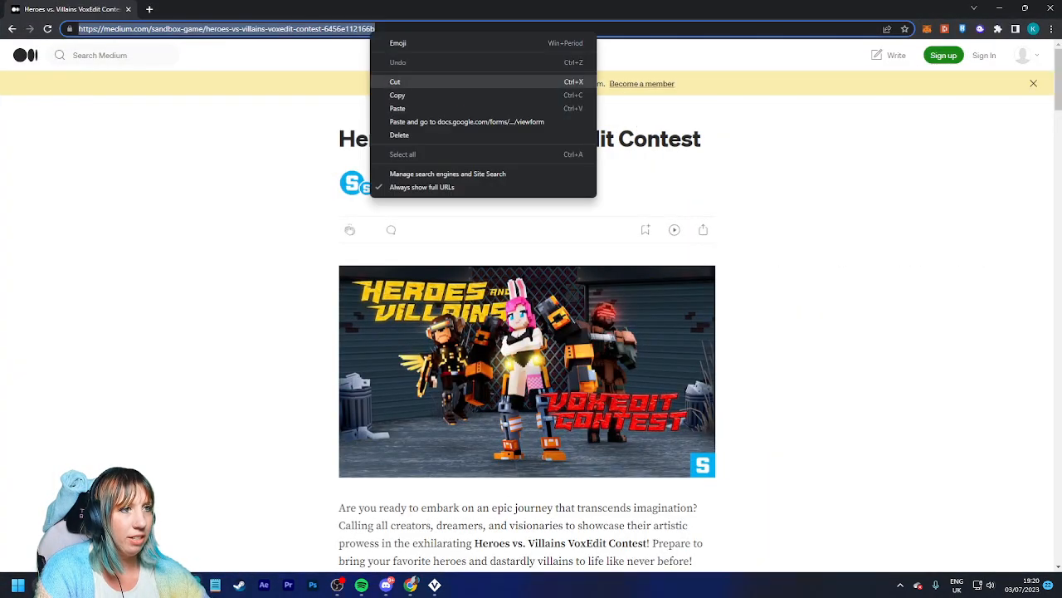
click(398, 95)
Step: Examine the contest's prizes, important dates, submission instructions and entry guidelines, and check the closing date against the system calendar
scroll(527, 316, down, 9)
scroll(527, 315, down, 4)
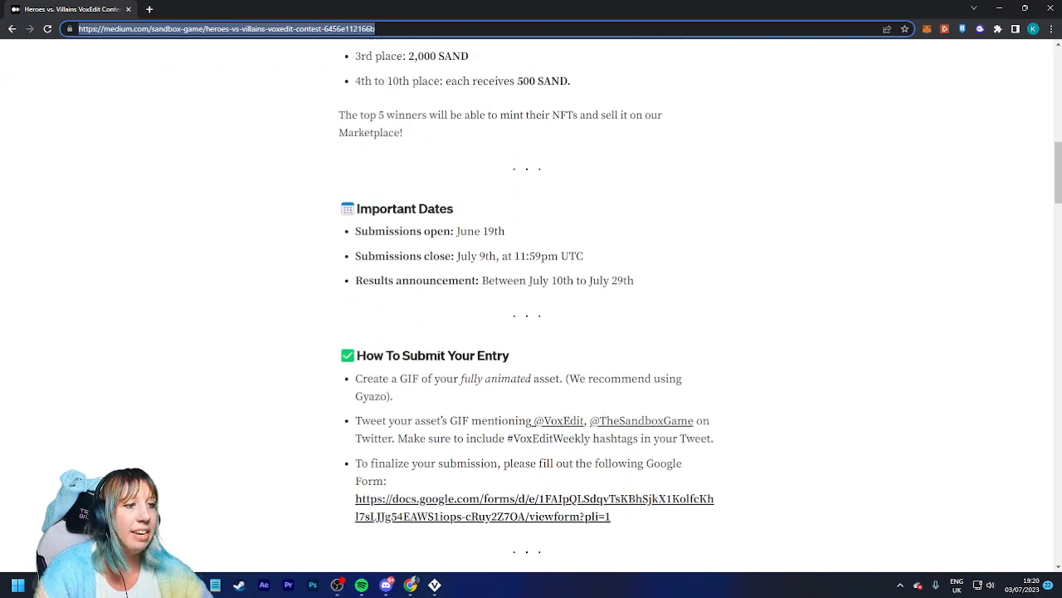
scroll(531, 315, up, 1)
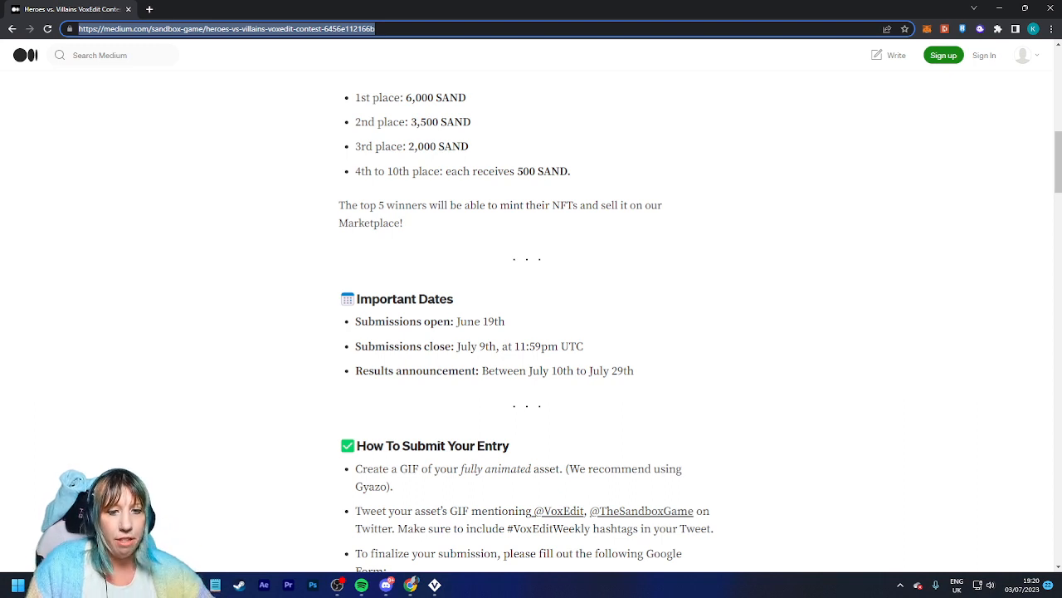
click(413, 585)
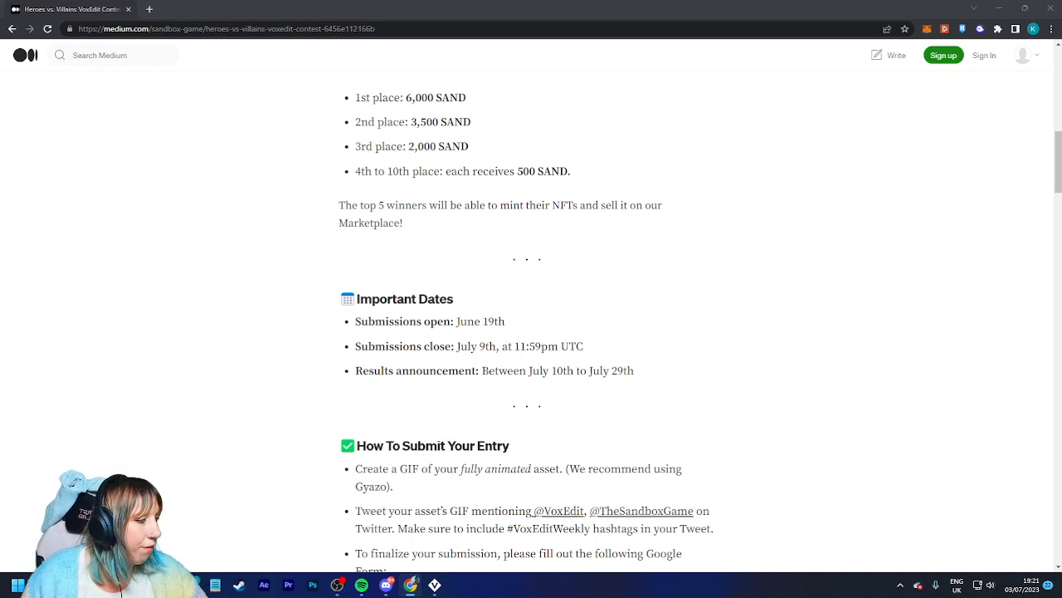
click(1019, 584)
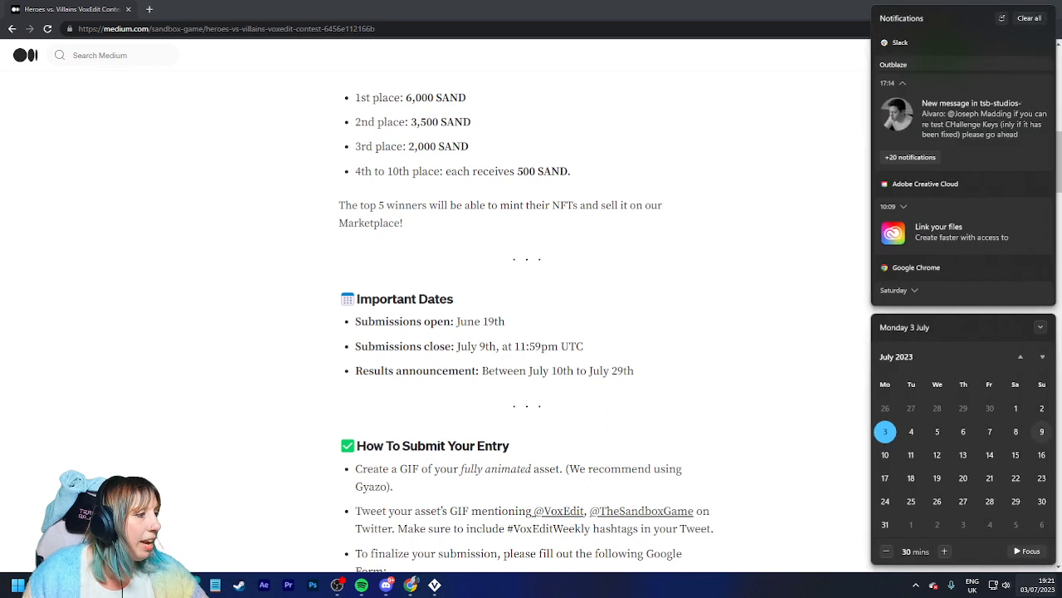
click(1029, 585)
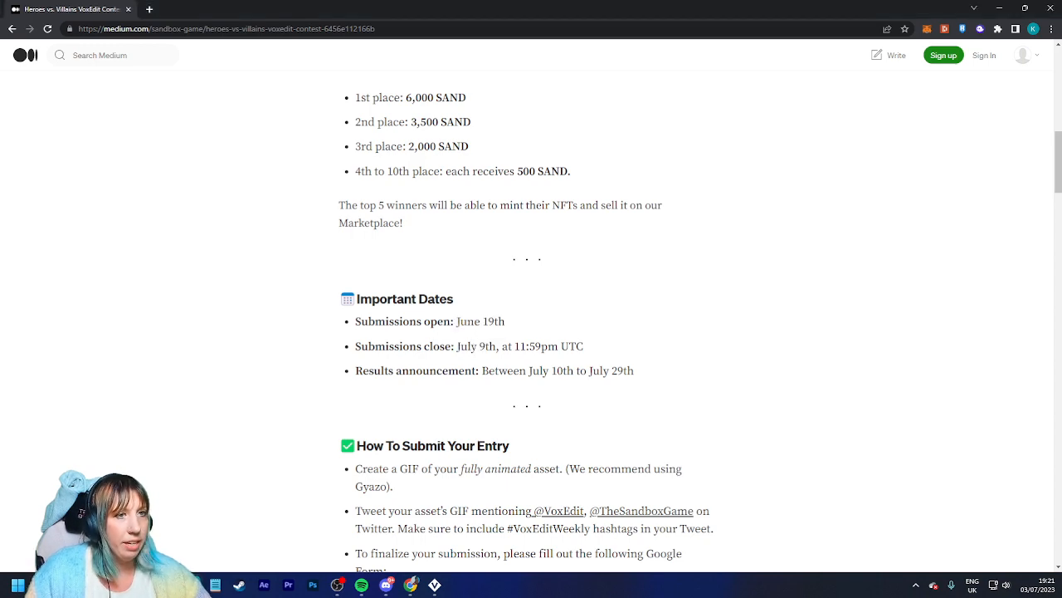
scroll(531, 258, down, 4)
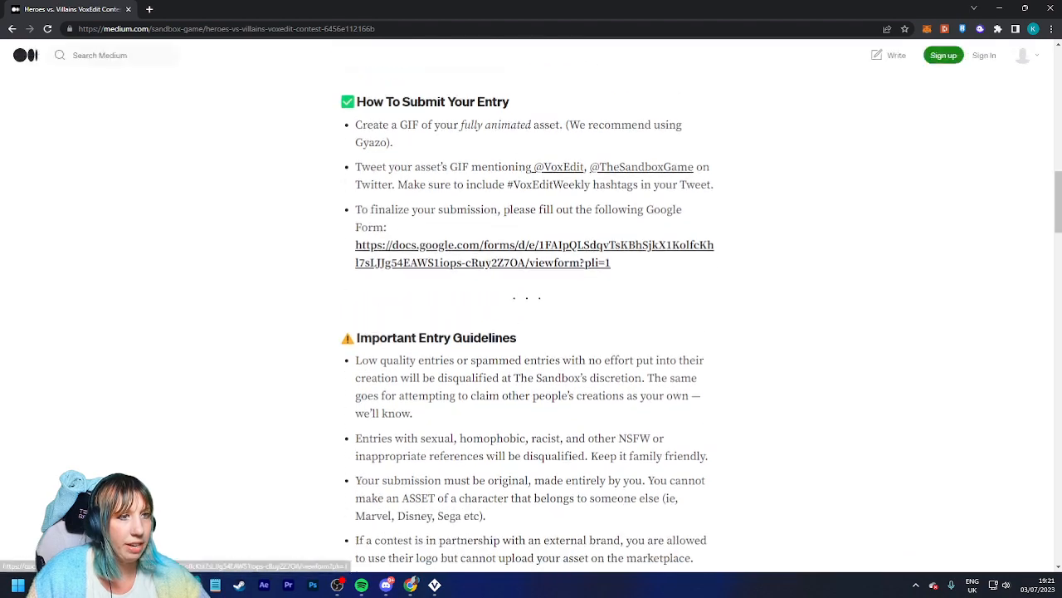
scroll(531, 253, up, 2)
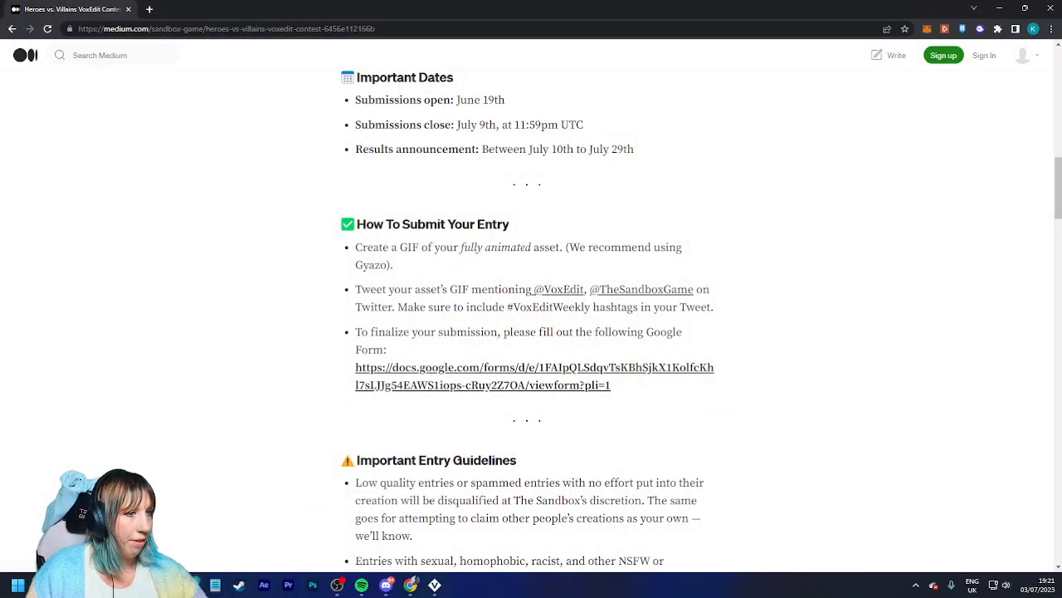
scroll(531, 324, up, 1)
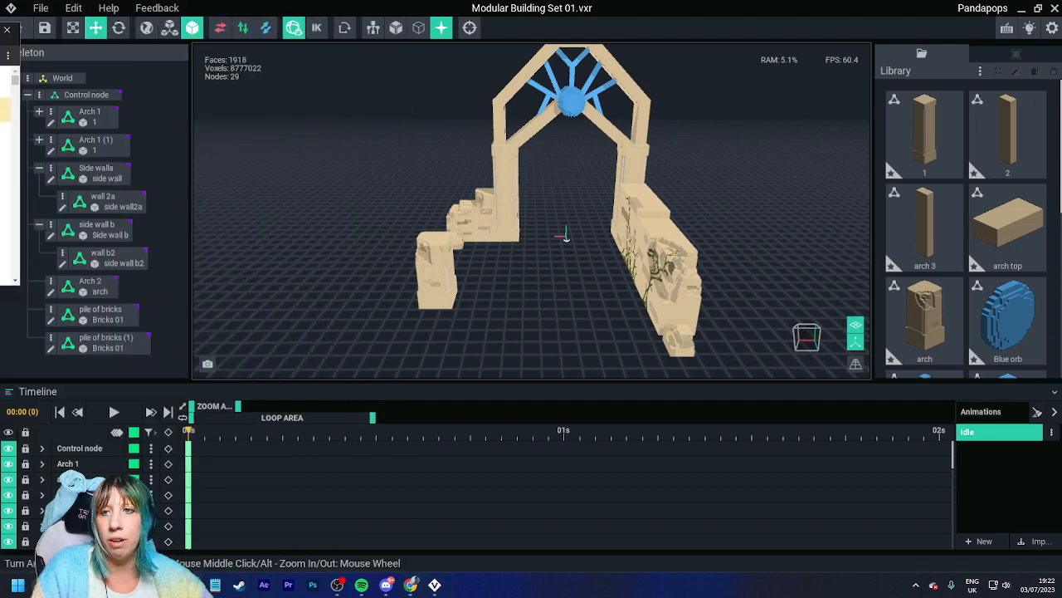
Step: In VoxEdit, move the overlapping window off the Modular Building Set 01 scene and open the wall b2 node's model for voxel editing
drag(0, 5, 209, 2)
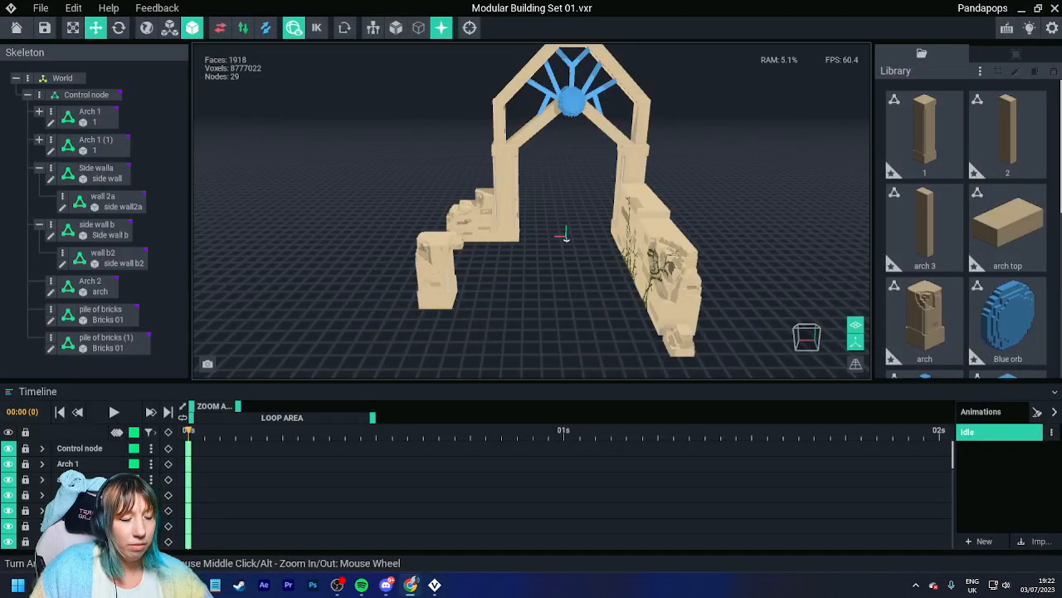
right_drag(508, 291, 581, 292)
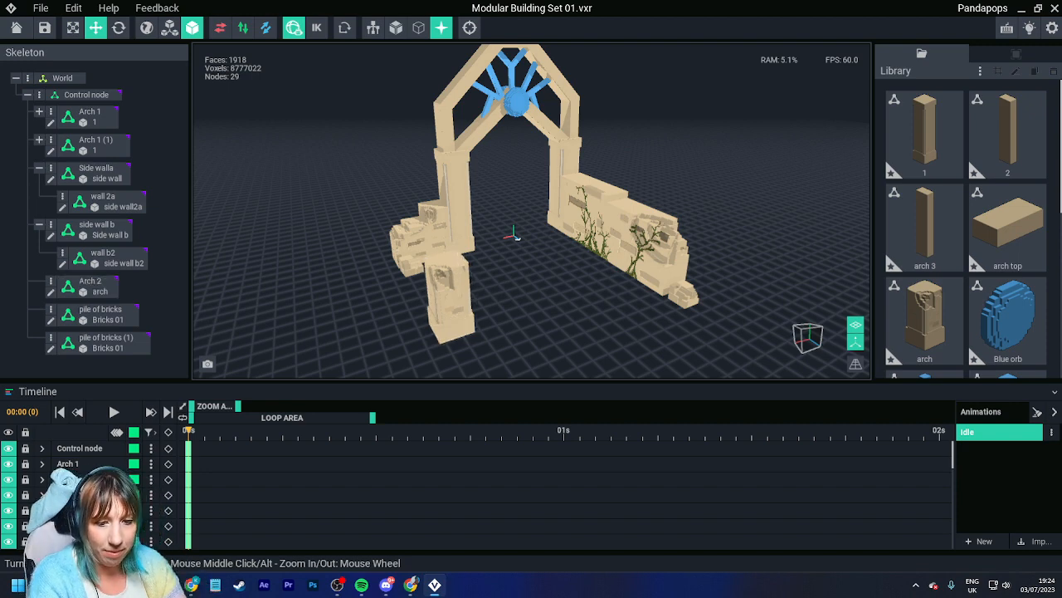
right_drag(498, 308, 570, 289)
scroll(533, 291, up, 4)
scroll(533, 292, down, 4)
click(103, 253)
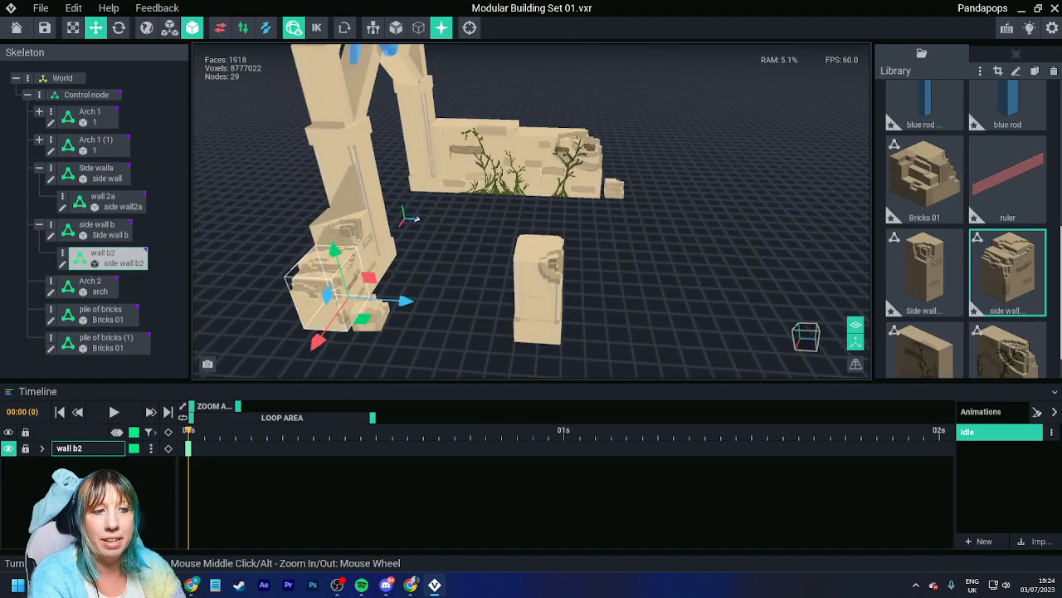
click(63, 263)
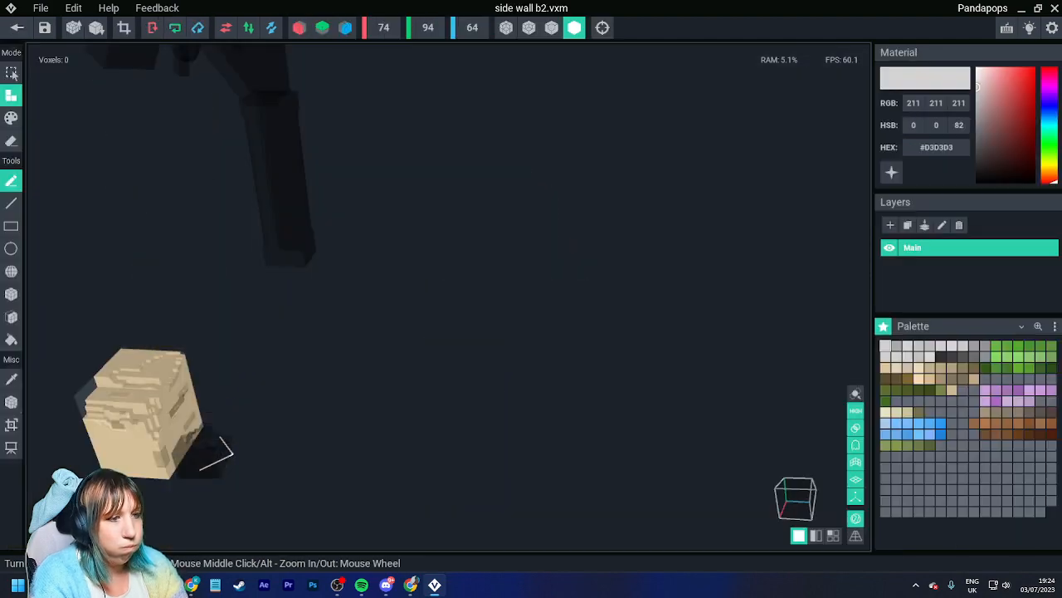
Step: Sample #BBA881 from the corner brick and paint a brick's corner outline and a short joint on the plain wall face
right_drag(124, 427, 365, 358)
scroll(235, 387, up, 4)
scroll(364, 359, up, 4)
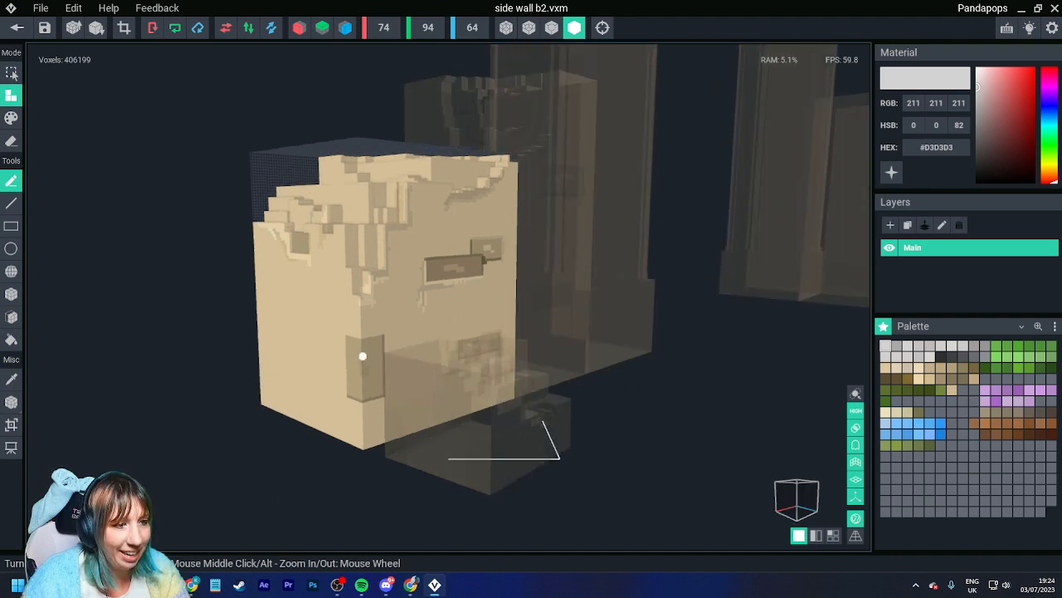
alt+click(368, 379)
scroll(234, 335, up, 3)
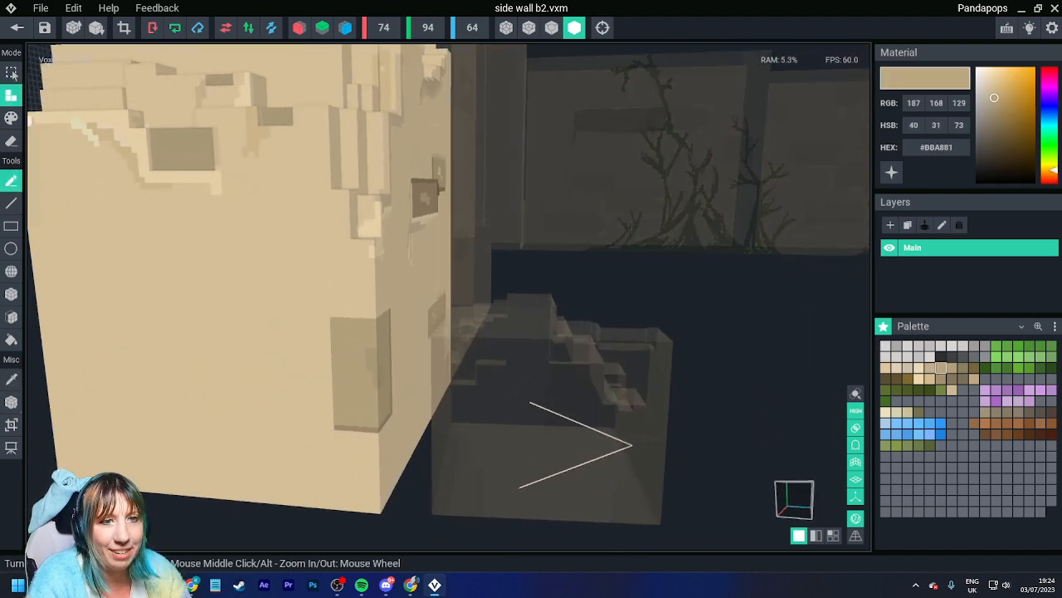
click(12, 119)
middle_drag(61, 272, 129, 266)
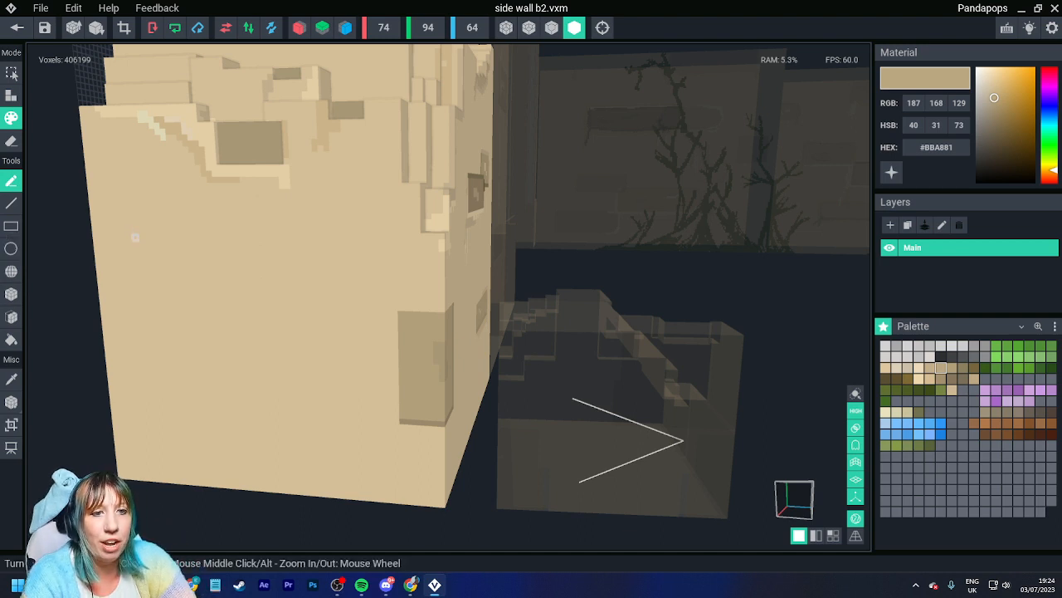
mouse_move(133, 235)
mouse_down()
mouse_move(135, 261)
mouse_move(169, 277)
mouse_move(210, 269)
mouse_up()
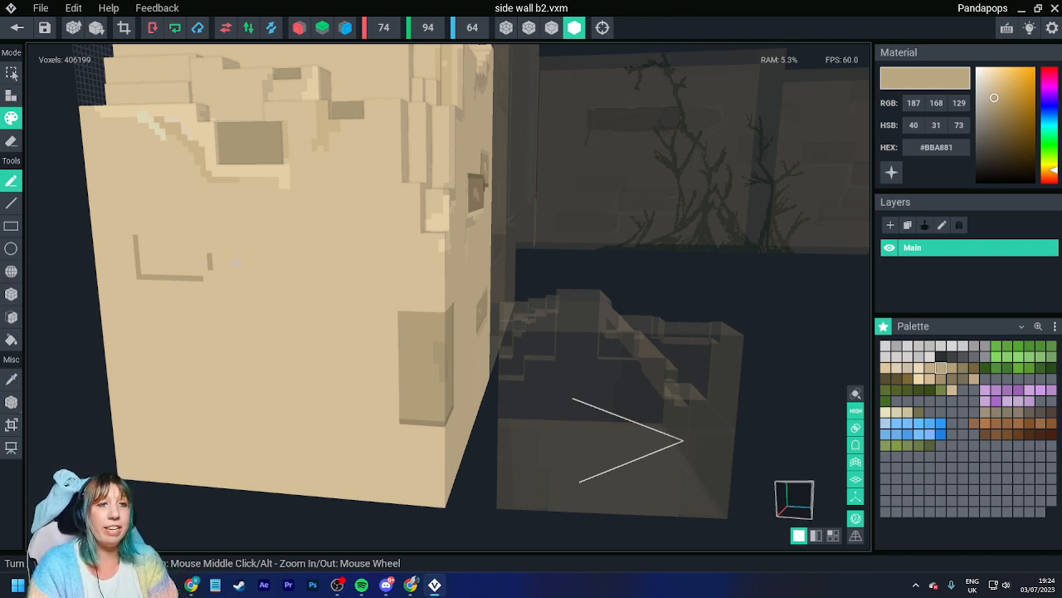
Step: Sample #D6BD91 and paint a second, fainter brick outline beside the first one on the wall face
alt+click(325, 129)
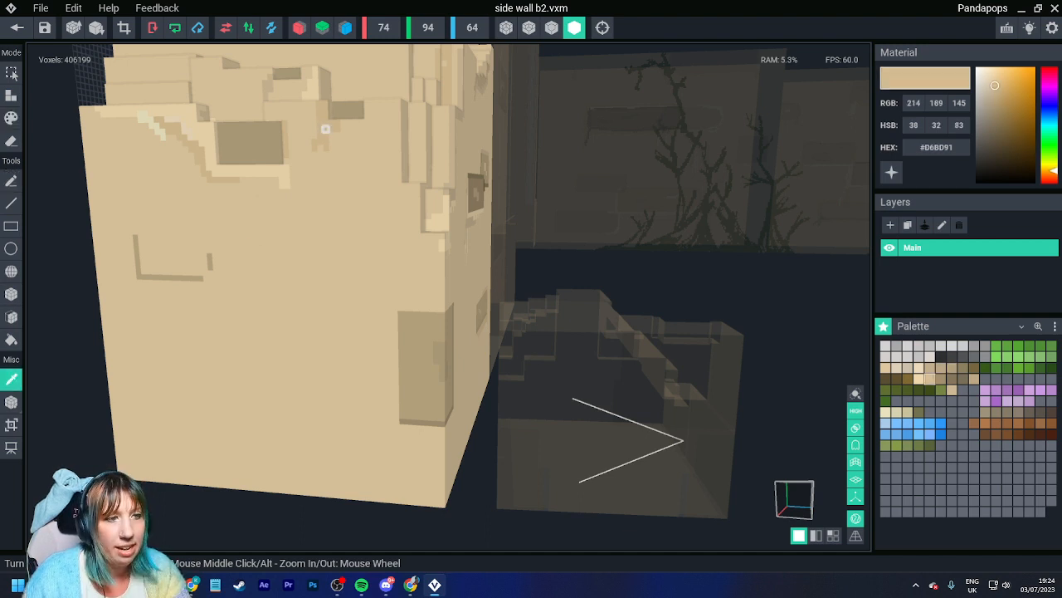
drag(221, 274, 247, 274)
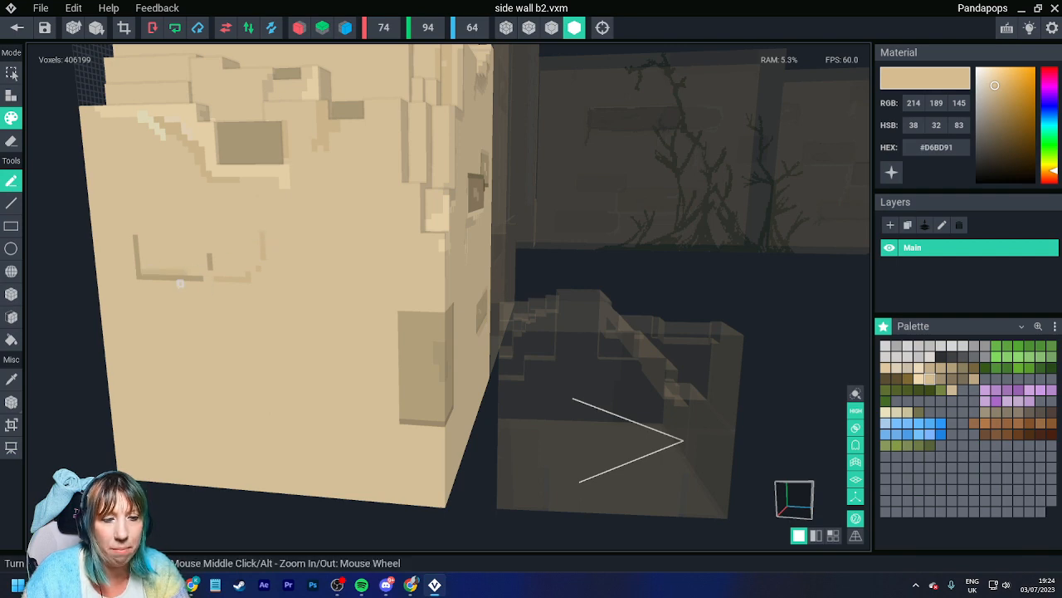
right_drag(147, 270, 429, 282)
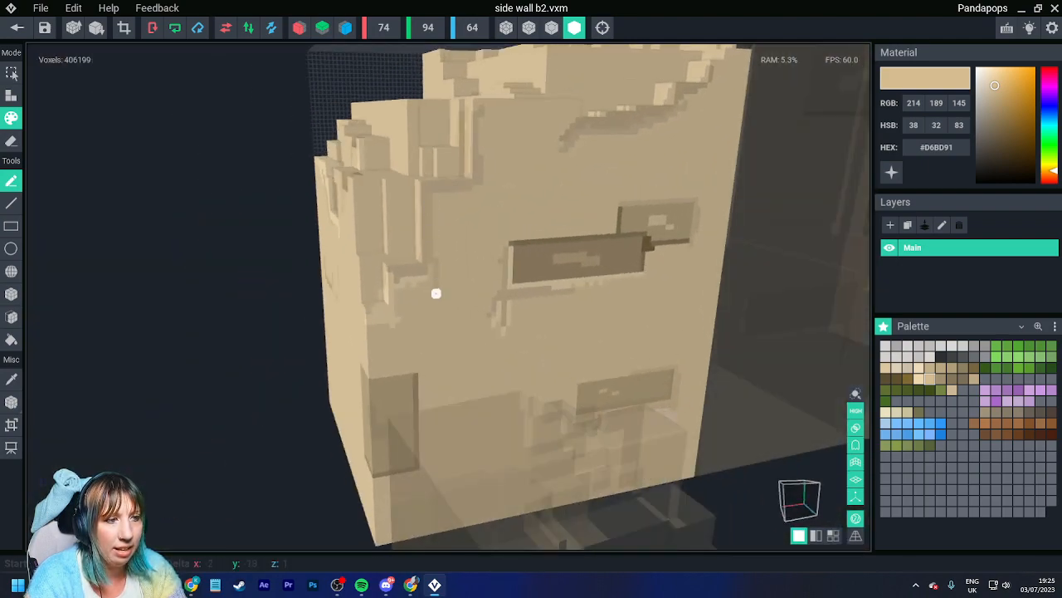
Step: Sample #B1A07C from the inset brick and recolour the inner faces of the upper corner recess with the Face tool
right_drag(430, 220, 270, 262)
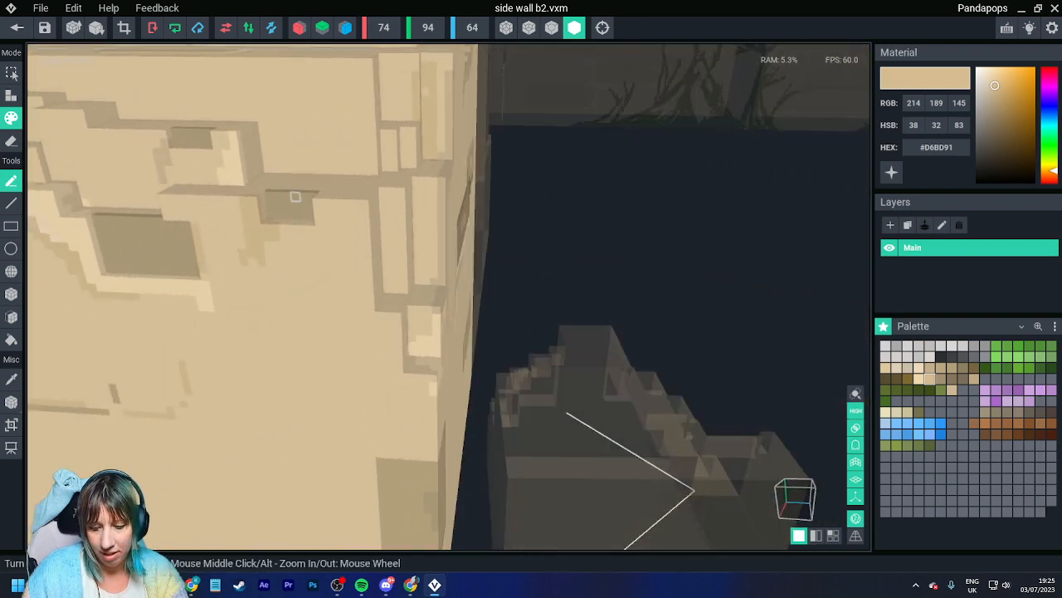
key(i)
click(294, 199)
click(11, 316)
right_drag(82, 278, 226, 255)
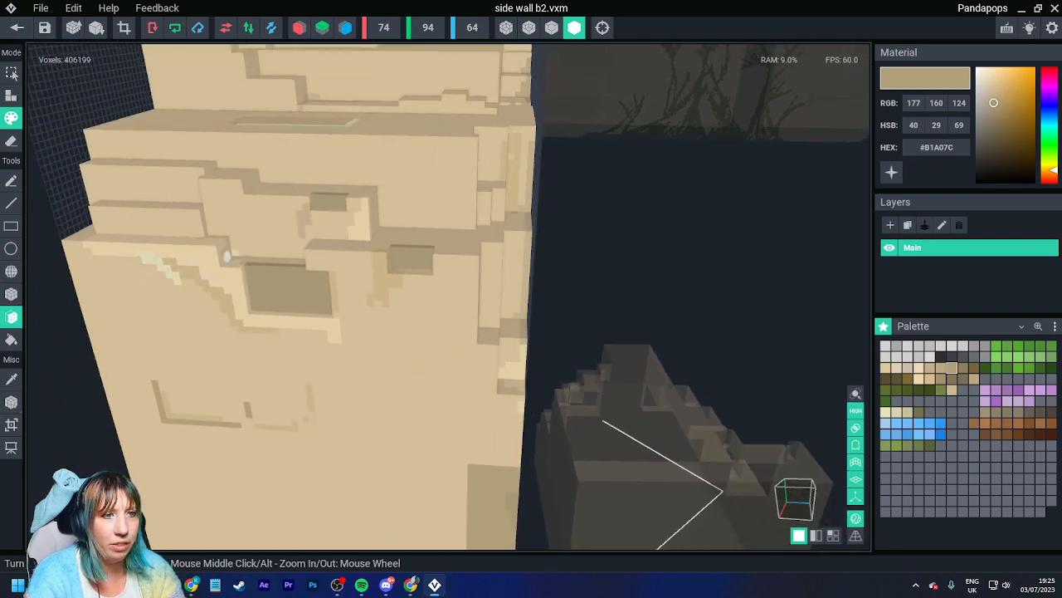
right_drag(271, 206, 308, 209)
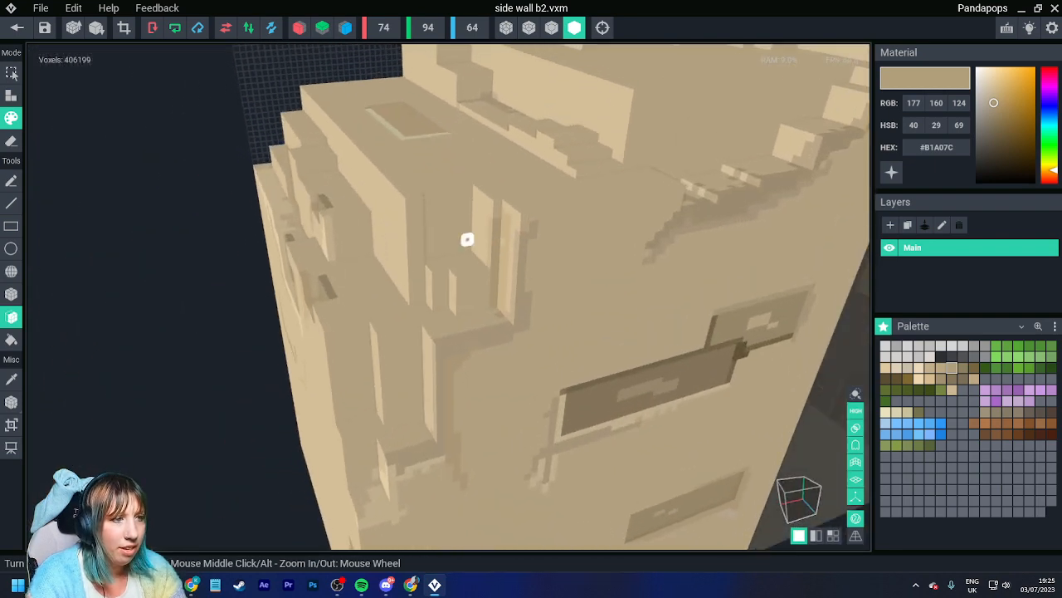
right_drag(477, 228, 464, 298)
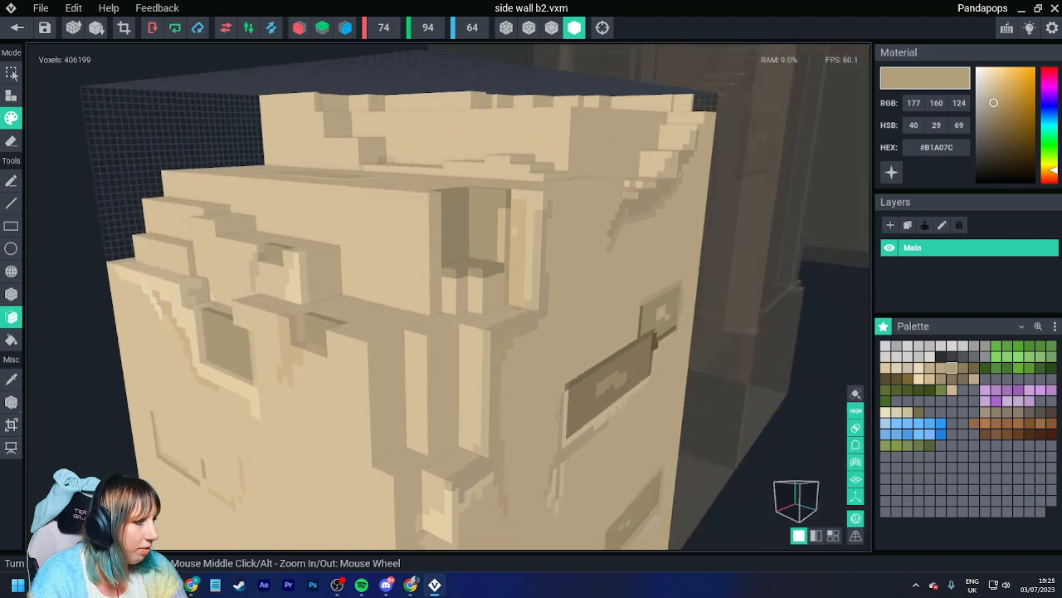
Step: Recolour the faces of the small steps around the corner recess with #BBA881
click(941, 368)
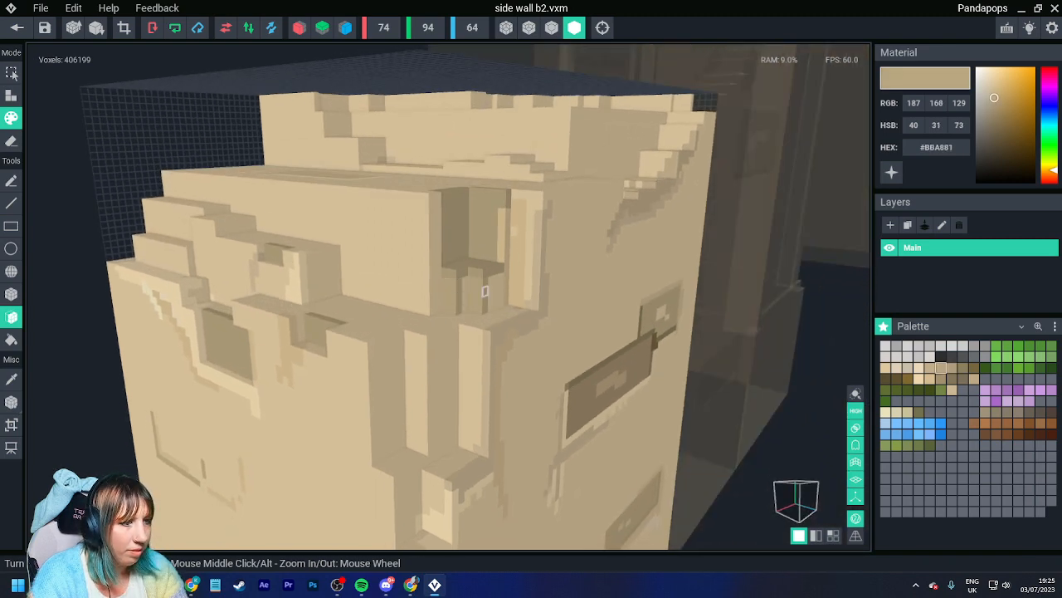
right_drag(477, 284, 401, 199)
click(350, 293)
right_drag(550, 221, 462, 216)
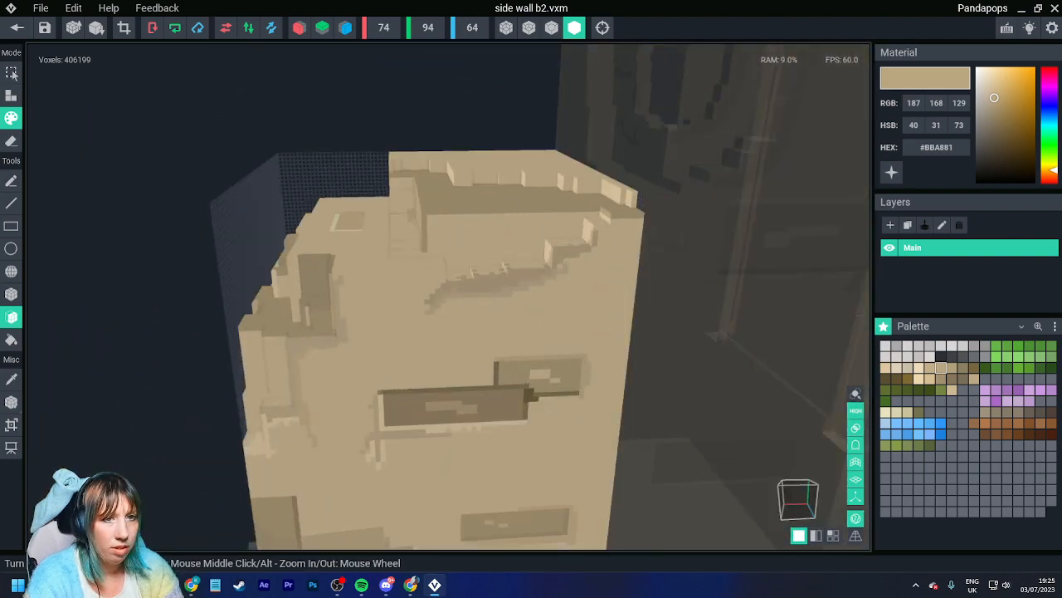
Step: Pencil jagged #C3AF8B weathering along the ledges of the wall's broken top, including a diagonal crack running onto the upper surface
key(b)
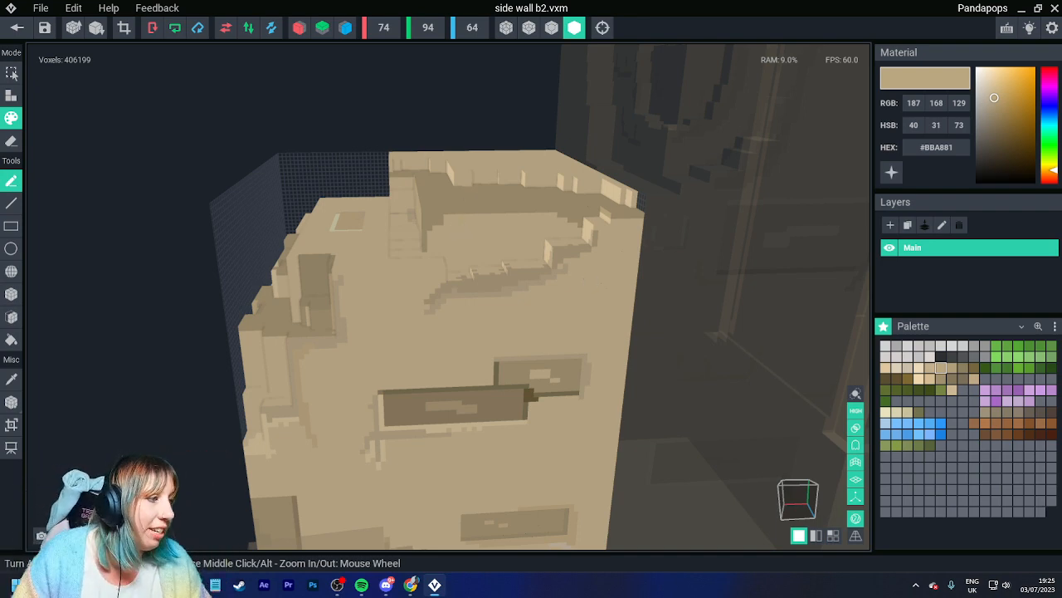
click(930, 368)
right_drag(474, 254, 484, 249)
scroll(465, 239, up, 3)
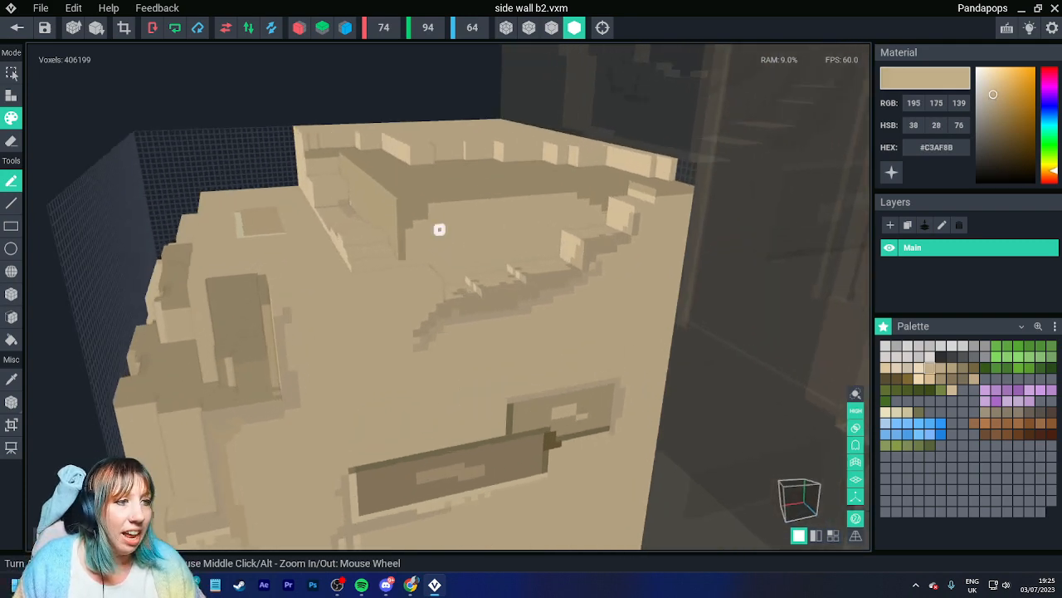
right_drag(439, 206, 477, 219)
scroll(415, 203, up, 3)
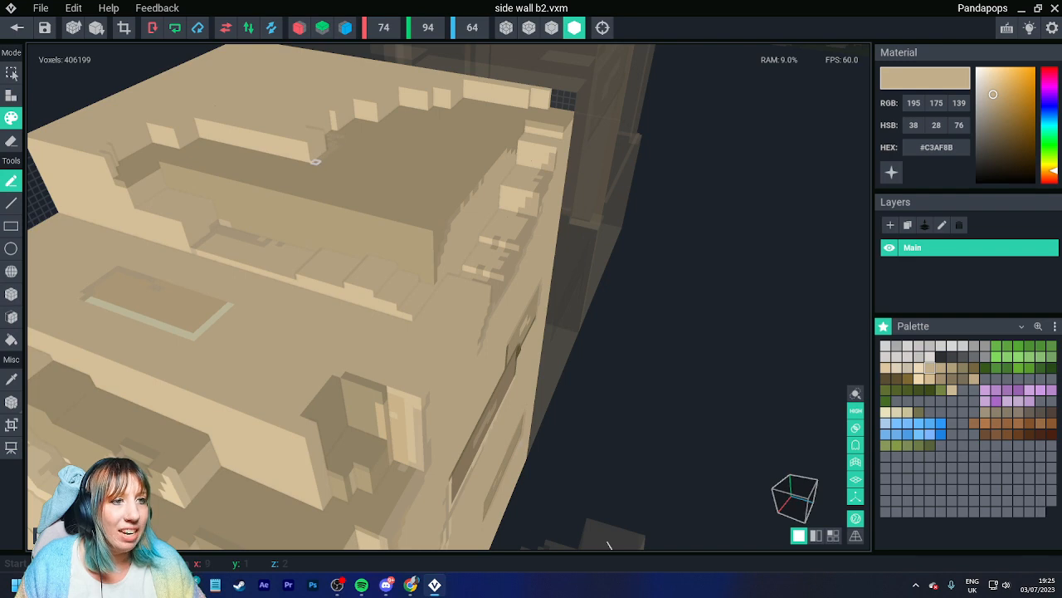
right_drag(315, 160, 220, 162)
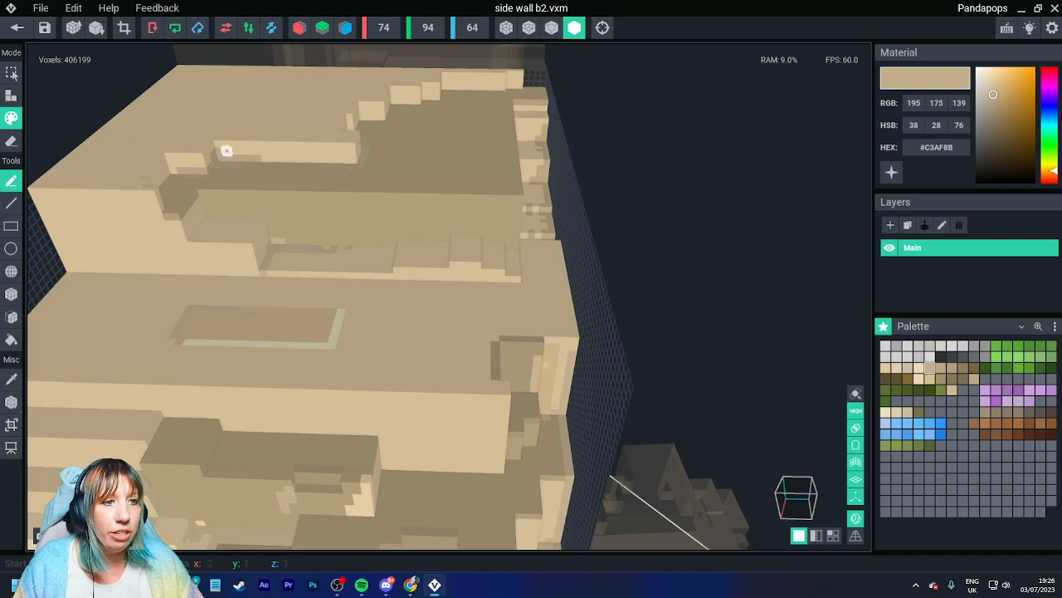
right_drag(264, 177, 308, 150)
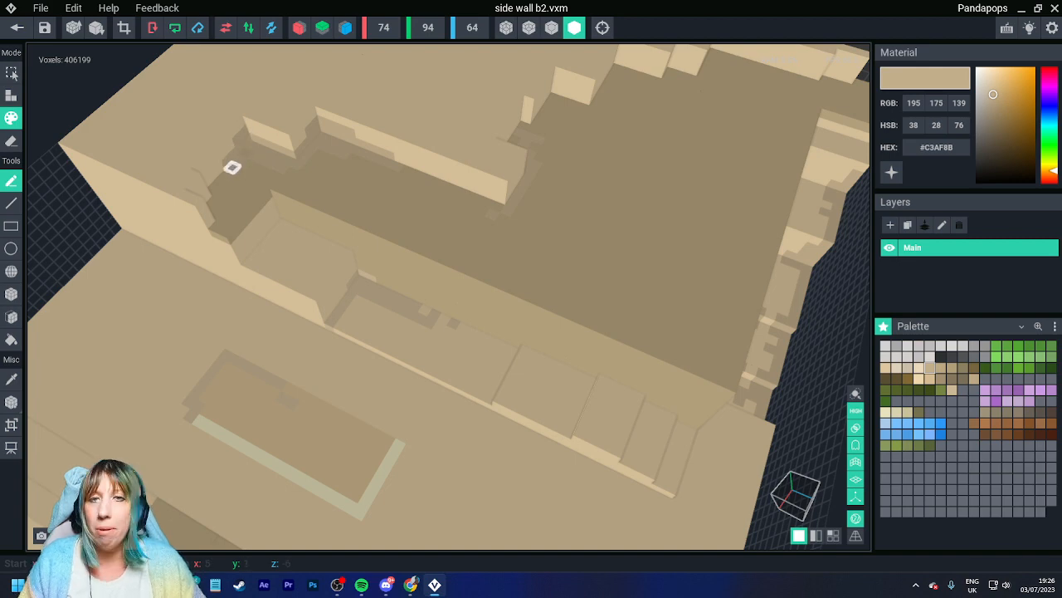
right_drag(268, 173, 313, 108)
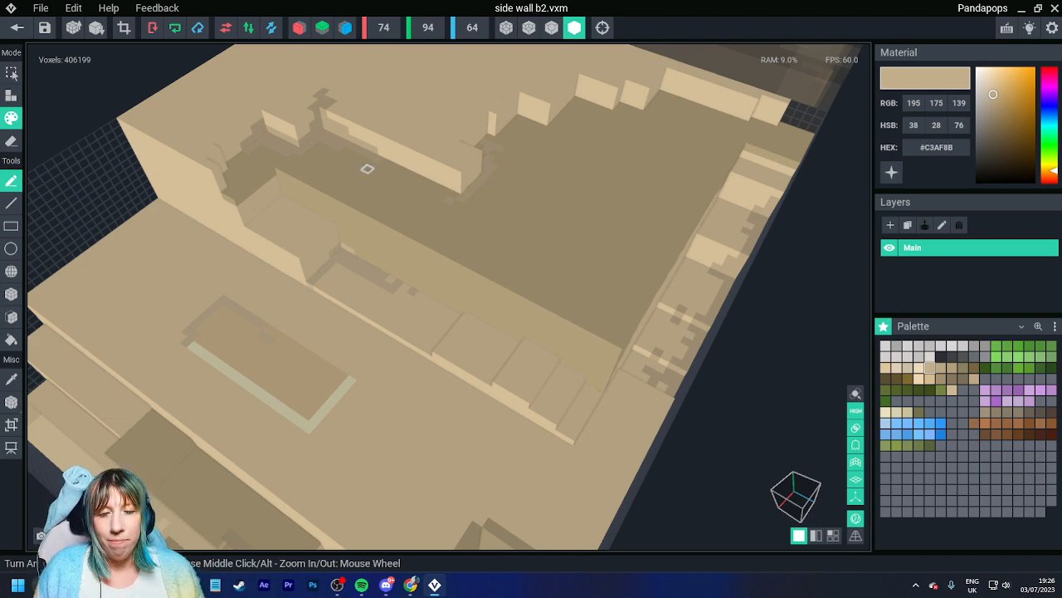
right_drag(368, 169, 387, 142)
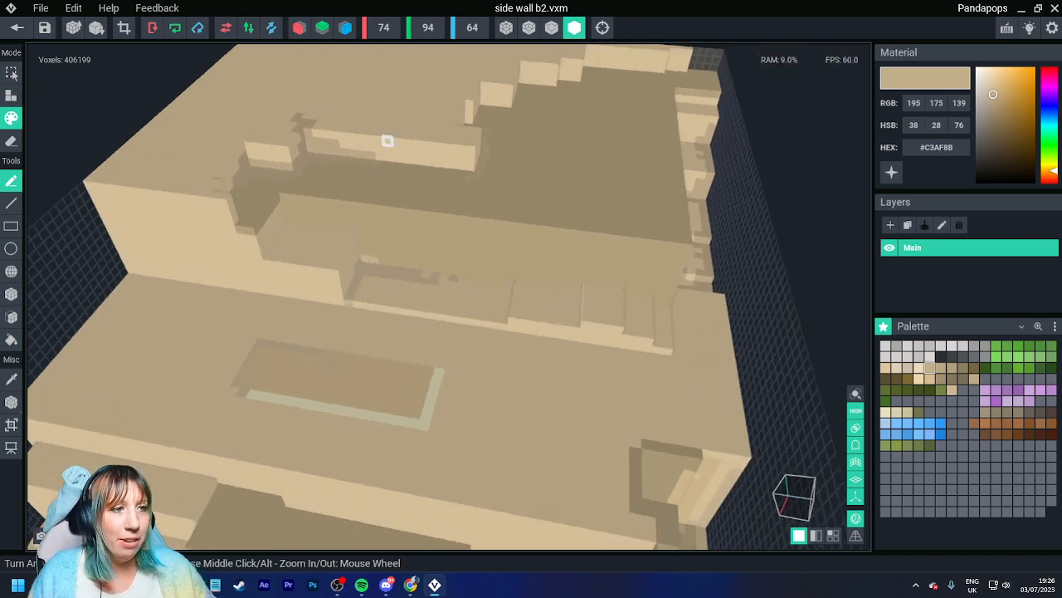
drag(344, 158, 288, 92)
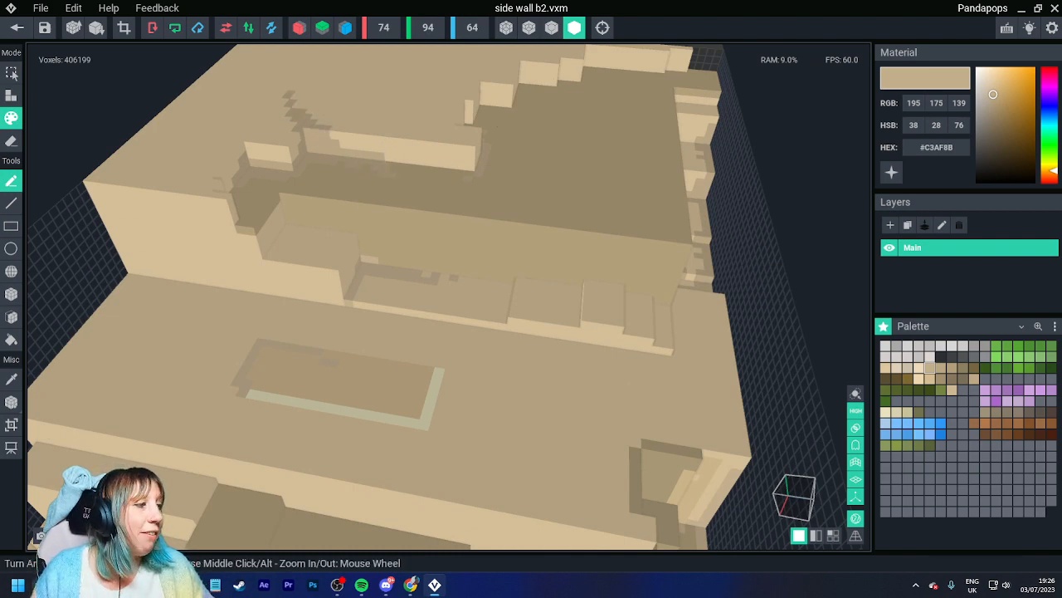
Step: Paint a #ECDABA highlight line alongside the diagonal crack on the upper surface
click(919, 368)
right_drag(451, 116, 573, 170)
drag(295, 250, 219, 200)
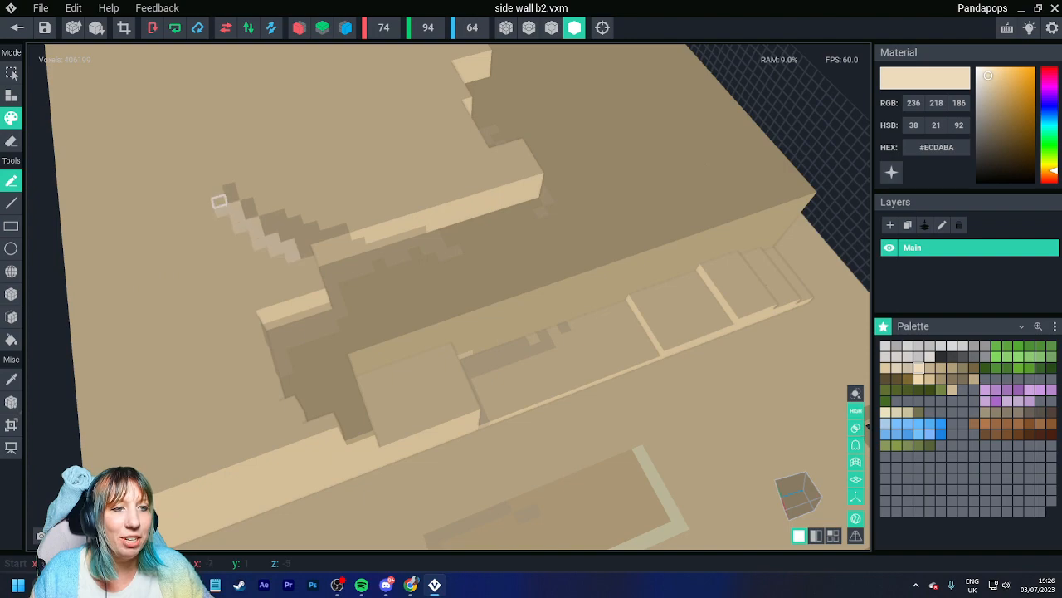
Step: Sample #BBA881 from the inner wall and paint irregular patches on the stepped end of the broken top
scroll(385, 241, down, 3)
mouse_move(386, 241)
right_down()
mouse_move(396, 249)
mouse_move(375, 292)
mouse_move(355, 263)
right_up()
scroll(369, 290, up, 3)
key(i)
click(383, 270)
drag(347, 284, 336, 312)
key(i)
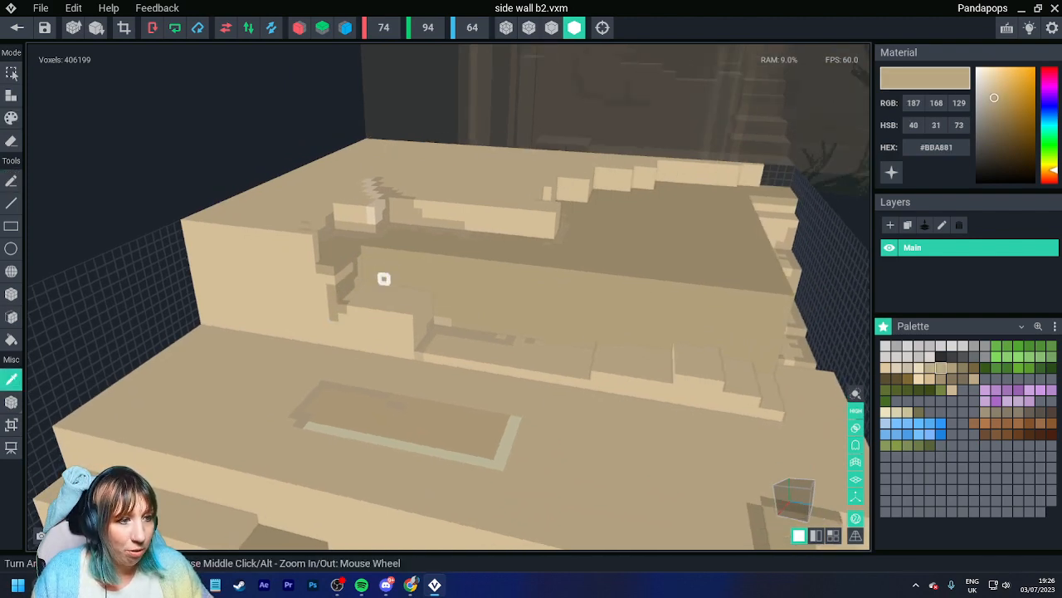
click(383, 279)
drag(343, 275, 325, 313)
Step: Paint #C3AF8B patches along the inner wall and nearby steps of the broken top
mouse_move(342, 312)
right_down()
mouse_move(380, 279)
mouse_move(411, 308)
right_up()
scroll(393, 285, up, 3)
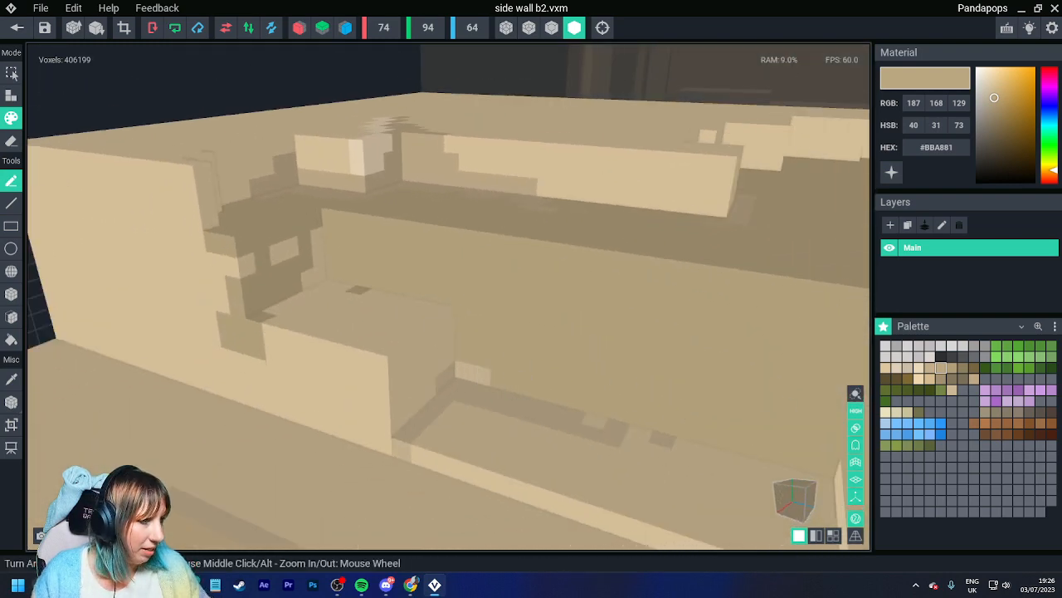
click(929, 367)
mouse_move(379, 264)
mouse_down()
mouse_move(396, 284)
mouse_move(395, 265)
mouse_move(363, 278)
mouse_up()
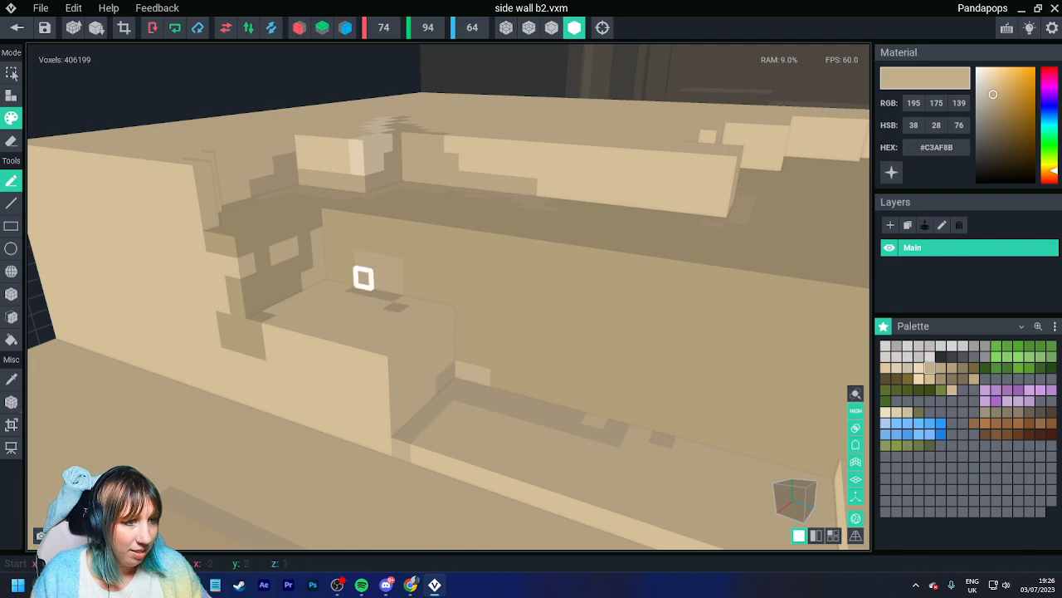
right_drag(316, 301, 469, 403)
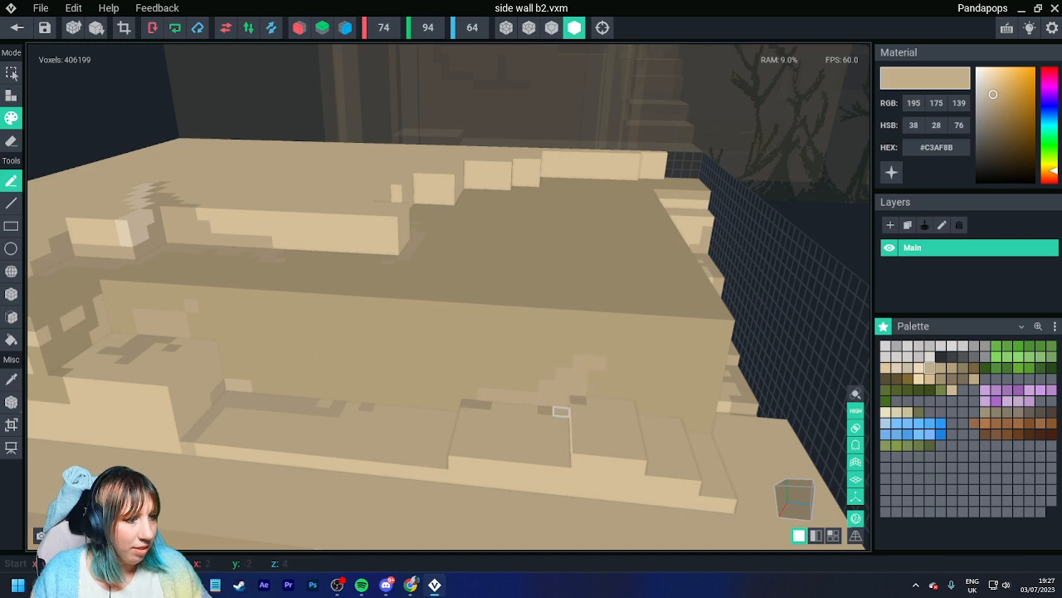
Step: Paint #D6BD91 patches along the jagged edge of the top recess on its other side
right_drag(561, 411, 619, 374)
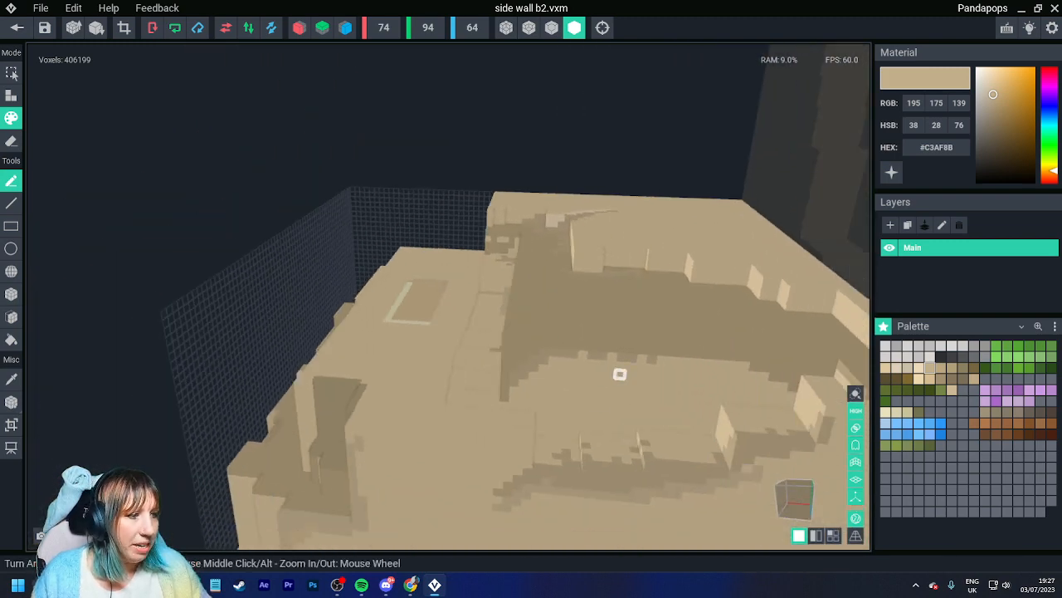
click(929, 379)
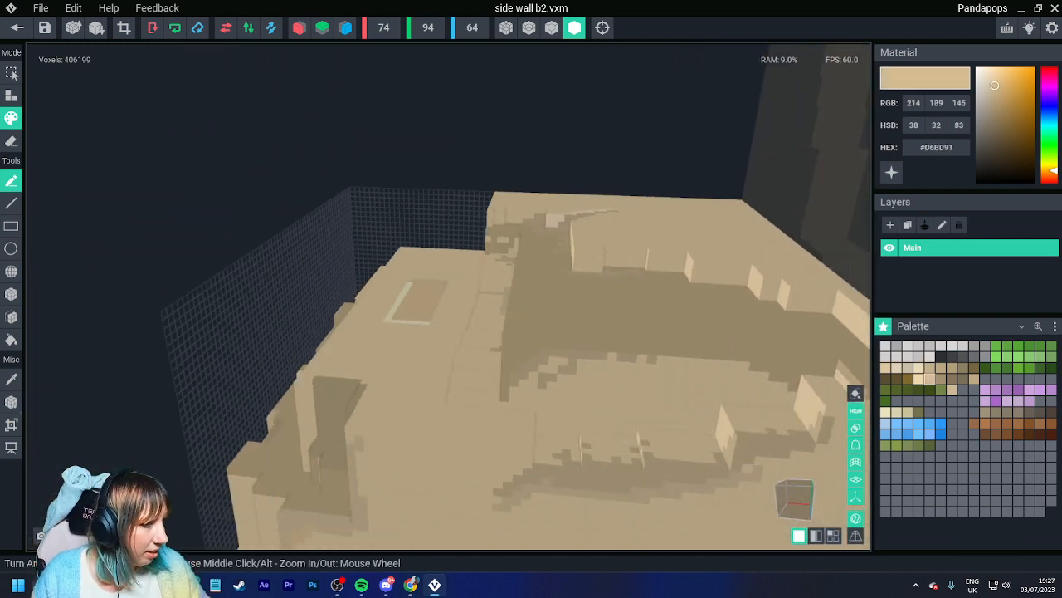
drag(591, 363, 551, 393)
right_drag(550, 394, 640, 324)
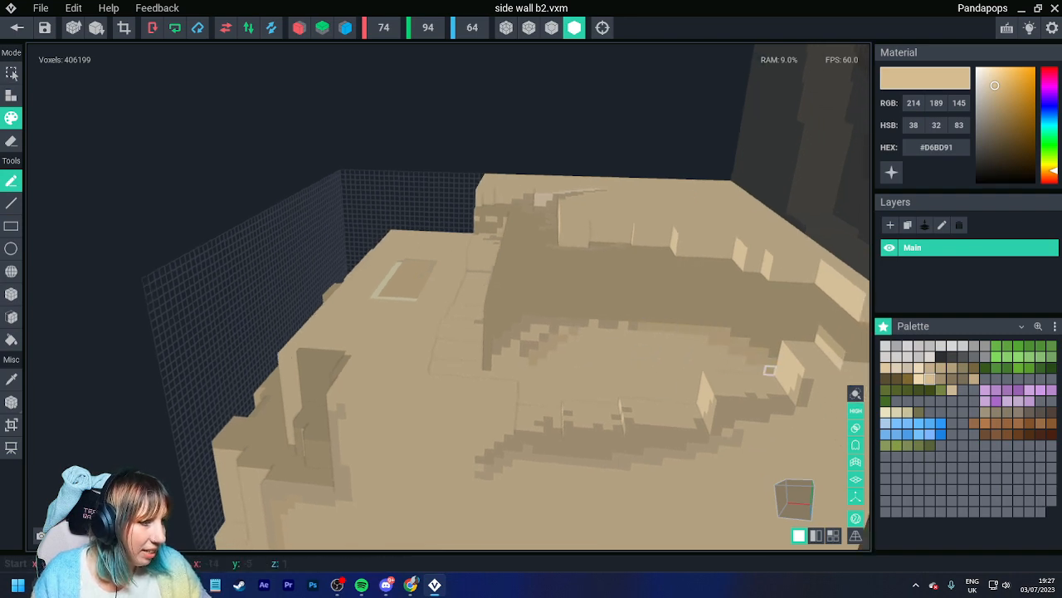
right_drag(770, 370, 592, 335)
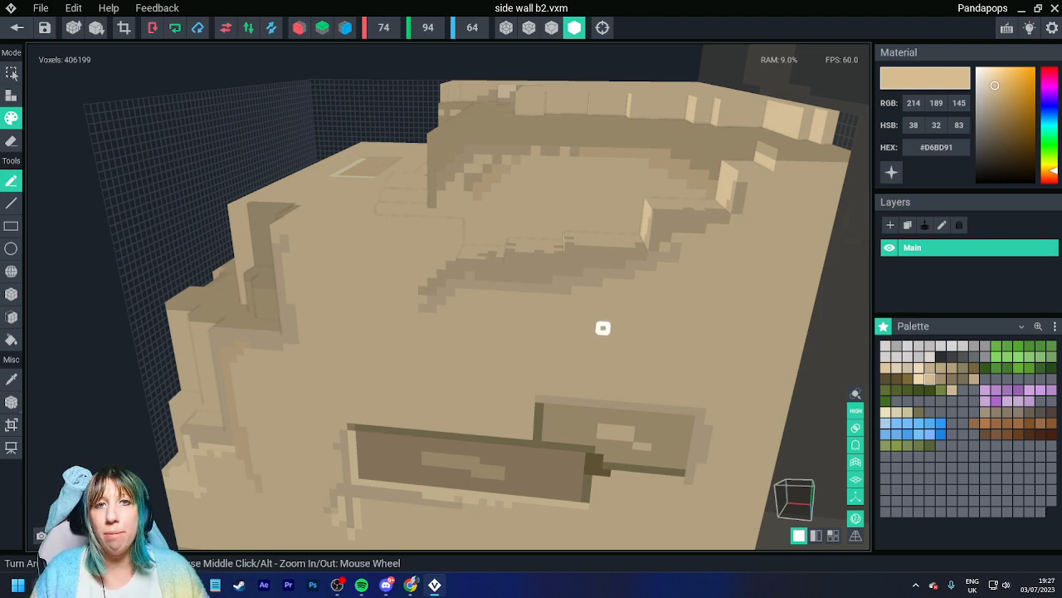
Step: Paint a crack running down the wall face from the corner of the raised step blocks
scroll(581, 351, up, 5)
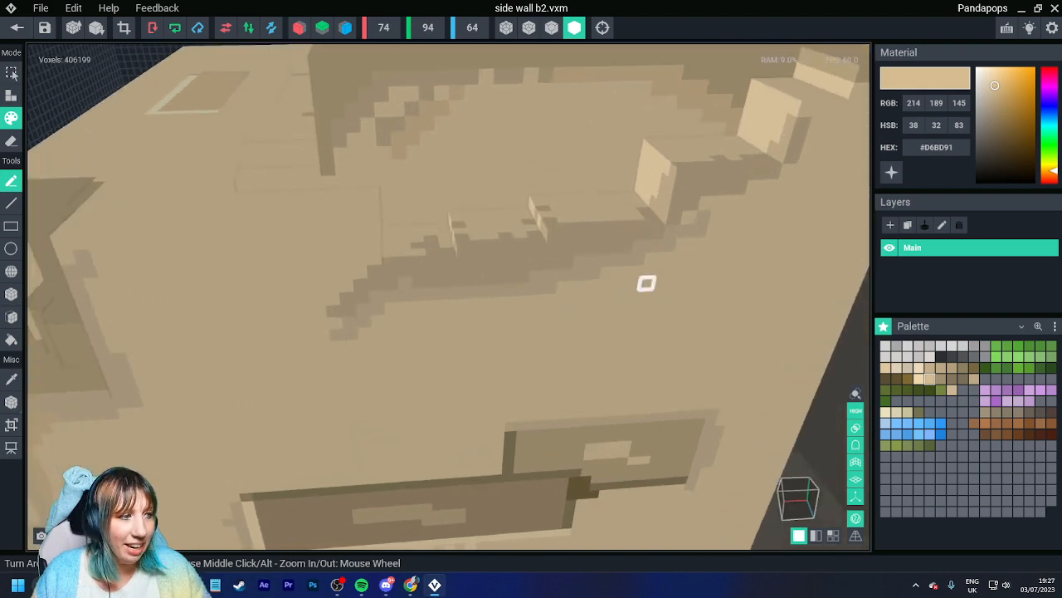
right_drag(655, 277, 659, 249)
mouse_move(688, 180)
mouse_down()
mouse_move(689, 251)
mouse_move(675, 237)
mouse_move(681, 289)
mouse_up()
Step: Sample a colour from the broken brickwork and paint a pale crack below the inset brick on the adjoining plain face
click(951, 390)
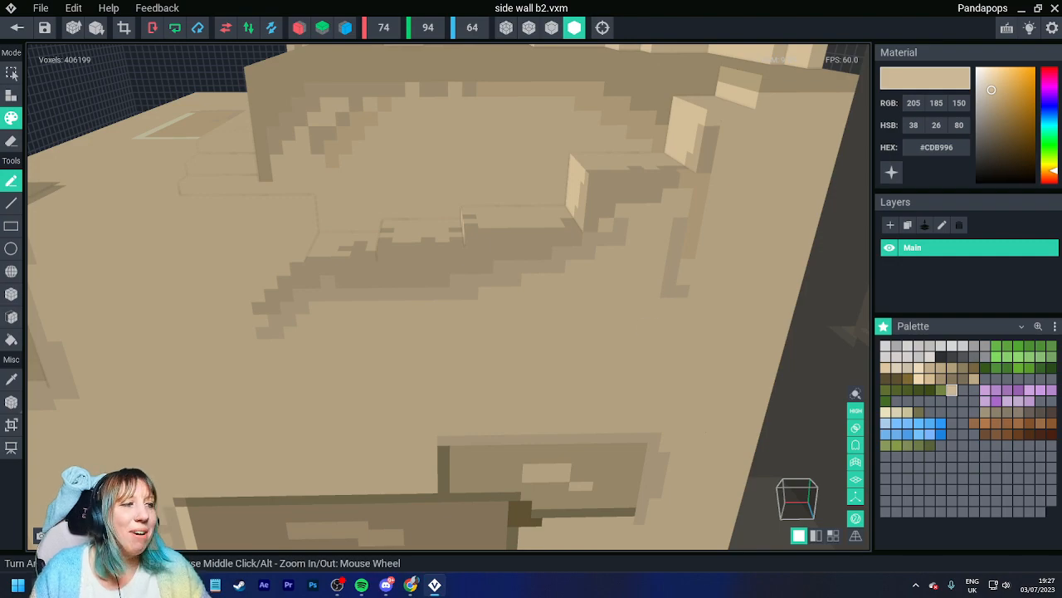
scroll(479, 313, down, 6)
right_drag(465, 323, 415, 370)
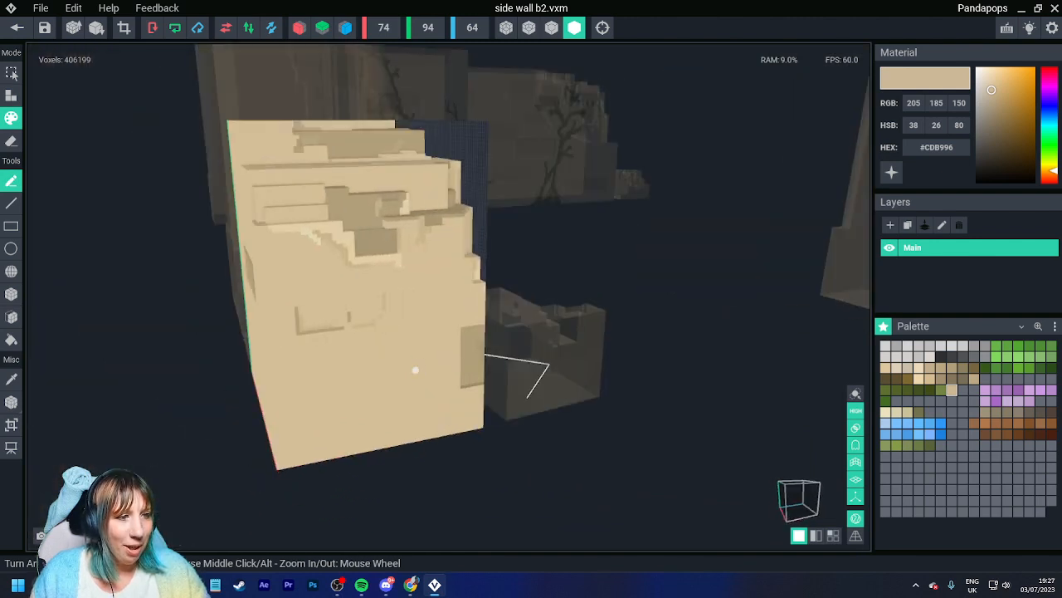
key(i)
click(315, 240)
right_drag(200, 327, 259, 330)
drag(287, 290, 293, 315)
Step: Sample #D6BD91 and paint small weathering patches on the plain face and below the brick outlines on the front face
right_drag(311, 352, 193, 257)
alt+click(223, 218)
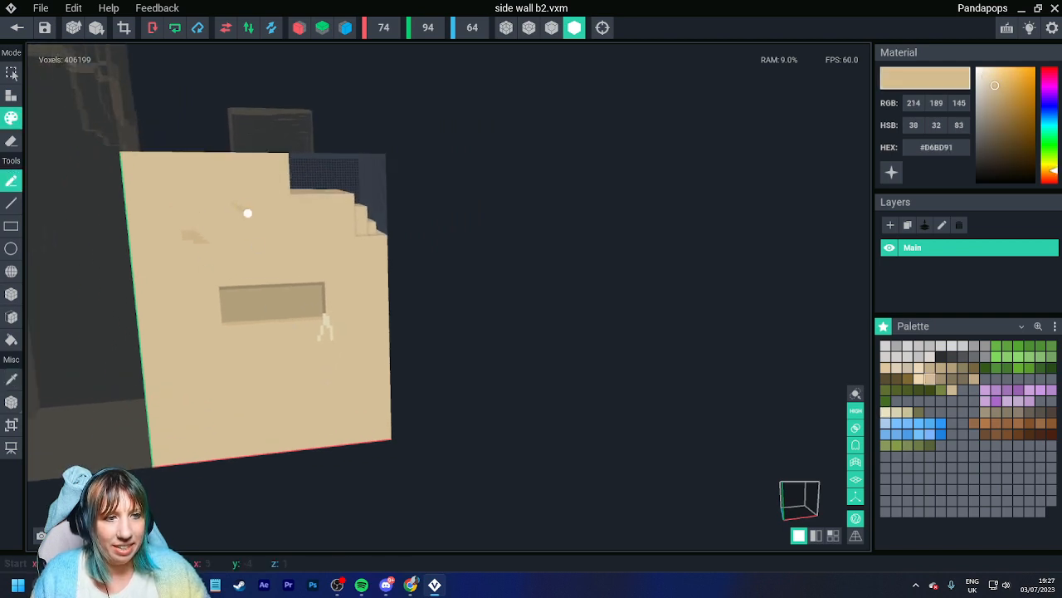
right_drag(258, 215, 326, 260)
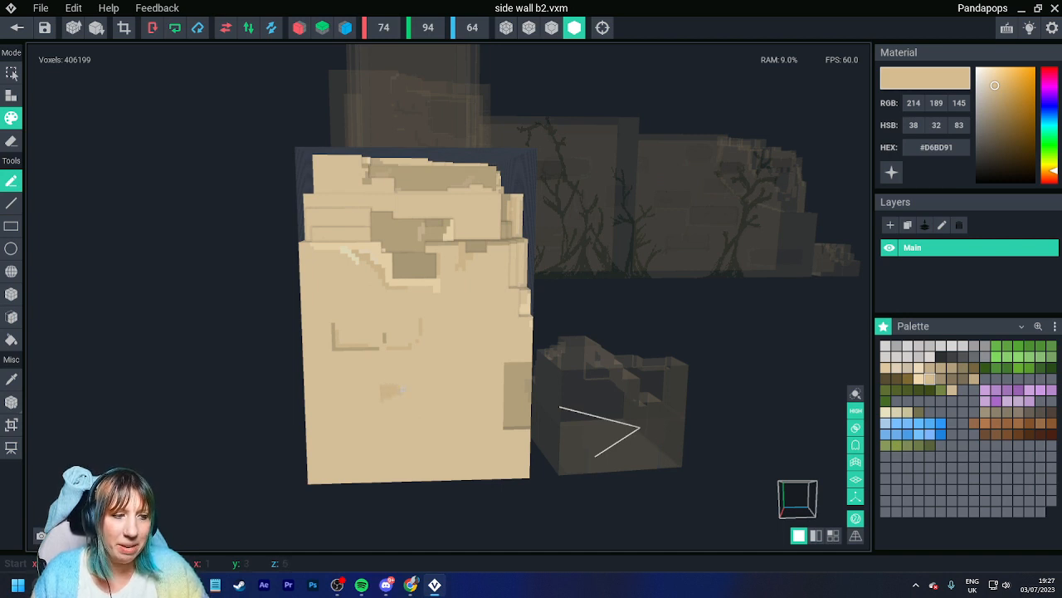
Step: Paint #D6BD91 weathering patches beside and below the inset brick at the lower corner of the plain wall face
middle_drag(449, 435, 322, 426)
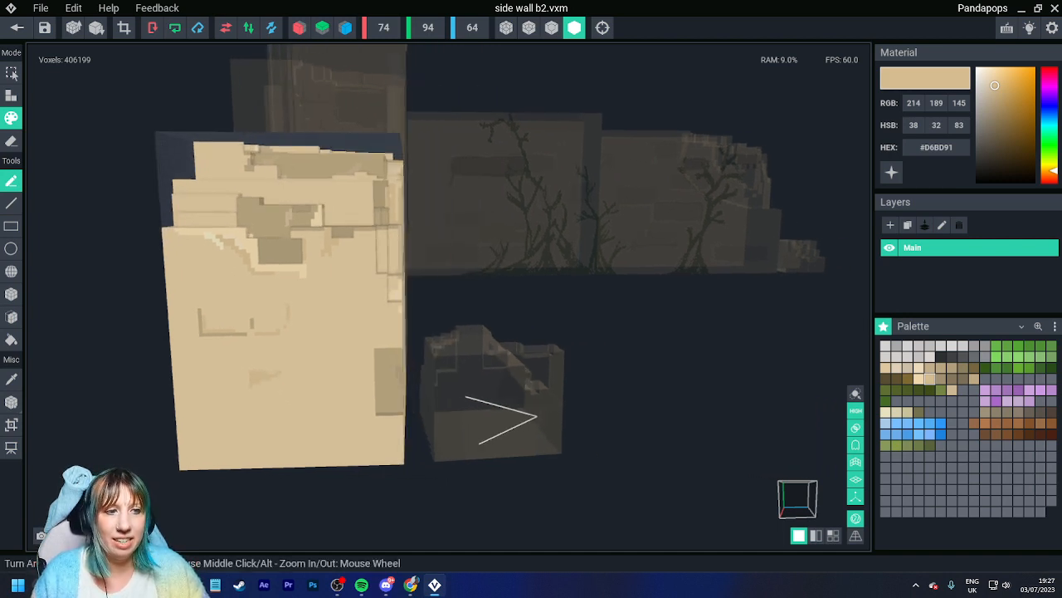
mouse_move(322, 426)
right_down()
mouse_move(344, 384)
mouse_move(318, 387)
mouse_move(363, 335)
right_up()
scroll(344, 384, up, 5)
mouse_move(388, 304)
mouse_down()
mouse_move(385, 399)
mouse_move(371, 415)
mouse_up()
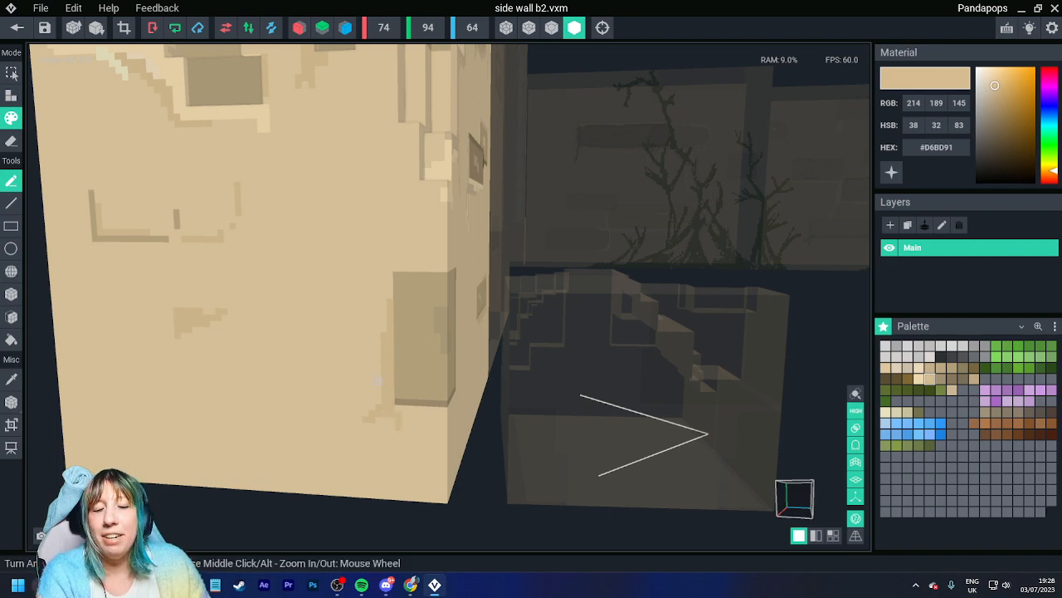
right_drag(407, 329, 410, 349)
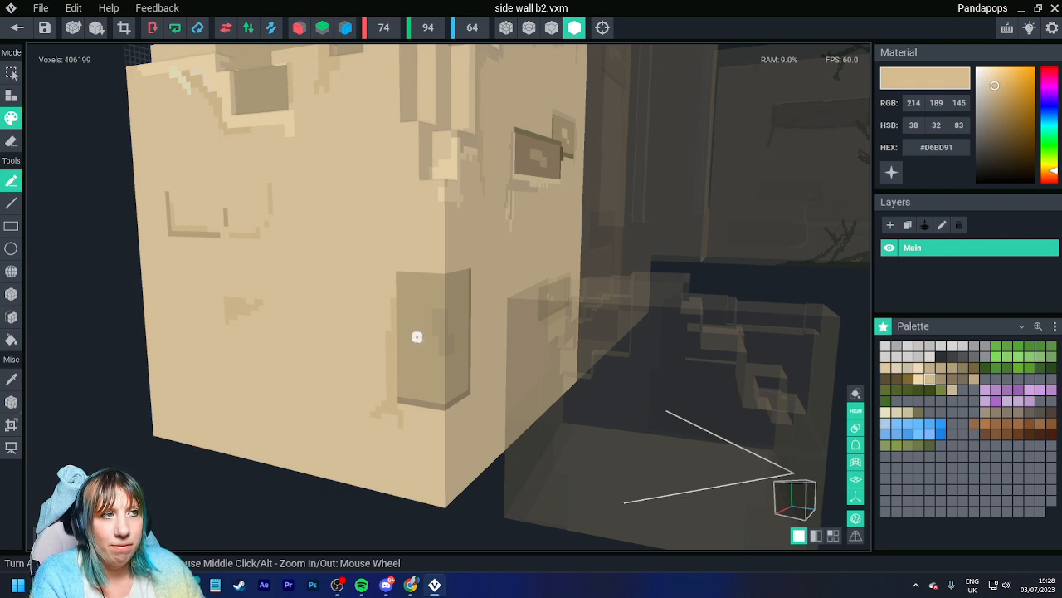
Step: Check the bricks on the adjoining wall face, then save side wall b2.vxm and return to the Modular Building Set 01 rig
right_drag(485, 334, 512, 280)
scroll(512, 306, up, 5)
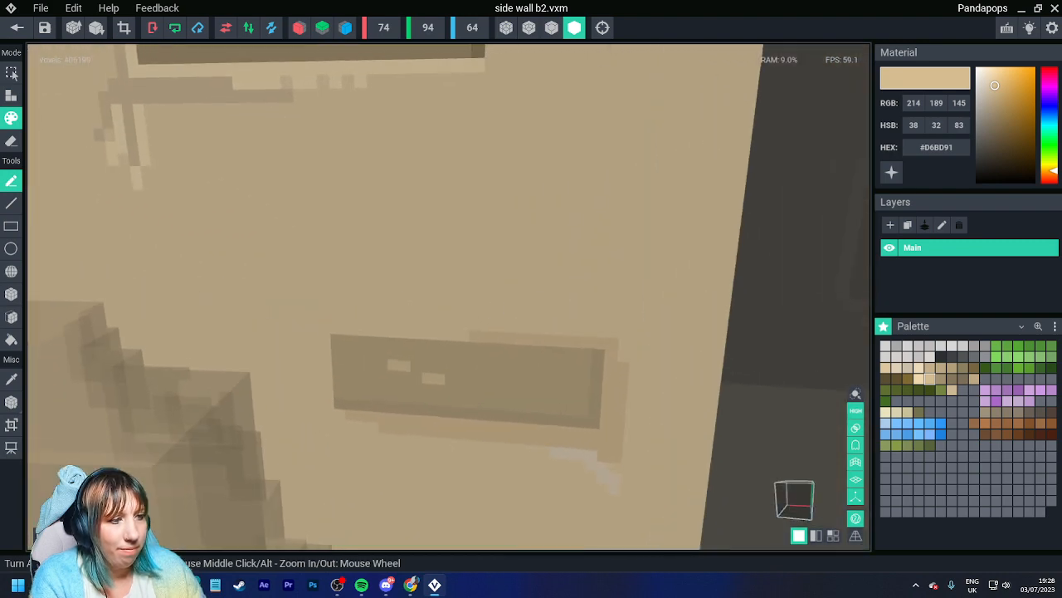
middle_drag(512, 306, 494, 327)
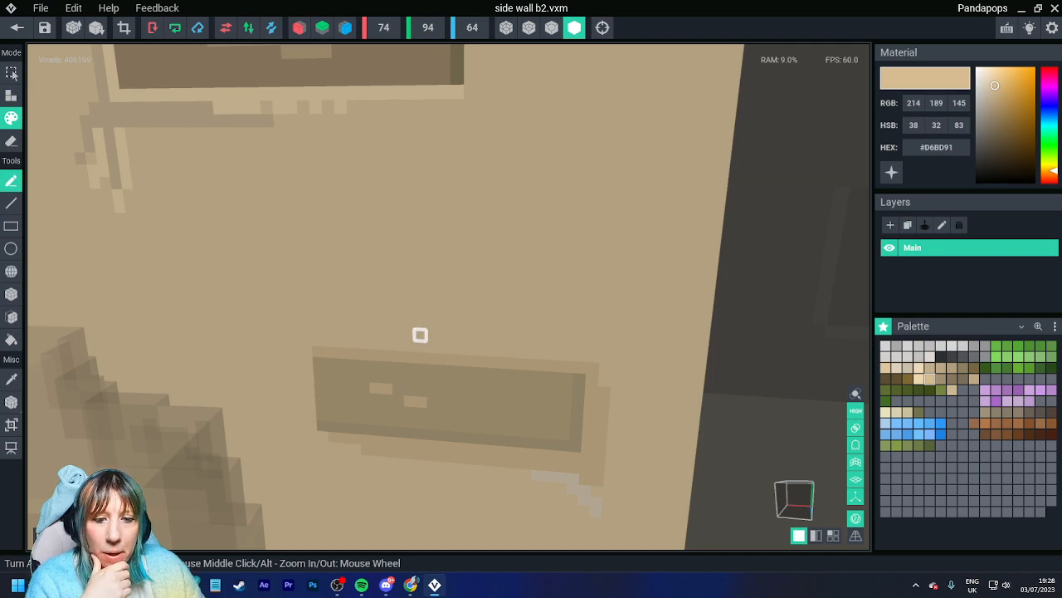
scroll(419, 323, down, 4)
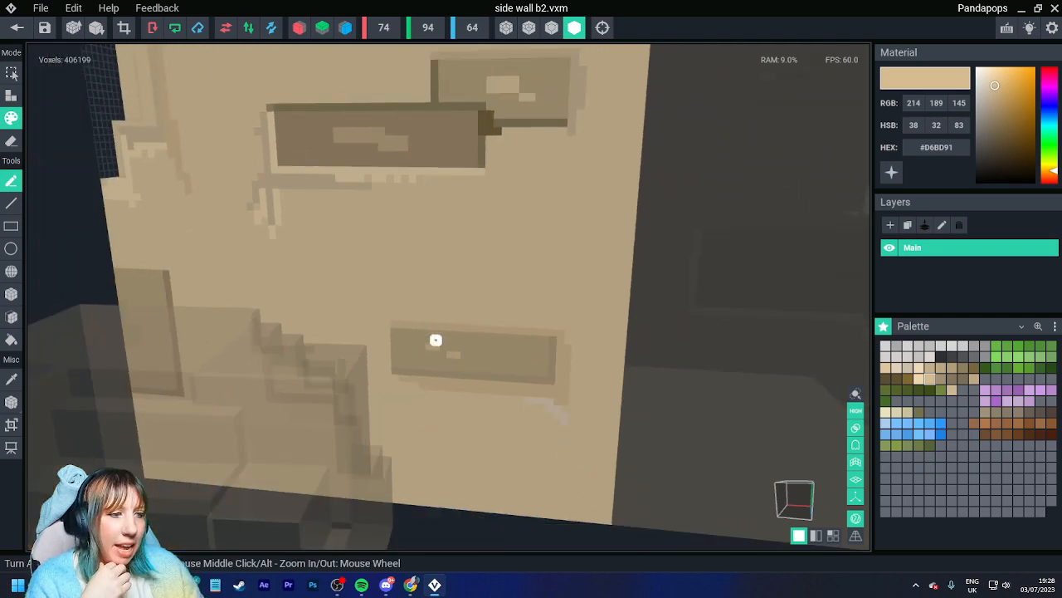
scroll(457, 351, down, 4)
right_drag(476, 363, 437, 351)
scroll(491, 369, down, 4)
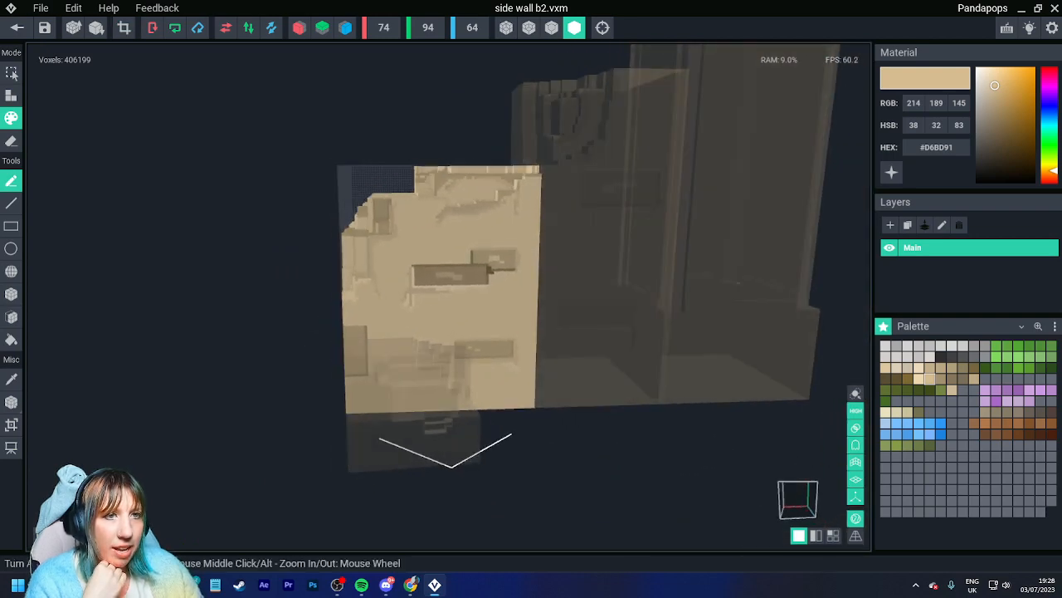
click(16, 28)
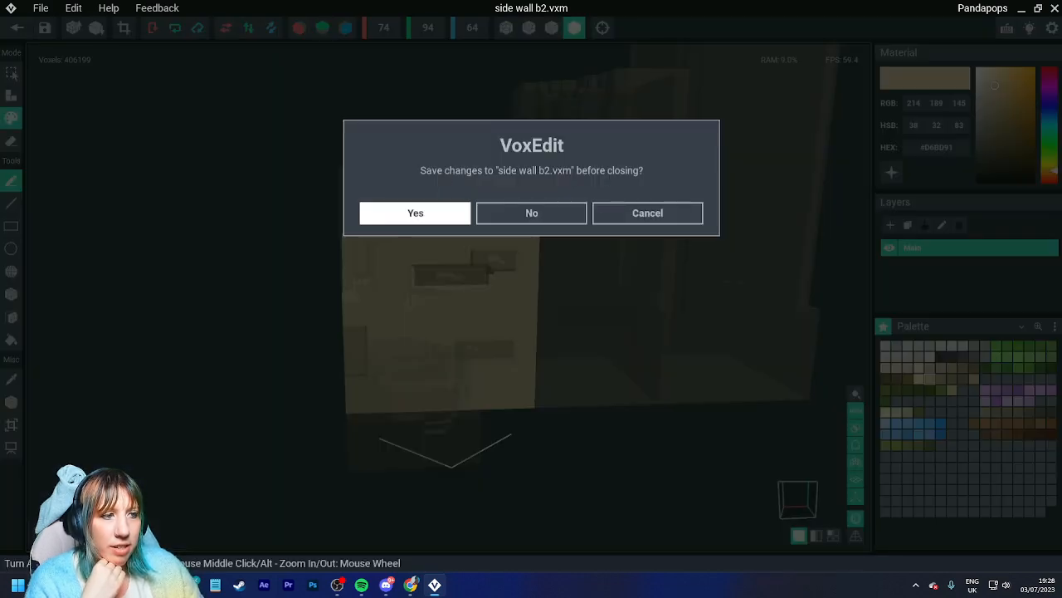
click(415, 212)
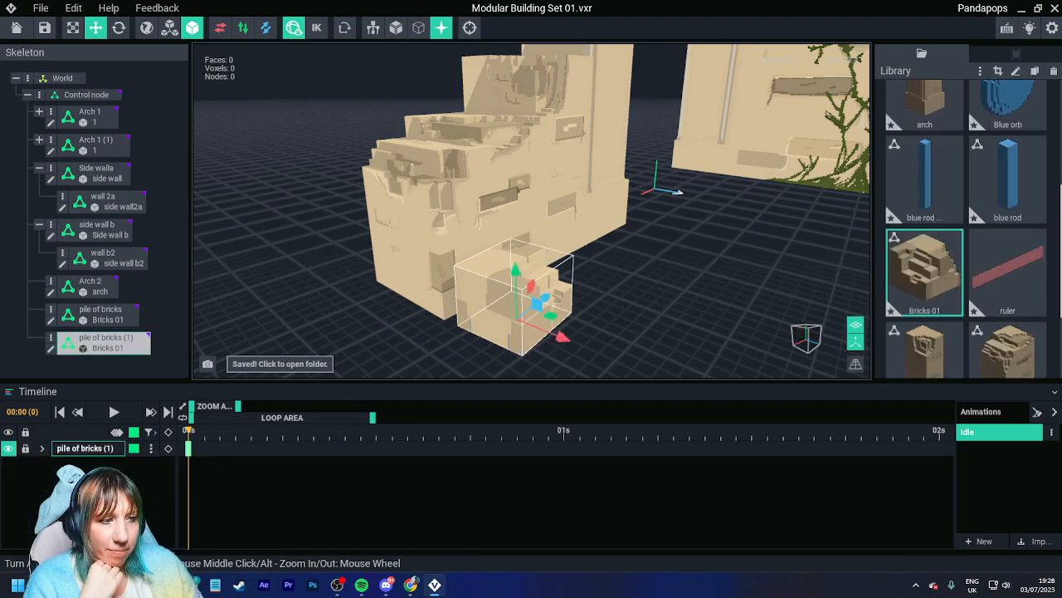
Step: Open the Bricks 01 model of the selected pile of bricks for editing and display it with outlined edges
double_click(491, 308)
right_drag(491, 320, 491, 410)
scroll(411, 340, up, 5)
click(551, 28)
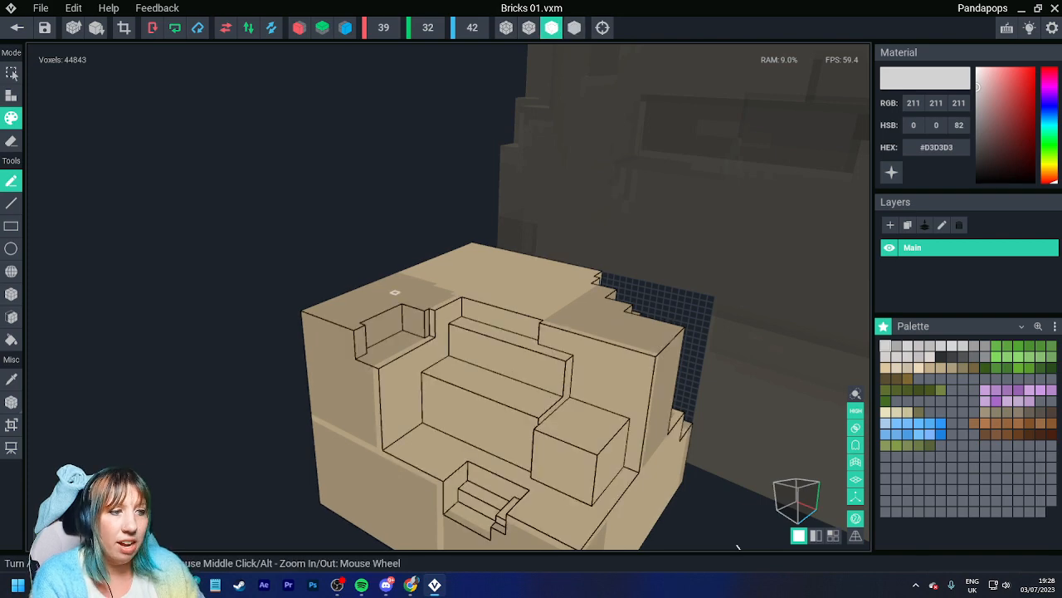
mouse_move(395, 292)
right_down()
mouse_move(462, 398)
mouse_move(488, 382)
right_up()
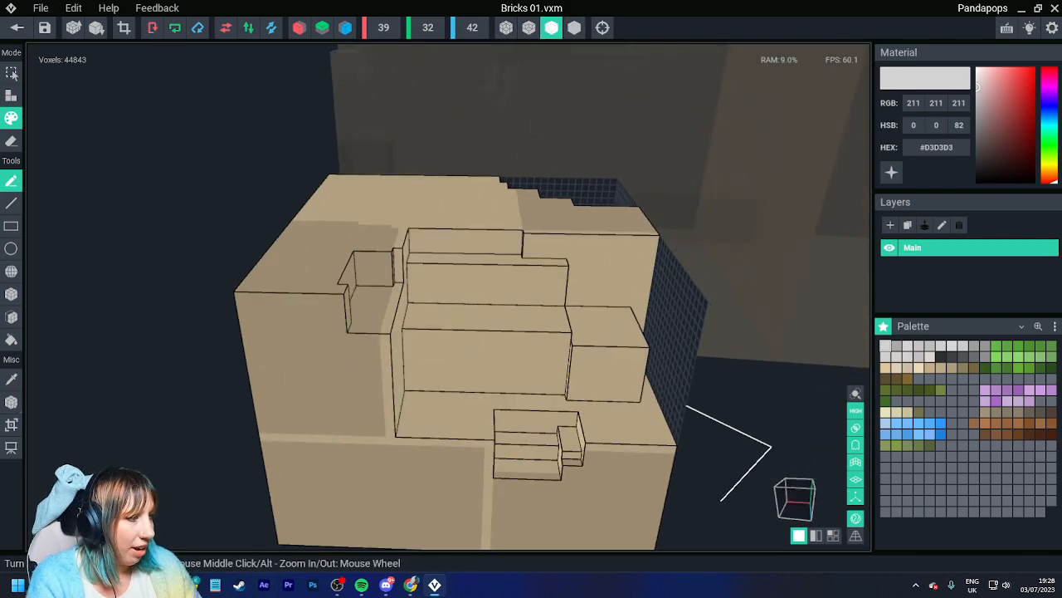
Step: Start loading a PNG palette and search the VoxEdit and Sandbox stream folders for the palette file
click(1055, 327)
click(1004, 359)
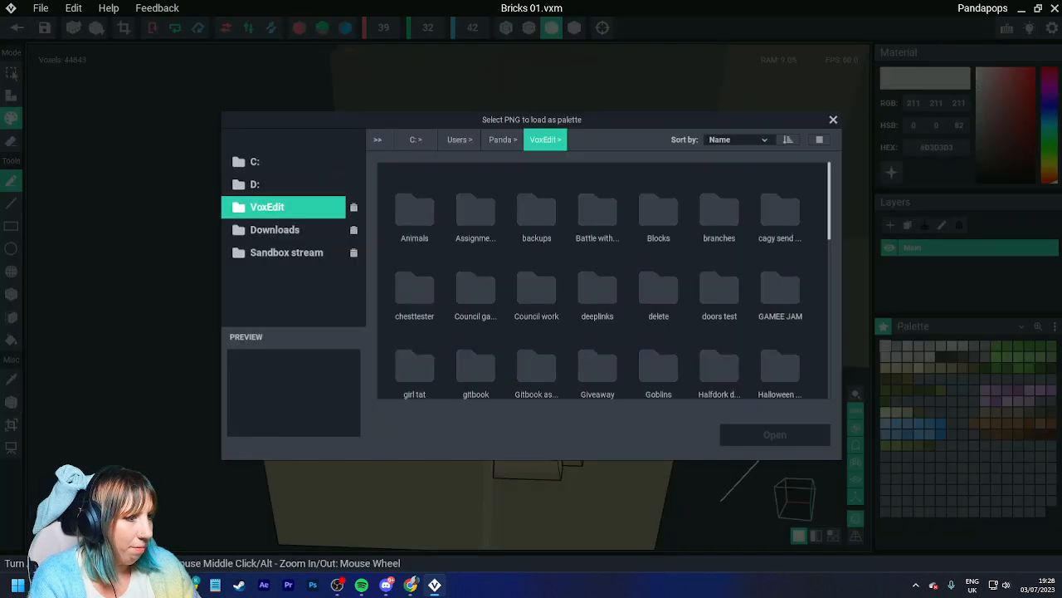
scroll(659, 287, down, 2)
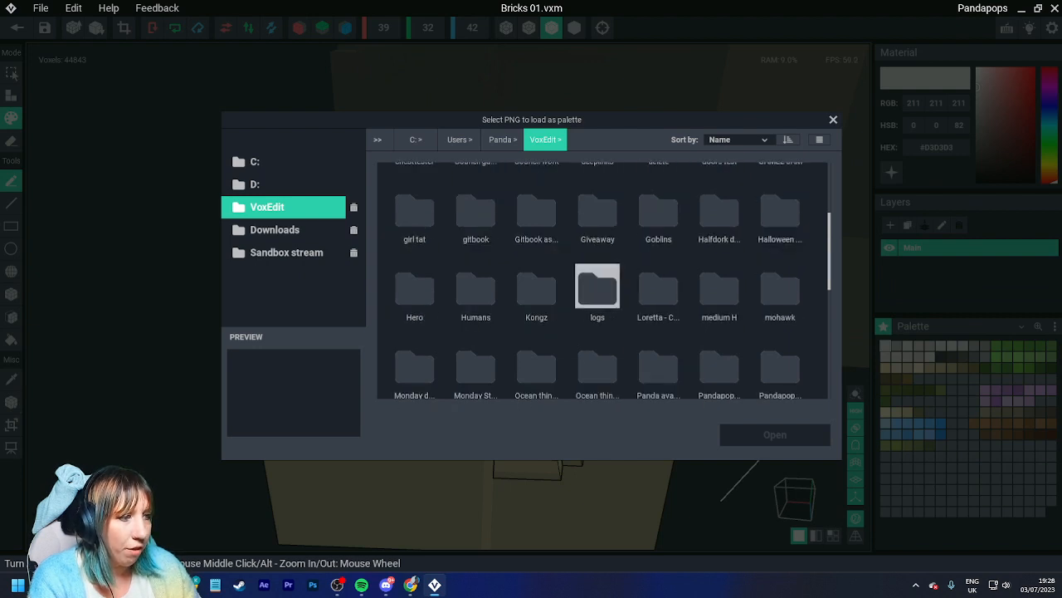
scroll(659, 286, down, 4)
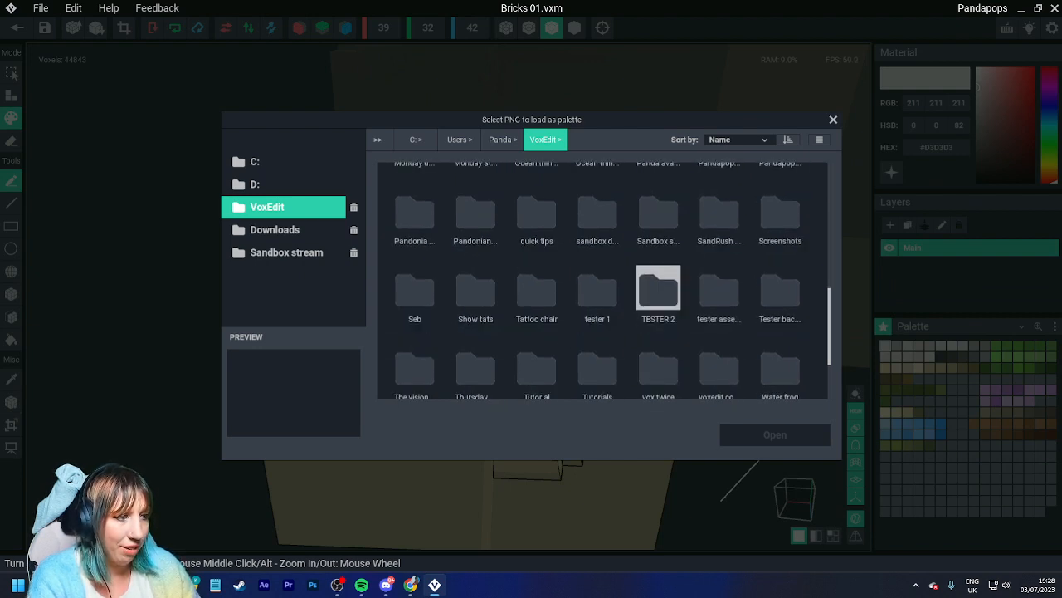
click(286, 252)
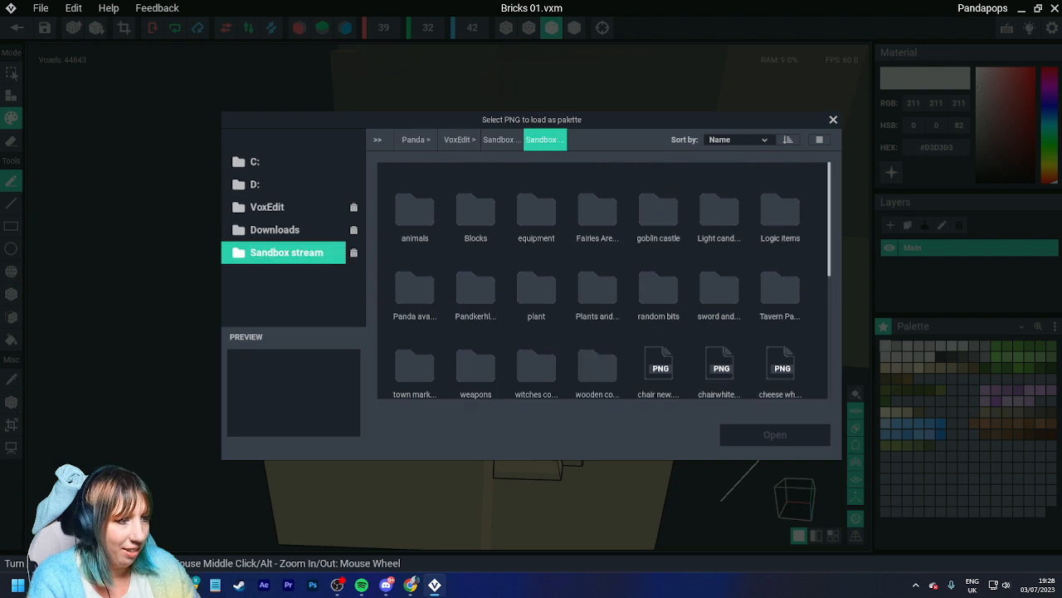
scroll(604, 280, down, 2)
scroll(536, 291, up, 3)
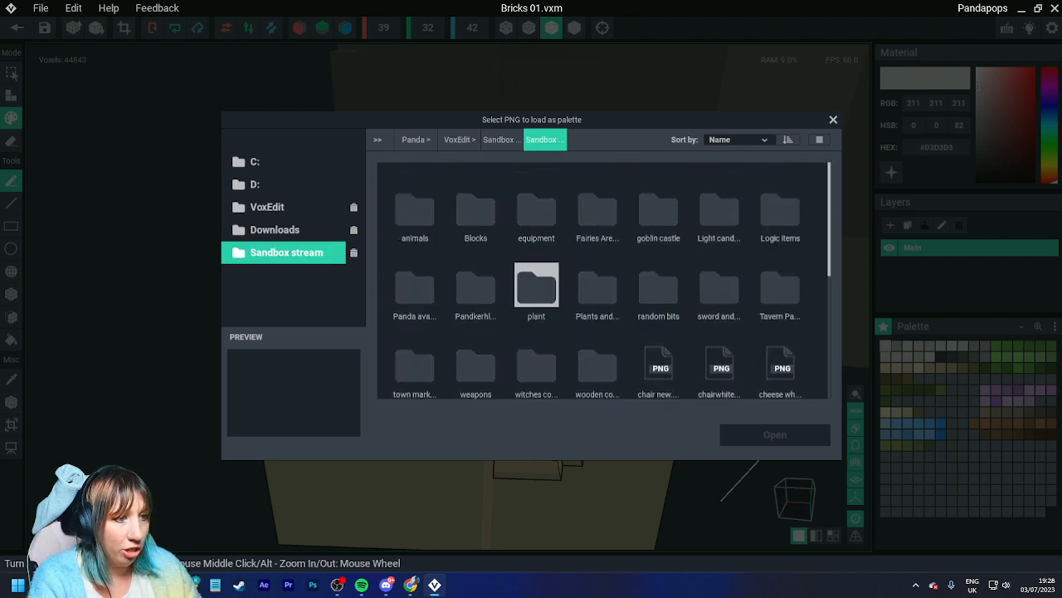
Step: Load the palette PNG from the modular project folder inside Building set, reached through the VoxEdit folder
click(274, 207)
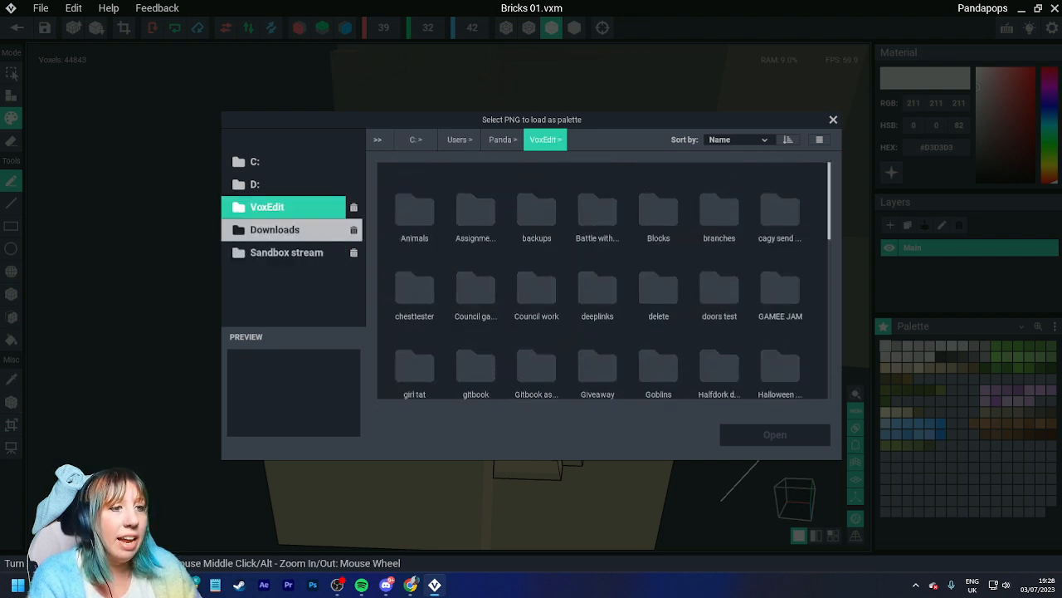
scroll(537, 286, down, 3)
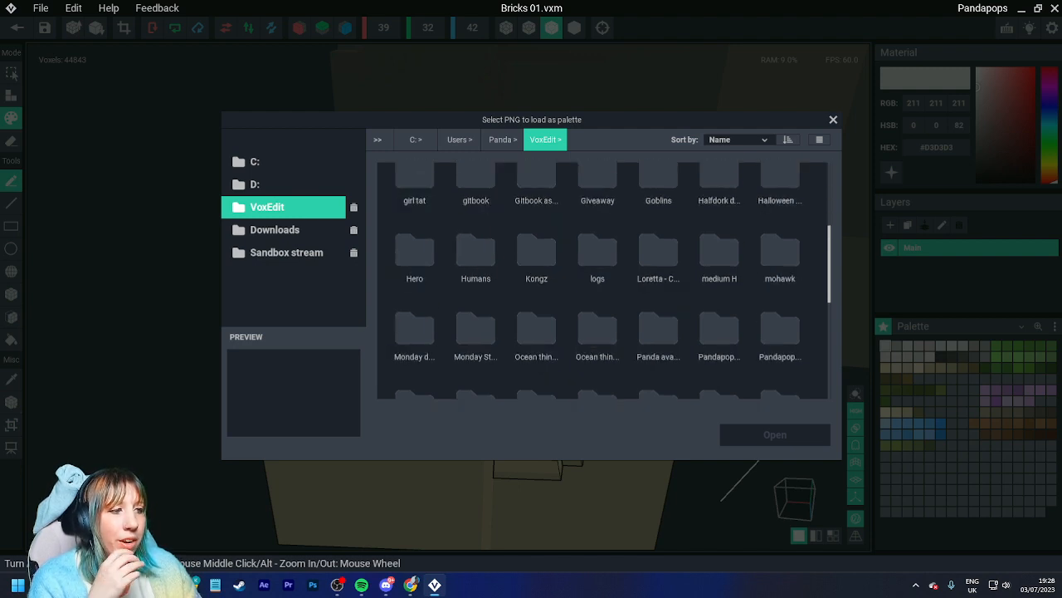
double_click(475, 330)
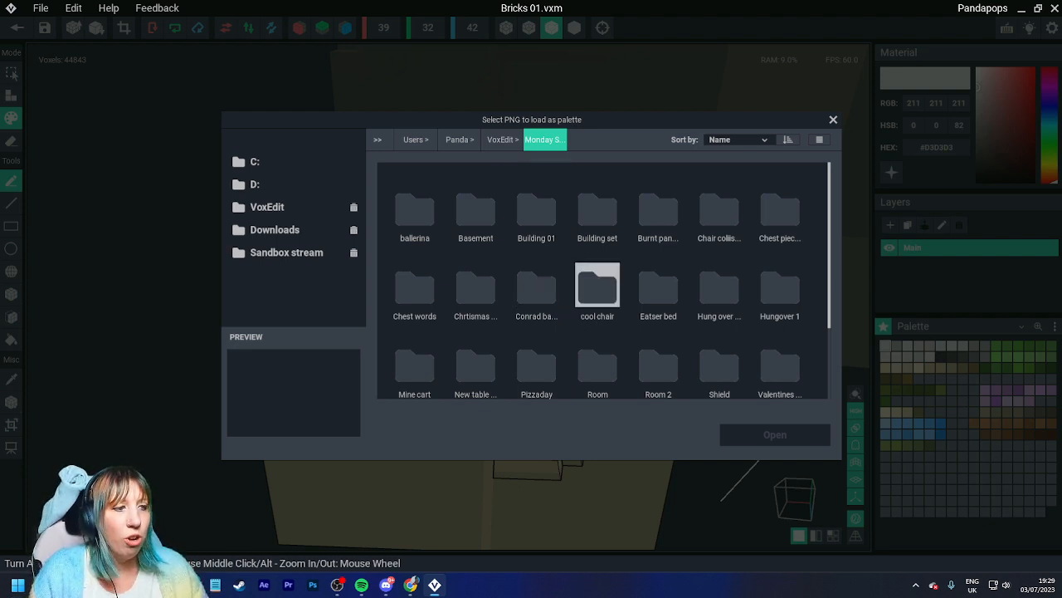
scroll(656, 307, down, 1)
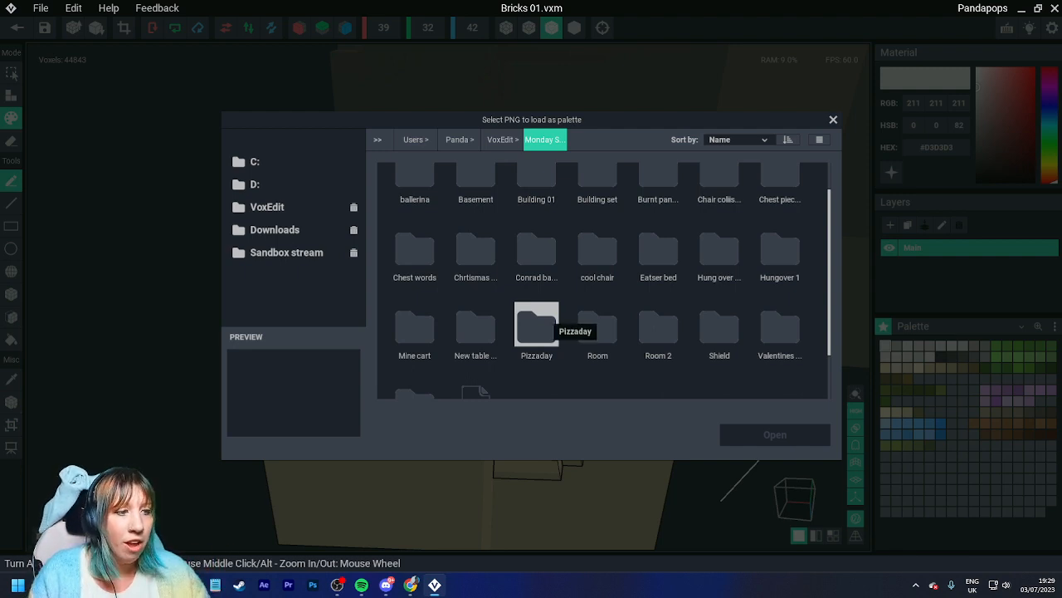
scroll(597, 267, up, 1)
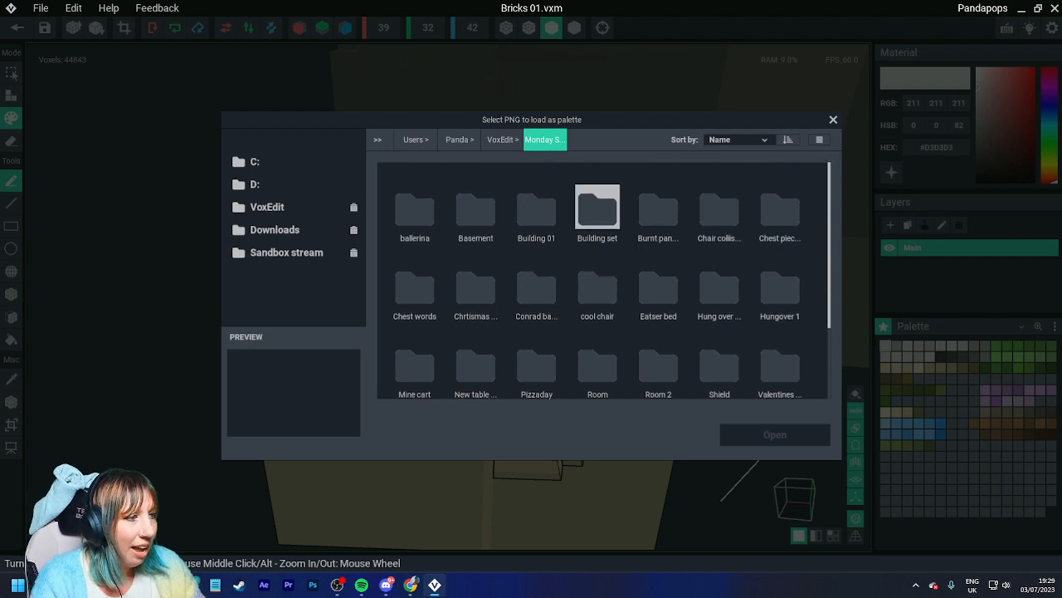
click(655, 209)
click(504, 140)
click(598, 208)
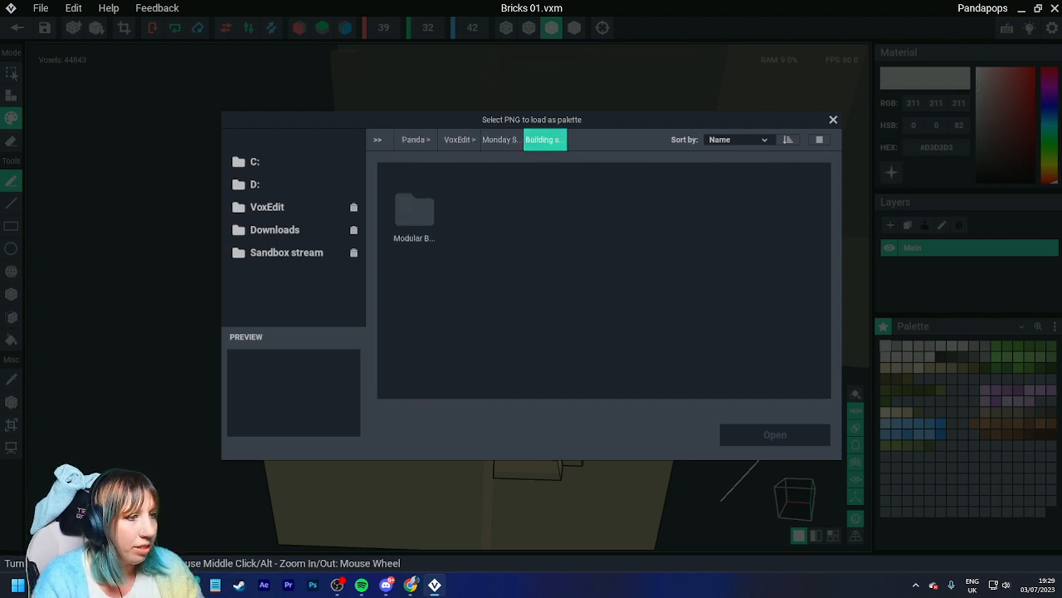
click(415, 207)
click(598, 365)
click(775, 435)
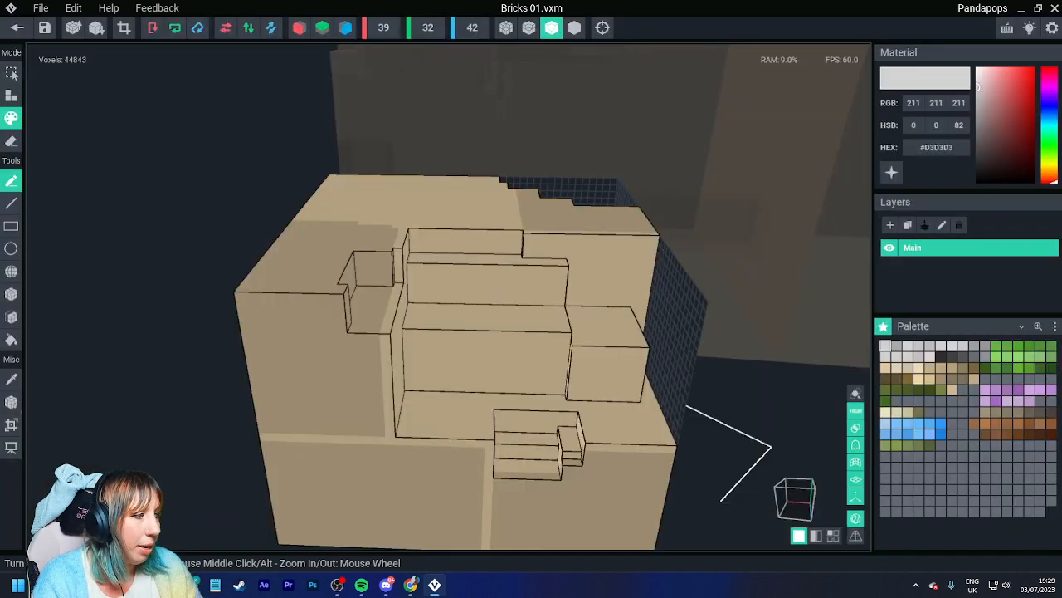
Step: Paint #CDB996 weathering below the front face's horizontal mortar line and fill faces of the lower stepped notch with #BBA881
click(952, 390)
right_drag(462, 406, 355, 386)
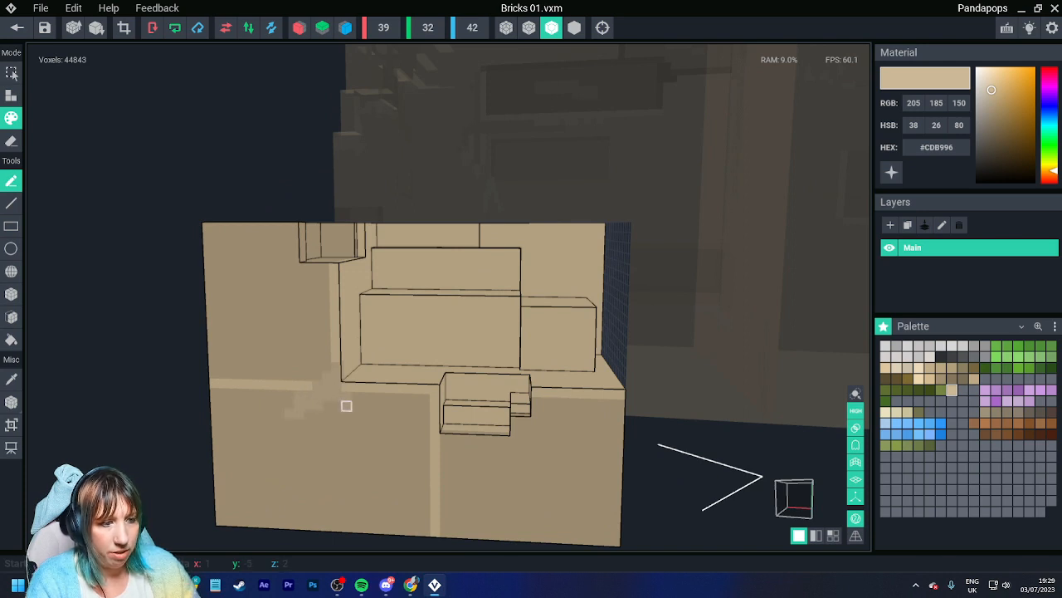
click(941, 368)
right_drag(561, 357, 554, 419)
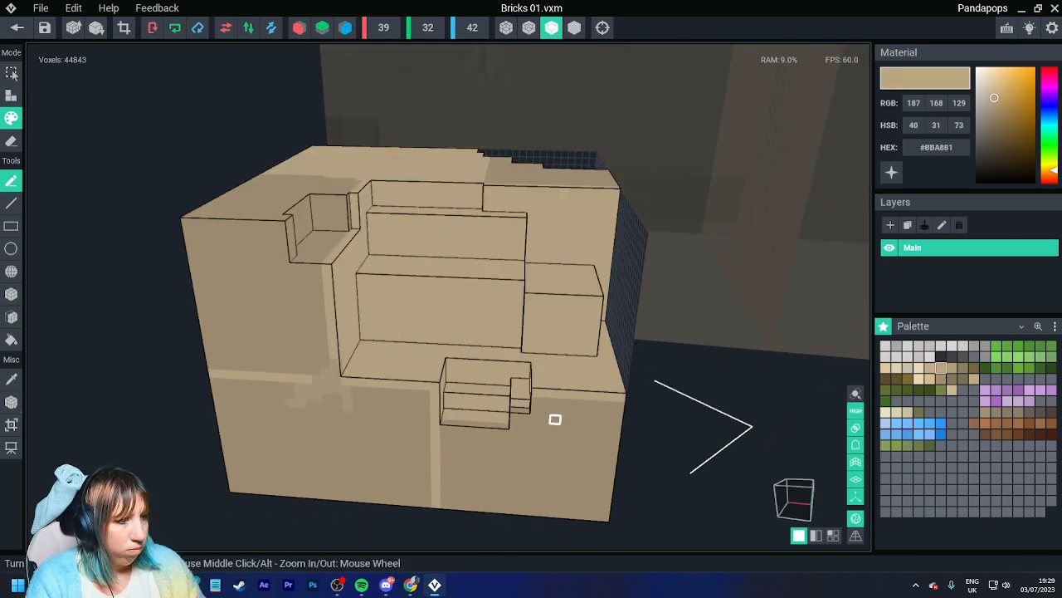
click(10, 317)
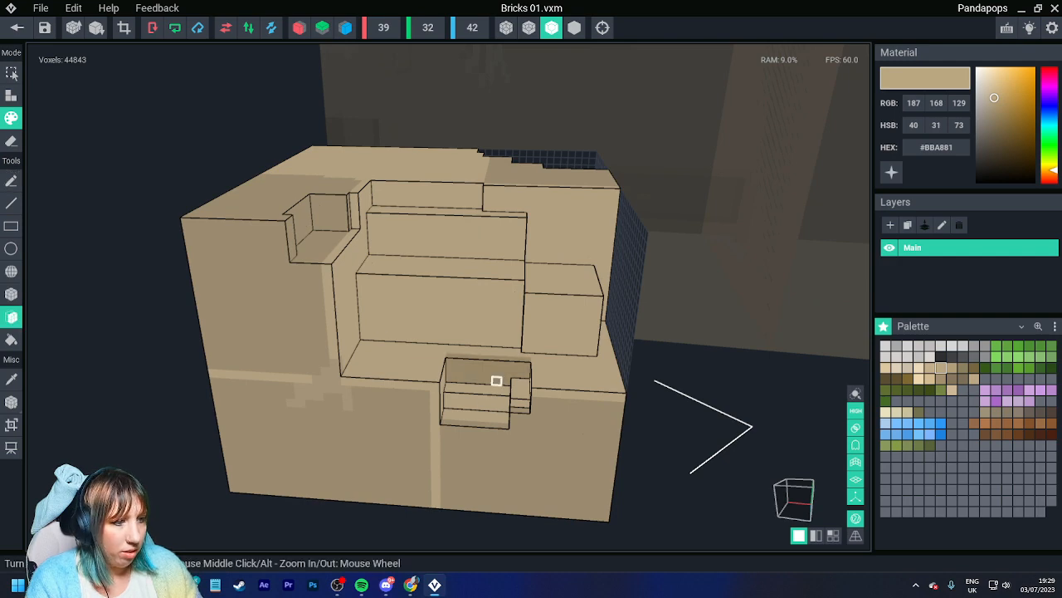
right_drag(504, 407, 464, 395)
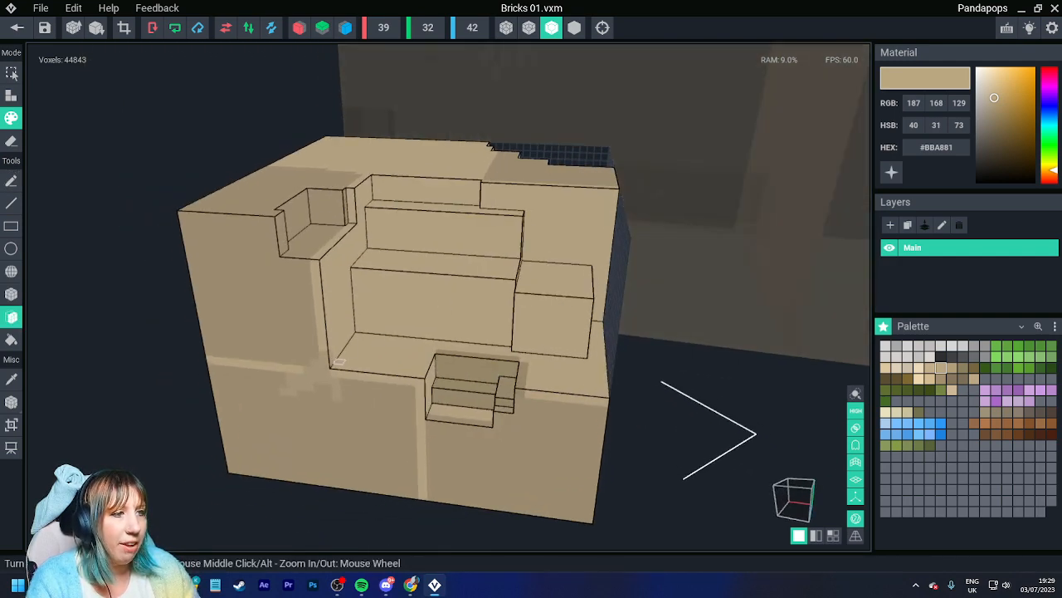
Step: Fill the back face of the top step and the wide tread in the large recess with #B1A07C
mouse_move(337, 361)
right_down()
mouse_move(382, 308)
mouse_move(415, 228)
mouse_move(379, 225)
mouse_move(429, 248)
mouse_move(443, 304)
mouse_move(434, 280)
right_up()
click(952, 368)
click(398, 238)
click(440, 305)
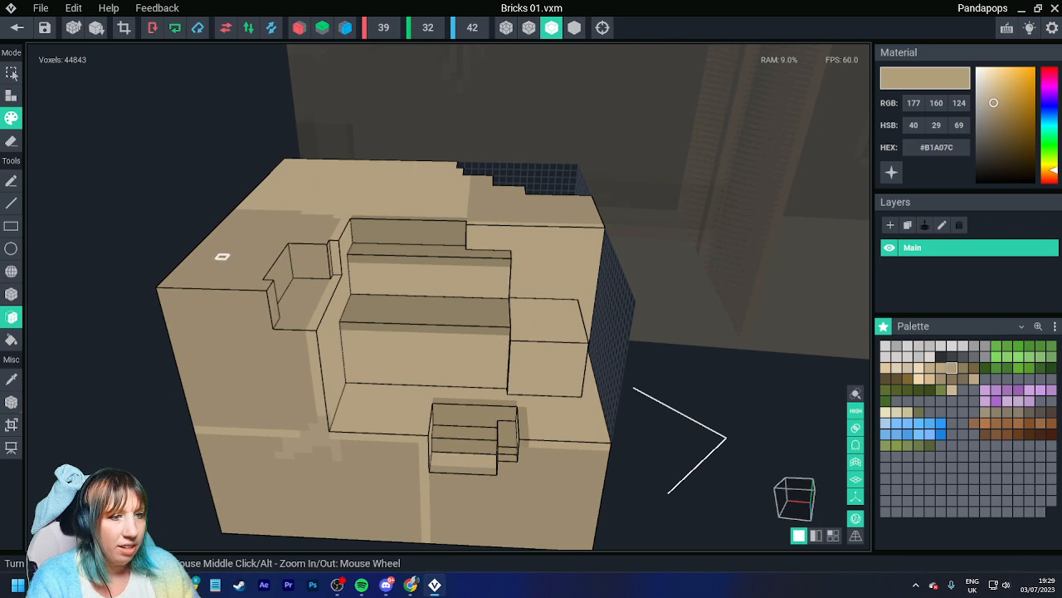
Step: Paint jagged #B1A07C shading patches with the pencil around the inner corners and step ends of the large recess
click(11, 181)
right_drag(284, 323, 284, 306)
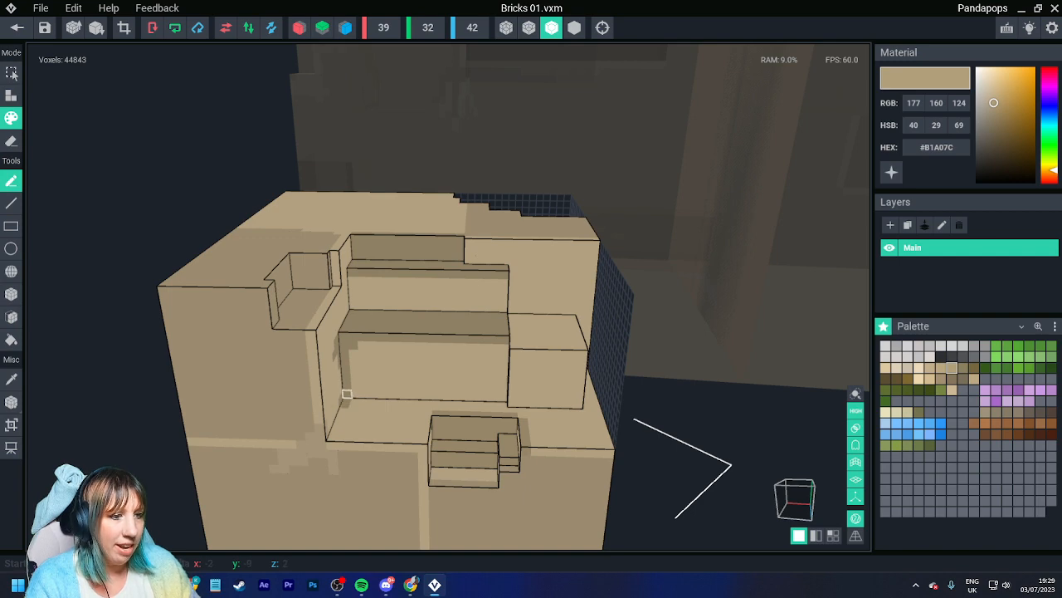
right_drag(347, 395, 392, 381)
right_drag(362, 326, 347, 326)
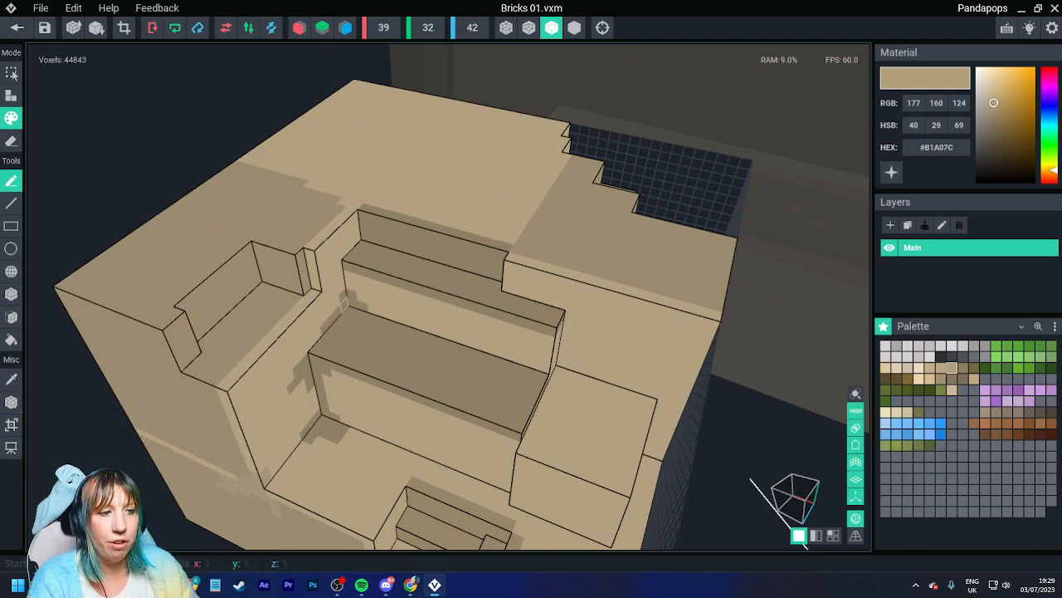
right_drag(347, 298, 642, 363)
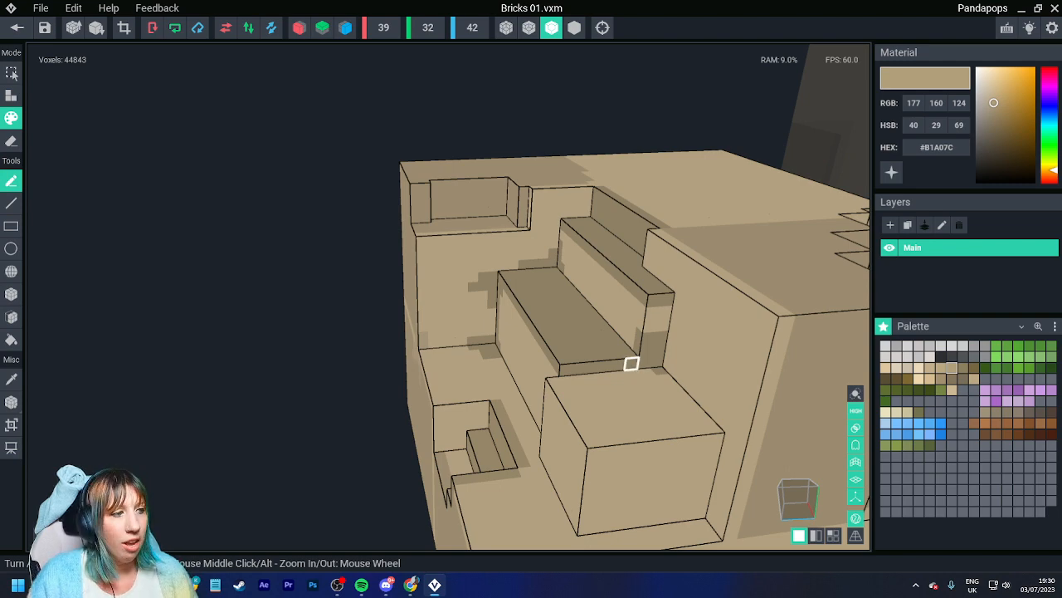
right_drag(600, 317, 690, 348)
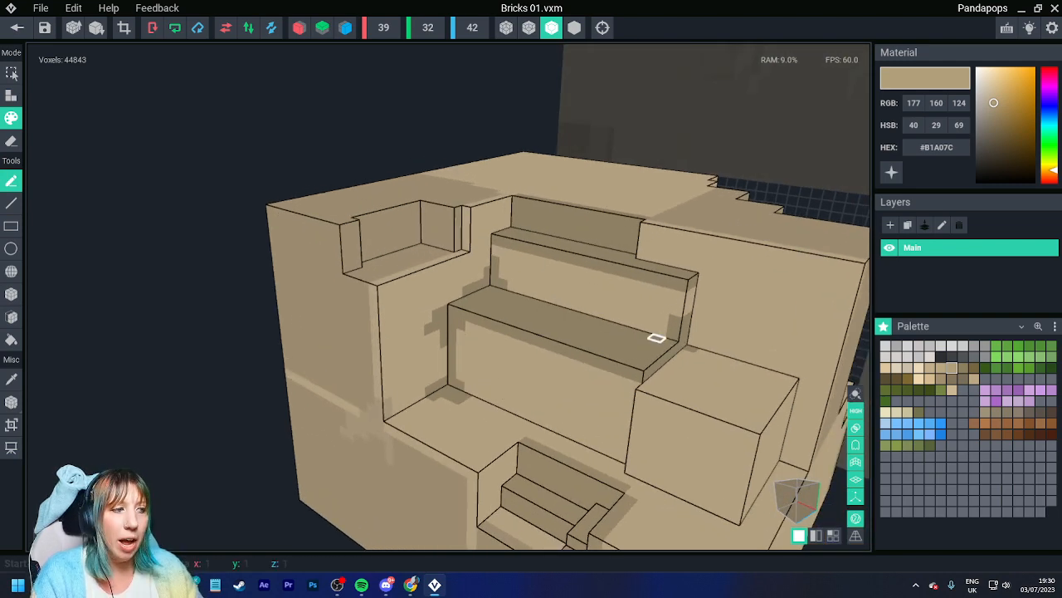
Step: Paint jagged patches in the large recess with the pencil, using #BBA881 on the middle step's face and #C3AF8B on the lower step's face
click(941, 368)
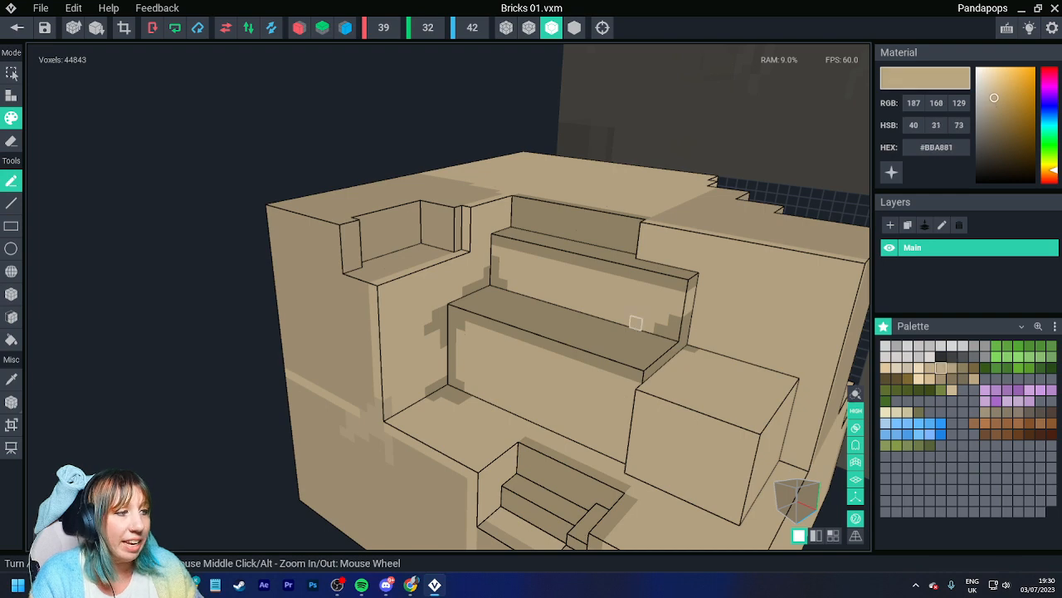
mouse_move(647, 327)
mouse_down()
mouse_move(676, 308)
mouse_move(612, 315)
mouse_move(531, 292)
mouse_up()
click(930, 367)
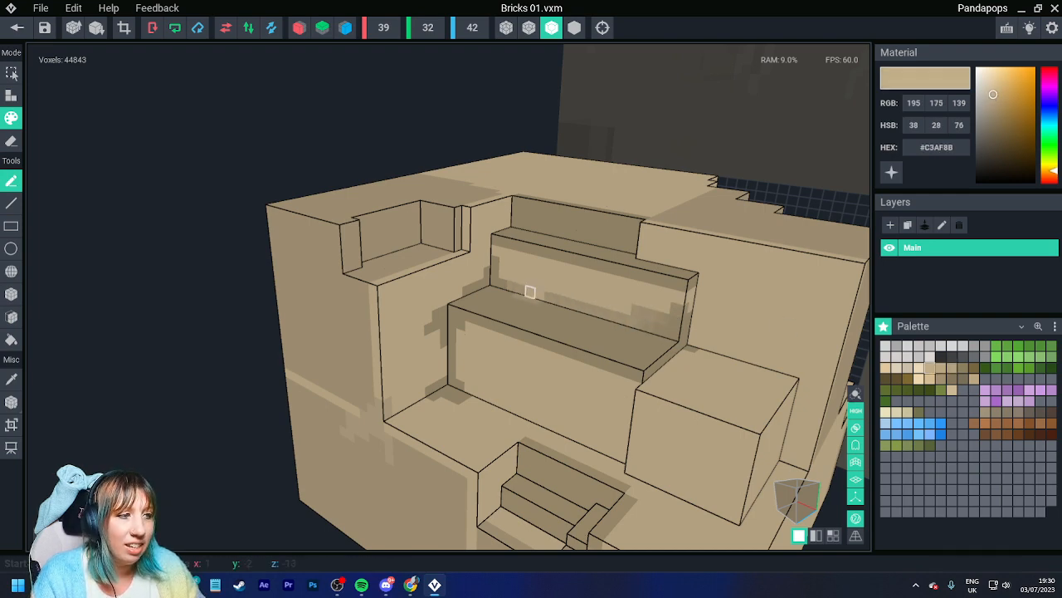
mouse_move(531, 292)
right_down()
mouse_move(515, 283)
mouse_move(521, 306)
right_up()
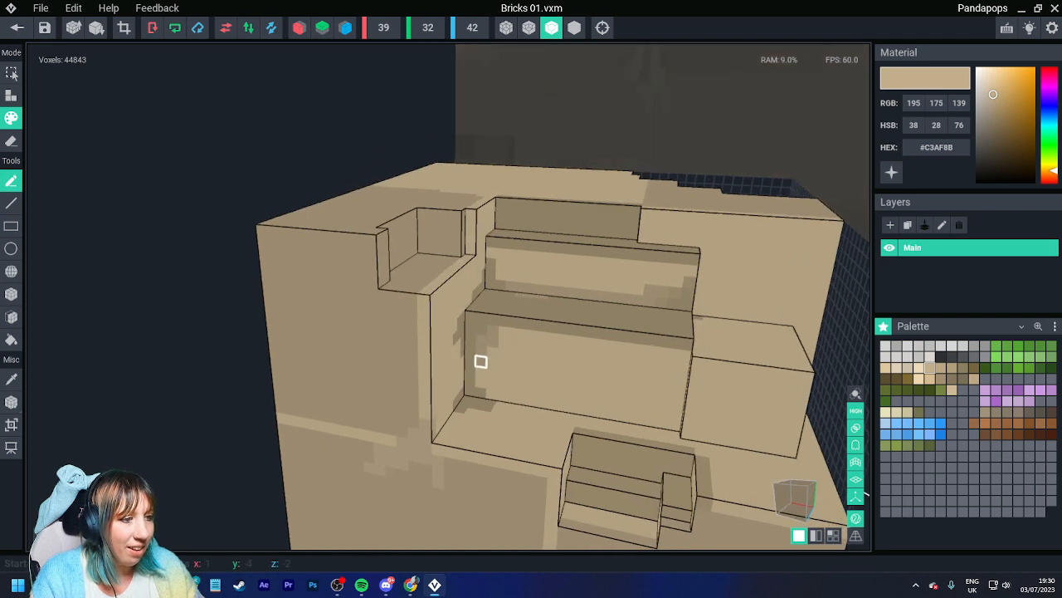
right_drag(501, 396, 559, 310)
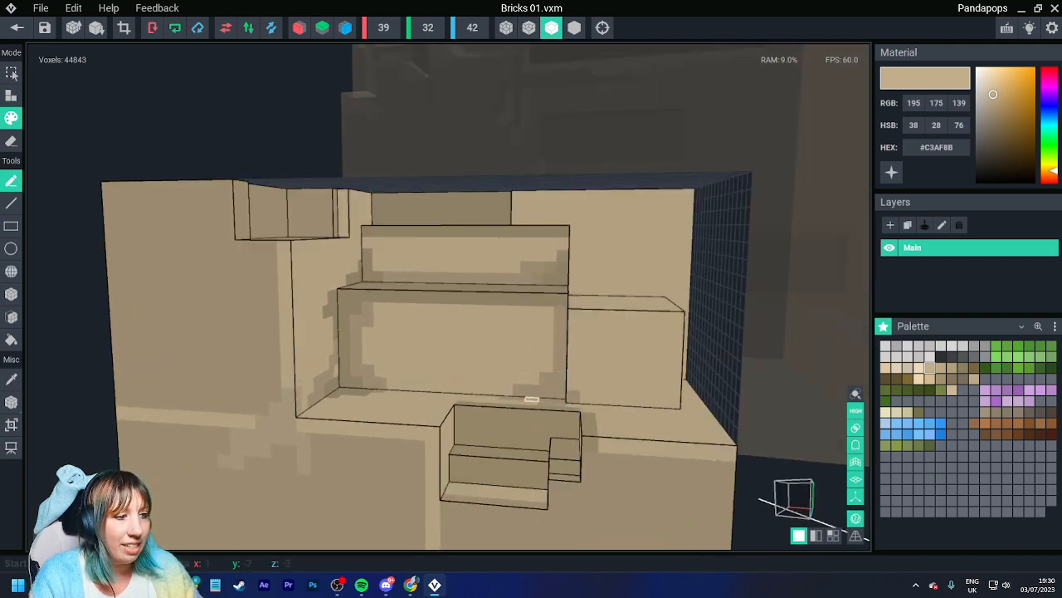
Step: Paint small #C3AF8B patches on the recess floor and the block's top, and an L-shaped line on the adjacent side's lower brick
right_drag(545, 392, 630, 294)
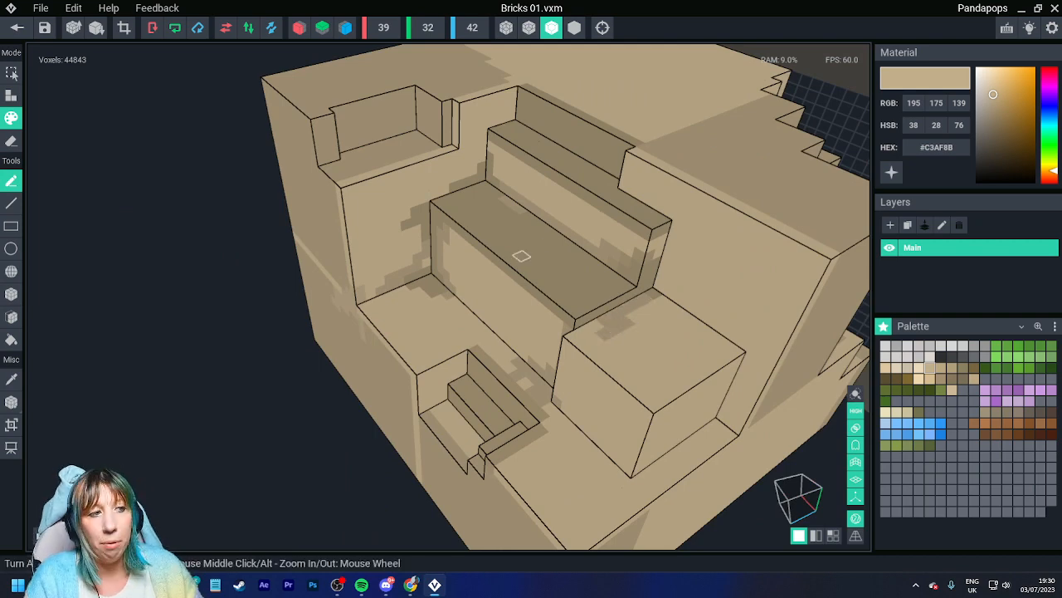
right_drag(550, 304, 462, 332)
mouse_move(464, 378)
mouse_down()
mouse_move(536, 378)
mouse_move(563, 352)
mouse_up()
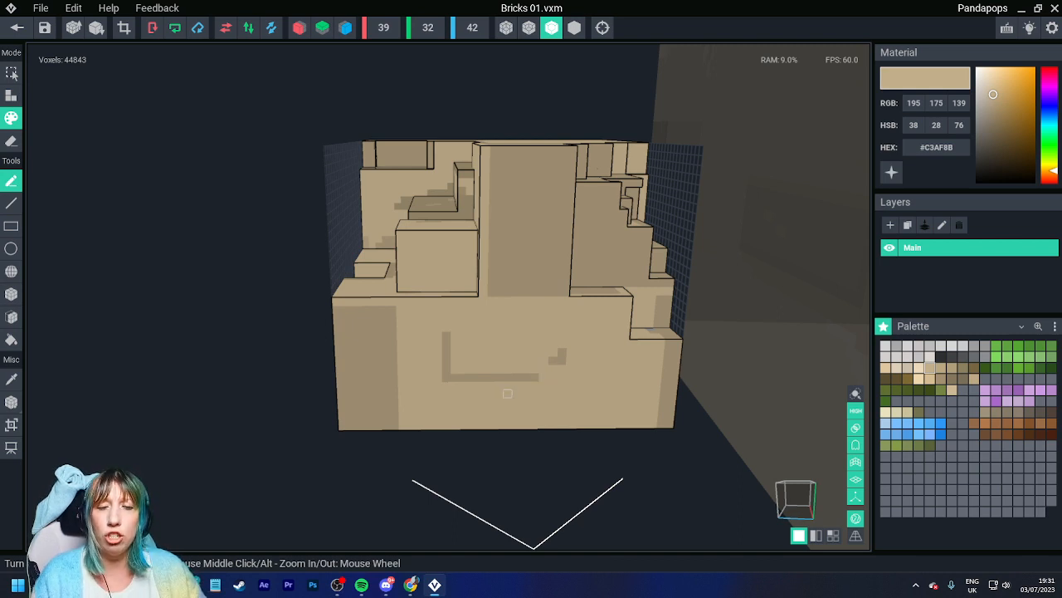
Step: Sample #A29070 from the model and fill the faces of the small stepped notch in the broken corner with it
right_drag(549, 256, 572, 261)
scroll(652, 287, up, 5)
right_drag(652, 287, 698, 324)
alt+click(522, 316)
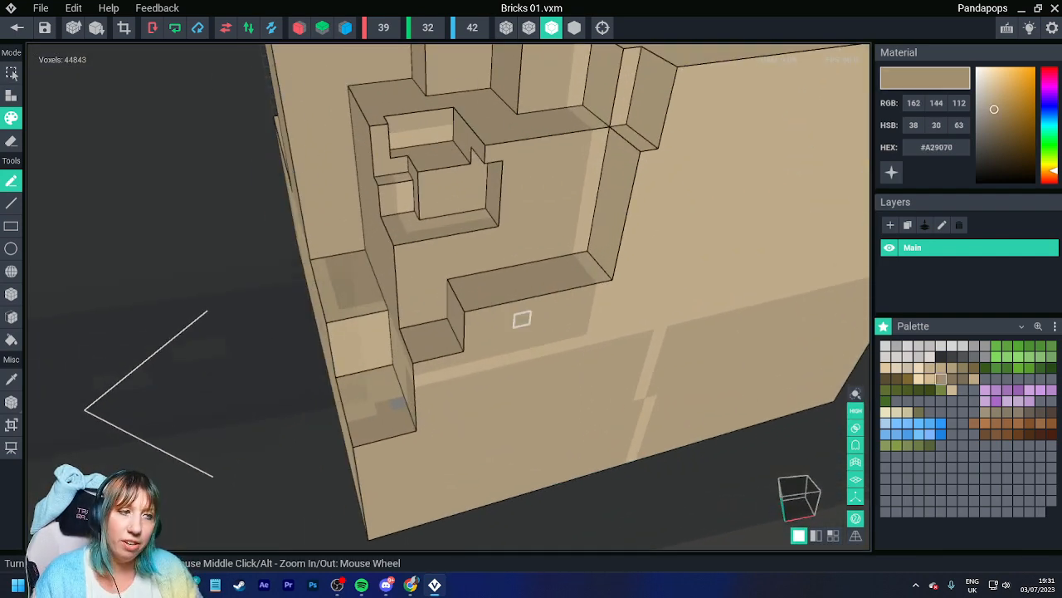
key(e)
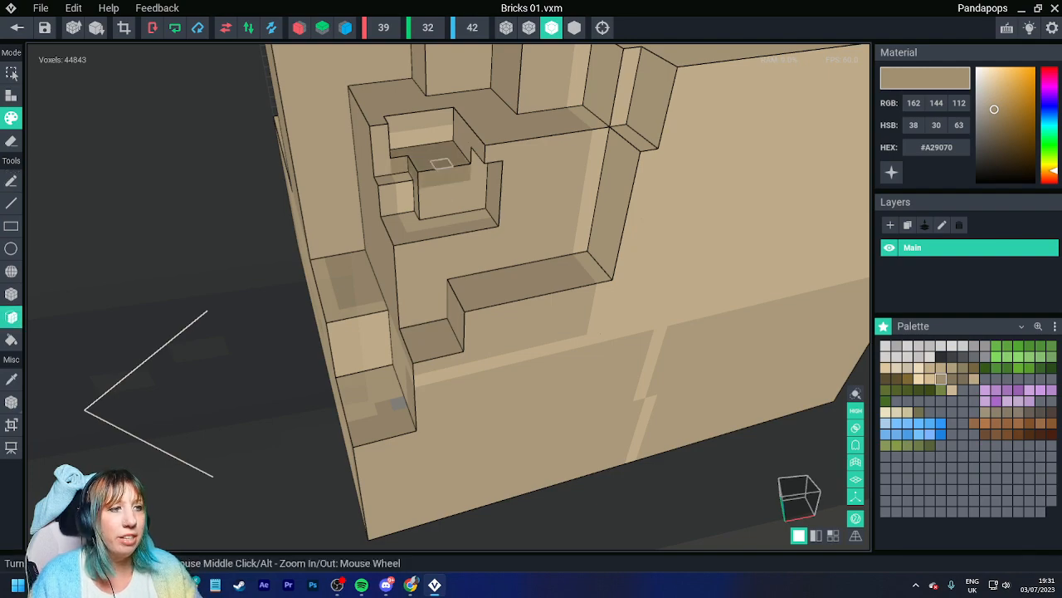
right_drag(444, 193, 401, 194)
click(400, 194)
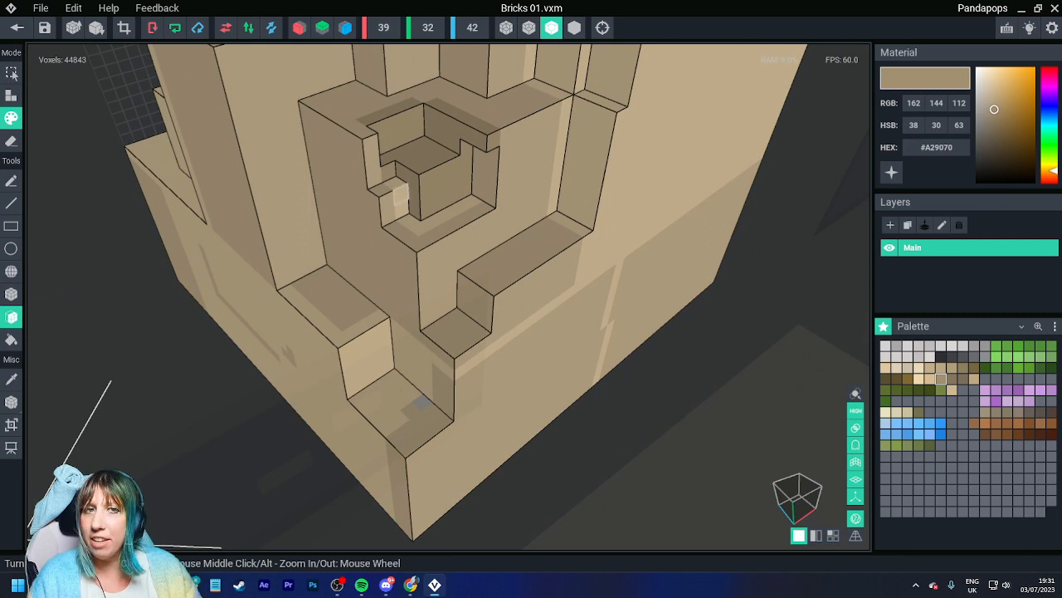
Step: Paint #D6BD91 pencil patches around the rim of the small stepped notch in the broken corner
right_drag(422, 405, 394, 481)
click(12, 180)
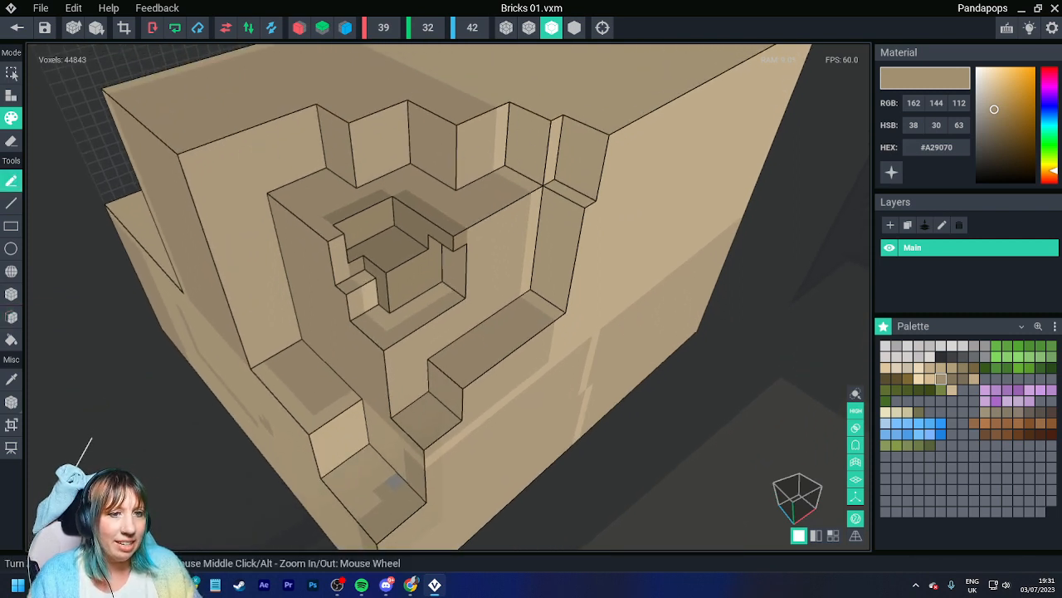
click(929, 379)
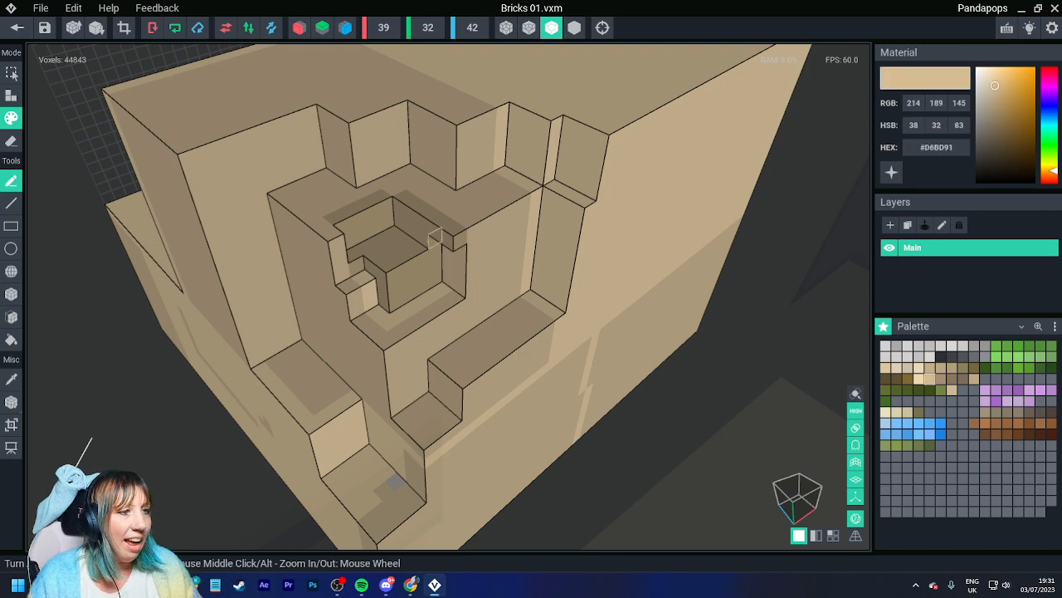
mouse_move(385, 207)
mouse_down()
mouse_move(355, 196)
mouse_move(330, 234)
mouse_up()
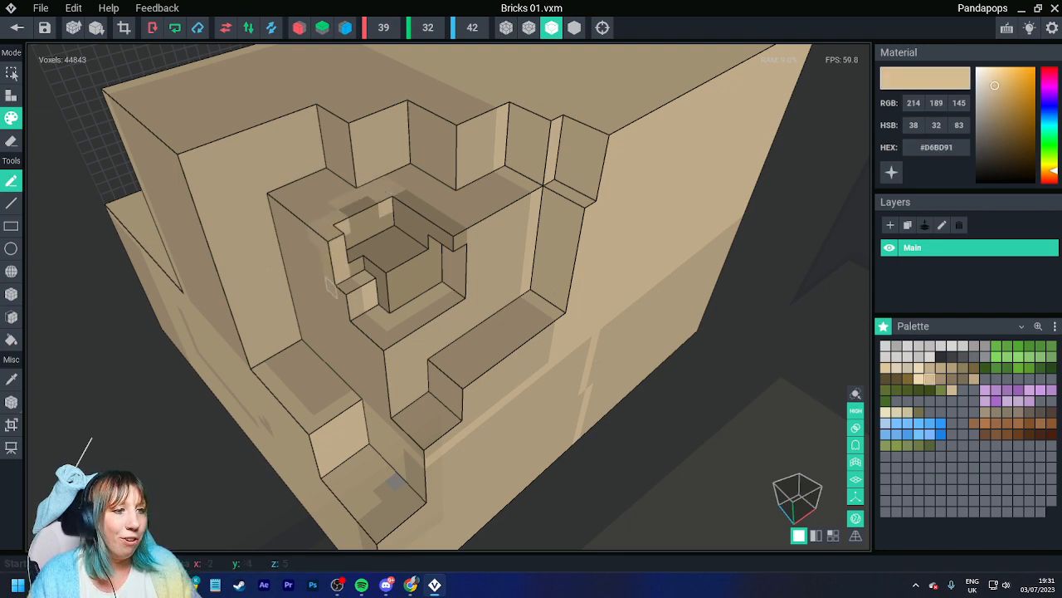
Step: Paint #D6BD91 weathering along the side face's mortar joint and a hooked crack line on its upper brick
right_drag(326, 301, 325, 302)
mouse_move(379, 384)
mouse_down()
mouse_move(421, 465)
mouse_move(432, 448)
mouse_move(411, 482)
mouse_move(382, 467)
mouse_up()
right_drag(382, 467, 544, 412)
mouse_move(529, 294)
mouse_down()
mouse_move(498, 327)
mouse_move(543, 337)
mouse_move(554, 392)
mouse_up()
mouse_move(531, 279)
mouse_down()
mouse_move(436, 306)
mouse_move(427, 323)
mouse_up()
click(517, 263)
Step: Paint a rounded #D6BD91 weathering patch on the side face's lower brick and highlight its bottom edge with #EFD8AE
scroll(569, 374, down, 3)
scroll(555, 359, down, 5)
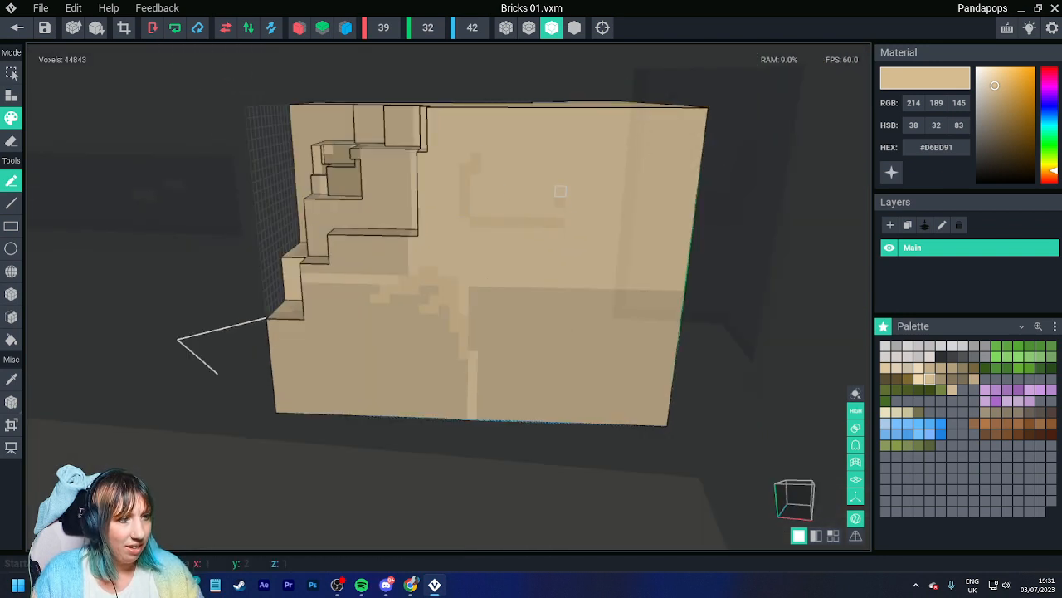
mouse_move(563, 322)
mouse_down()
mouse_move(541, 339)
mouse_move(577, 336)
mouse_move(544, 355)
mouse_move(591, 357)
mouse_move(515, 374)
mouse_move(569, 384)
mouse_move(610, 357)
mouse_up()
click(917, 379)
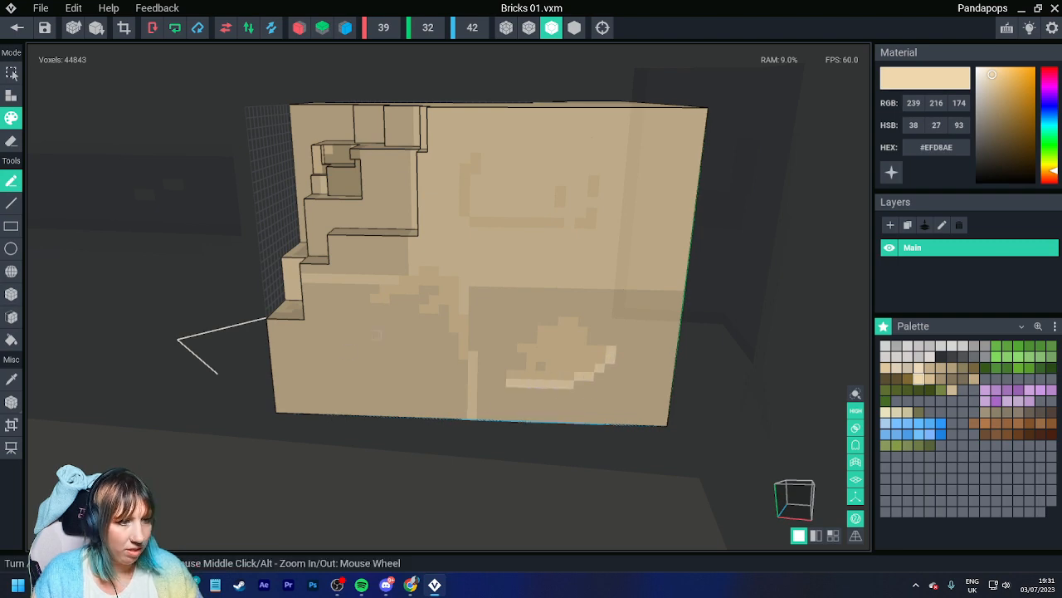
Step: Paint jagged #EFD8AE weathering beside the vertical mortar line under the lower stepped notch on the recessed front face
mouse_move(473, 355)
right_down()
mouse_move(395, 287)
mouse_move(237, 358)
right_up()
scroll(315, 365, down, 5)
right_drag(315, 365, 201, 393)
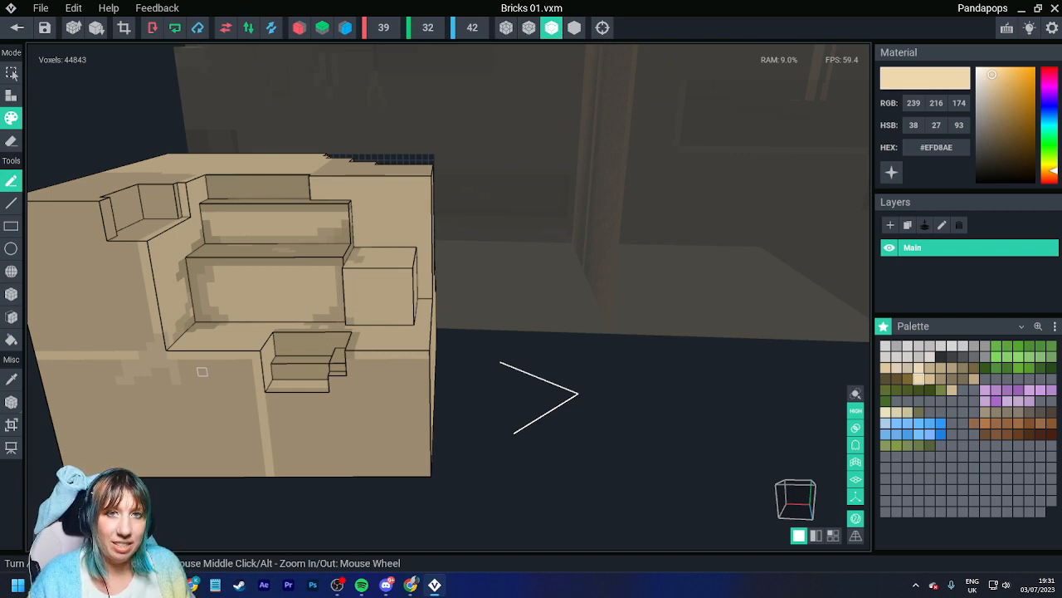
mouse_move(239, 354)
mouse_down()
mouse_move(256, 355)
mouse_move(256, 401)
mouse_move(247, 355)
mouse_move(264, 427)
mouse_up()
Step: Paint a #EFD8AE mortar line with a hooked crack rising from it at the edge of the flat back face
right_drag(332, 390, 208, 384)
middle_drag(208, 384, 226, 383)
mouse_move(166, 387)
right_down()
mouse_move(203, 352)
mouse_move(207, 363)
right_up()
drag(207, 364, 136, 371)
right_drag(136, 371, 158, 370)
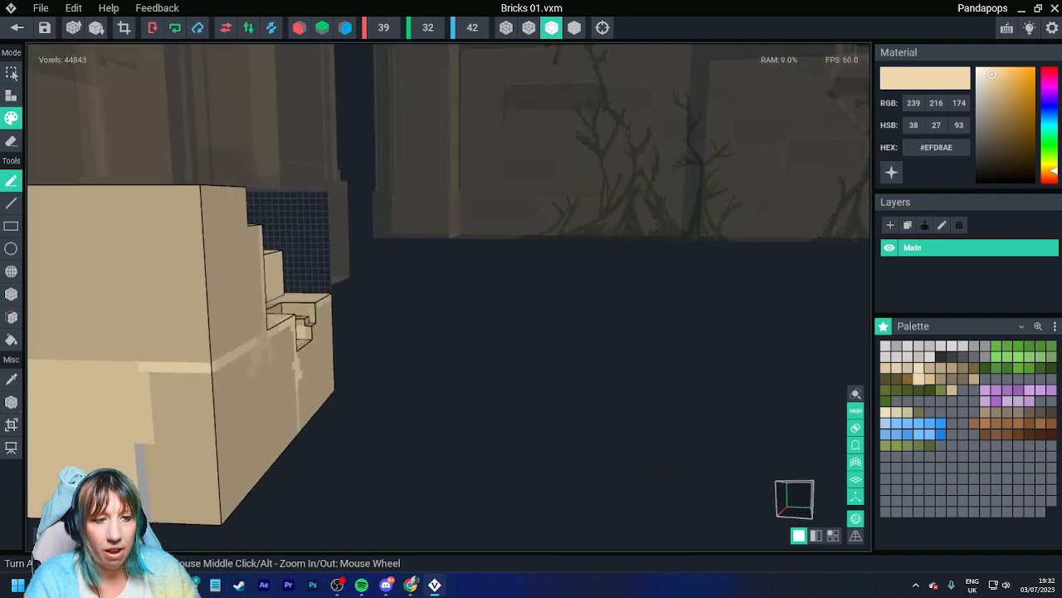
right_drag(149, 335, 159, 361)
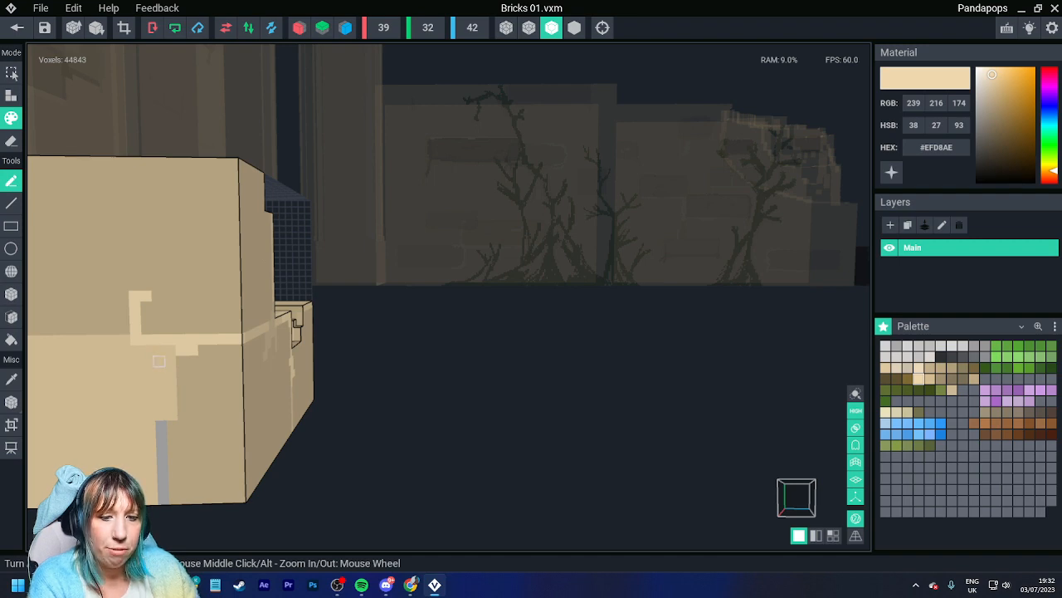
Step: Repaint both grey vertical mortar lines on the back face with #ECDABA and extend them up along the brick edges
right_drag(159, 361, 140, 385)
middle_drag(139, 384, 149, 379)
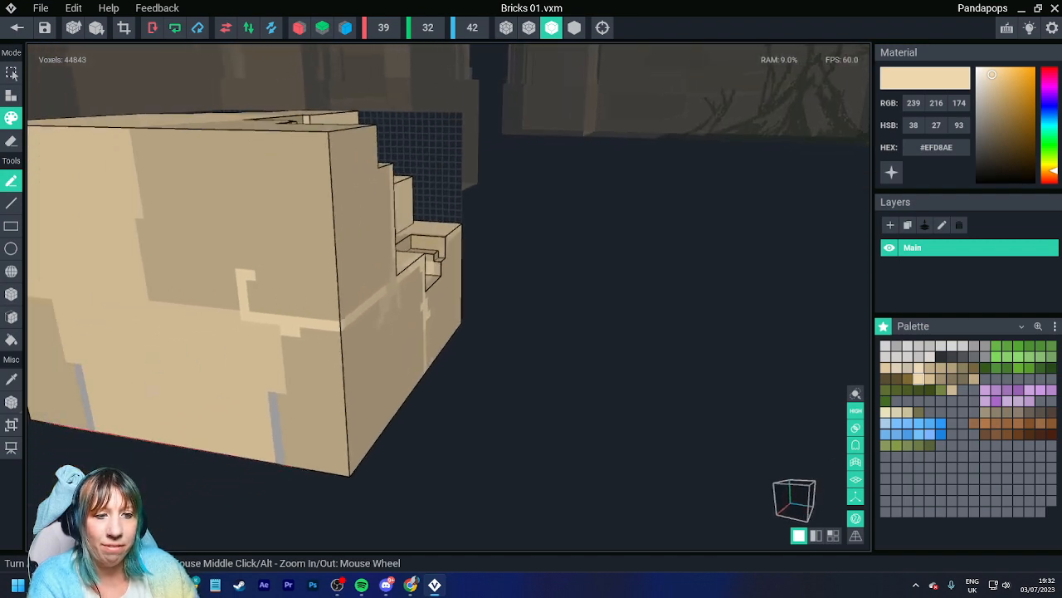
right_drag(151, 387, 158, 380)
middle_drag(158, 380, 272, 362)
right_drag(249, 396, 263, 389)
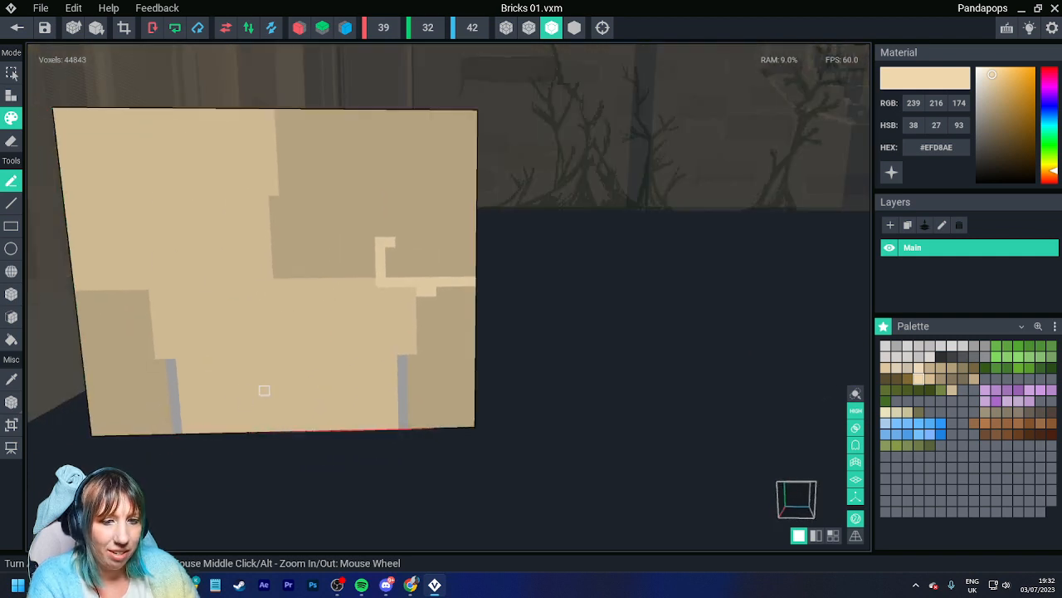
middle_drag(263, 389, 302, 395)
click(919, 368)
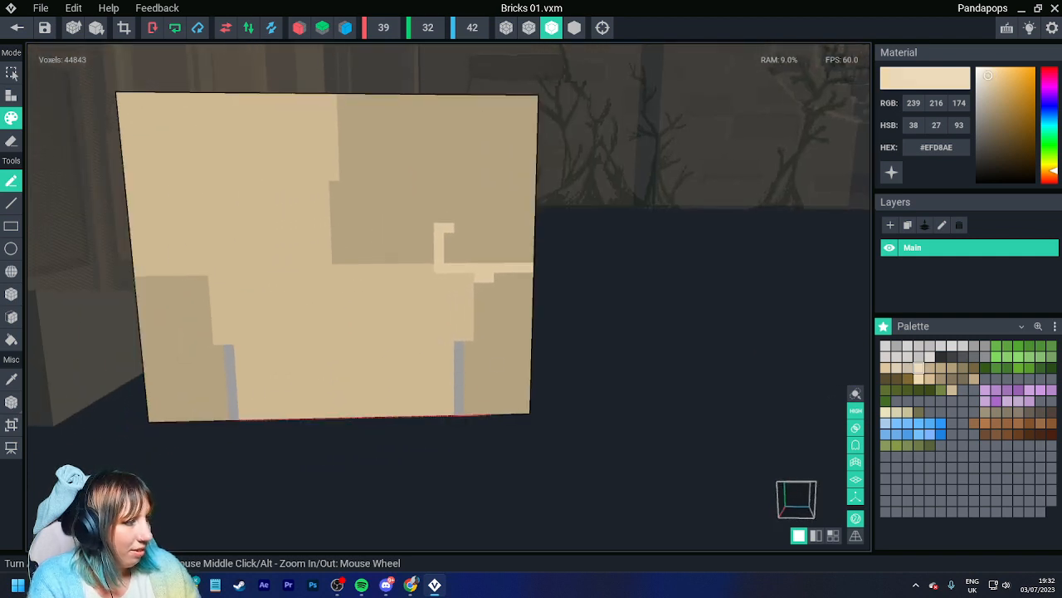
drag(229, 347, 233, 406)
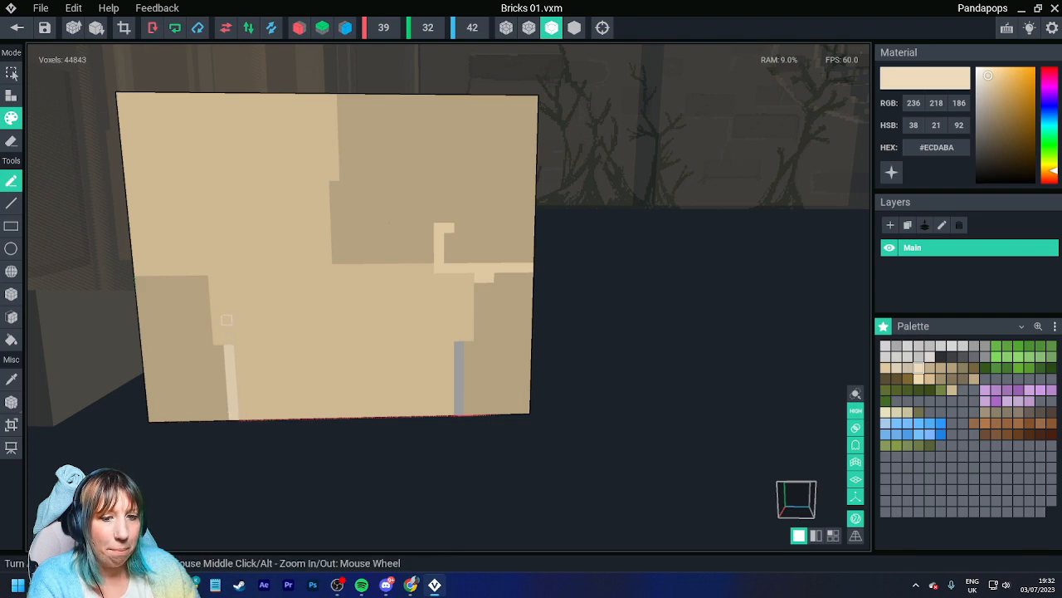
drag(213, 280, 218, 346)
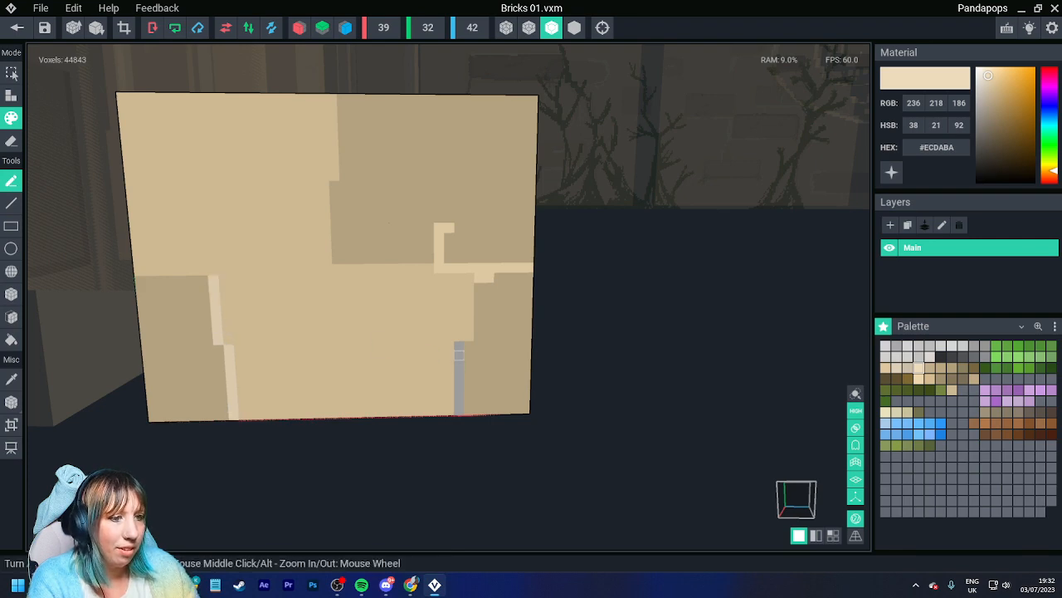
right_drag(459, 355, 460, 345)
drag(468, 322, 459, 414)
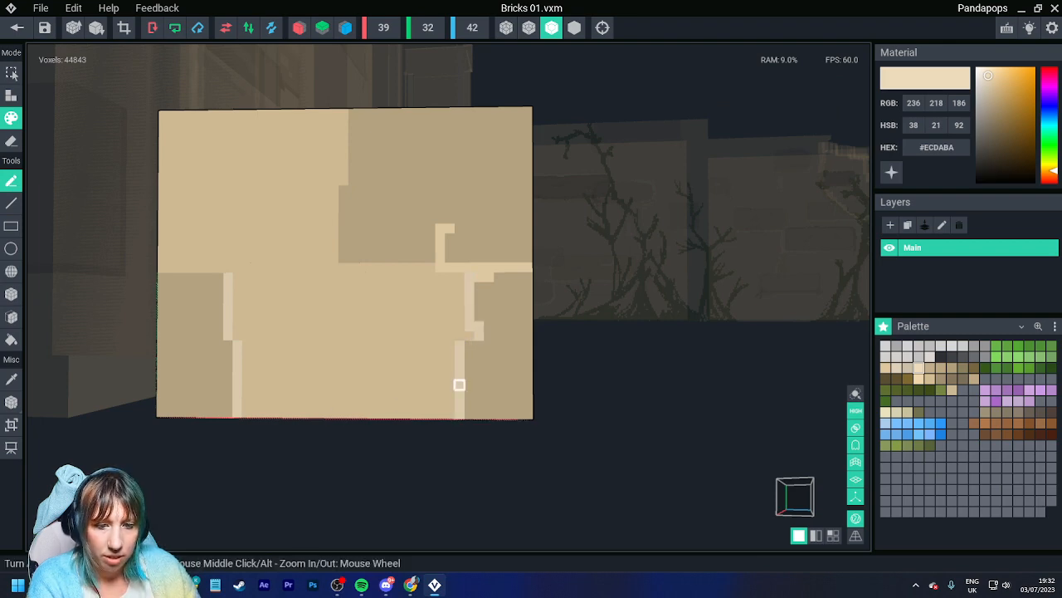
Step: Paint a sloped #ECDABA weathering patch on the back face's lower middle brick and edge it with #EFD8AE
right_drag(461, 390, 356, 351)
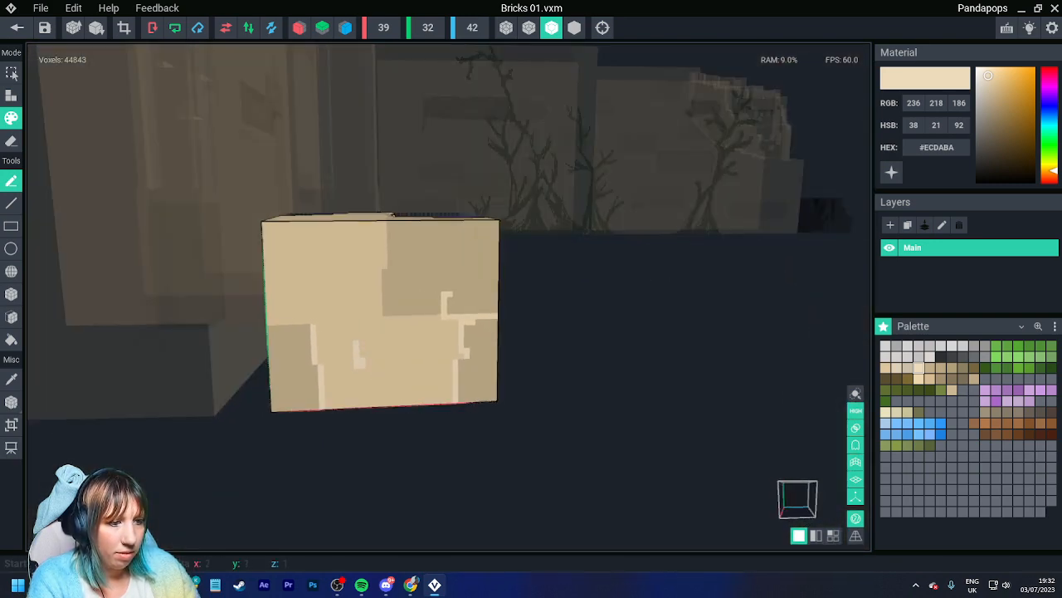
mouse_move(367, 351)
mouse_down()
mouse_move(356, 365)
mouse_move(408, 358)
mouse_move(392, 365)
mouse_move(386, 353)
mouse_up()
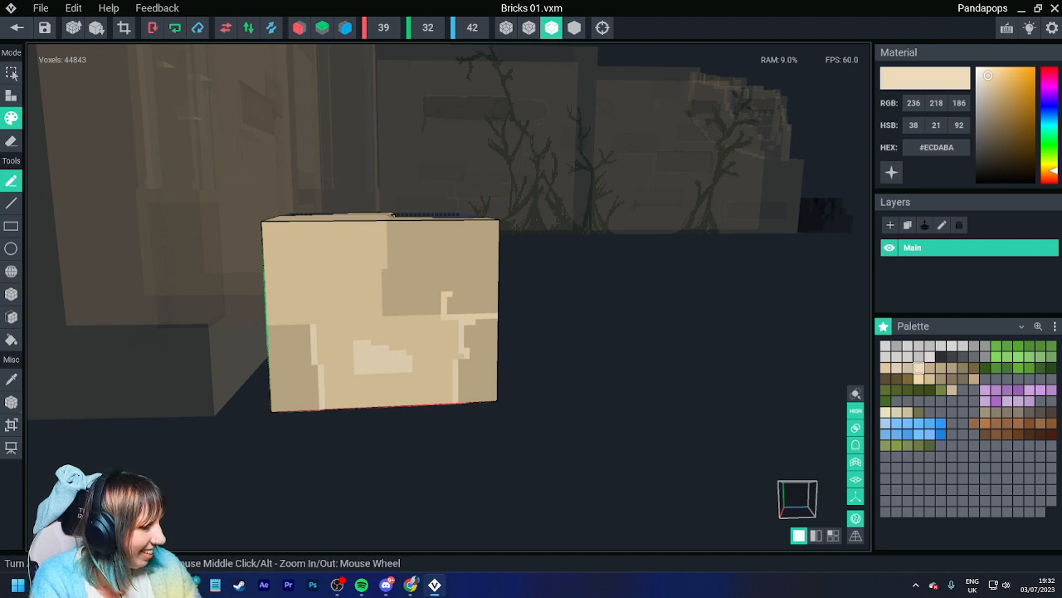
click(930, 367)
click(919, 379)
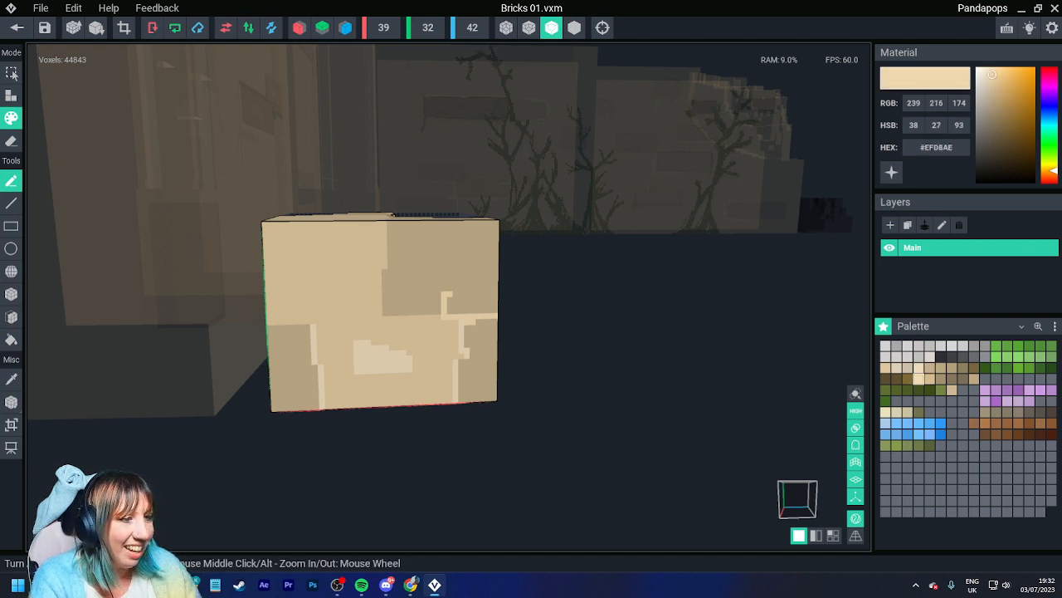
mouse_move(349, 348)
mouse_down()
mouse_move(351, 371)
mouse_move(401, 376)
mouse_up()
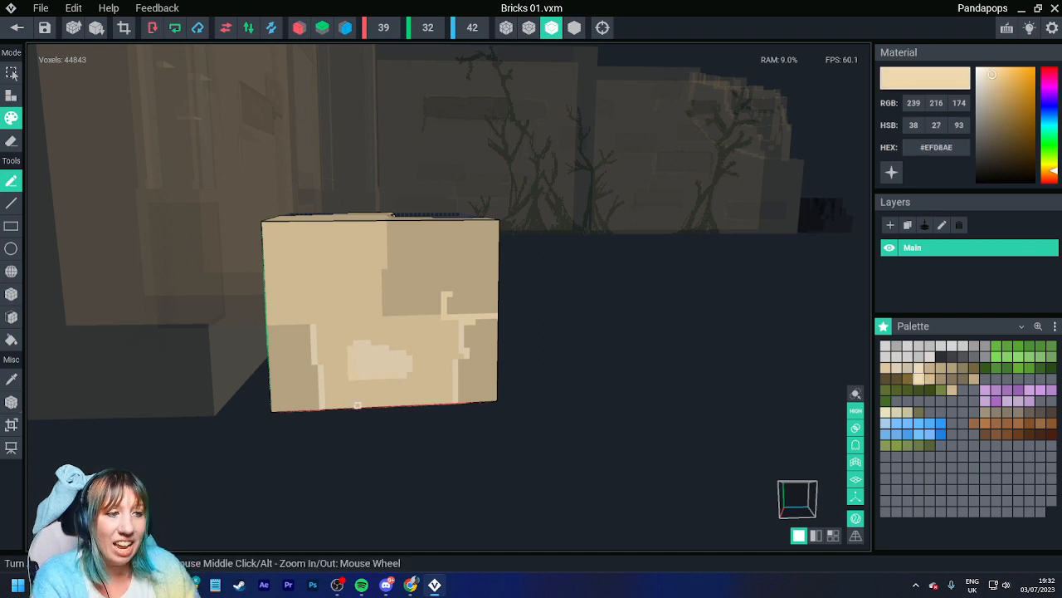
Step: Paint an arch-shaped #EFD8AE weathering patch on the front face's lower brick, beneath the horizontal mortar line
right_drag(427, 367, 448, 360)
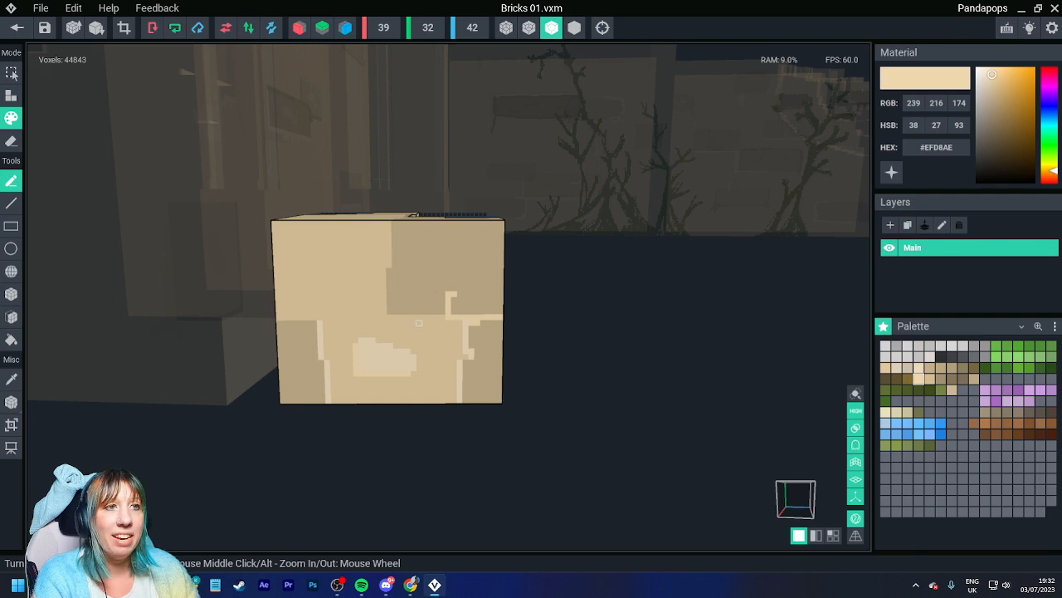
mouse_move(418, 322)
right_down()
mouse_move(342, 288)
mouse_move(390, 300)
mouse_move(456, 342)
mouse_move(555, 363)
mouse_move(515, 351)
right_up()
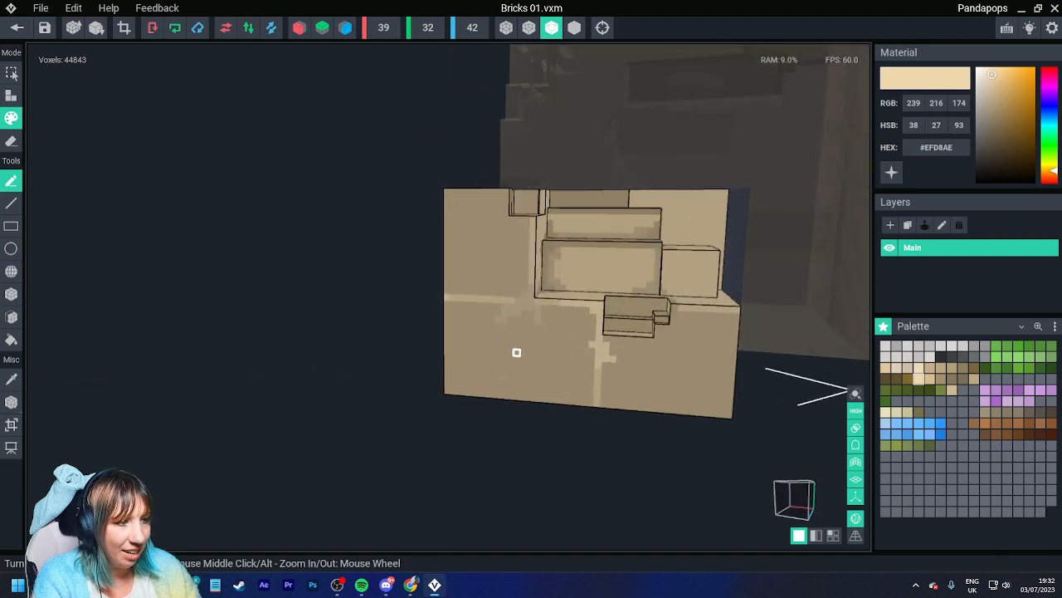
mouse_move(536, 361)
mouse_down()
mouse_move(513, 353)
mouse_move(544, 348)
mouse_move(576, 369)
mouse_up()
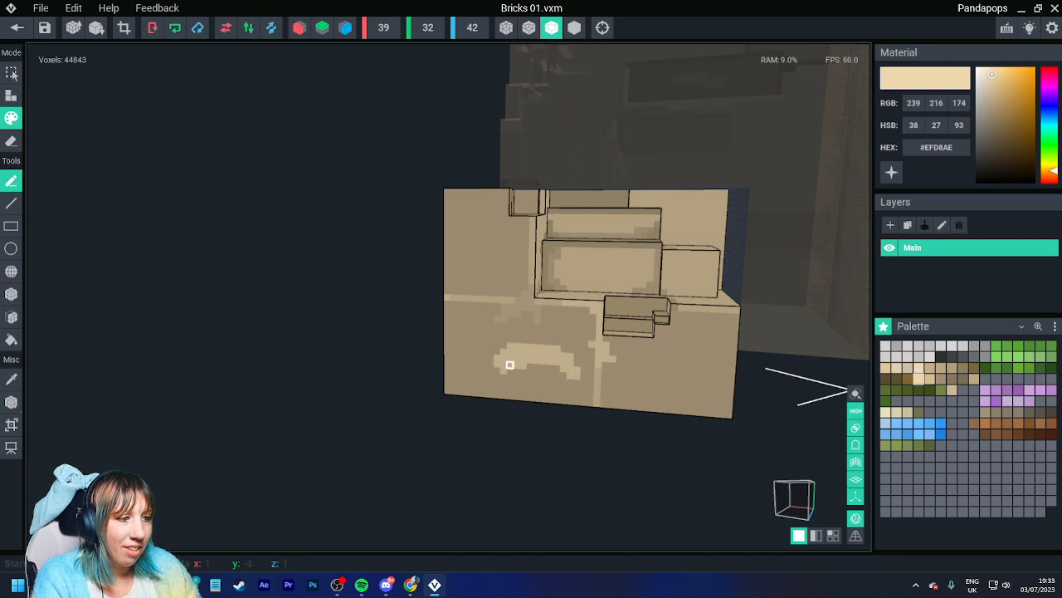
mouse_move(510, 365)
mouse_down()
mouse_move(516, 371)
mouse_move(503, 350)
mouse_move(524, 340)
mouse_move(571, 357)
mouse_move(577, 375)
mouse_move(521, 365)
mouse_move(496, 377)
mouse_move(583, 383)
mouse_up()
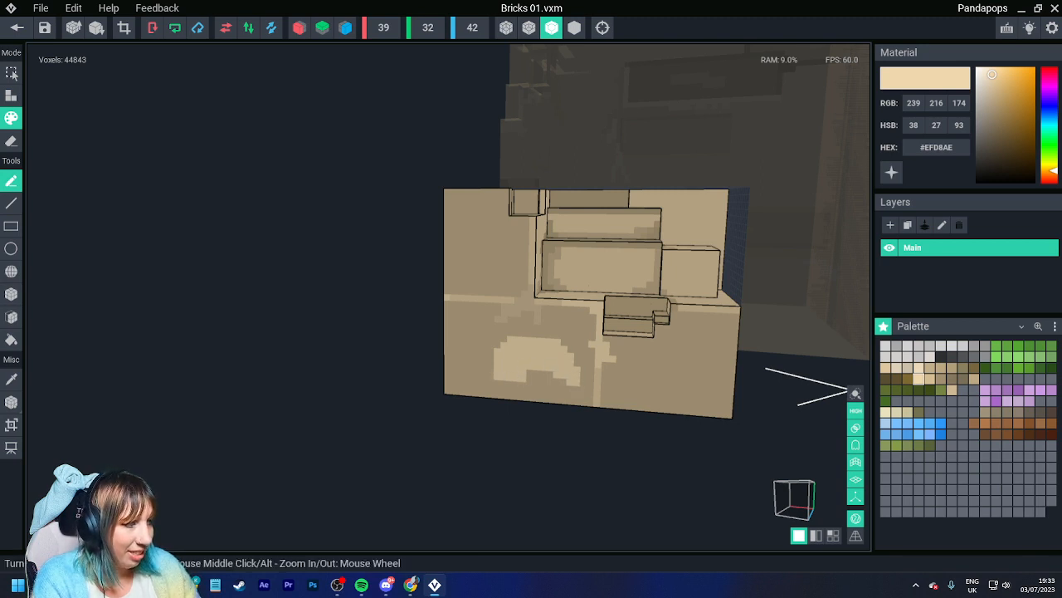
Step: Sample #BBA881 and paint a jagged shaded border around the arch-shaped patch on the front face's lower brick
alt+click(612, 385)
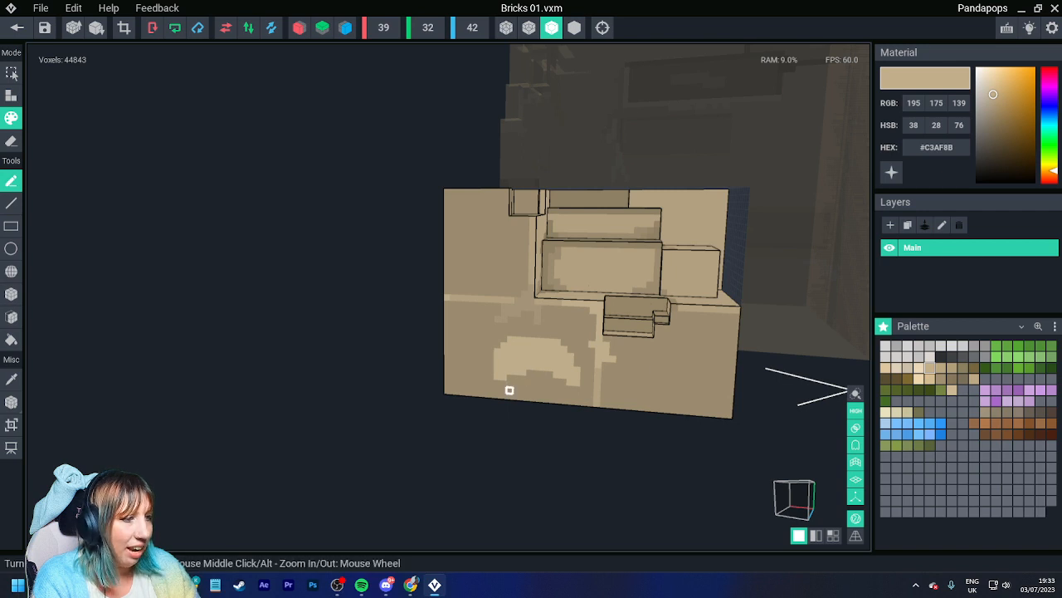
scroll(509, 390, up, 5)
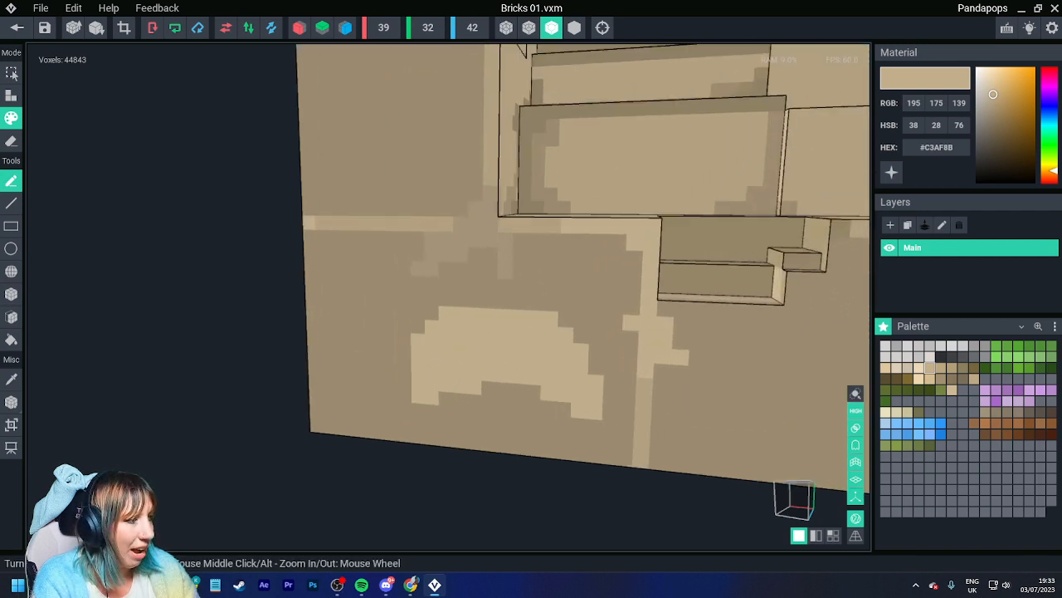
alt+click(514, 404)
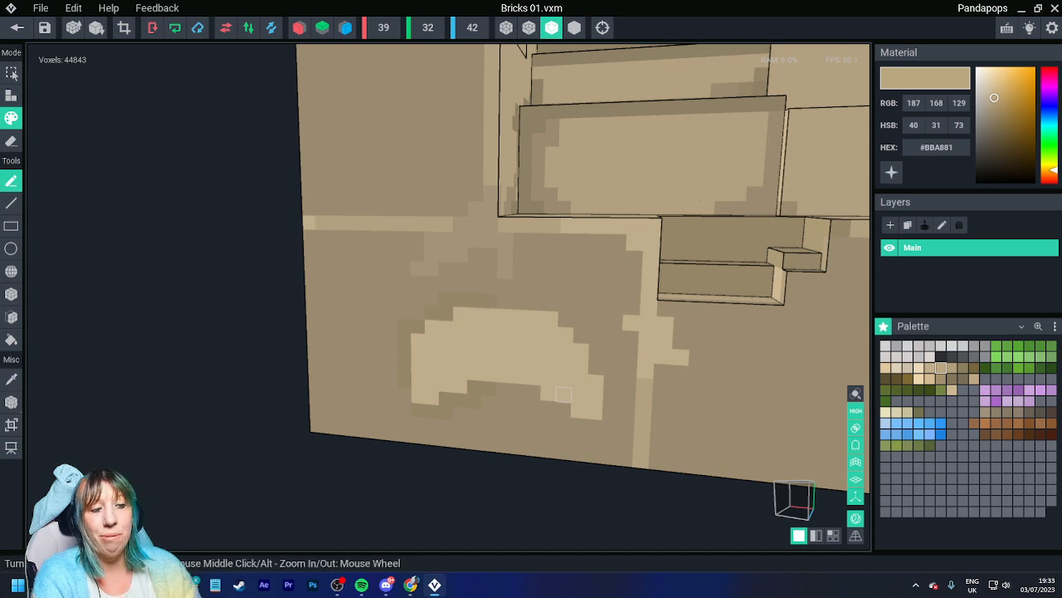
scroll(563, 395, down, 10)
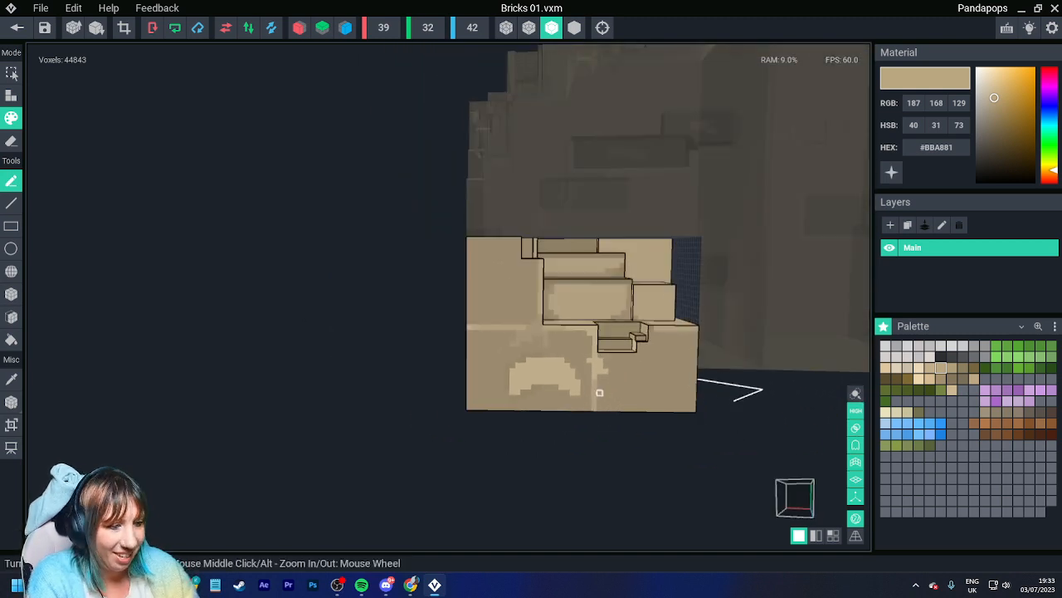
Step: Shade the inside of the arch-shaped patch on the front face's lower brick with #CDB996 and #BDA883
click(952, 390)
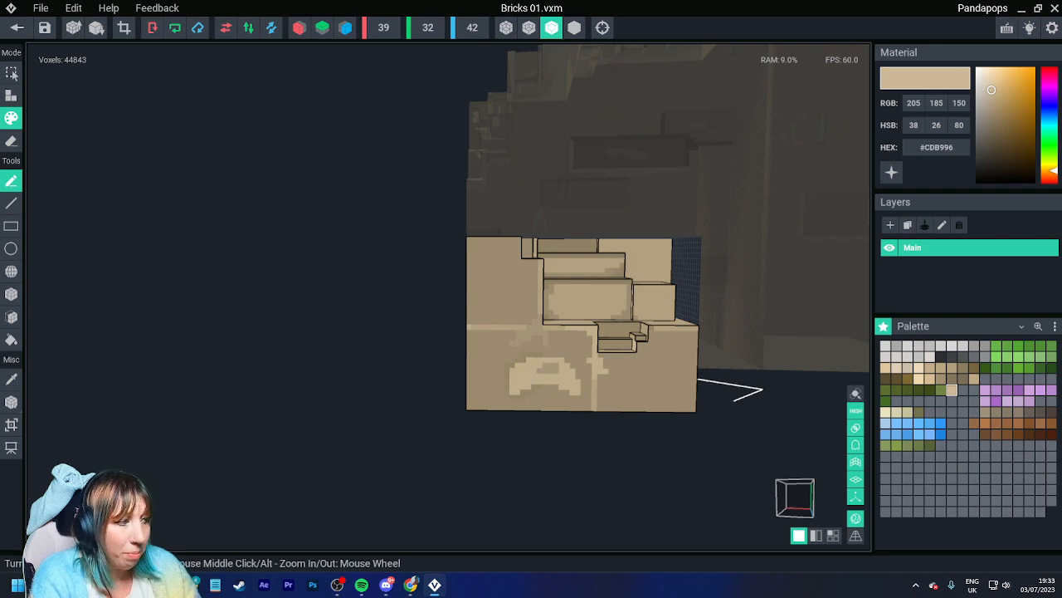
click(975, 379)
drag(551, 371, 518, 386)
Step: Paint a short stepped #BDA883 crack beneath the upper edge of the side face's lower brick and extend it with #BBA881
mouse_move(722, 400)
right_down()
mouse_move(669, 403)
mouse_move(621, 384)
mouse_move(656, 405)
mouse_move(626, 406)
right_up()
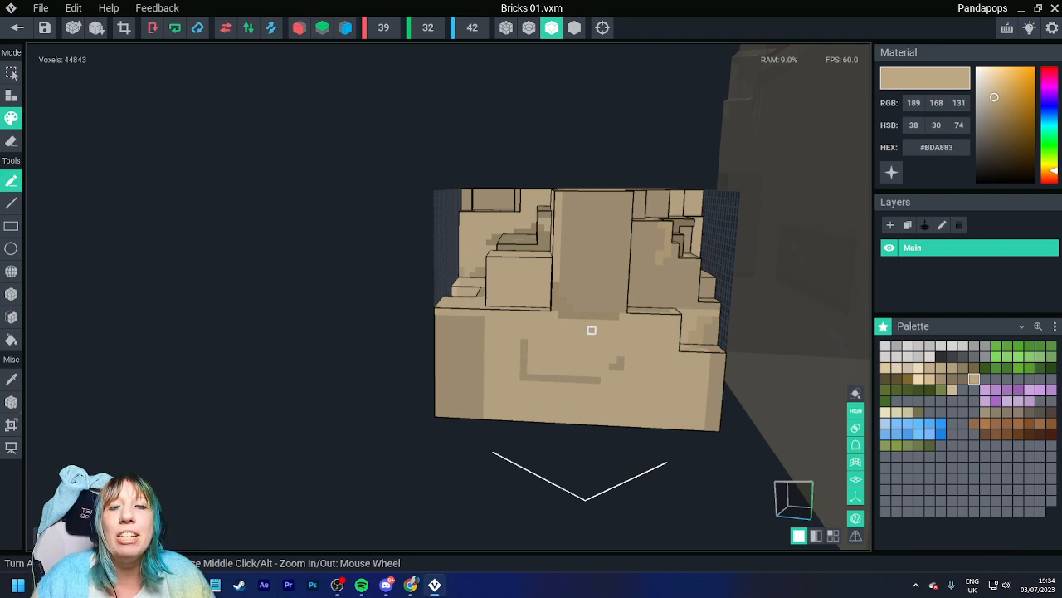
right_drag(591, 330, 647, 310)
right_drag(711, 313, 654, 357)
drag(520, 319, 501, 340)
middle_drag(605, 373, 564, 347)
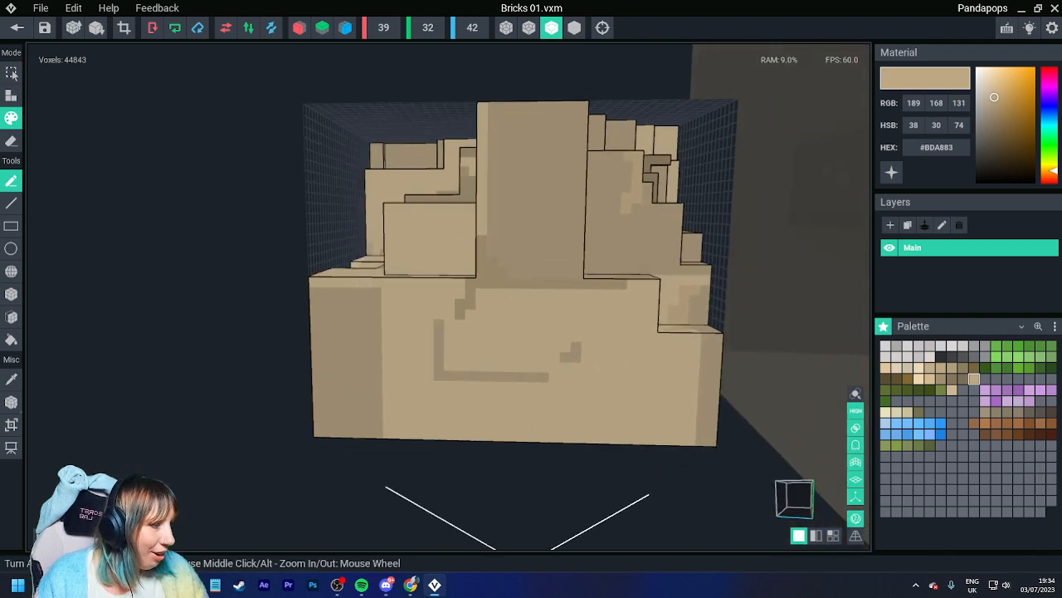
click(941, 368)
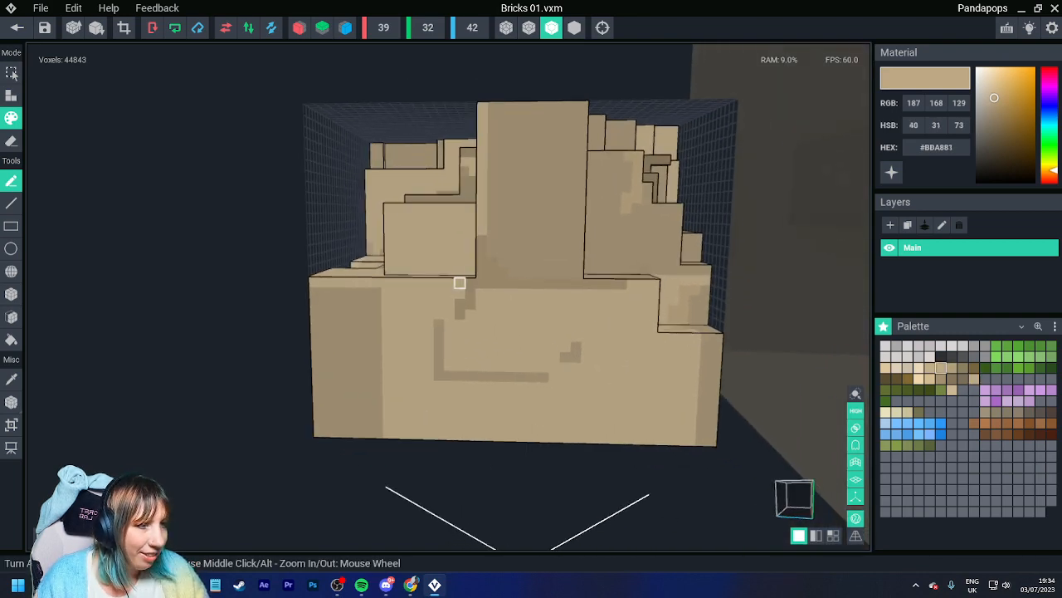
drag(460, 283, 449, 303)
Step: Paint irregular #BBA881 weathering patches on the top face's bricks, including a large one on the central brick
right_drag(471, 270, 371, 271)
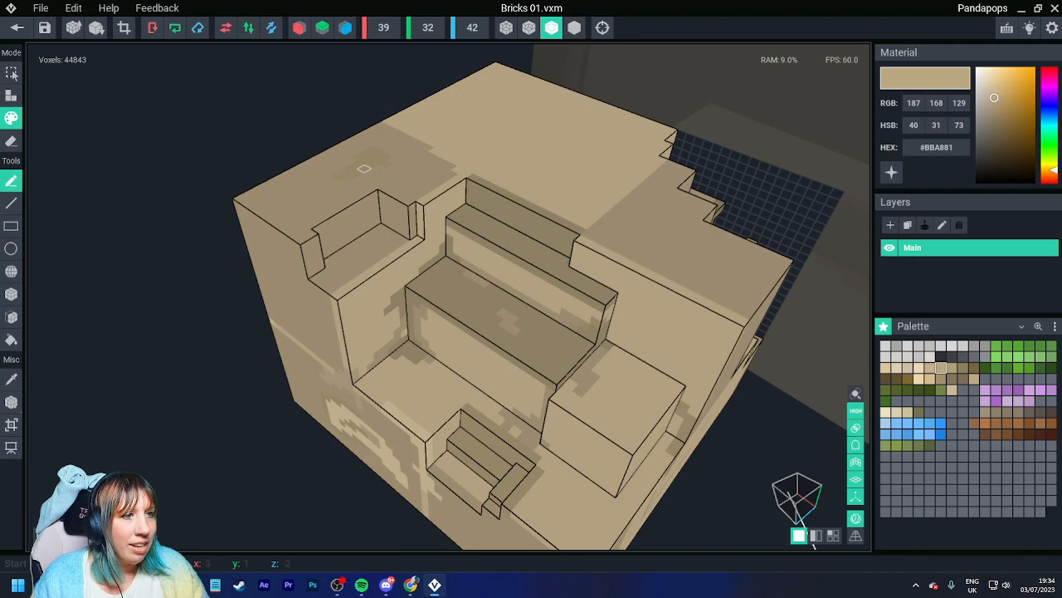
right_drag(378, 168, 404, 193)
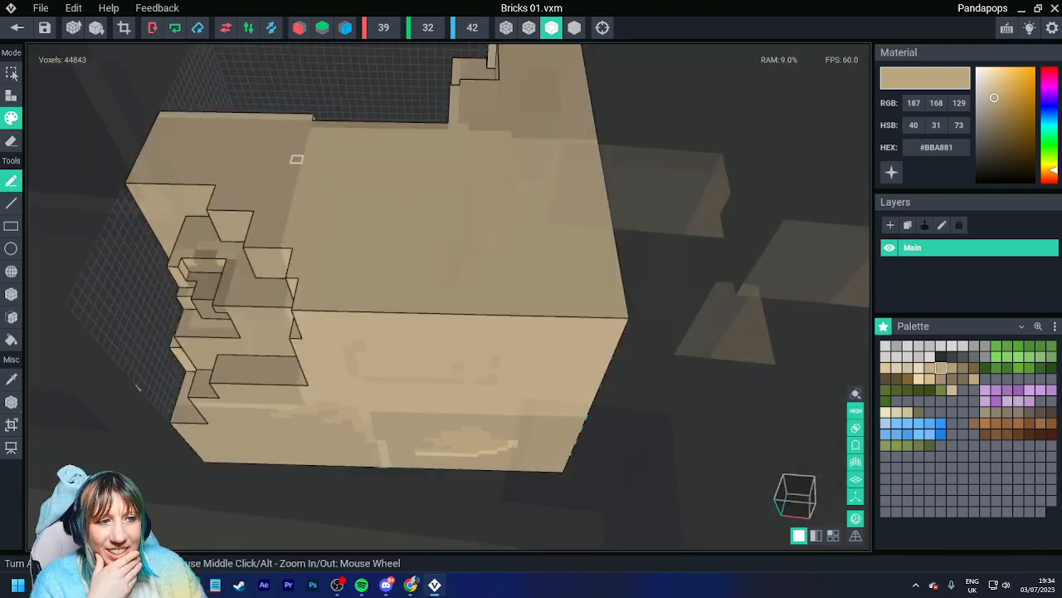
right_drag(296, 158, 296, 159)
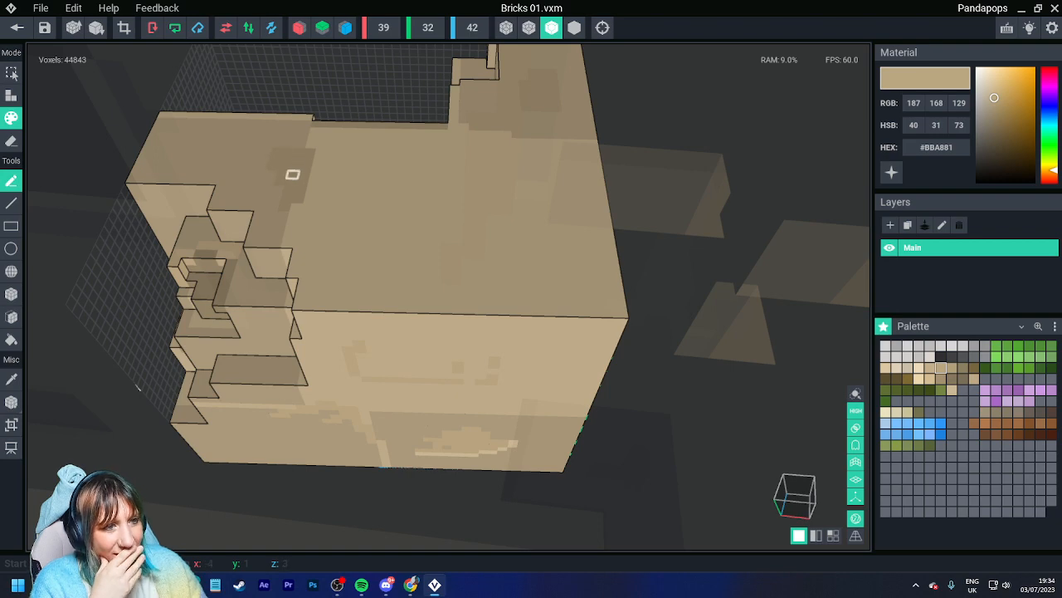
right_drag(437, 227, 379, 185)
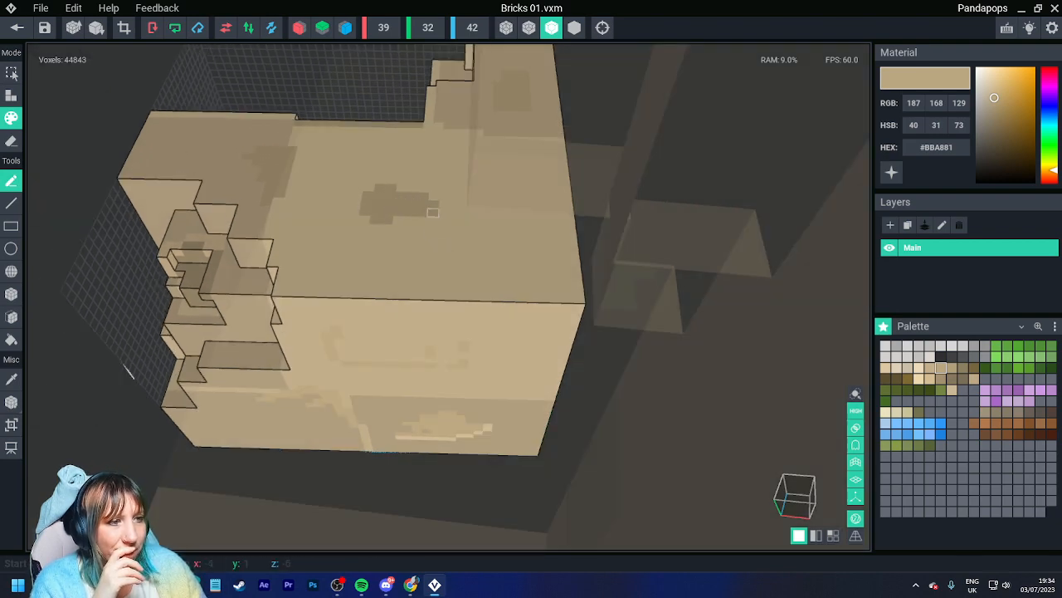
mouse_move(434, 204)
mouse_down()
mouse_move(443, 213)
mouse_move(382, 228)
mouse_move(456, 216)
mouse_move(419, 238)
mouse_move(384, 238)
mouse_up()
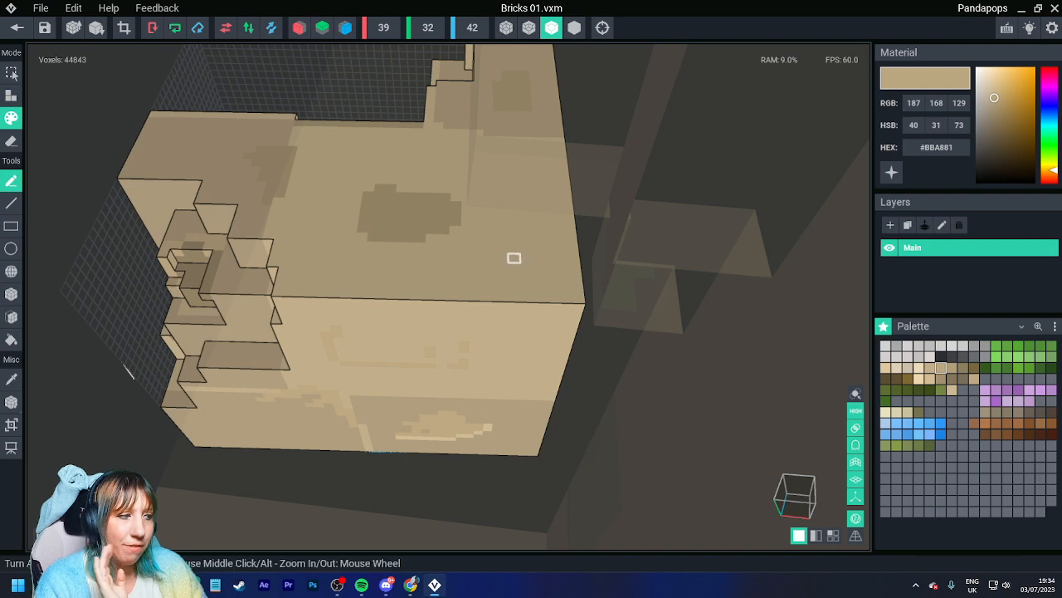
Step: Soften the border of the top face's large central weathering patch with #C3AF8B
click(930, 368)
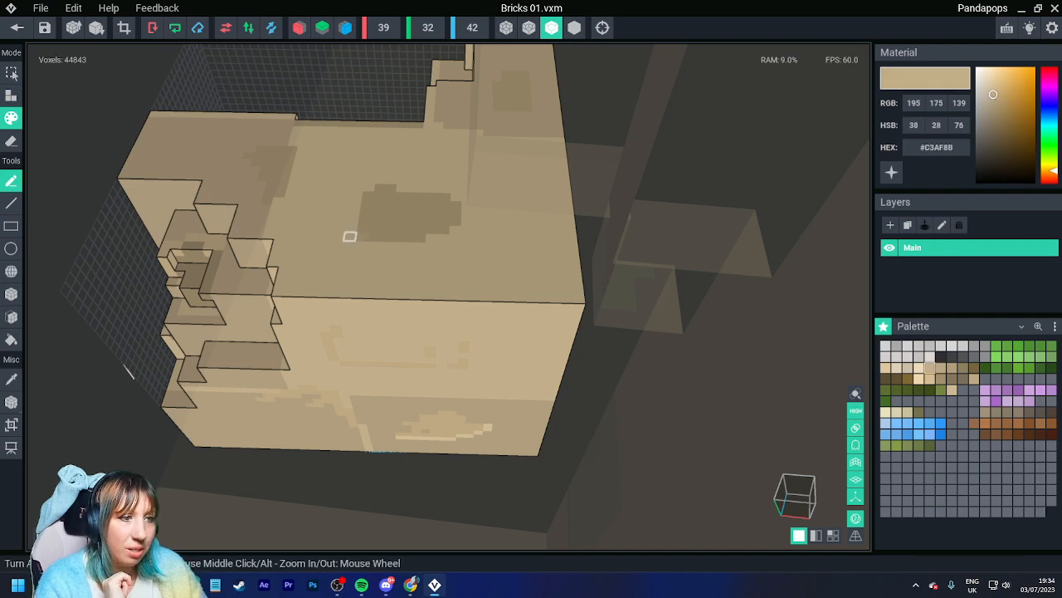
mouse_move(372, 246)
right_down()
mouse_move(413, 263)
mouse_move(389, 235)
right_up()
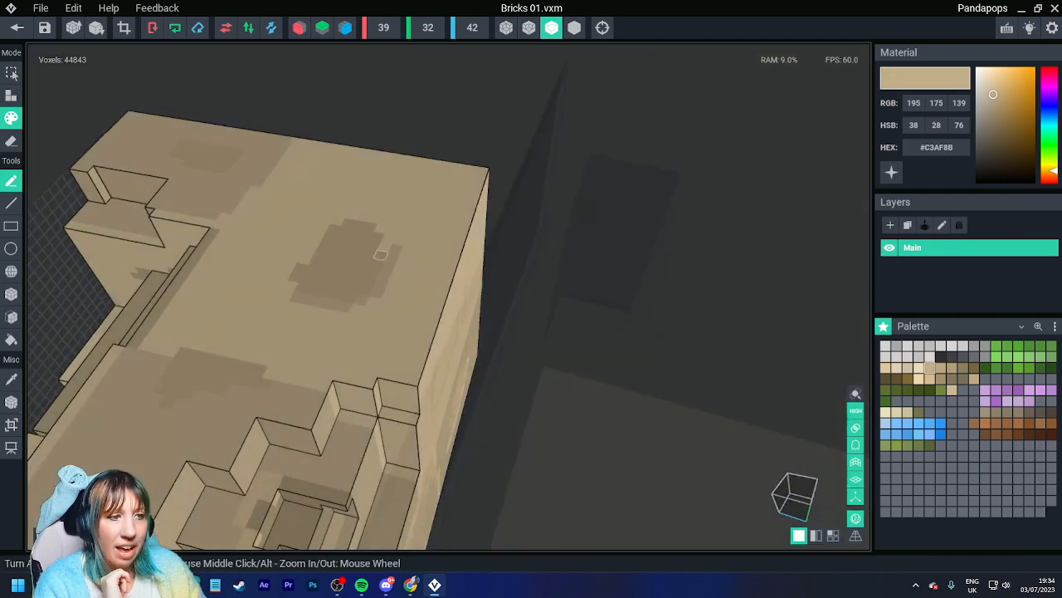
mouse_move(380, 228)
mouse_down()
mouse_move(369, 215)
mouse_move(384, 221)
mouse_up()
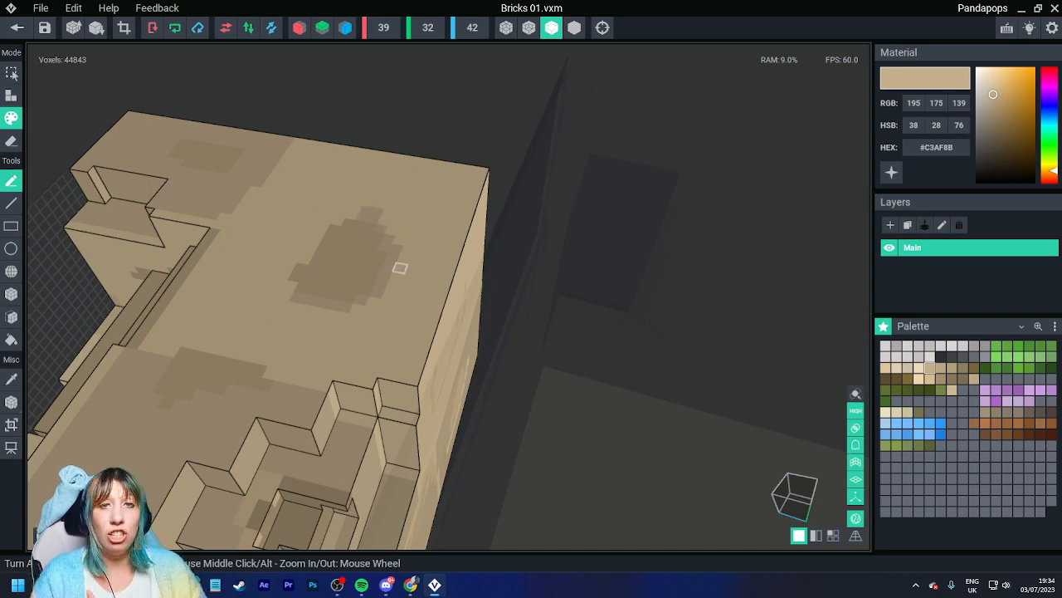
right_drag(399, 267, 340, 365)
scroll(386, 304, down, 5)
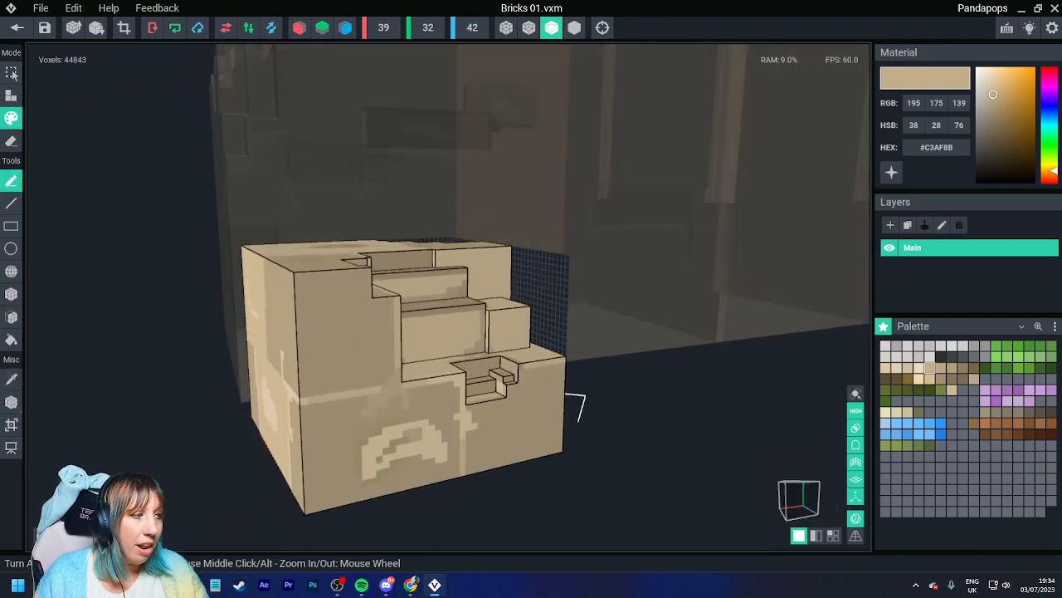
Step: Paint an L-shaped #BBA881 weathering mark on the front face's tall upper brick, above the horizontal mortar line
click(941, 368)
right_drag(449, 402, 370, 381)
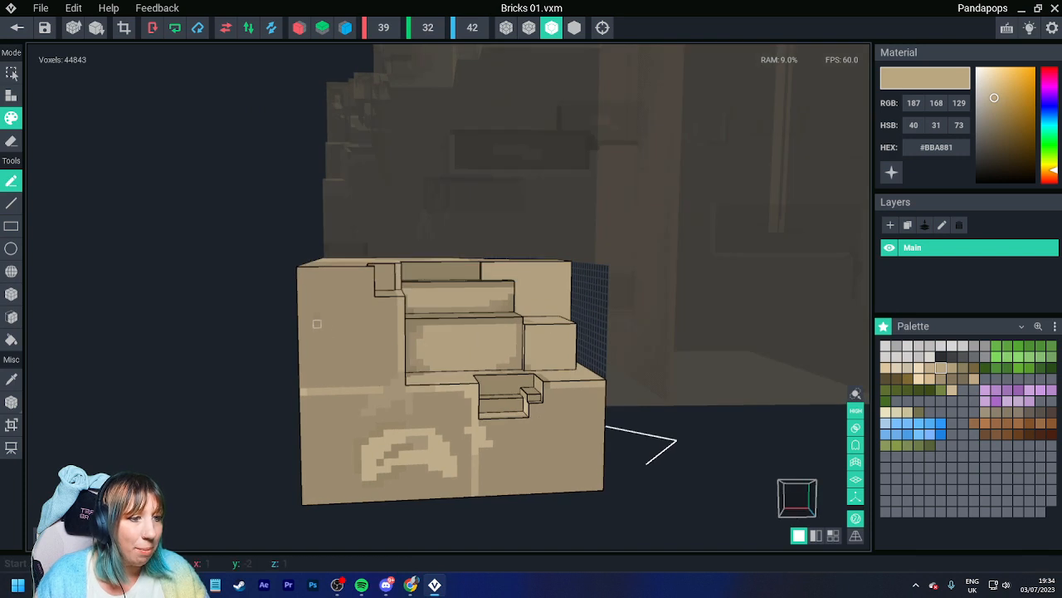
drag(316, 323, 363, 353)
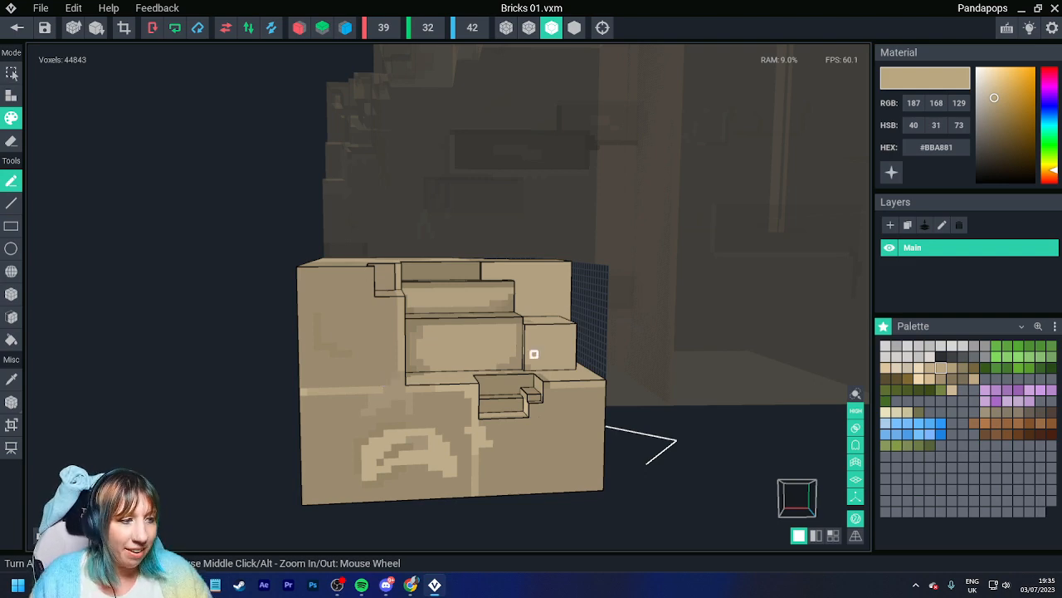
Step: Sample #DFC89F and touch up the jagged edge of the tall brick on the side face
right_drag(534, 354, 548, 304)
click(567, 275)
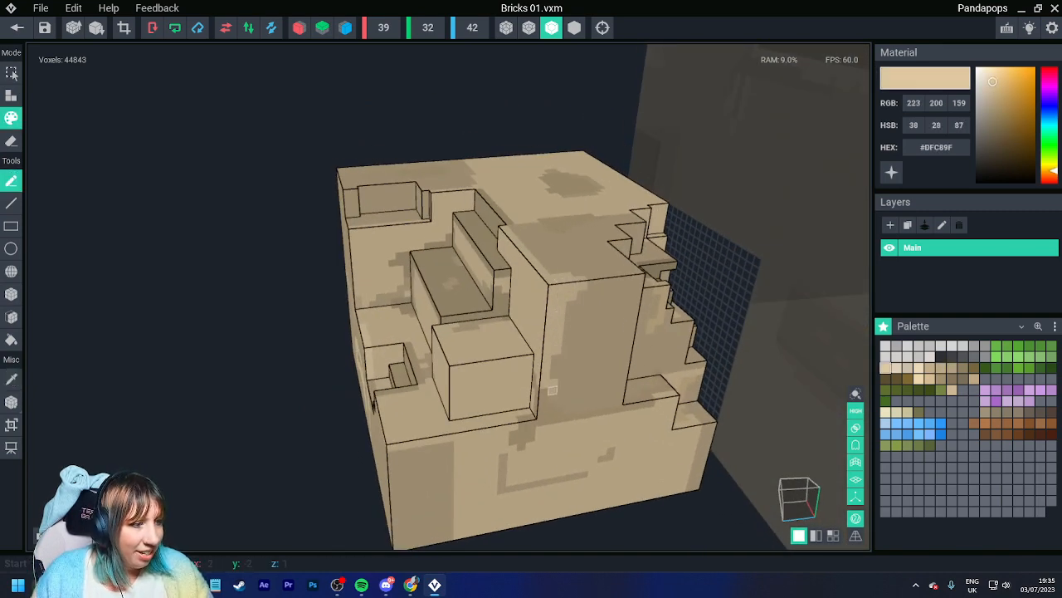
right_drag(576, 401, 590, 403)
middle_drag(591, 403, 562, 367)
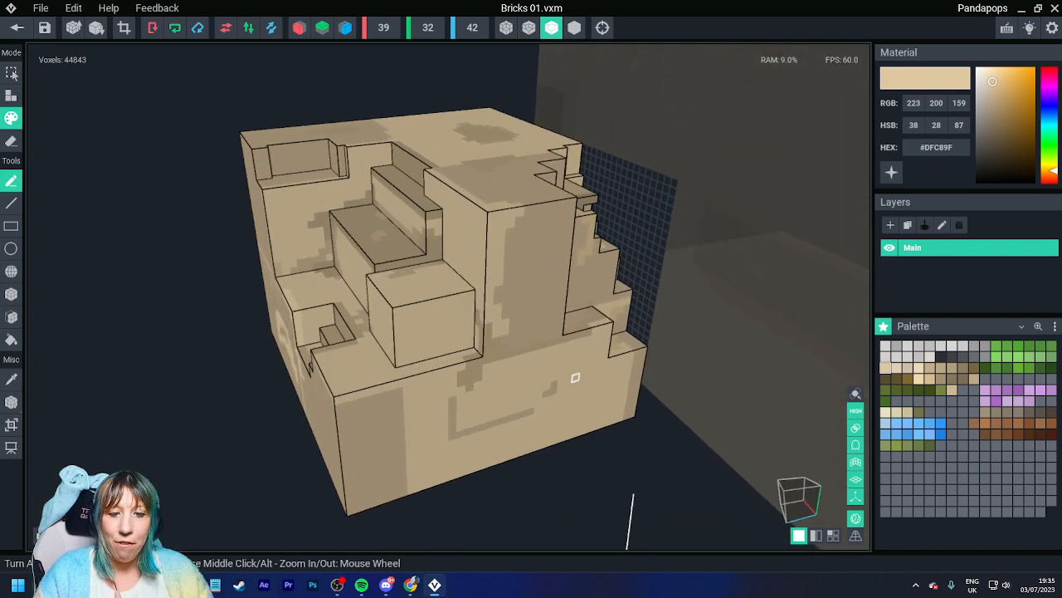
Step: Save the changes to Bricks 01.vxm and return to the Modular Building Set 01 assembly
right_drag(461, 362, 259, 422)
scroll(238, 429, down, 4)
right_drag(365, 407, 333, 430)
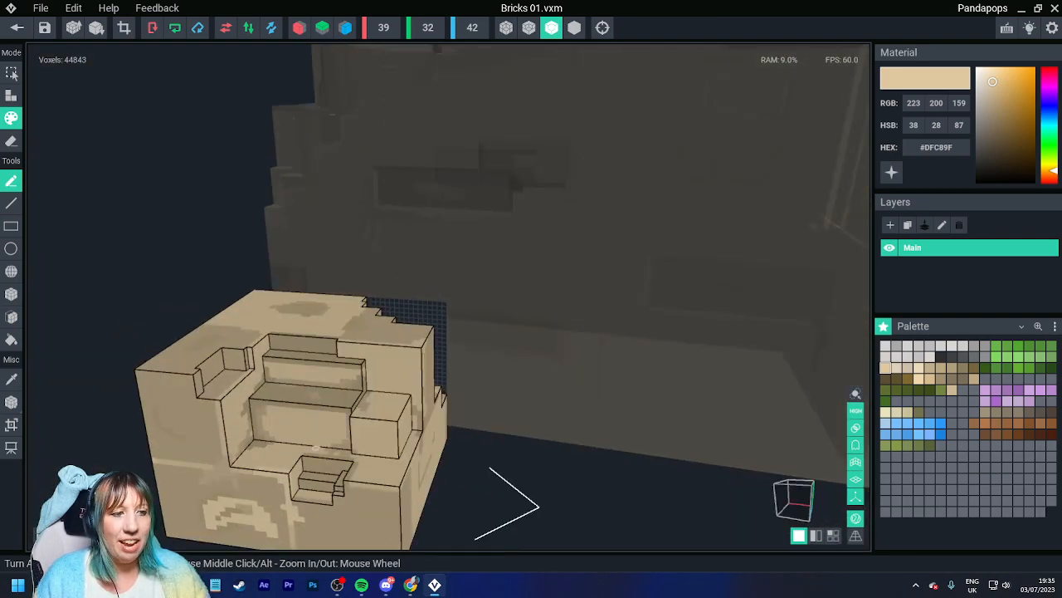
click(17, 27)
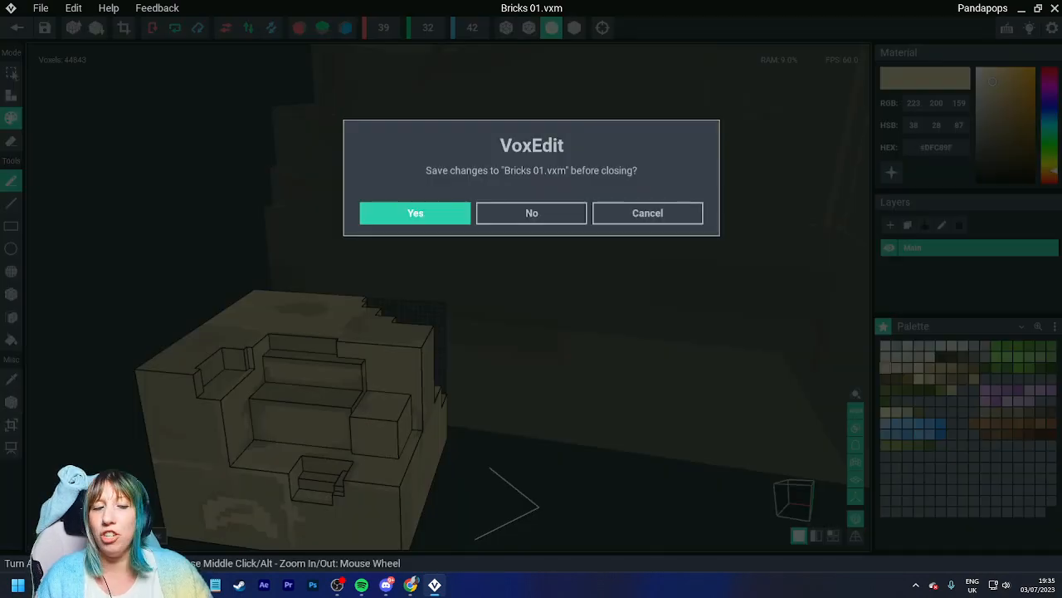
click(415, 212)
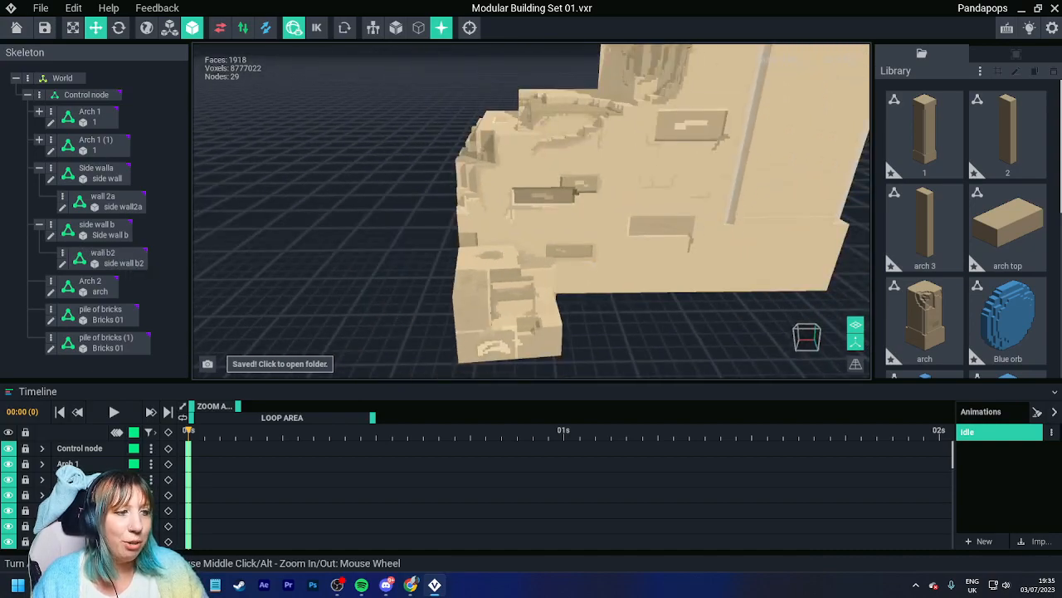
Step: Select the broken Arch 2 pillar in the scene and open its arch model for editing
right_drag(573, 277, 514, 278)
scroll(580, 300, down, 5)
right_drag(580, 300, 663, 251)
click(437, 249)
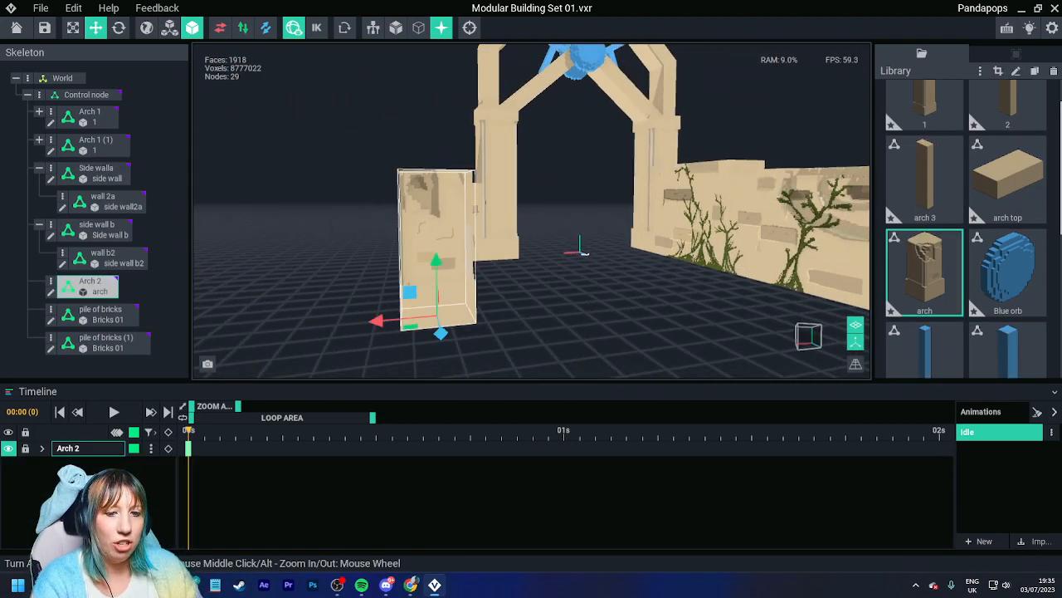
key(Tab)
right_drag(270, 336, 301, 343)
scroll(300, 343, up, 3)
mouse_move(301, 343)
middle_down()
mouse_move(302, 318)
mouse_move(305, 346)
middle_up()
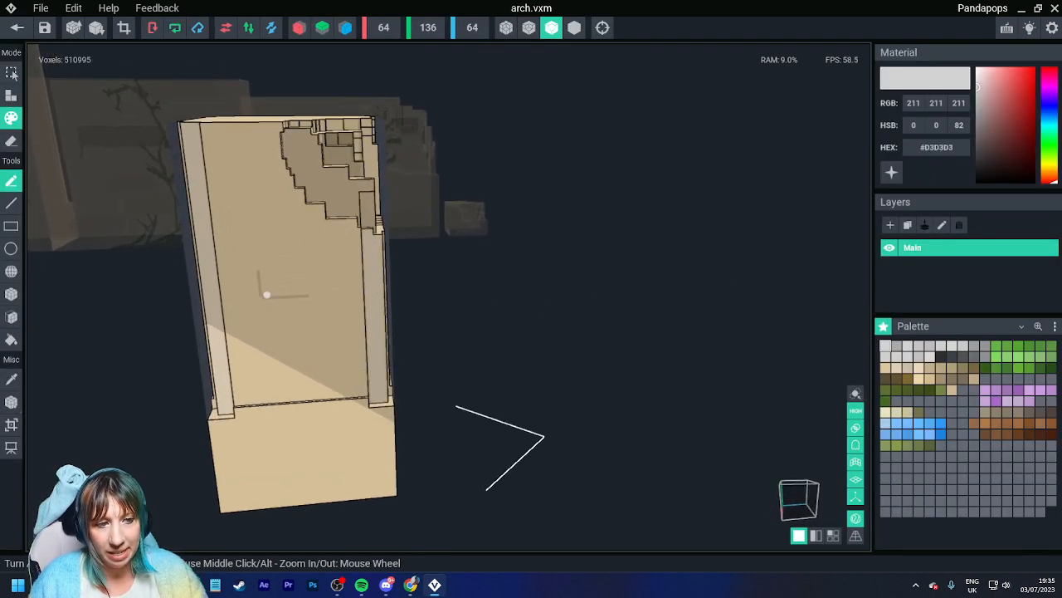
Step: Sample #C3AF8B and paint a corner-shaped crack on the pillar's half-shadowed face, below the existing L-shaped one, redoing the first stroke
key(i)
click(270, 297)
scroll(332, 339, up, 3)
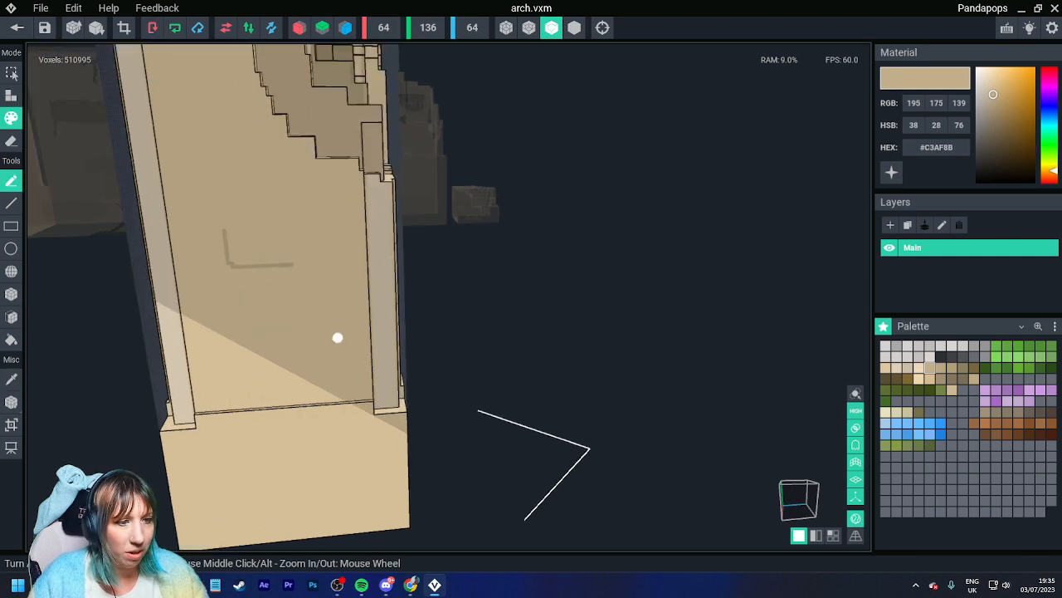
middle_drag(294, 388, 338, 351)
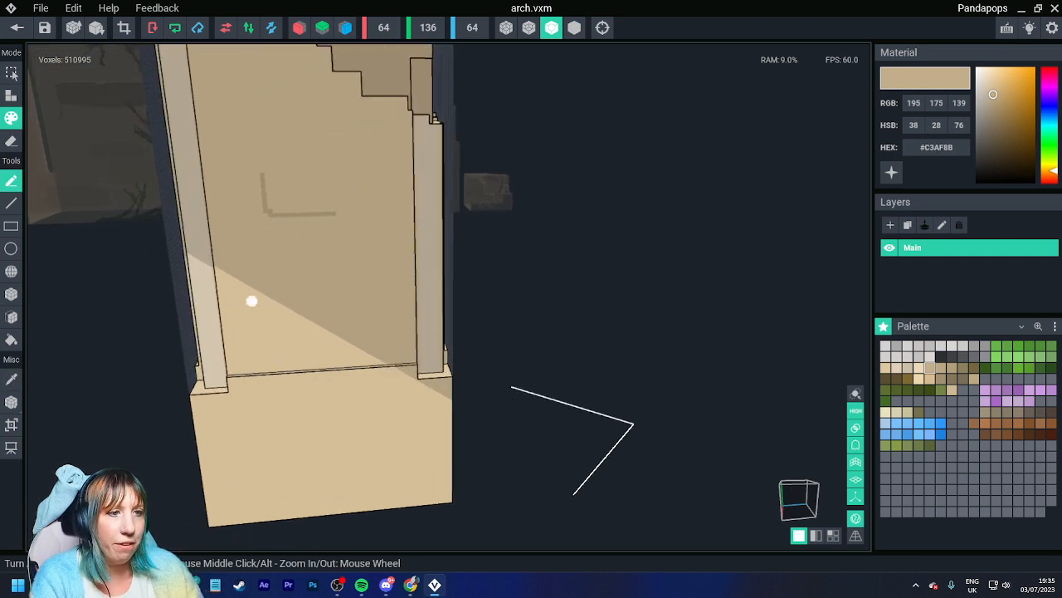
right_drag(252, 301, 227, 276)
middle_drag(312, 363, 280, 283)
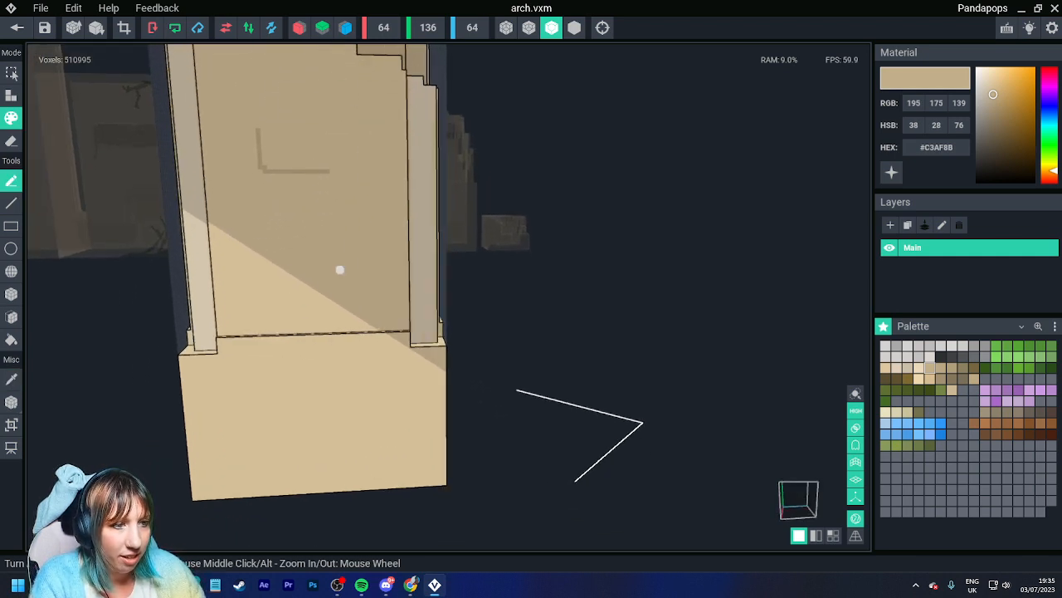
drag(369, 240, 318, 285)
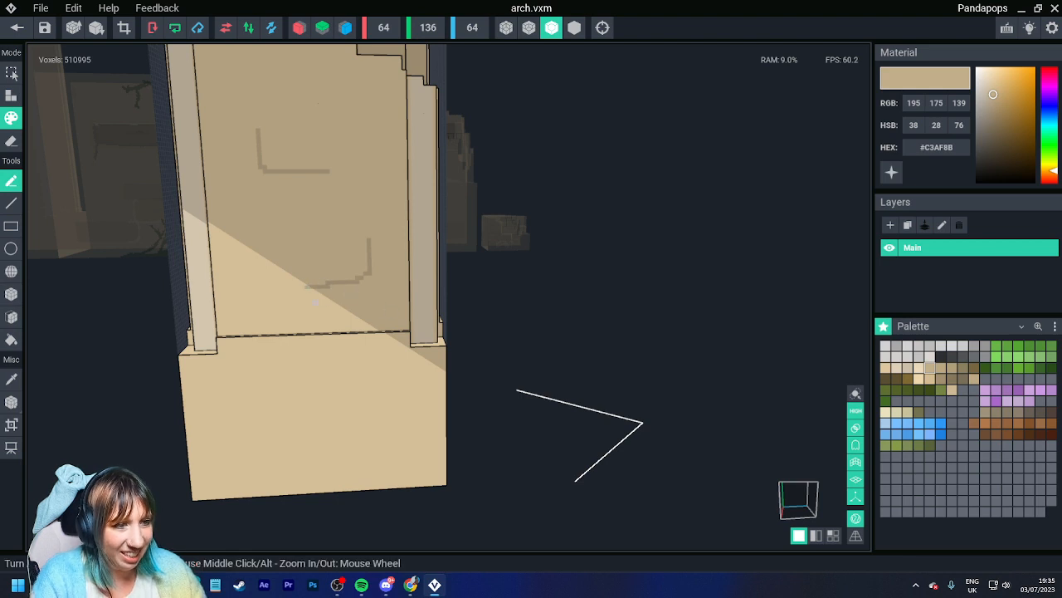
key(ctrl+z)
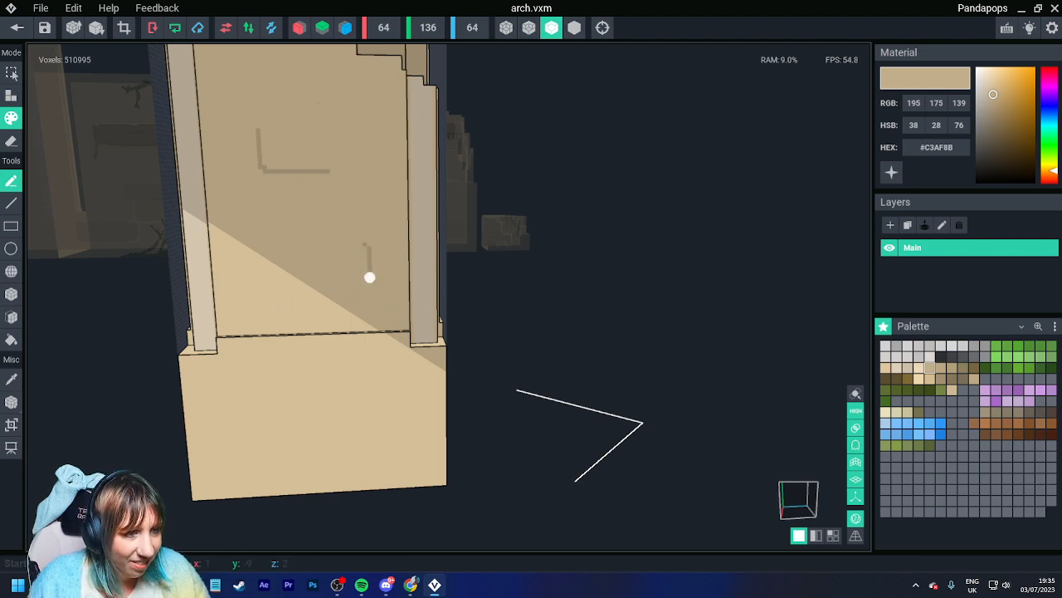
drag(369, 278, 303, 287)
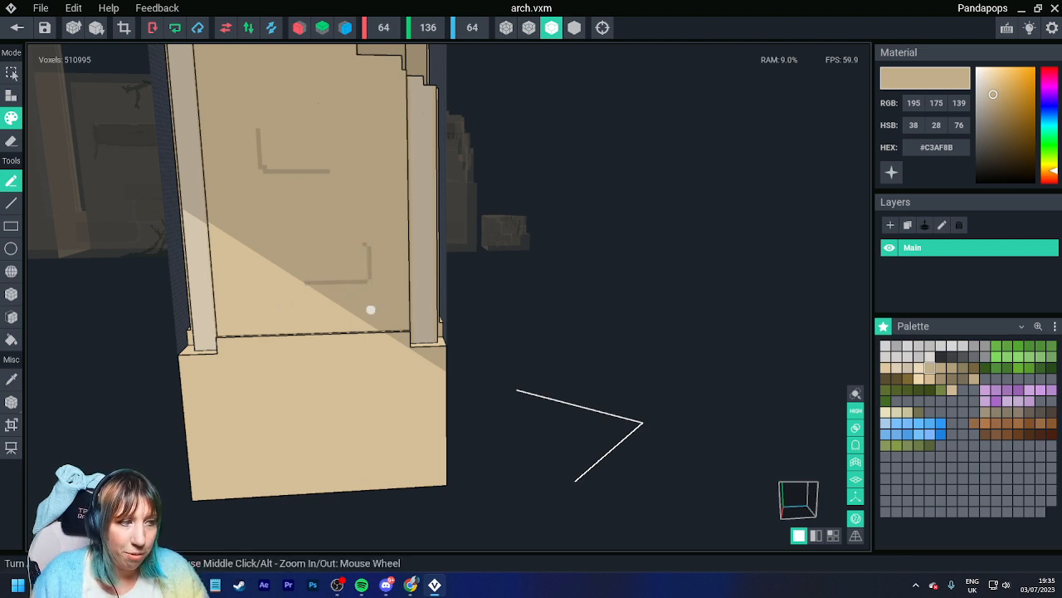
Step: Sample #D6BD91 and paint a rectangular brick below the curved crack on the pillar face with the dark weathered brick
right_drag(244, 272, 329, 237)
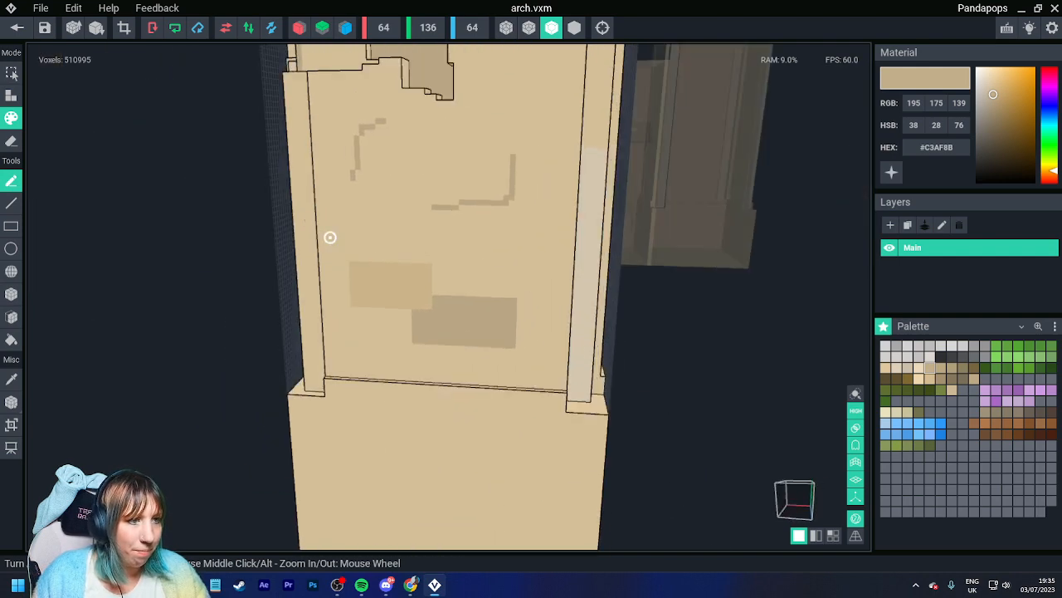
scroll(353, 253, down, 4)
scroll(395, 279, up, 3)
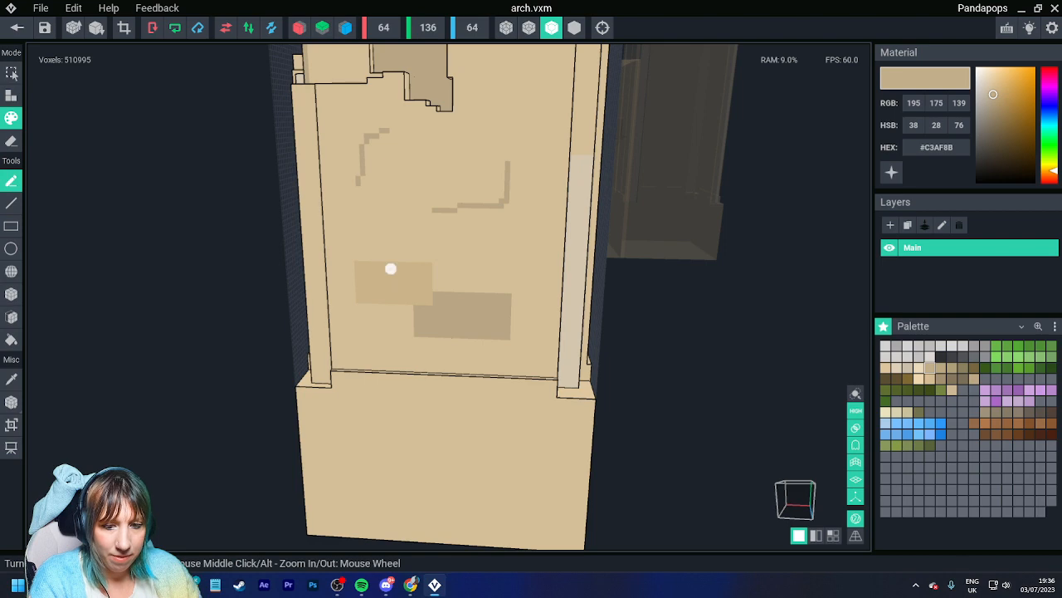
right_drag(390, 268, 507, 283)
key(i)
drag(562, 304, 630, 332)
key(b)
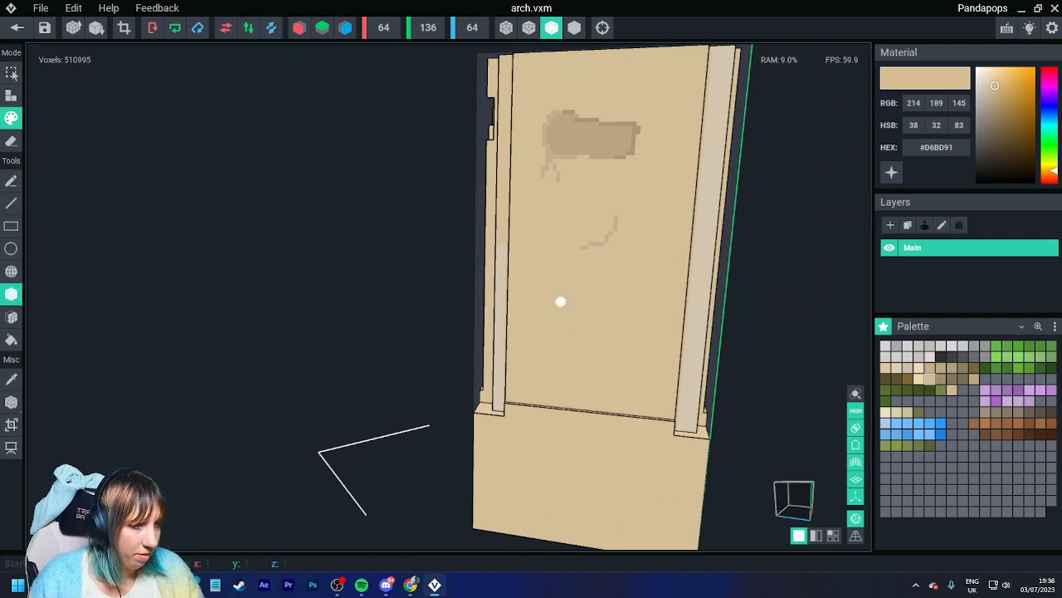
drag(559, 300, 629, 330)
right_drag(626, 330, 553, 341)
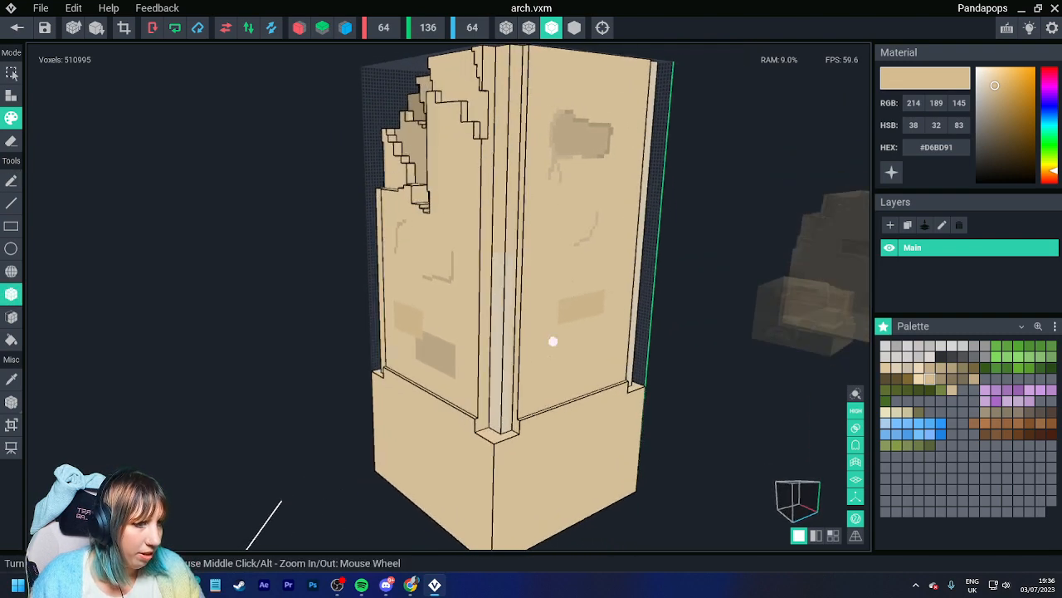
Step: Sample #C3AF8B from the darker brick and paint a shadow strip along the lower edge of the new rectangular brick
key(i)
click(434, 353)
right_drag(434, 352, 523, 340)
scroll(540, 328, up, 3)
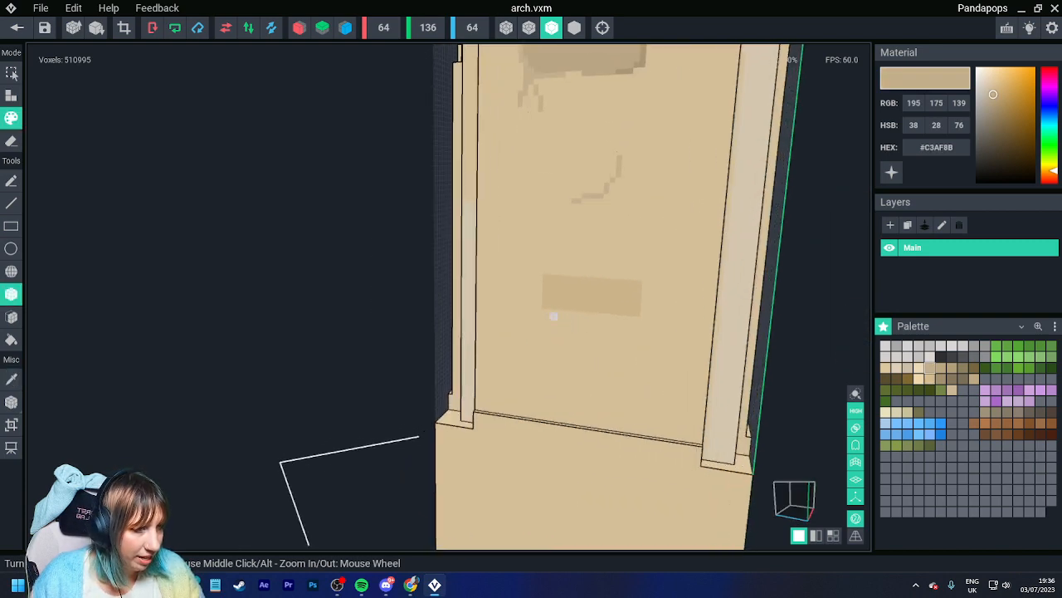
drag(545, 312, 636, 318)
scroll(573, 349, down, 1)
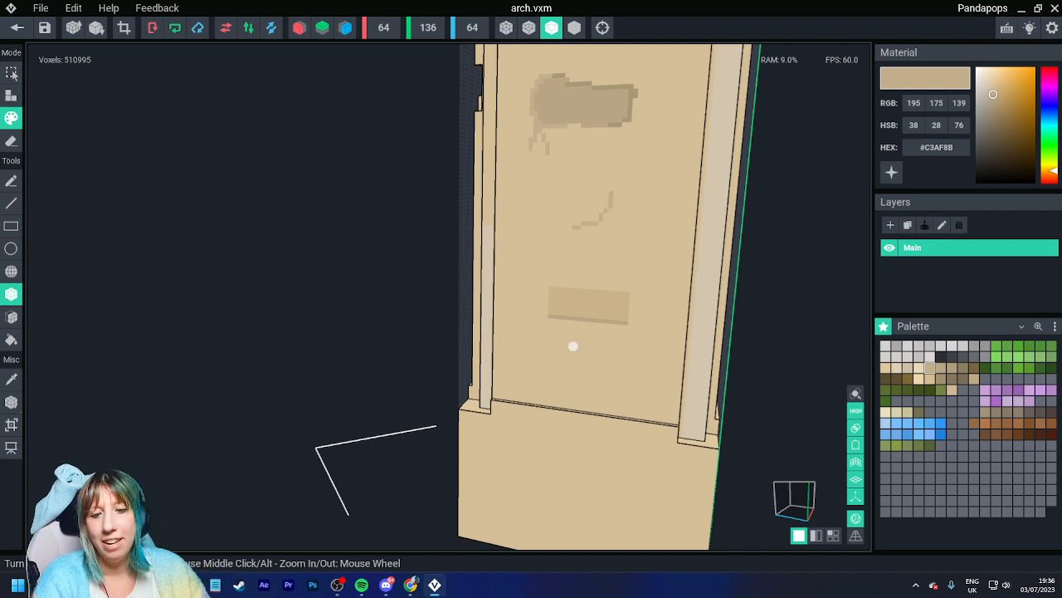
scroll(603, 362, down, 1)
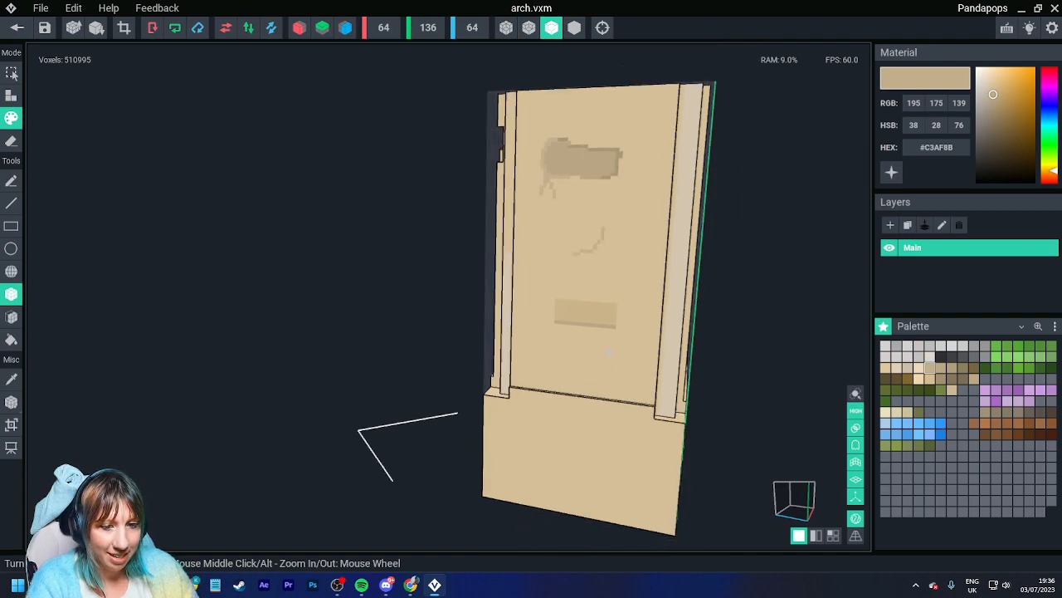
Step: Sample #D6BD91 and paint two small irregular weathering patches above and below the overlapping bricks on the mostly shadowed pillar face
right_drag(611, 352, 374, 353)
scroll(591, 322, up, 3)
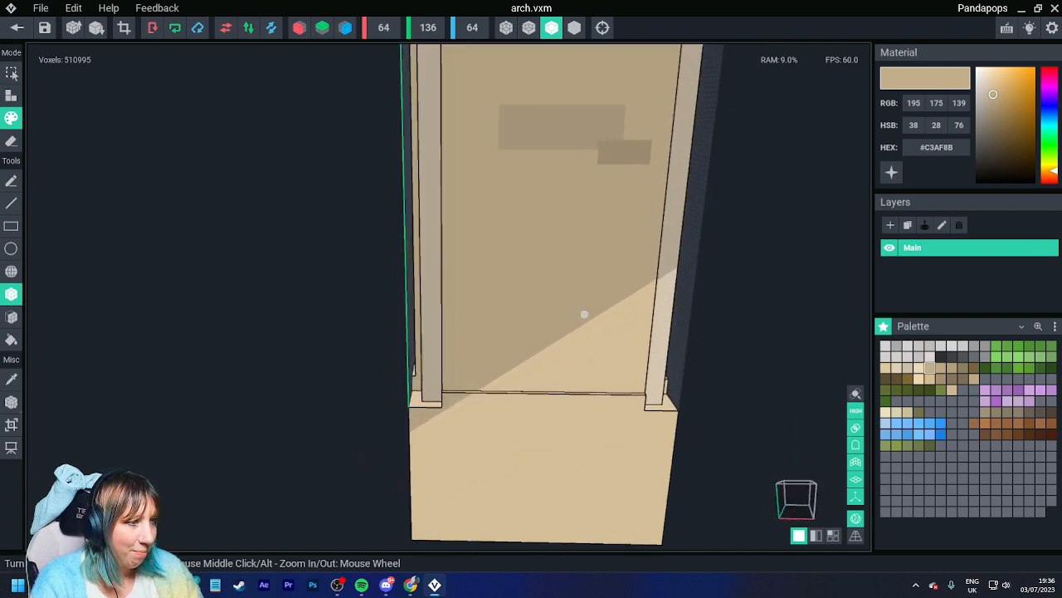
mouse_move(584, 313)
right_down()
mouse_move(562, 351)
mouse_move(462, 334)
right_up()
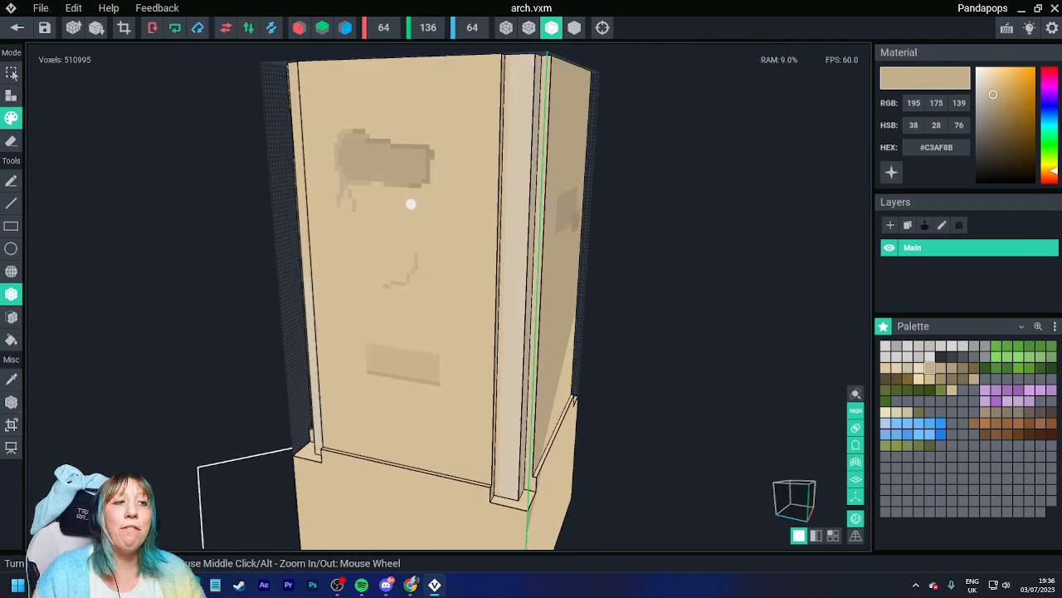
mouse_move(411, 204)
right_down()
mouse_move(481, 268)
mouse_move(427, 339)
mouse_move(246, 390)
mouse_move(513, 354)
mouse_move(458, 347)
mouse_move(470, 351)
mouse_move(462, 373)
right_up()
key(i)
click(249, 388)
key(b)
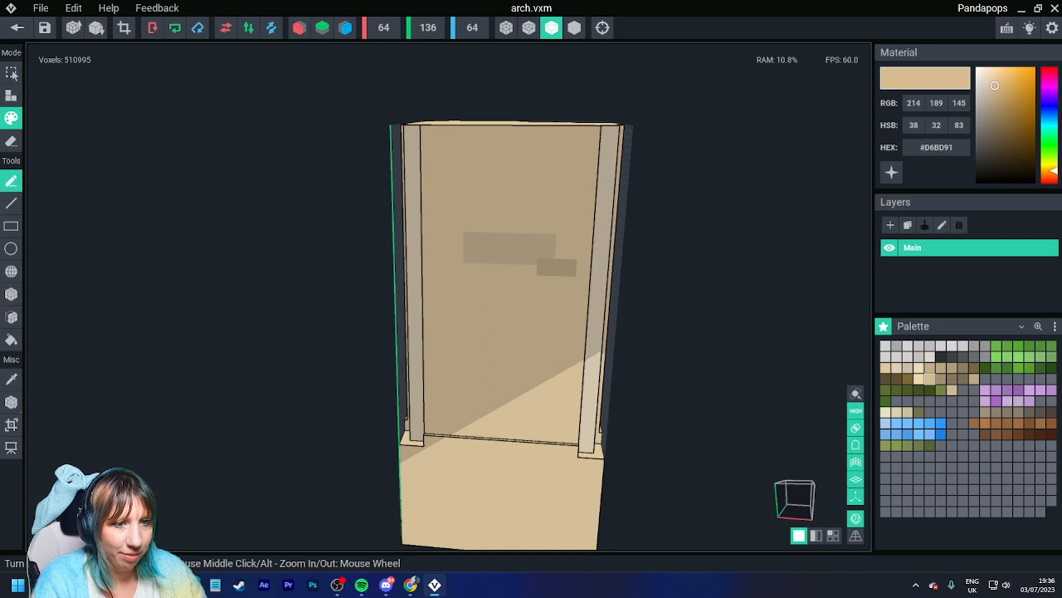
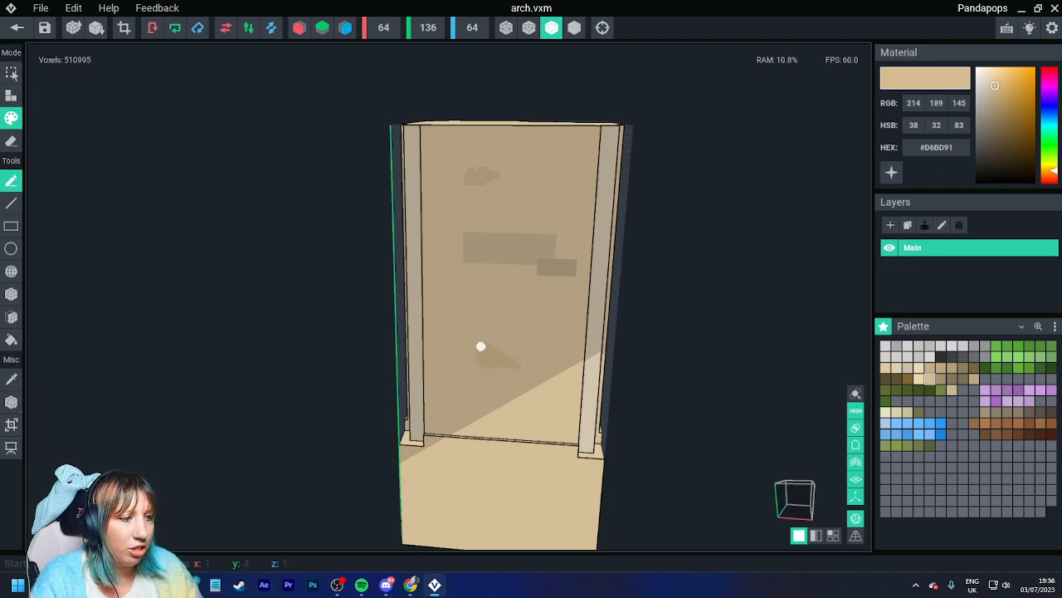
Step: Choose #C3AF8B and paint small weathering marks along the lower stepped edges of the pillar's broken section
right_drag(534, 373, 365, 382)
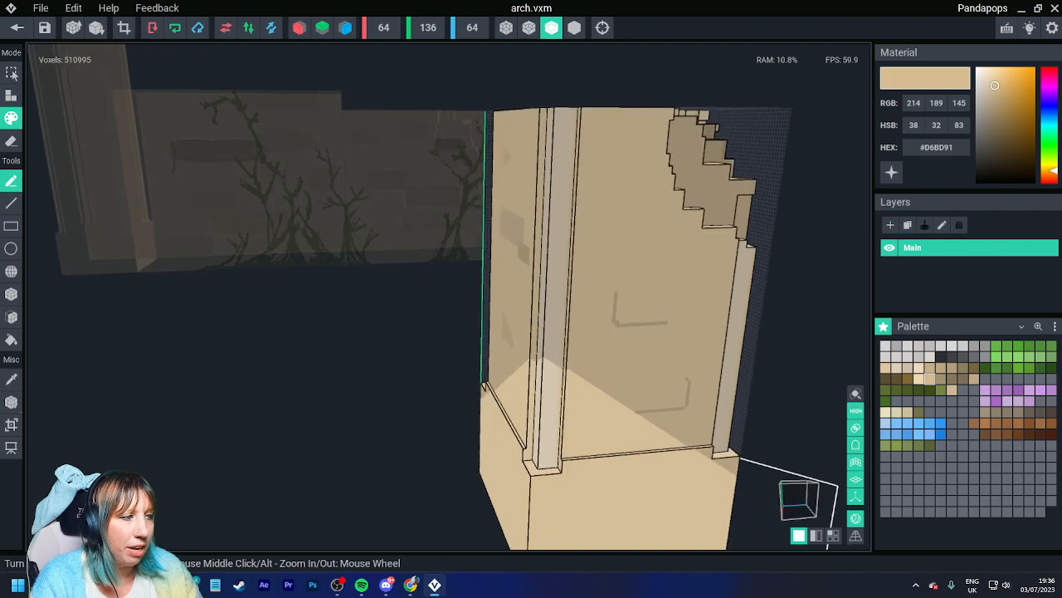
middle_drag(674, 415, 565, 382)
right_drag(565, 373, 538, 368)
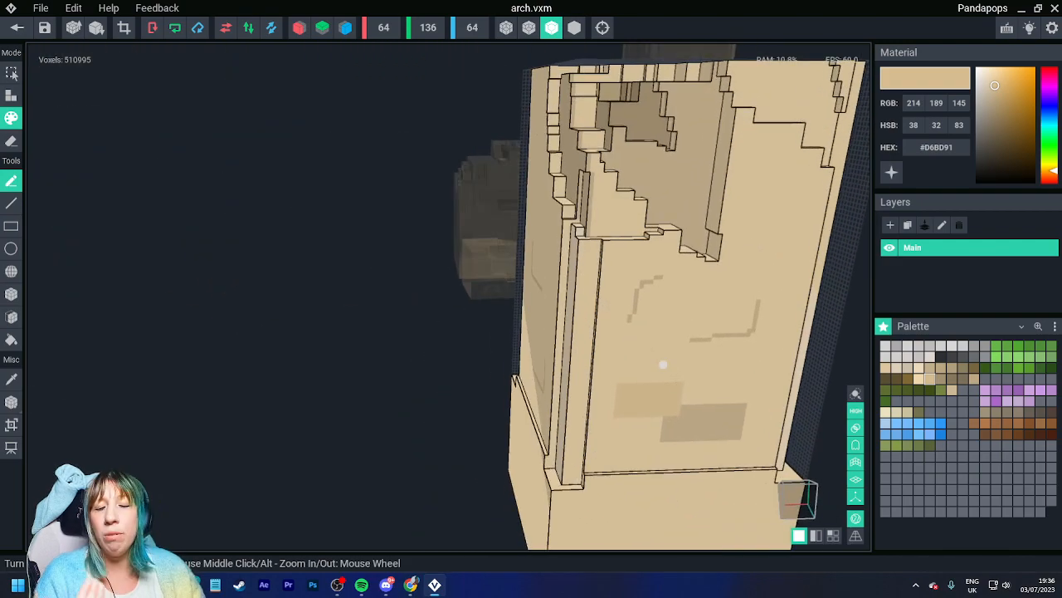
mouse_move(616, 316)
right_down()
mouse_move(656, 306)
mouse_move(605, 292)
mouse_move(686, 329)
mouse_move(730, 332)
right_up()
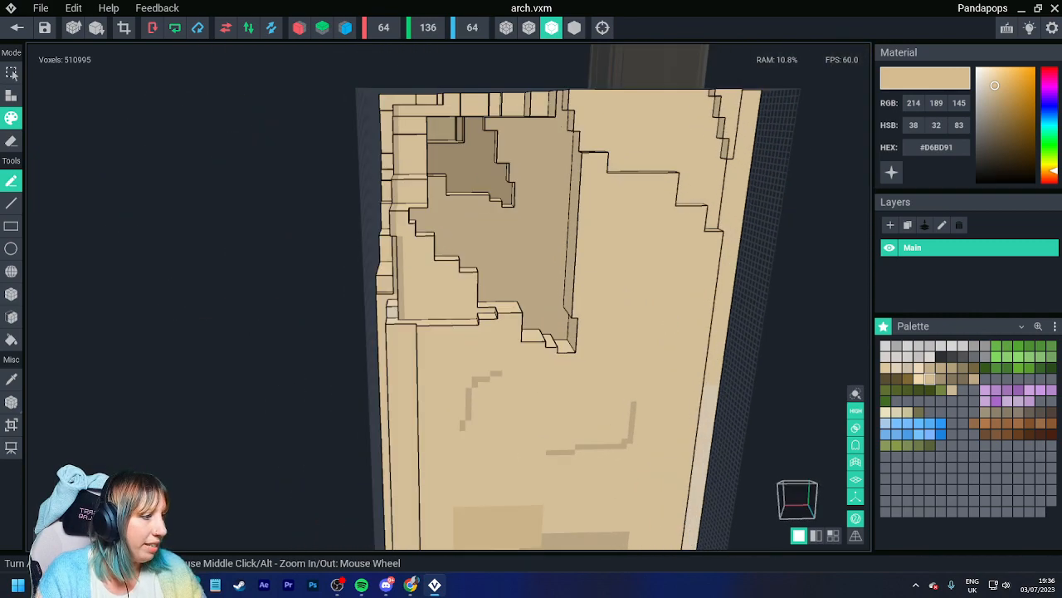
click(929, 367)
right_drag(594, 314, 564, 316)
drag(513, 313, 519, 342)
right_drag(523, 348, 580, 209)
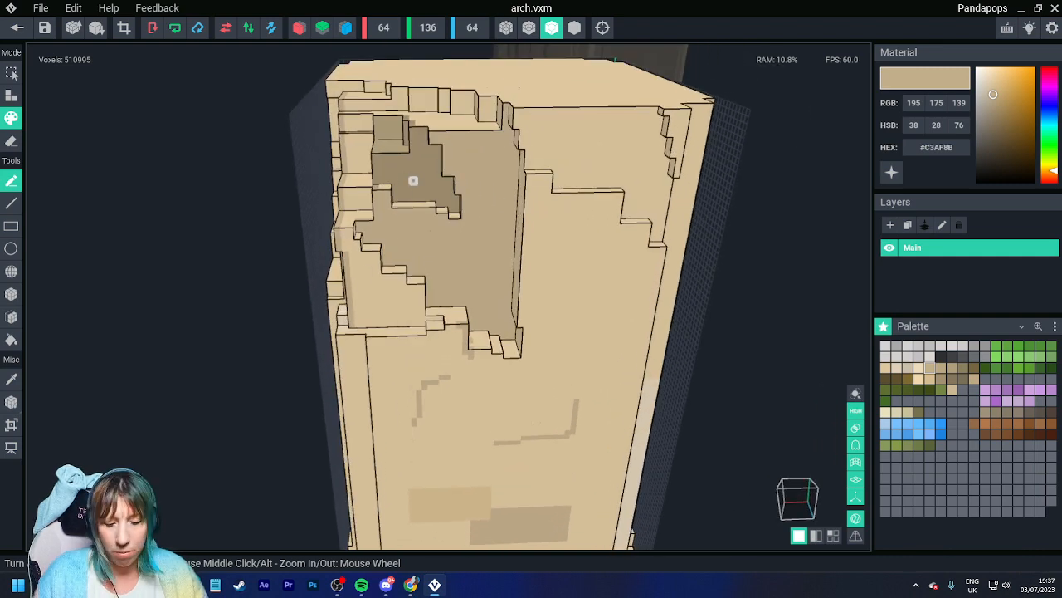
Step: Sample #A29070 from the dark inner recess and fill the remaining recessed faces along the pillar's broken upper edge with the face tool
alt+click(420, 174)
click(11, 317)
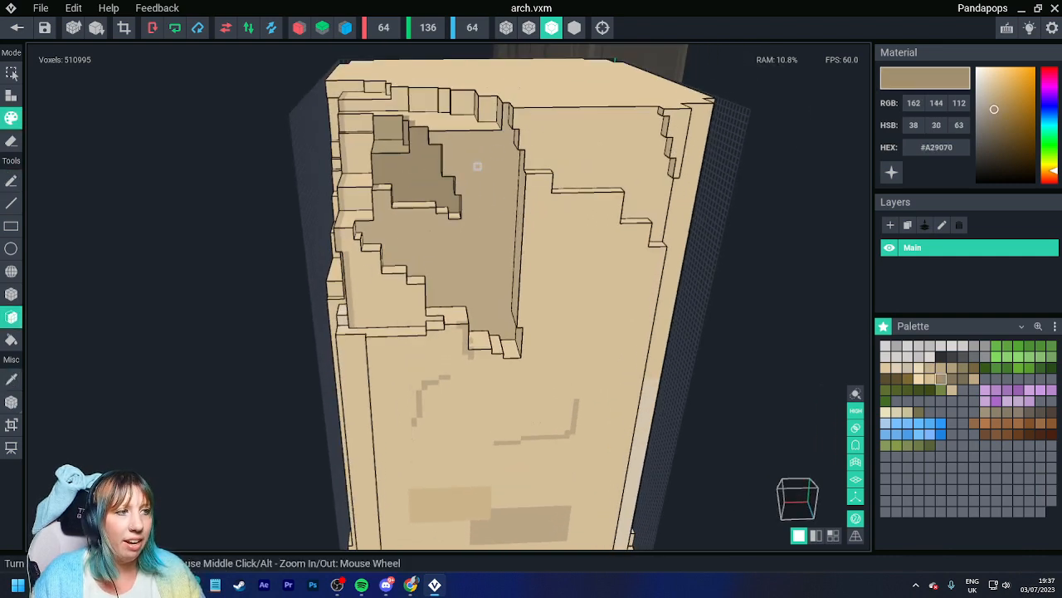
click(576, 152)
right_drag(574, 165, 420, 164)
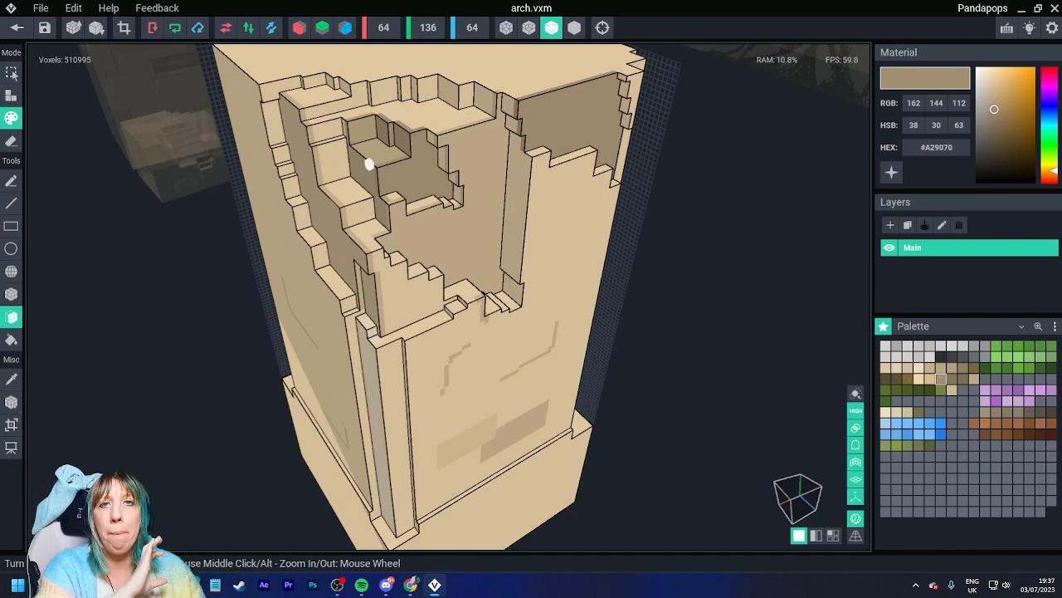
click(415, 118)
right_drag(445, 147, 405, 166)
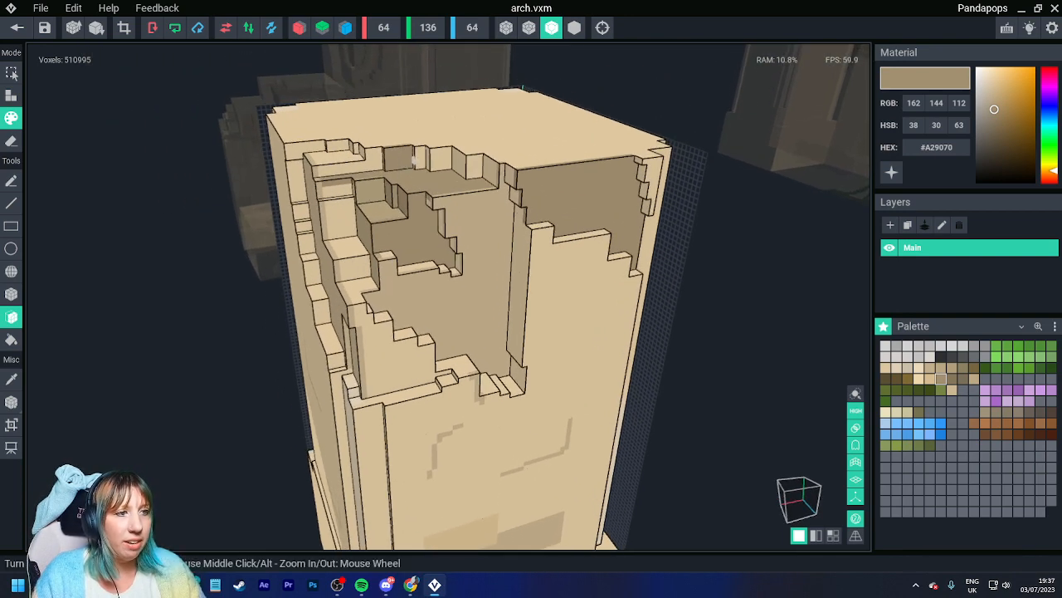
right_drag(474, 171, 434, 178)
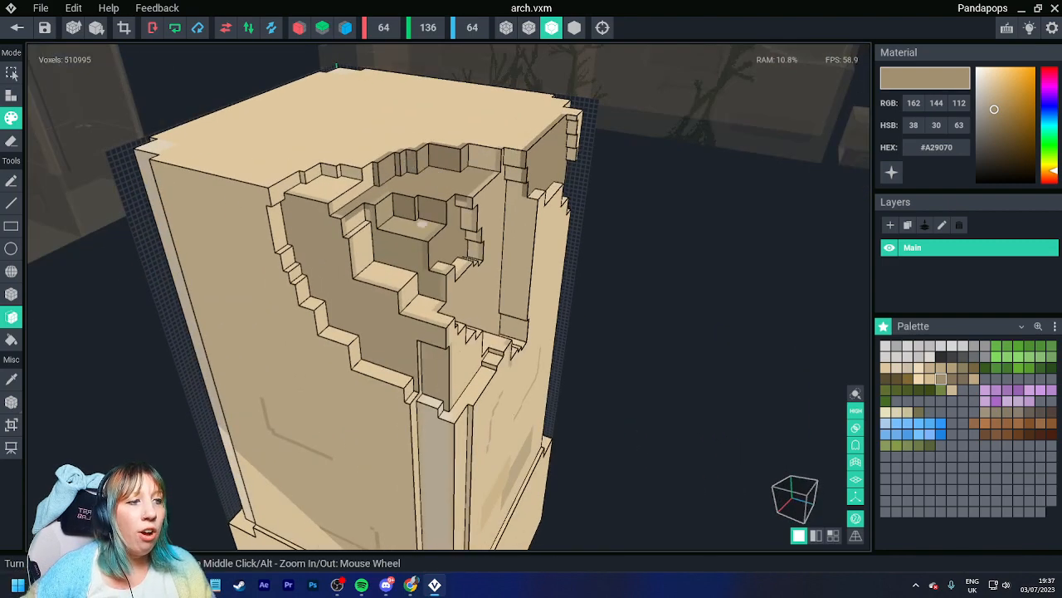
right_drag(421, 224, 428, 232)
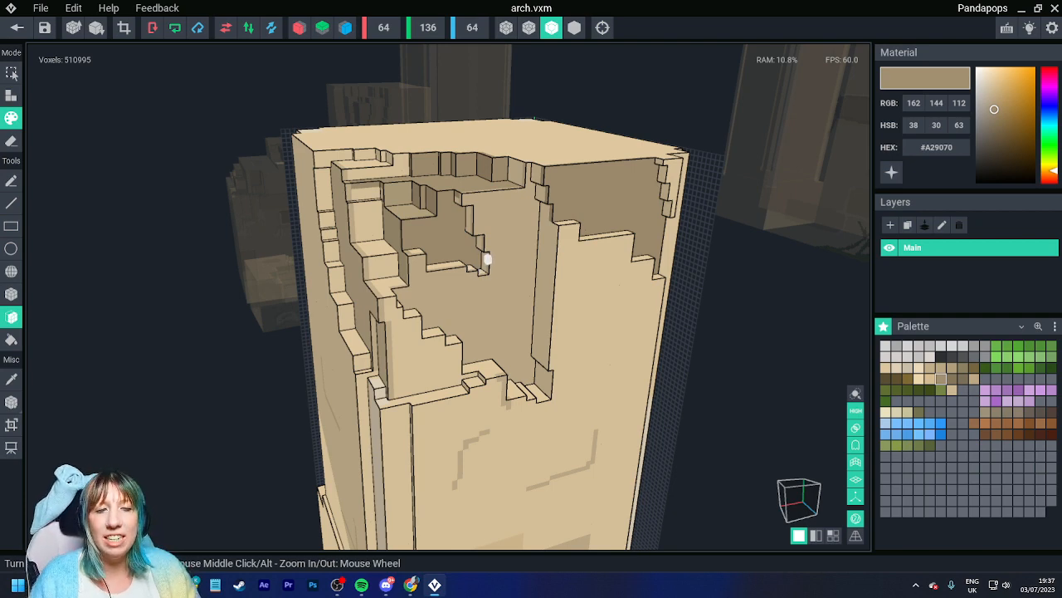
right_drag(486, 259, 498, 349)
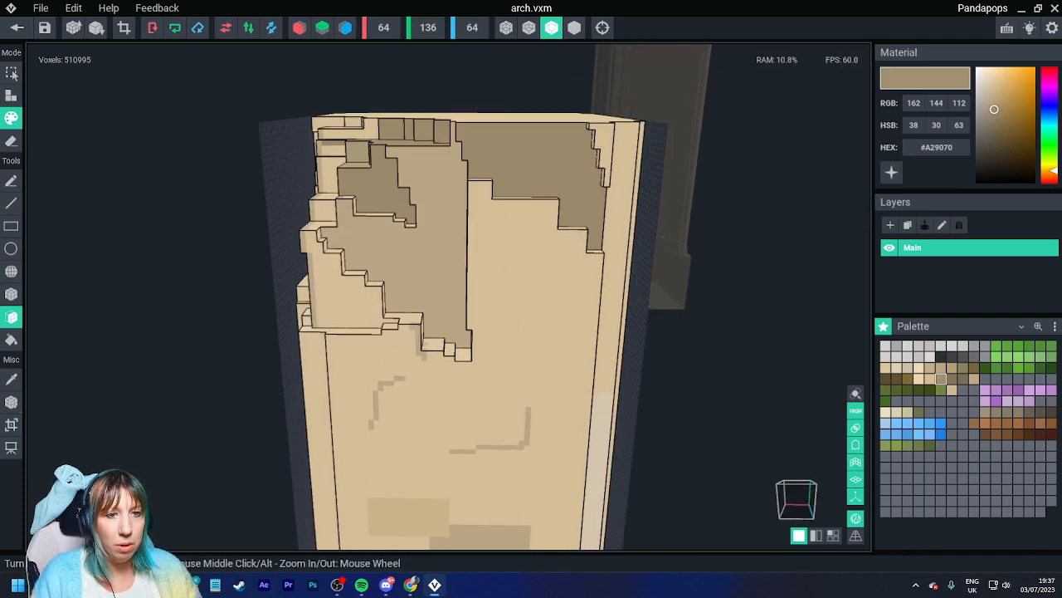
Step: Pencil scattered irregular #BBA881 patches across the large dark recessed face at the top of the pillar
click(11, 181)
right_drag(447, 290, 410, 270)
scroll(416, 254, up, 5)
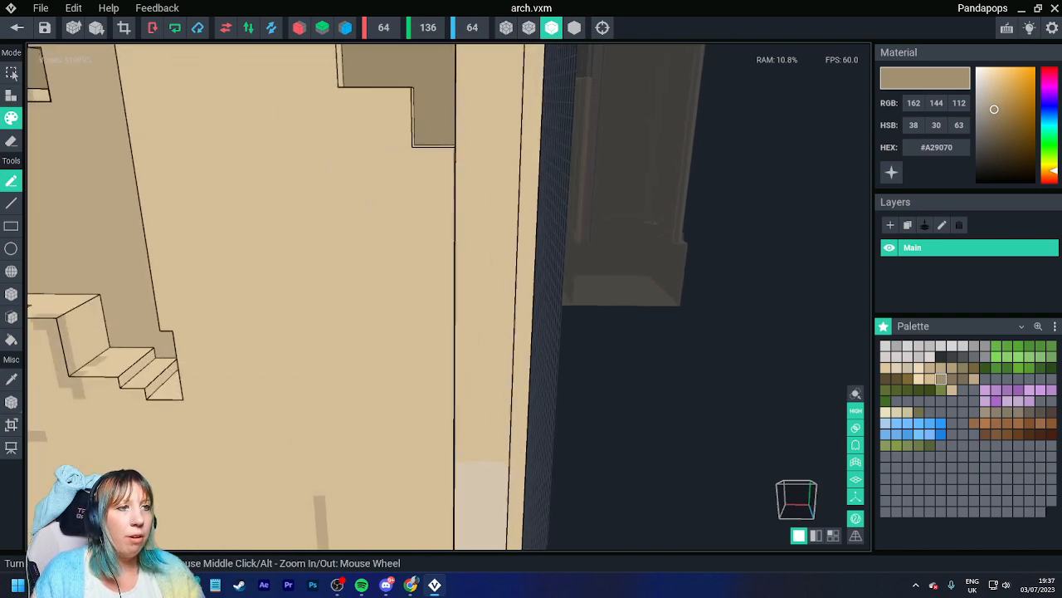
middle_drag(387, 163, 399, 230)
scroll(378, 251, up, 4)
middle_drag(306, 219, 339, 252)
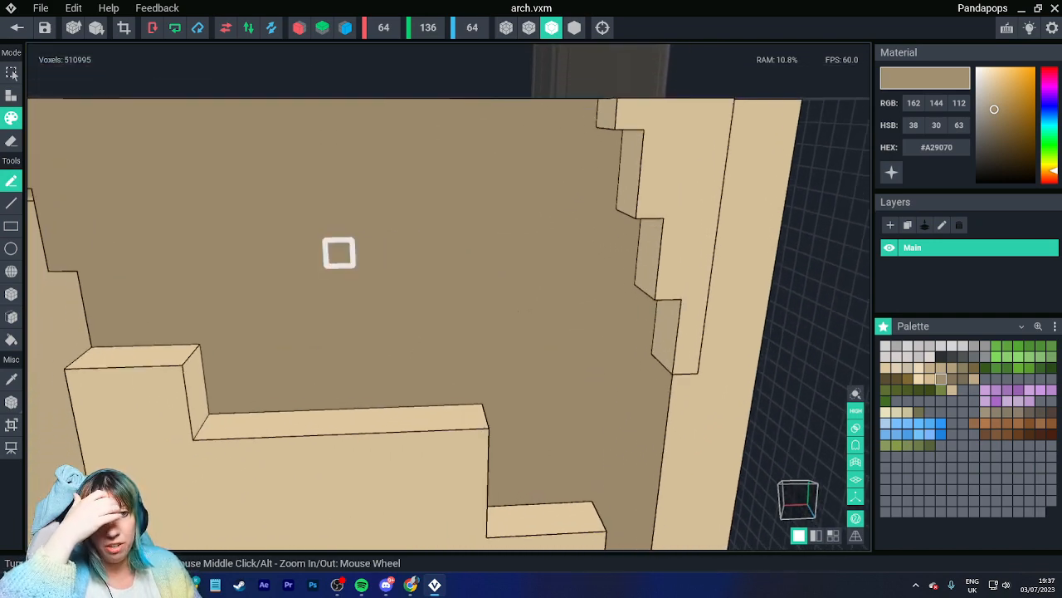
scroll(360, 255, up, 1)
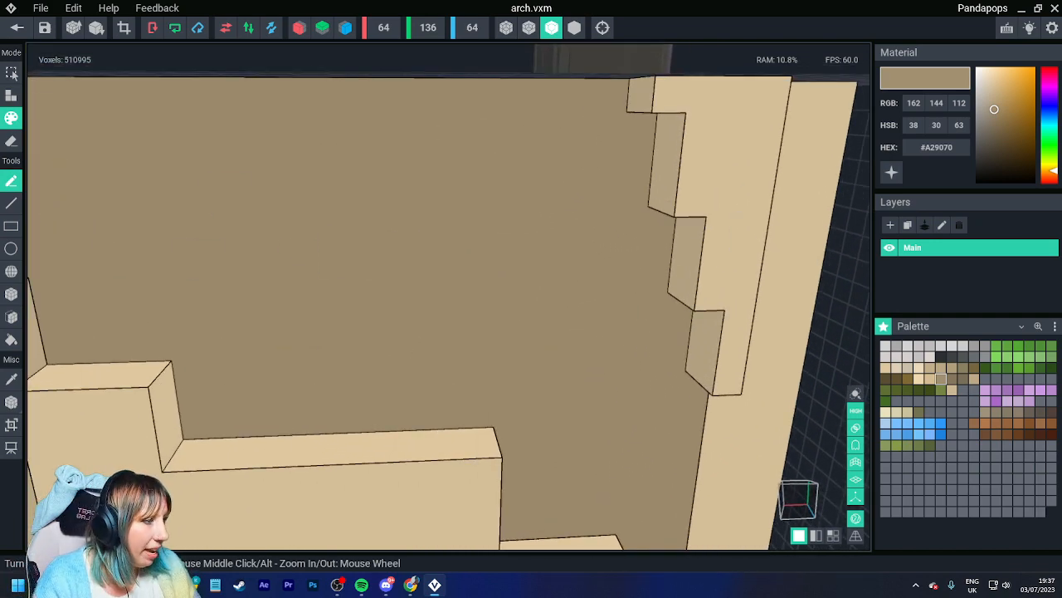
click(941, 367)
mouse_move(482, 283)
mouse_down()
mouse_move(453, 283)
mouse_move(482, 311)
mouse_up()
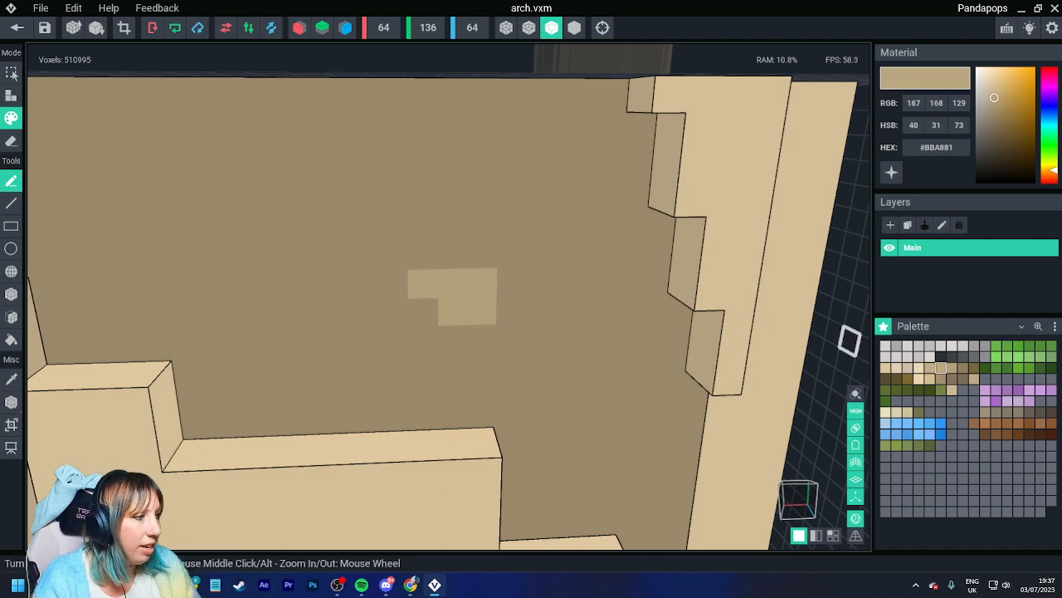
drag(207, 162, 157, 161)
drag(486, 128, 545, 161)
drag(639, 282, 590, 360)
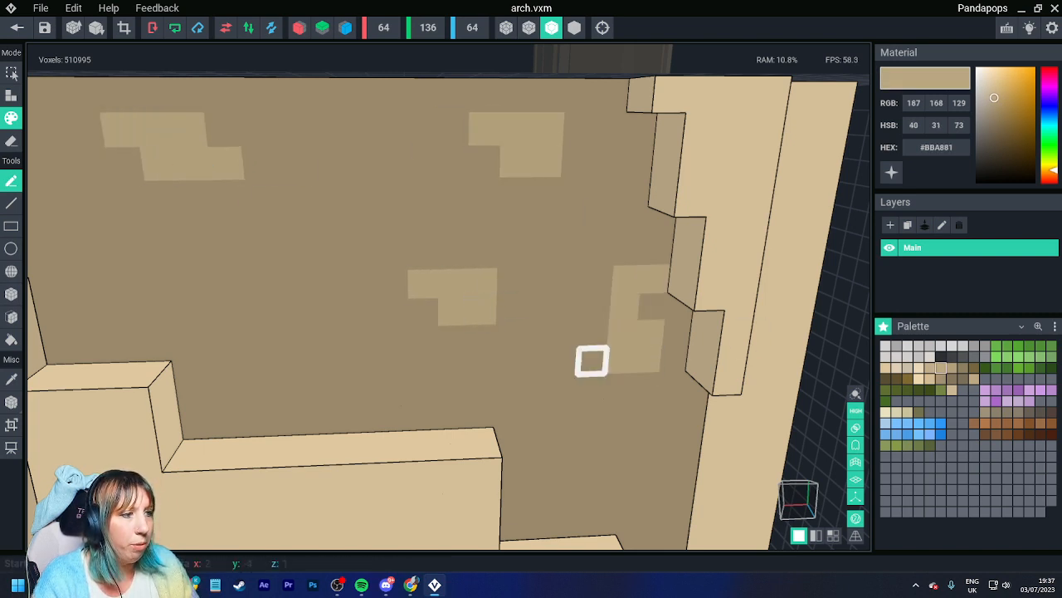
drag(307, 369, 252, 398)
drag(174, 260, 107, 260)
mouse_move(295, 195)
mouse_down()
mouse_move(359, 225)
mouse_move(452, 391)
mouse_move(480, 415)
mouse_up()
mouse_move(588, 411)
mouse_down()
mouse_move(613, 434)
mouse_move(556, 481)
mouse_move(585, 459)
mouse_up()
drag(571, 254, 574, 191)
middle_drag(357, 157, 437, 244)
mouse_move(386, 207)
mouse_down()
mouse_move(355, 208)
mouse_move(415, 236)
mouse_up()
Step: Add #B1A07C patches between the lighter ones on the dark recessed face for a mid-tone stone texture
click(952, 368)
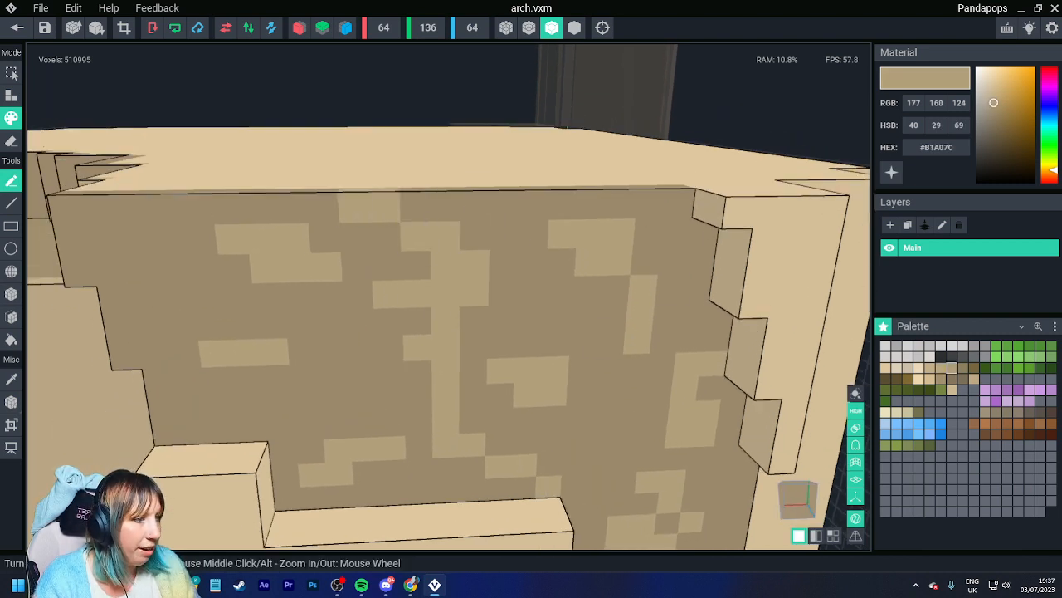
drag(558, 317, 473, 371)
mouse_move(275, 377)
mouse_down()
mouse_move(333, 376)
mouse_move(278, 403)
mouse_move(144, 299)
mouse_move(389, 348)
mouse_up()
mouse_move(561, 263)
mouse_down()
mouse_move(664, 340)
mouse_move(673, 258)
mouse_move(700, 258)
mouse_move(706, 412)
mouse_up()
right_drag(707, 411, 636, 356)
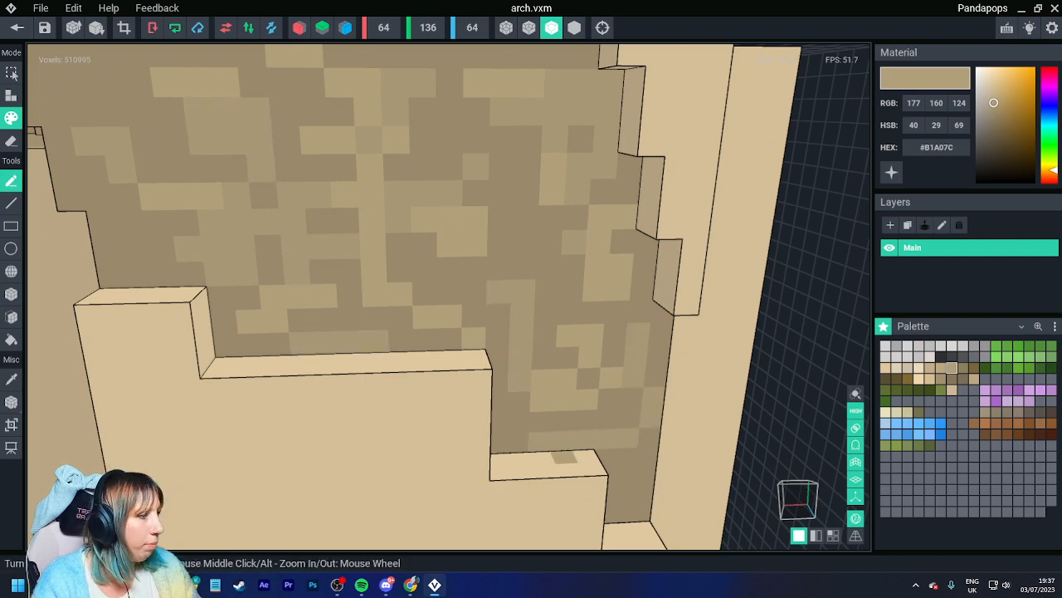
Step: Dot #8A805D greenish specks and short strips over the textured recess, including along its edges and stepped corners
alt+click(741, 354)
alt+click(474, 313)
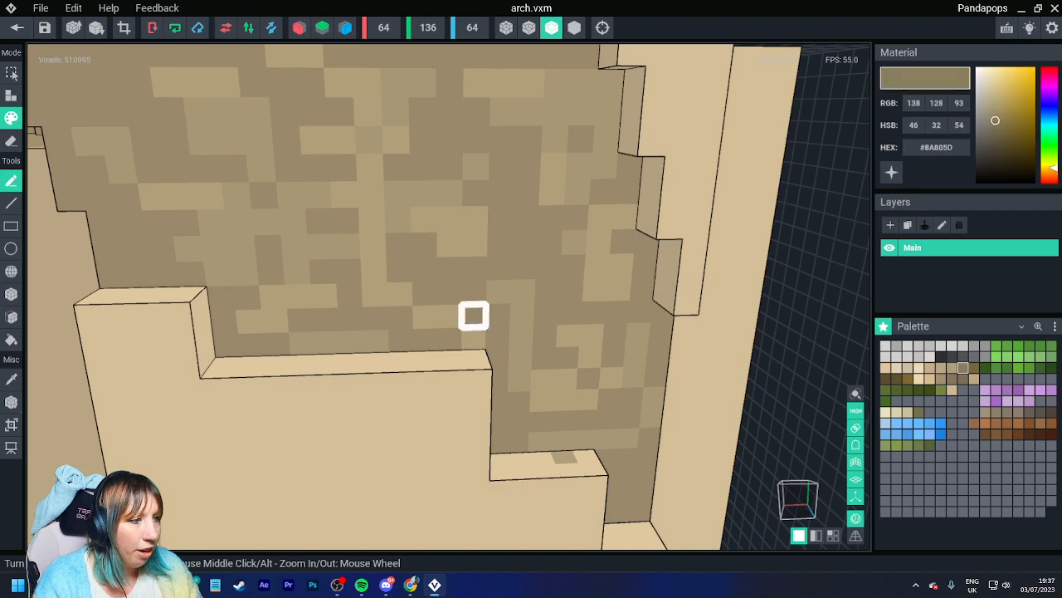
mouse_move(474, 313)
mouse_down()
mouse_move(448, 293)
mouse_move(351, 315)
mouse_up()
right_drag(351, 315, 263, 171)
click(259, 143)
click(205, 145)
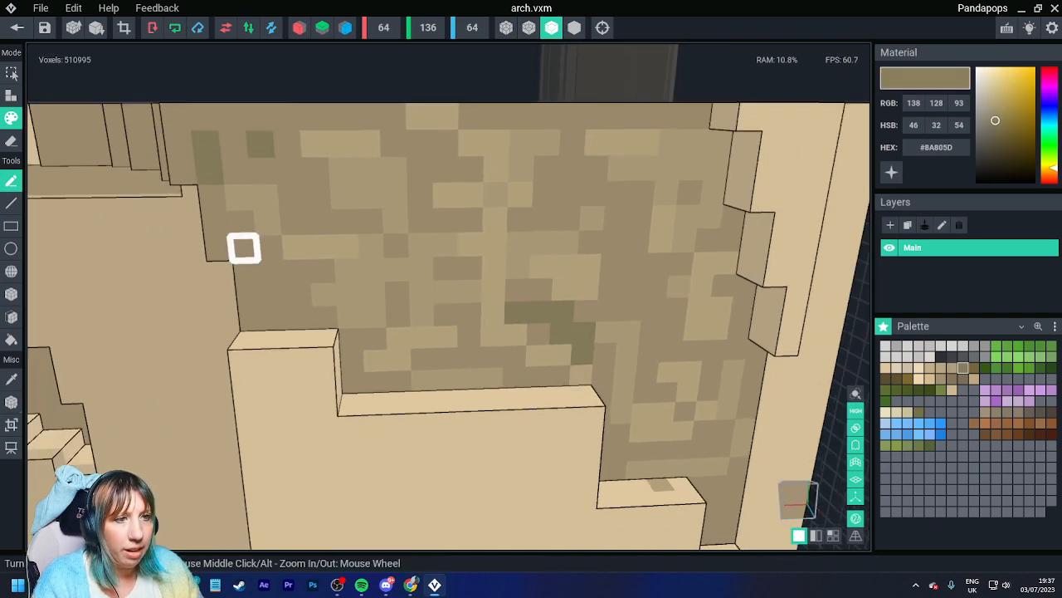
click(247, 266)
click(276, 318)
click(445, 169)
click(518, 218)
drag(546, 194, 545, 142)
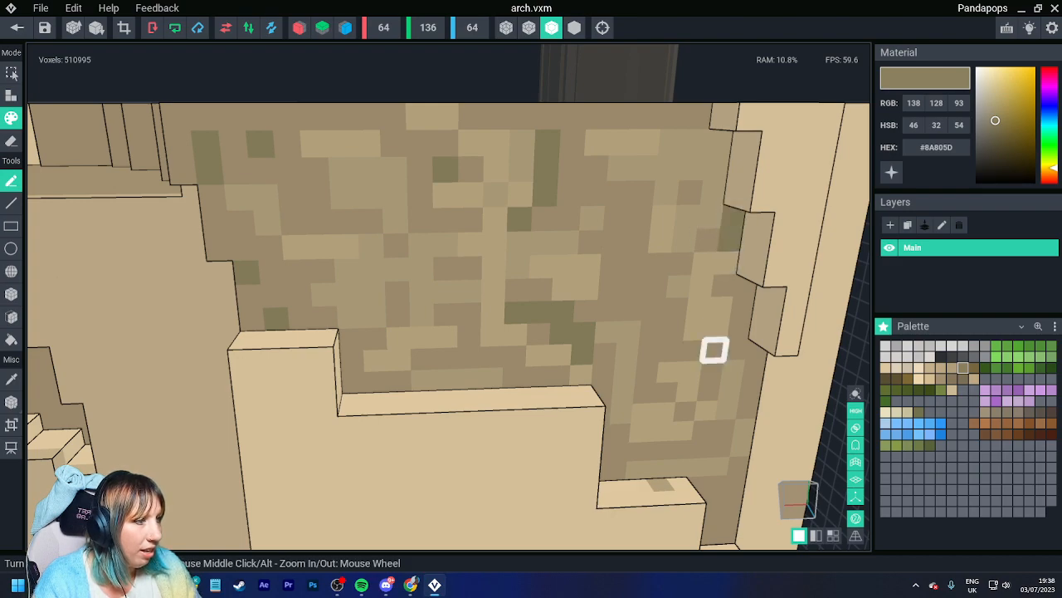
mouse_move(714, 349)
right_down()
mouse_move(736, 296)
mouse_move(682, 354)
right_up()
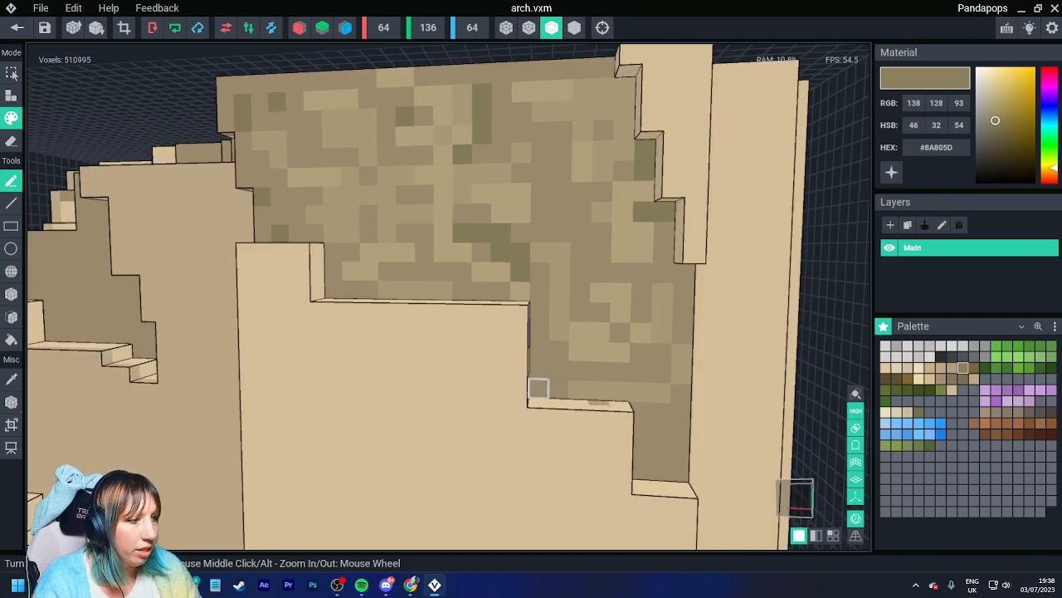
mouse_move(538, 387)
right_down()
mouse_move(520, 368)
mouse_move(541, 359)
right_up()
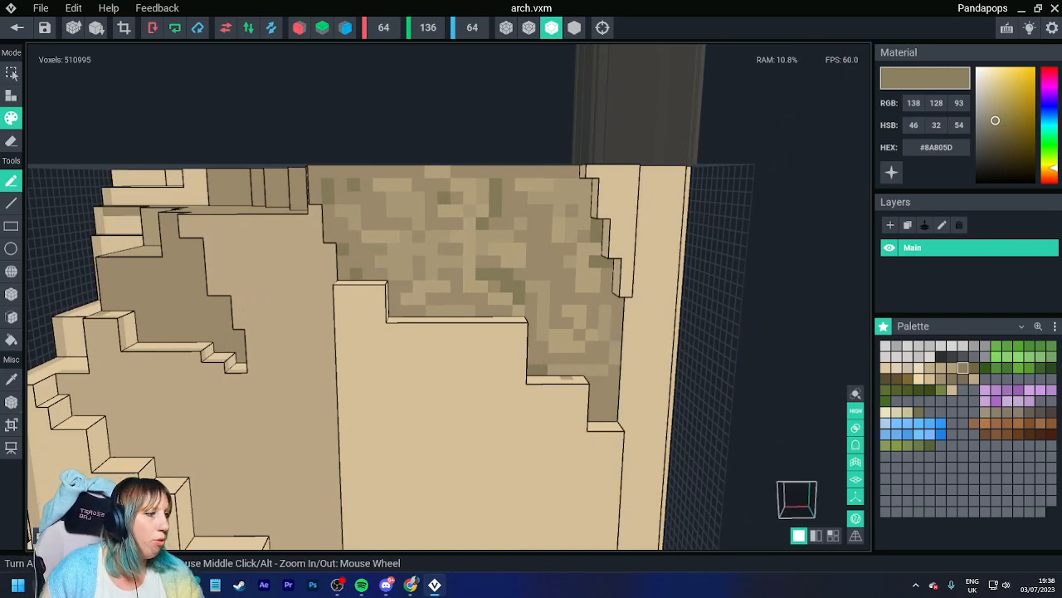
Step: Add a few #76663E brown specks along the lower stepped edge of the textured recess
drag(482, 308, 470, 297)
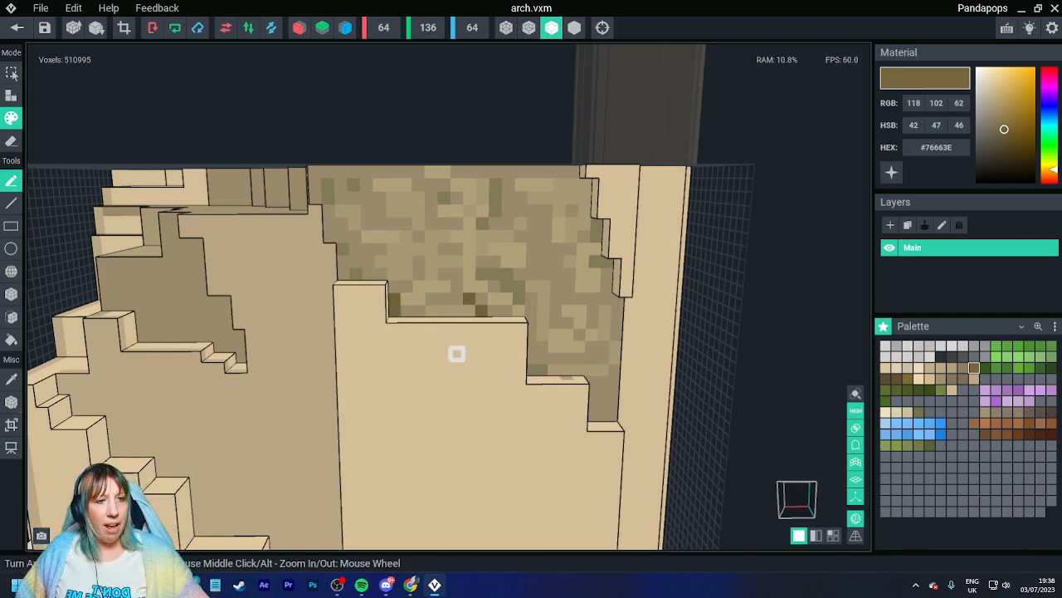
scroll(456, 354, up, 5)
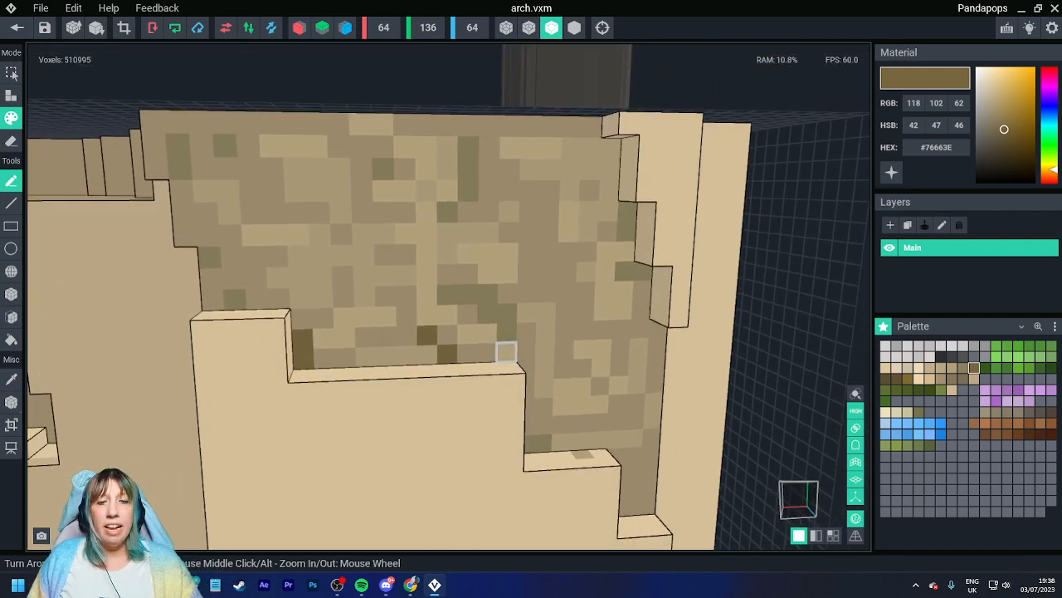
right_drag(486, 332, 522, 441)
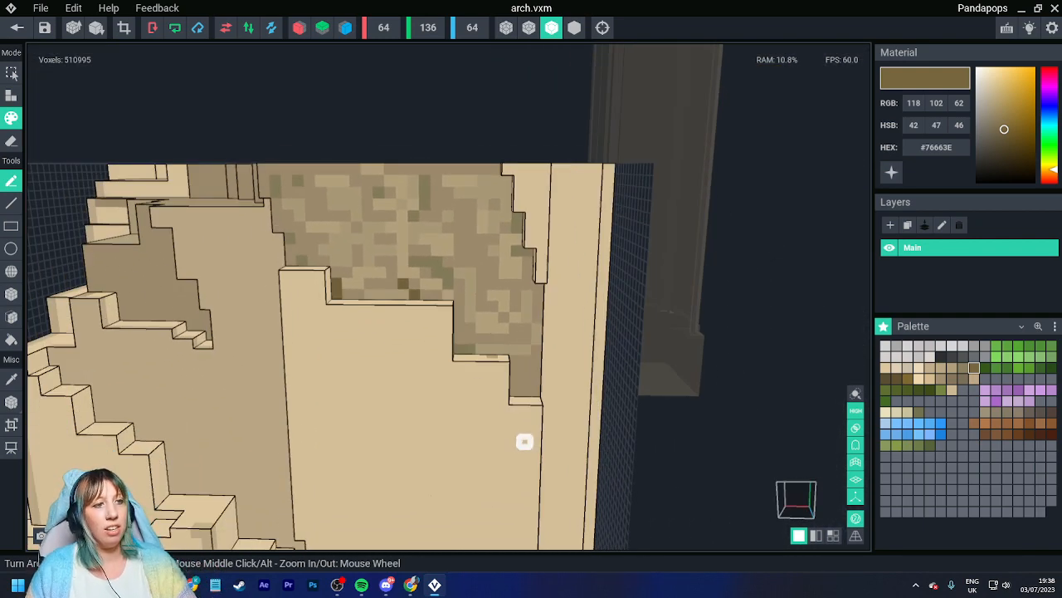
scroll(491, 441, down, 8)
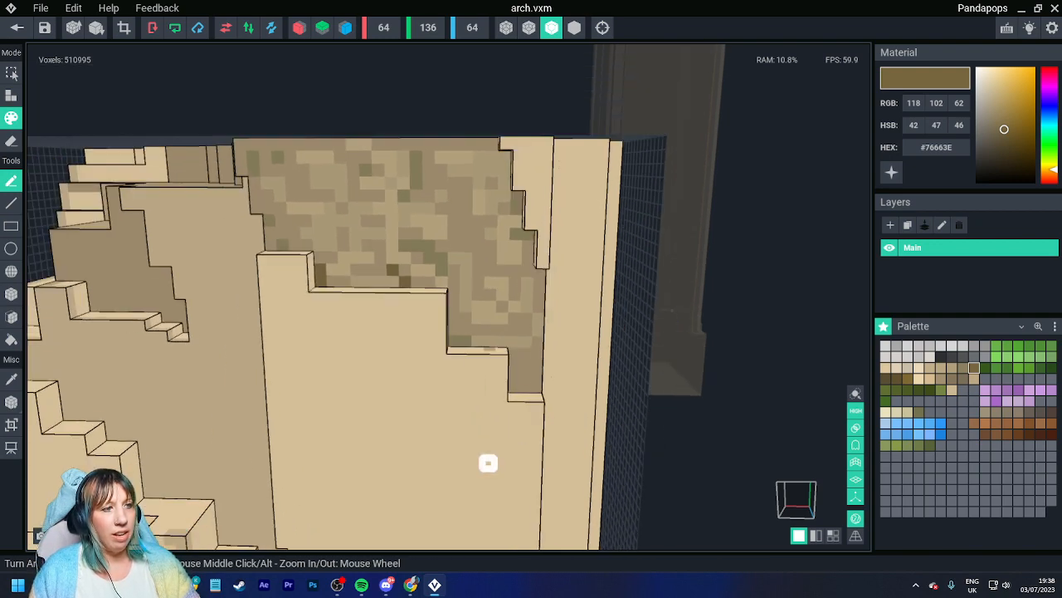
scroll(486, 455, down, 6)
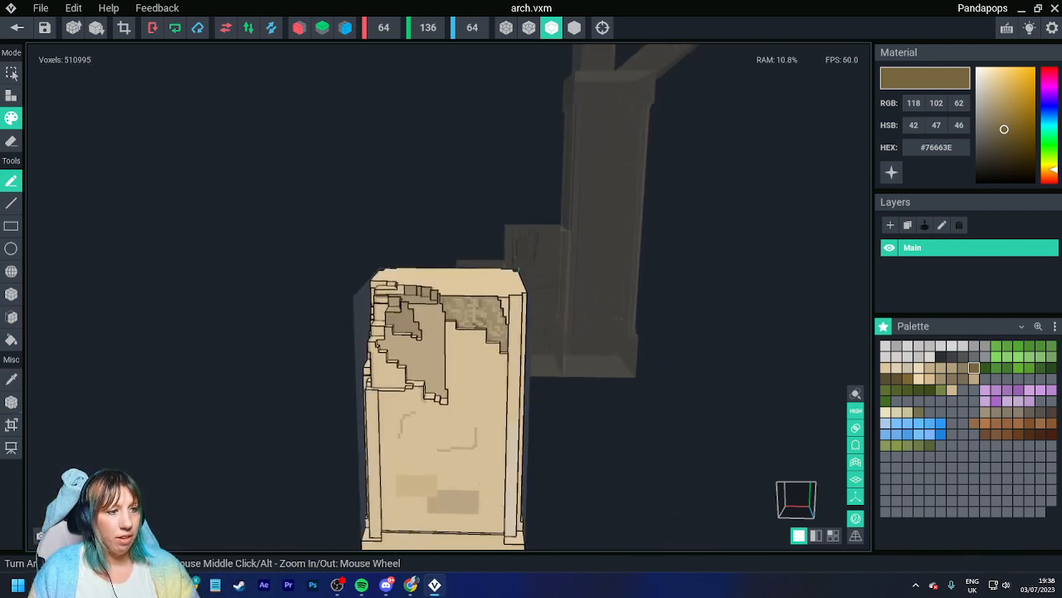
right_drag(493, 408, 490, 419)
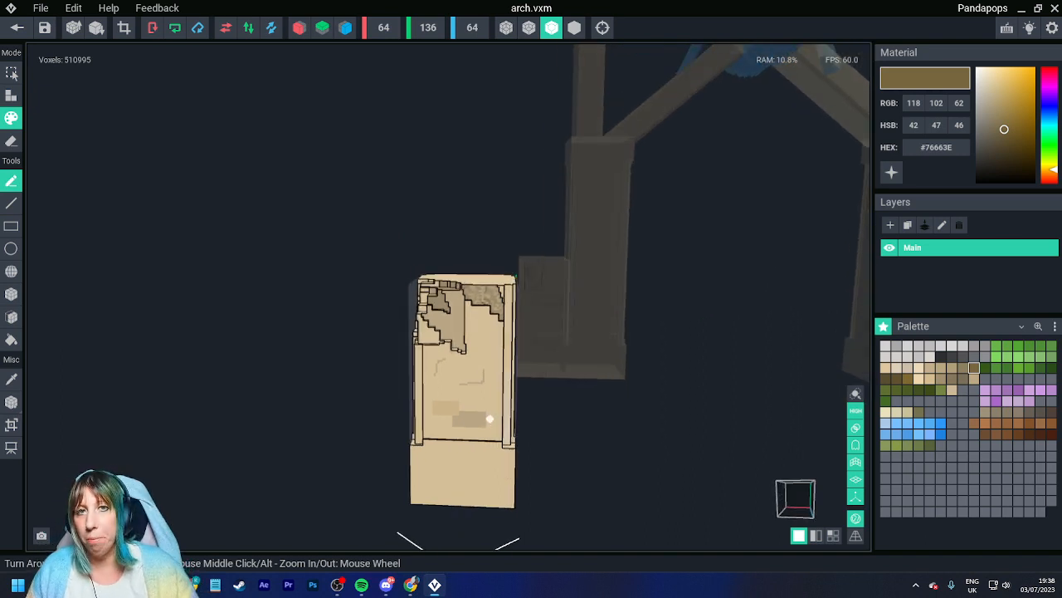
scroll(485, 326, up, 10)
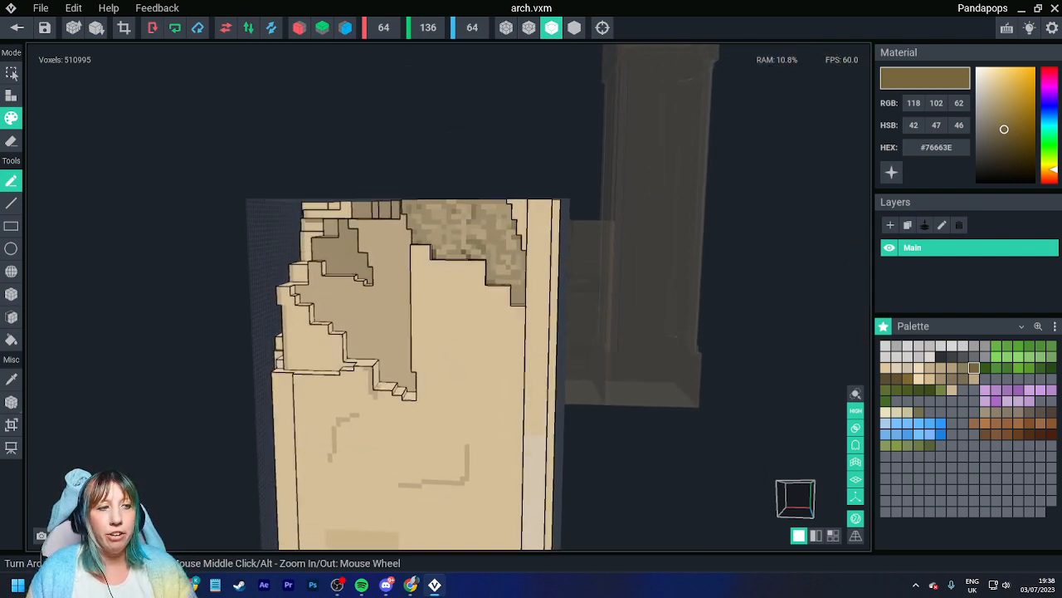
scroll(485, 326, up, 3)
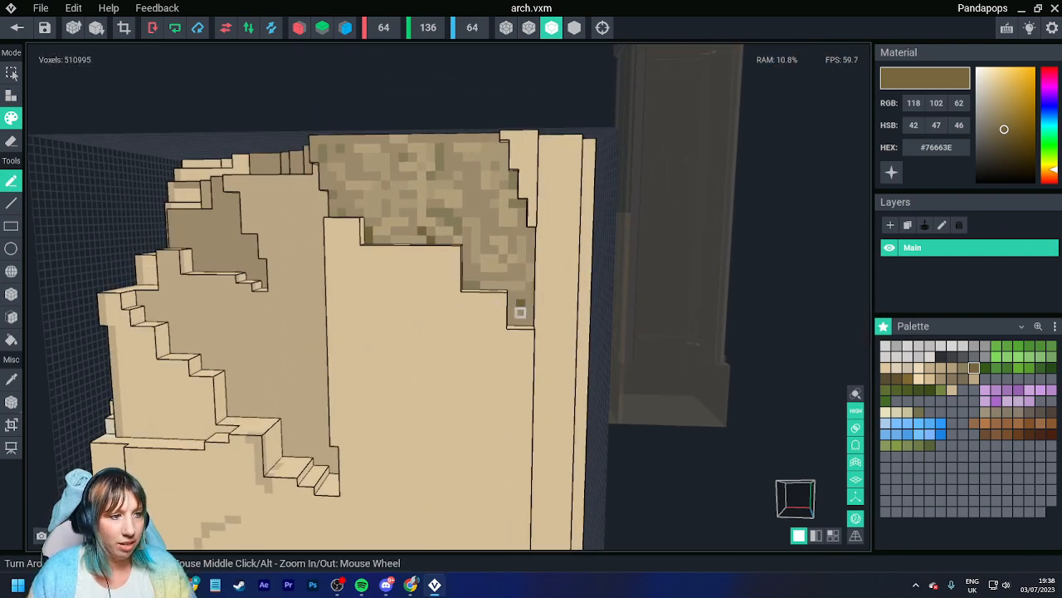
Step: Repaint the whole mottled recess at the top of the pillar with its plain #A29070 base colour
key(i)
click(520, 321)
scroll(474, 275, up, 4)
middle_drag(473, 275, 490, 415)
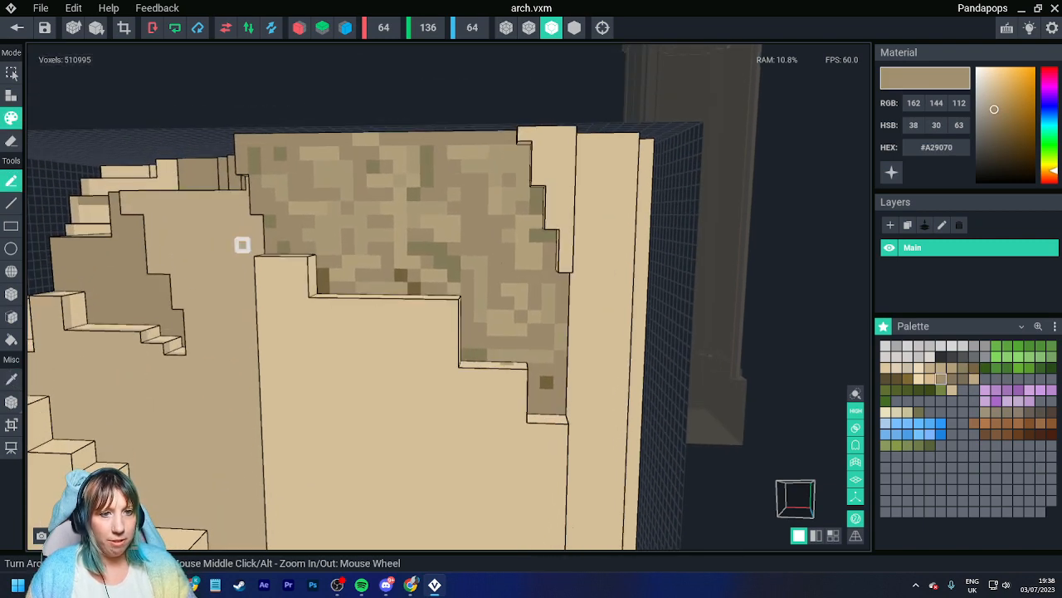
mouse_move(266, 151)
mouse_down()
mouse_move(413, 221)
mouse_move(505, 247)
mouse_move(495, 235)
mouse_move(387, 152)
mouse_move(336, 261)
mouse_move(387, 275)
mouse_move(427, 261)
mouse_move(494, 289)
mouse_move(493, 302)
mouse_move(476, 301)
mouse_move(479, 356)
mouse_move(547, 356)
mouse_move(493, 366)
mouse_up()
mouse_move(508, 276)
mouse_down()
mouse_move(559, 344)
mouse_move(534, 247)
mouse_move(522, 261)
mouse_move(550, 236)
mouse_move(536, 192)
mouse_move(521, 262)
mouse_up()
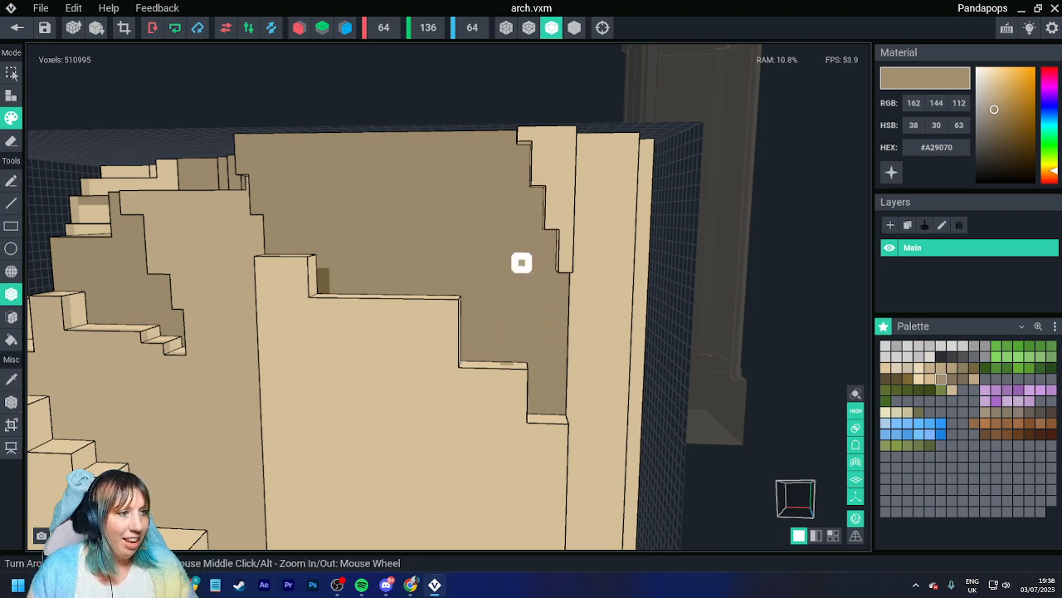
Step: Pencil stepped #76663E shadows into the recess's lower corners and down along its jagged broken edge
alt+click(322, 287)
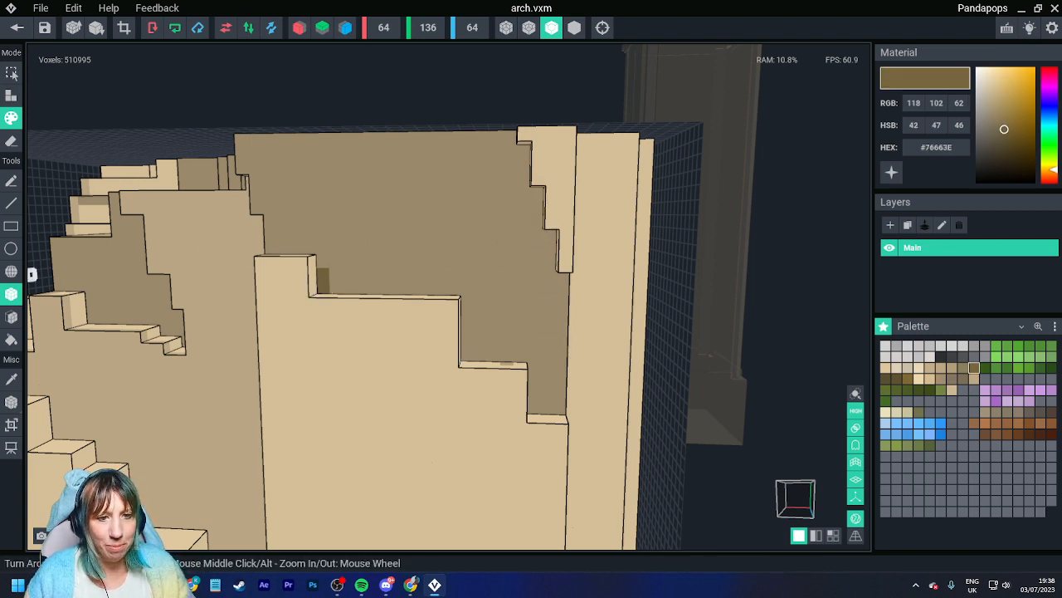
click(11, 181)
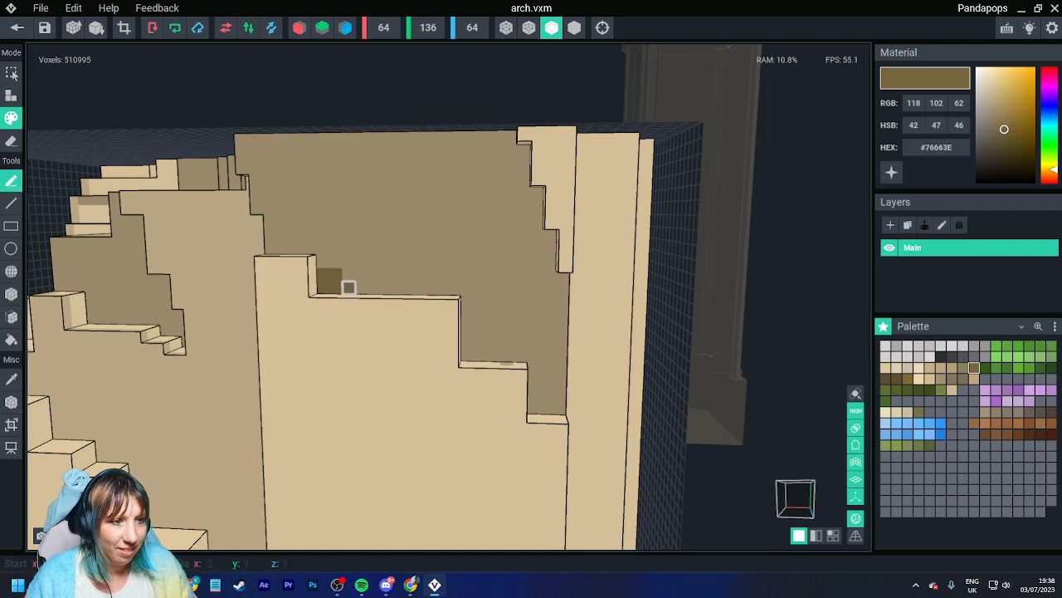
click(323, 261)
scroll(401, 320, down, 2)
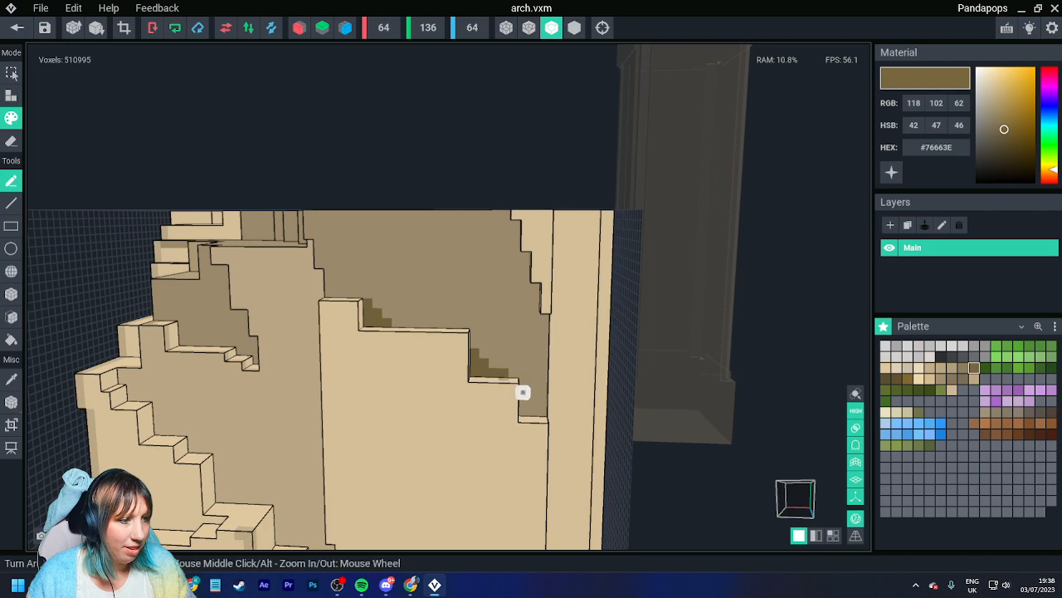
mouse_move(522, 383)
mouse_down()
mouse_move(523, 410)
mouse_move(533, 411)
mouse_up()
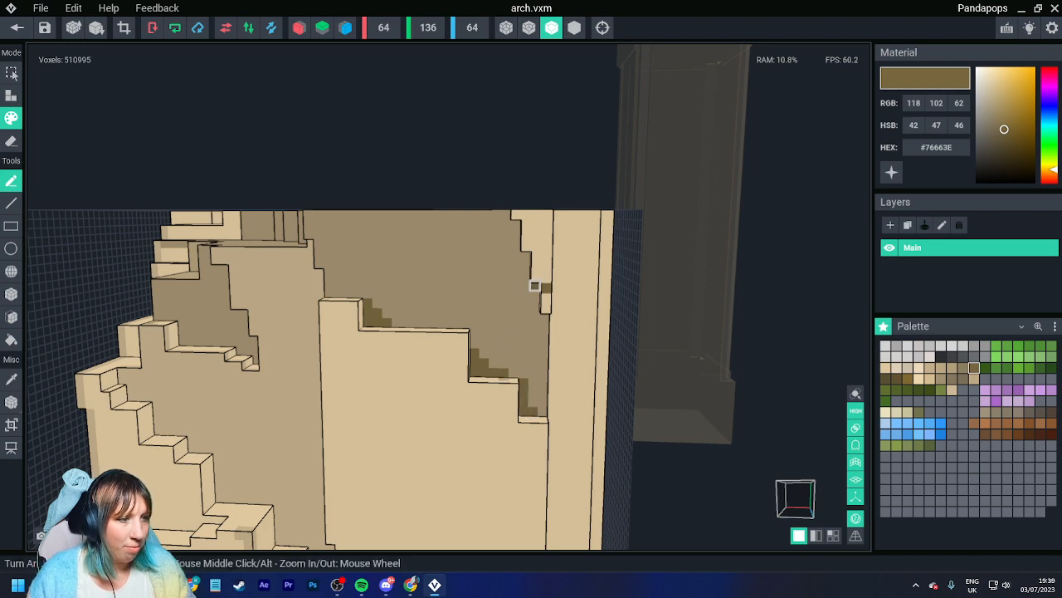
drag(533, 296, 516, 245)
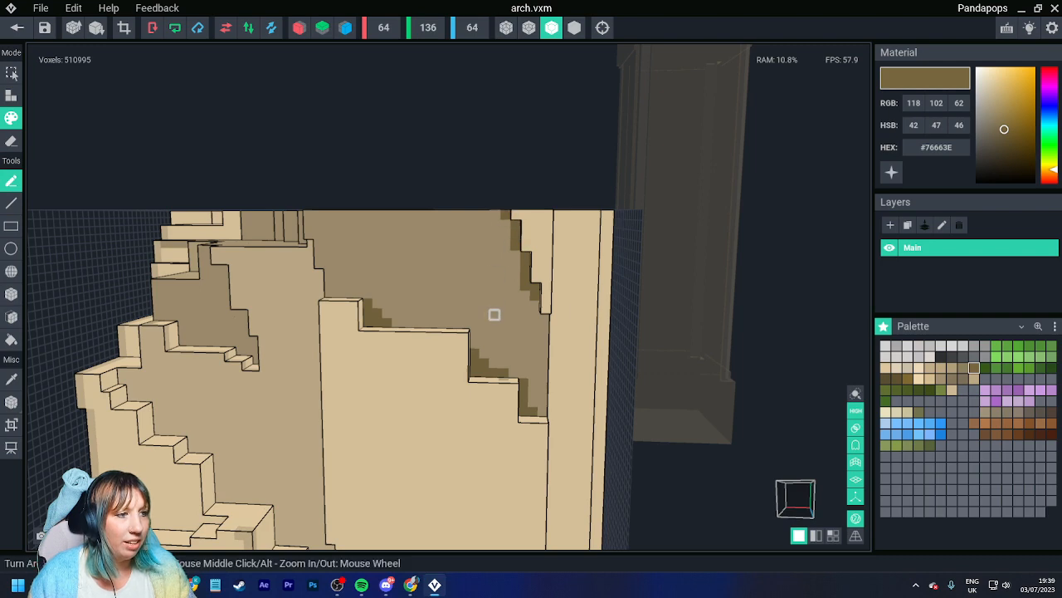
Step: Shade the pillar's top face with #A29070 along the broken edge above the recess, and close arch.vxm with its changes saved
right_drag(493, 313, 464, 308)
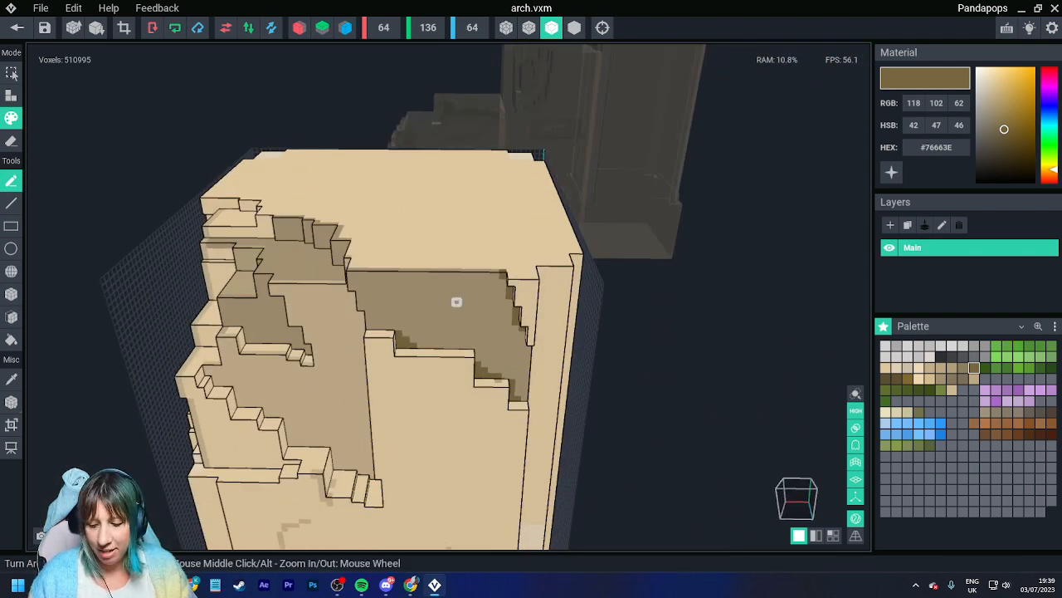
alt+click(456, 301)
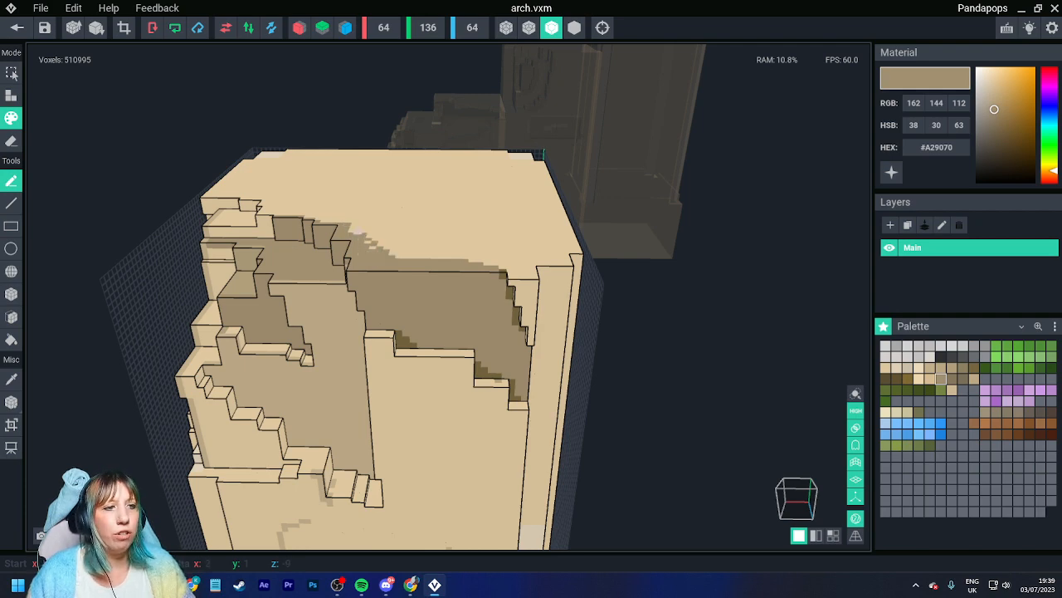
right_drag(398, 256, 385, 349)
scroll(440, 401, down, 3)
click(17, 28)
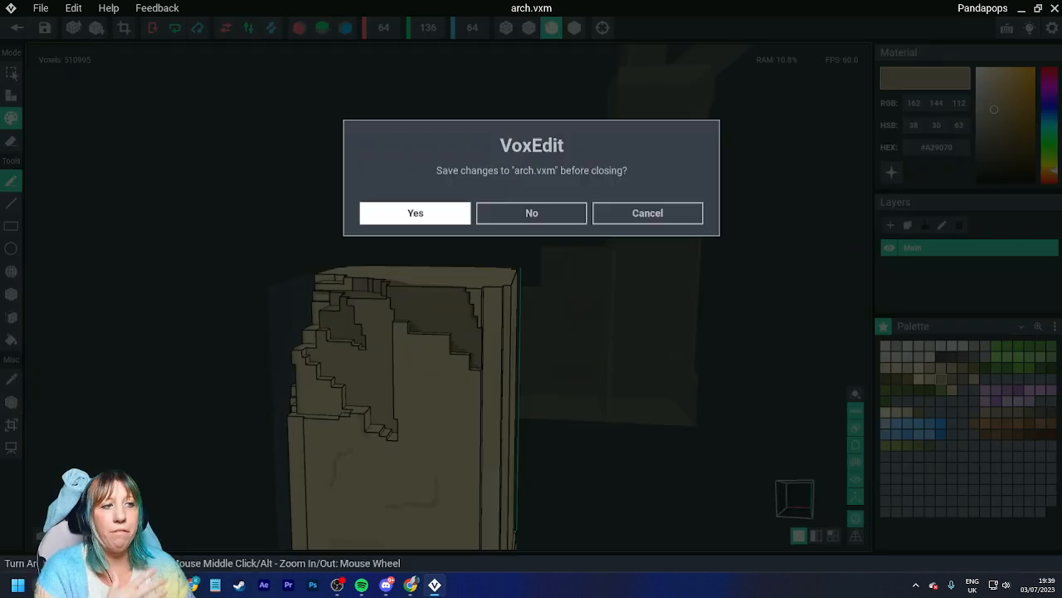
click(415, 213)
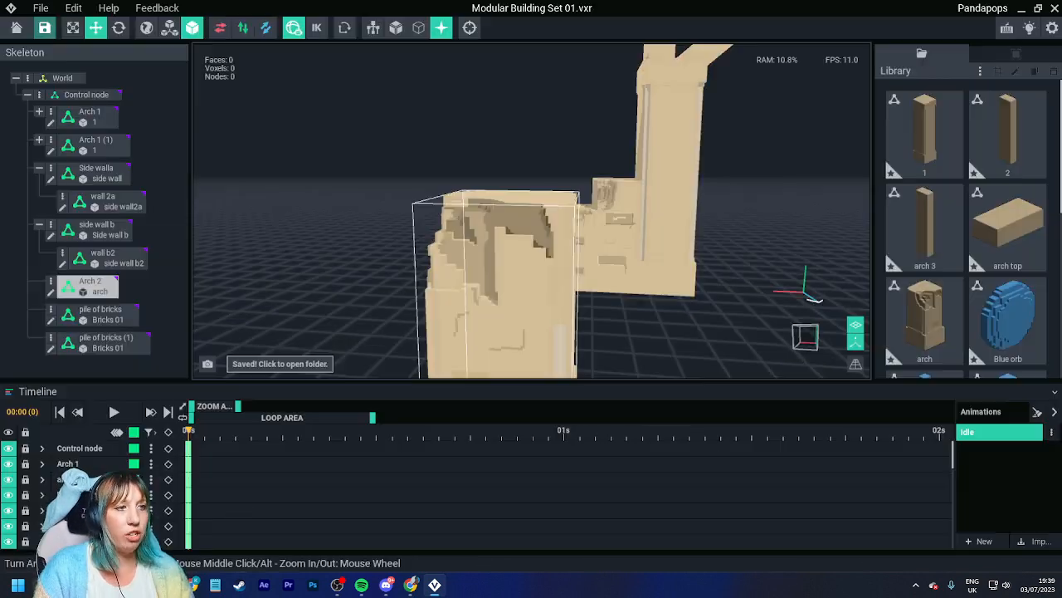
Step: Examine the vines, bricks and broken stone painted on the vine-covered side of the Side walla and wall 2a pieces
right_drag(407, 236, 562, 254)
scroll(562, 254, down, 2)
click(562, 254)
scroll(428, 226, up, 5)
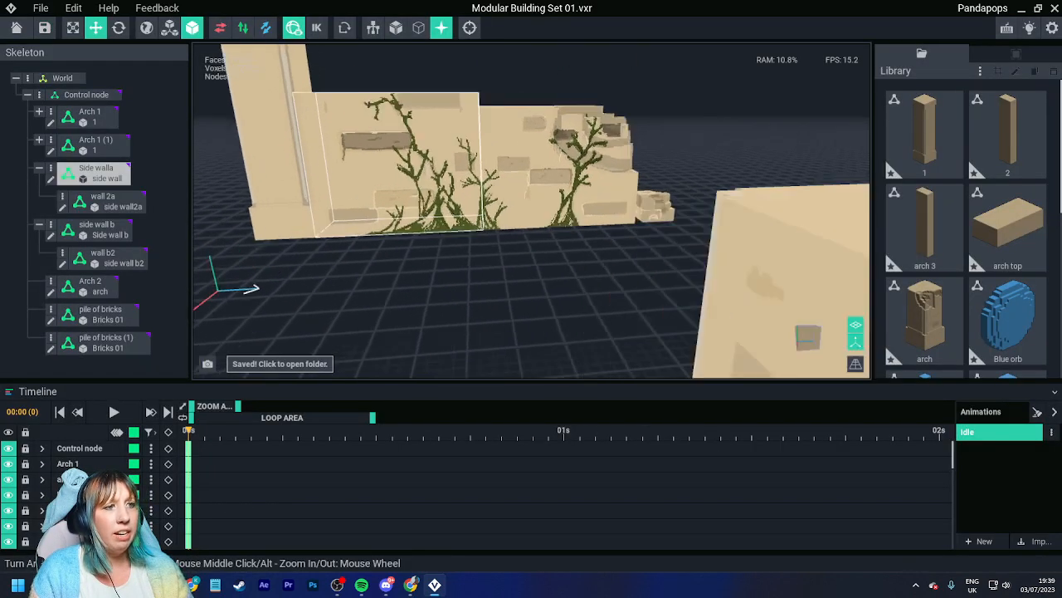
scroll(428, 227, down, 2)
right_drag(427, 226, 204, 304)
right_drag(453, 228, 473, 233)
scroll(473, 233, down, 2)
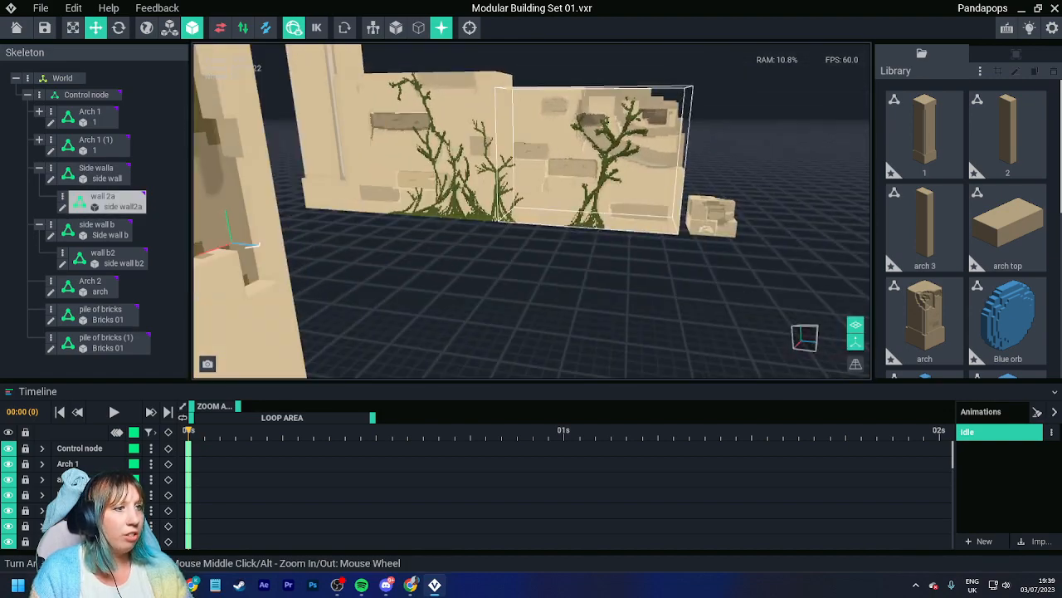
scroll(473, 232, up, 5)
scroll(473, 232, down, 5)
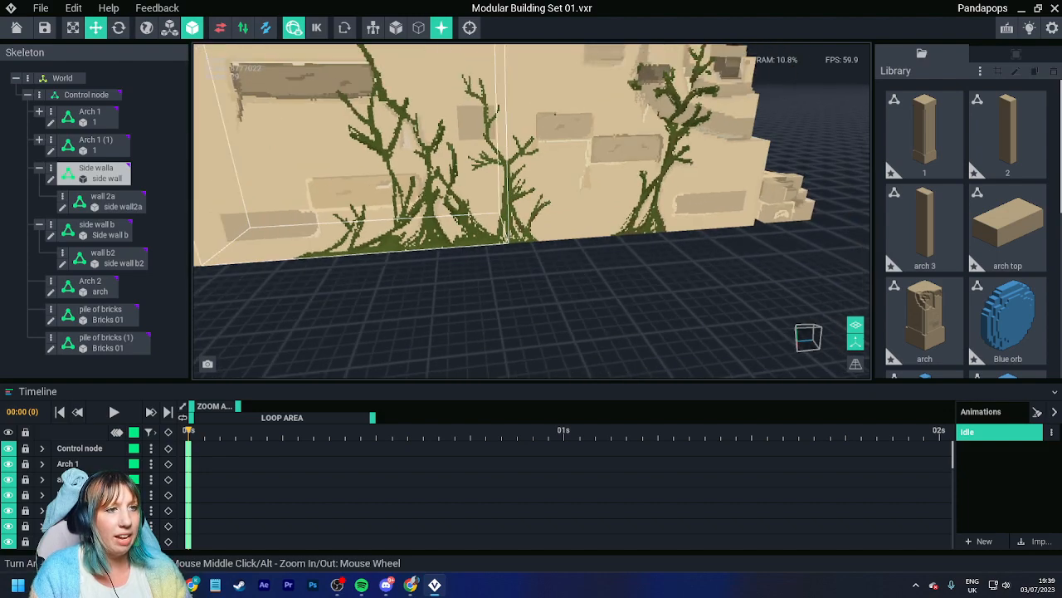
right_drag(473, 232, 415, 226)
right_drag(486, 213, 503, 241)
right_drag(461, 192, 402, 217)
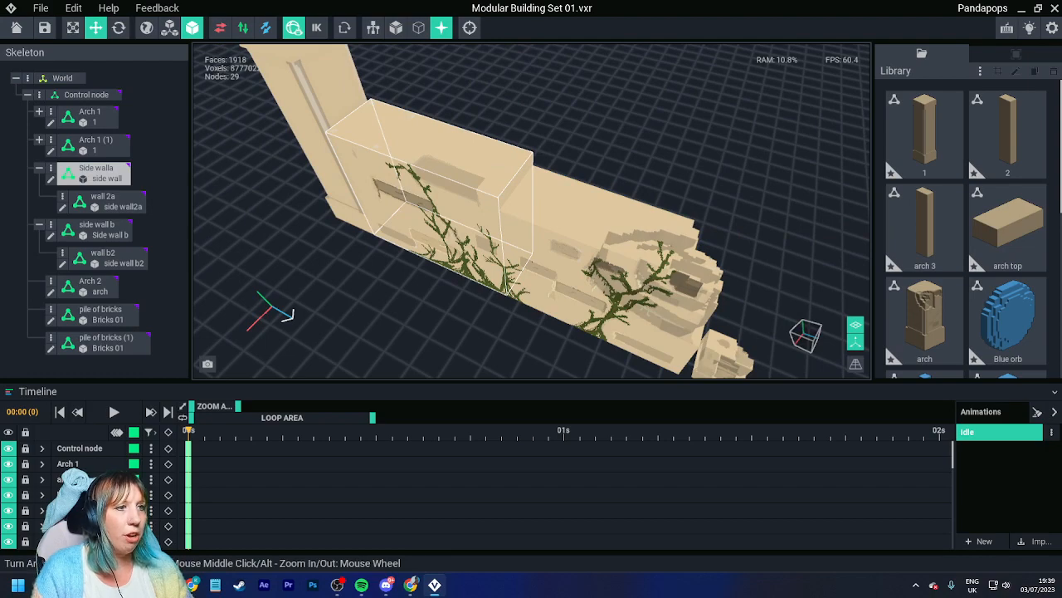
Step: Examine the bricks, cracks and weathering on the vine-free side of the same walls, and return to the Arch 2 pillar
right_drag(469, 133, 330, 81)
scroll(448, 142, up, 5)
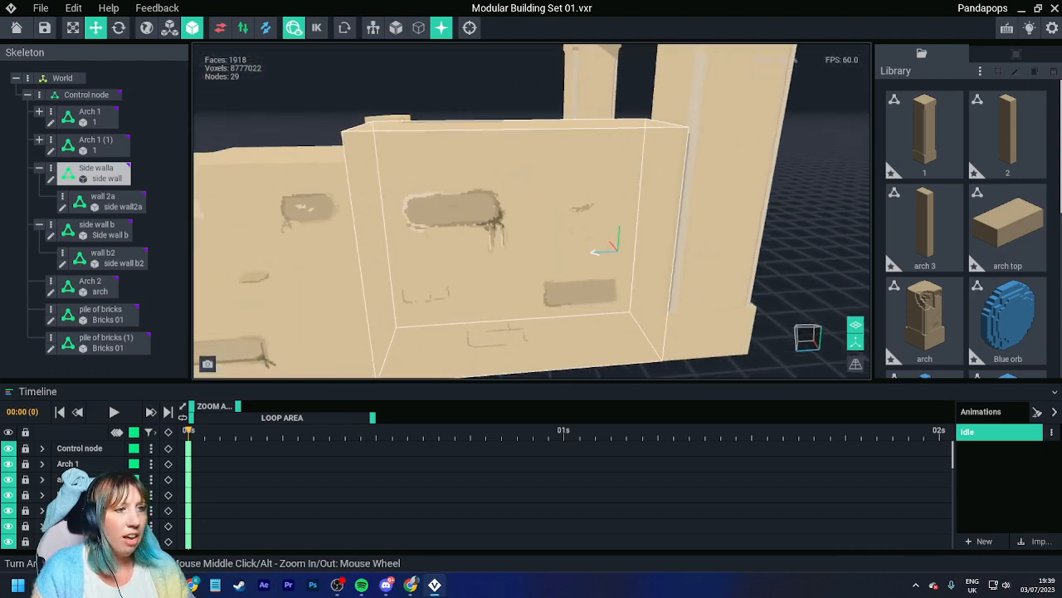
scroll(515, 208, down, 4)
middle_drag(498, 249, 531, 170)
click(348, 179)
middle_drag(349, 178, 540, 196)
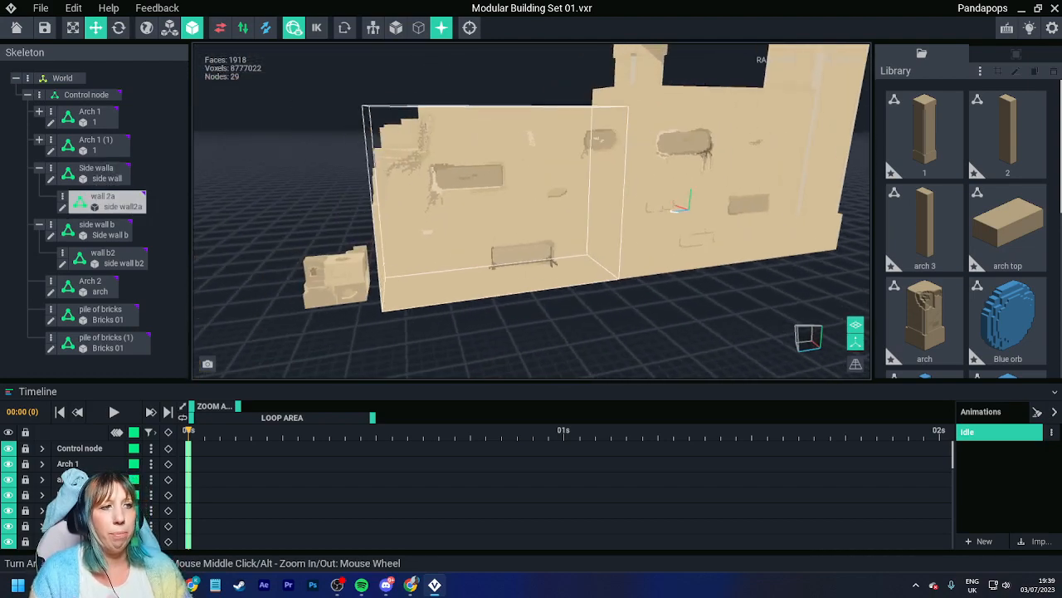
scroll(448, 241, down, 2)
right_drag(365, 249, 469, 259)
right_drag(357, 299, 328, 287)
right_drag(397, 286, 514, 265)
middle_drag(249, 291, 361, 270)
scroll(357, 273, down, 4)
right_drag(357, 272, 303, 270)
middle_drag(303, 270, 382, 268)
mouse_move(383, 268)
right_down()
mouse_move(283, 257)
mouse_move(390, 266)
right_up()
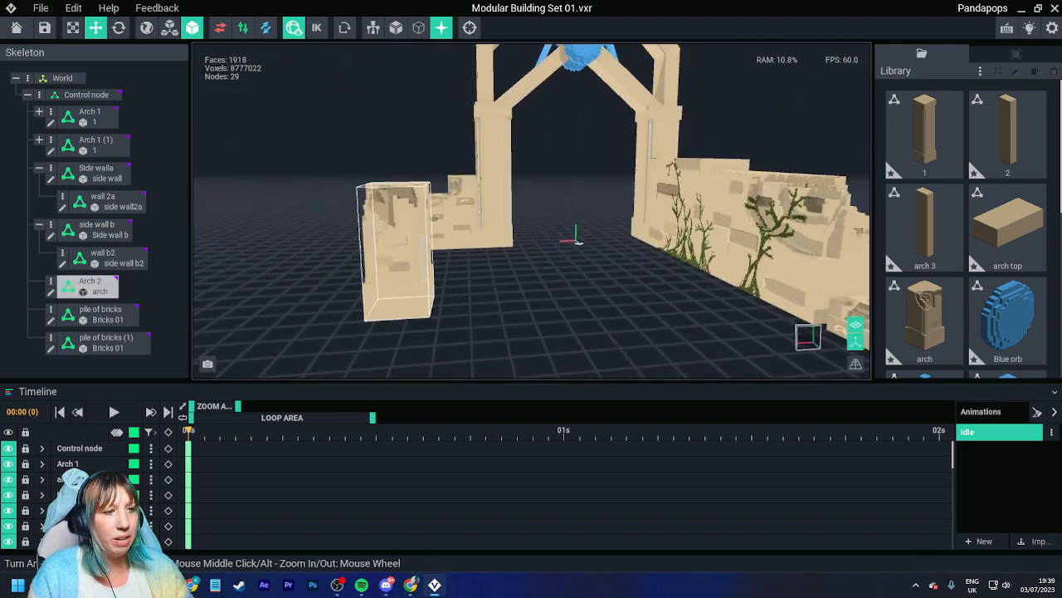
Step: Open the Arch 2 pillar's model for editing and look over its painted faces
click(390, 266)
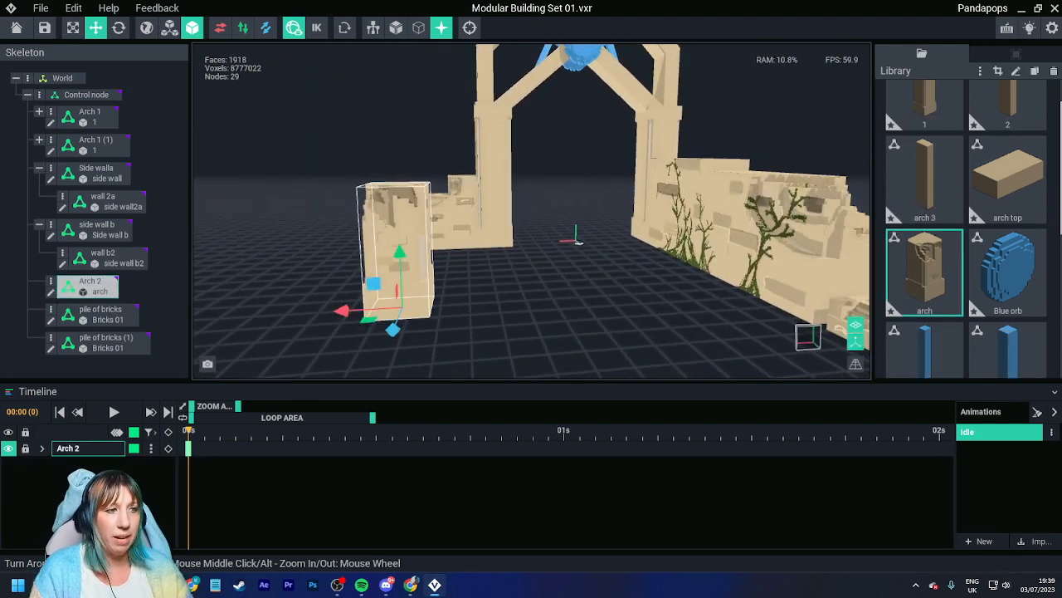
double_click(390, 265)
mouse_move(391, 266)
right_down()
mouse_move(328, 265)
mouse_move(388, 266)
right_up()
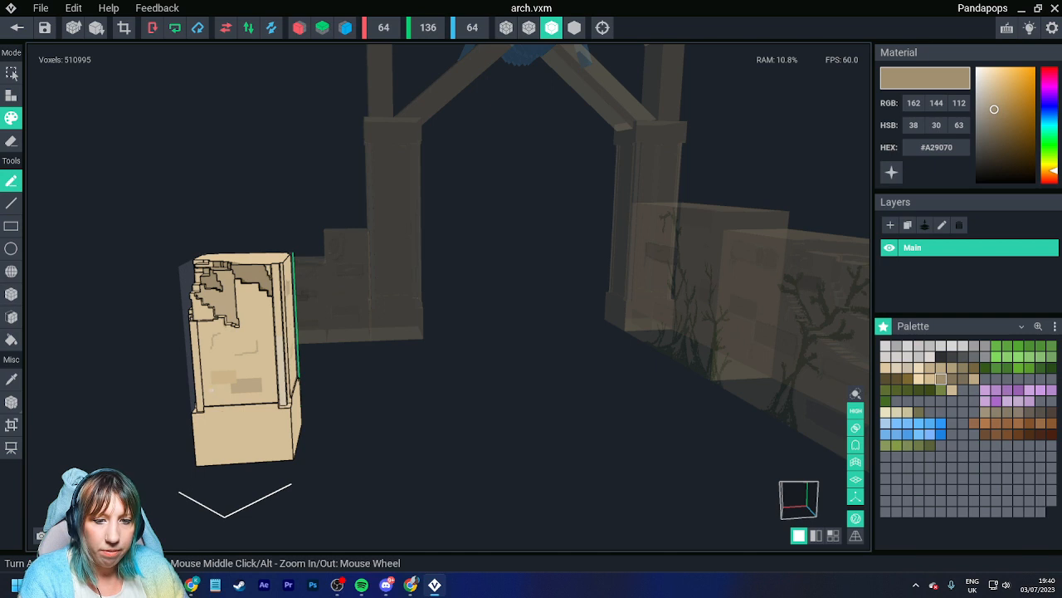
scroll(218, 381, up, 5)
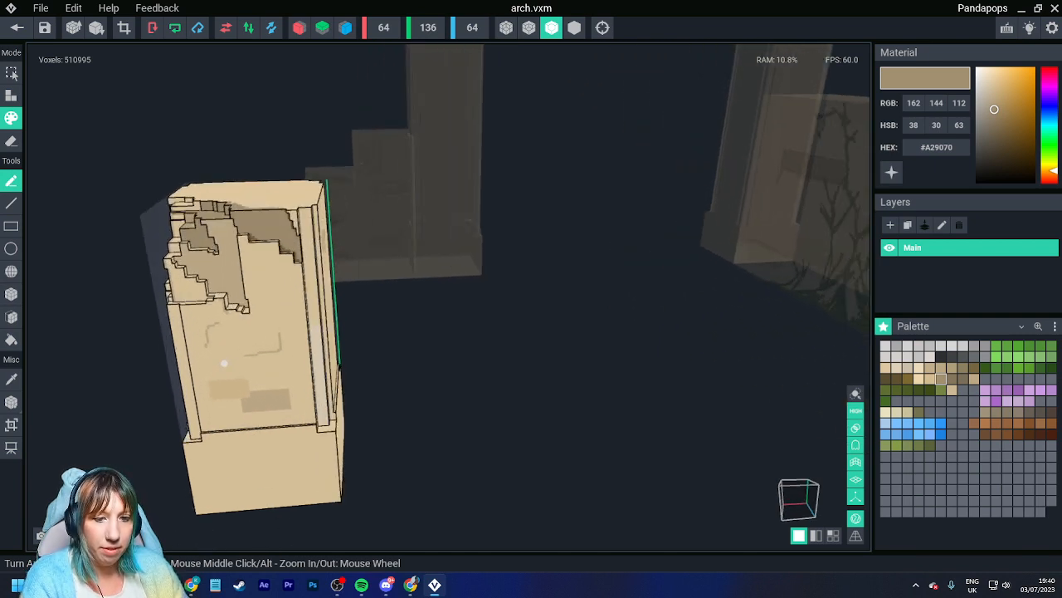
right_drag(273, 345, 273, 343)
scroll(351, 379, up, 3)
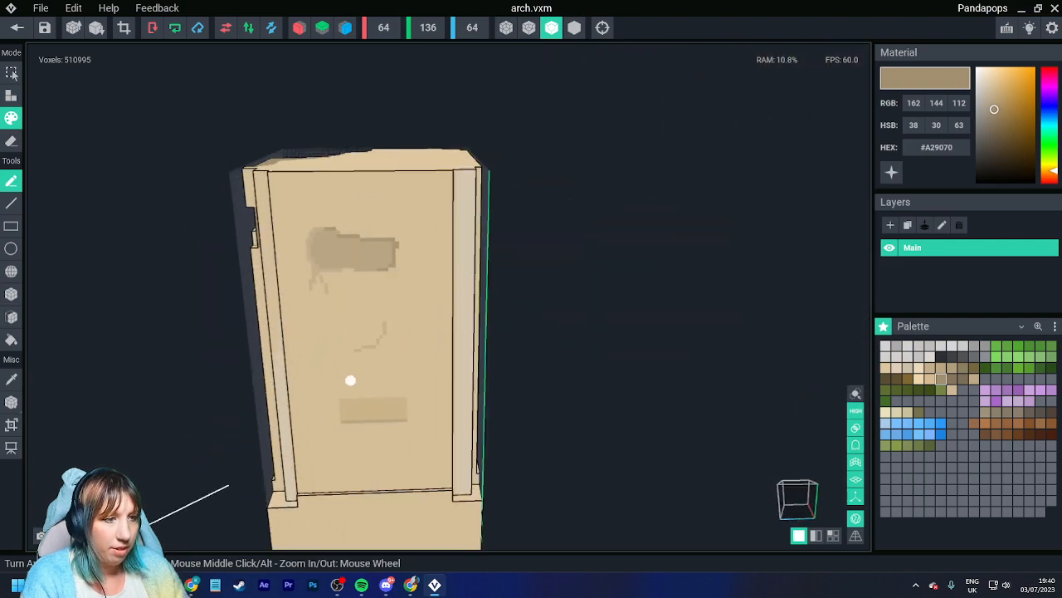
right_drag(351, 380, 399, 373)
right_drag(212, 370, 334, 299)
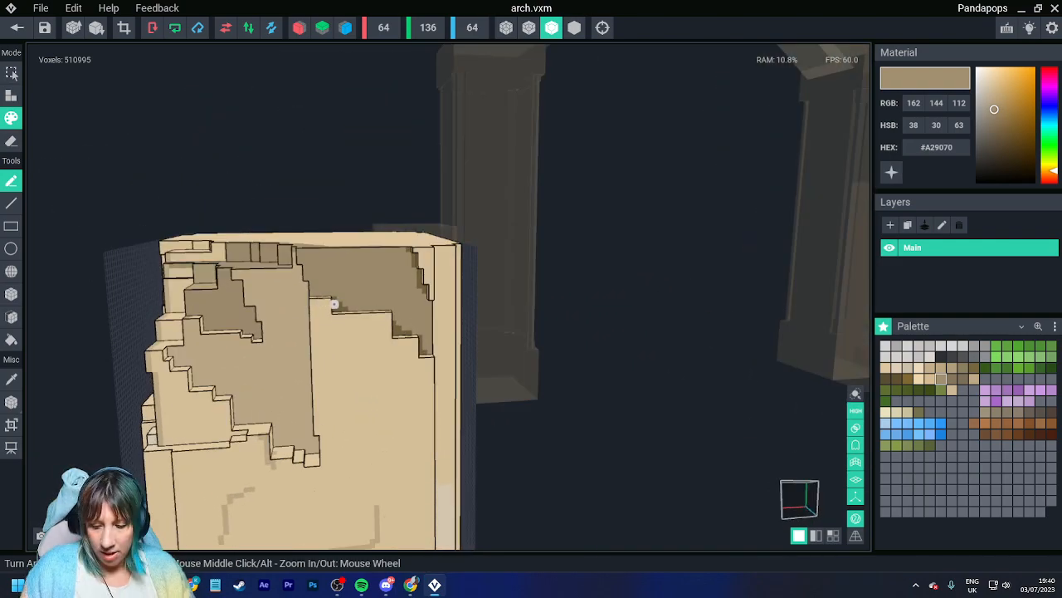
Step: Pencil #76663E shadows along the lower ledge and stepped side of the smaller recess at the pillar's broken corner
alt+click(334, 304)
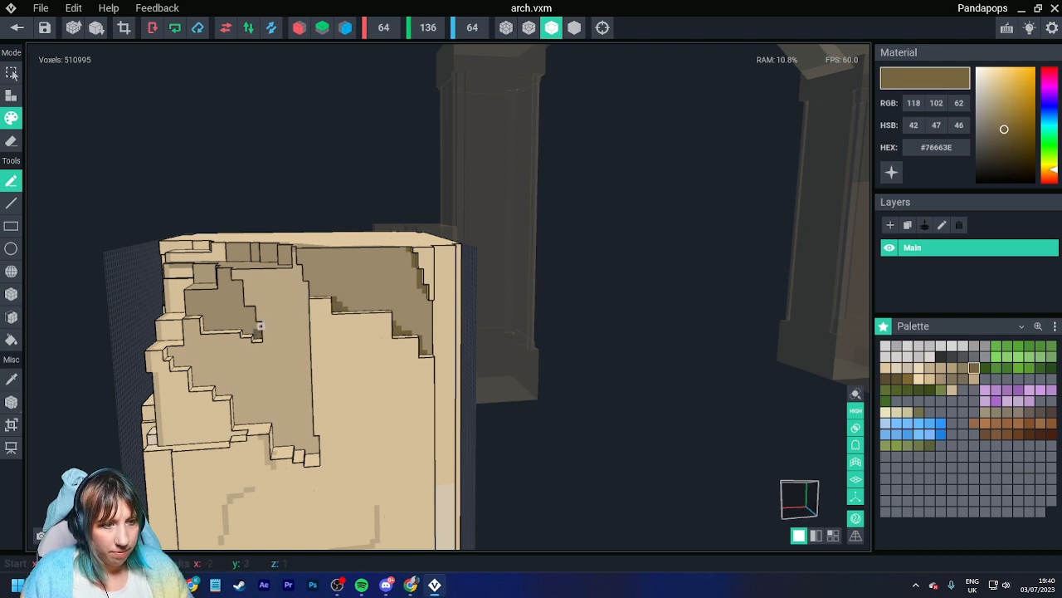
mouse_move(249, 306)
right_down()
mouse_move(241, 354)
mouse_move(256, 309)
right_up()
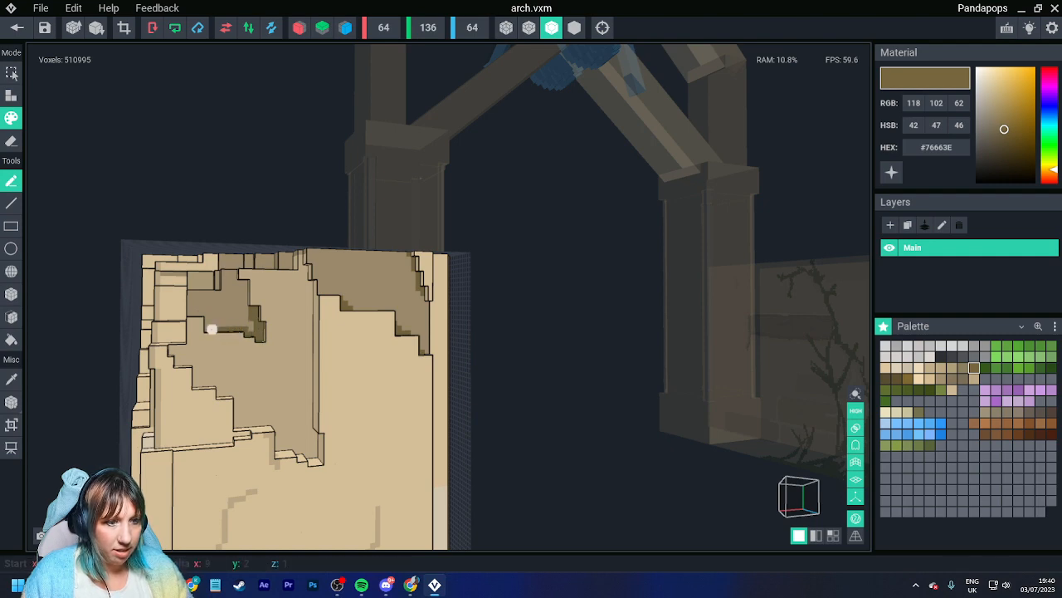
right_drag(211, 330, 252, 349)
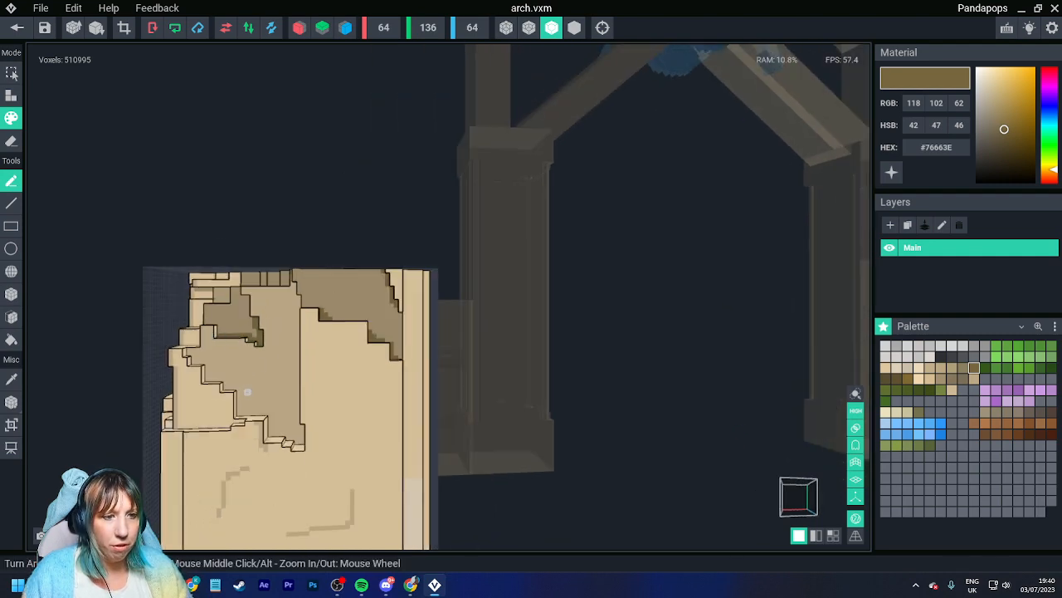
Step: Pencil a thin #D6BD91 transition band on the pillar's top face along the dark shaded edge
right_drag(246, 391, 192, 350)
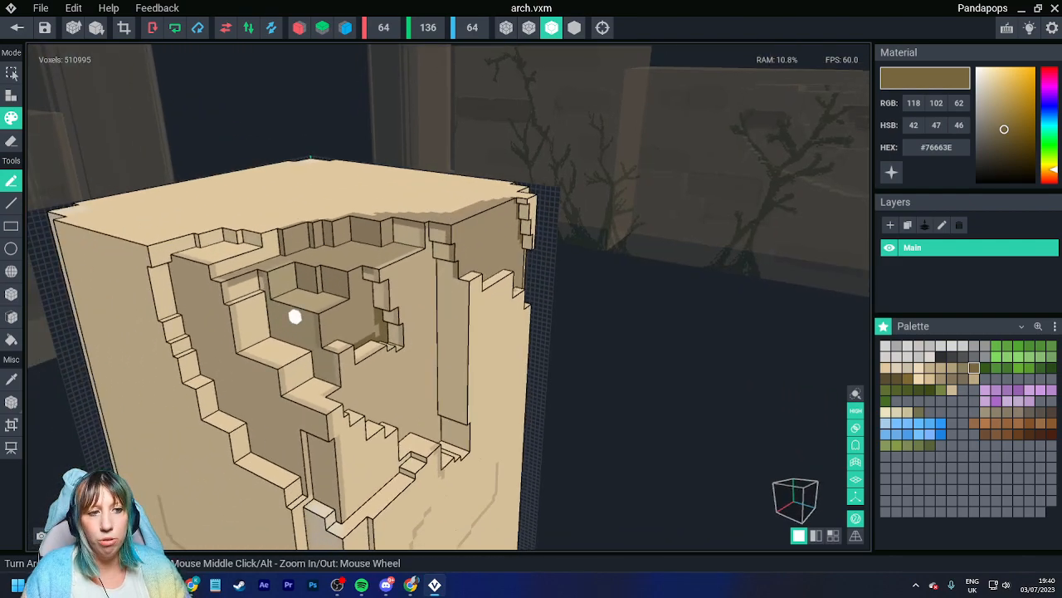
mouse_move(296, 323)
right_down()
mouse_move(318, 307)
mouse_move(292, 309)
right_up()
key(i)
click(429, 282)
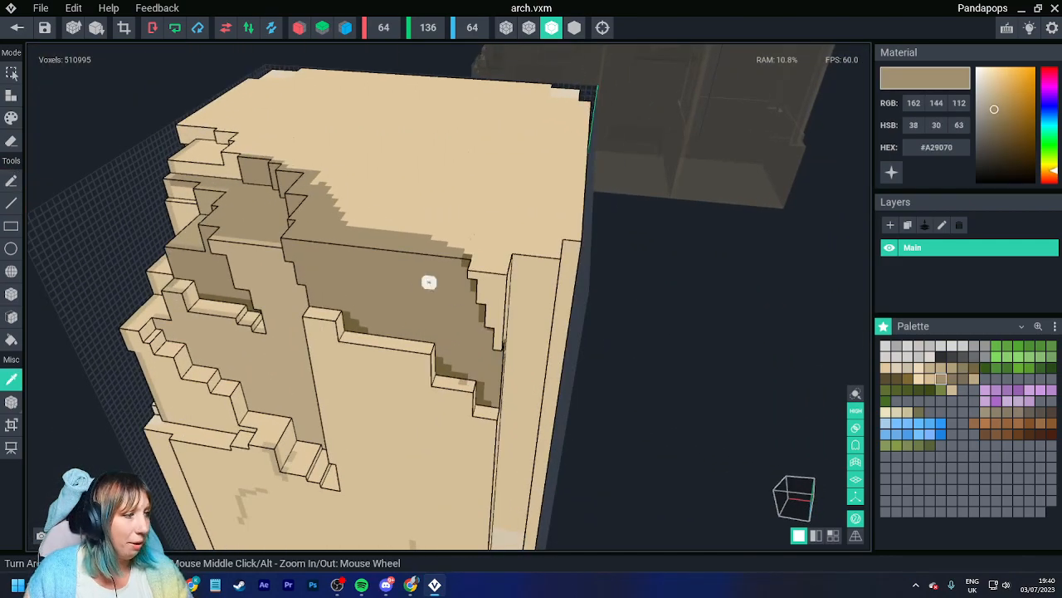
click(931, 378)
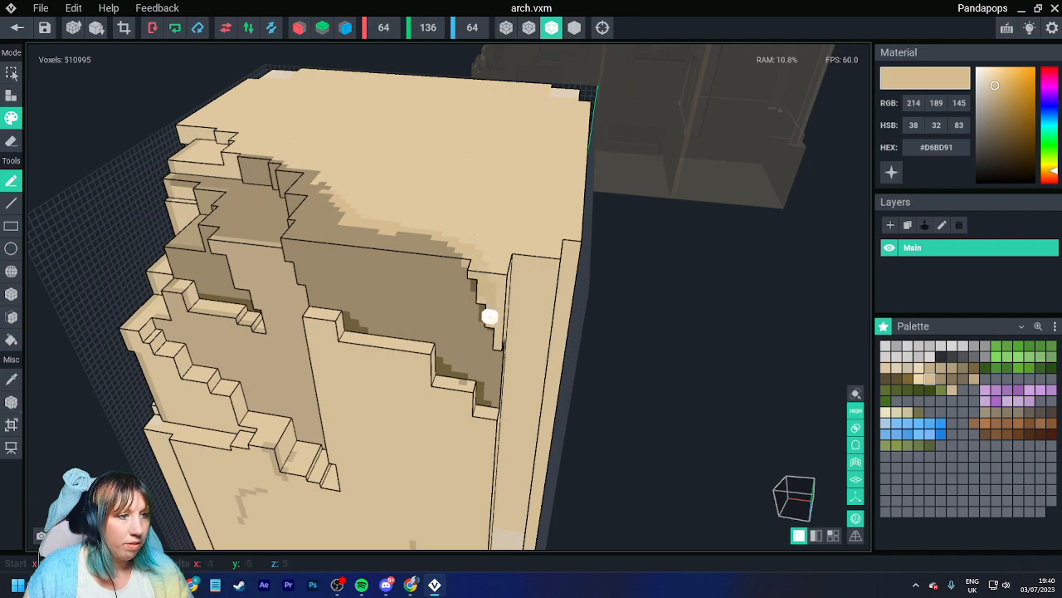
Step: Dab the recess's dark brown shadow colour onto the adjoining top-face edge, and extend the #D6BD91 band towards the broken corner
right_drag(490, 316, 422, 324)
key(i)
click(468, 284)
click(459, 270)
key(i)
click(360, 274)
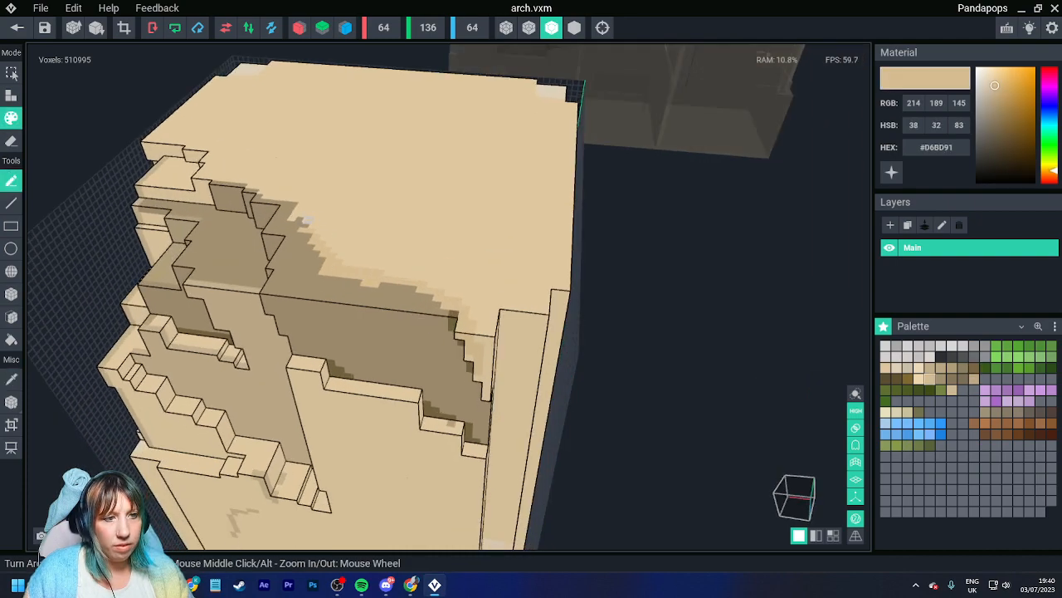
drag(308, 221, 293, 214)
Step: Pencil a small irregular #8A805D patch in the middle of the pillar's large dark recess
scroll(379, 288, down, 1)
mouse_move(390, 315)
right_down()
mouse_move(401, 294)
mouse_move(398, 321)
right_up()
scroll(398, 321, down, 4)
mouse_move(401, 365)
right_down()
mouse_move(405, 346)
mouse_move(406, 375)
right_up()
scroll(406, 374, up, 3)
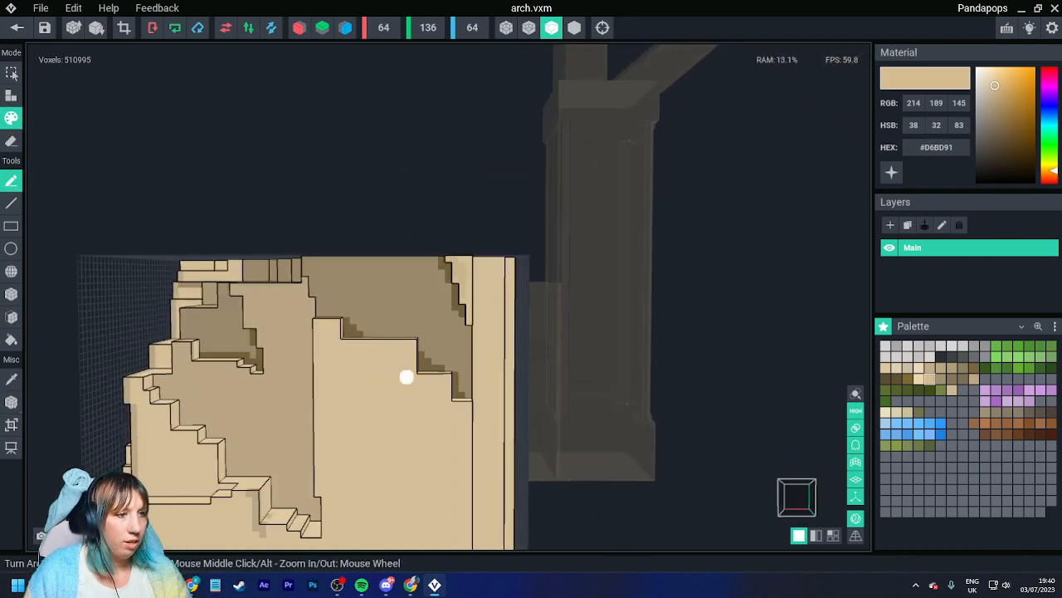
key(i)
click(401, 301)
click(942, 367)
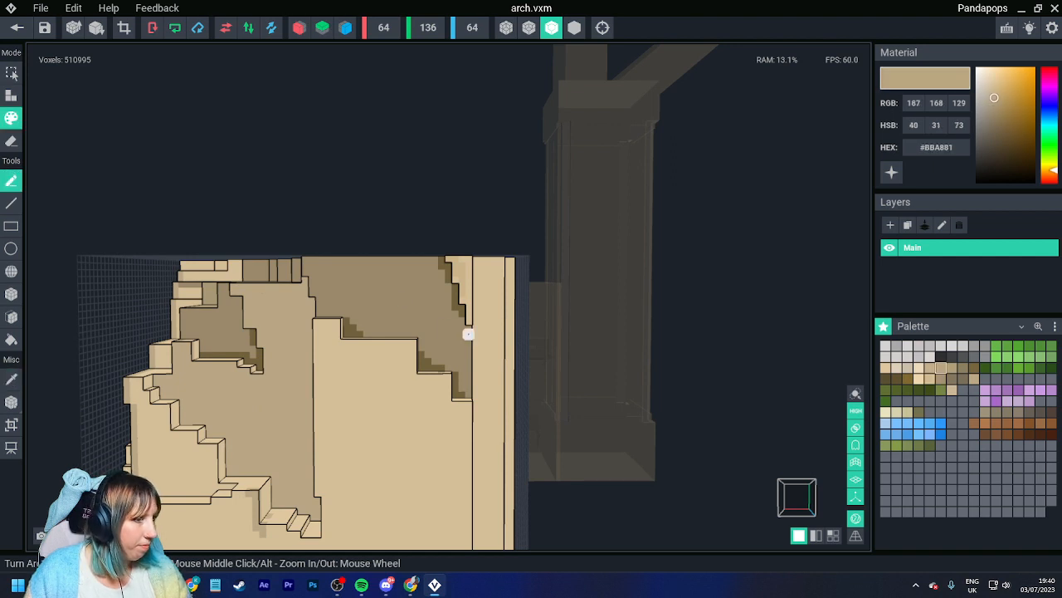
mouse_move(401, 300)
mouse_down()
mouse_move(429, 315)
mouse_move(414, 307)
mouse_up()
click(963, 368)
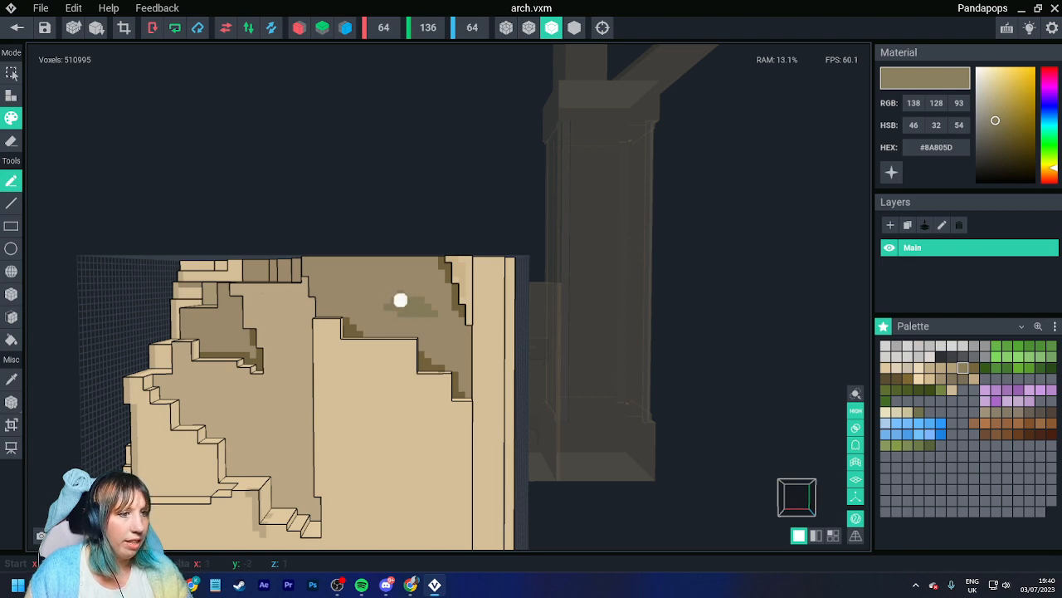
Step: Sample #D6BD91 from the pillar and paint a rectangular brick on the front face of its base with the box brush
scroll(400, 299, down, 6)
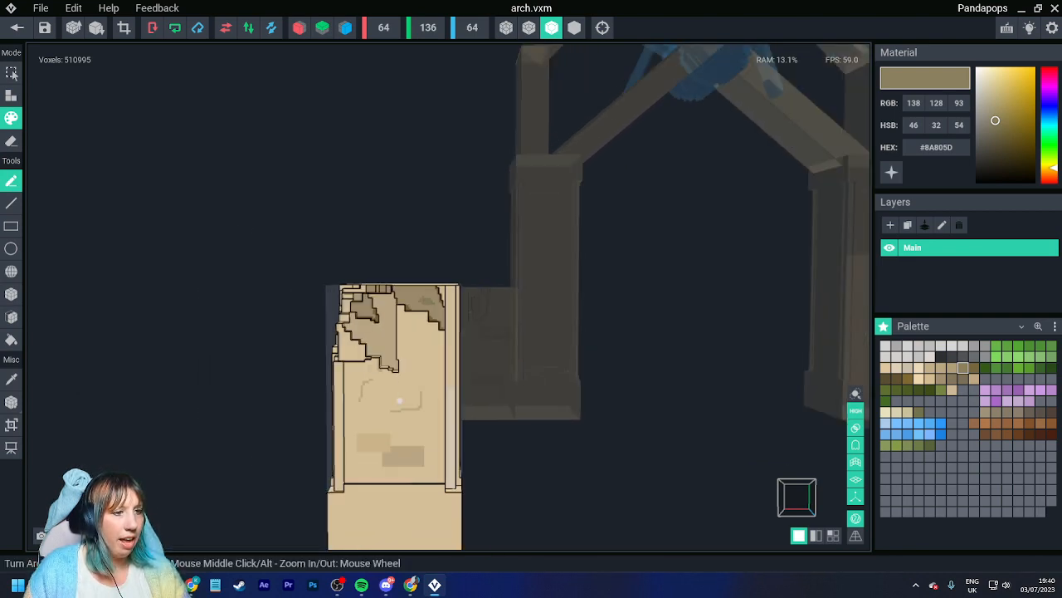
scroll(399, 402, up, 5)
key(i)
click(395, 267)
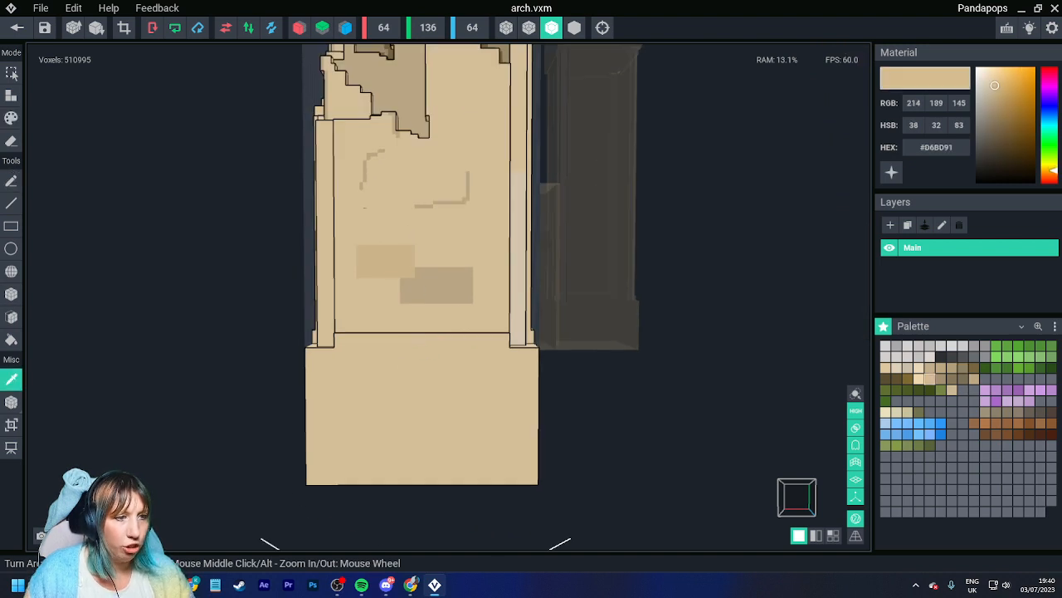
click(11, 294)
drag(366, 379, 457, 413)
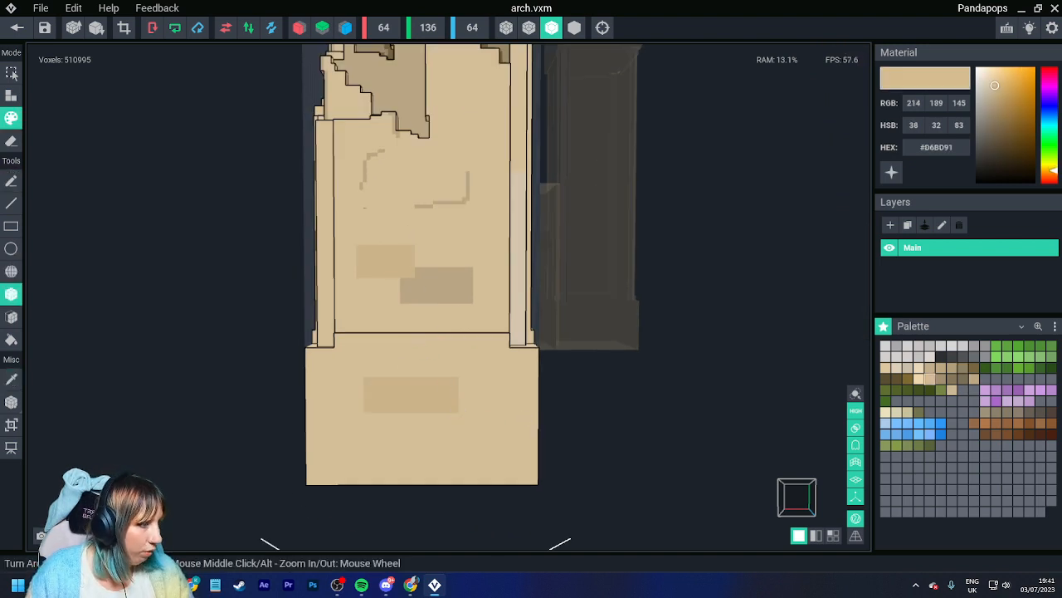
Step: Sample the base colour #EFD8AE and paint a block of it over the new brick, offset towards the brick's upper edge
alt+click(409, 425)
drag(370, 407, 461, 378)
right_drag(477, 453, 472, 393)
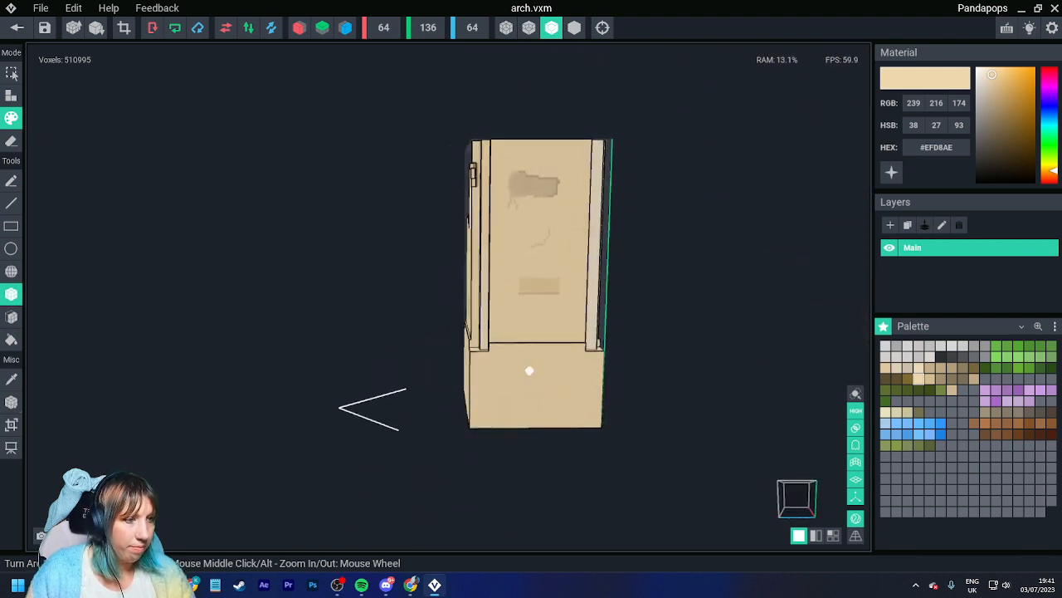
key(p)
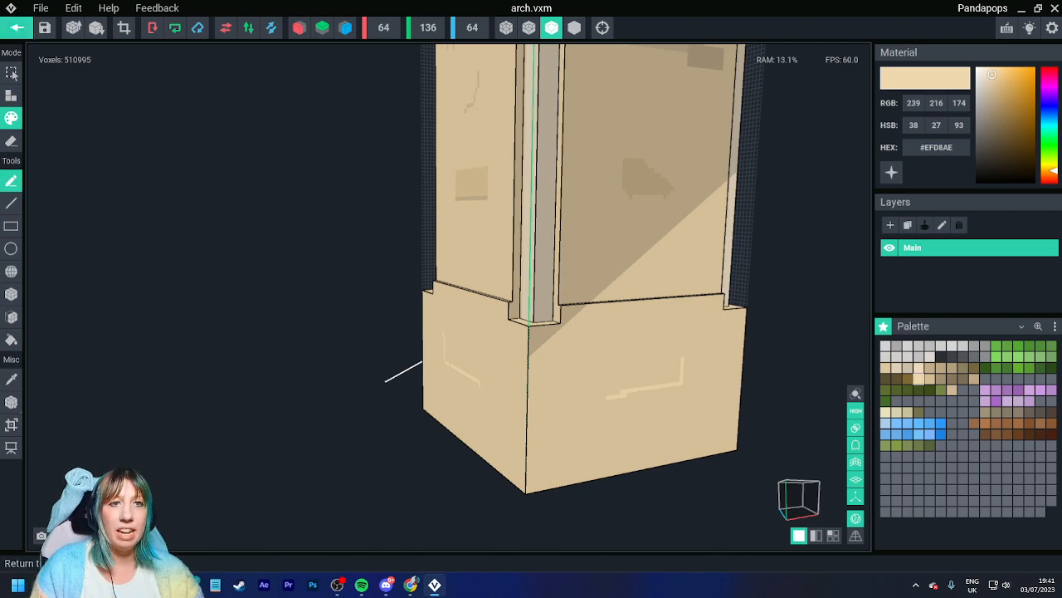
Step: Close arch.vxm with its changes saved and return to the Modular Building Set 01 scene
click(17, 28)
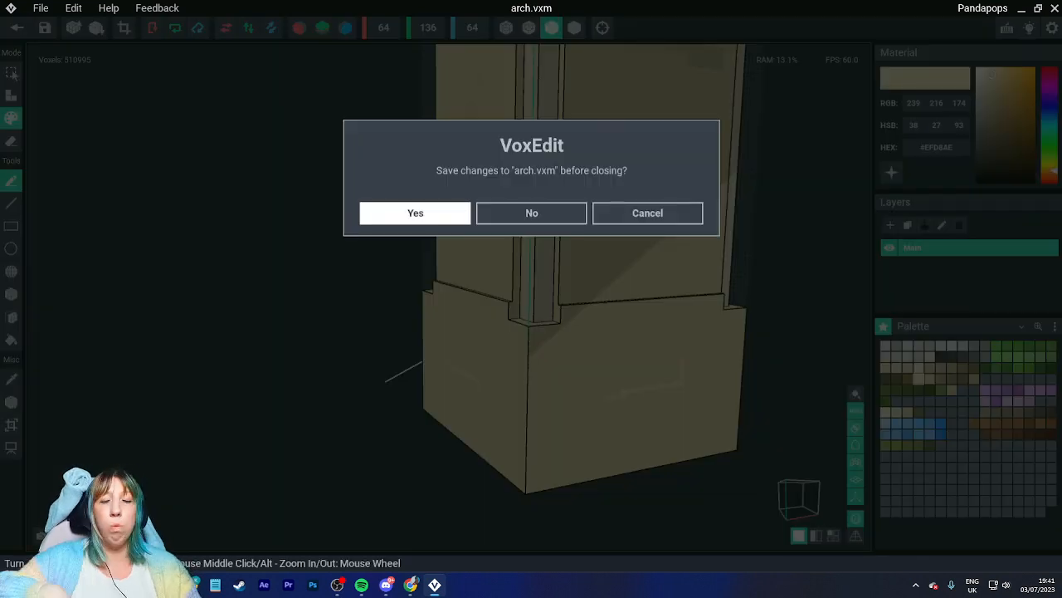
key(Return)
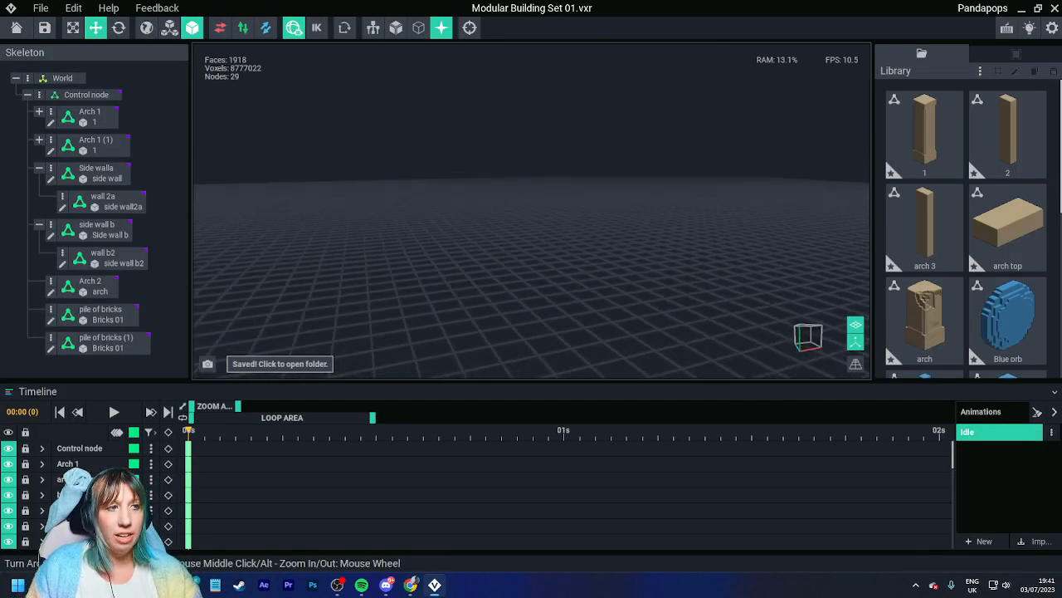
right_drag(546, 230, 535, 213)
scroll(537, 218, down, 5)
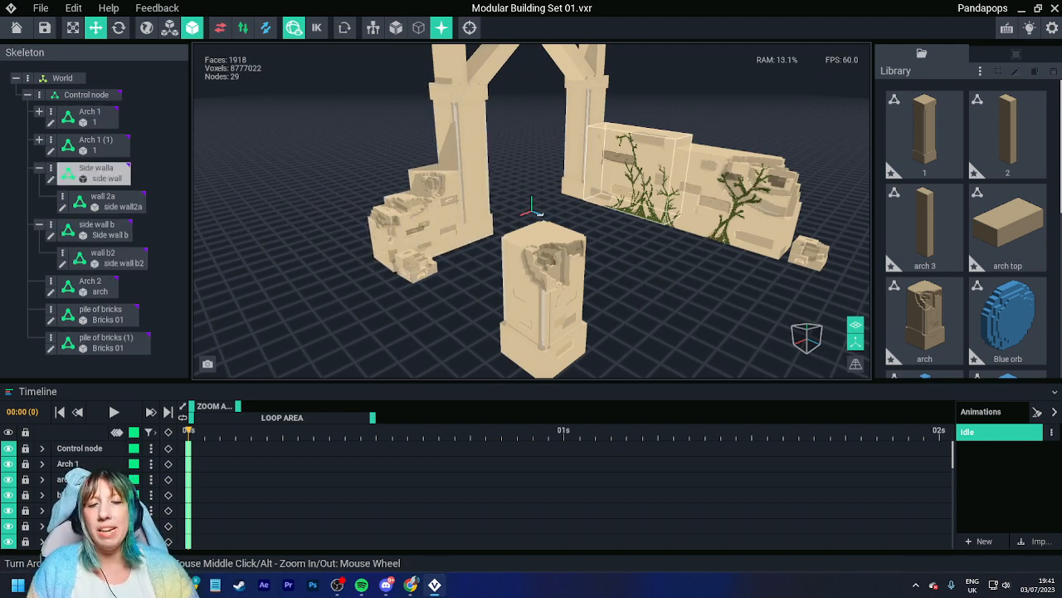
Step: Open the Side walla node's side wall model for voxel editing
click(98, 173)
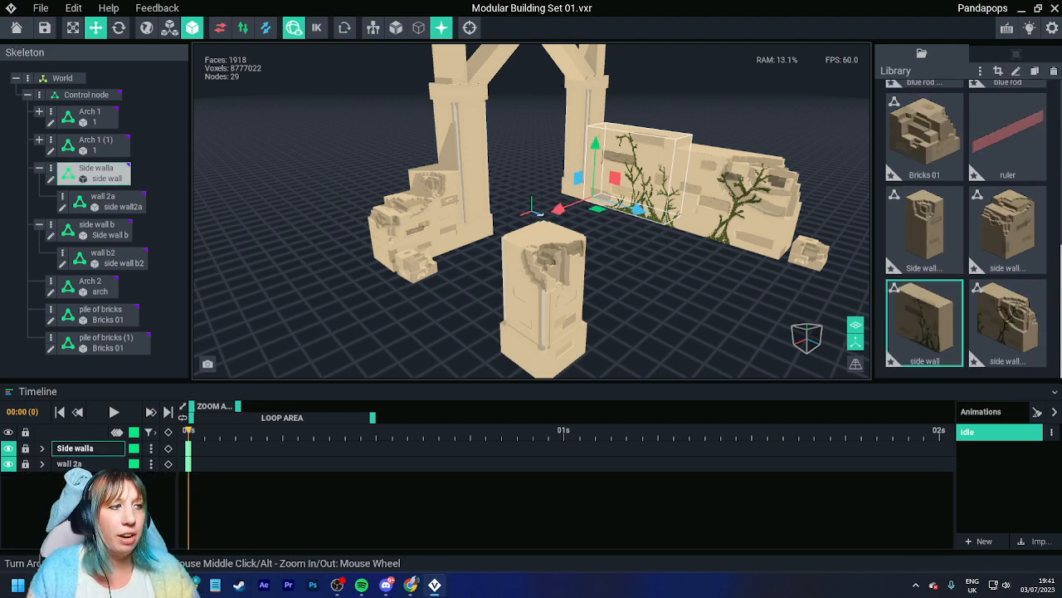
key(Tab)
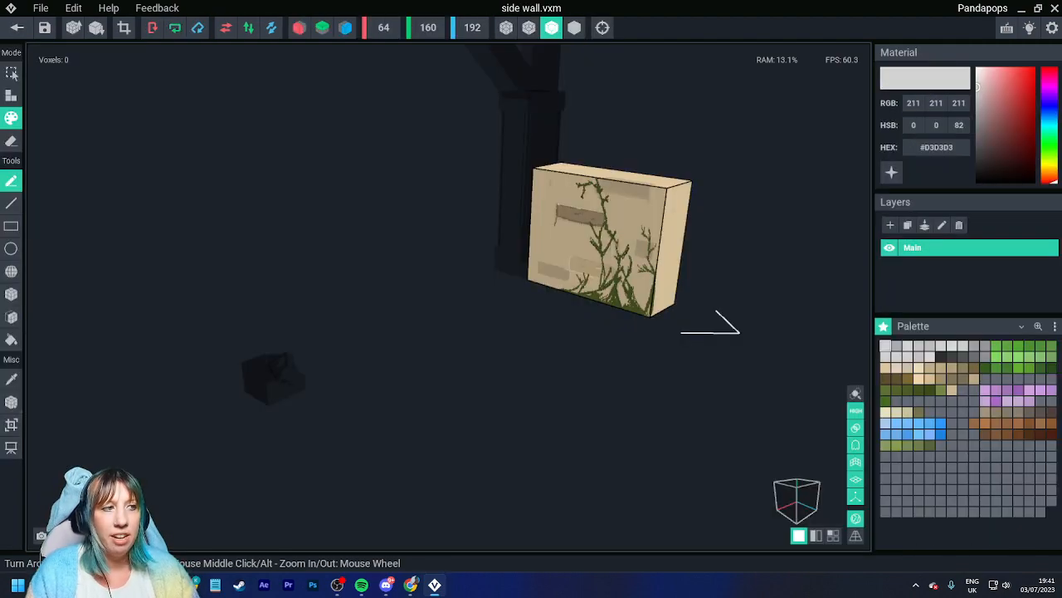
right_drag(592, 226, 603, 248)
scroll(604, 247, up, 5)
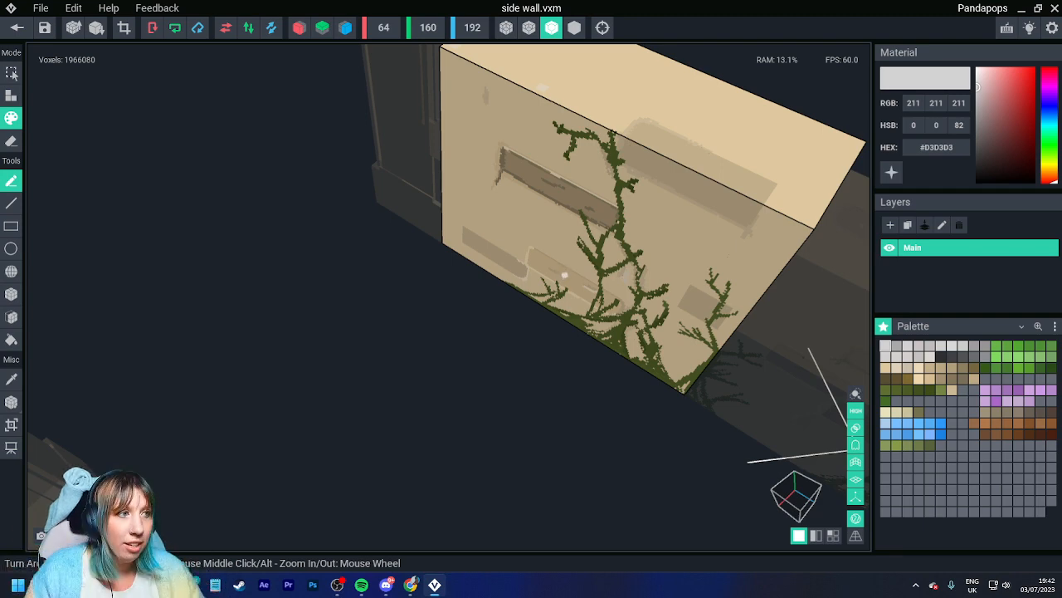
Step: Sample the vine's #4D5B24 green and pencil its stem over the wall's front edge and across the top face to the back edge
right_drag(564, 237, 599, 217)
scroll(599, 218, up, 3)
middle_drag(632, 118, 612, 159)
right_drag(599, 188, 586, 152)
key(i)
click(592, 192)
scroll(587, 152, up, 3)
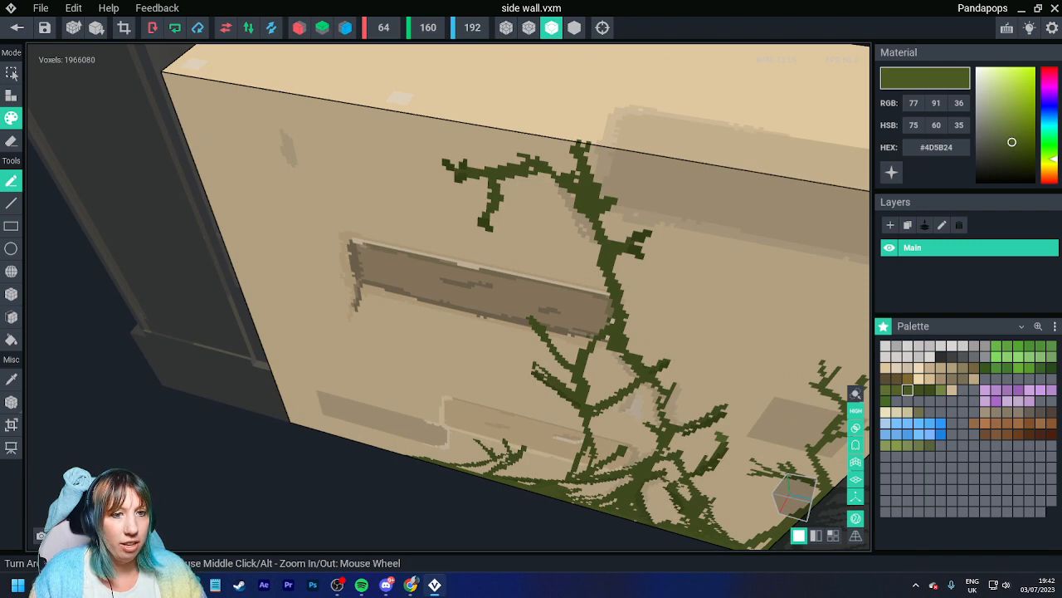
mouse_move(579, 107)
mouse_down()
mouse_move(581, 139)
mouse_move(579, 84)
mouse_up()
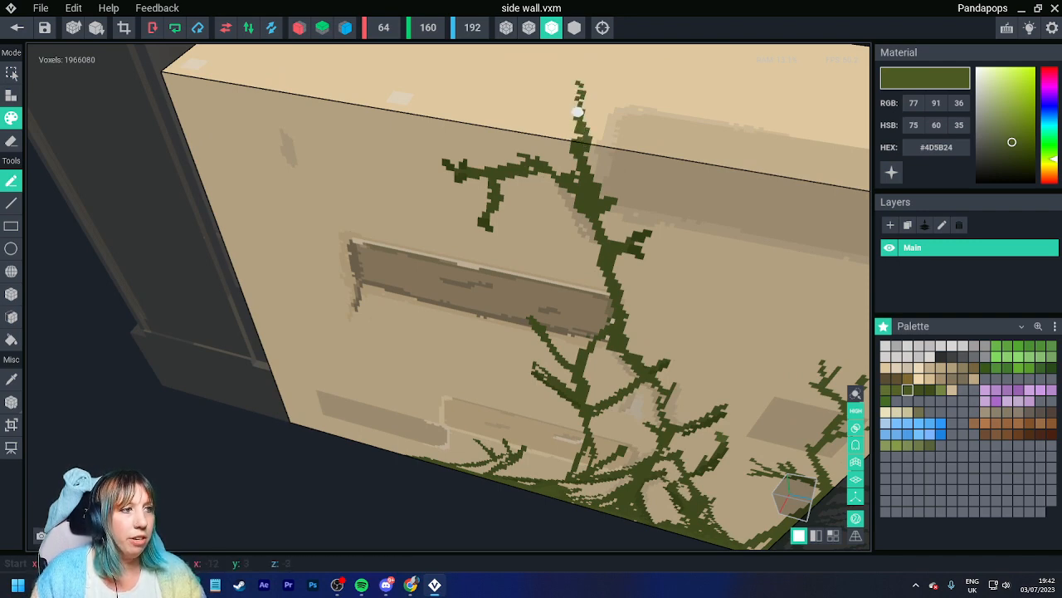
middle_drag(577, 112, 468, 266)
mouse_move(464, 275)
mouse_down()
mouse_move(463, 223)
mouse_move(488, 139)
mouse_up()
Step: Pencil a tapering side branch off the middle of the vine stem on the wall's top face
drag(469, 238, 515, 218)
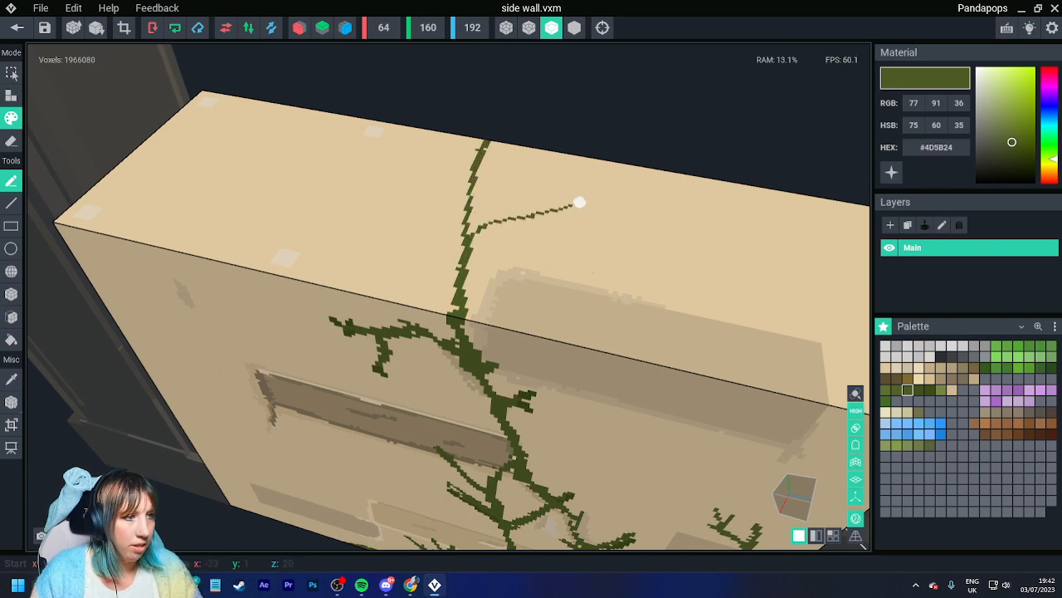
drag(579, 203, 470, 239)
mouse_move(541, 218)
mouse_down()
mouse_move(465, 242)
mouse_move(469, 233)
mouse_up()
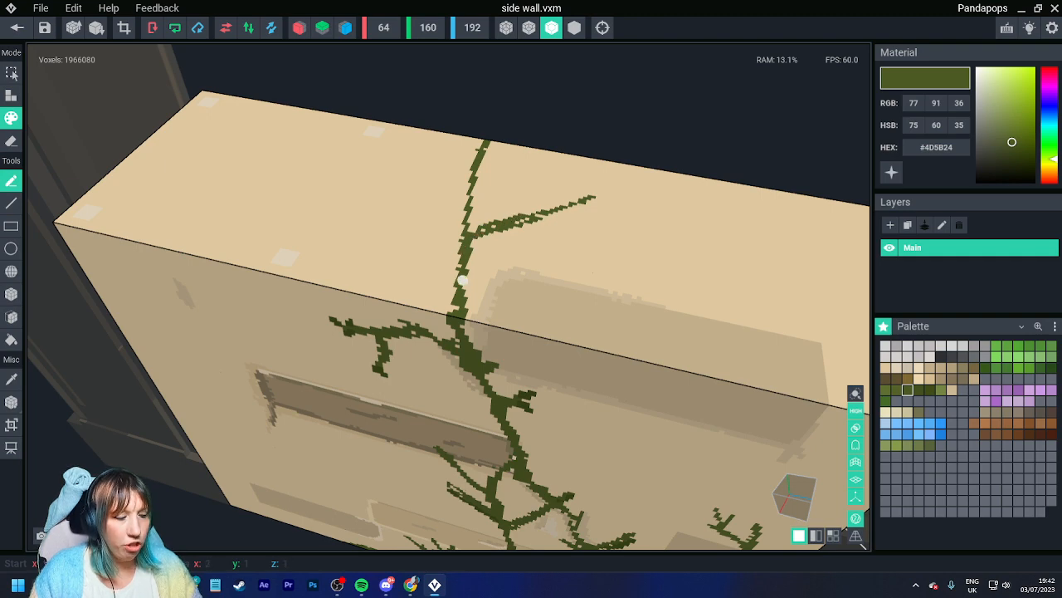
Step: Thicken the vine stem on the wall's top face, widening it towards the front edge
drag(462, 302, 475, 206)
right_drag(475, 206, 486, 254)
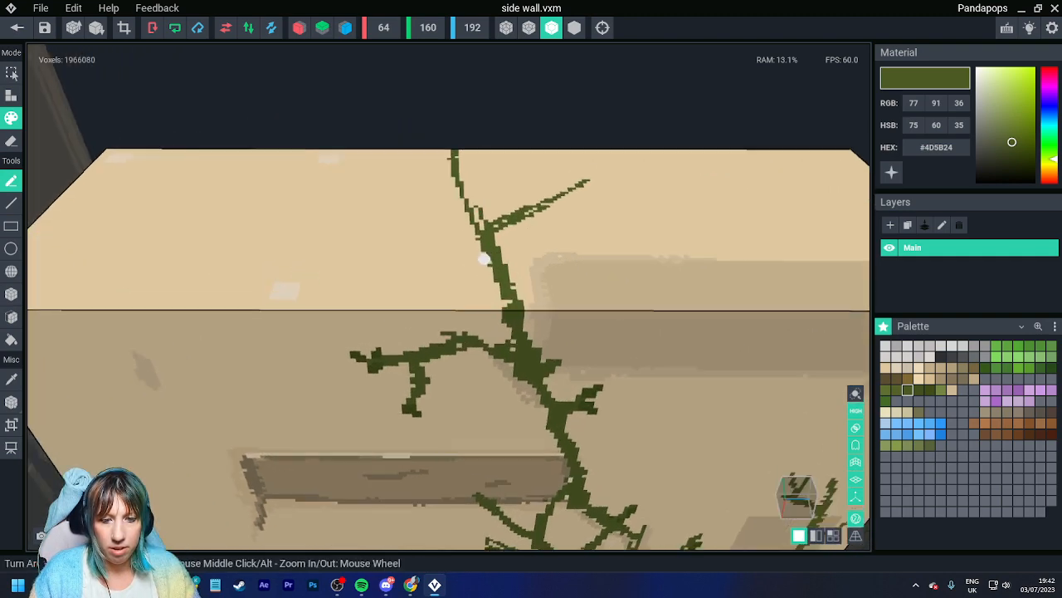
scroll(486, 256, up, 4)
middle_drag(486, 258, 476, 290)
scroll(473, 288, down, 1)
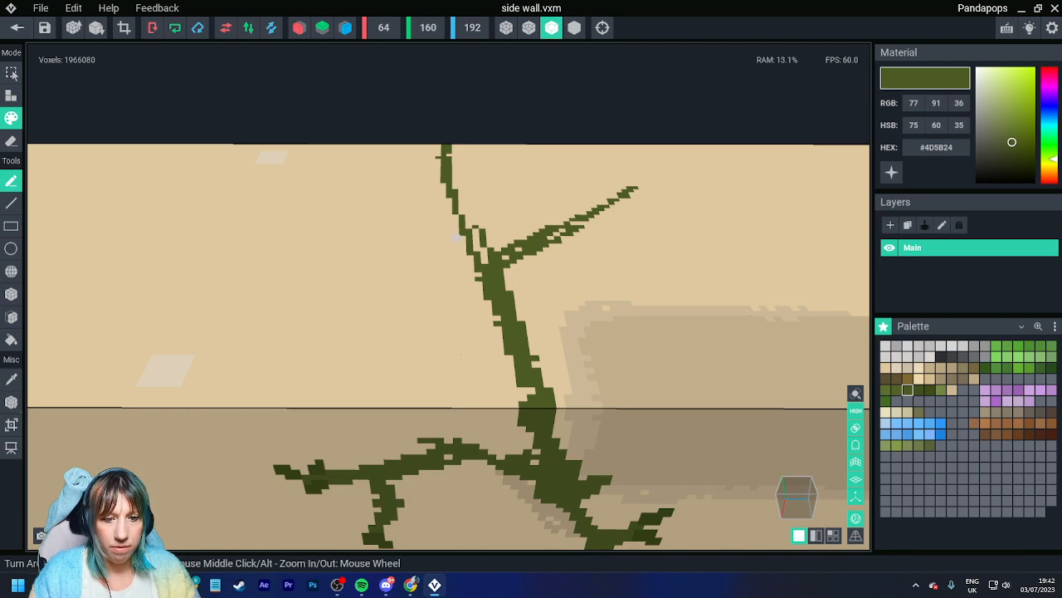
Step: Continue the vine over the back edge as two diverging branches down the wall's back face, each with a small twig
right_drag(455, 239, 460, 261)
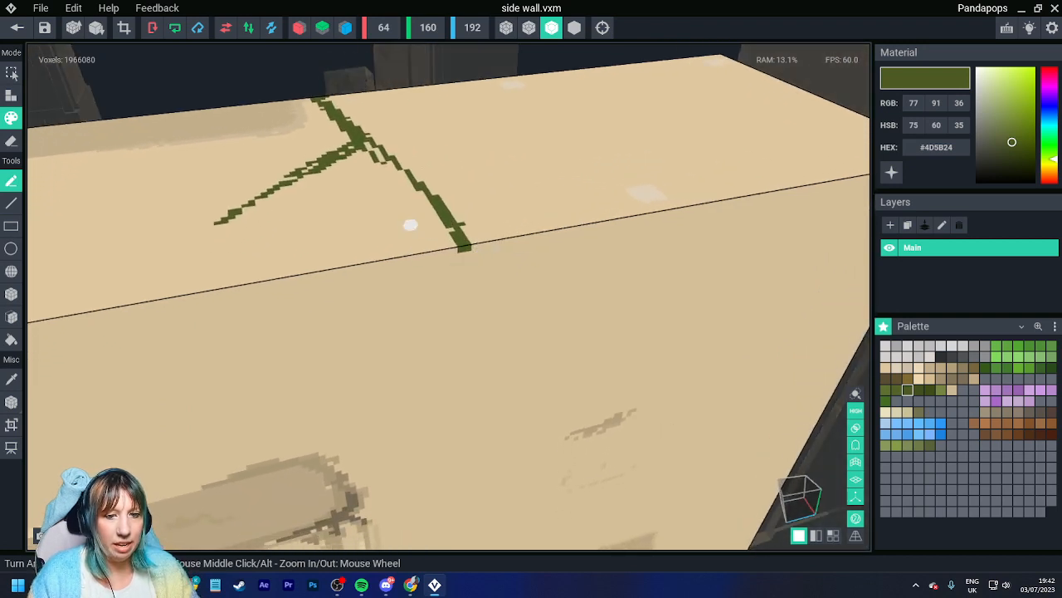
right_drag(410, 224, 451, 225)
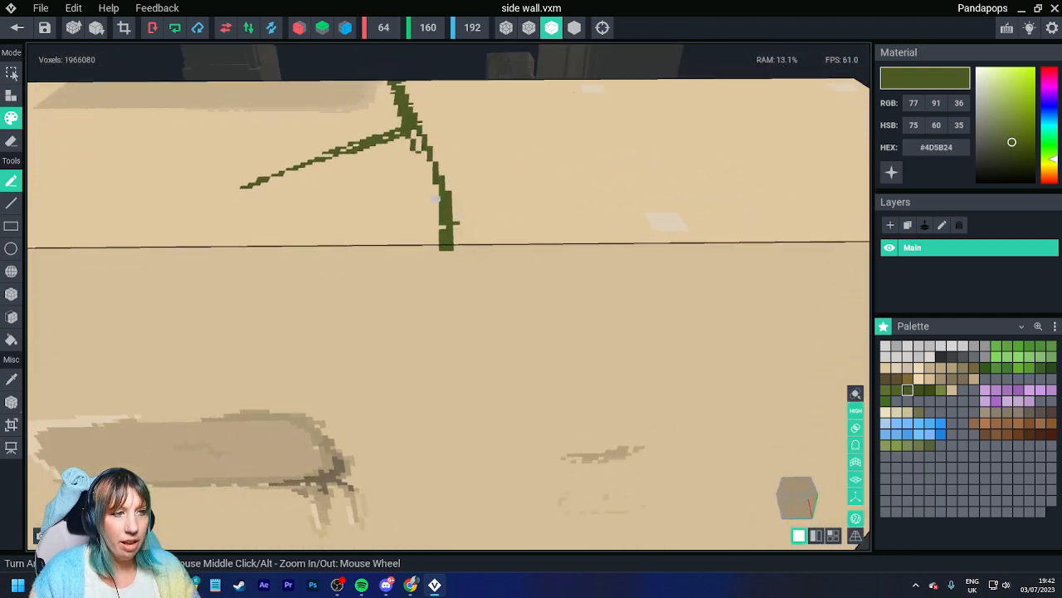
mouse_move(443, 226)
mouse_down()
mouse_move(422, 266)
mouse_move(438, 219)
mouse_move(410, 120)
mouse_move(439, 199)
mouse_move(398, 354)
mouse_move(421, 266)
mouse_move(391, 327)
mouse_move(396, 315)
mouse_move(396, 335)
mouse_move(448, 229)
mouse_move(566, 298)
mouse_move(460, 234)
mouse_move(628, 346)
mouse_move(652, 374)
mouse_move(613, 346)
mouse_move(661, 386)
mouse_up()
drag(591, 331, 572, 372)
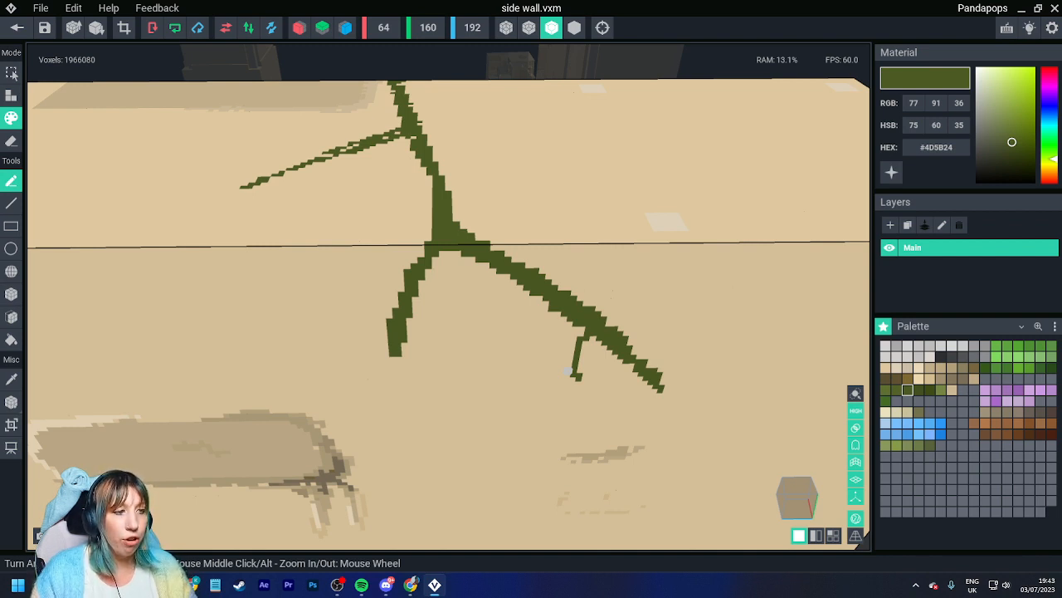
drag(415, 300, 437, 315)
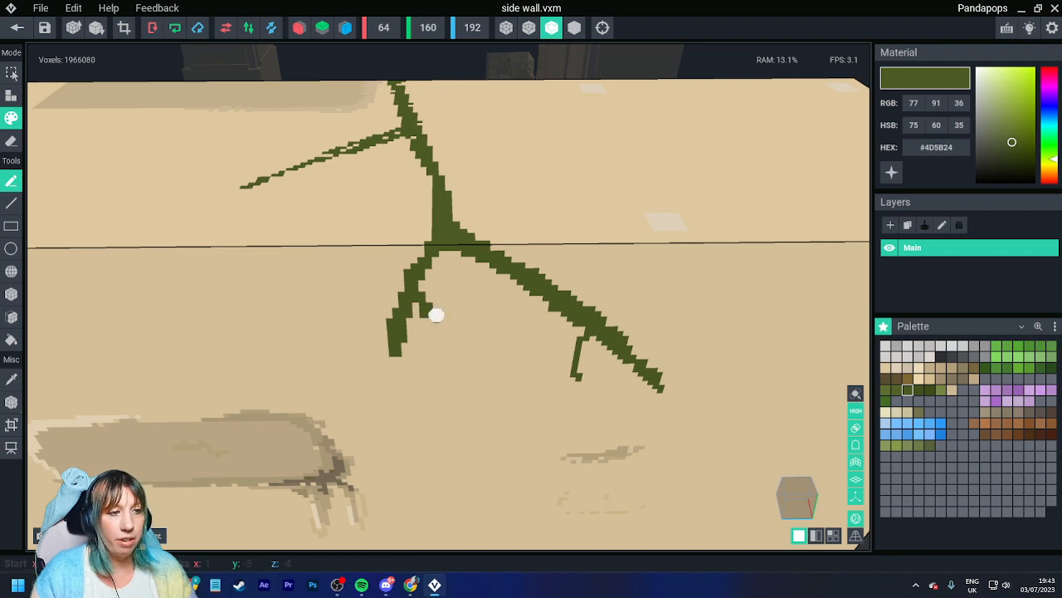
Step: Thicken the top face's side branch, give it a small twig, and pencil a second short branch near the front edge
right_drag(437, 314, 595, 310)
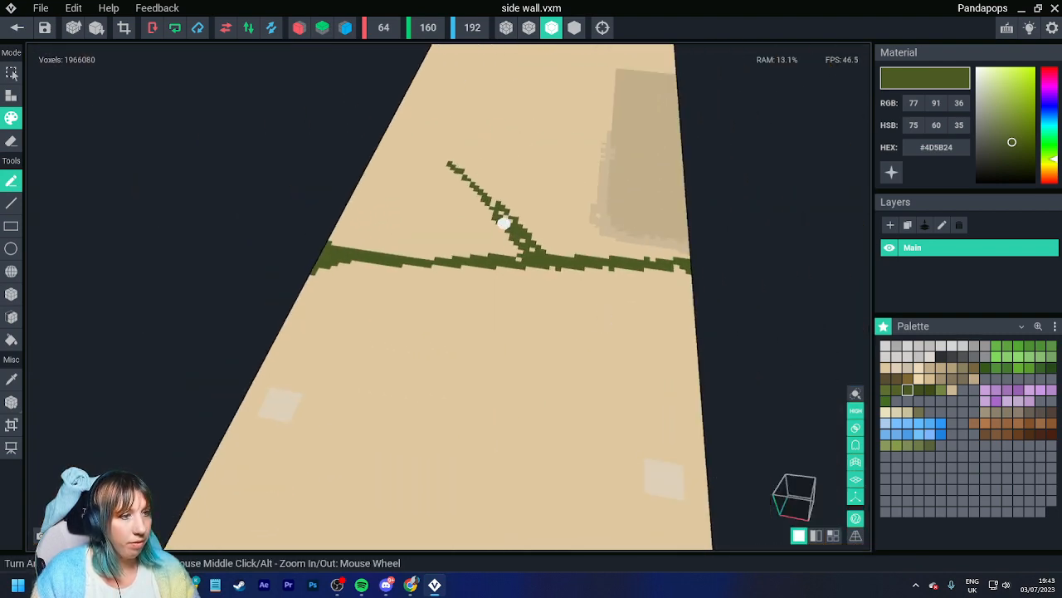
mouse_move(503, 223)
mouse_down()
mouse_move(508, 189)
mouse_move(490, 199)
mouse_move(453, 163)
mouse_up()
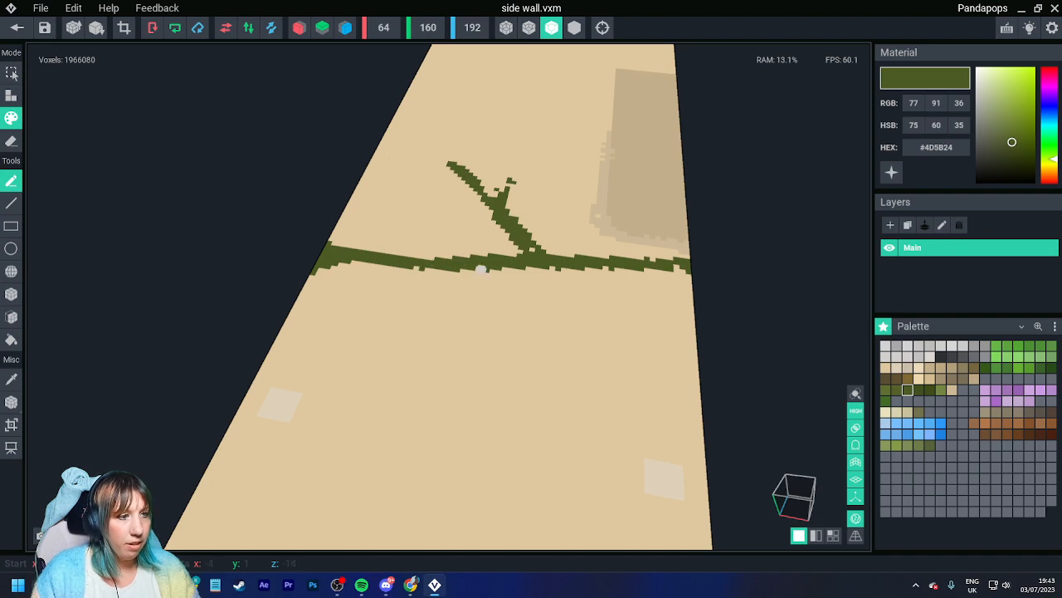
right_drag(524, 247, 556, 247)
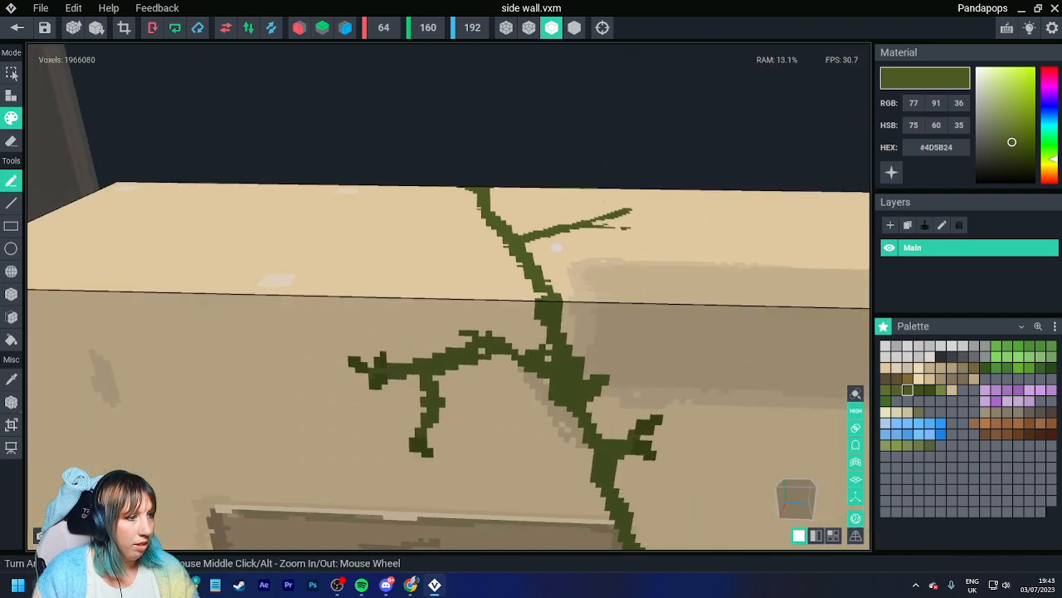
mouse_move(498, 262)
mouse_down()
mouse_move(489, 253)
mouse_move(545, 298)
mouse_move(486, 255)
mouse_move(538, 294)
mouse_up()
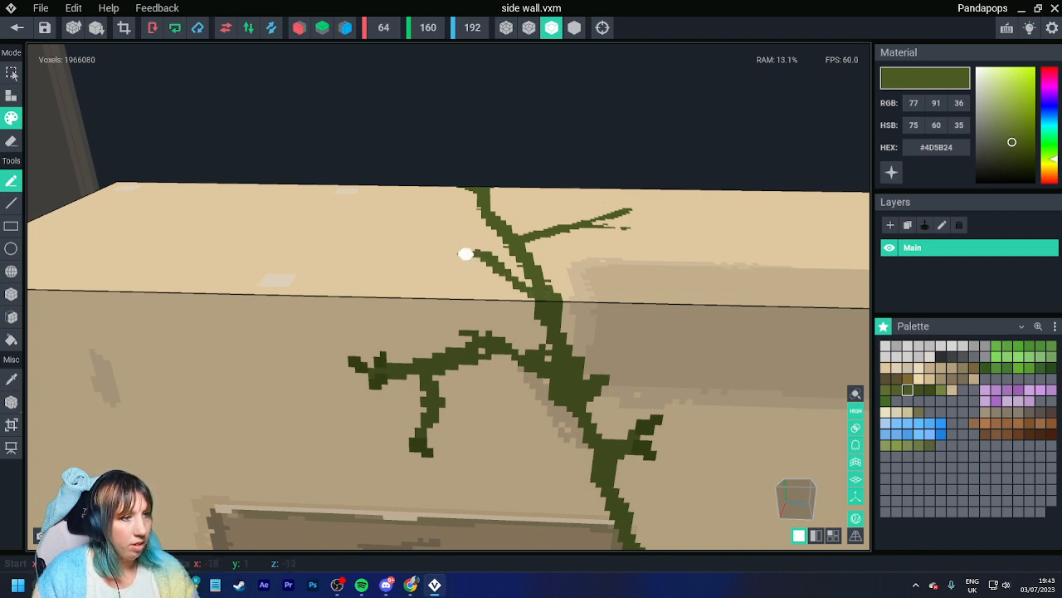
Step: Sample the darker vine green #3F4C18 and paint blocky leaf tips on the top-face branches with the box brush
alt+click(652, 428)
middle_drag(680, 287, 665, 294)
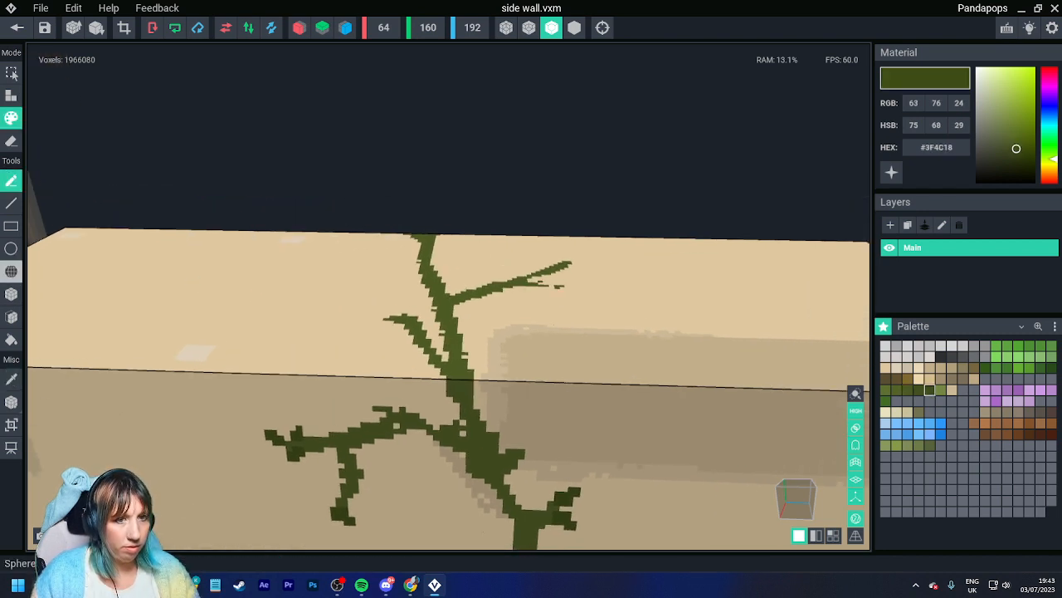
click(11, 294)
scroll(511, 261, up, 3)
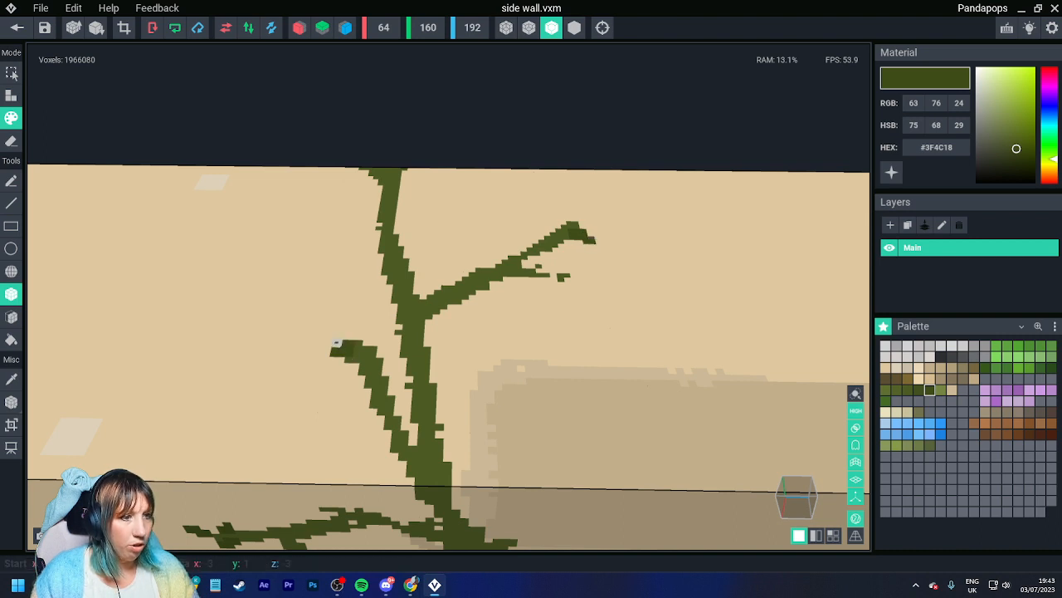
drag(555, 276, 571, 298)
Step: Paint small #3F4C18 leaf blocks along both sides of the main vine stem on the wall's top face
right_drag(571, 298, 343, 318)
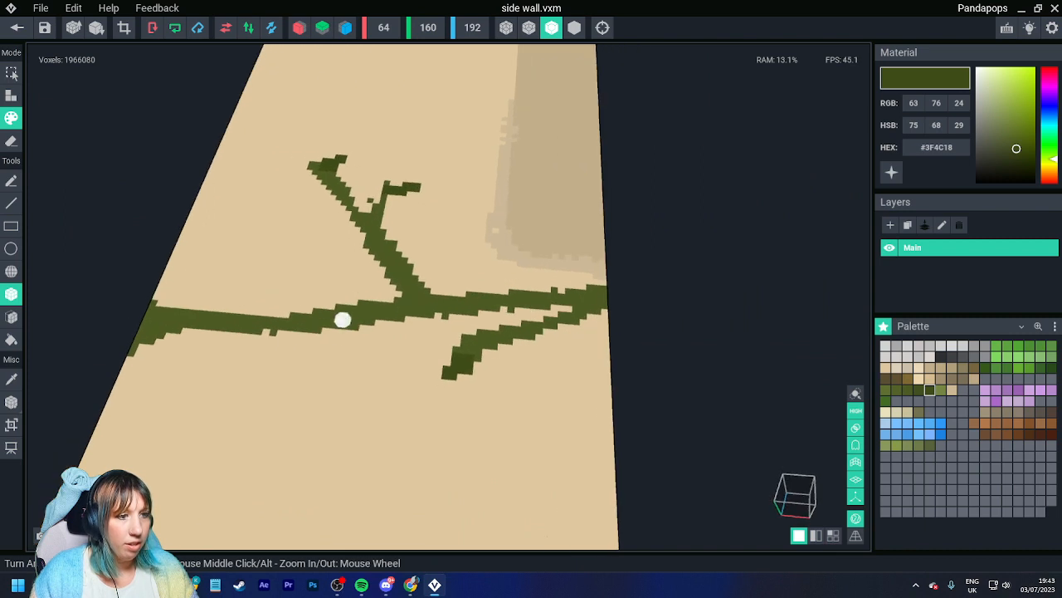
click(353, 333)
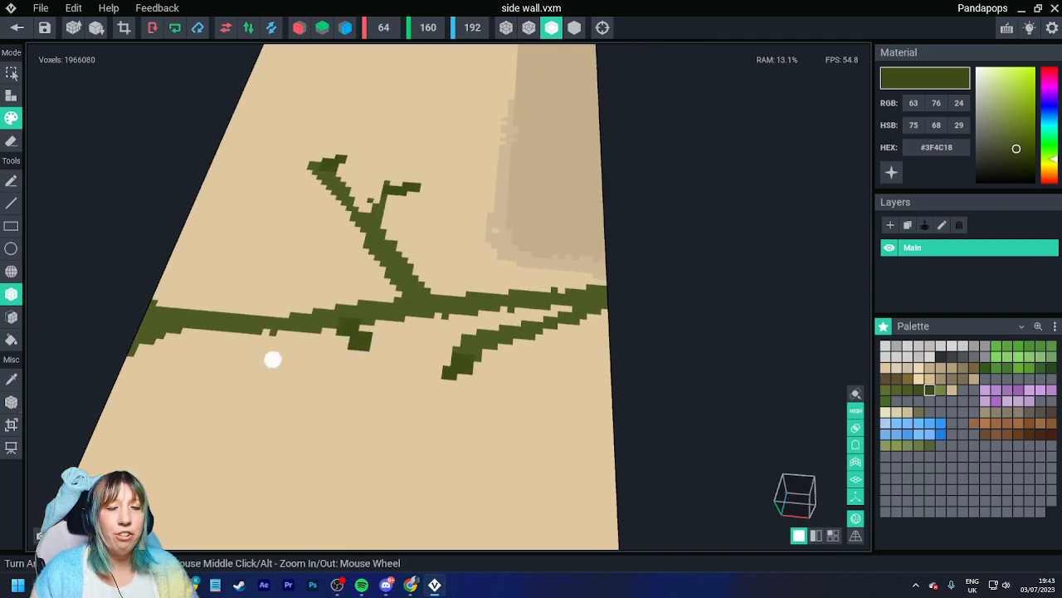
middle_drag(259, 341, 296, 333)
drag(277, 327, 292, 343)
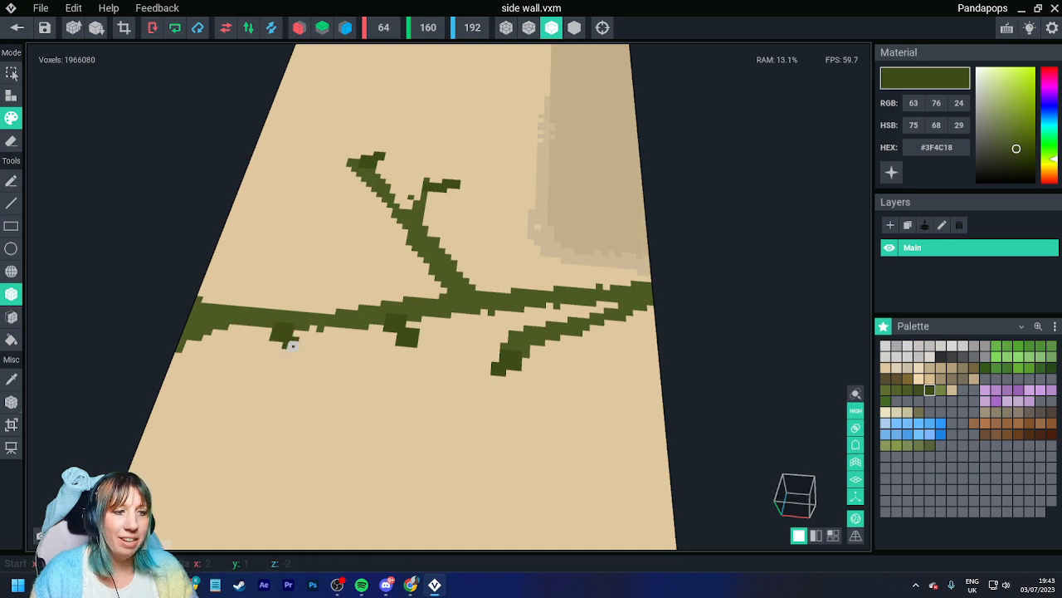
drag(264, 306, 253, 286)
Step: Paint #3F4C18 leaf blocks on the tips and sides of the vine branches on the wall's back face
right_drag(187, 324, 224, 311)
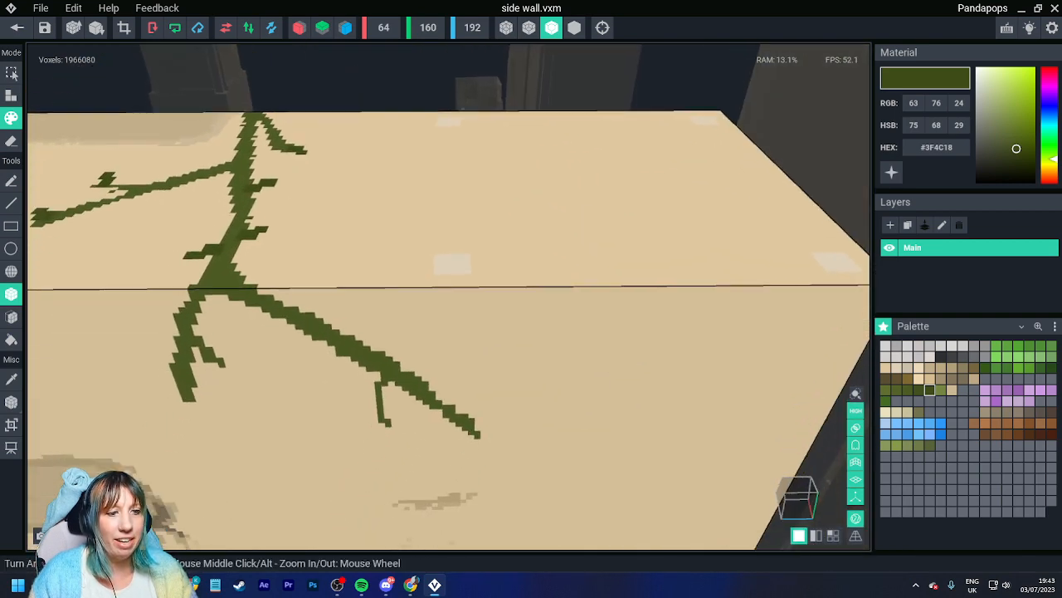
middle_drag(224, 311, 229, 290)
mouse_move(221, 348)
mouse_down()
mouse_move(246, 366)
mouse_move(177, 373)
mouse_move(166, 386)
mouse_up()
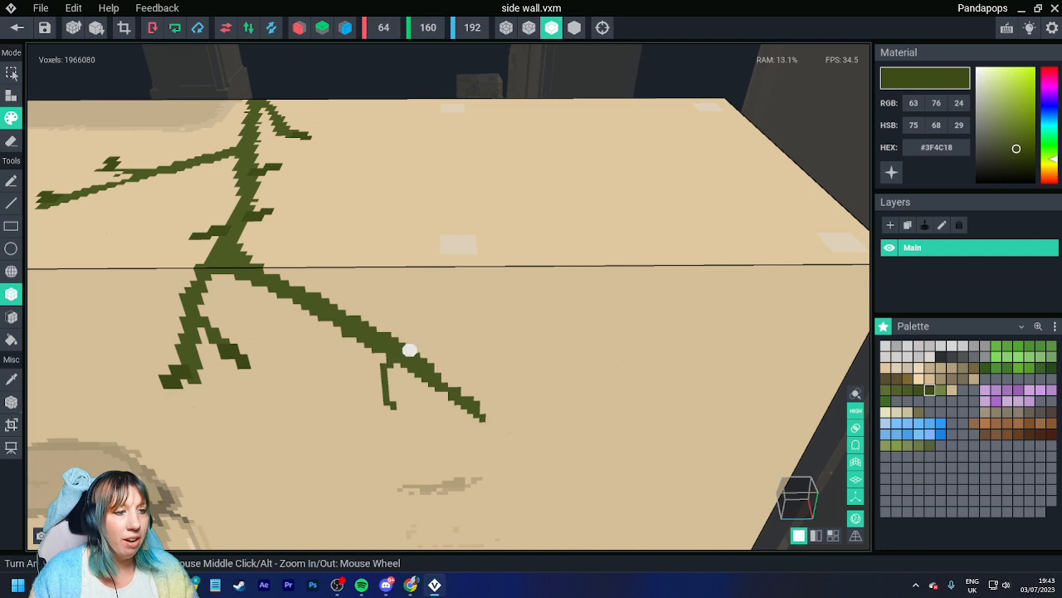
drag(407, 351, 427, 324)
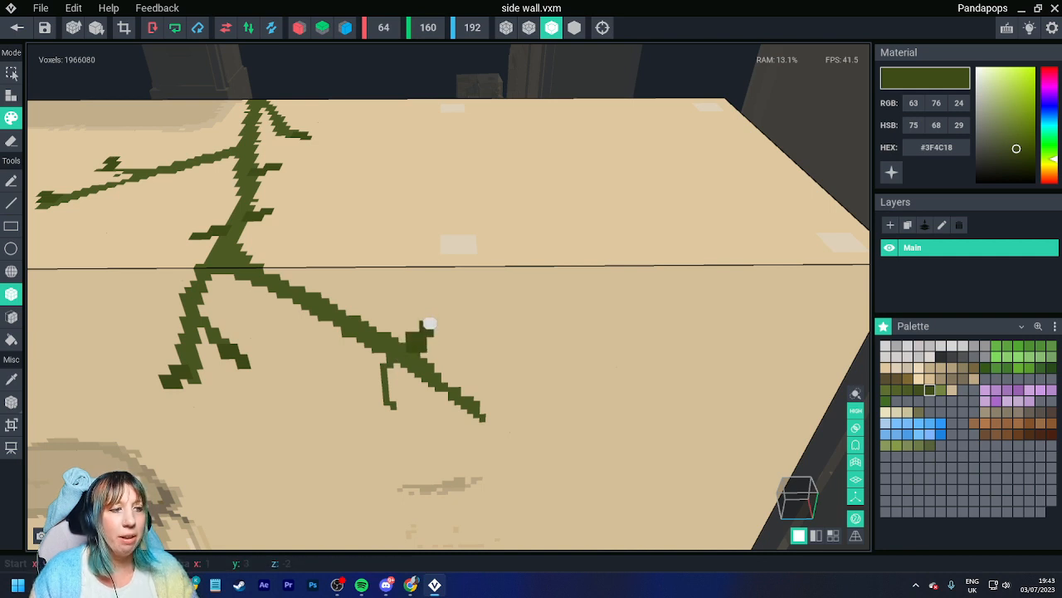
drag(474, 398, 490, 379)
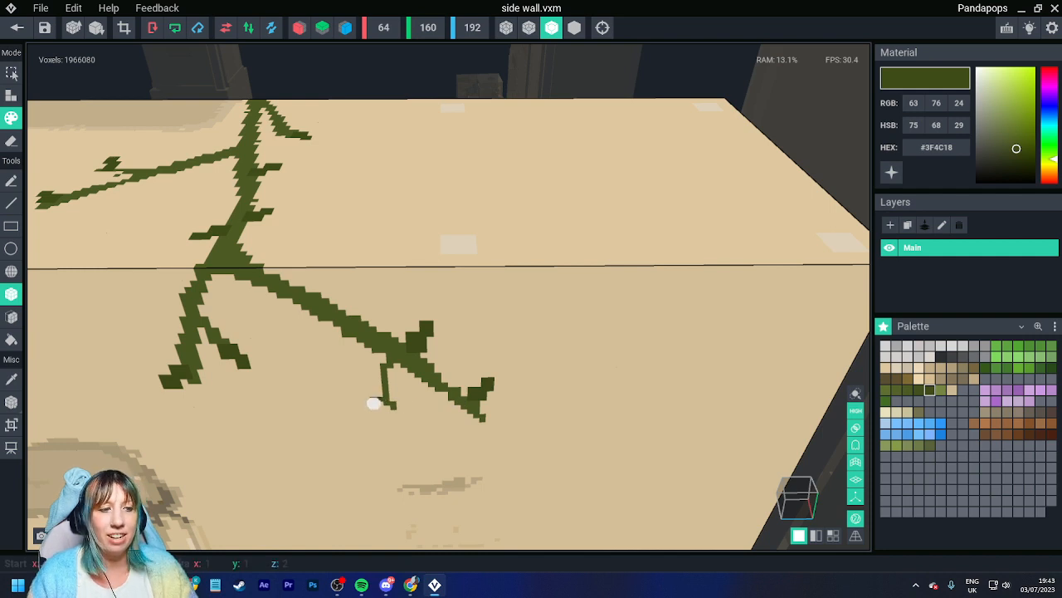
drag(374, 403, 360, 409)
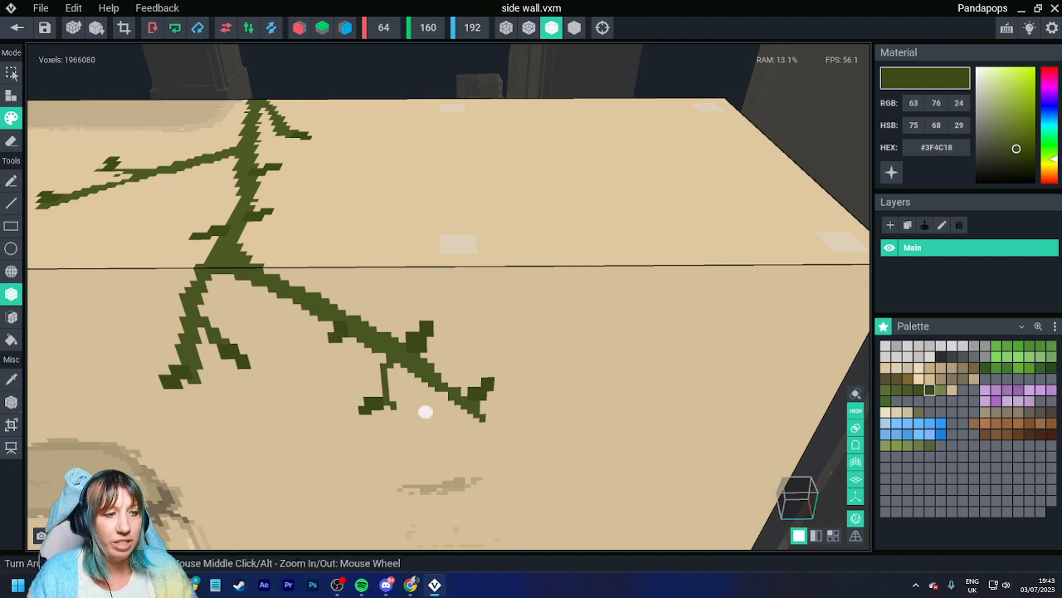
Step: Paint more #3F4C18 leaf blocks on the long branch's tip, its hanging twig and the short side branch on the wall's back face
middle_drag(427, 410, 439, 370)
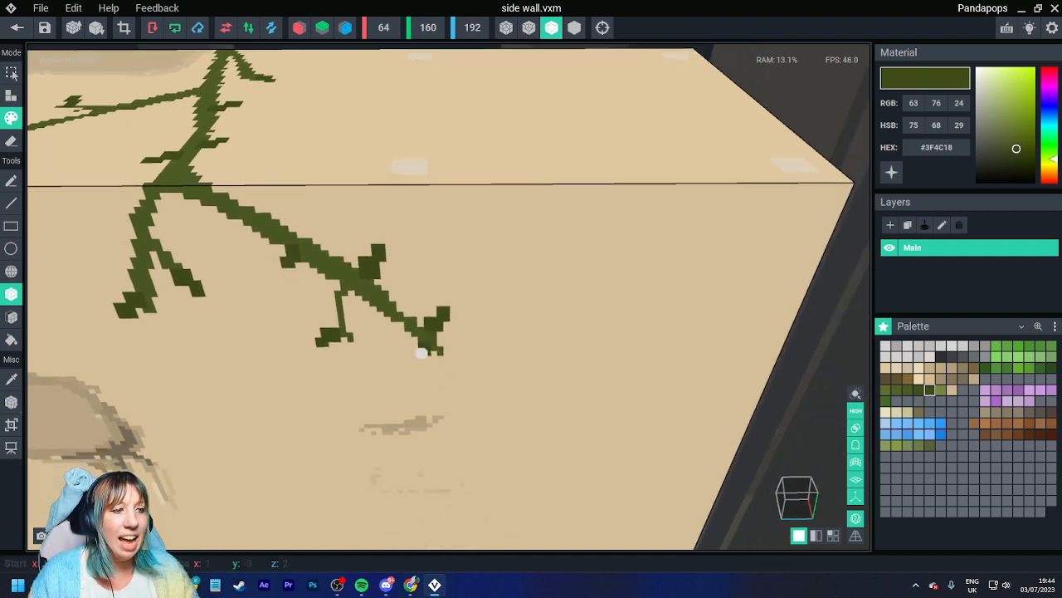
click(419, 356)
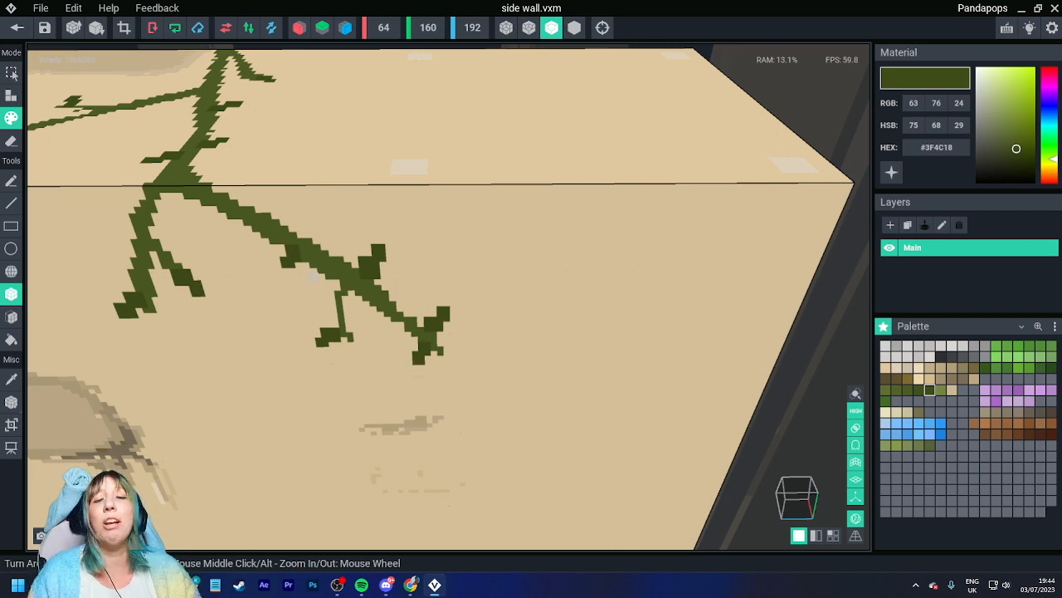
right_drag(380, 314, 380, 314)
drag(342, 318, 354, 323)
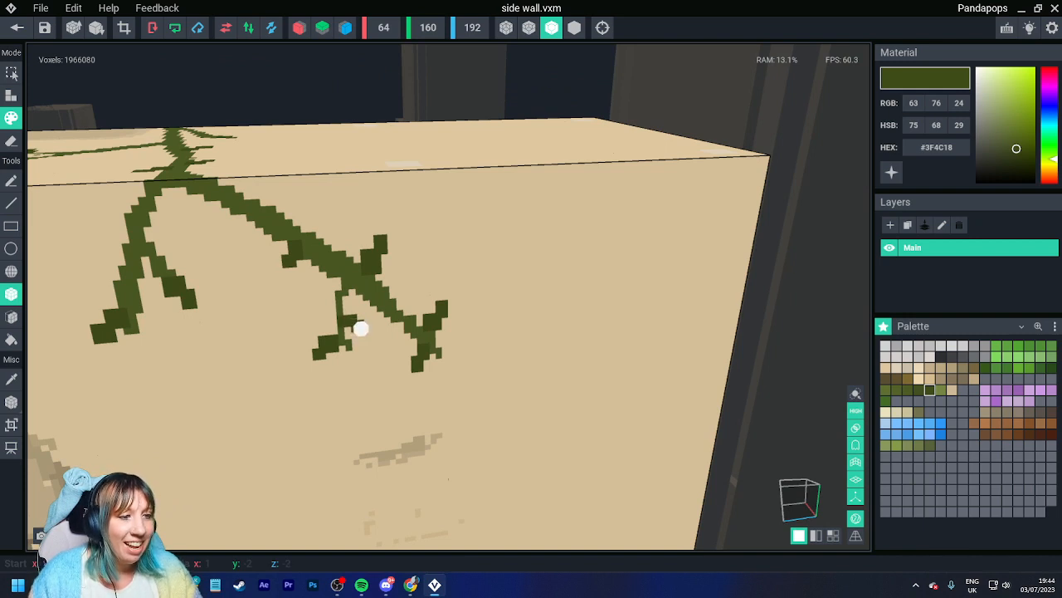
right_drag(213, 335, 225, 333)
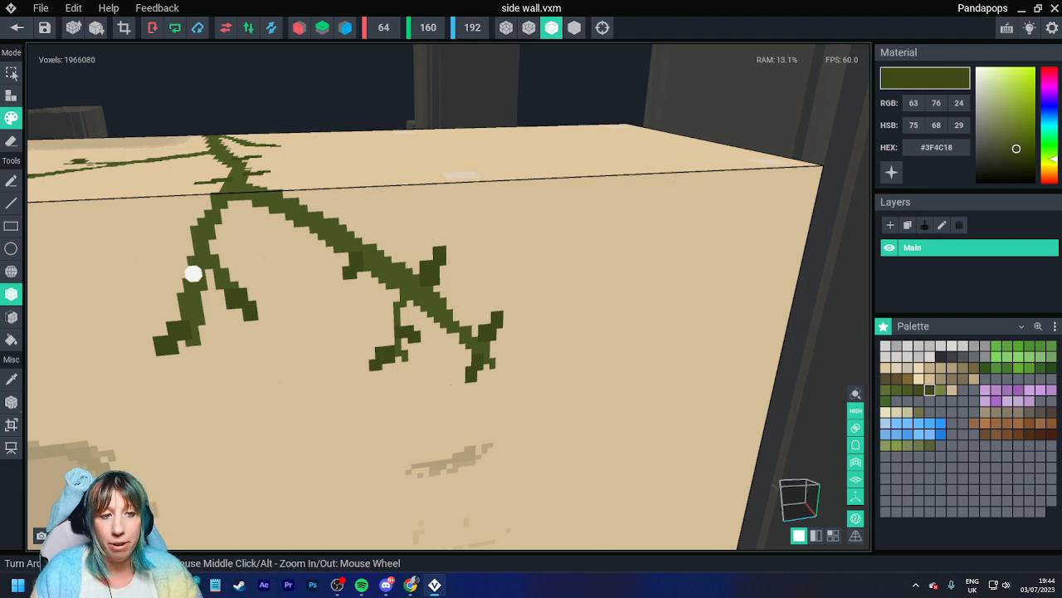
drag(192, 273, 163, 289)
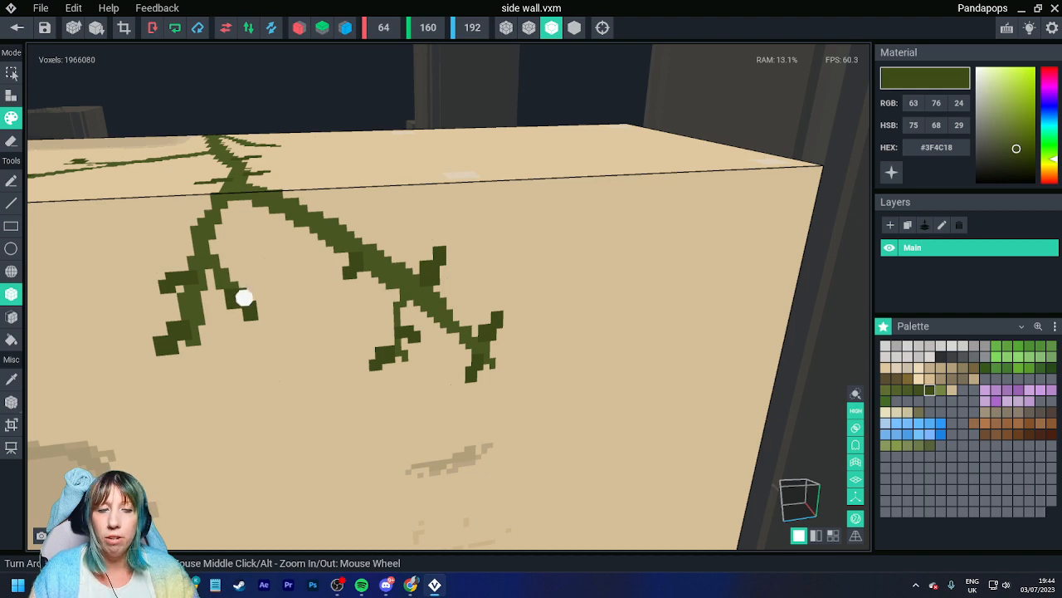
Step: Sample the tan shadow colour #C3AF8B and pencil shadows beside the vine's main stem and side branches on the wall's top face
right_drag(243, 298, 653, 209)
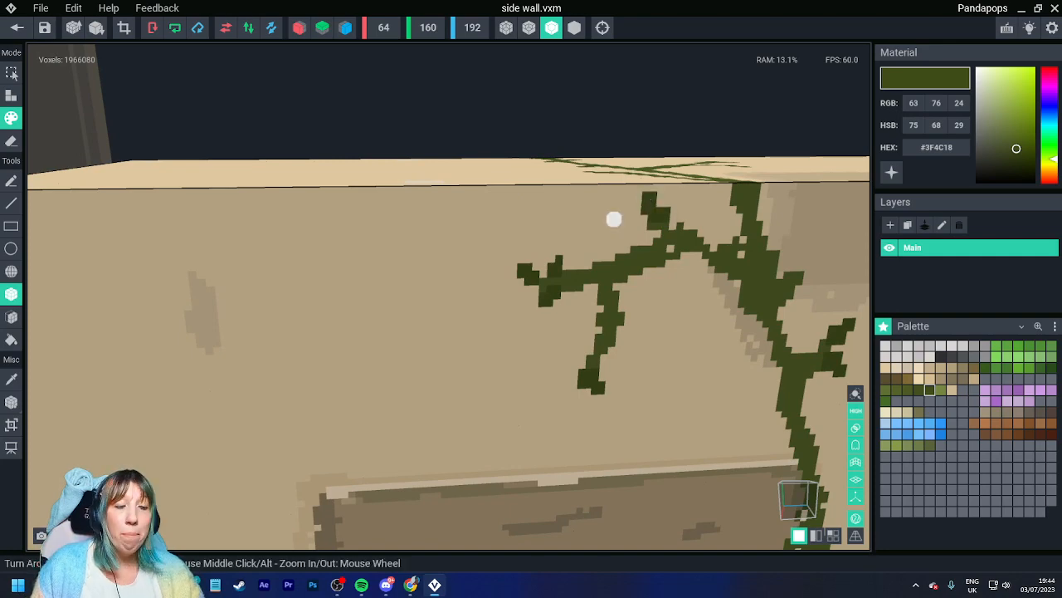
right_drag(612, 273, 664, 265)
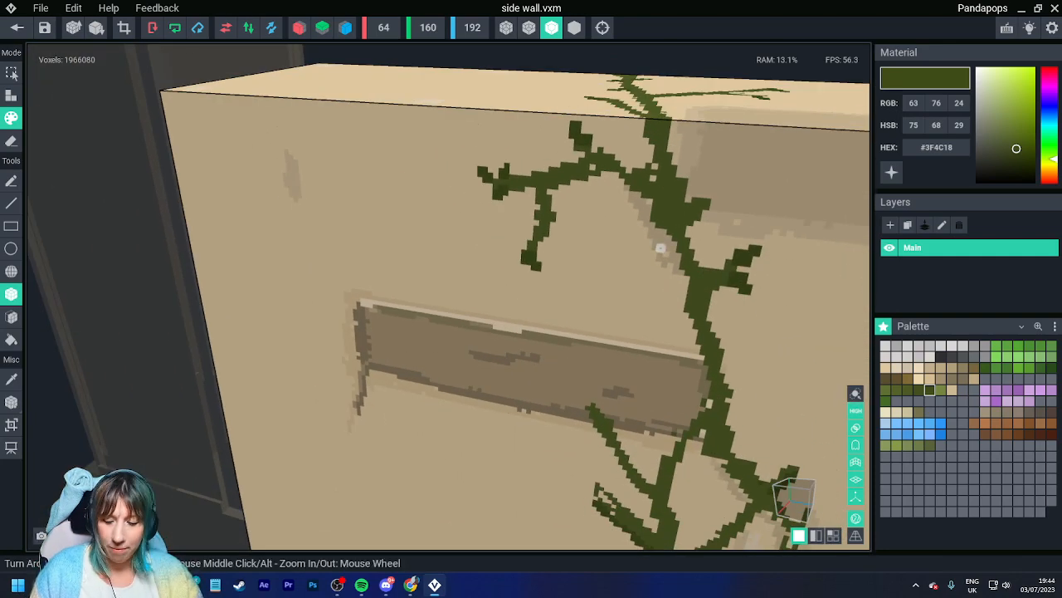
alt+click(656, 241)
right_drag(579, 284, 503, 272)
click(11, 180)
drag(486, 287, 471, 282)
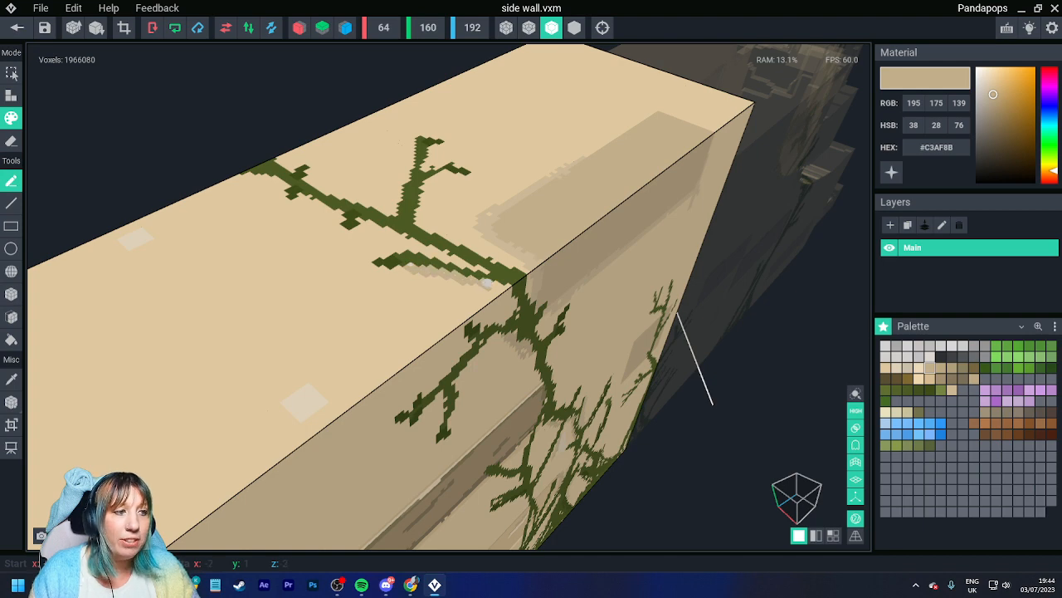
right_drag(506, 285, 475, 331)
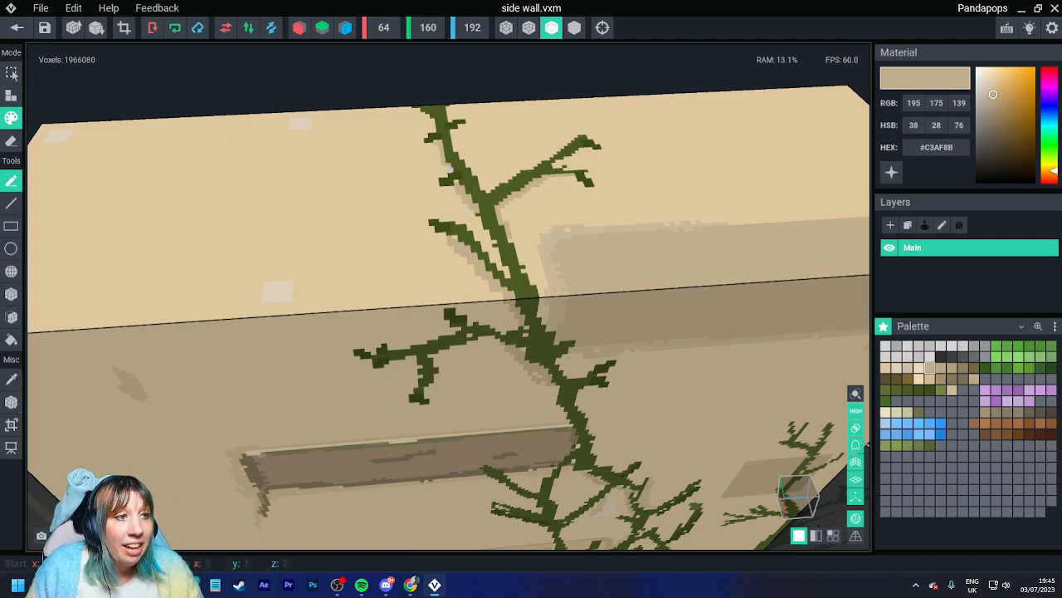
right_drag(486, 154, 486, 155)
Step: Pencil #C3AF8B shadows along the long vine branch on the back face and continue them over the edge beside the top-face stem
right_drag(516, 190, 517, 142)
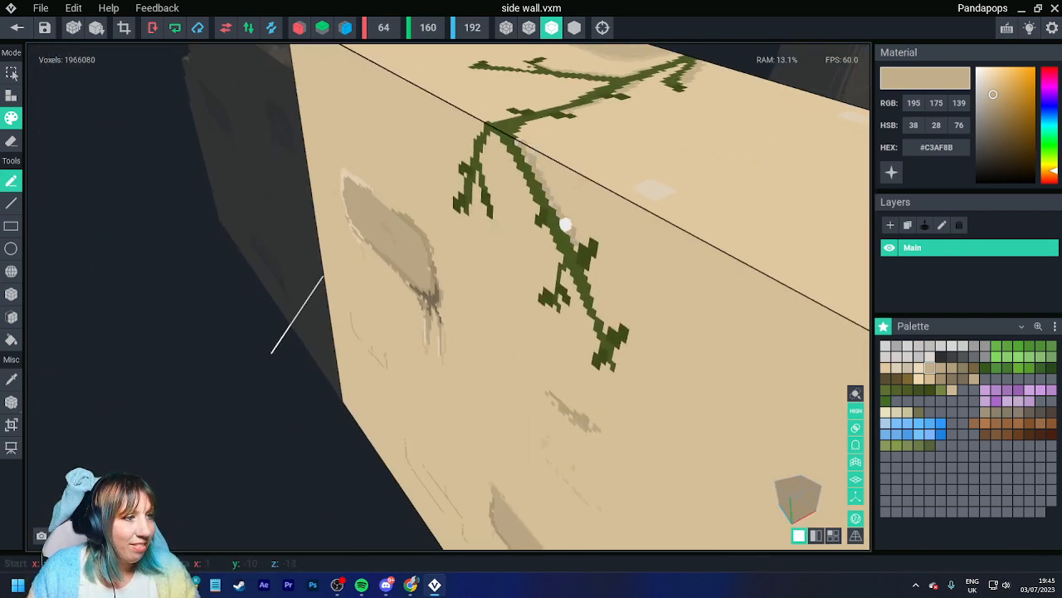
mouse_move(575, 248)
right_down()
mouse_move(588, 277)
mouse_move(555, 245)
right_up()
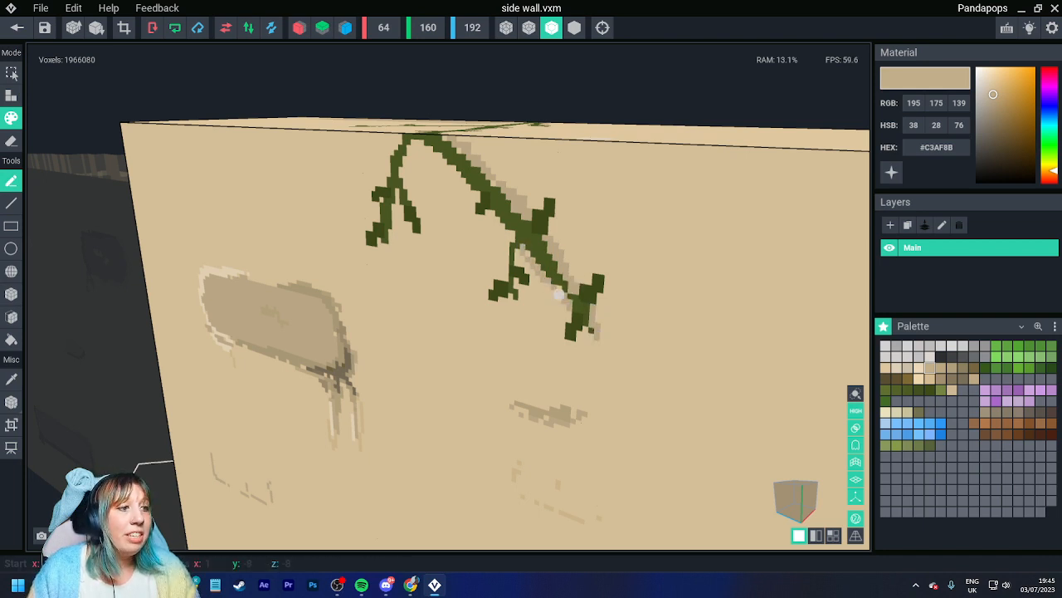
right_drag(532, 260, 476, 177)
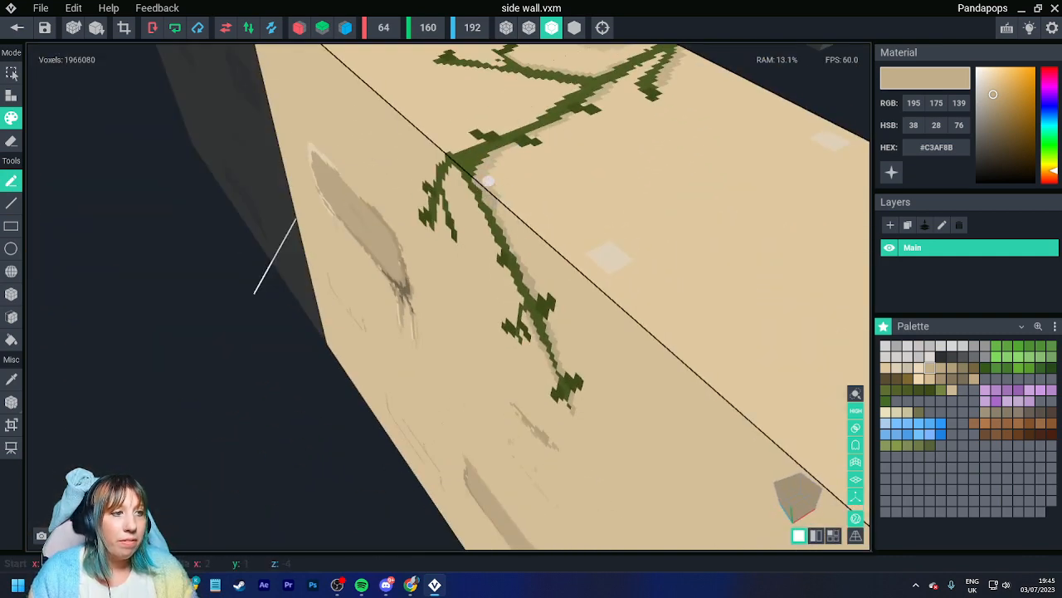
right_drag(514, 144, 652, 204)
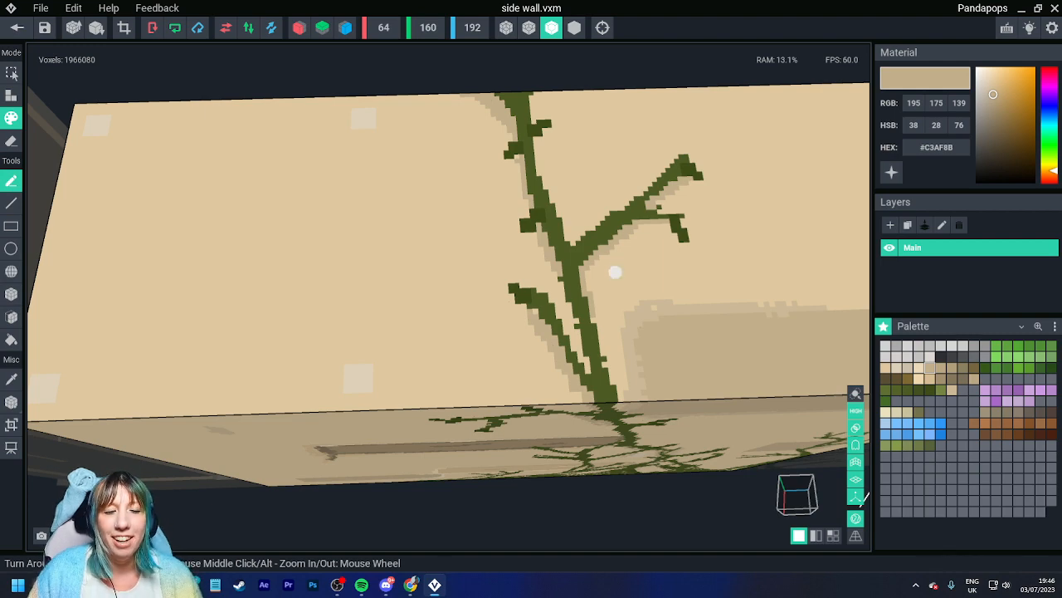
Step: Pencil a #C3AF8B shadow beside the back face's short forked branch and edge it with a #ECDABA highlight
mouse_move(366, 180)
right_down()
mouse_move(311, 245)
mouse_move(266, 225)
right_up()
scroll(266, 225, up, 3)
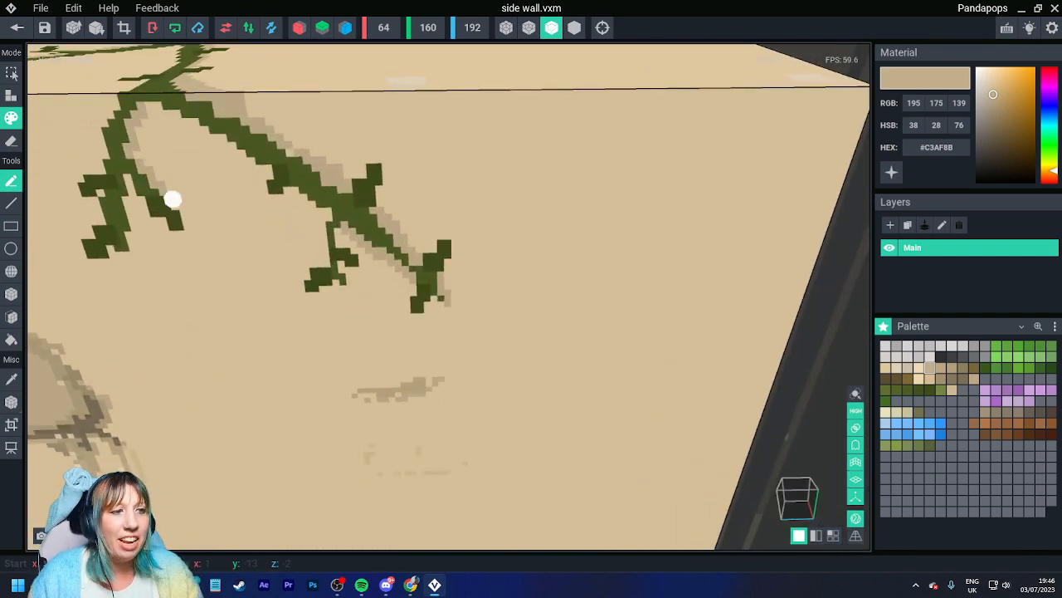
click(919, 368)
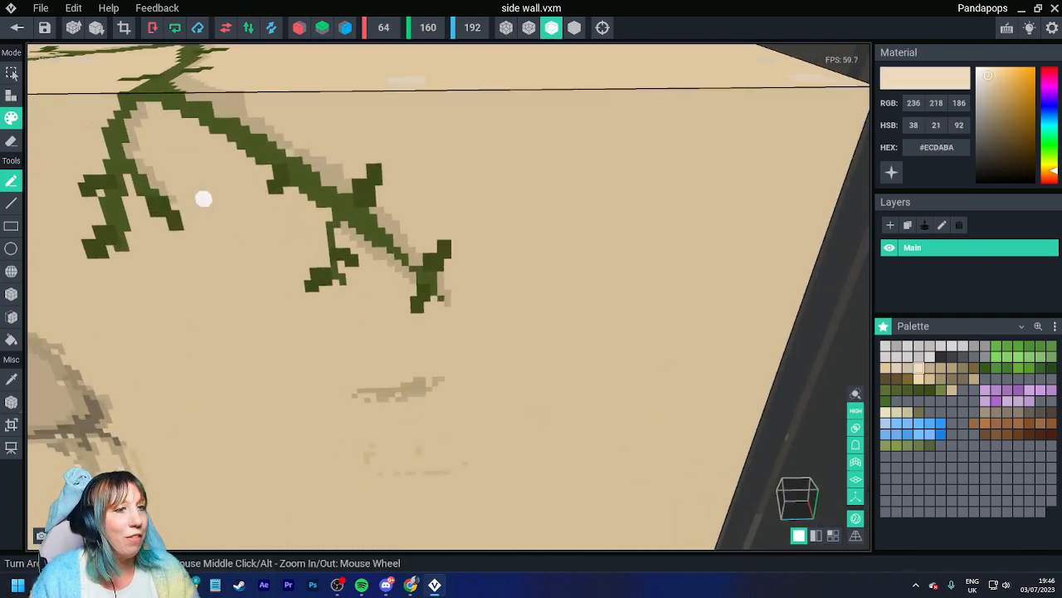
drag(179, 194, 192, 219)
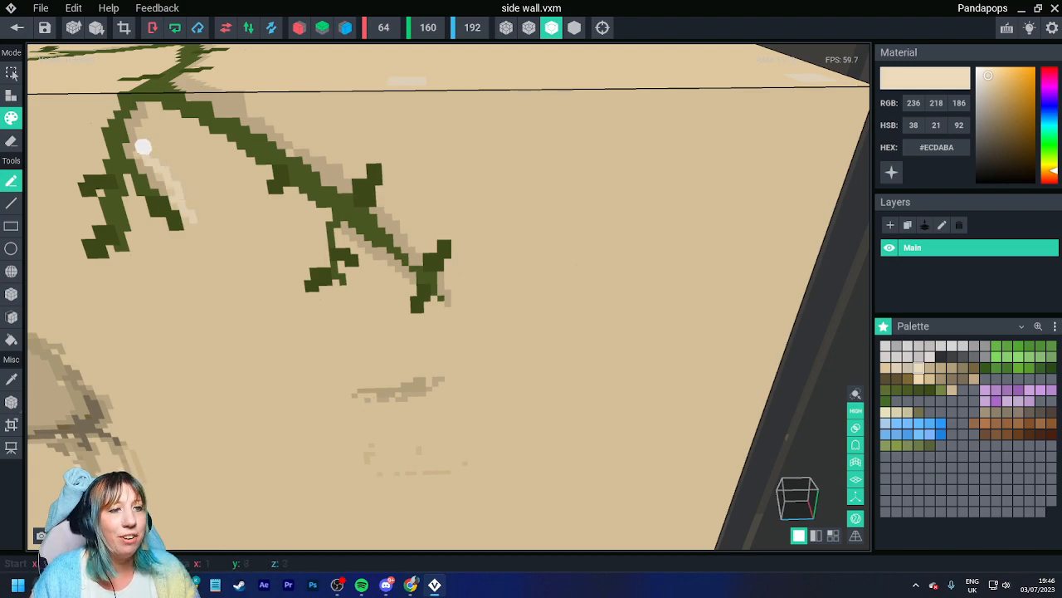
Step: Sample the dark green #3F4C18 and pencil shading along the underside of the upper branch and main stem on the front face
mouse_move(142, 147)
right_down()
mouse_move(320, 241)
mouse_move(533, 277)
right_up()
scroll(355, 260, down, 6)
mouse_move(382, 365)
right_down()
mouse_move(623, 363)
mouse_move(622, 344)
mouse_move(627, 383)
right_up()
scroll(625, 382, up, 3)
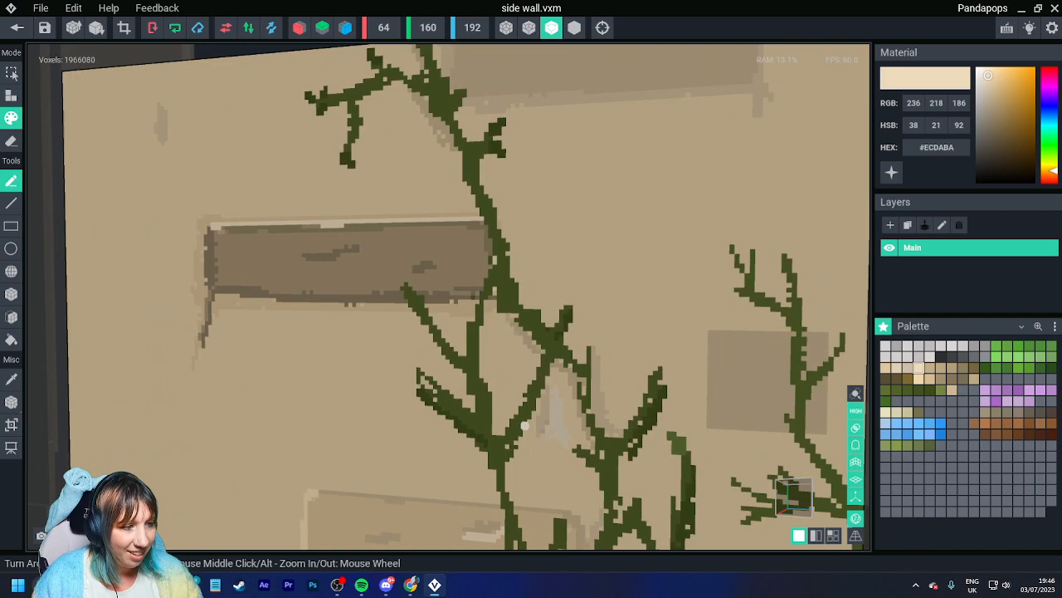
alt+click(460, 430)
right_drag(465, 427, 437, 360)
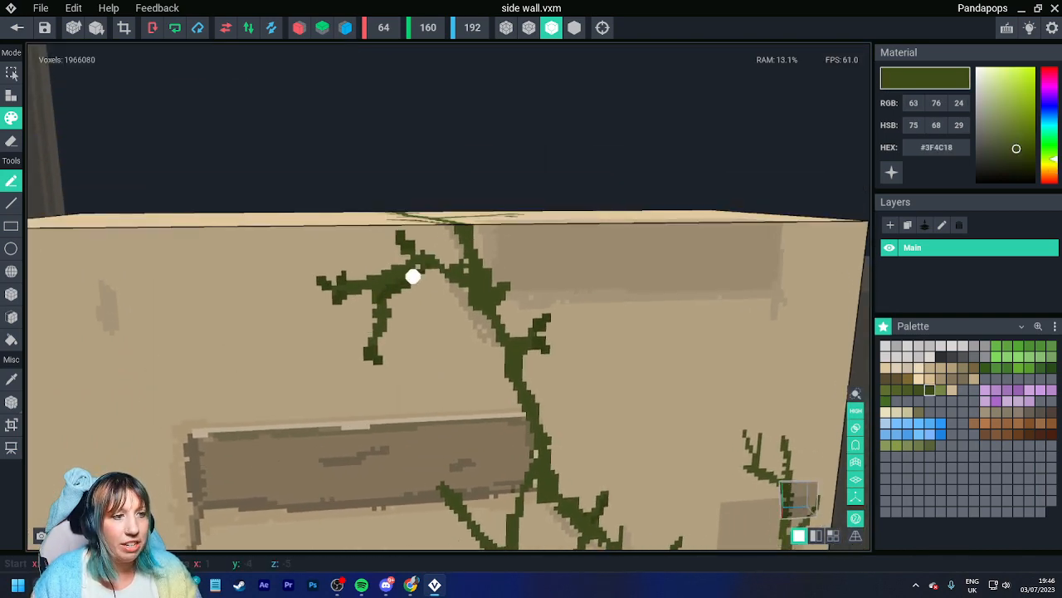
drag(461, 284, 506, 362)
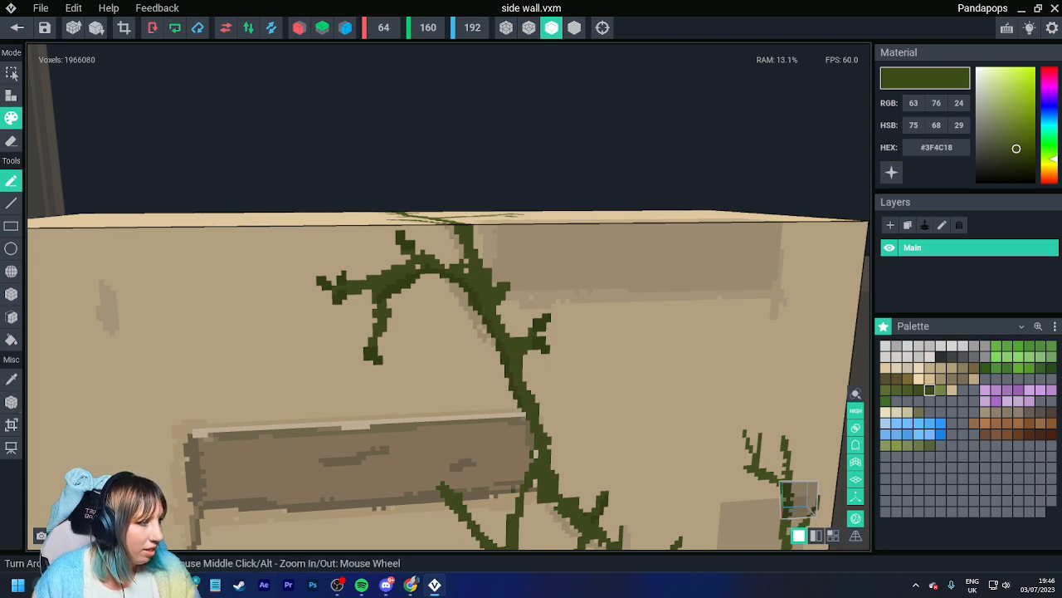
Step: Switch to green #43501F and pencil further shading on the main stem and upper side branch on the front face
click(919, 390)
drag(523, 414, 532, 432)
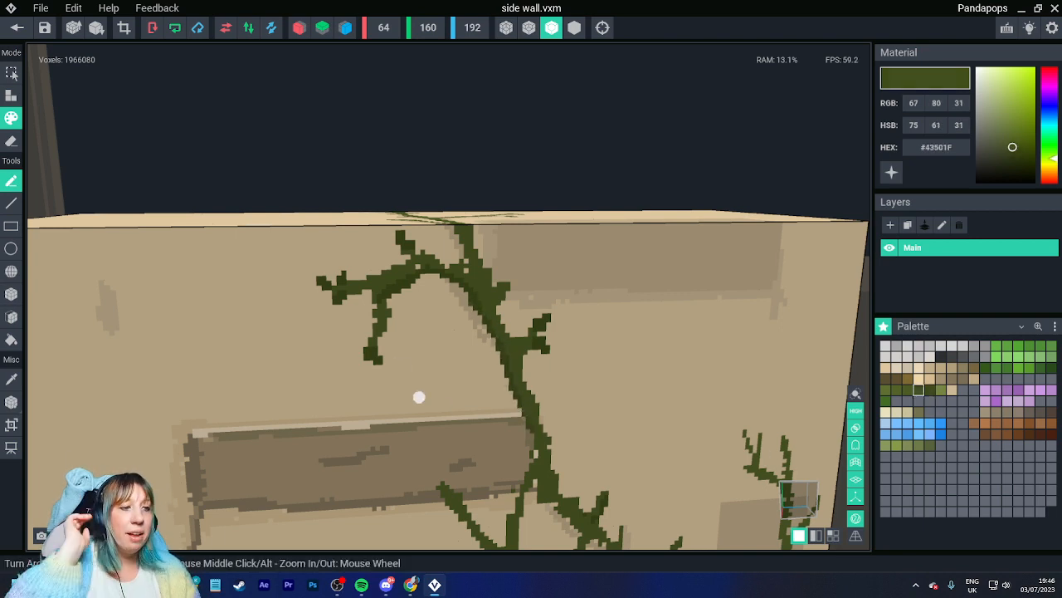
scroll(449, 297, up, 5)
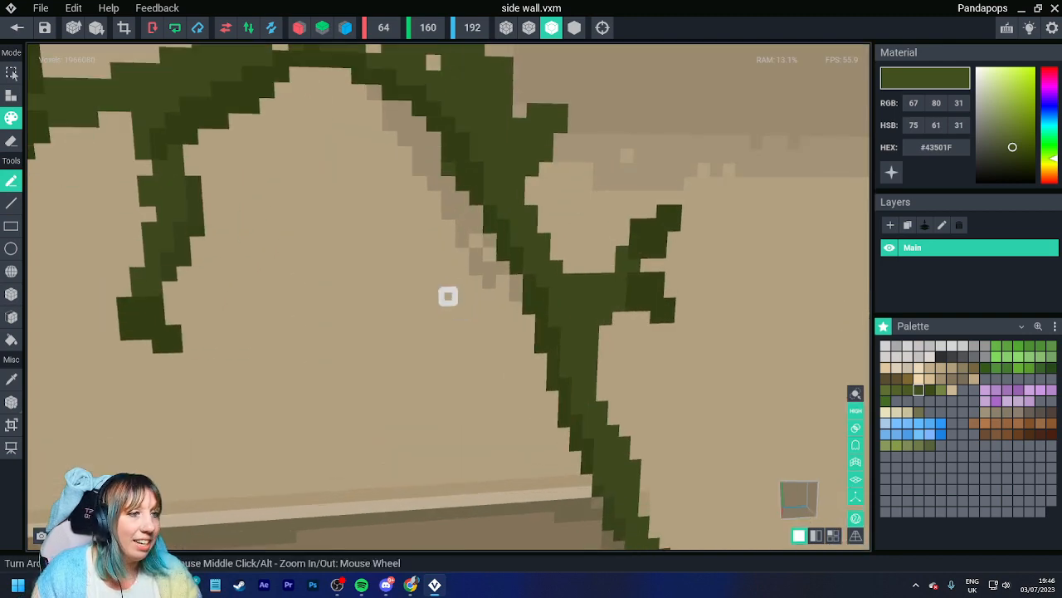
middle_drag(448, 296, 493, 396)
mouse_move(236, 211)
mouse_down()
mouse_move(283, 188)
mouse_move(283, 202)
mouse_up()
drag(297, 126, 202, 171)
Step: Pencil #43501F shading along one edge of the main stem and the underside of the forked branch on the top face
middle_drag(415, 125, 364, 325)
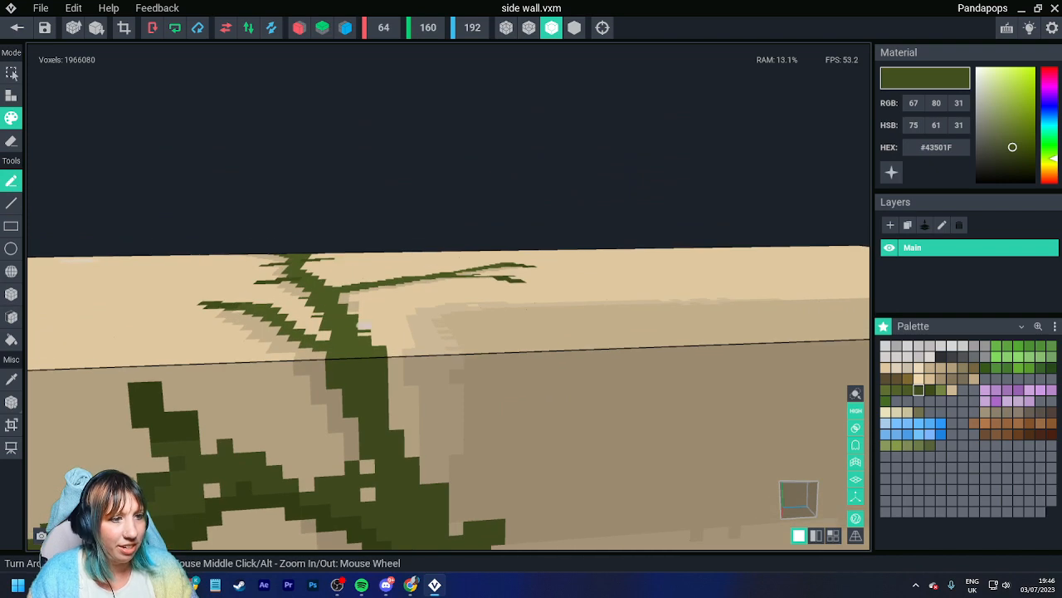
right_drag(364, 325, 355, 337)
mouse_move(353, 334)
mouse_down()
mouse_move(254, 138)
mouse_move(306, 97)
mouse_up()
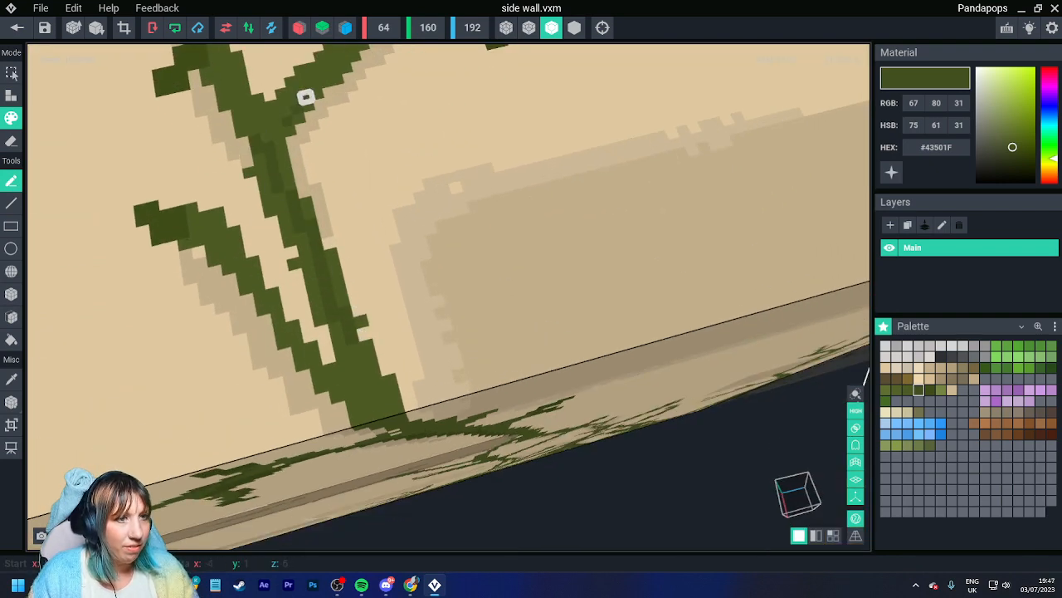
middle_drag(340, 47, 321, 178)
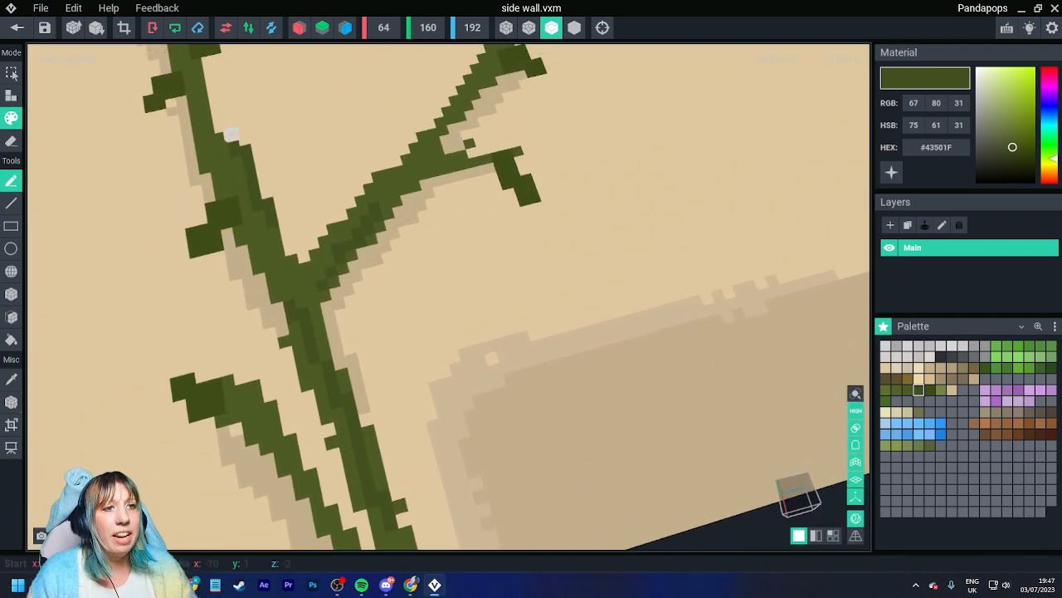
drag(232, 134, 204, 52)
drag(214, 101, 220, 137)
middle_drag(221, 137, 239, 229)
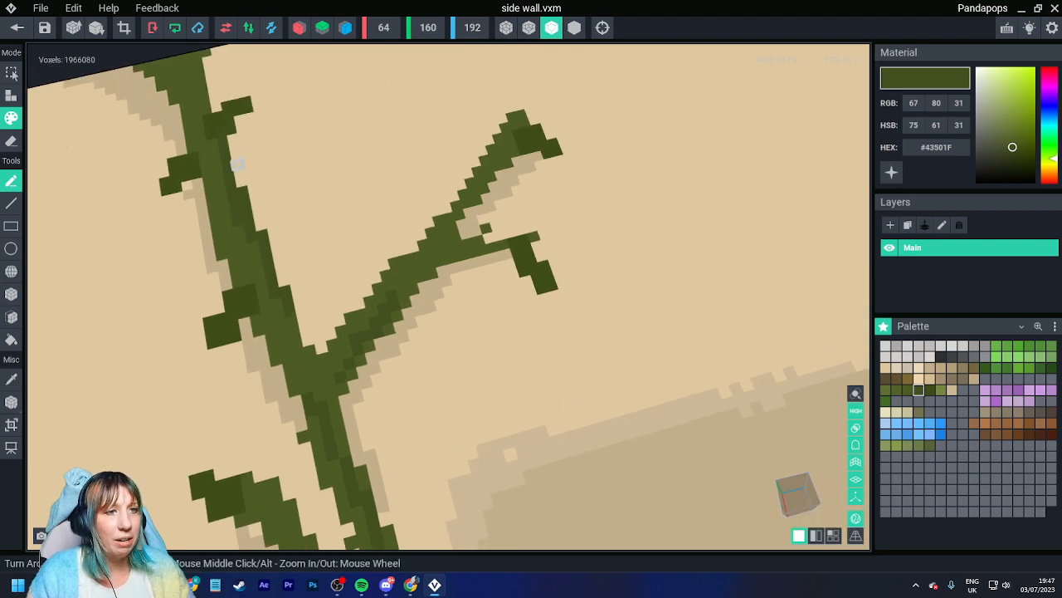
Step: Shade the underside of the back face's long branch with #43501F and the edges of its short forked branch with #3F4C18
right_drag(238, 164, 231, 229)
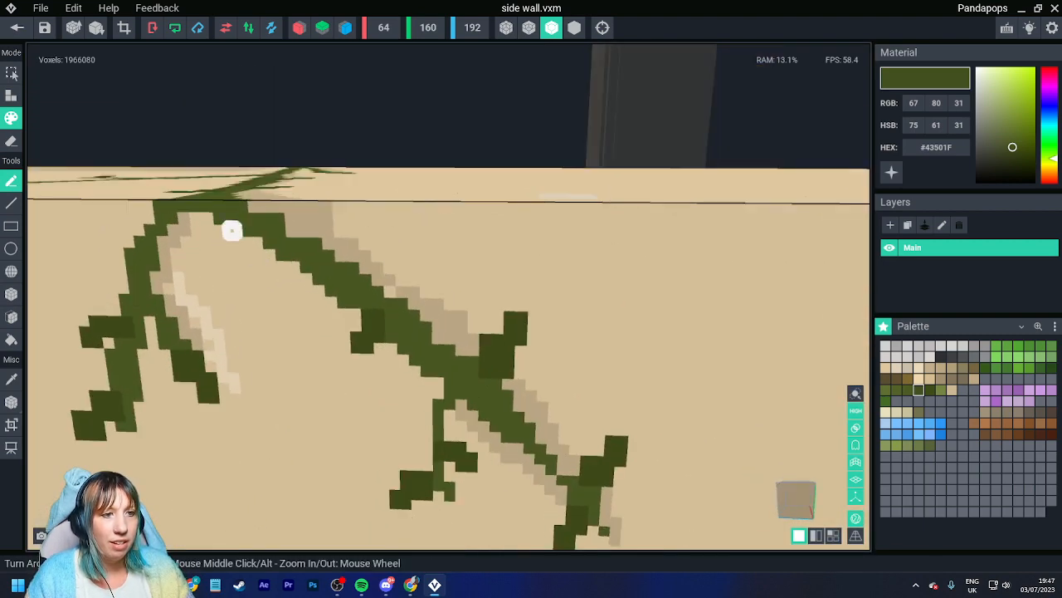
mouse_move(232, 229)
mouse_down()
mouse_move(340, 301)
mouse_move(244, 239)
mouse_move(389, 281)
mouse_up()
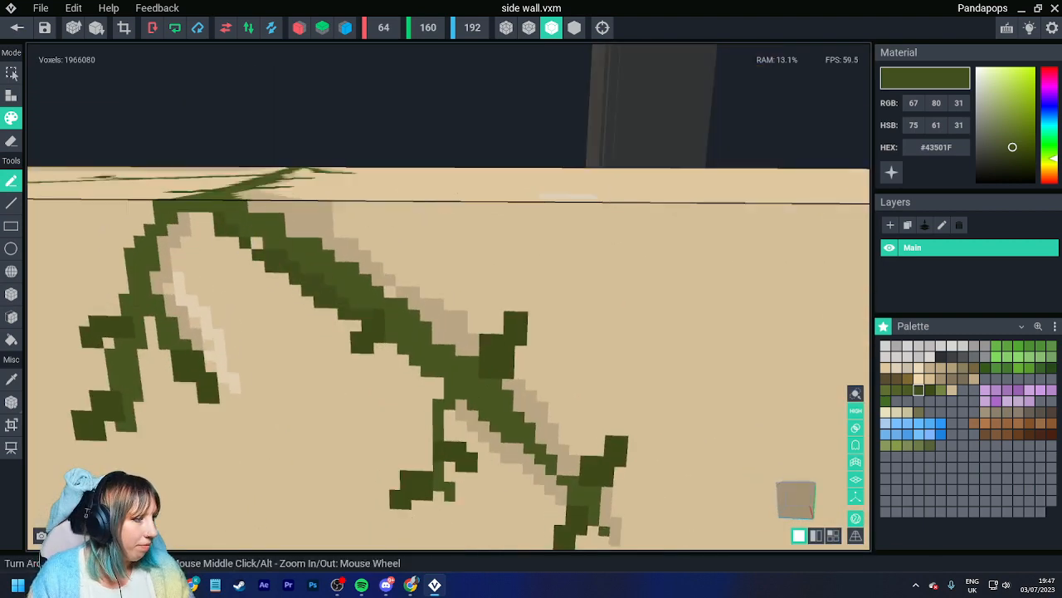
click(929, 389)
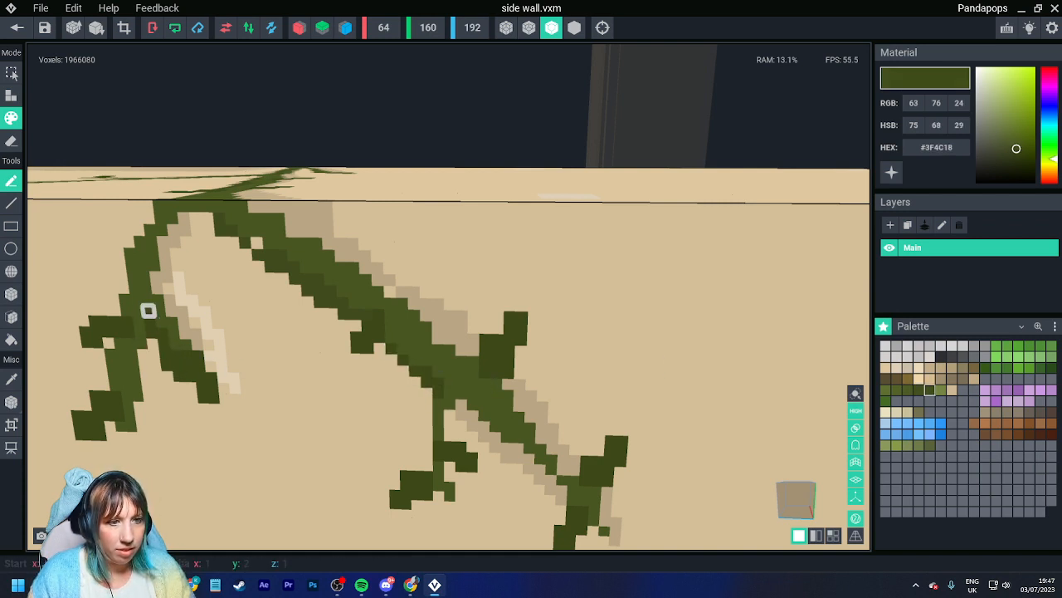
drag(147, 227, 121, 287)
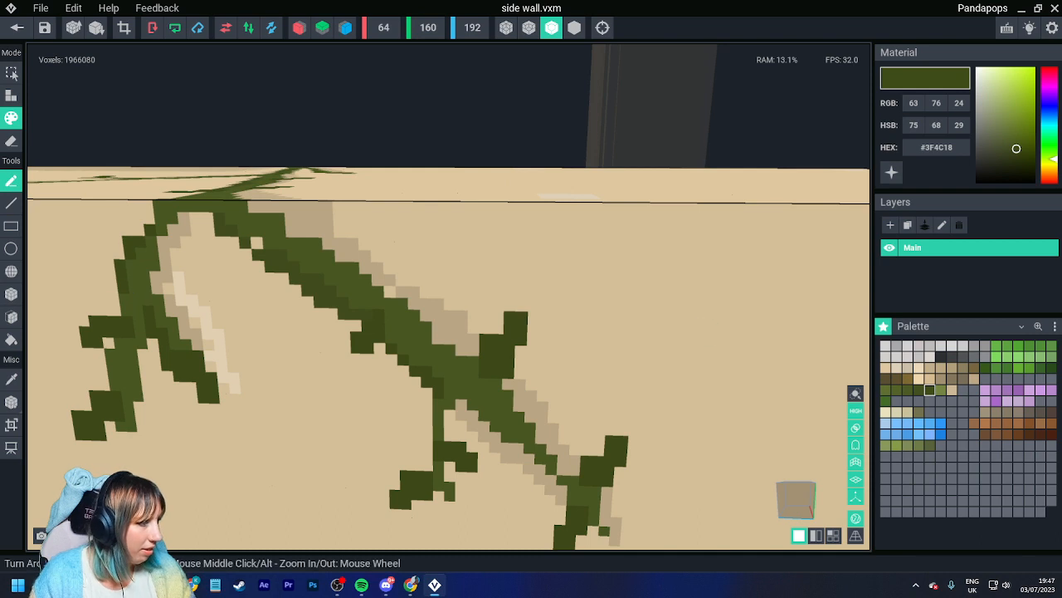
Step: Pick the lighter green #536228 and pencil highlights on the vine branches of the back face and the stem on the top face
click(896, 390)
drag(101, 373, 120, 343)
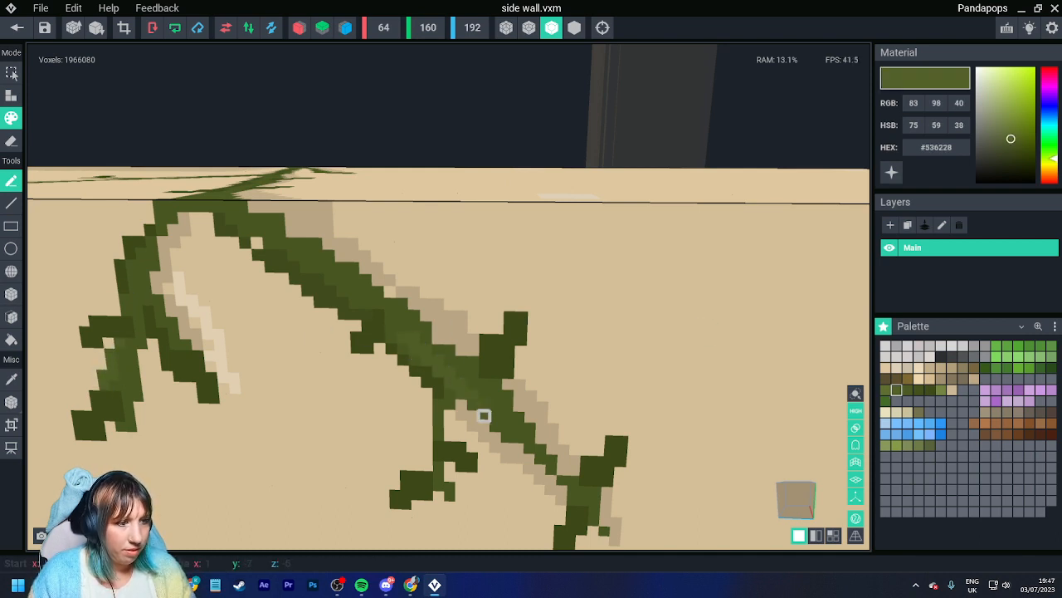
right_drag(304, 265, 318, 317)
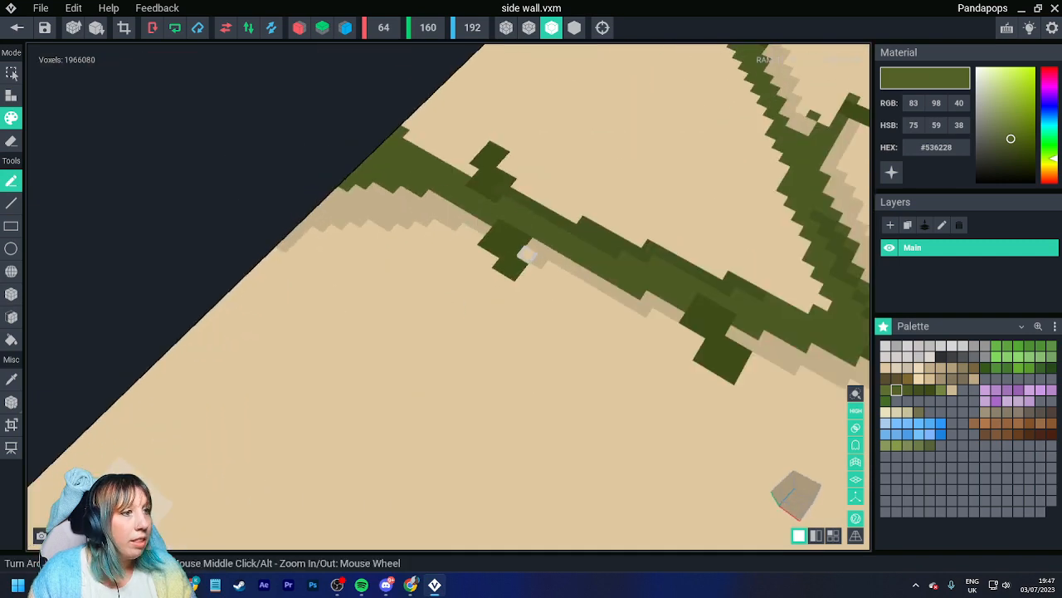
mouse_move(379, 190)
right_down()
mouse_move(710, 326)
mouse_move(491, 396)
right_up()
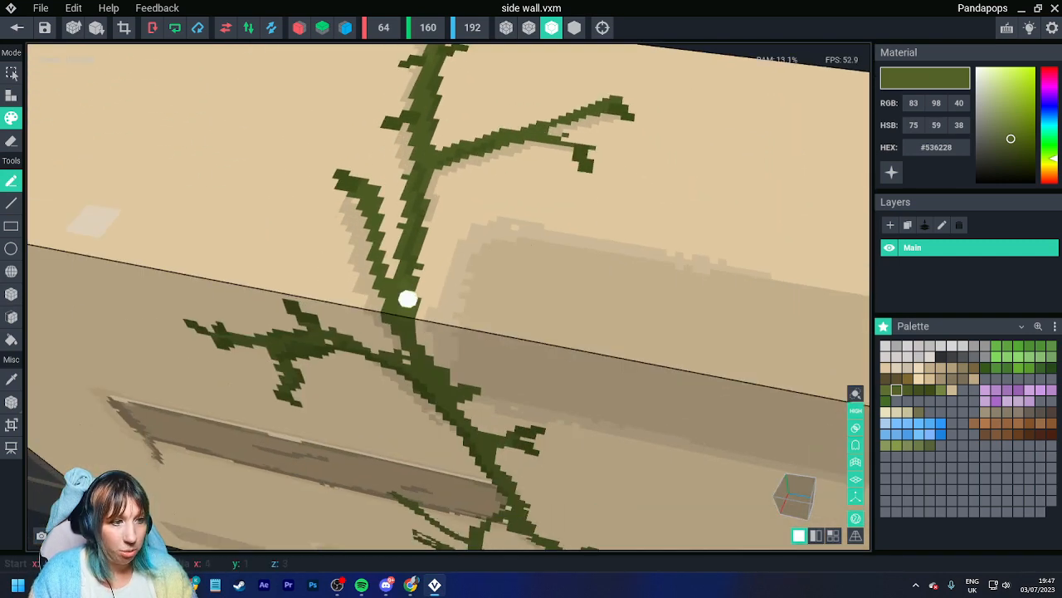
Step: Pencil #536228 along the outer edge of the main vine stem beside the end of the dark brick on the shaded side face
right_drag(408, 324, 418, 280)
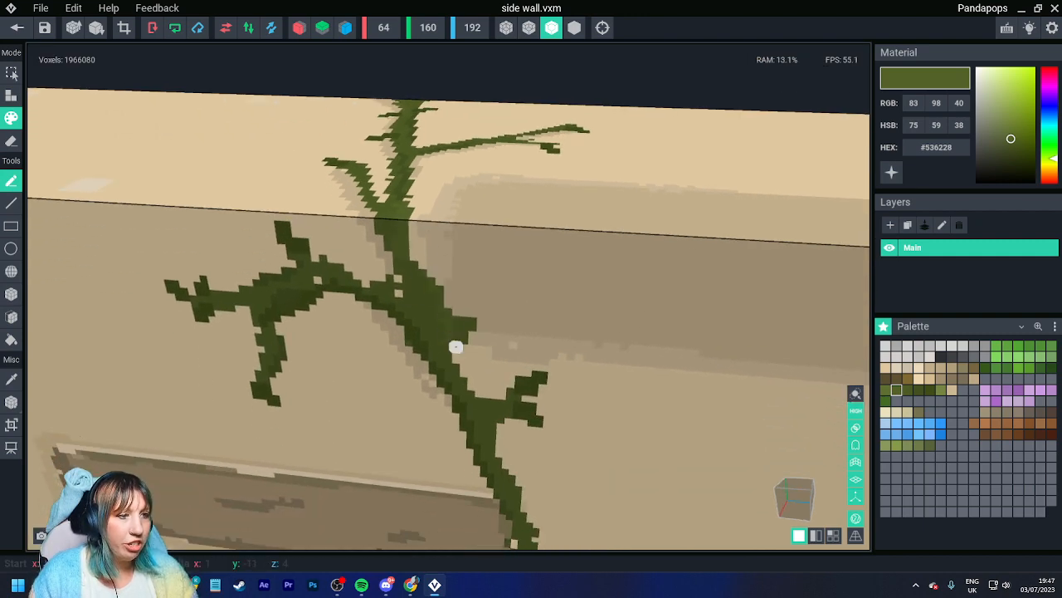
right_drag(456, 347, 482, 351)
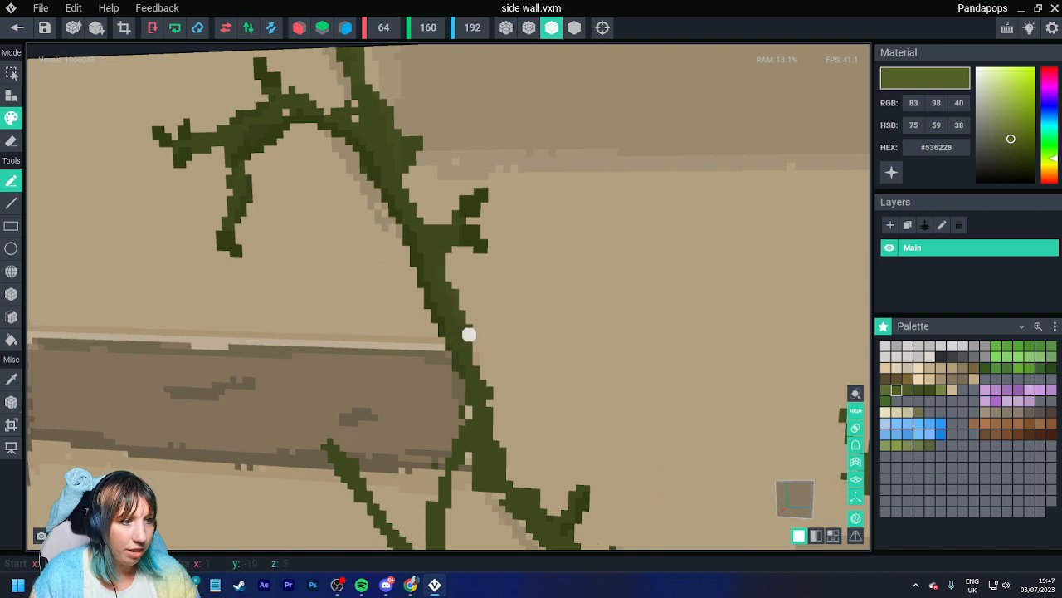
drag(469, 334, 490, 397)
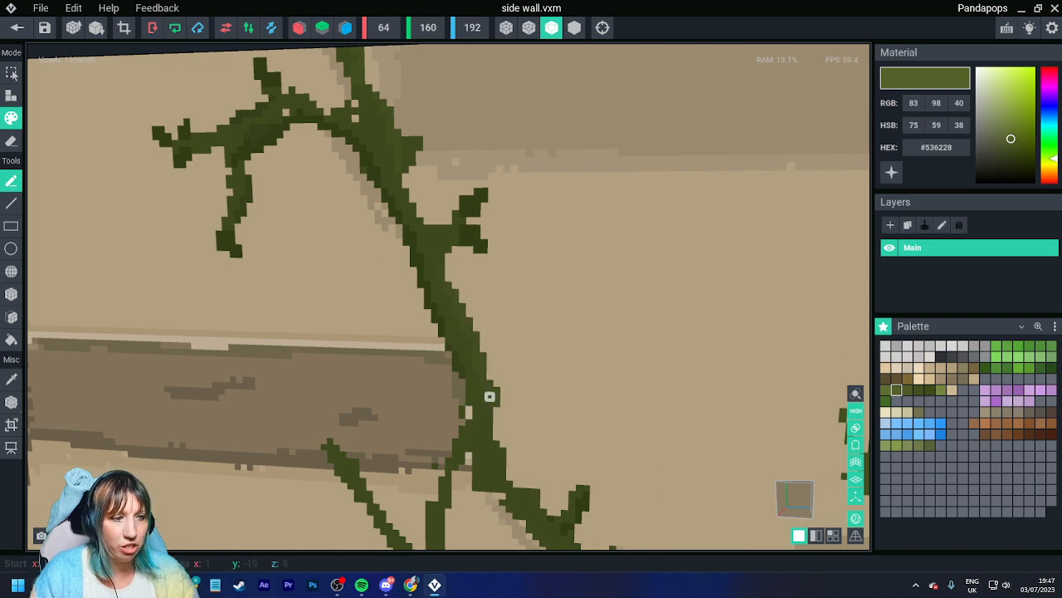
right_drag(495, 436, 435, 363)
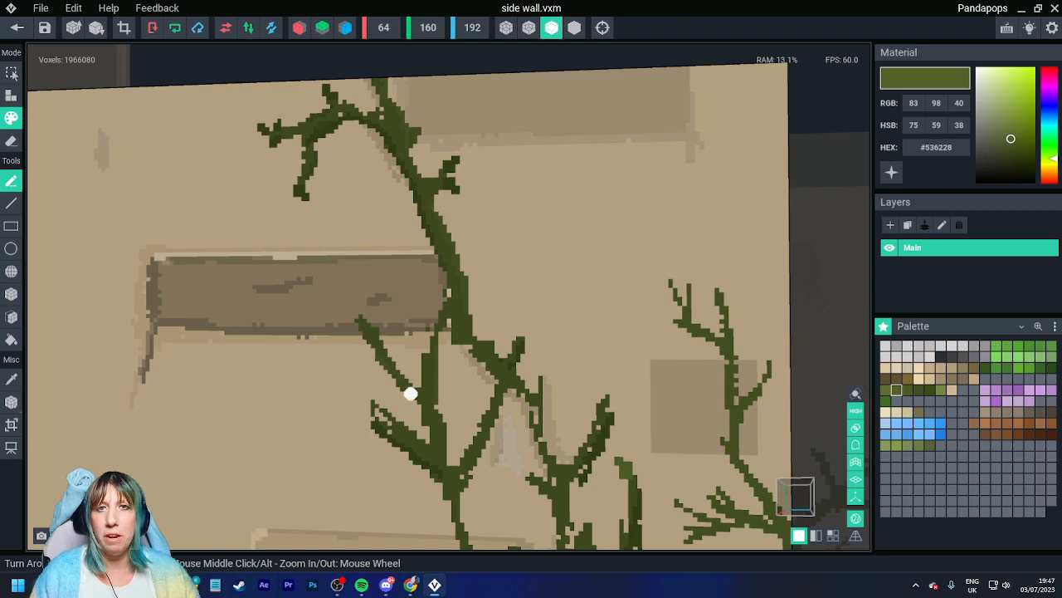
scroll(505, 404, down, 3)
right_drag(478, 403, 559, 341)
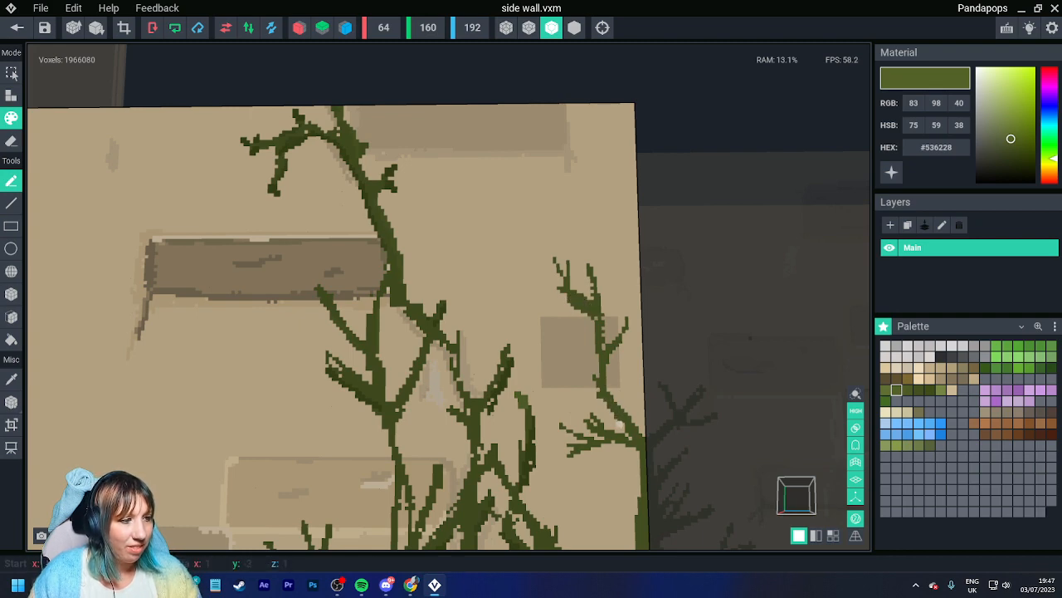
scroll(502, 448, up, 2)
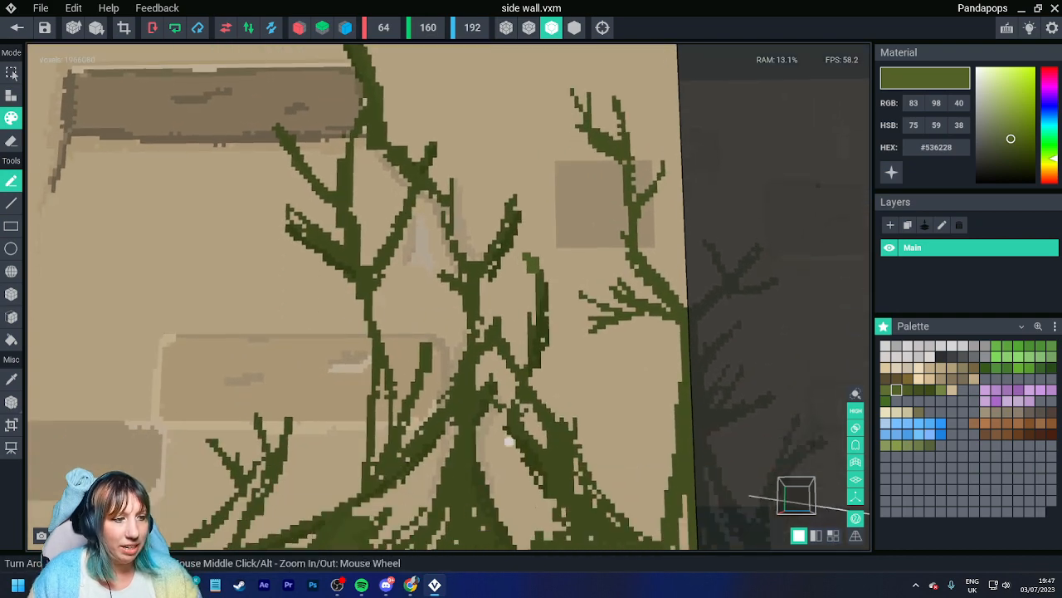
scroll(505, 495, down, 3)
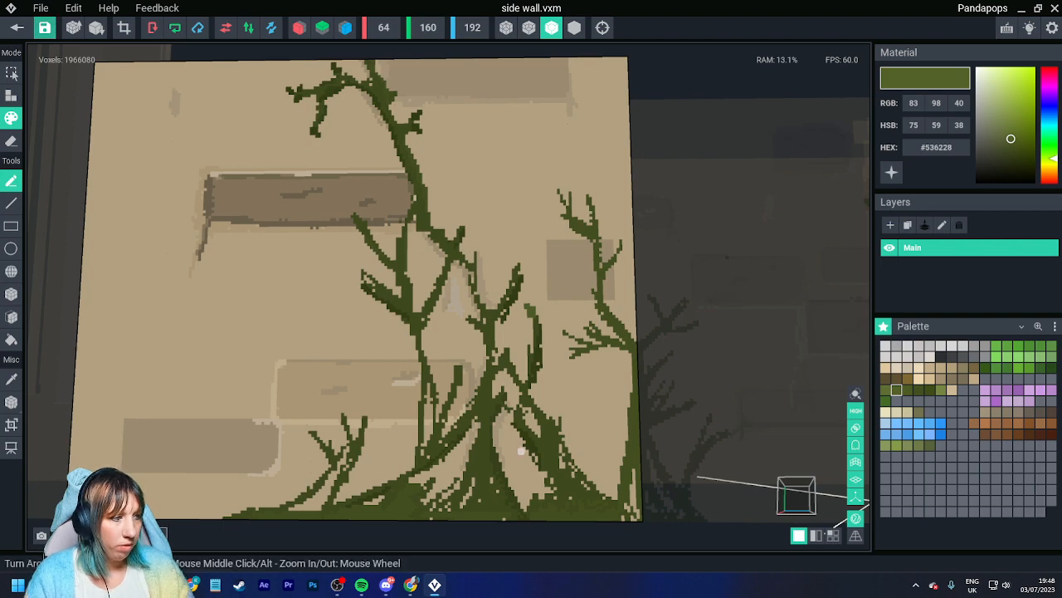
Step: Sample beige #CDB996 from the wall's small upper mark, pencil a tapered weathering mark above the lowest brick and round the small brick's corner
scroll(274, 247, down, 3)
right_drag(274, 247, 308, 297)
scroll(249, 230, up, 2)
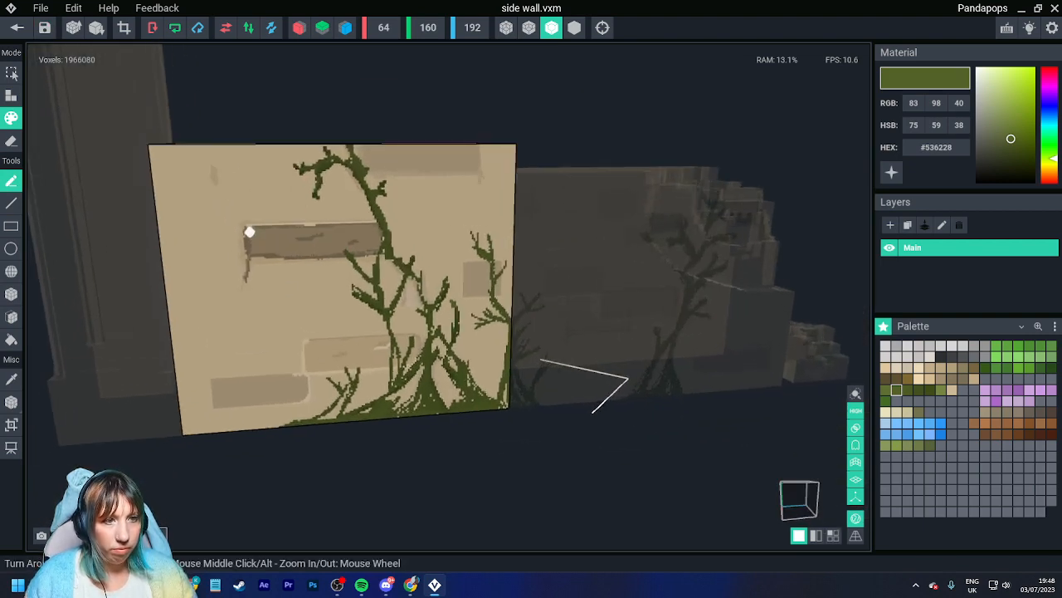
alt+click(213, 176)
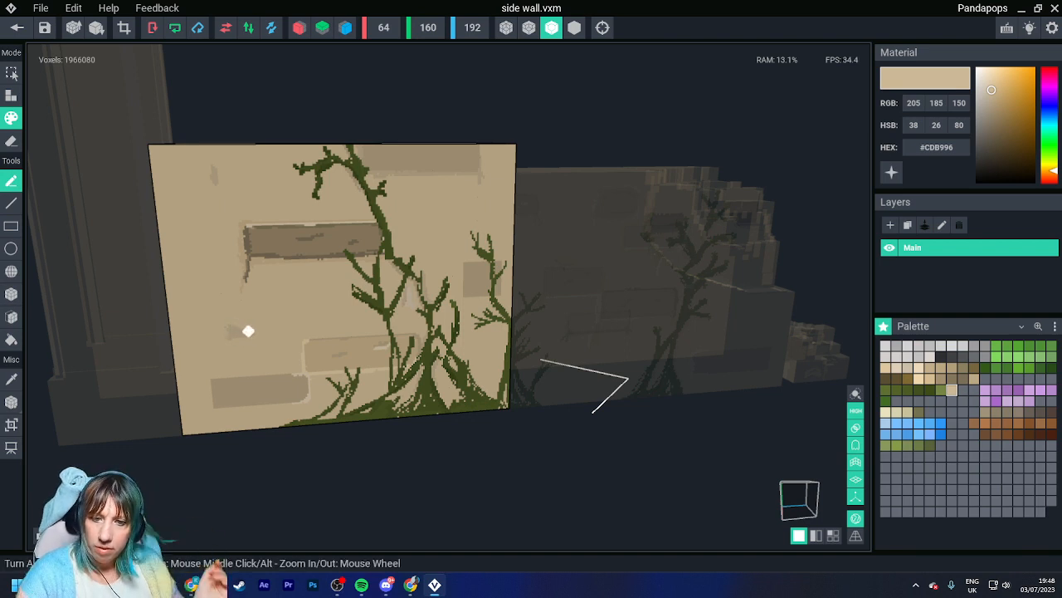
scroll(248, 332, up, 5)
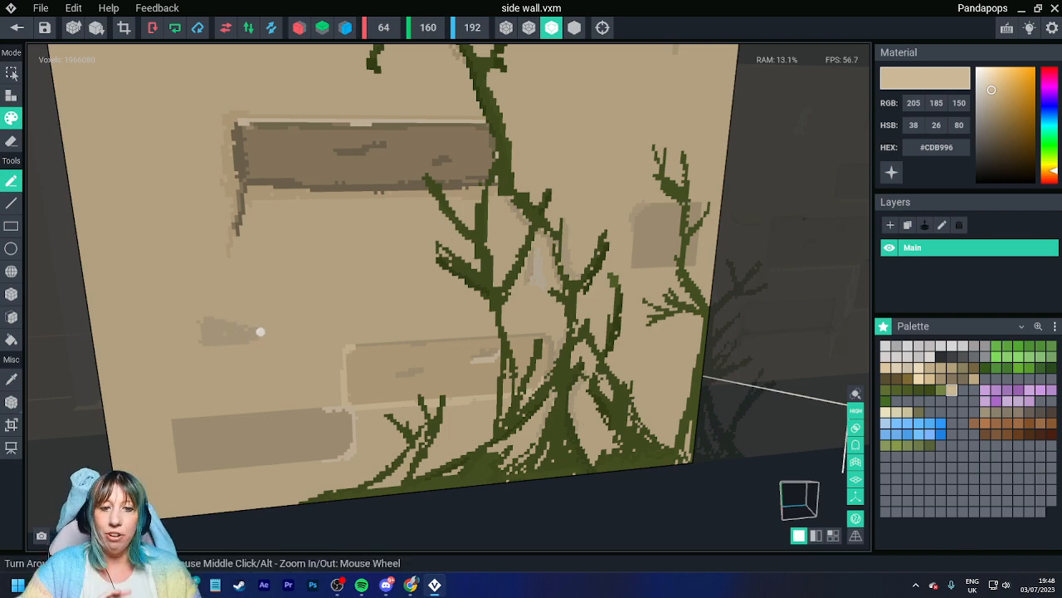
Step: Examine the brick outlines, drips and shading on the wall's mostly plain side
right_drag(357, 291, 308, 280)
scroll(407, 290, down, 4)
scroll(308, 280, up, 3)
scroll(319, 294, up, 2)
scroll(332, 313, down, 5)
middle_drag(385, 396, 342, 350)
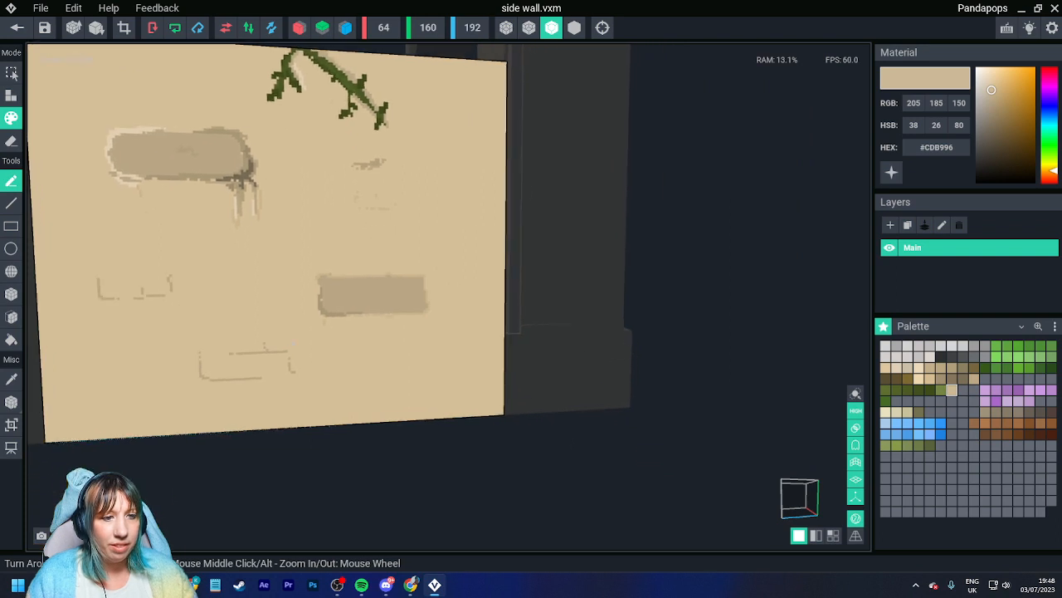
right_drag(345, 351, 341, 348)
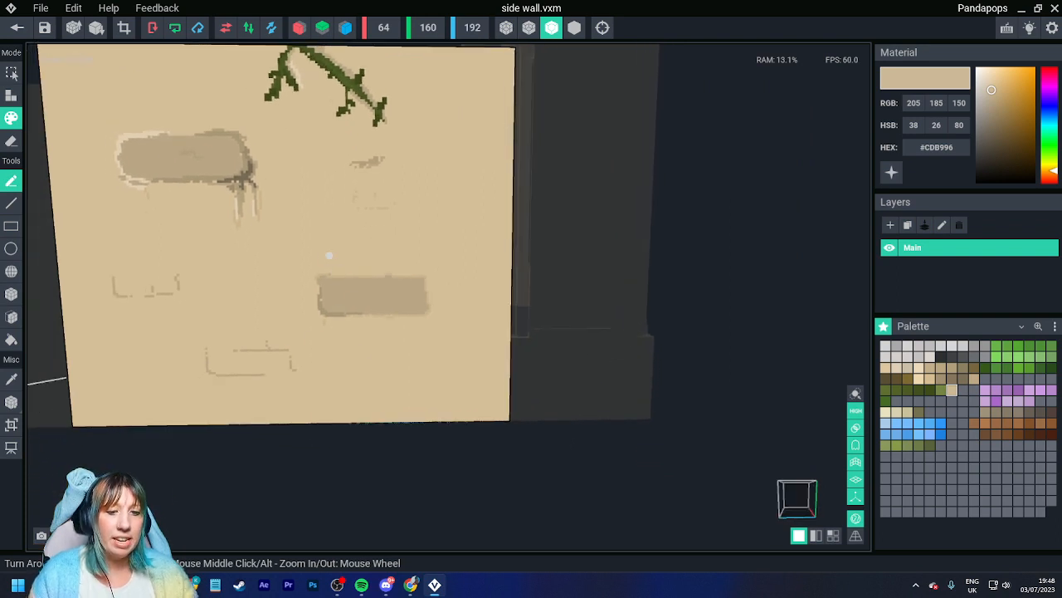
scroll(327, 249, up, 3)
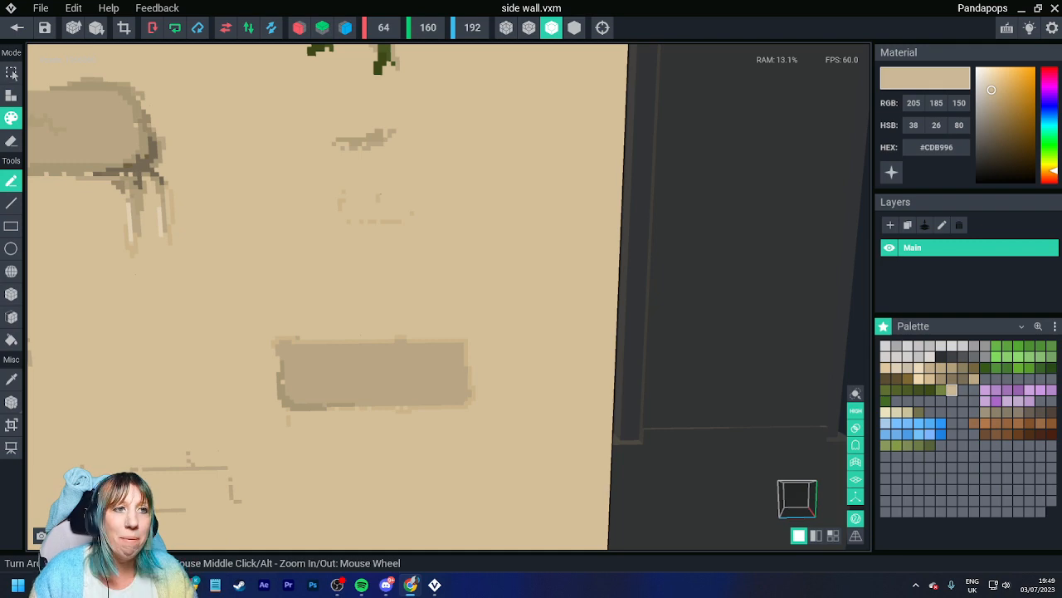
scroll(349, 208, up, 2)
scroll(345, 240, down, 5)
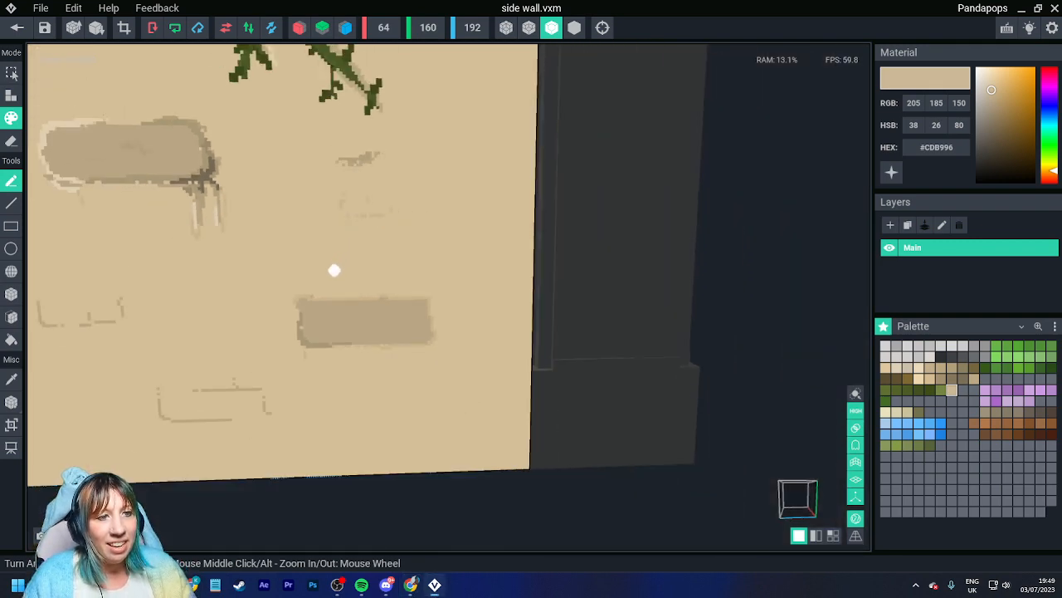
Step: Sample the base colour #DFC89F and paint over the pale patches along the top face's front edge with the Box tool
middle_drag(236, 352, 353, 340)
right_drag(352, 340, 439, 323)
scroll(405, 329, down, 5)
scroll(413, 321, up, 5)
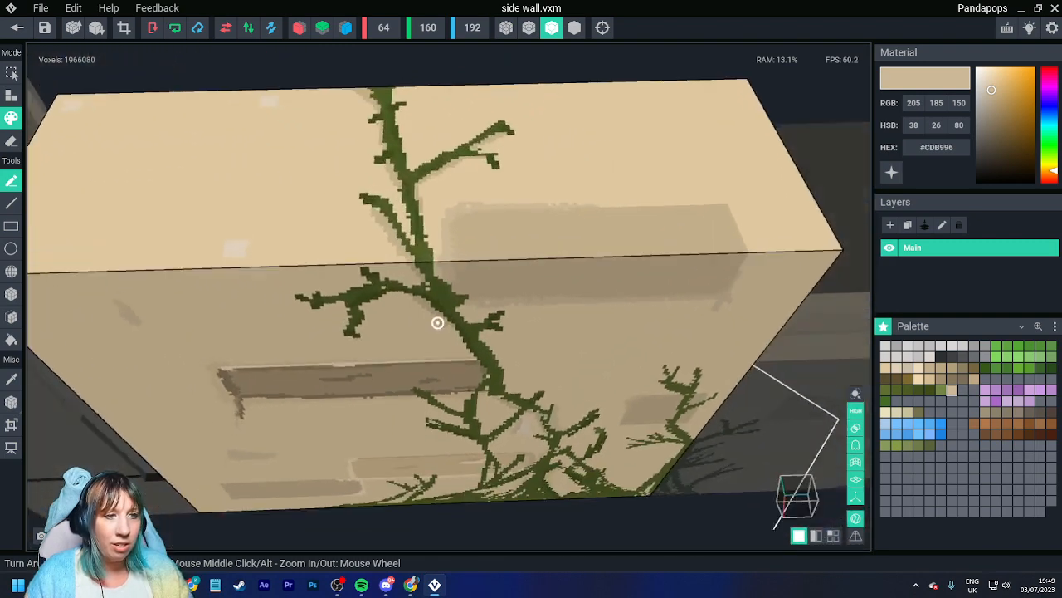
middle_drag(270, 289, 365, 287)
scroll(323, 224, up, 1)
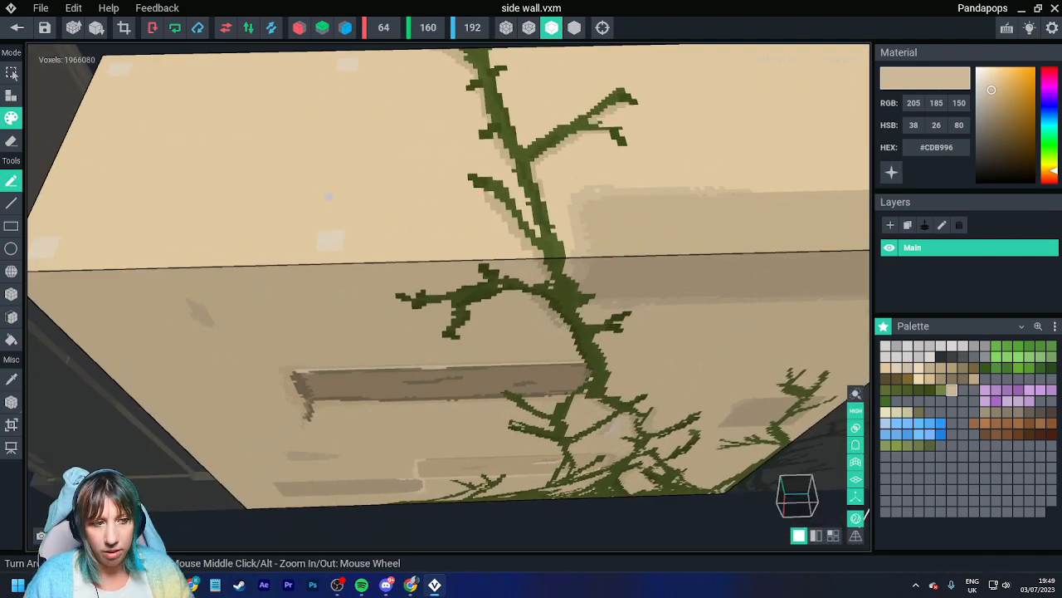
key(i)
click(334, 197)
click(12, 294)
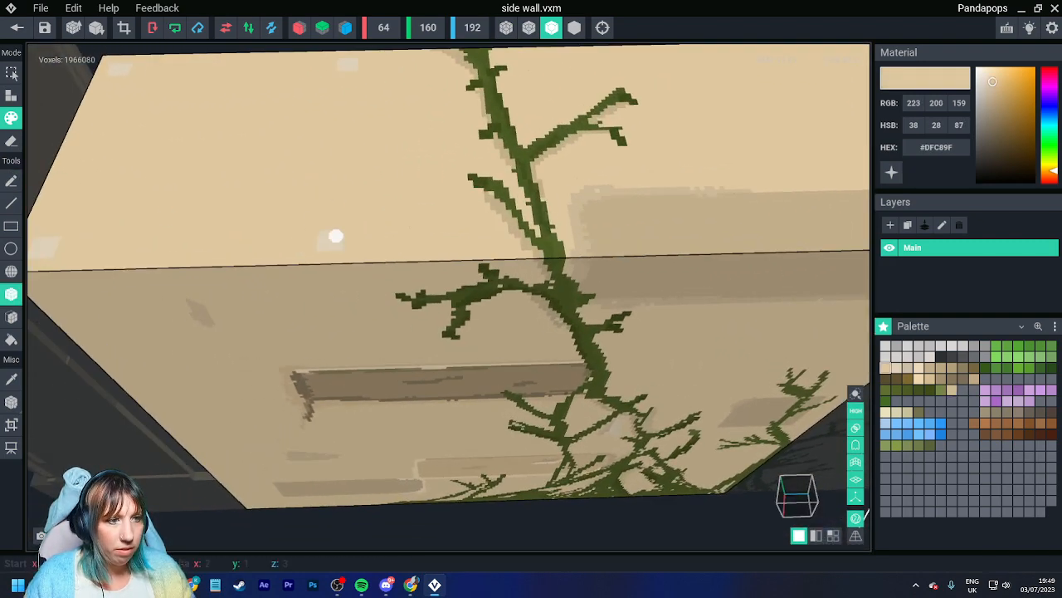
middle_drag(48, 235, 125, 235)
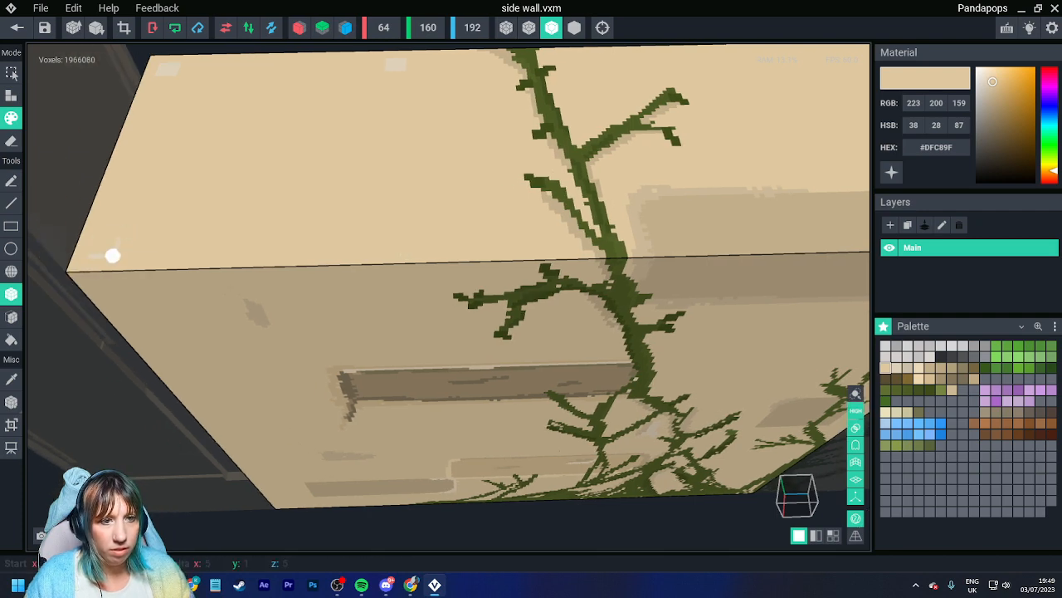
drag(112, 255, 93, 239)
Step: Paint over the two remaining pale patches along the top face's back edge in #DFC89F
middle_drag(194, 65, 197, 190)
drag(163, 161, 182, 183)
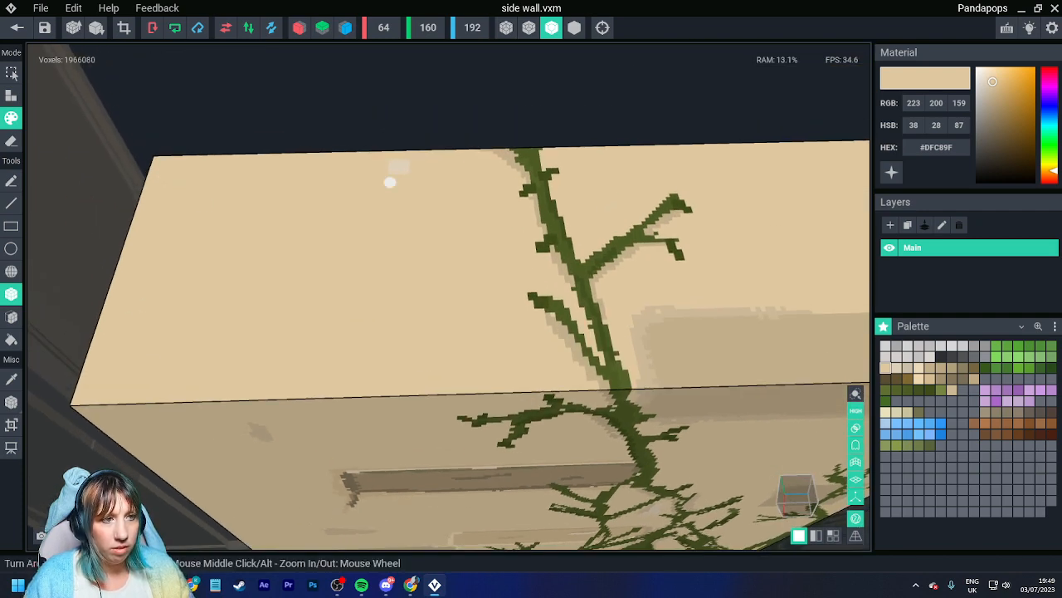
drag(386, 167, 419, 168)
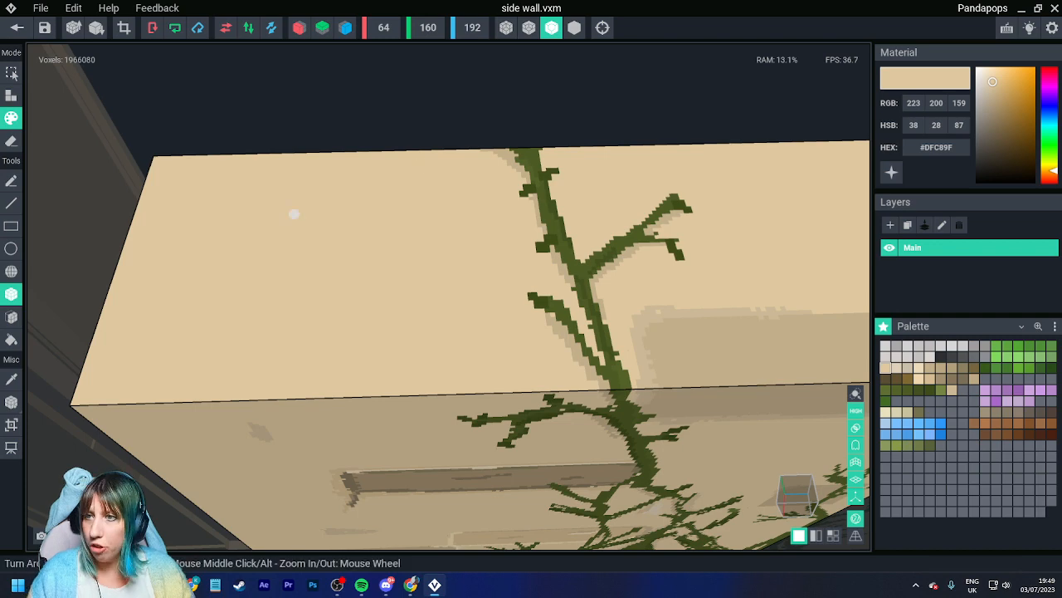
Step: Try a pale rectangular brick on the top face, in the empty area beside the vine
middle_drag(436, 428, 386, 356)
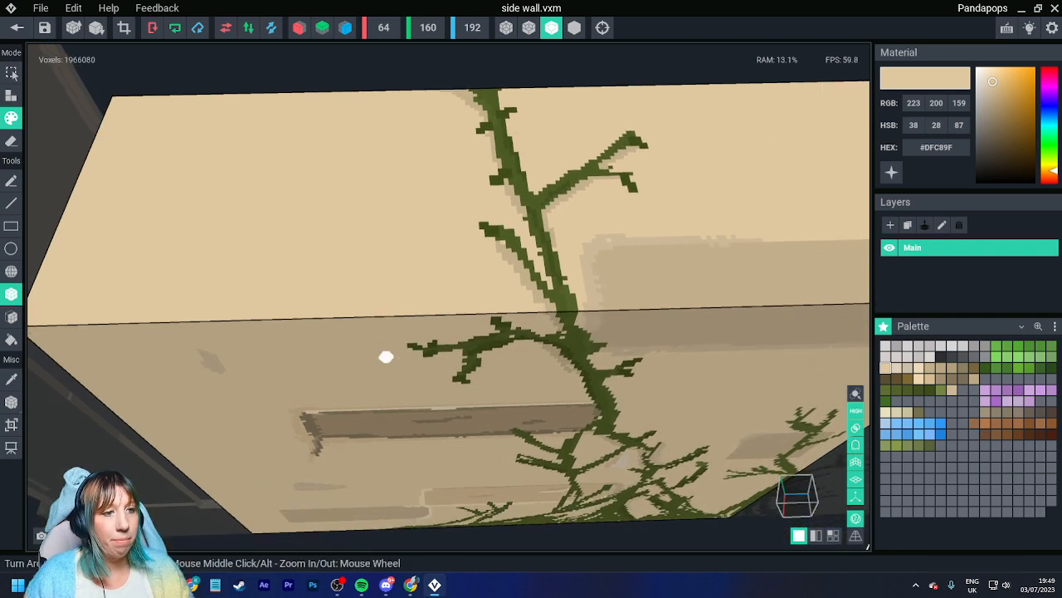
right_drag(387, 356, 358, 323)
middle_drag(358, 322, 387, 382)
right_drag(272, 258, 261, 289)
drag(262, 290, 320, 317)
click(897, 367)
drag(280, 274, 358, 304)
Step: Try the darker #C3AF8B over the pale top-face brick, then undo the overpainting
click(919, 367)
click(930, 368)
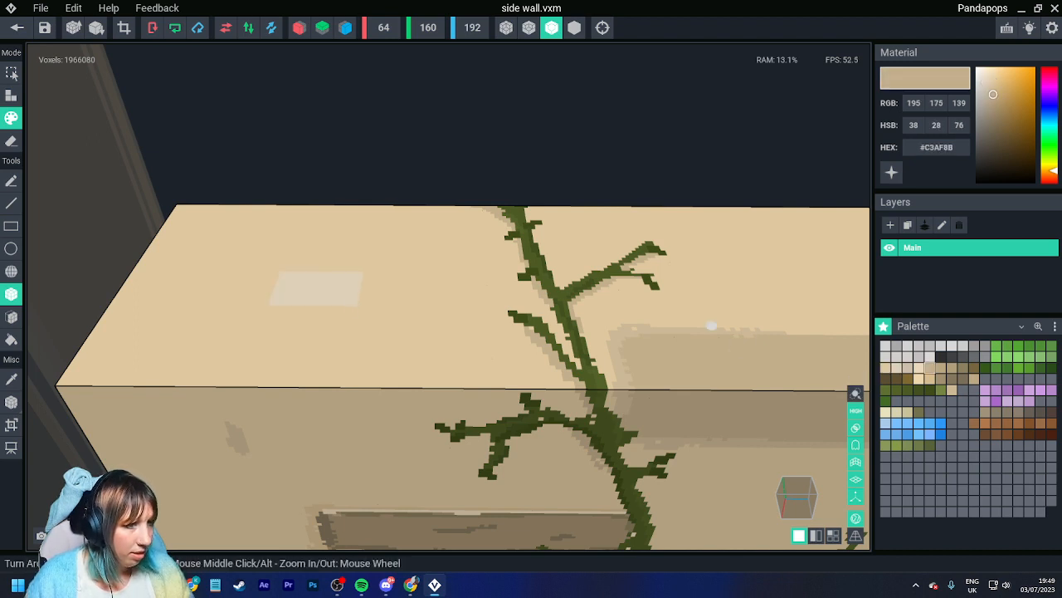
mouse_move(283, 274)
mouse_down()
mouse_move(287, 302)
mouse_move(360, 305)
mouse_up()
key(ctrl+z)
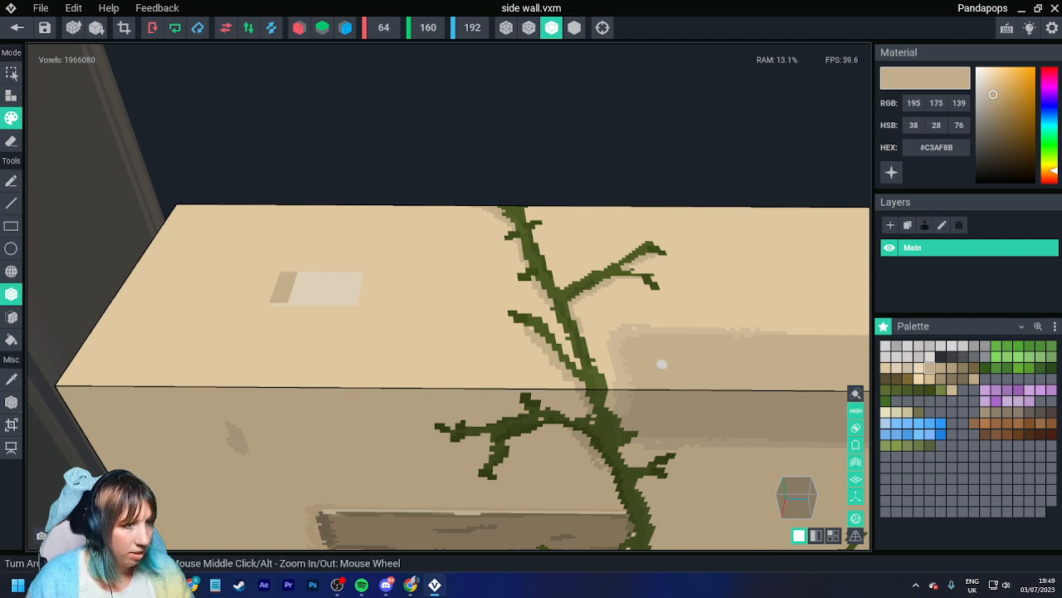
key(ctrl+z)
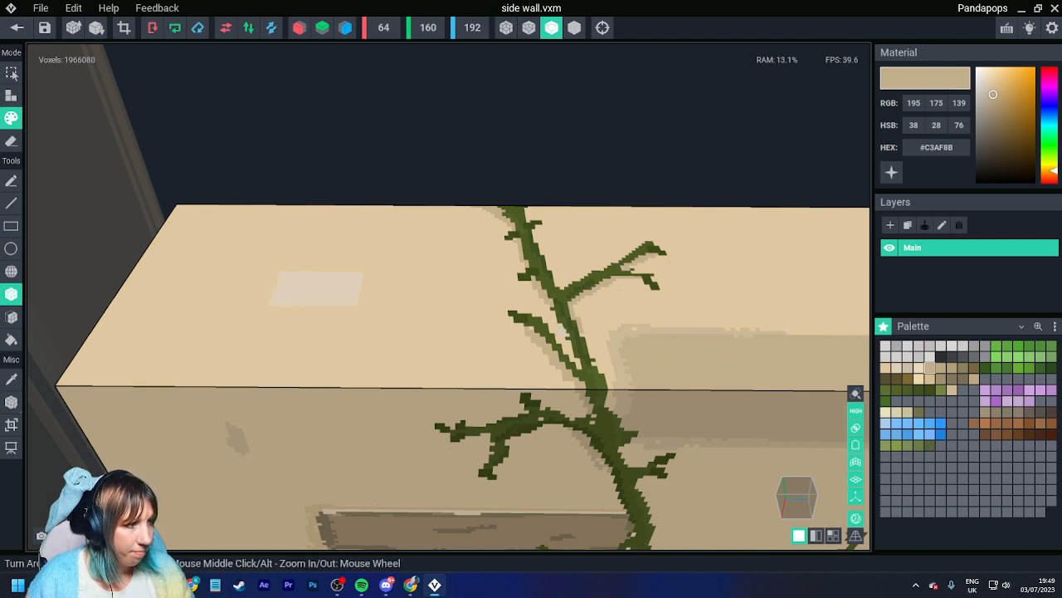
Step: Try repainting the pale top-face brick in #ECDABA and check it from farther away
click(918, 368)
mouse_move(277, 273)
mouse_down()
mouse_move(268, 299)
mouse_move(350, 308)
mouse_up()
scroll(349, 307, down, 5)
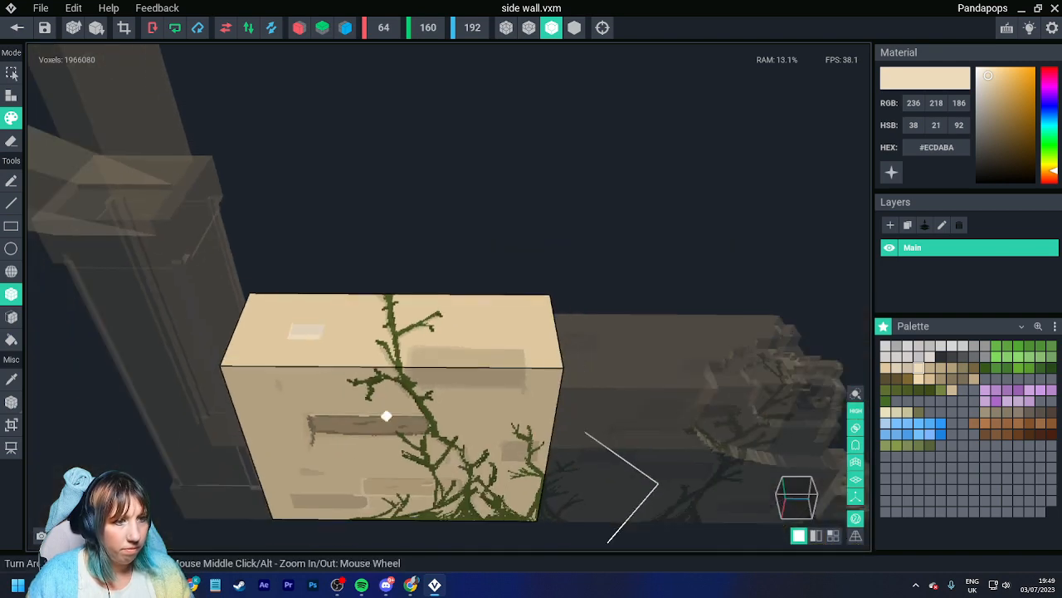
right_drag(387, 416, 332, 385)
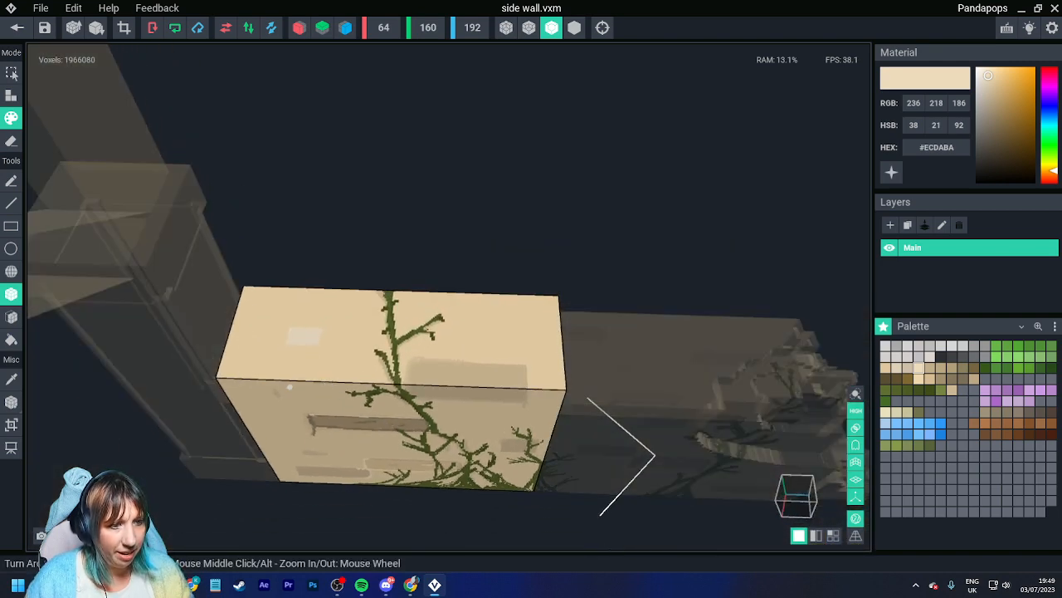
scroll(293, 359, up, 8)
scroll(301, 361, down, 4)
click(896, 368)
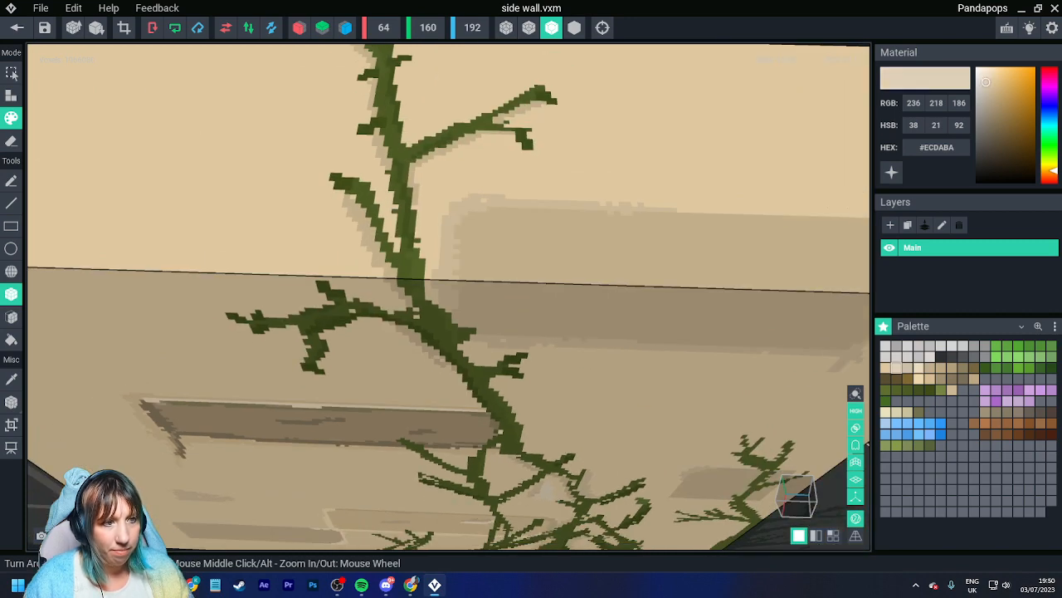
Step: Sample #CDB996 and paint a brick on the top face beside the vine, with a smaller overlapping brick in #C3AF8B
middle_drag(66, 387, 271, 372)
key(i)
click(252, 305)
middle_drag(256, 262, 263, 307)
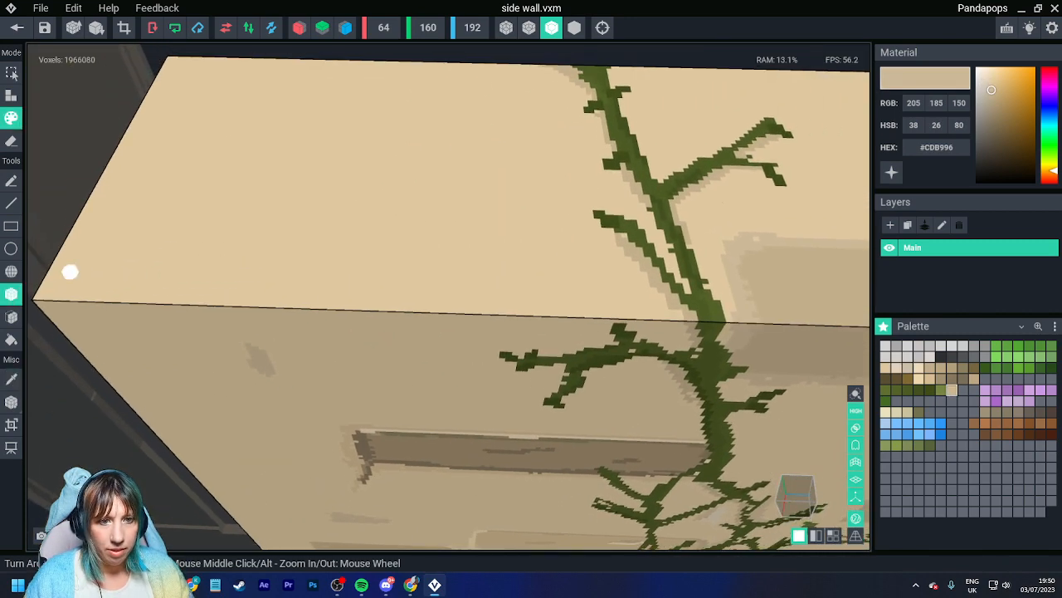
drag(254, 170, 386, 205)
click(930, 368)
scroll(424, 261, down, 3)
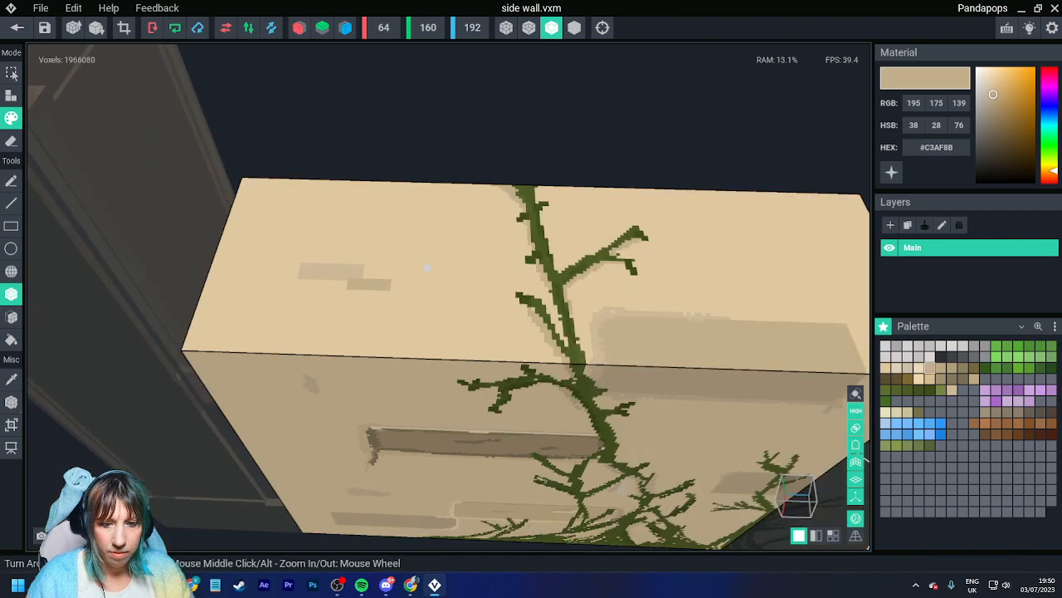
scroll(425, 269, up, 3)
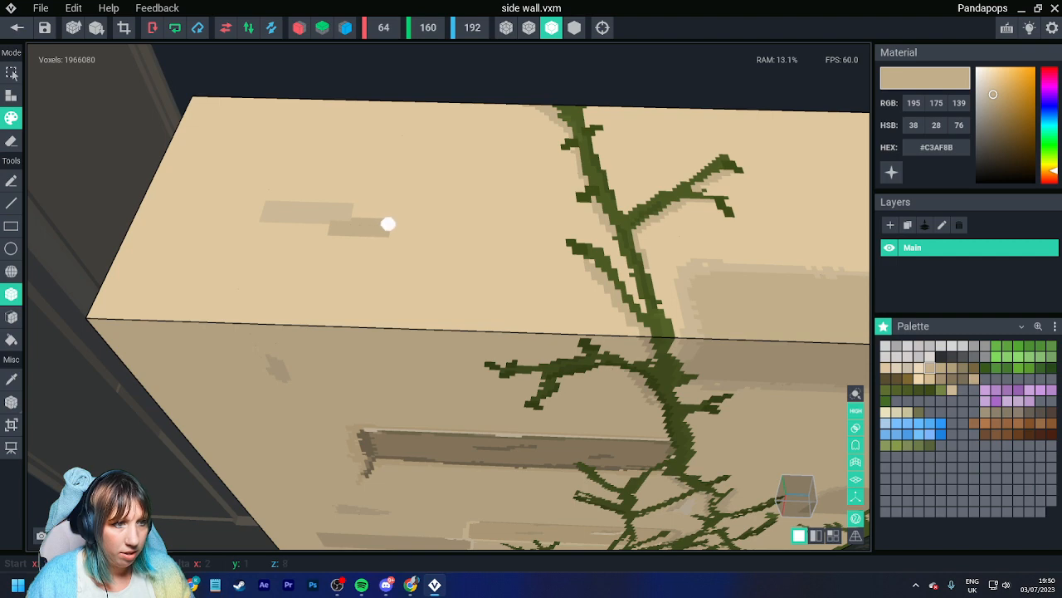
Step: Examine the new top-face bricks from farther away and look over the wall's plain side
scroll(377, 268, down, 5)
middle_drag(448, 349, 439, 423)
right_drag(470, 435, 470, 388)
mouse_move(470, 388)
middle_down()
mouse_move(459, 357)
mouse_move(453, 382)
middle_up()
right_drag(453, 383, 455, 375)
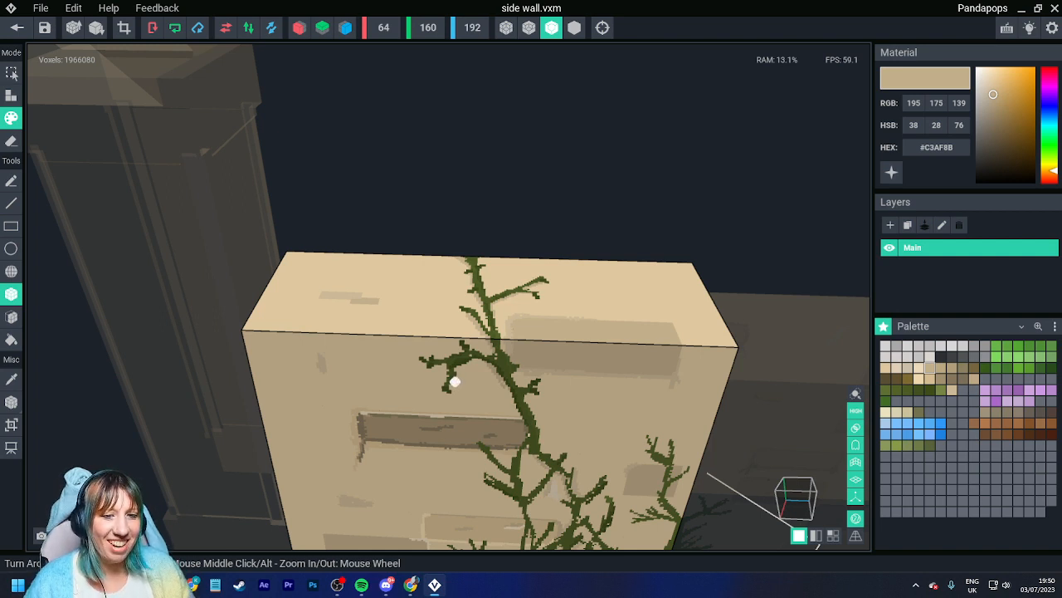
scroll(507, 381, down, 3)
right_drag(536, 420, 741, 456)
middle_drag(741, 456, 470, 343)
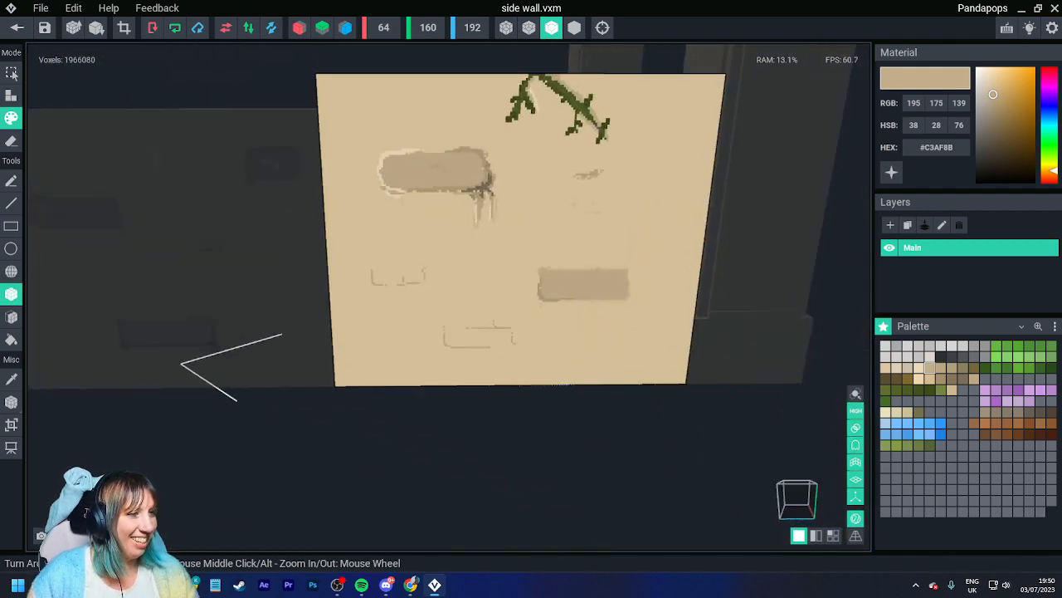
Step: Paint a #C3AF8B brick near the plain side's upper corner beyond the vine tip, with a smaller overlapping #CDB996 brick
scroll(471, 274, up, 2)
scroll(470, 274, down, 3)
right_drag(453, 203, 558, 283)
middle_drag(557, 282, 410, 273)
right_drag(410, 273, 512, 271)
middle_drag(512, 271, 423, 273)
scroll(505, 272, up, 2)
right_drag(504, 272, 506, 263)
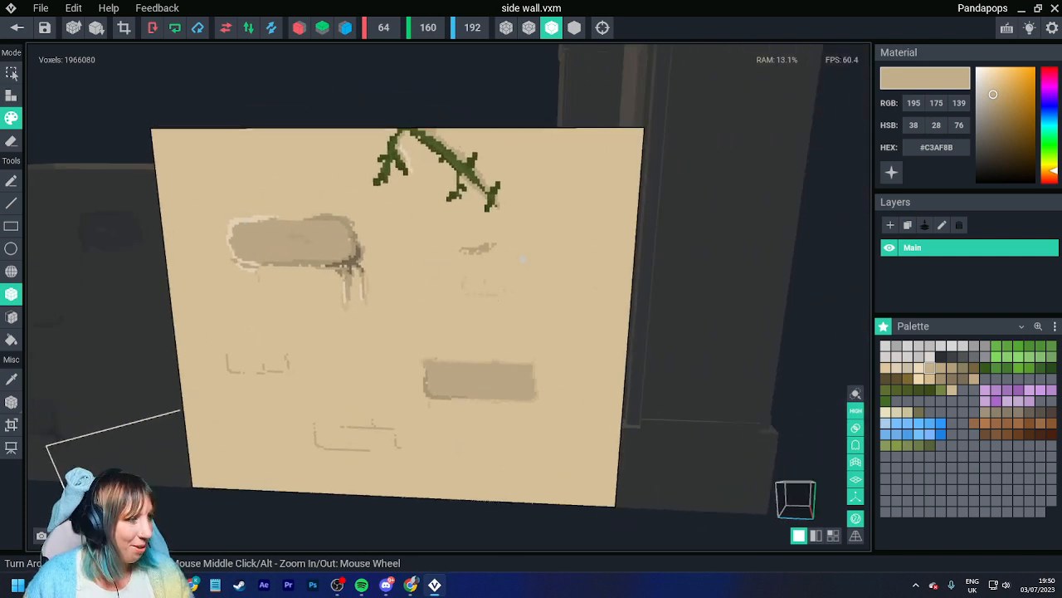
drag(532, 181, 623, 220)
click(952, 390)
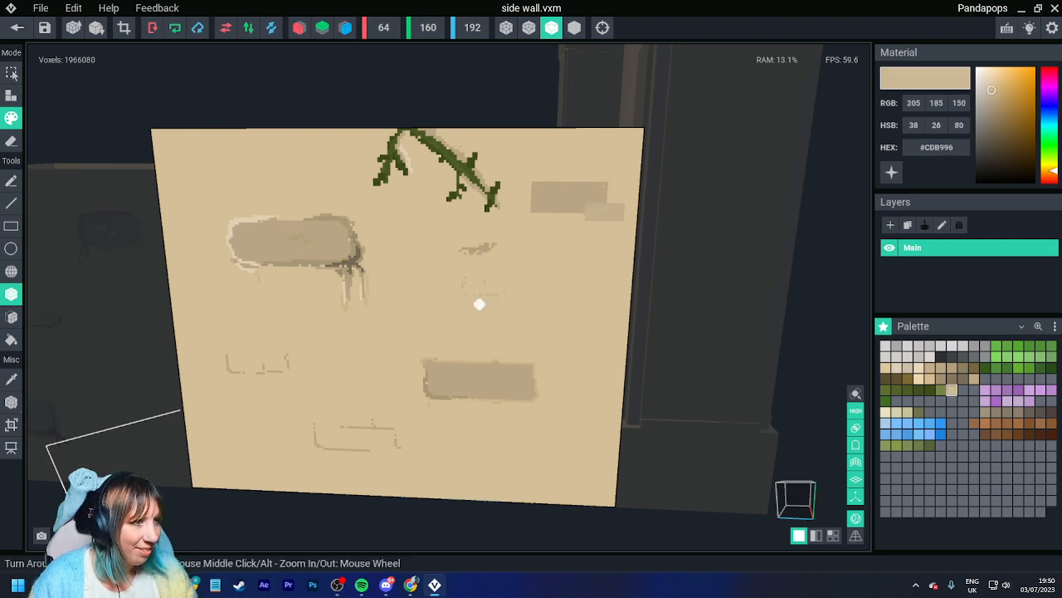
Step: Pencil #D6BD91 weathering along the new large brick's outer edge and underside, with thin drips below it
scroll(575, 310, up, 3)
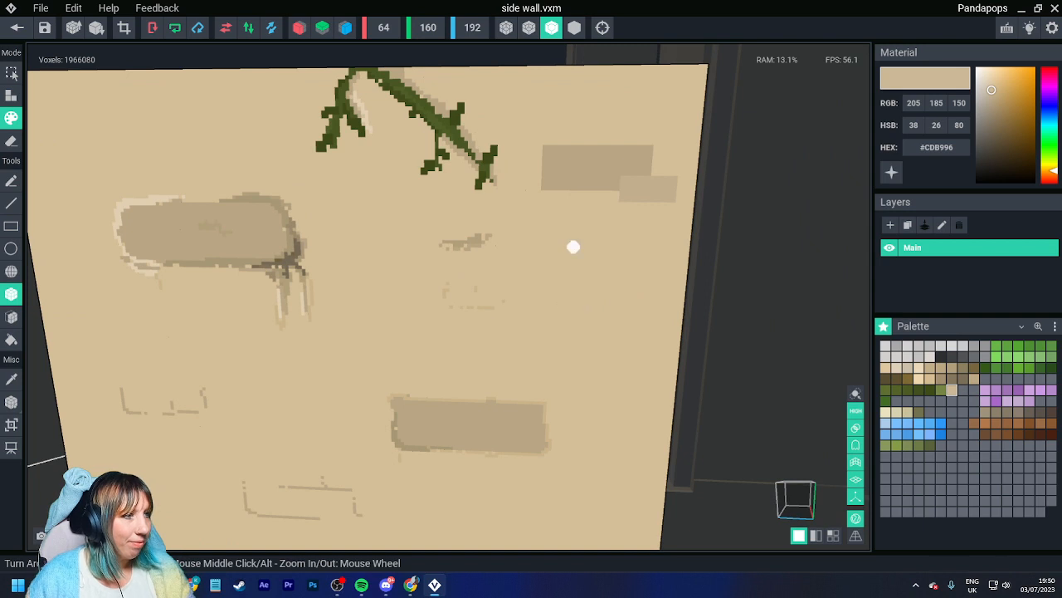
scroll(571, 244, up, 3)
click(930, 378)
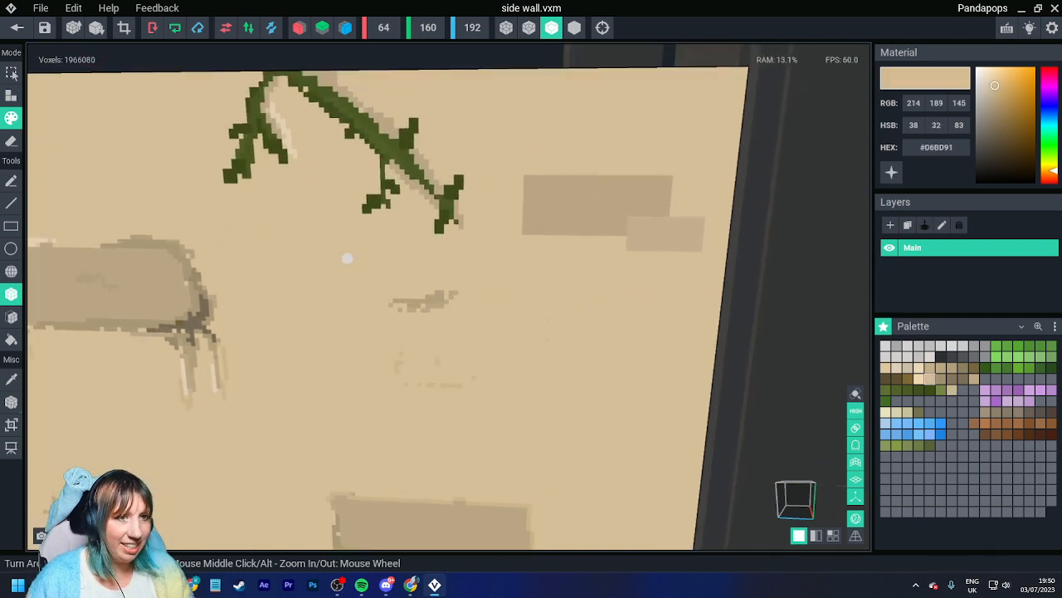
click(11, 181)
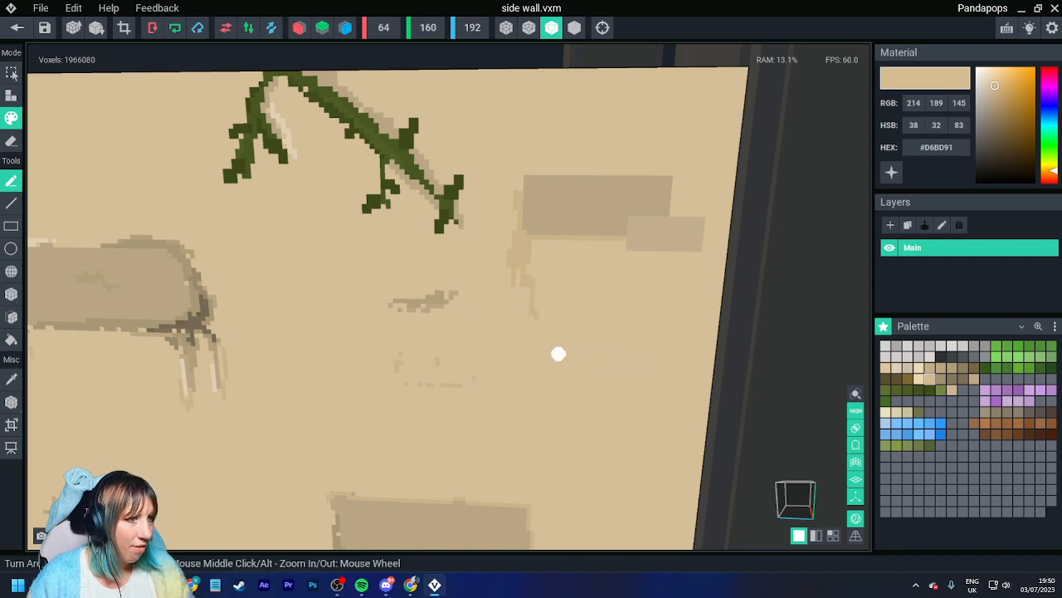
Step: Pencil #76663E shading onto the vine-side end of the front face's dark brick and recolour its dark border with the Face tool
scroll(552, 355, down, 5)
mouse_move(445, 364)
right_down()
mouse_move(427, 370)
mouse_move(449, 375)
right_up()
scroll(450, 375, down, 2)
scroll(450, 375, up, 6)
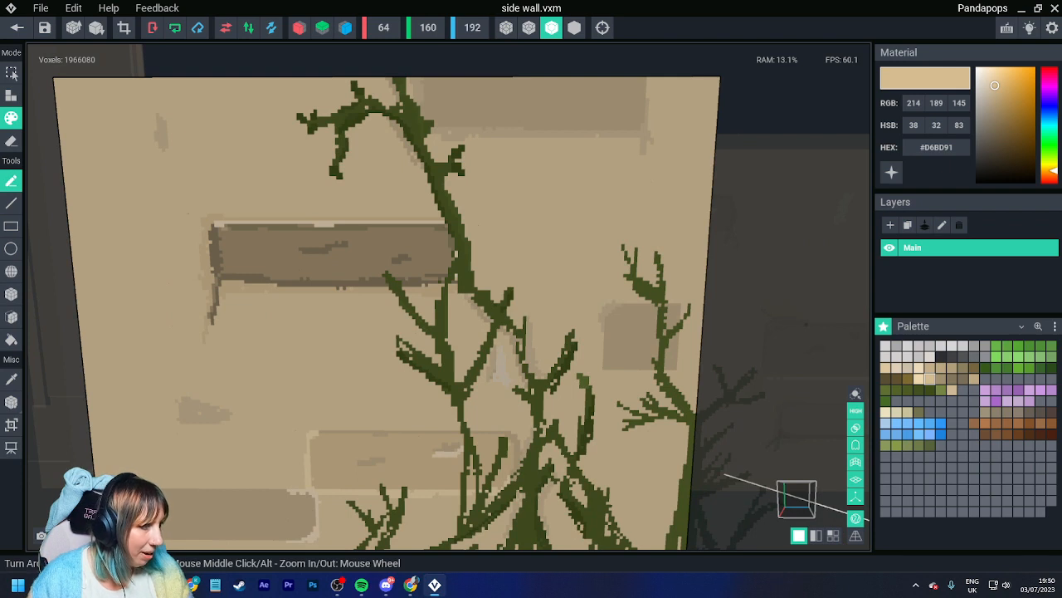
click(424, 277)
drag(410, 234, 439, 232)
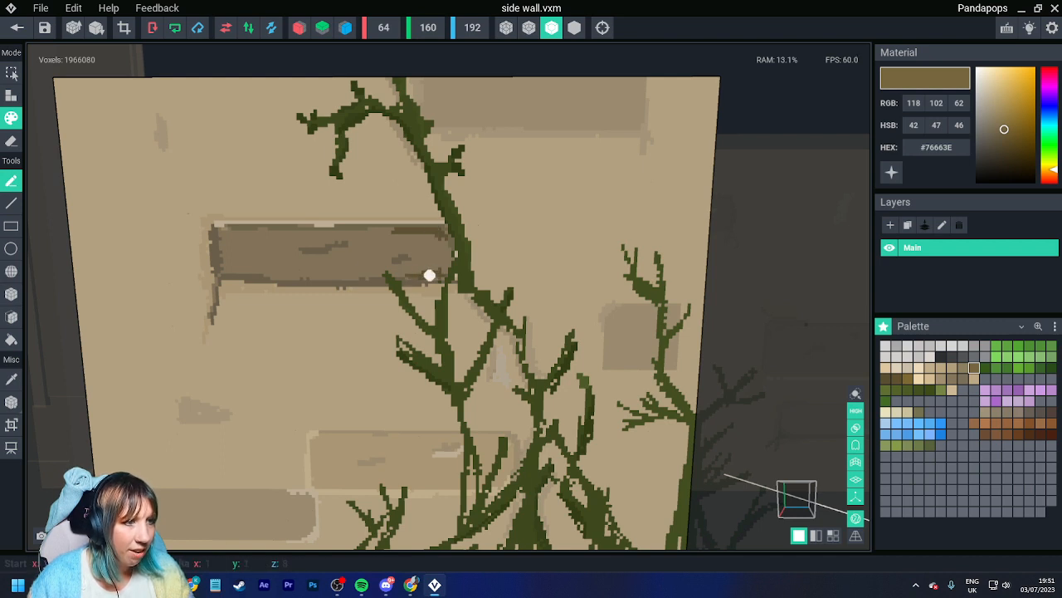
key(f)
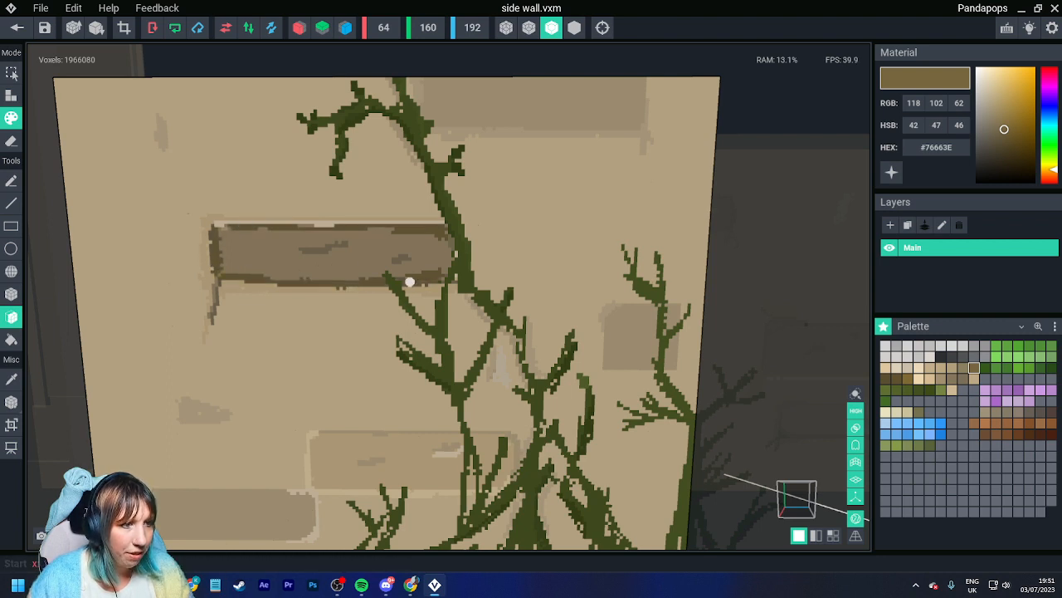
scroll(495, 311, down, 2)
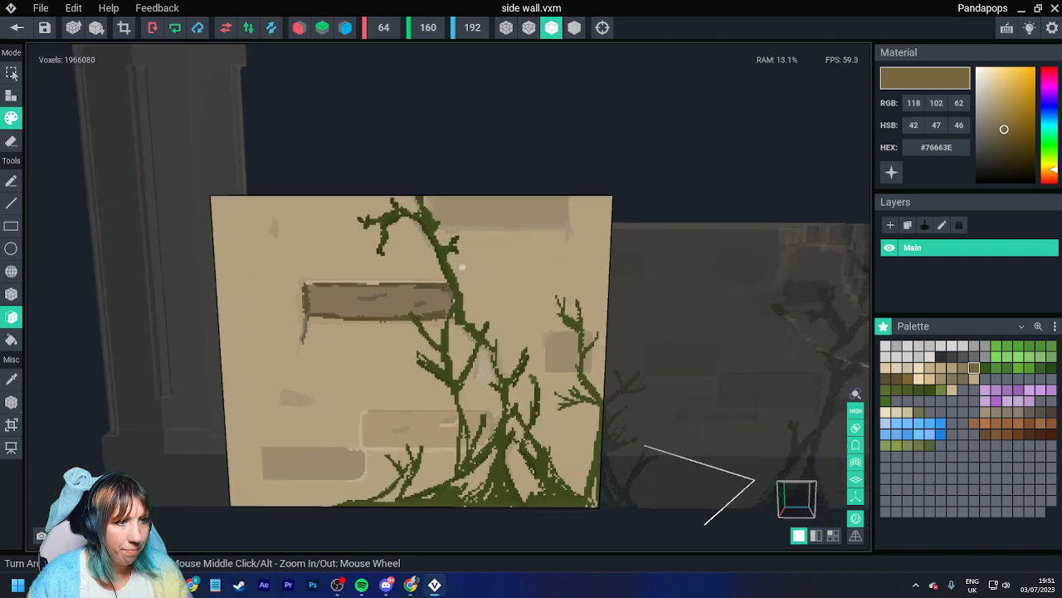
Step: Add darker #594E31 pencil shading to the dark brick's lower corner, bottom edge and vine-side end
scroll(456, 192, up, 1)
right_drag(452, 187, 391, 302)
scroll(470, 241, up, 3)
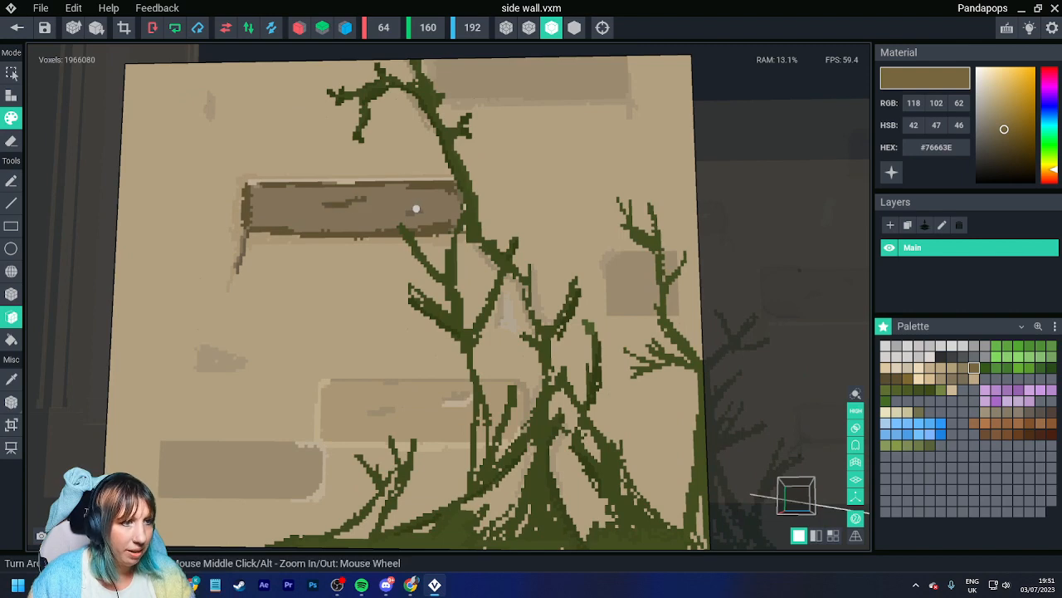
click(358, 205)
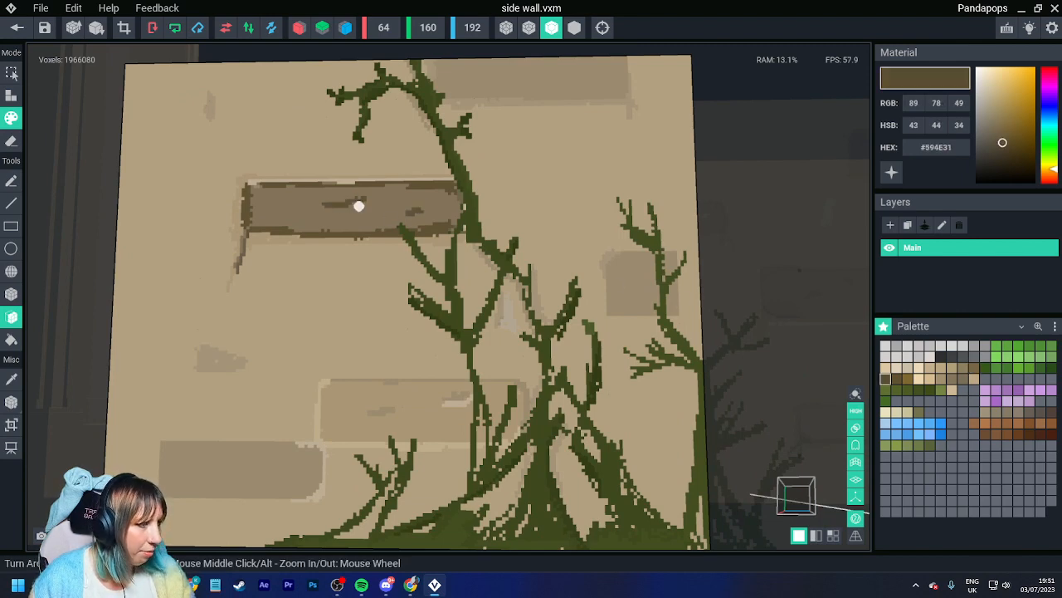
scroll(359, 204, up, 3)
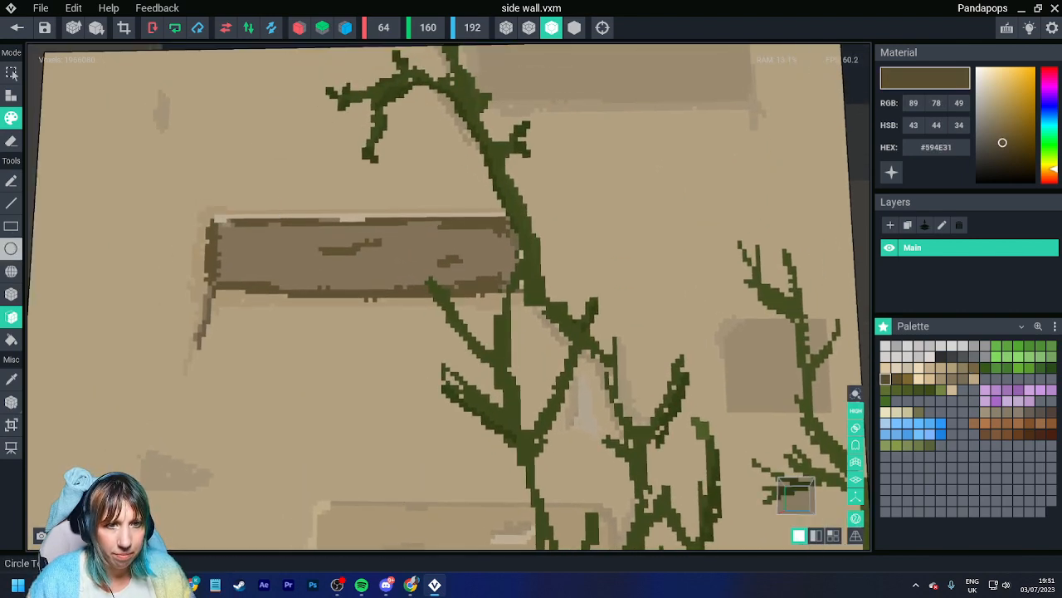
click(11, 181)
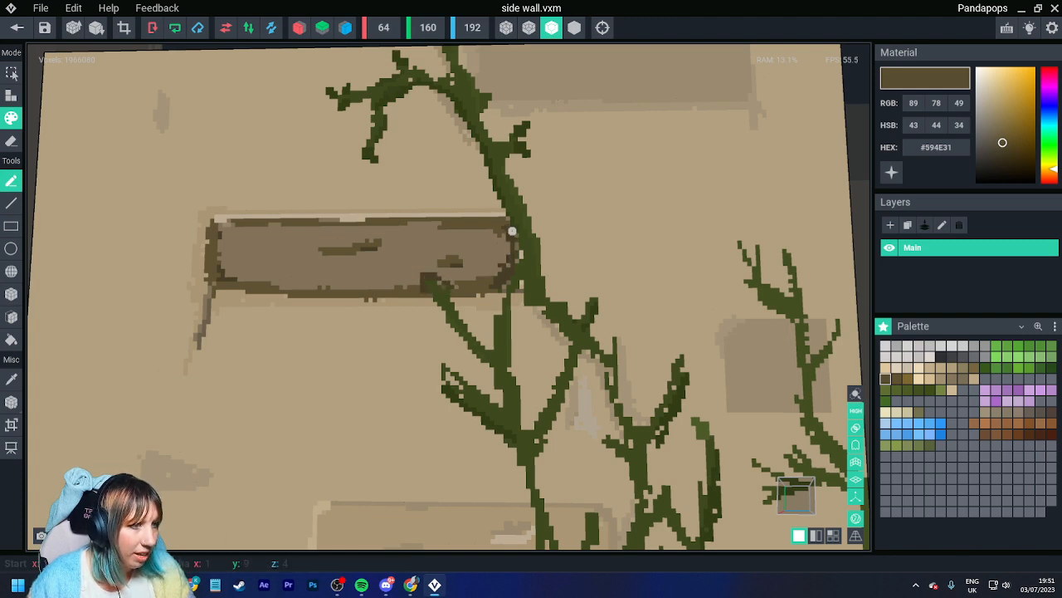
Step: Pencil #594E31 shading onto the vine-side end of the lower brick behind the vines and blend it with #76663E
scroll(512, 235, down, 5)
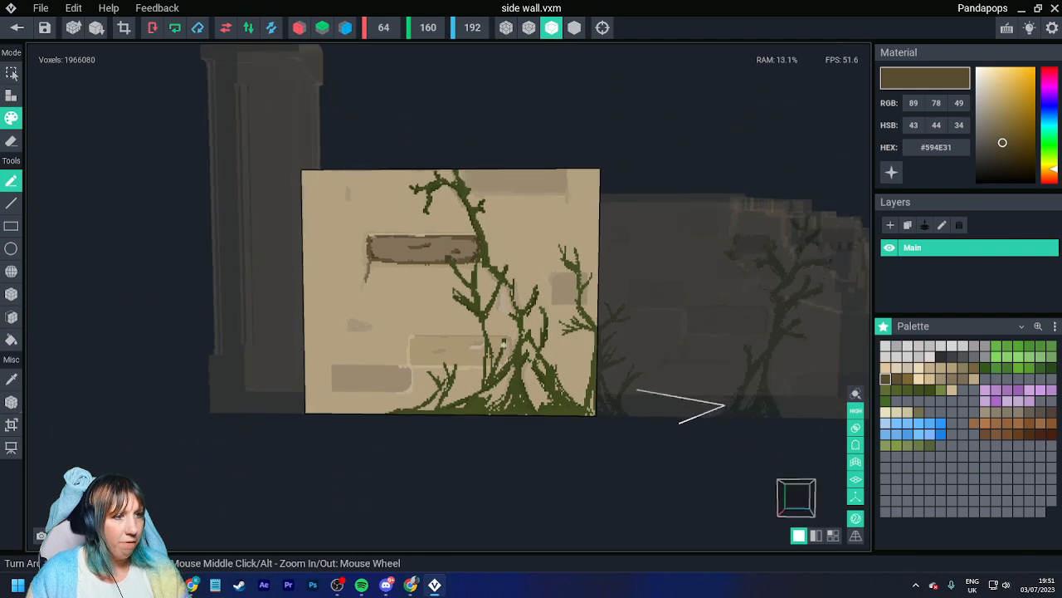
scroll(498, 348, up, 2)
scroll(444, 350, down, 1)
scroll(482, 365, up, 4)
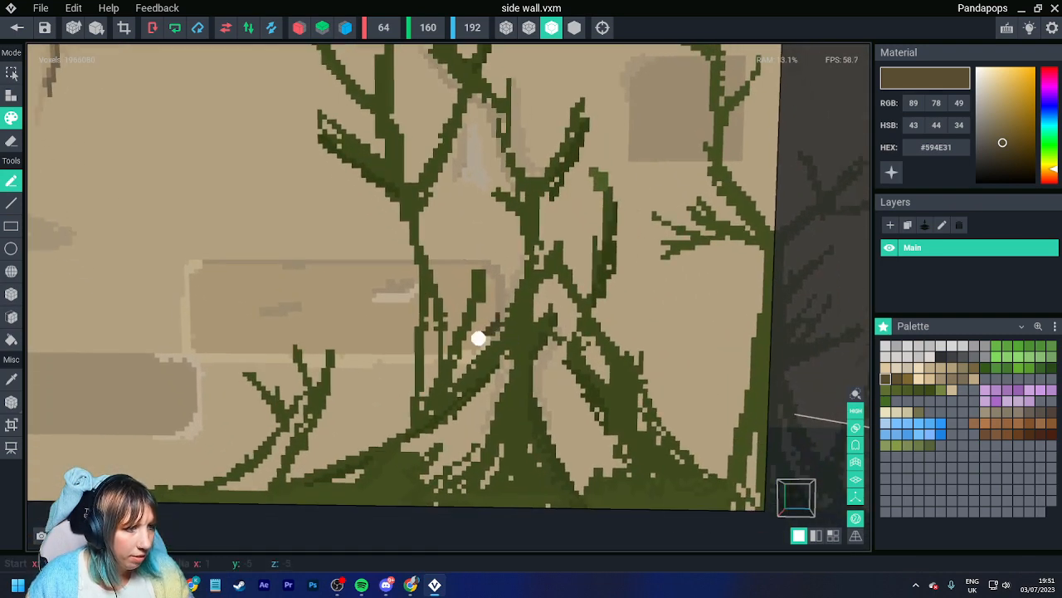
mouse_move(483, 333)
mouse_down()
mouse_move(498, 291)
mouse_move(480, 327)
mouse_up()
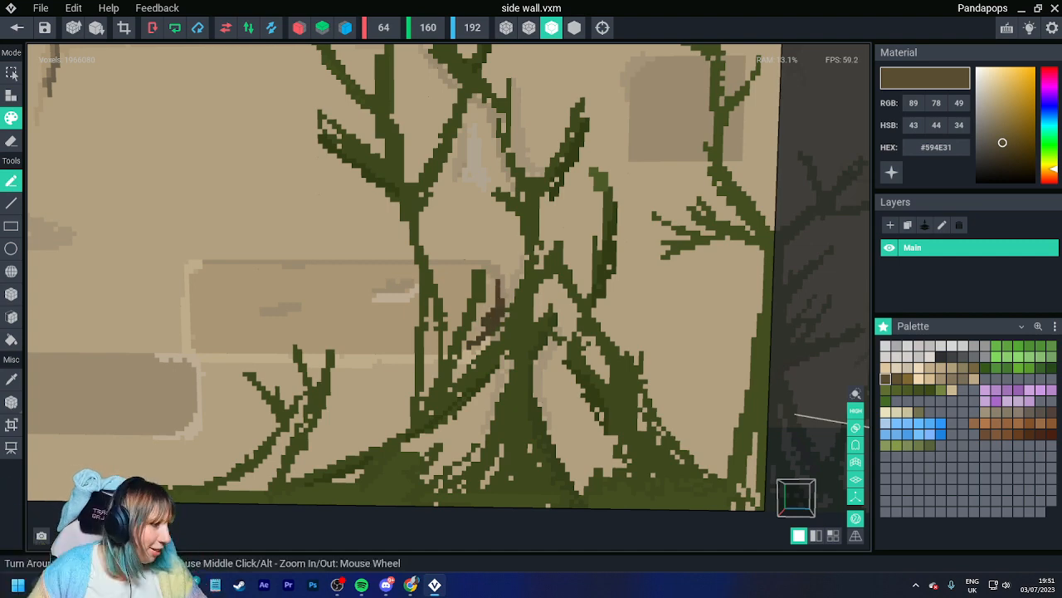
scroll(506, 345, up, 1)
click(974, 368)
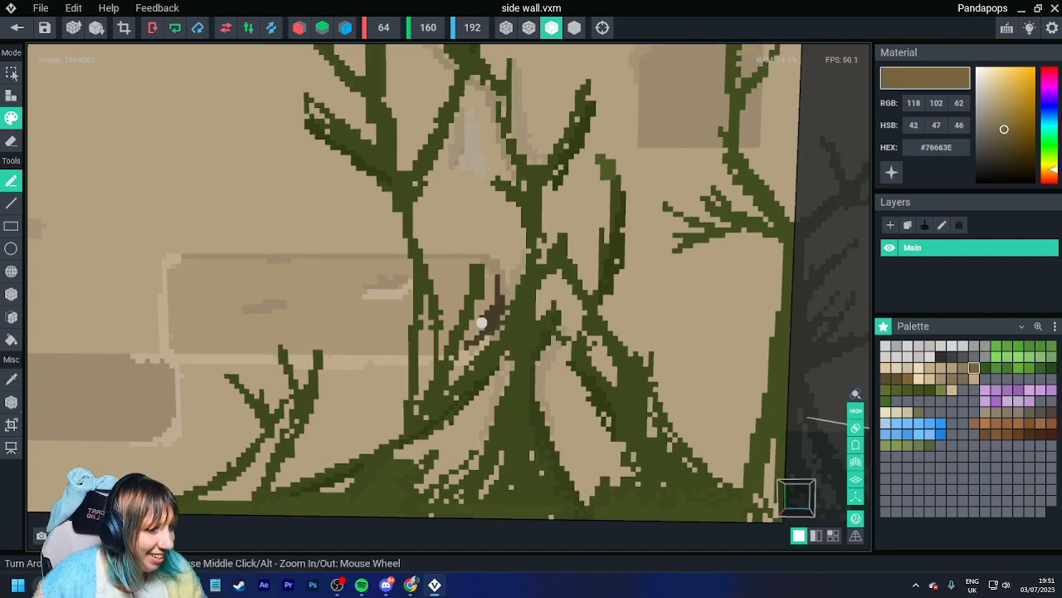
mouse_move(481, 323)
mouse_down()
mouse_move(471, 336)
mouse_move(492, 302)
mouse_up()
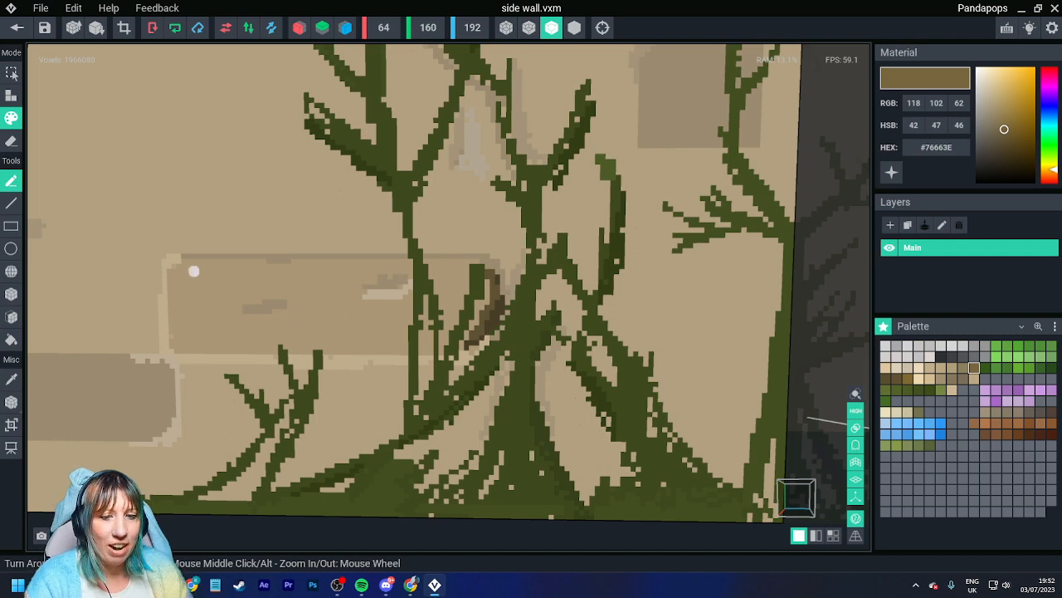
Step: Save the side wall changes, return to the building set scene and view the arch with its walls
click(17, 27)
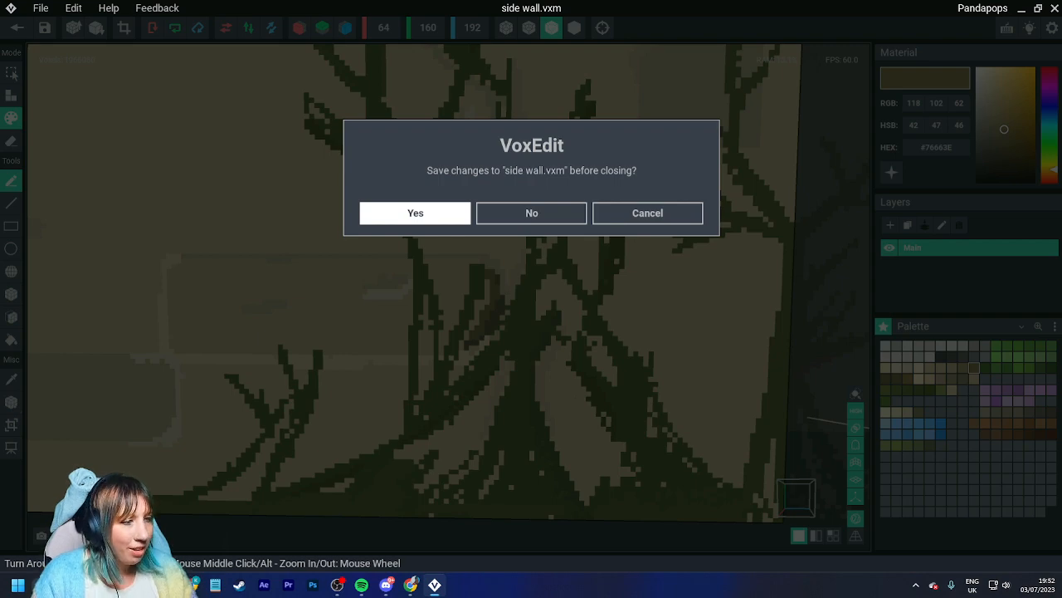
click(415, 213)
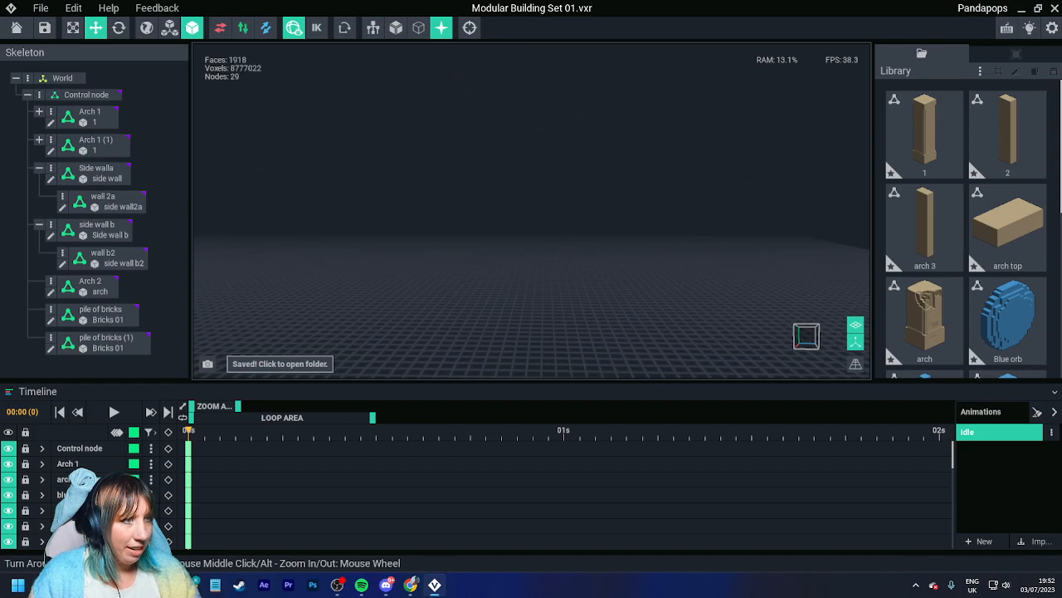
scroll(531, 210, down, 10)
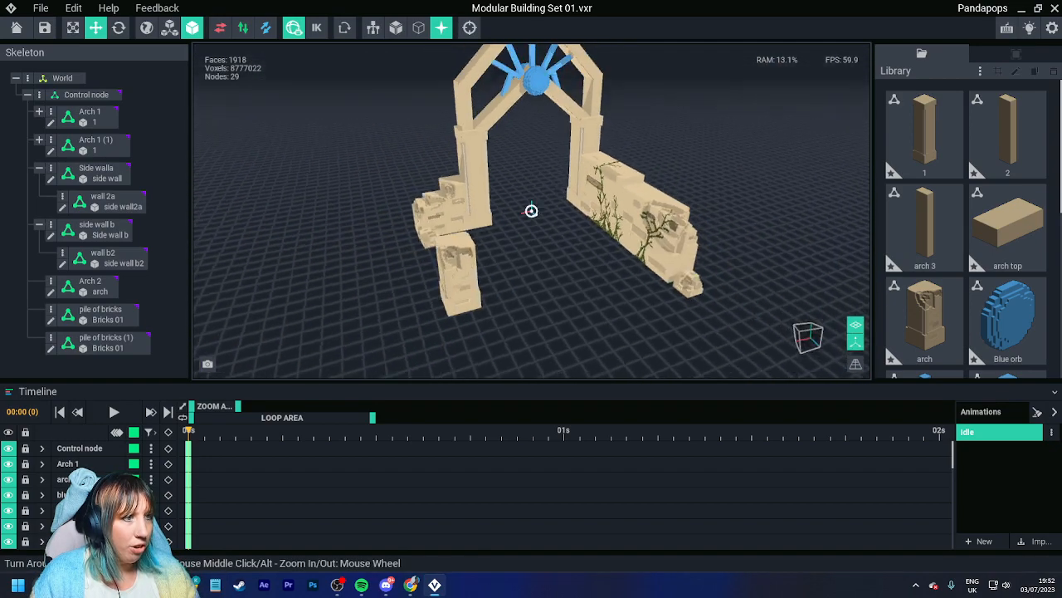
right_drag(597, 249, 503, 252)
right_drag(531, 211, 615, 212)
middle_drag(531, 211, 528, 274)
right_drag(531, 211, 655, 204)
scroll(531, 210, up, 5)
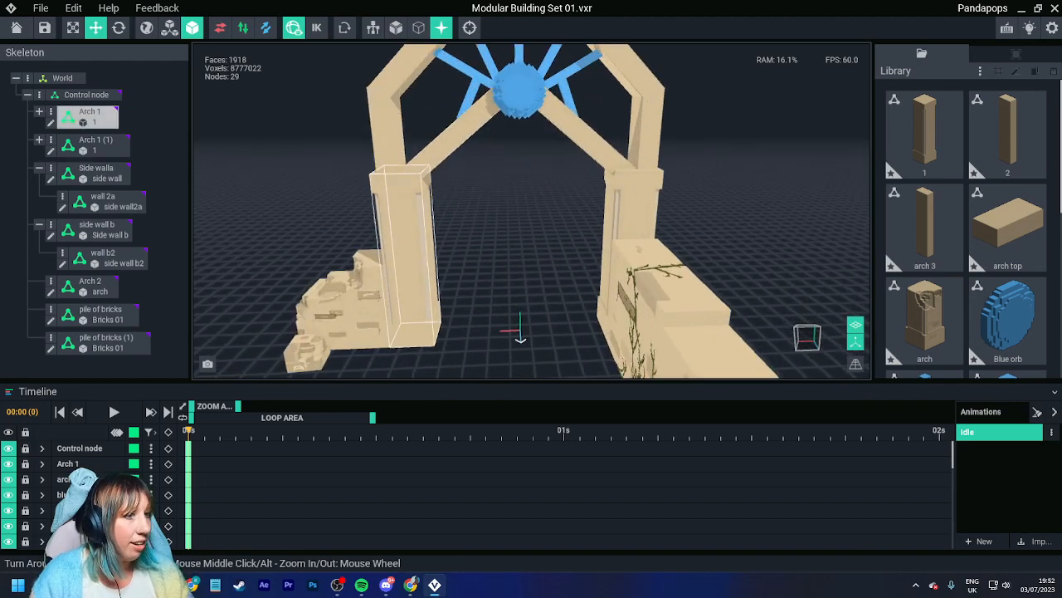
right_drag(532, 210, 510, 229)
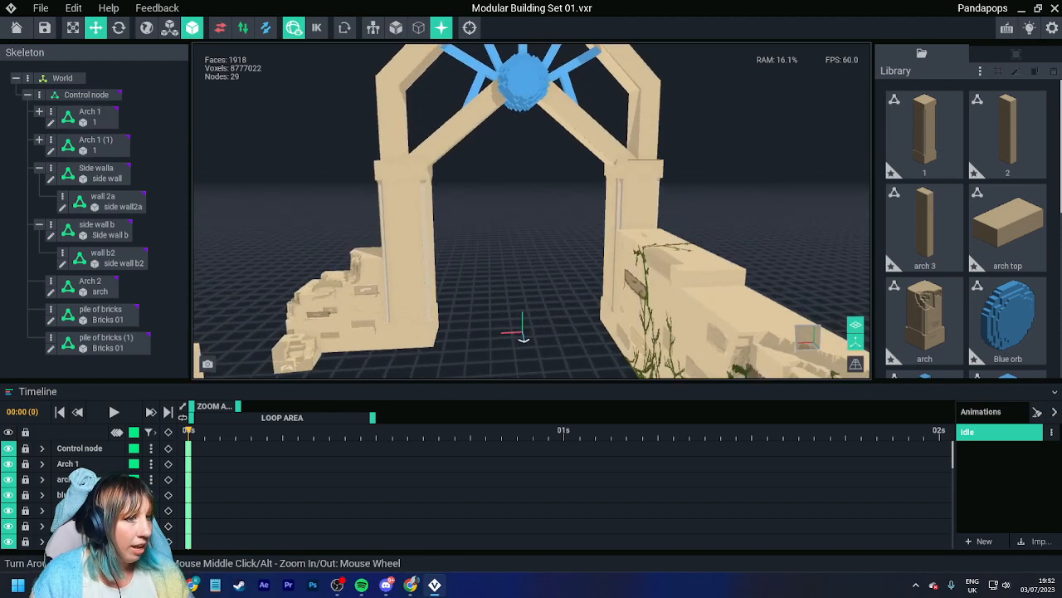
Step: Open the Arch 1 pillar's voxel model for editing and load the saved colour palette into it
click(412, 224)
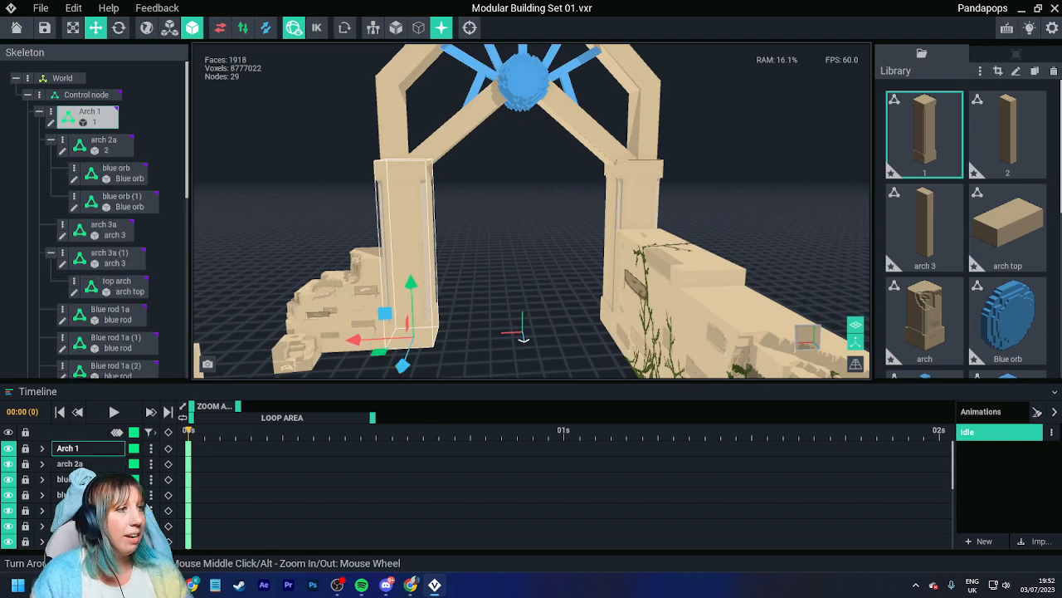
click(51, 122)
right_drag(307, 274, 396, 293)
scroll(396, 293, up, 3)
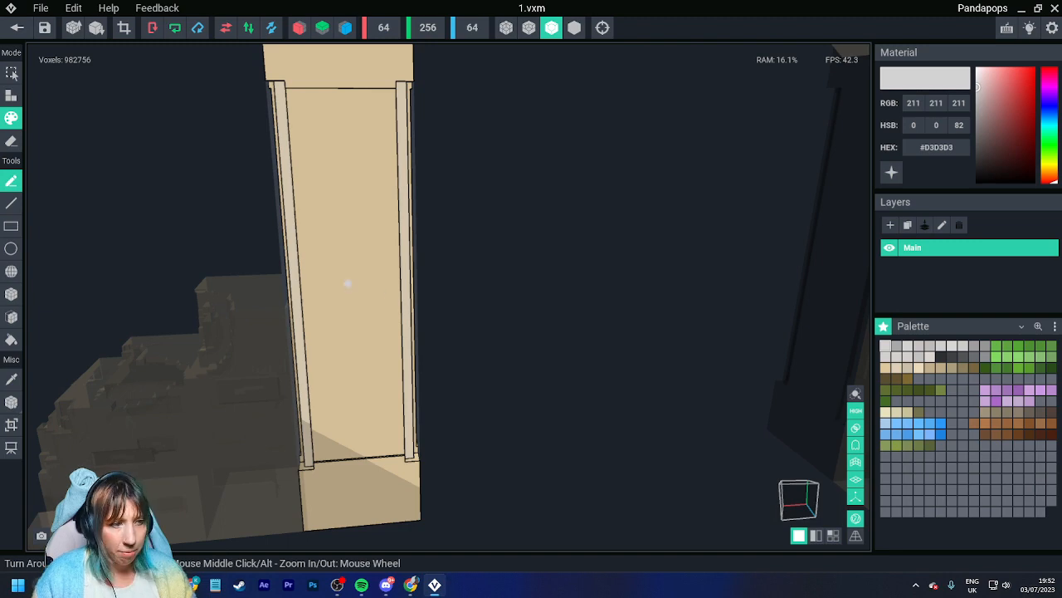
alt+click(347, 283)
click(1055, 326)
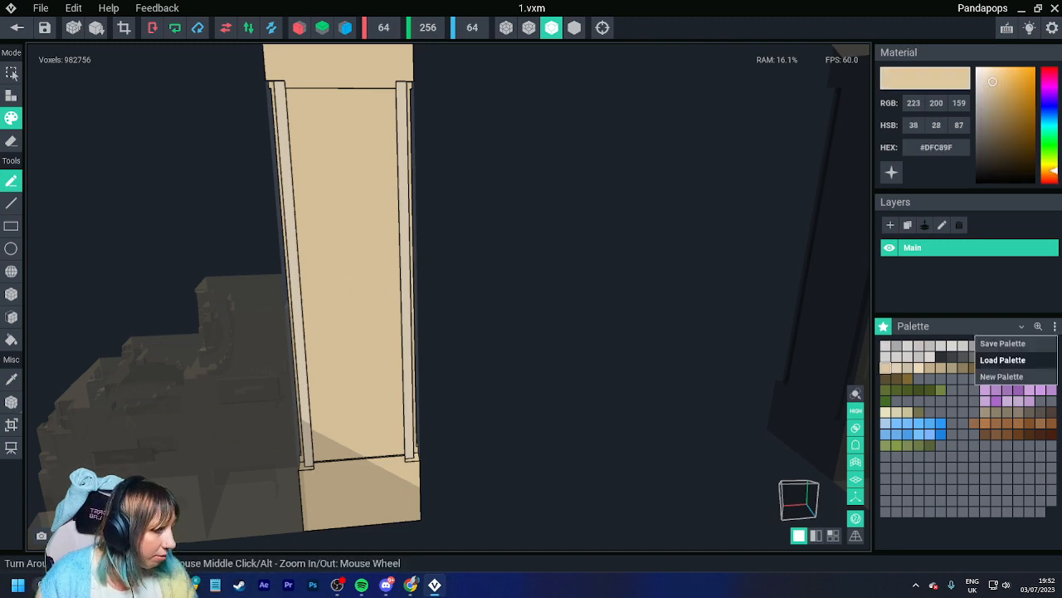
click(1000, 360)
click(597, 363)
click(774, 434)
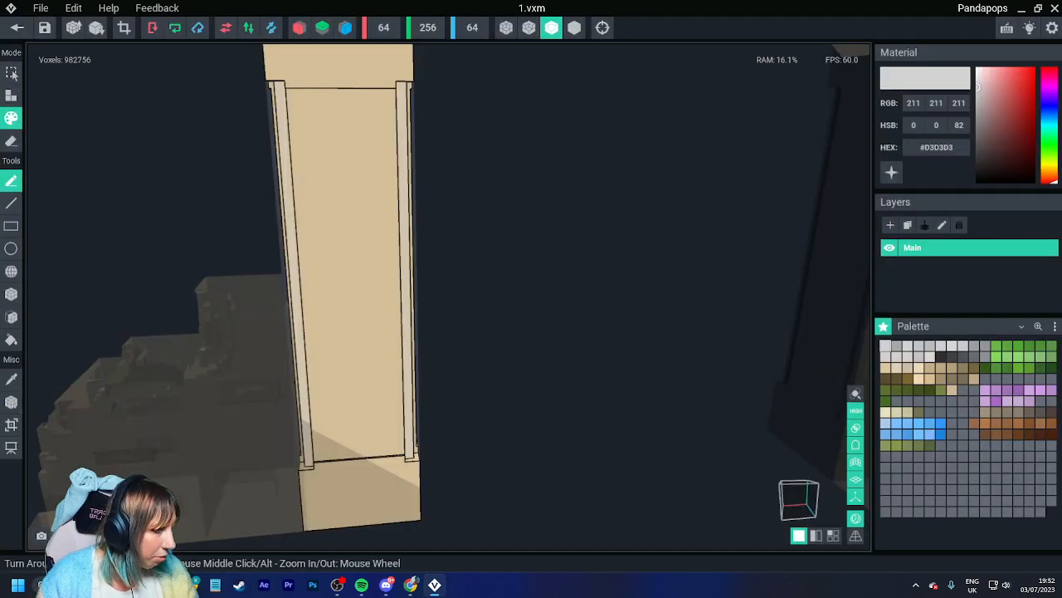
Step: Pencil thin #EFD8AE brick edge lines onto the upper part of the pillar's recessed front panel
click(918, 379)
scroll(291, 219, up, 2)
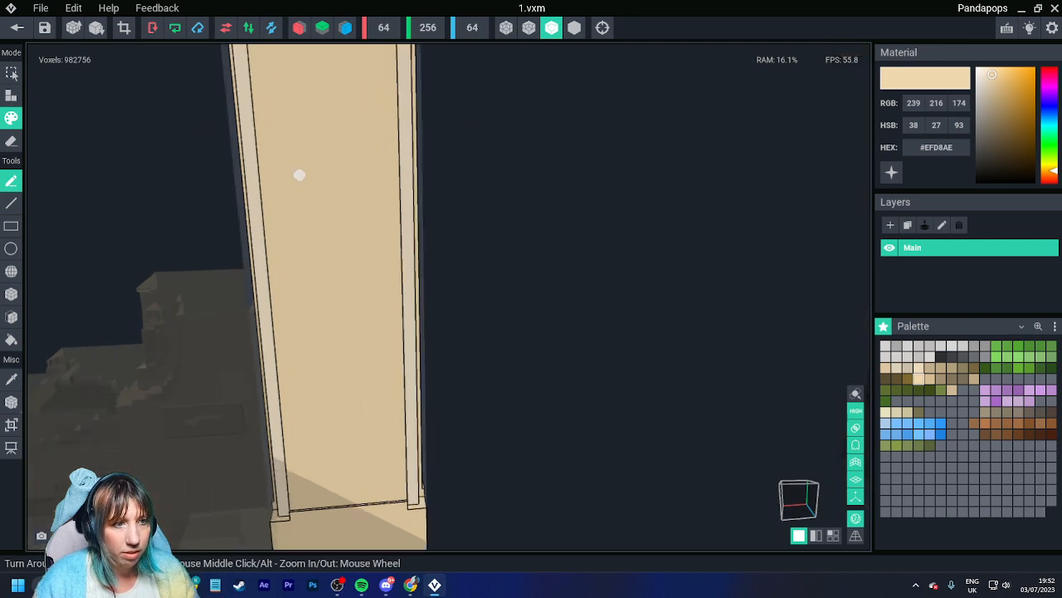
drag(300, 175, 301, 203)
middle_drag(374, 332, 360, 292)
scroll(361, 292, up, 2)
drag(372, 175, 378, 193)
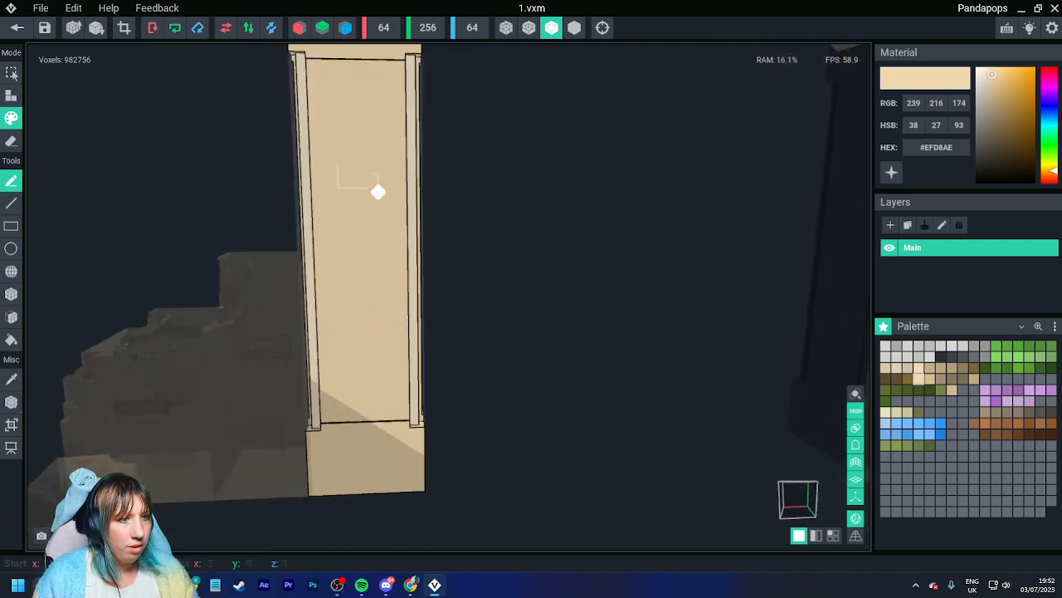
middle_drag(412, 290, 409, 241)
middle_drag(381, 406, 349, 345)
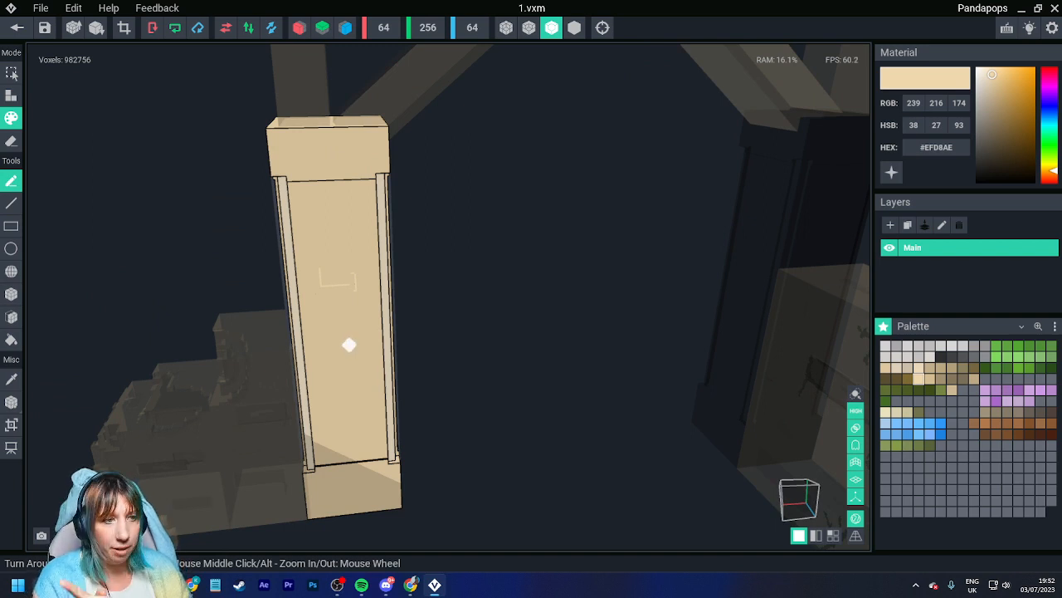
middle_drag(338, 283, 372, 337)
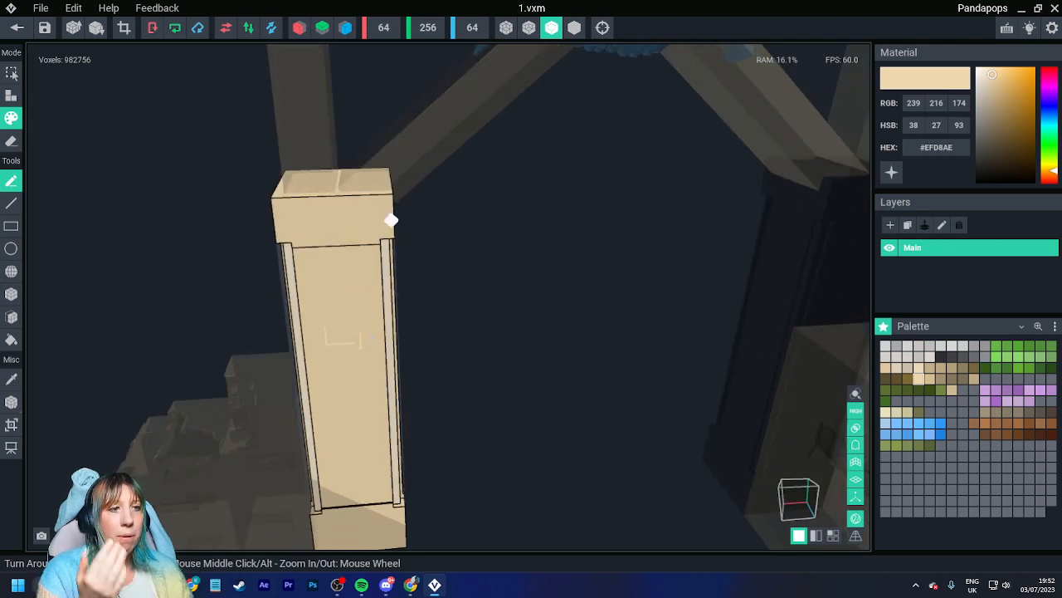
Step: Recolour the top and side faces of the pillar's cap block to #C3AF8B with the Face tool
middle_drag(390, 220, 364, 368)
key(i)
click(336, 365)
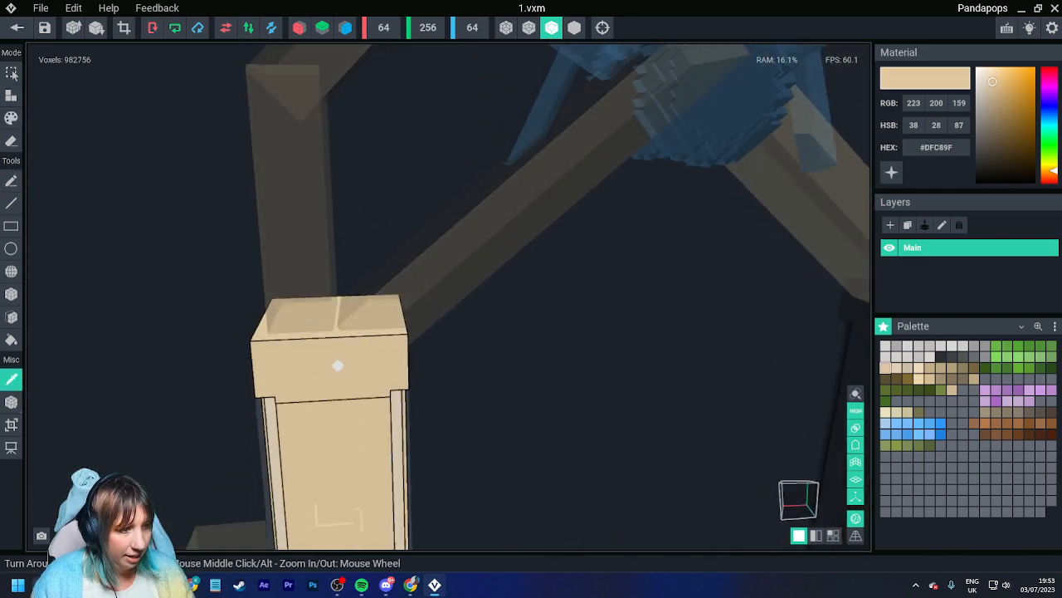
click(930, 368)
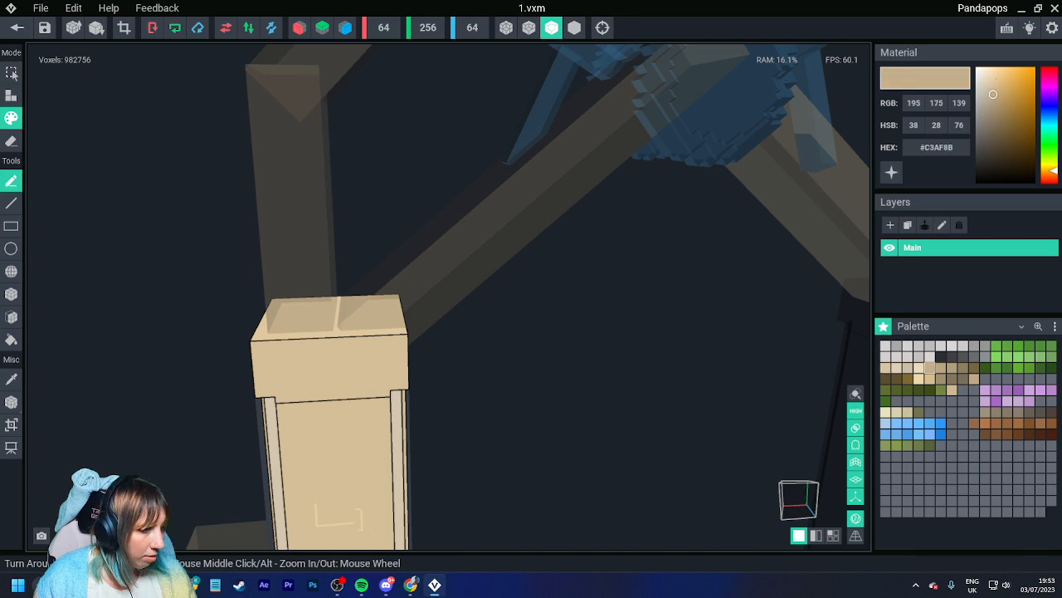
click(11, 317)
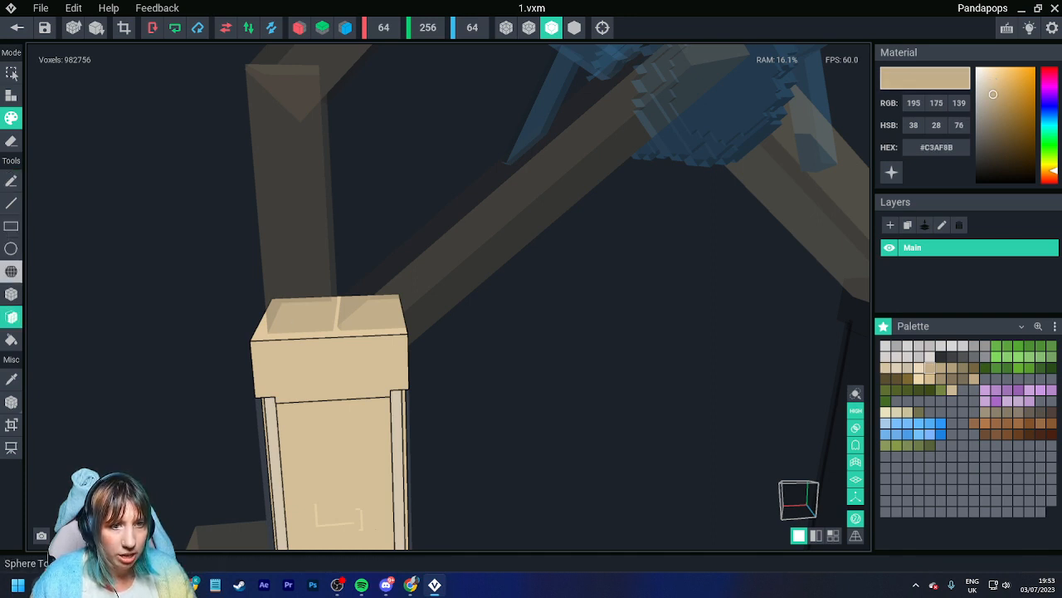
click(319, 322)
click(324, 354)
right_drag(311, 356, 396, 398)
click(355, 381)
click(375, 374)
click(434, 384)
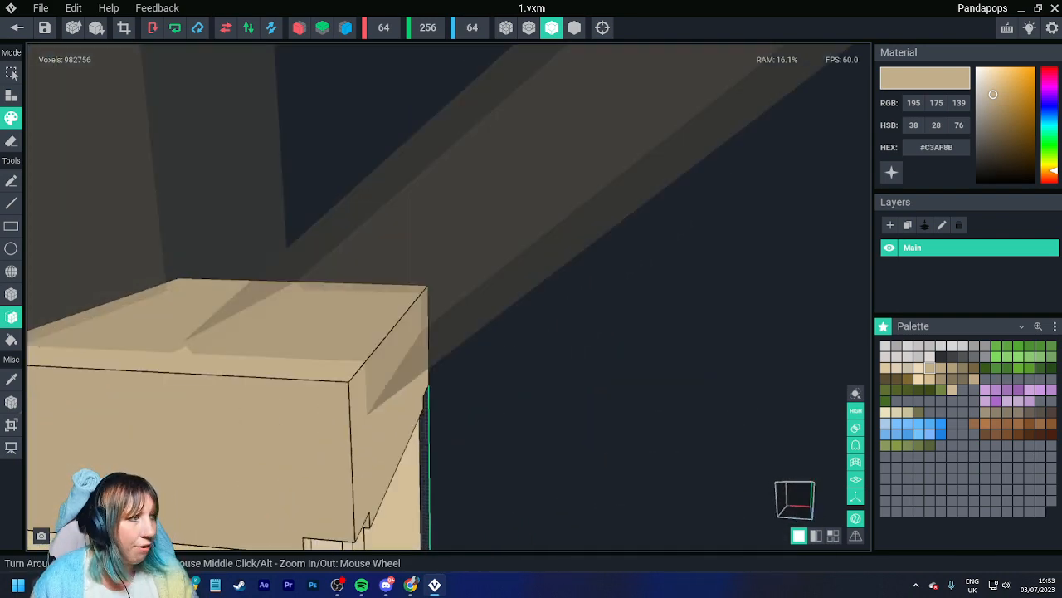
Step: Save the pillar changes and return to the building set scene to view the recoloured cap
click(16, 27)
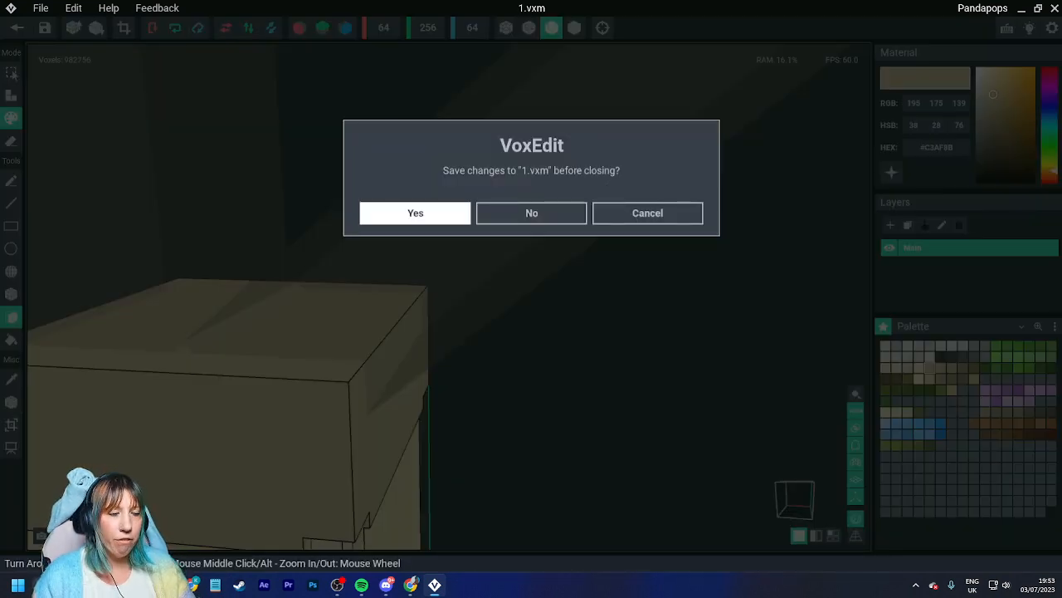
click(415, 212)
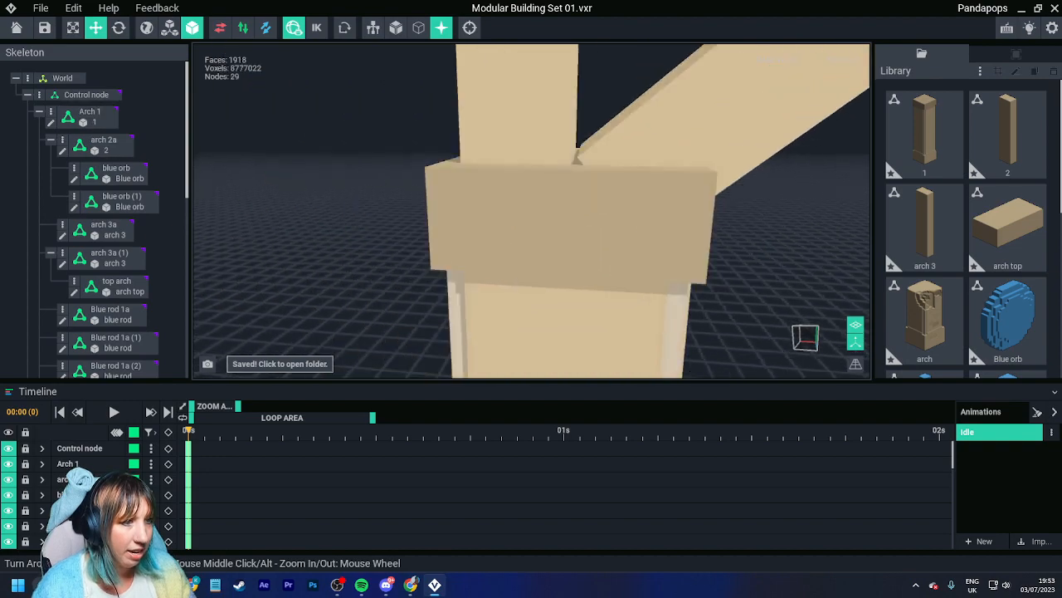
scroll(531, 212, down, 3)
right_drag(581, 208, 514, 172)
scroll(531, 211, up, 3)
right_drag(373, 224, 374, 186)
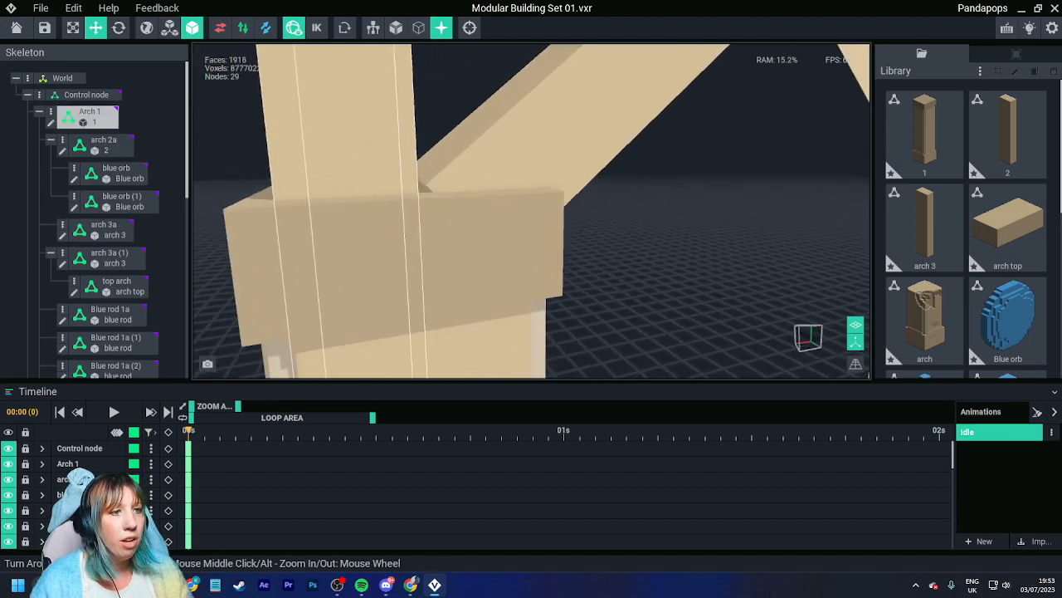
Step: Open arch 3a's voxel model and paint the column section that meets the pillar cap #C3AF8B
click(353, 158)
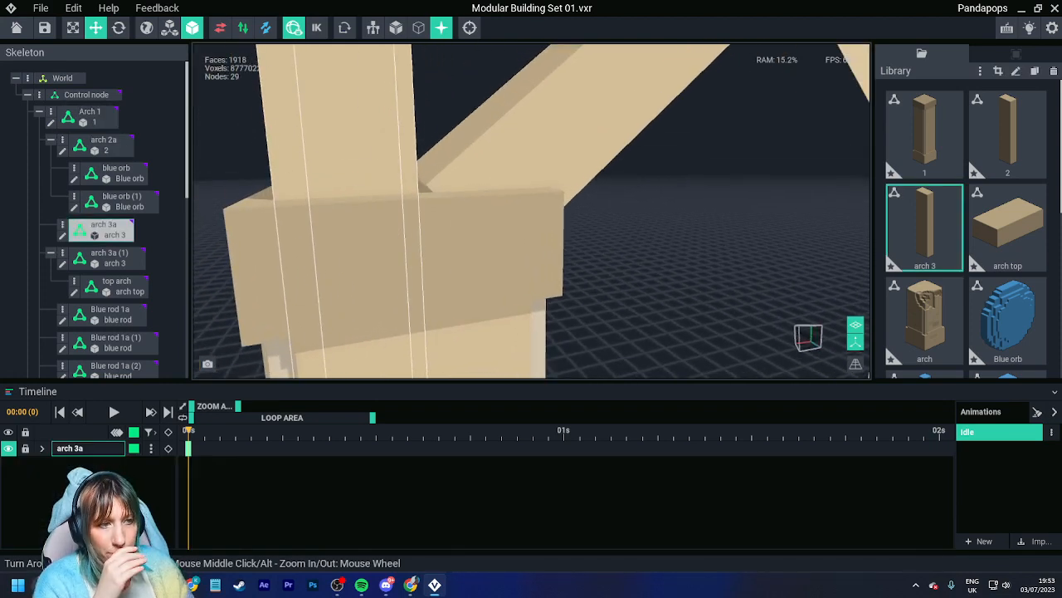
double_click(353, 158)
scroll(176, 232, down, 4)
scroll(176, 232, up, 2)
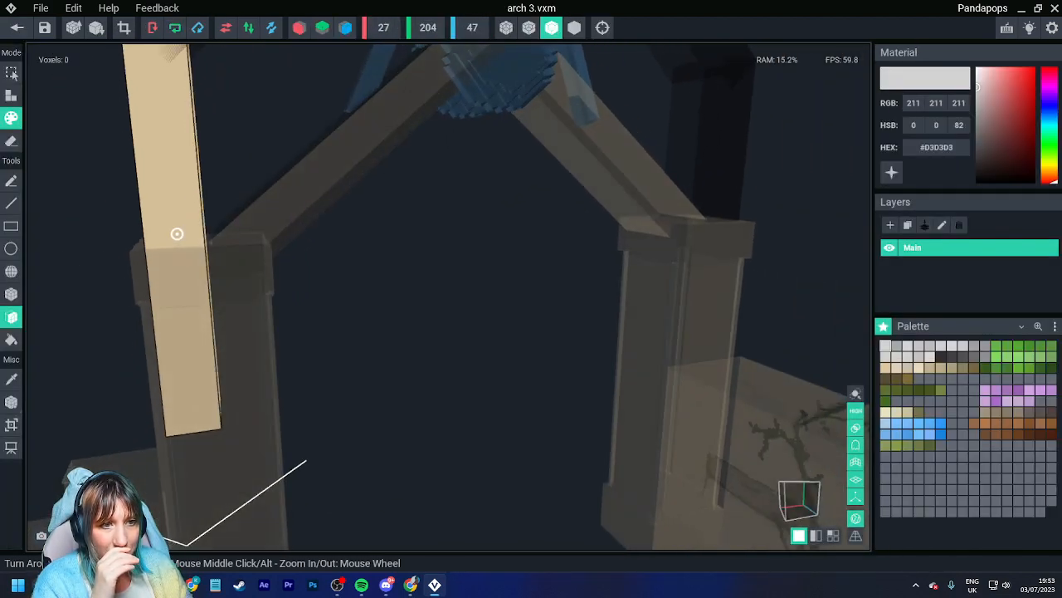
click(930, 367)
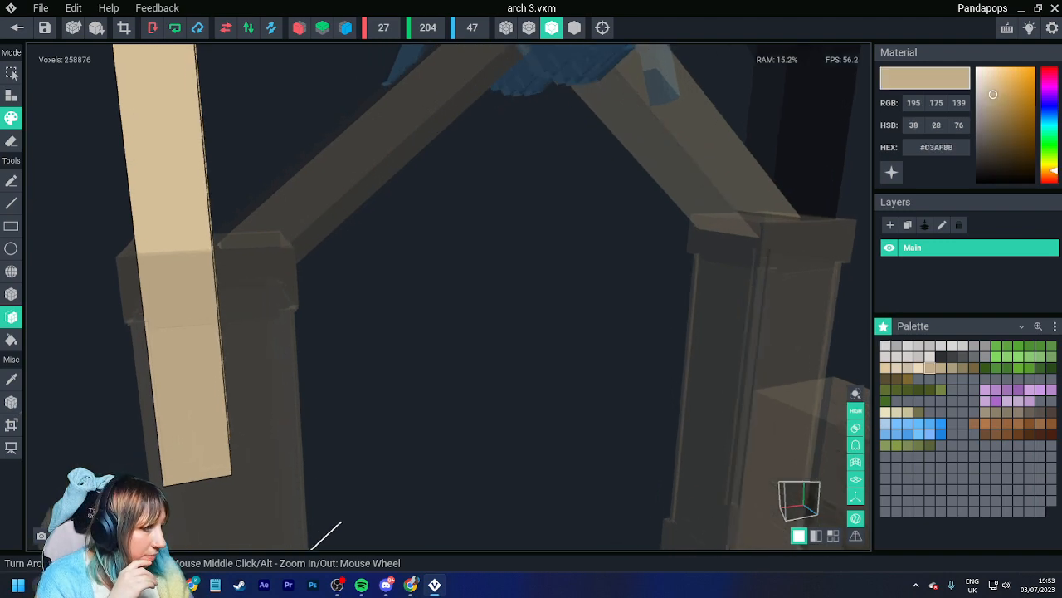
right_drag(176, 232, 176, 232)
right_drag(236, 251, 235, 251)
click(12, 294)
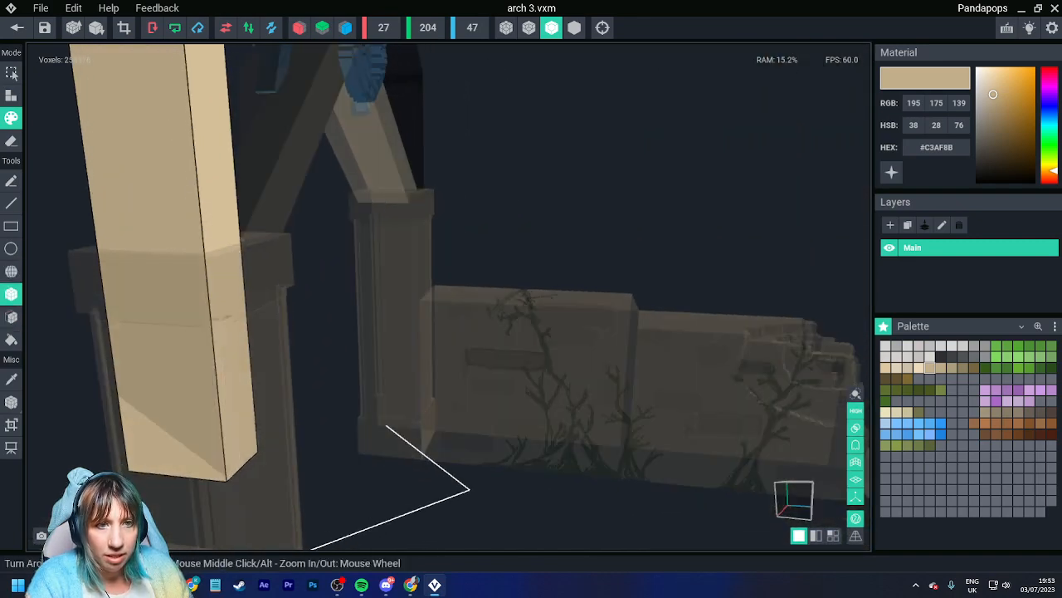
drag(97, 243, 246, 288)
right_drag(235, 283, 230, 240)
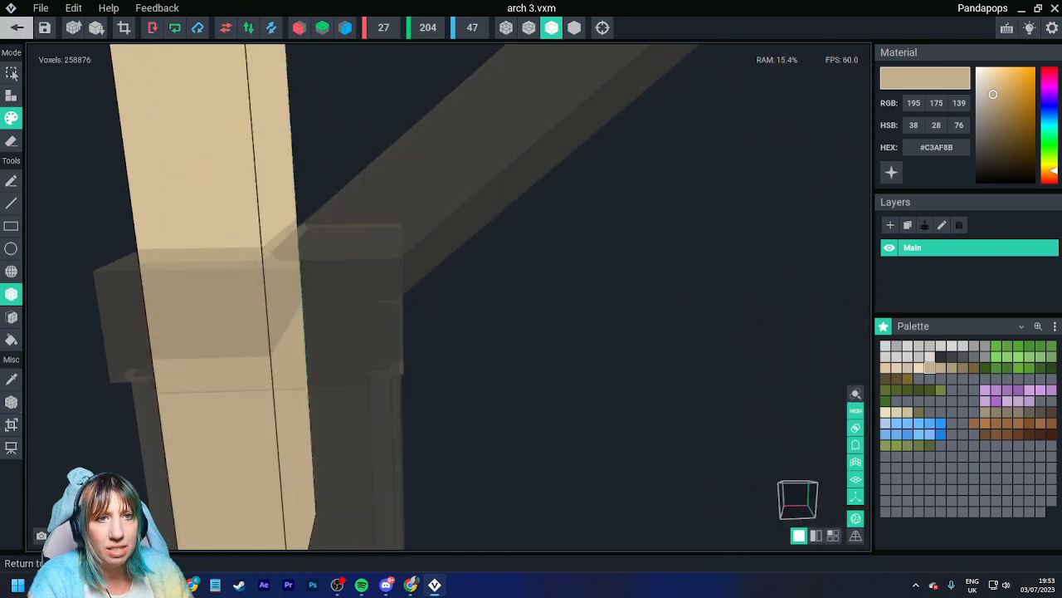
Step: Save the arch 3 changes and open the diagonal beam arch 2a's voxel model for editing
click(17, 27)
click(415, 213)
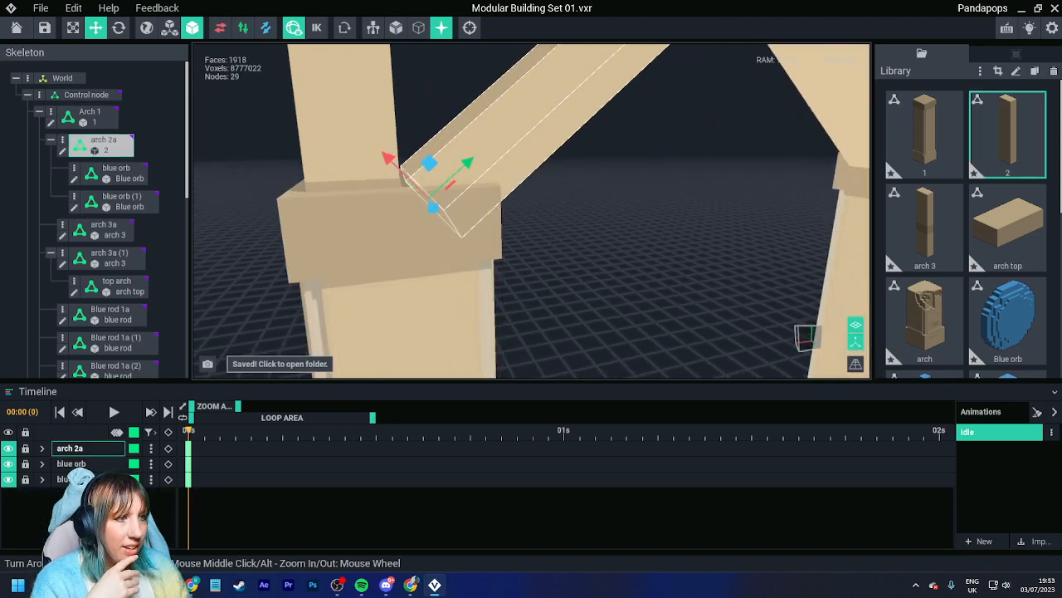
key(Tab)
Step: Paint the diagonal beam's lower end #C3AF8B where it meets the pillar cap, and save the model
click(930, 368)
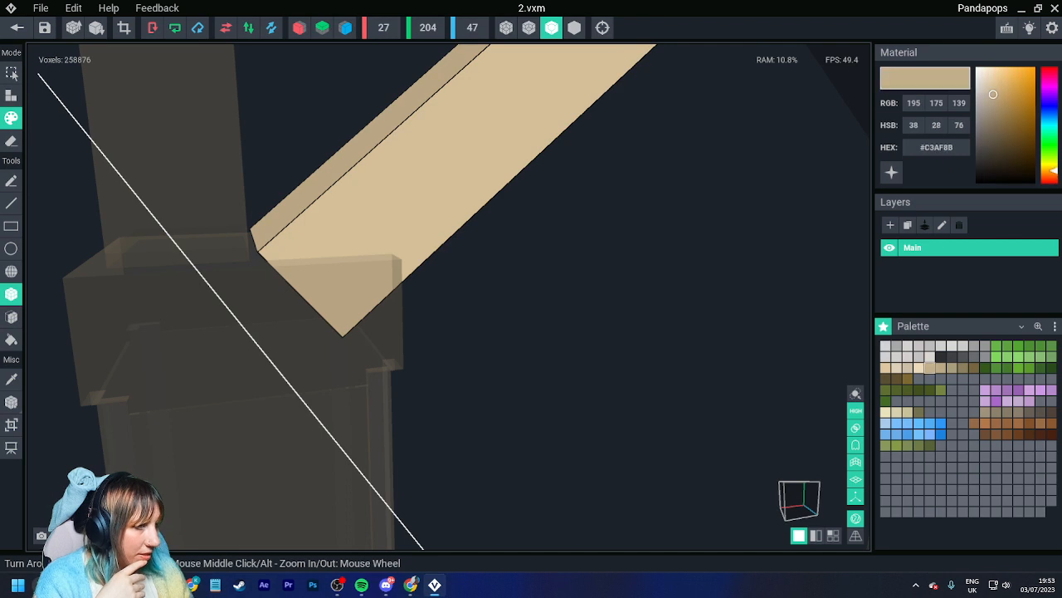
right_drag(299, 249, 370, 240)
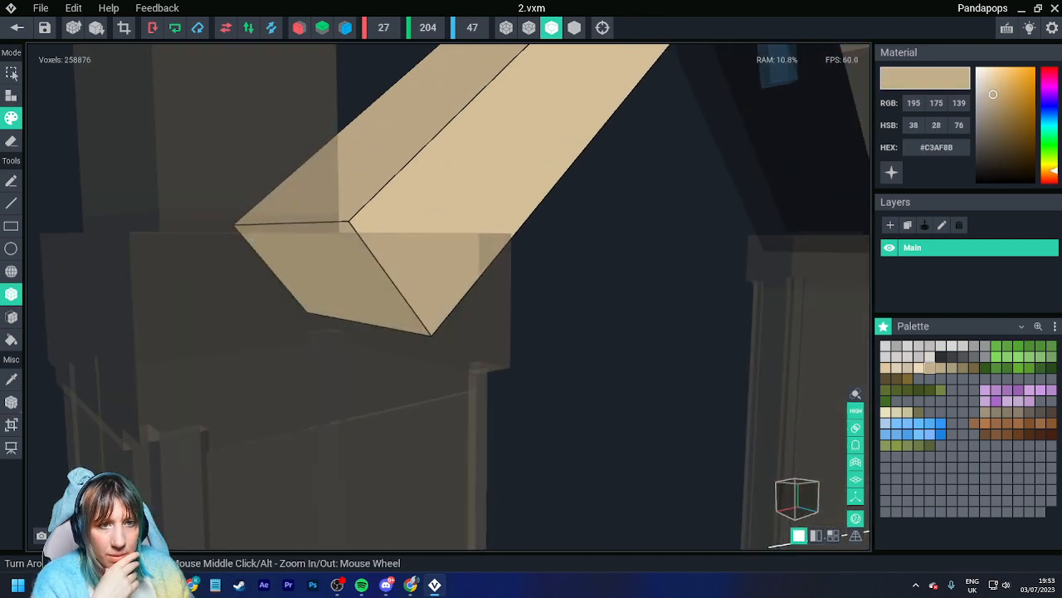
click(11, 317)
click(346, 275)
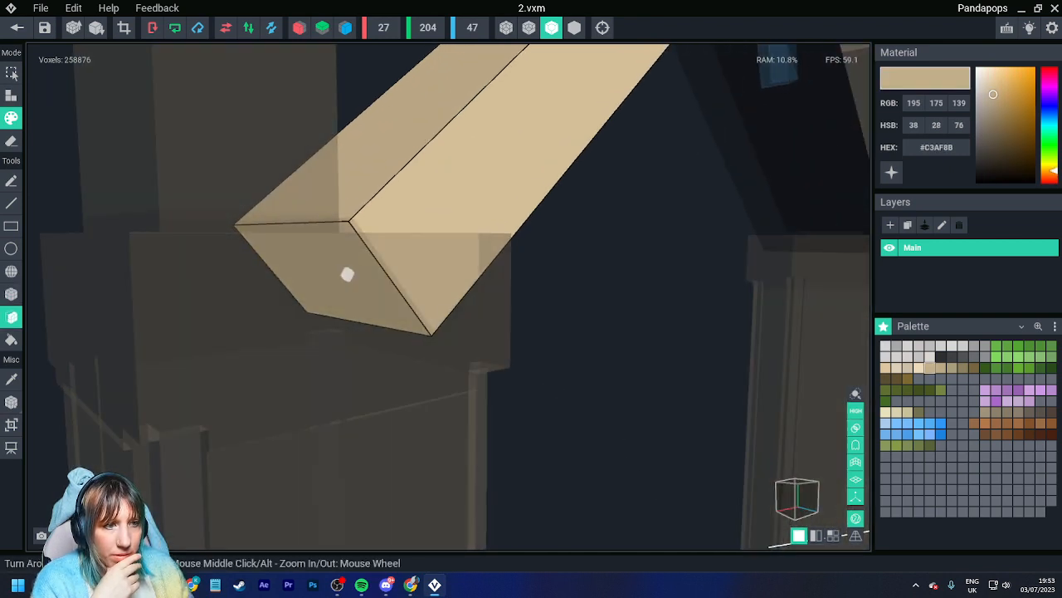
right_drag(346, 274, 336, 265)
click(11, 294)
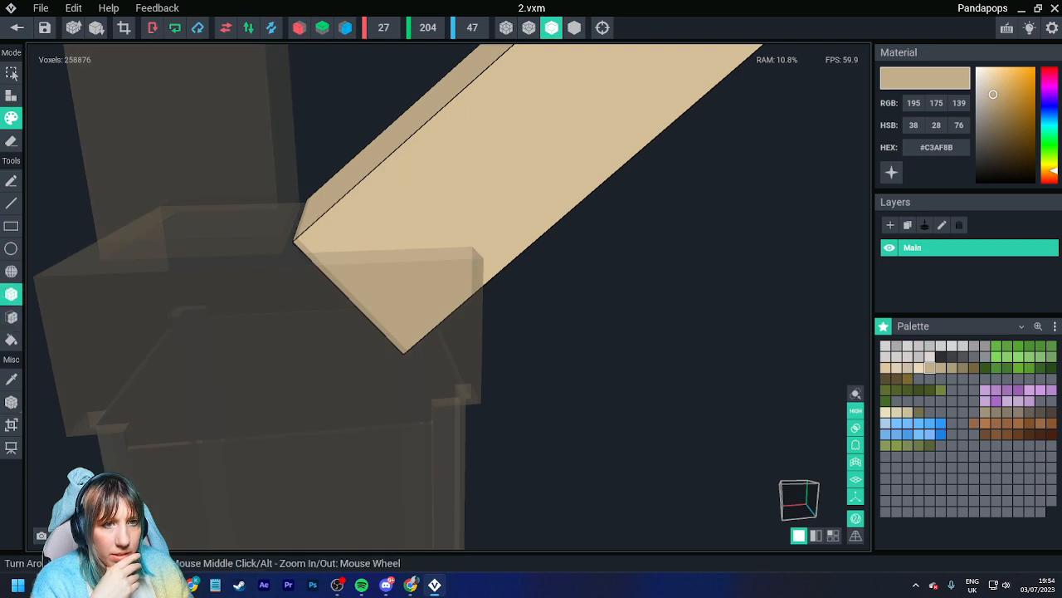
right_drag(308, 205, 300, 214)
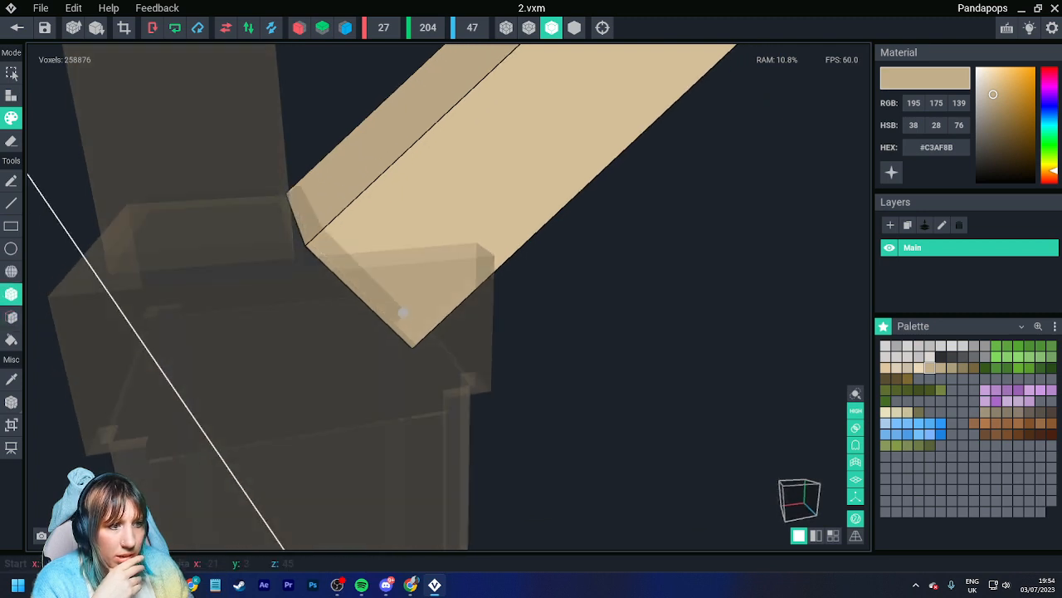
right_drag(406, 327, 482, 297)
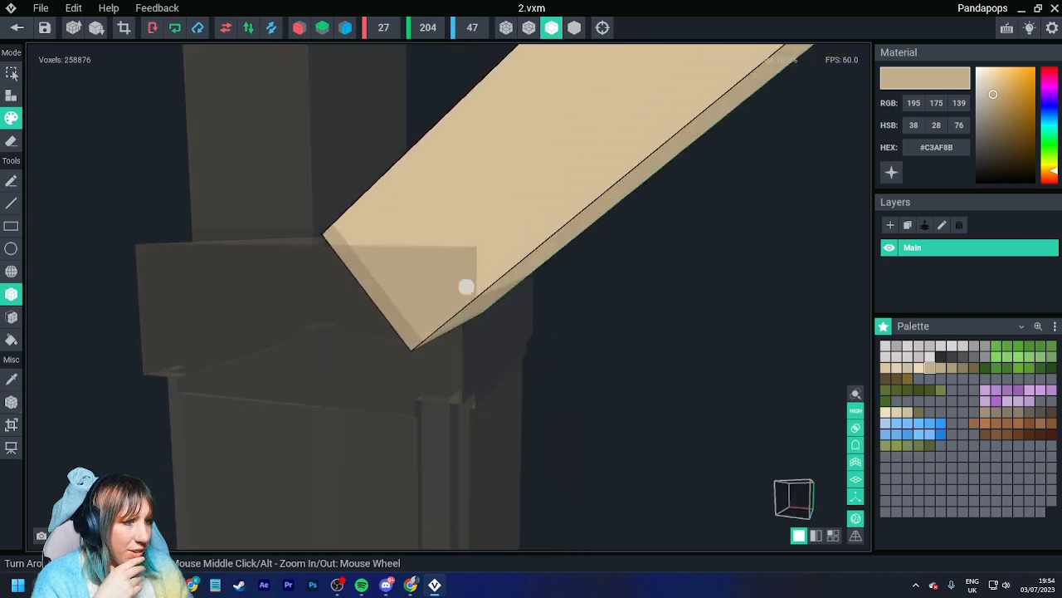
click(17, 28)
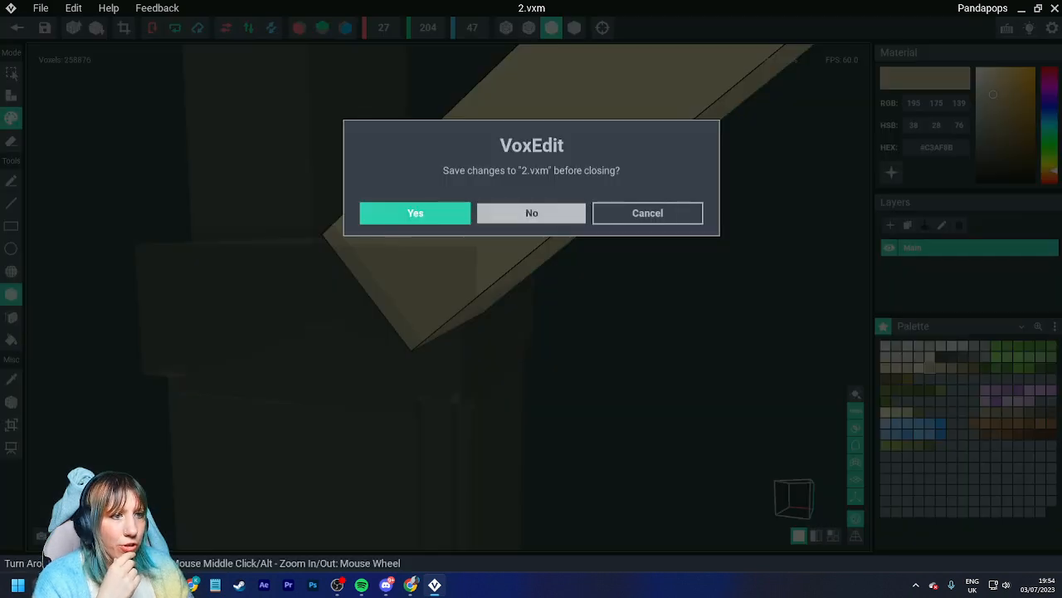
click(415, 213)
Step: Examine the arch from several angles, checking the shading on its pillar caps, vertical columns and diagonal beams
right_drag(415, 214, 664, 283)
right_drag(614, 166, 581, 207)
click(470, 27)
scroll(618, 166, down, 5)
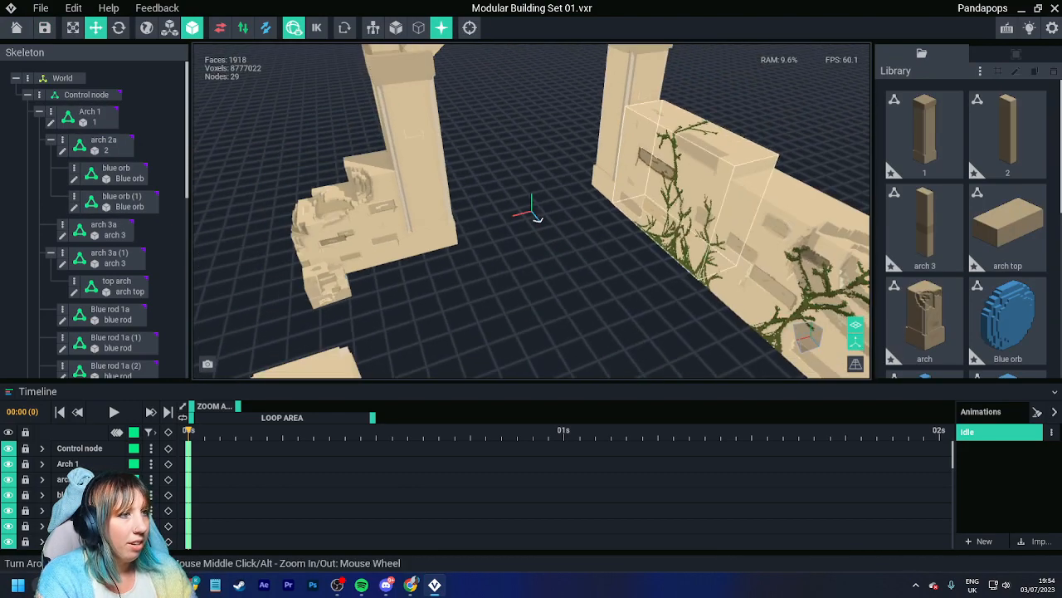
right_drag(618, 166, 552, 116)
middle_drag(552, 116, 537, 196)
right_drag(655, 175, 648, 208)
scroll(635, 208, up, 6)
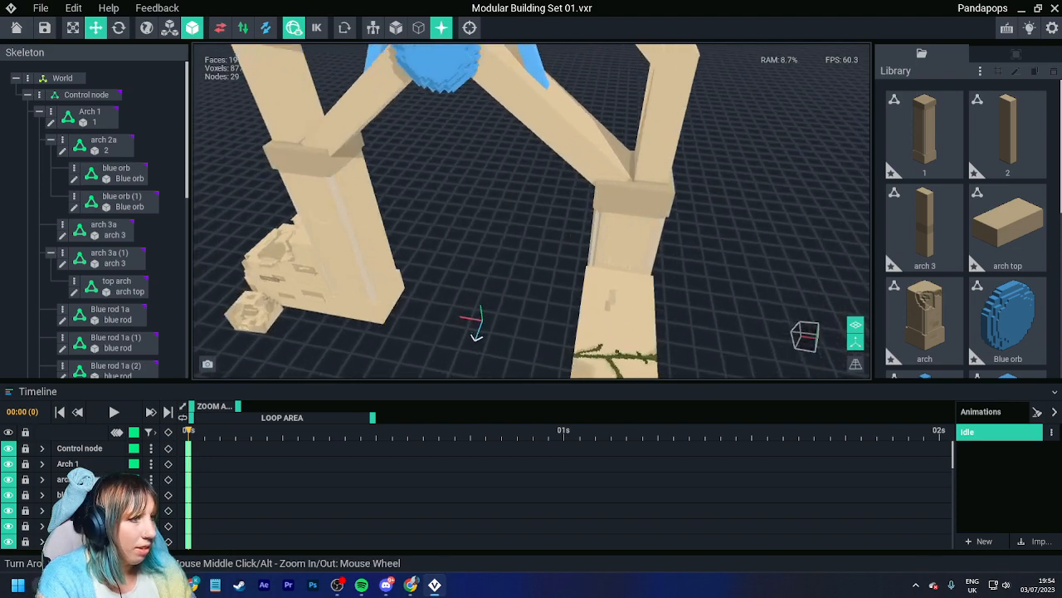
scroll(651, 199, down, 6)
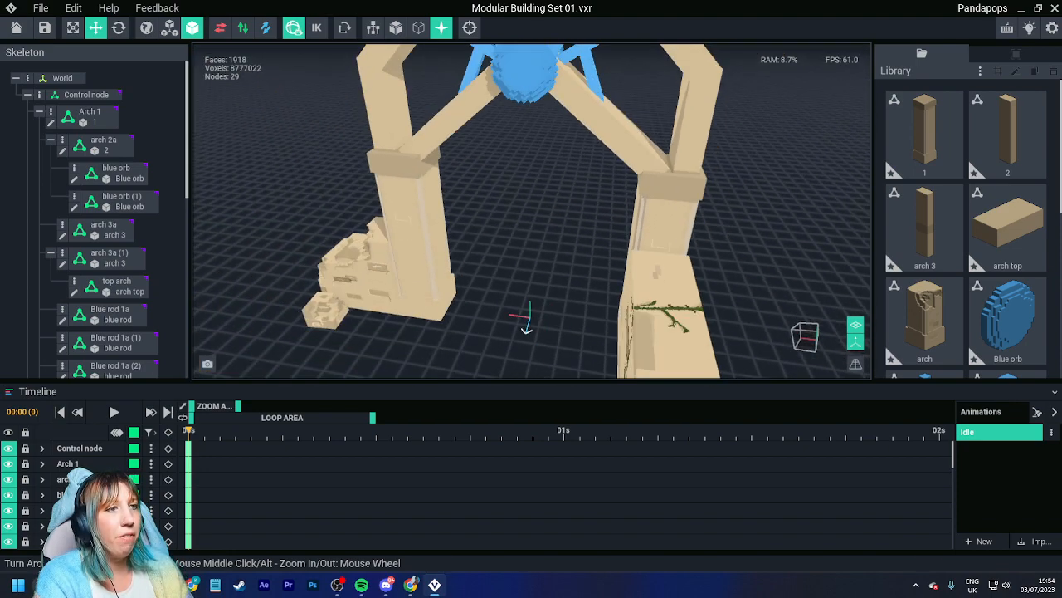
middle_drag(643, 157, 655, 274)
right_drag(597, 158, 584, 164)
click(504, 51)
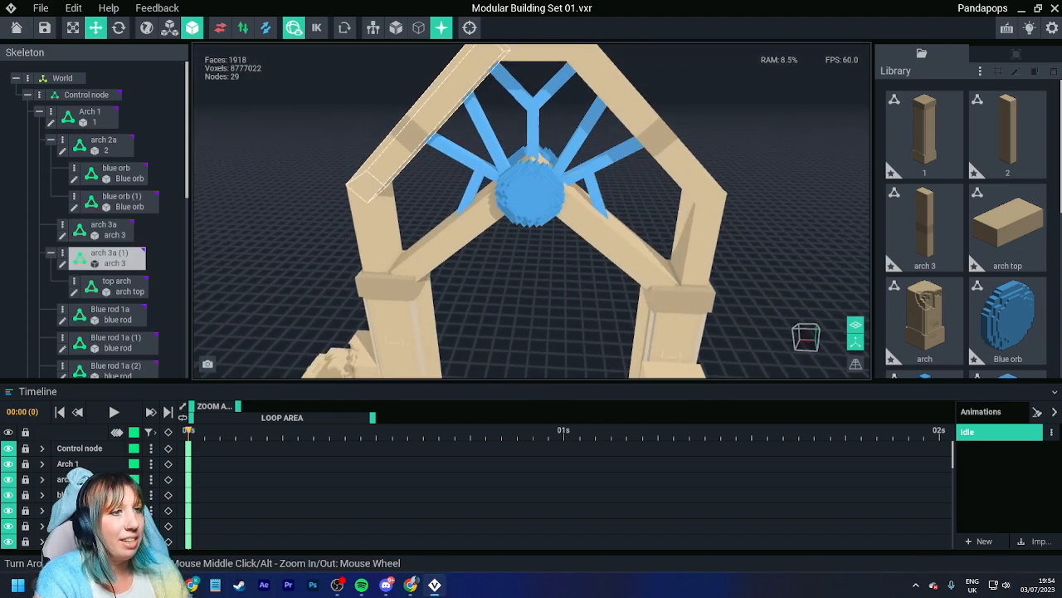
right_drag(504, 100, 556, 71)
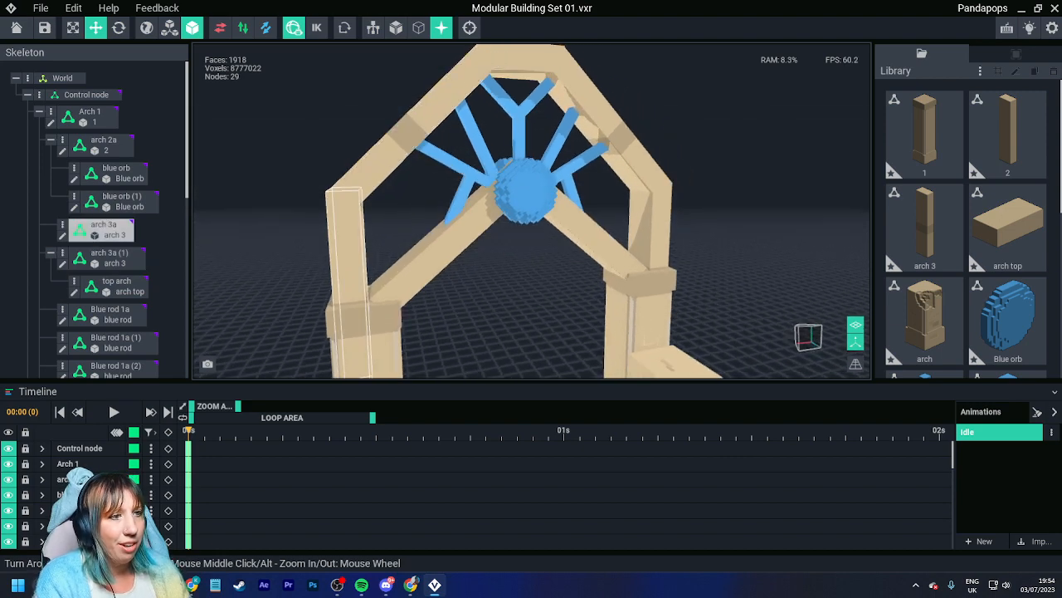
right_drag(397, 224, 355, 235)
Step: Inspect the shaded section of arch 3a's column in its voxel model and return to the building set scene
click(352, 239)
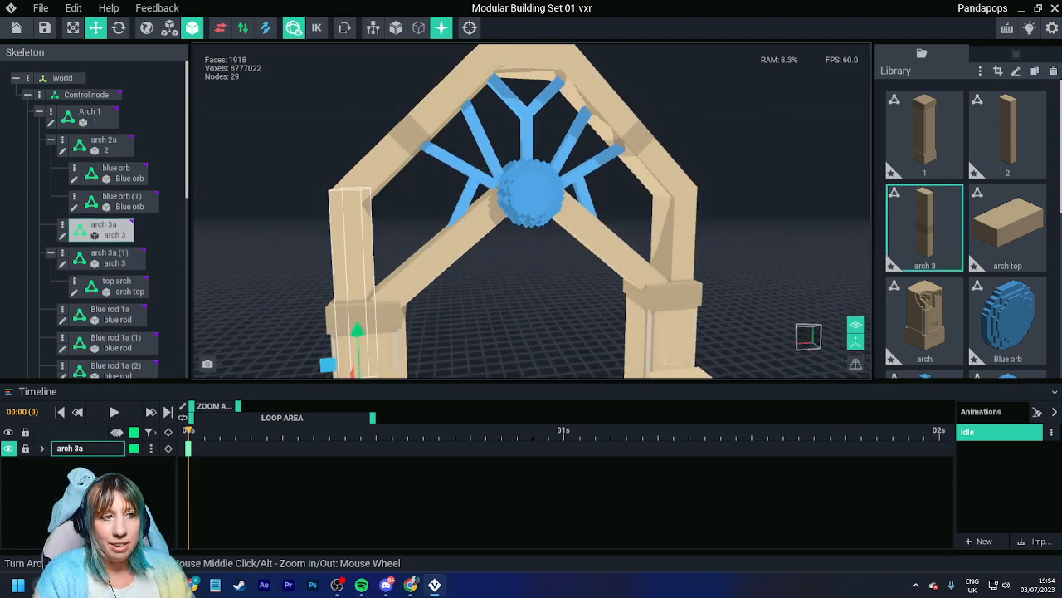
click(61, 236)
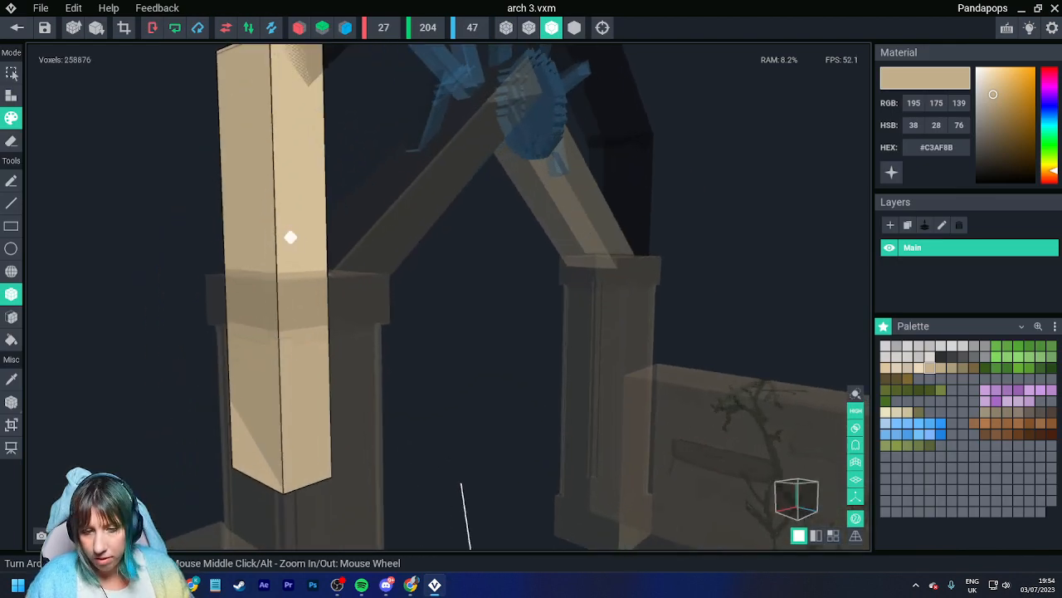
click(17, 27)
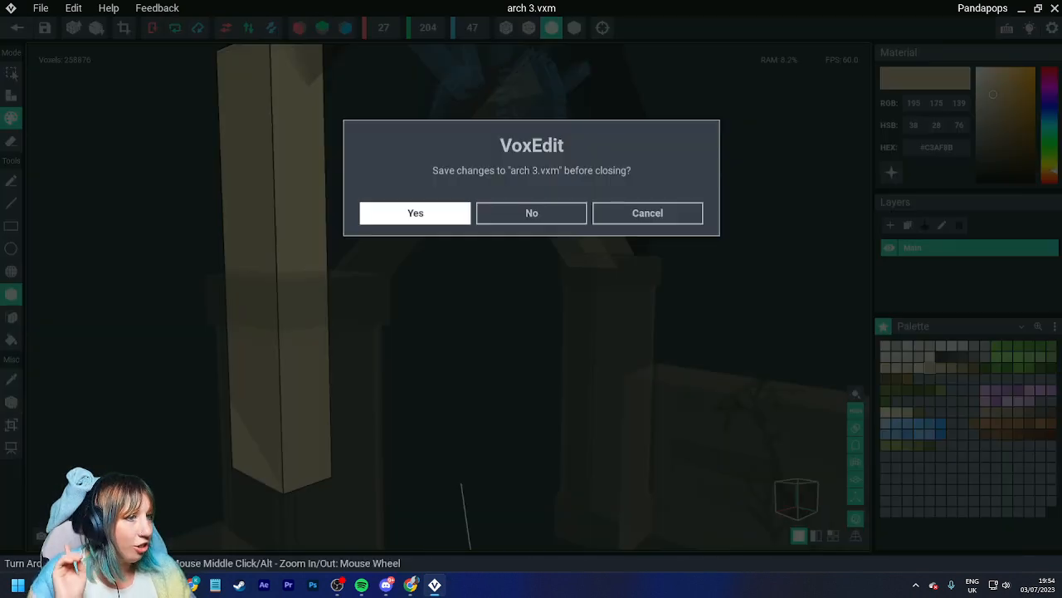
key(Return)
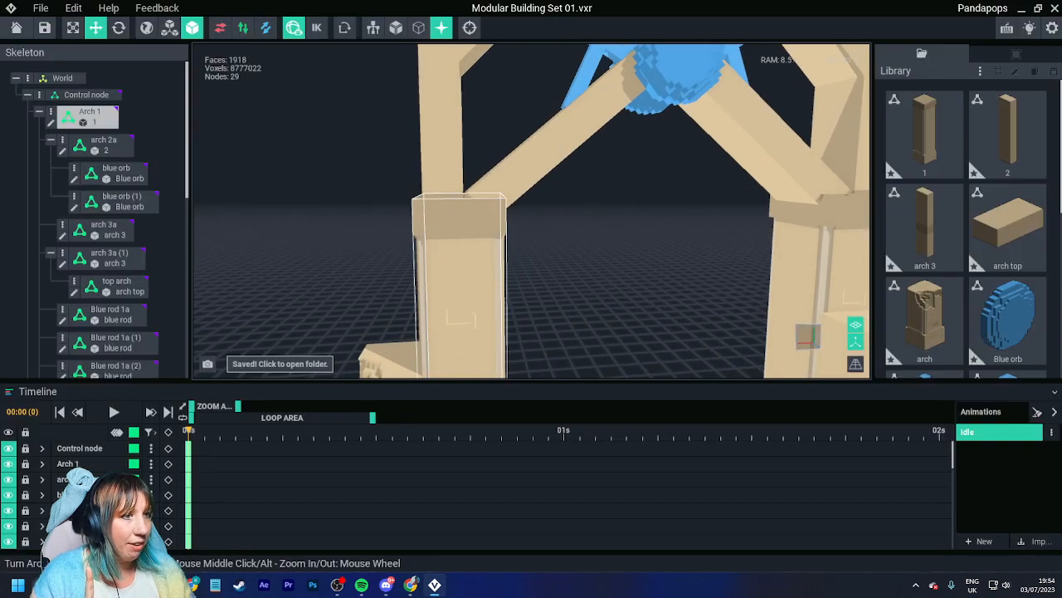
Step: Clone the arch 3 library model under the name arch 3b
click(924, 226)
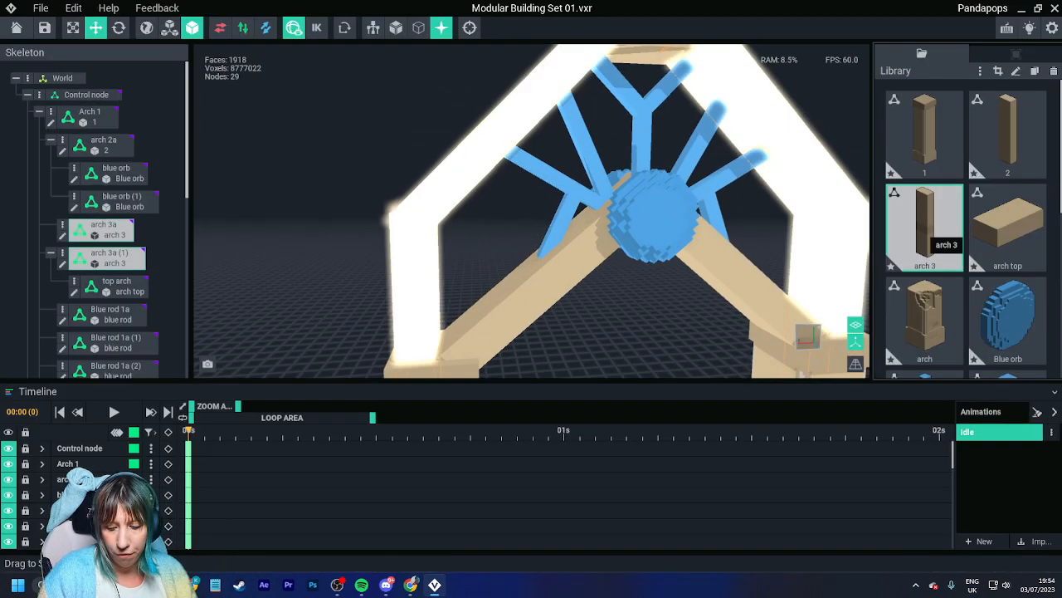
key(ctrl+d)
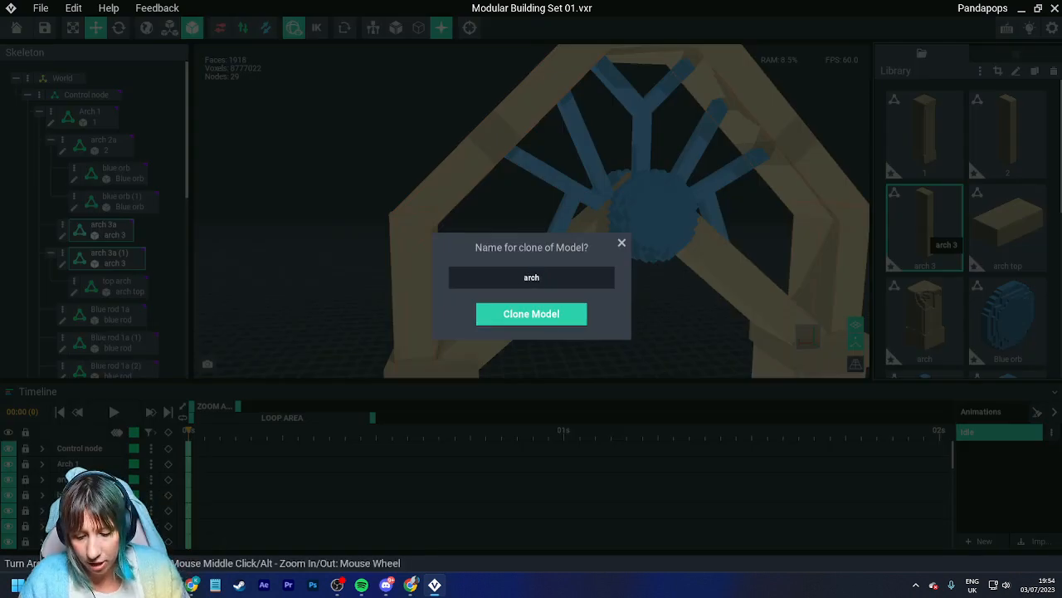
text(b)
key(Return)
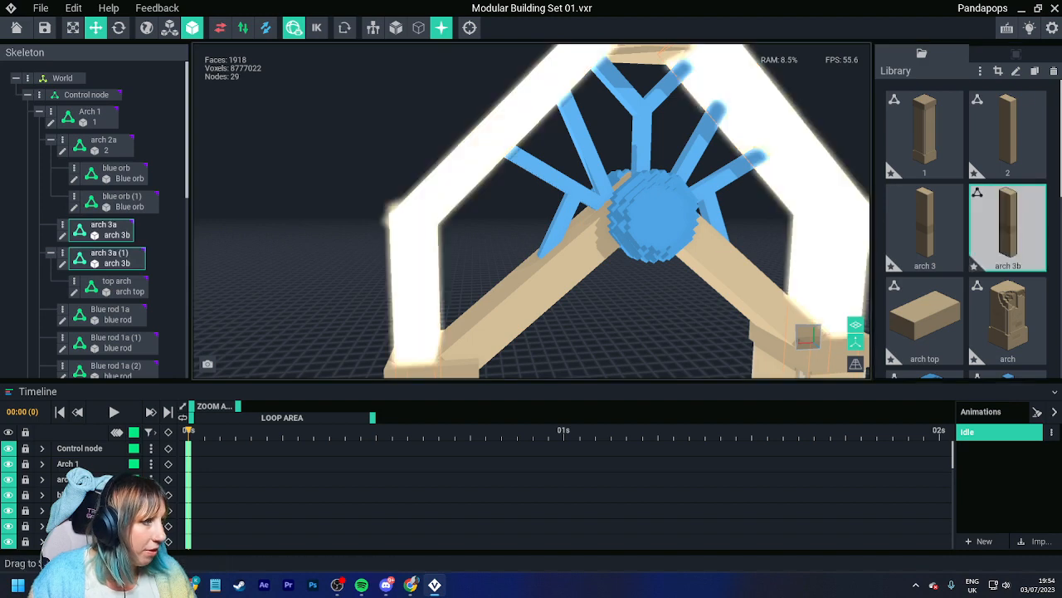
Step: Open the arch 3b model, recolour its darker band to the column's #DFC89F with the Face tool, and save it
click(1008, 226)
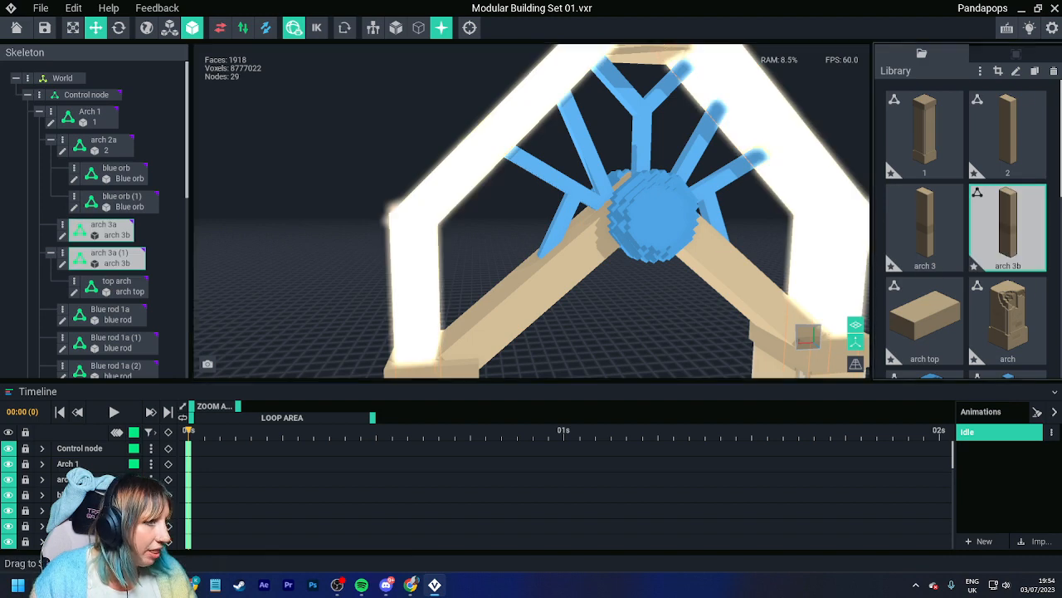
double_click(1008, 226)
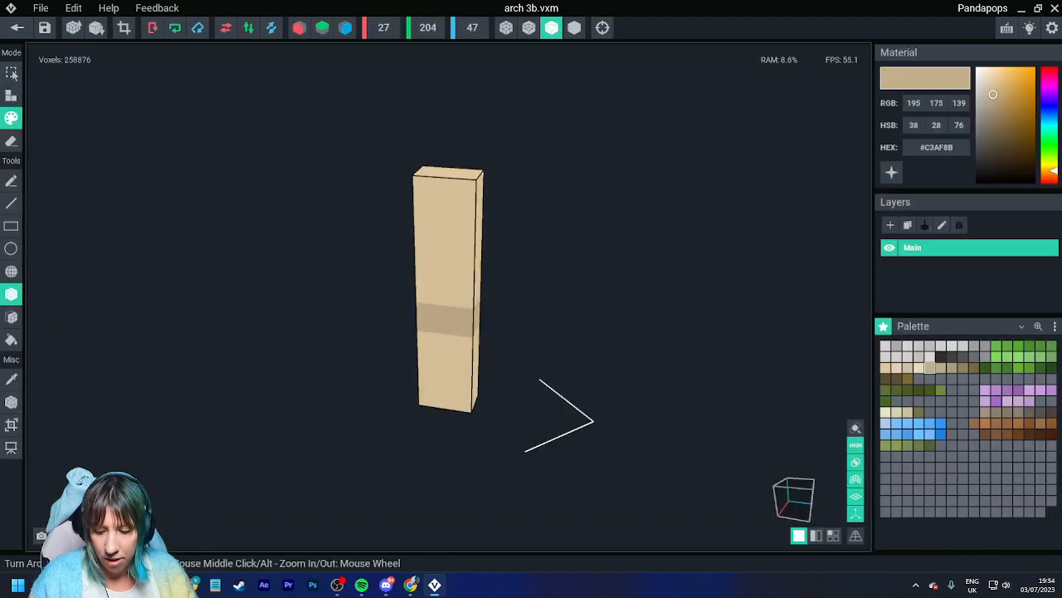
alt+click(448, 249)
key(f)
click(446, 319)
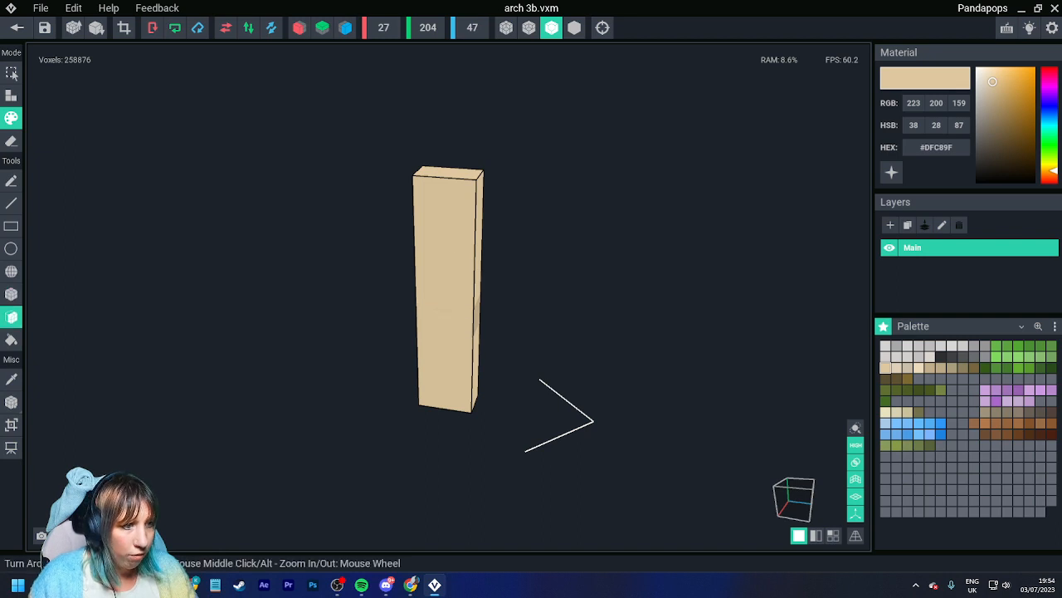
mouse_move(441, 314)
right_down()
mouse_move(431, 315)
mouse_move(485, 315)
mouse_move(452, 315)
right_up()
click(16, 27)
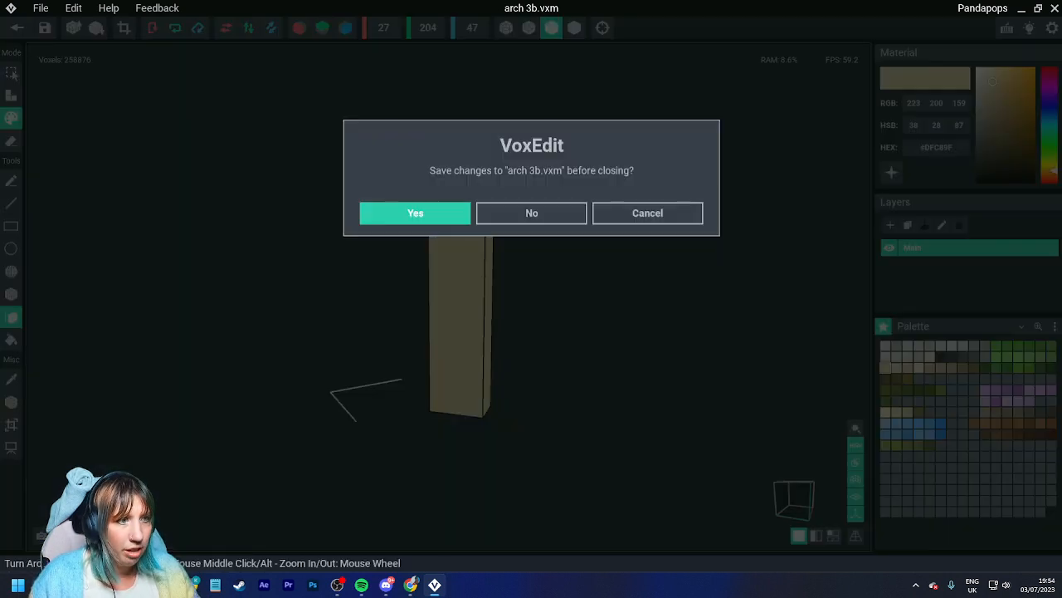
key(Return)
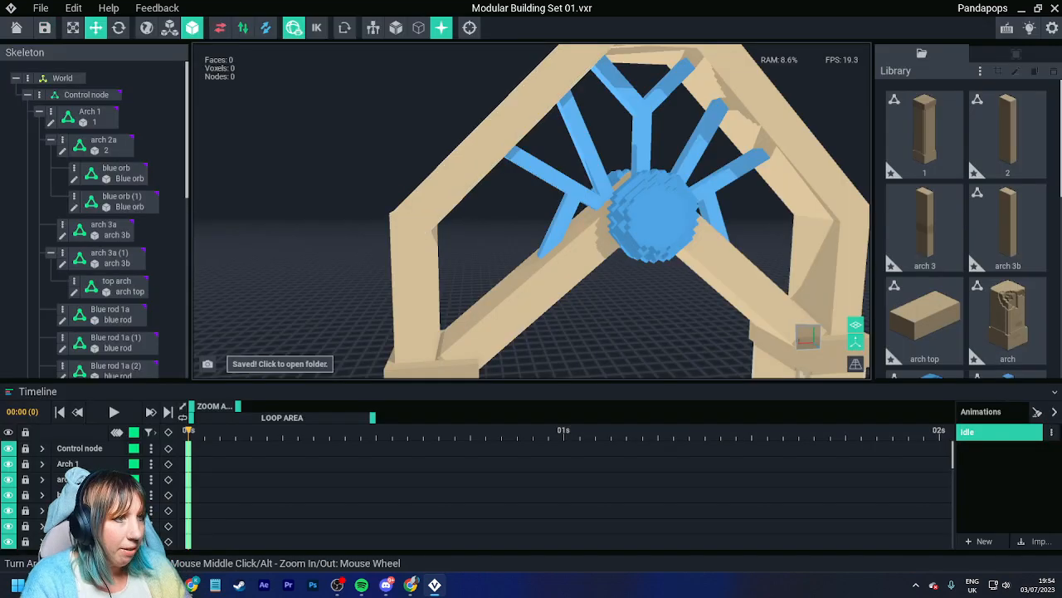
Step: Place the arch 3 library model on the vertical column above the pillar beside the vine-covered wall
scroll(532, 241, down, 1)
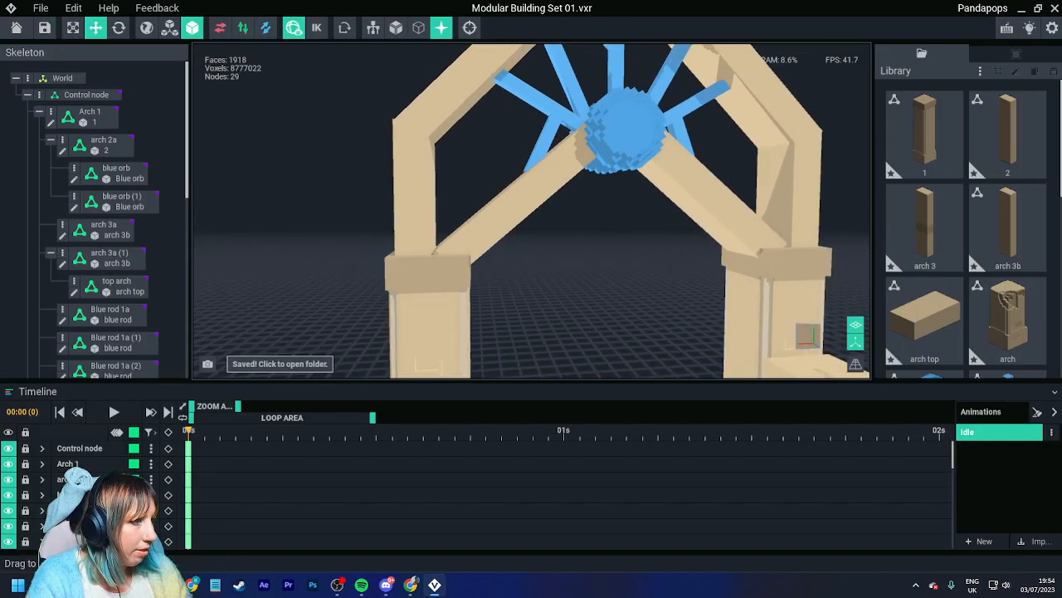
drag(924, 232, 798, 236)
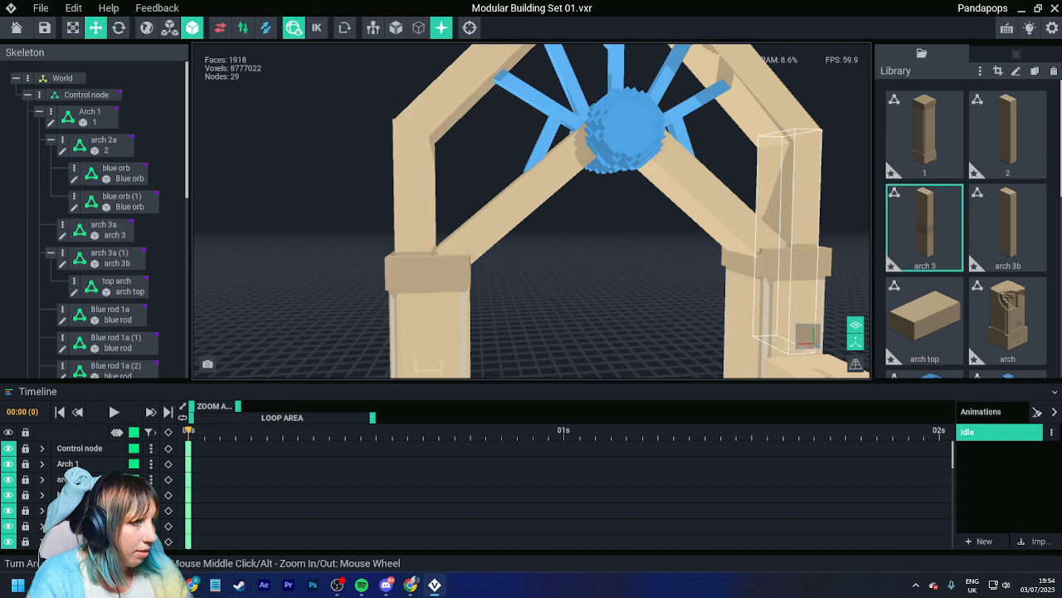
right_drag(780, 268, 780, 268)
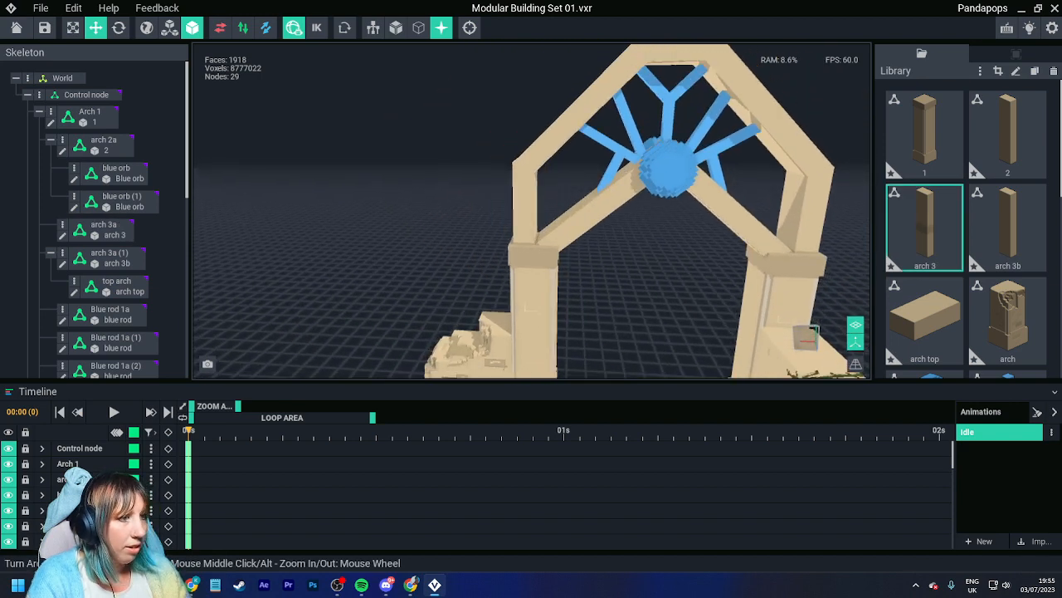
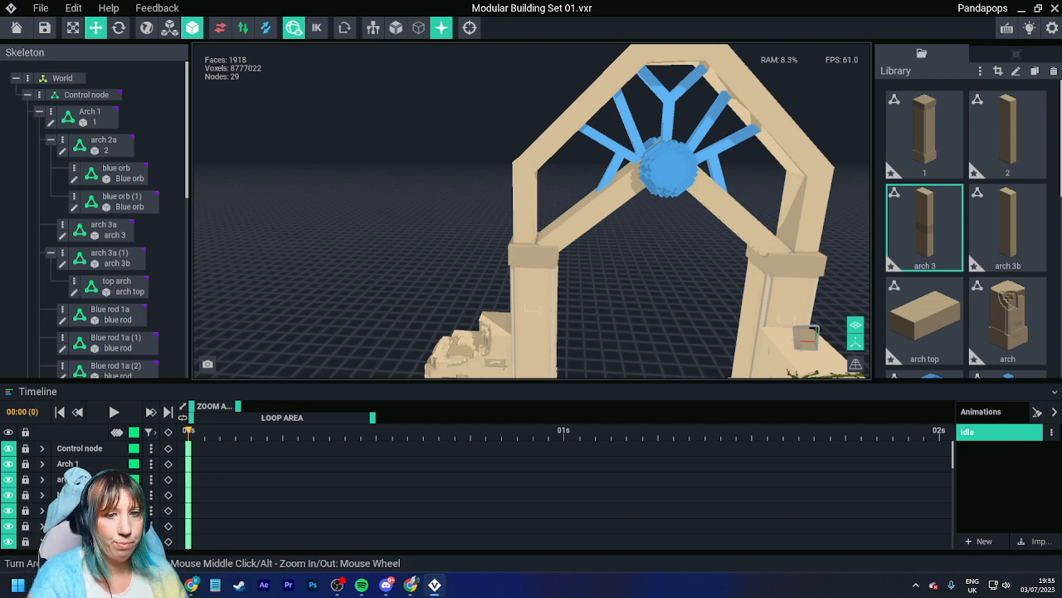
Step: Examine the whole arch, its pillars and the brick walls for areas that still need recolouring
scroll(730, 228, down, 5)
middle_drag(781, 315, 652, 182)
mouse_move(772, 282)
right_down()
mouse_move(787, 259)
mouse_move(772, 282)
right_up()
middle_drag(772, 282, 732, 347)
scroll(544, 232, up, 10)
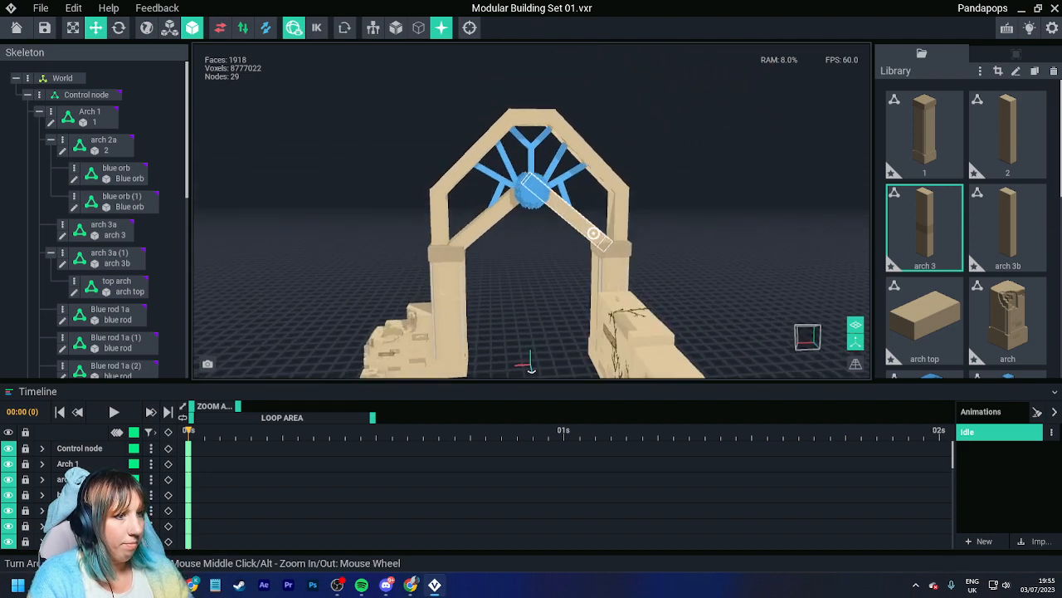
scroll(531, 211, up, 3)
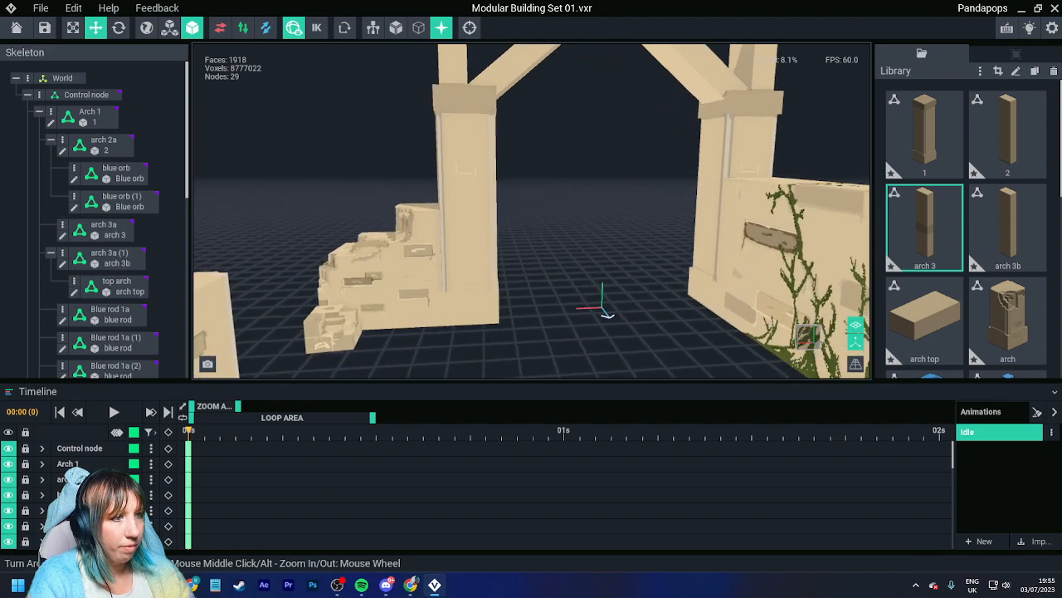
right_drag(639, 229, 593, 233)
scroll(593, 232, up, 2)
Step: Open the arch pillar's model 1, recolour the two light brick-outline marks to #D6BD91 with the Face tool, and save it
click(465, 249)
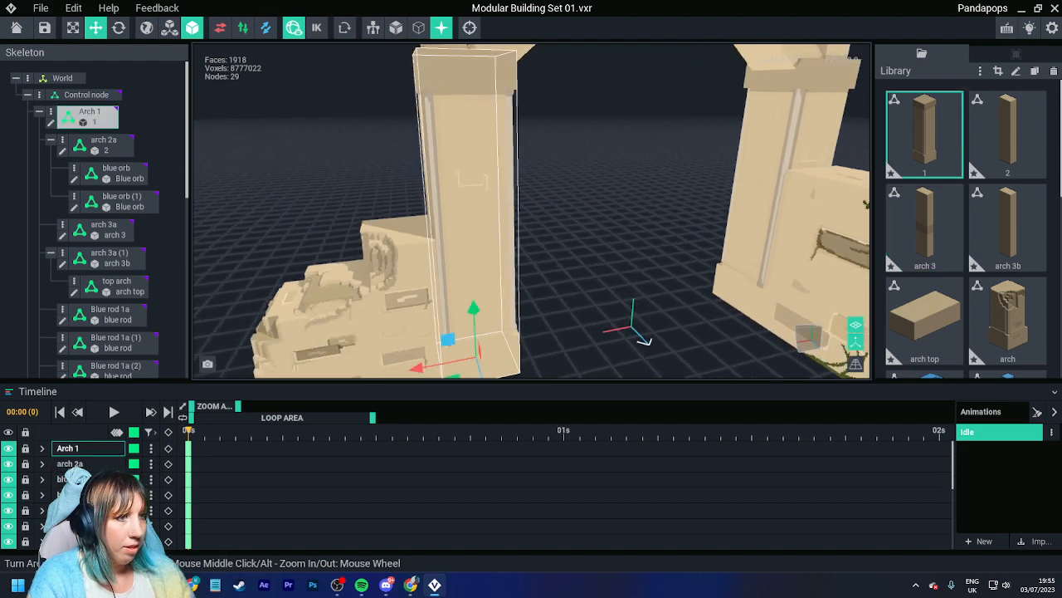
double_click(465, 249)
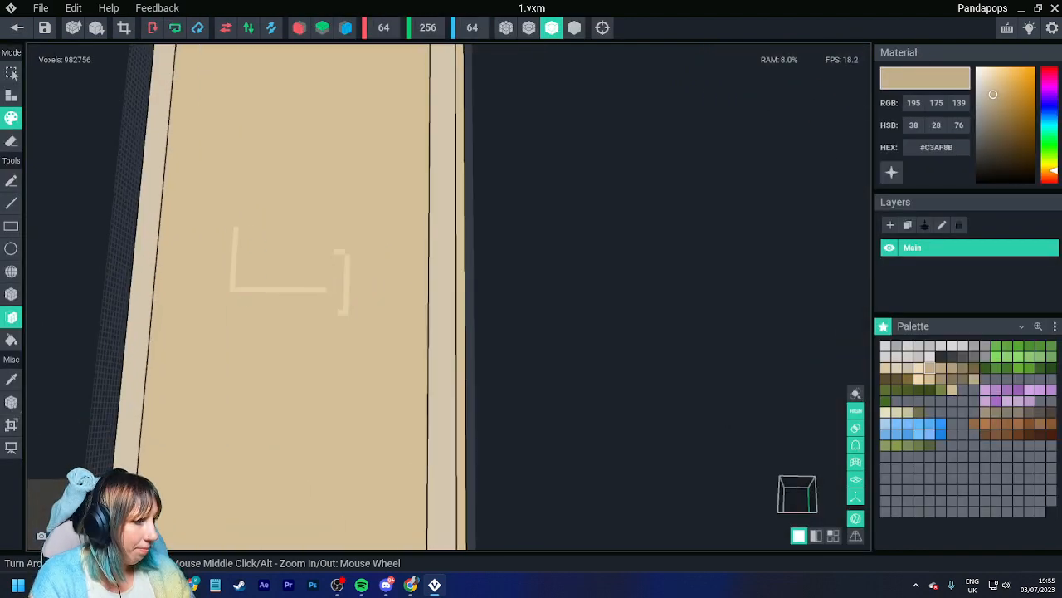
alt+click(415, 346)
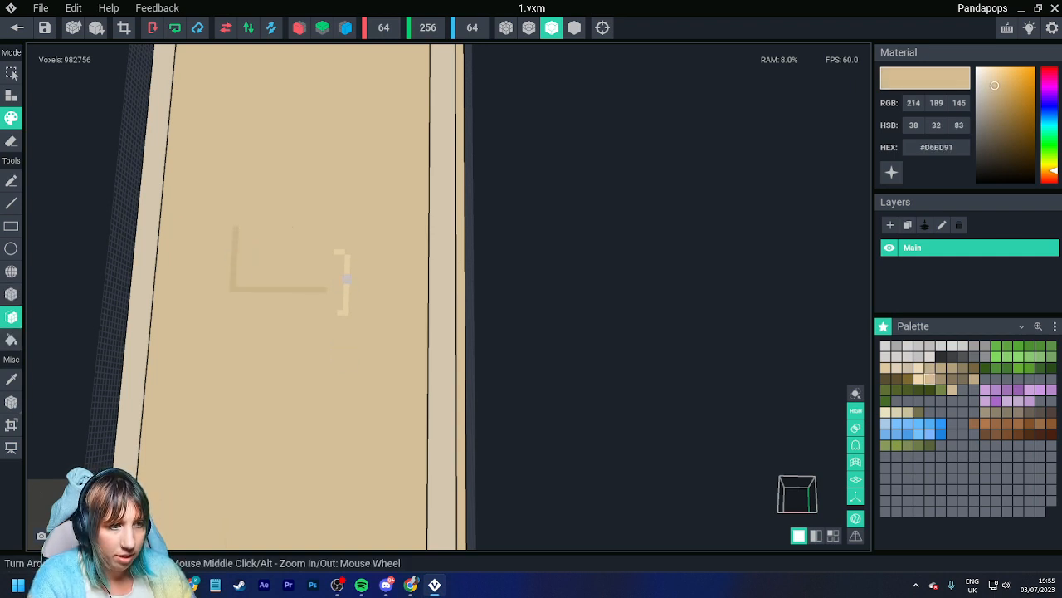
click(326, 266)
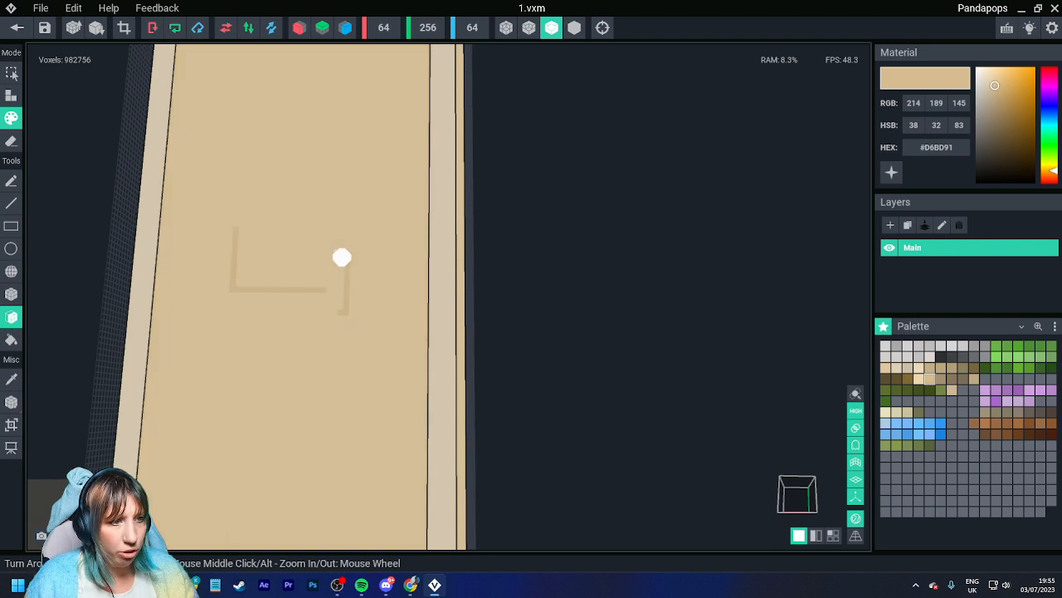
click(17, 28)
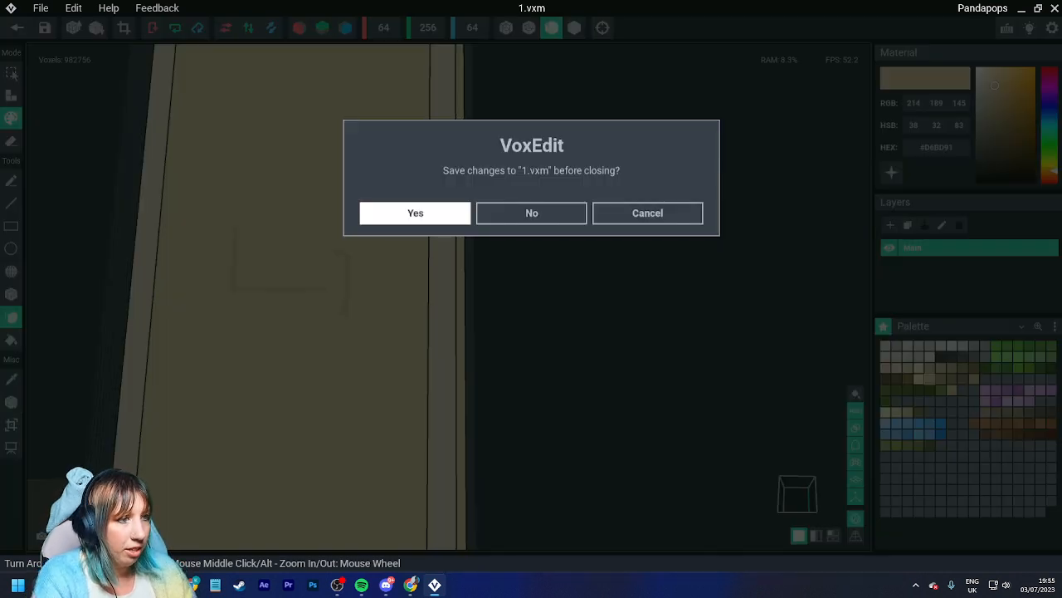
click(415, 213)
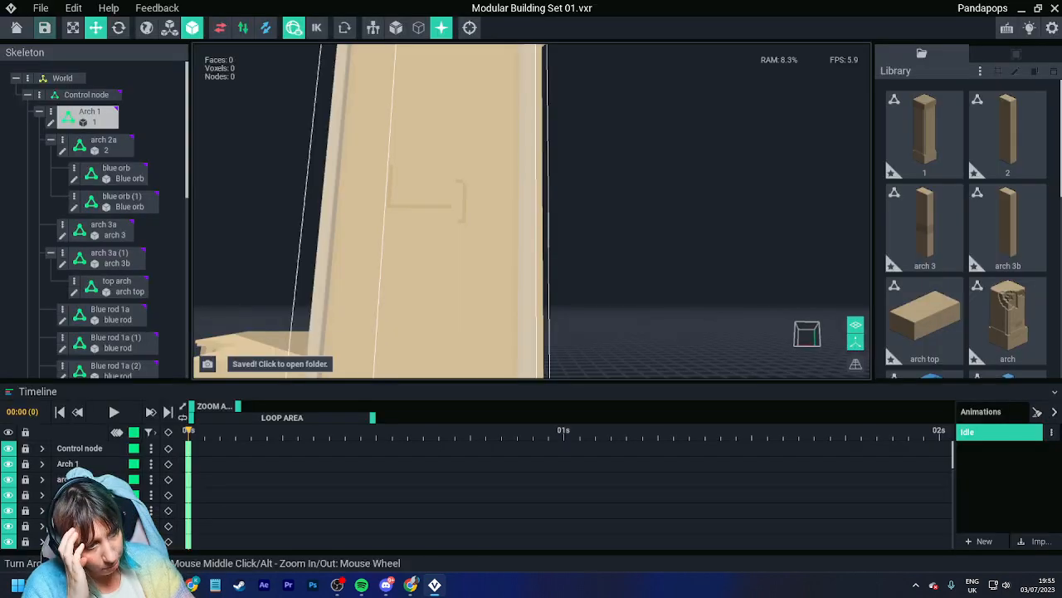
Step: Reopen model 1 of the pillar beside the crumbling low wall for editing
middle_drag(440, 182, 382, 124)
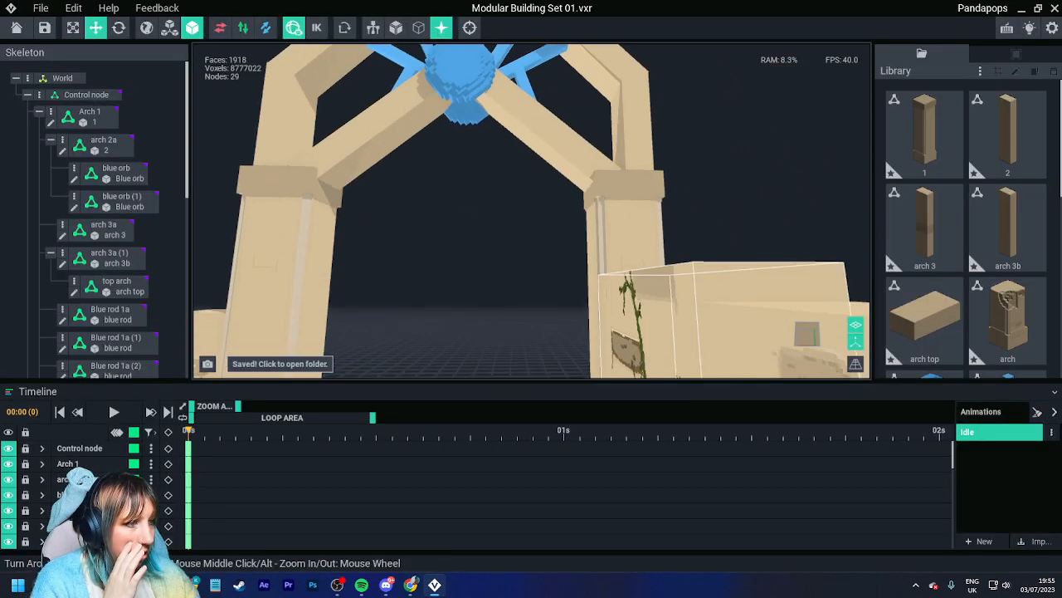
right_drag(381, 125, 473, 166)
right_drag(573, 290, 610, 281)
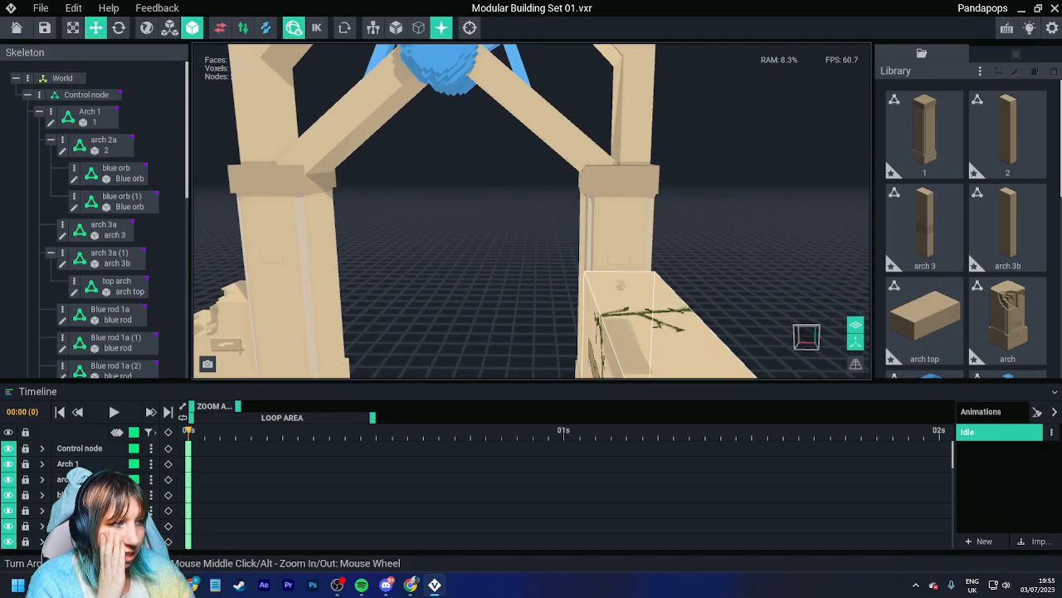
right_drag(565, 249, 520, 303)
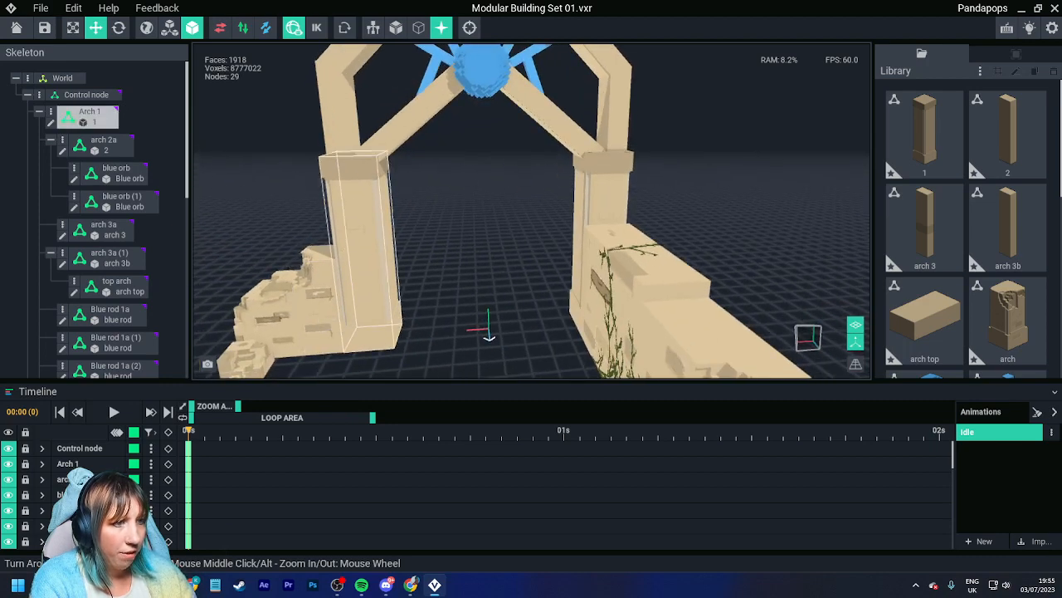
click(362, 249)
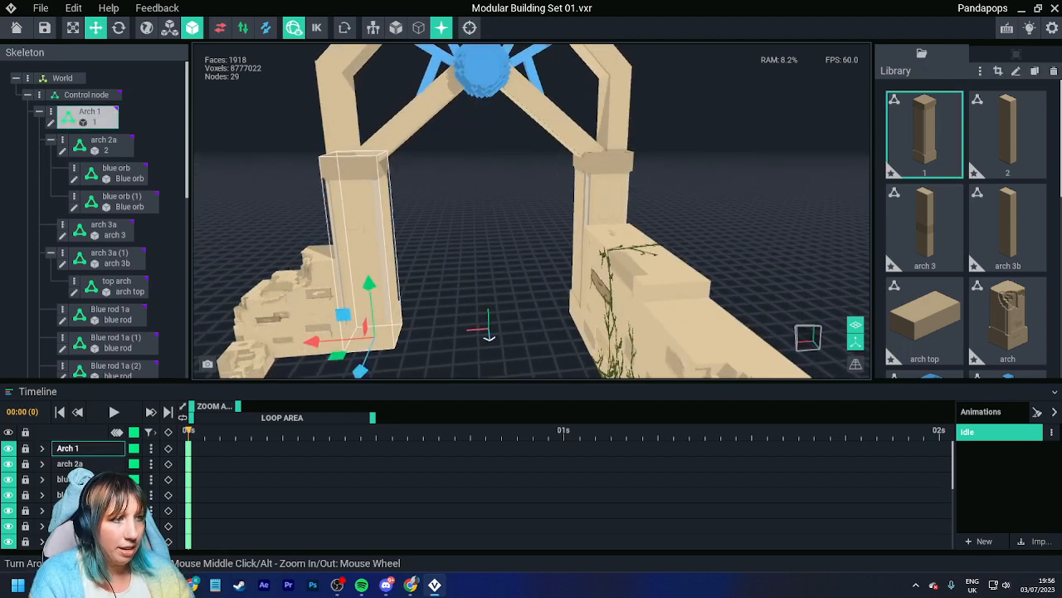
double_click(363, 249)
right_drag(195, 348, 195, 332)
scroll(187, 357, up, 6)
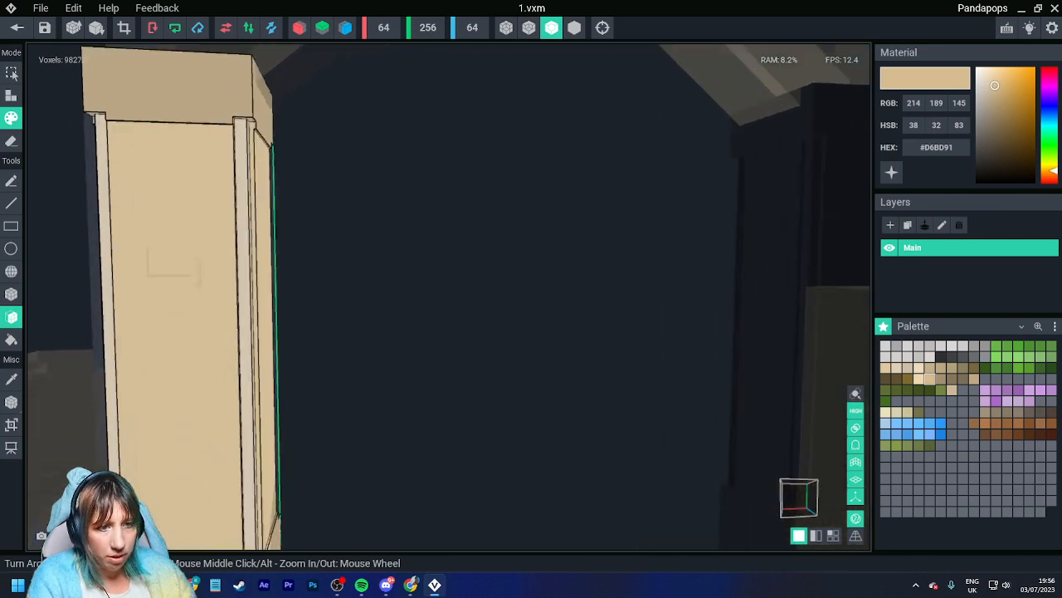
Step: Draw a second brick outline in #D6BD91 with the Pen tool below the existing marks on the pillar's front face
middle_drag(227, 356, 296, 326)
click(11, 294)
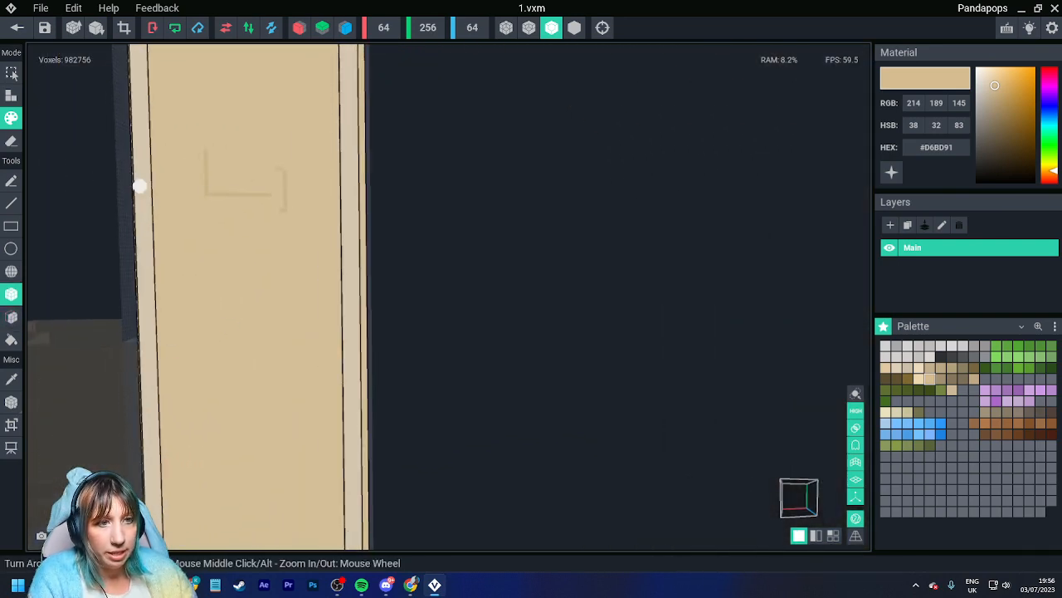
click(11, 379)
click(195, 266)
click(11, 181)
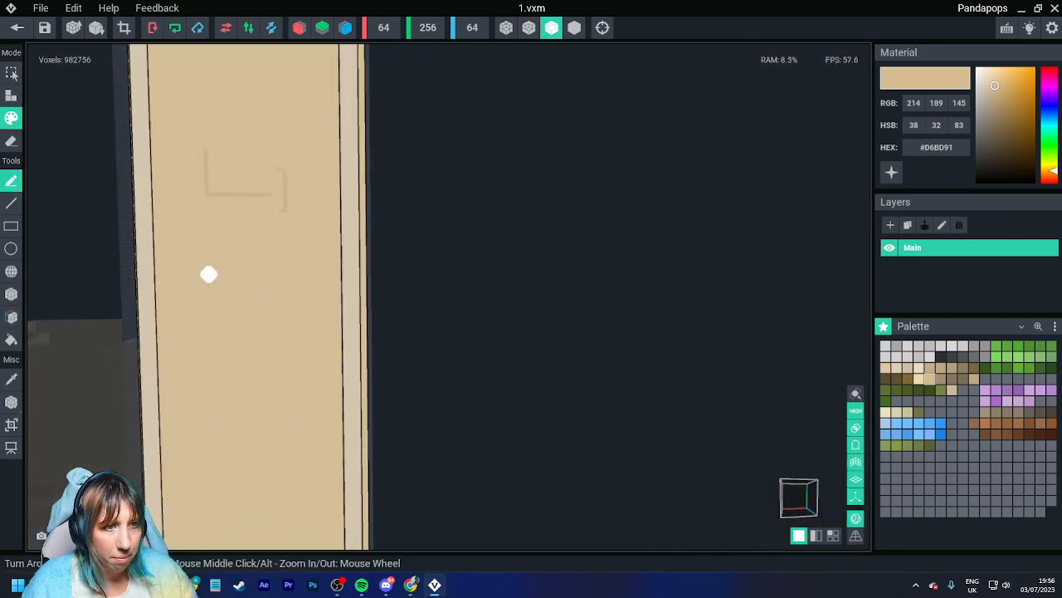
mouse_move(201, 281)
mouse_down()
mouse_move(195, 350)
mouse_move(253, 344)
mouse_move(262, 357)
mouse_up()
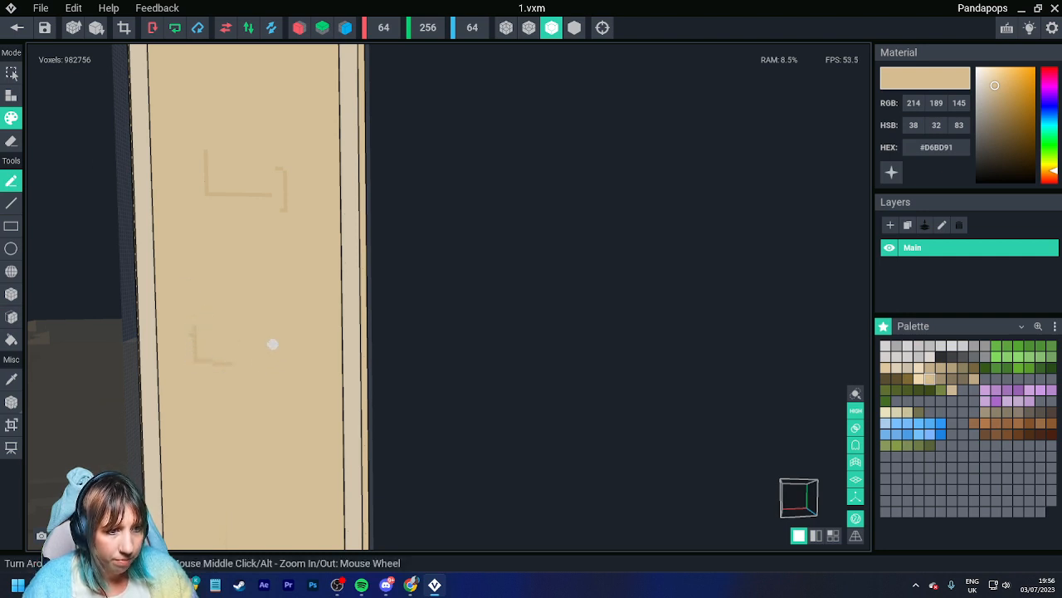
scroll(275, 257, up, 2)
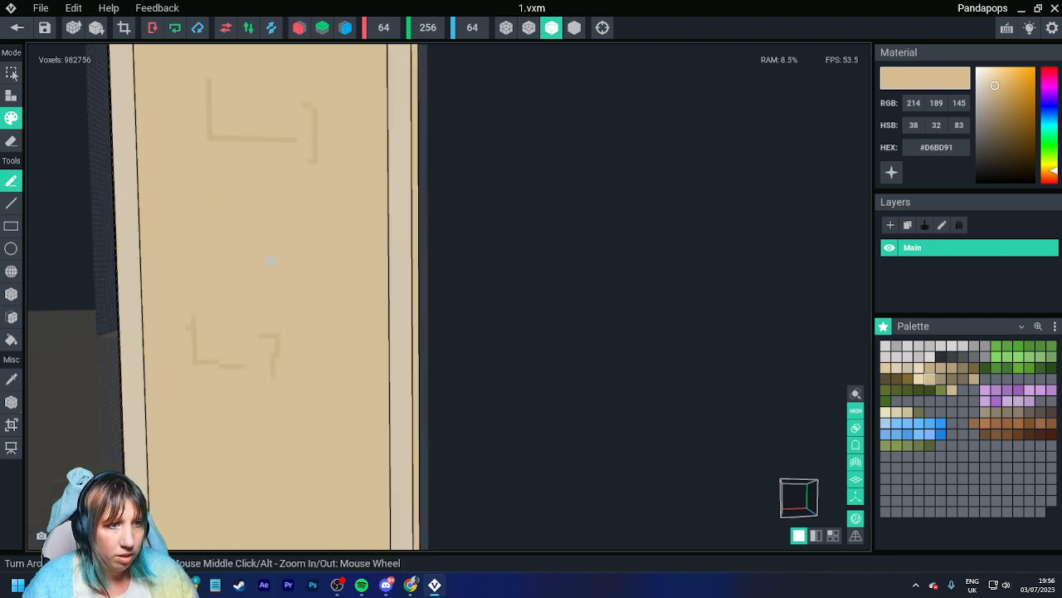
Step: Paint over the upper brick outline on the front face with the pillar colour #DFC89F using the Box tool
alt+click(254, 263)
click(10, 294)
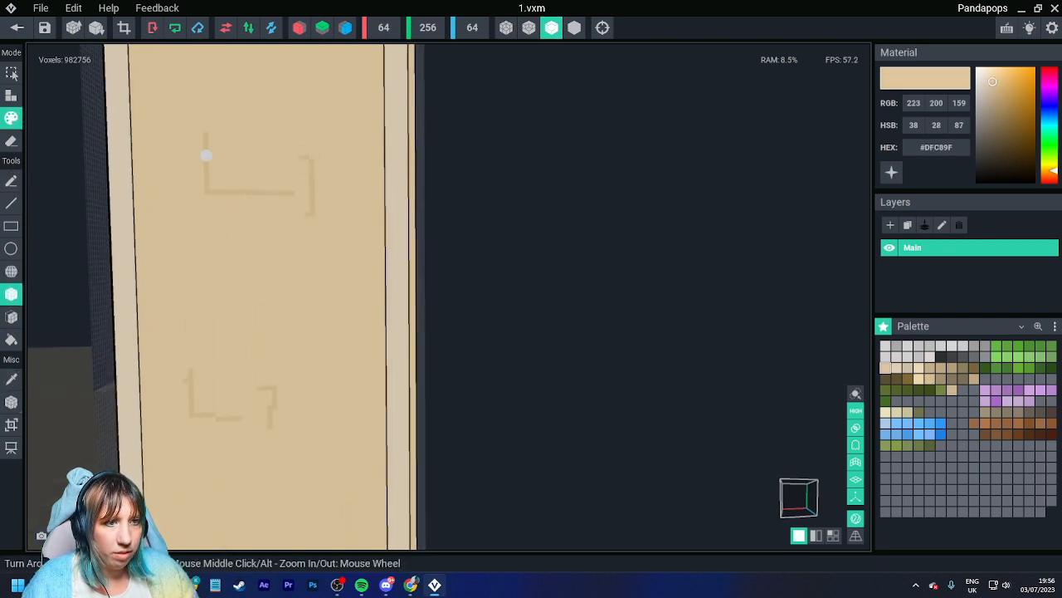
drag(209, 130, 347, 237)
Step: Extend the lower brick outline's base in #D6BD91, then paint over the whole mark with #DFC89F
alt+click(191, 388)
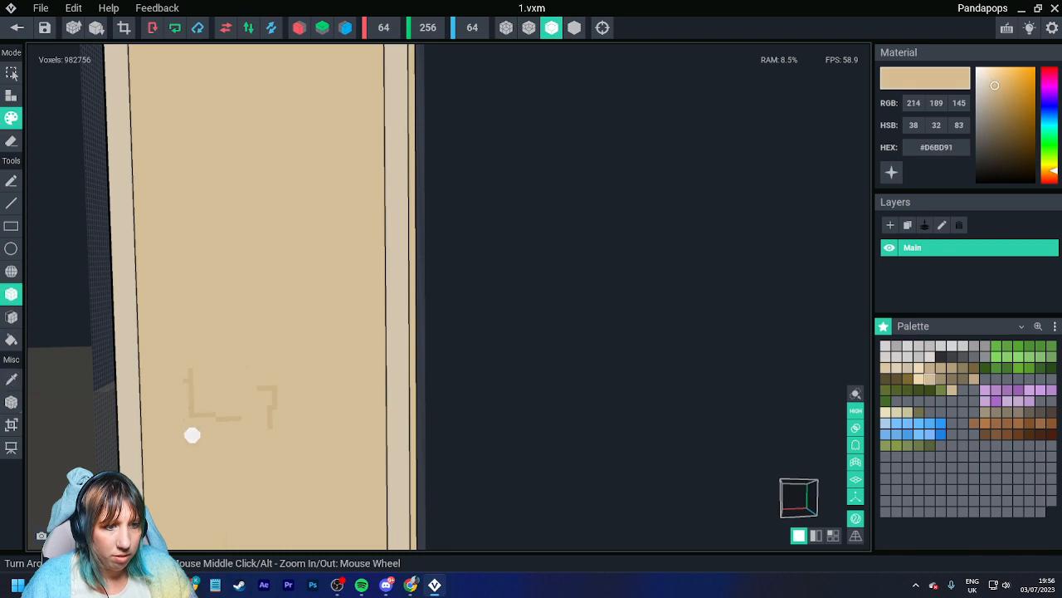
scroll(192, 434, up, 2)
middle_drag(192, 434, 193, 346)
scroll(193, 346, down, 1)
drag(188, 340, 222, 340)
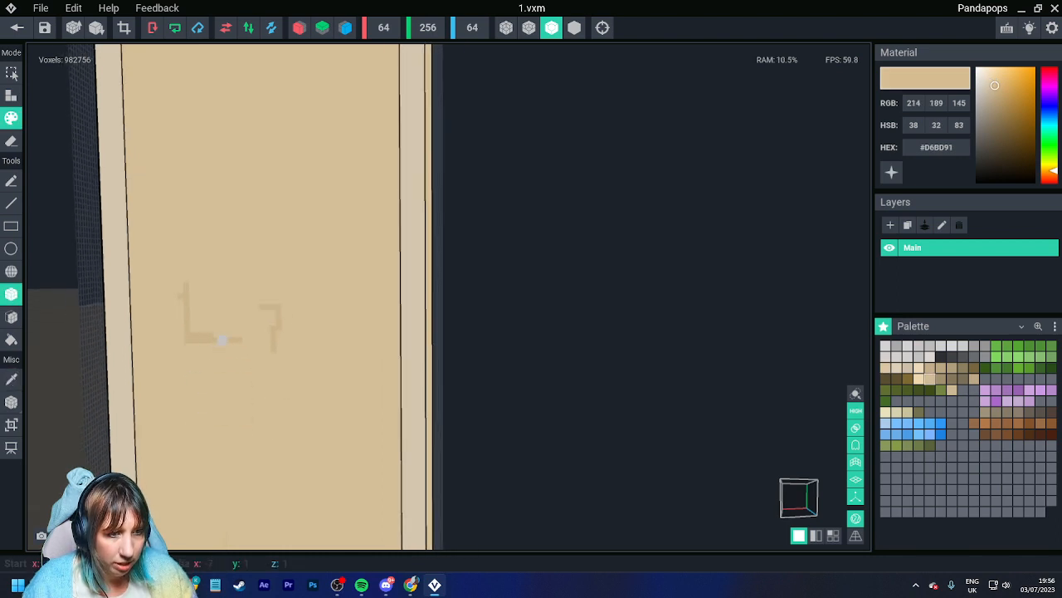
alt+click(197, 285)
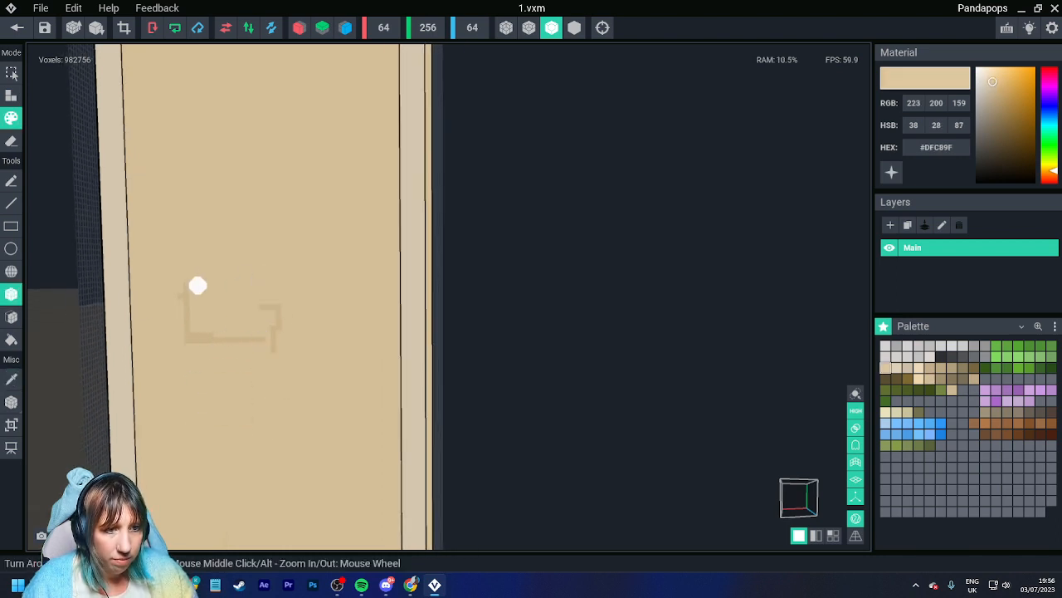
drag(180, 284, 287, 344)
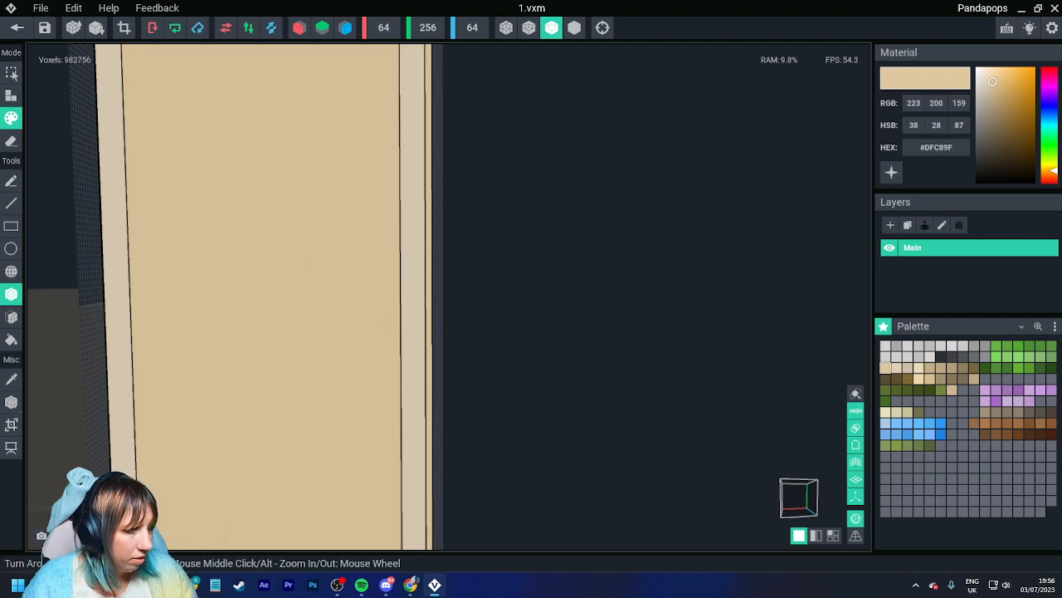
Step: Draw a new broken brick outline in #D6BD91 on the pillar's front face with the Box tool
click(929, 368)
click(930, 378)
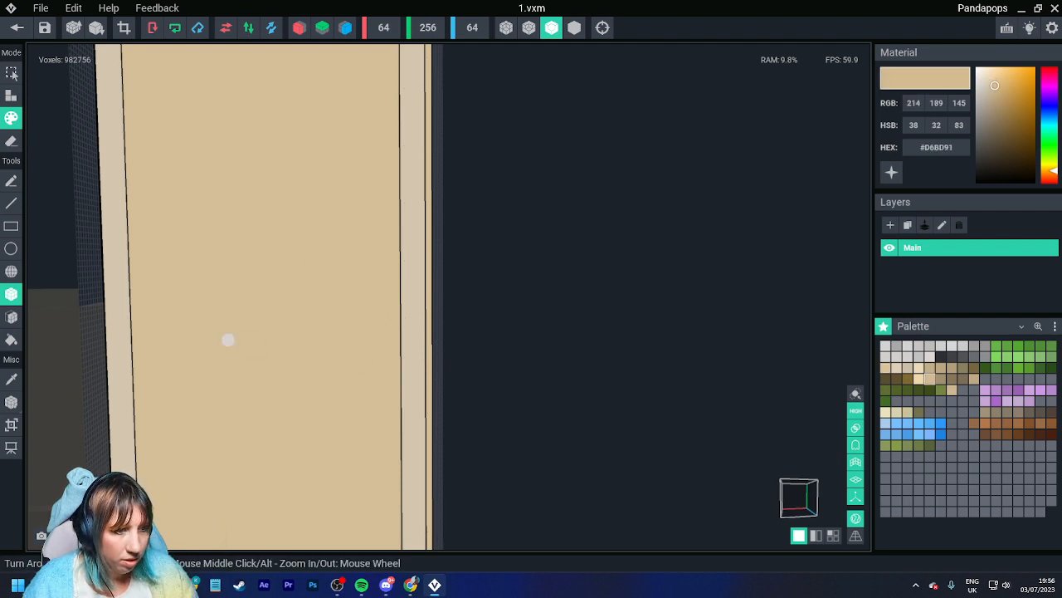
mouse_move(229, 340)
mouse_down()
mouse_move(228, 390)
mouse_move(287, 392)
mouse_up()
drag(290, 355, 300, 360)
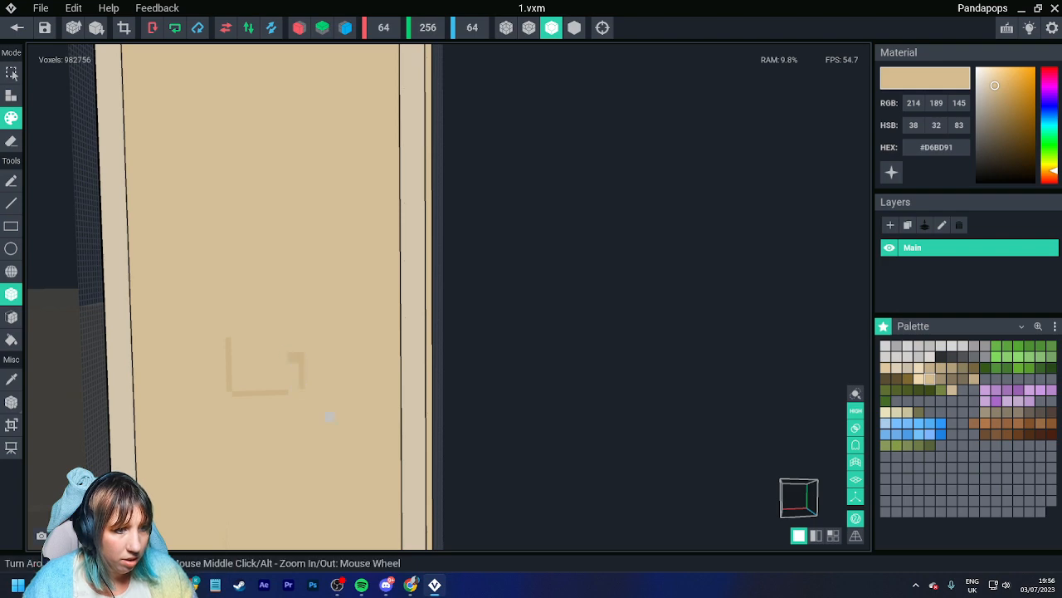
Step: Draw a broken brick outline in #D6BD91 on the upper part of the pillar's adjacent side face
scroll(324, 425, down, 7)
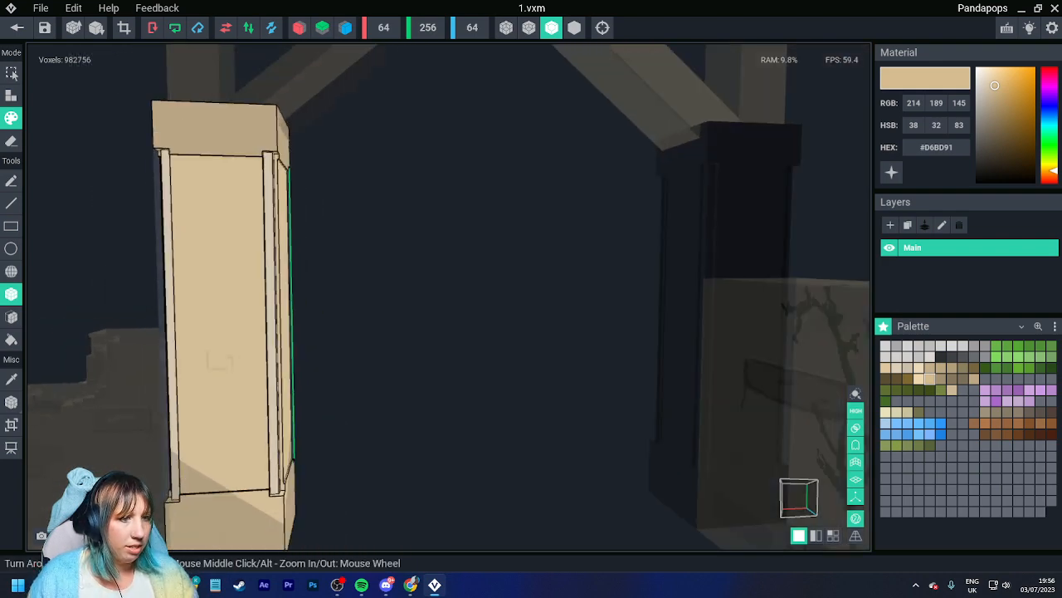
middle_drag(220, 362, 178, 263)
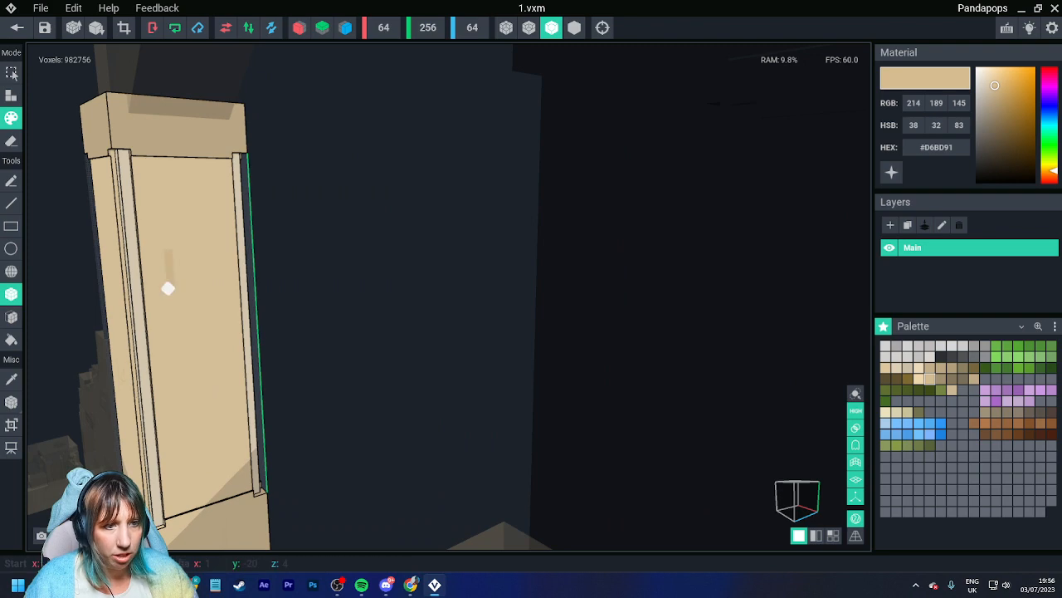
middle_drag(244, 301, 213, 278)
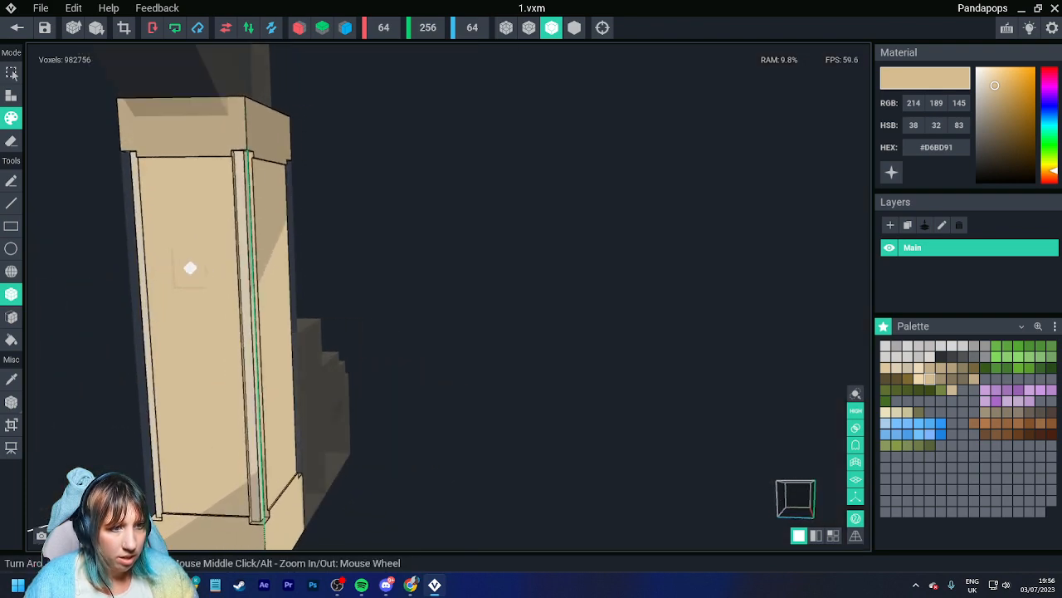
middle_drag(238, 316, 199, 254)
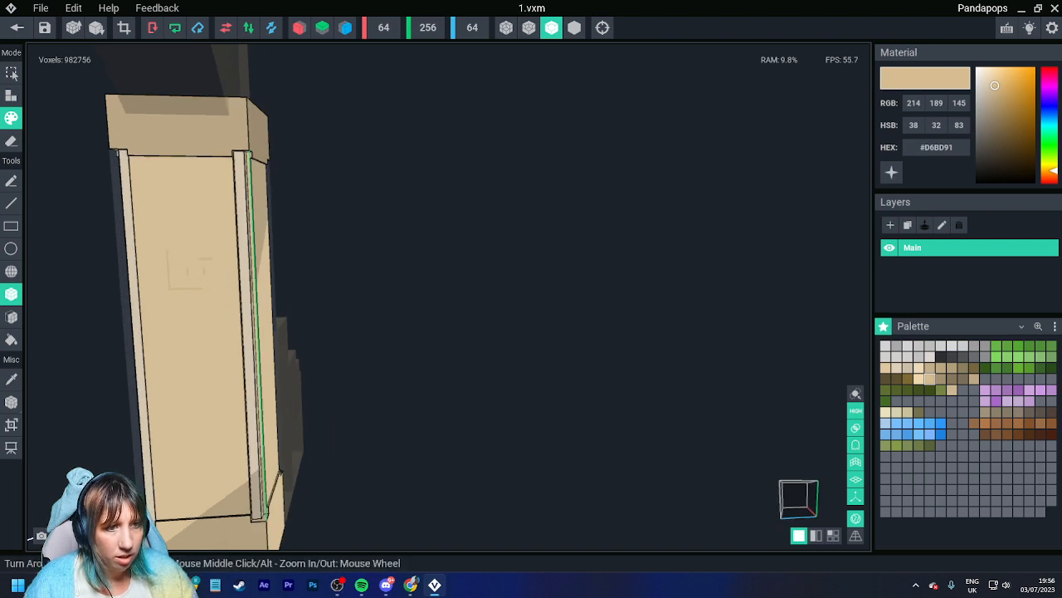
Step: Paint a small worn patch in #D6BD91 and #CDB996 low on the pillar's next face with the Pen tool, and save model 1
right_drag(348, 274, 231, 295)
click(10, 181)
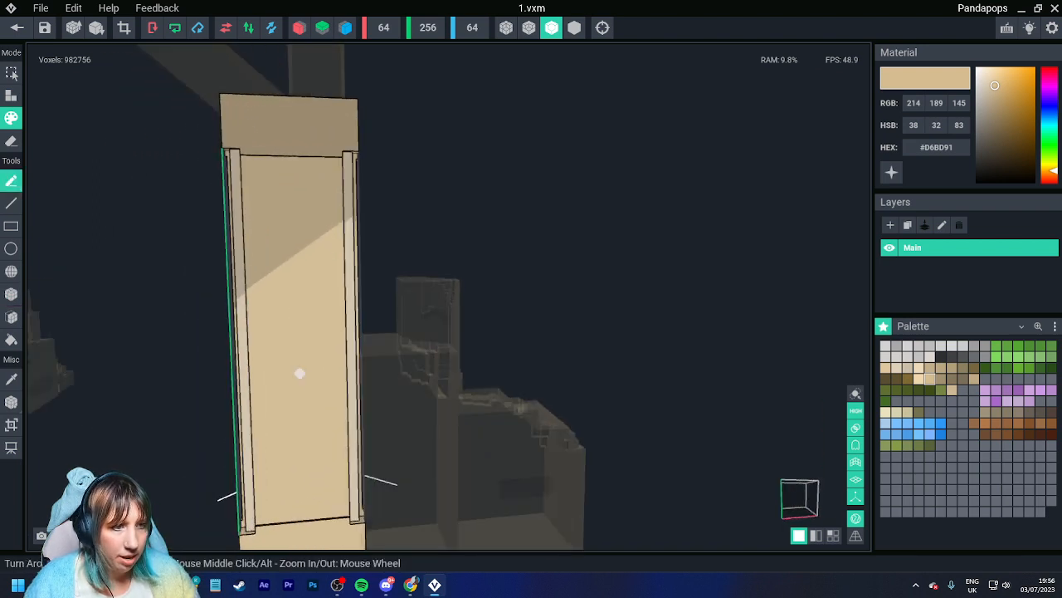
right_drag(299, 373, 286, 356)
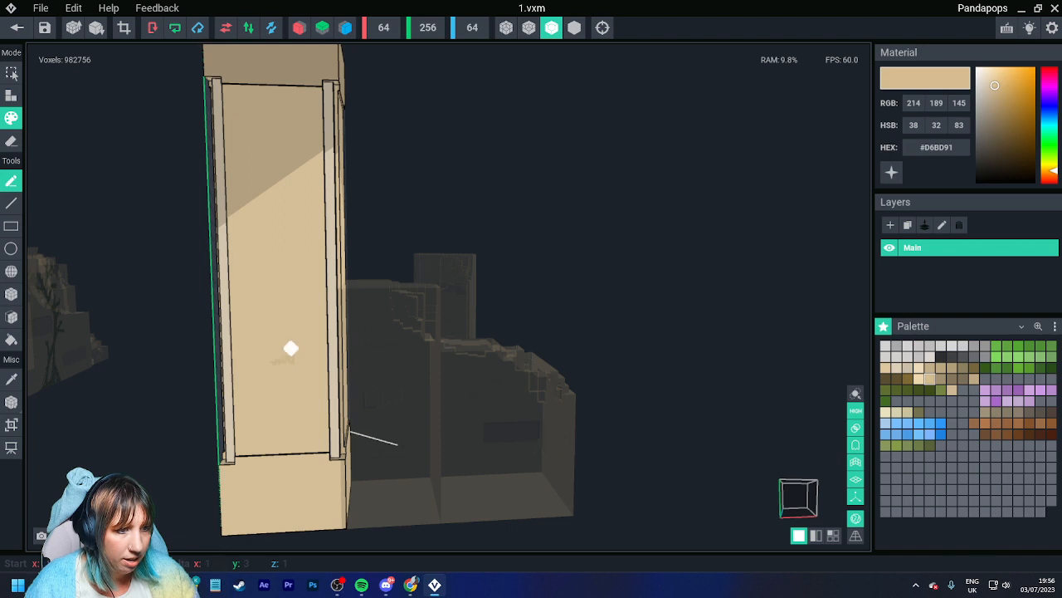
scroll(291, 349, up, 3)
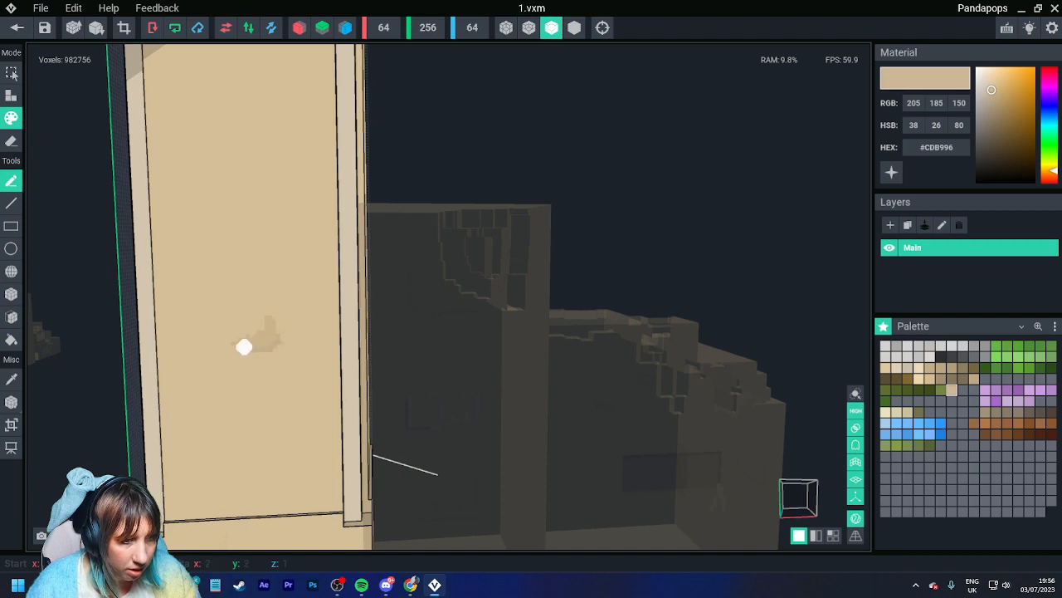
scroll(304, 375, down, 8)
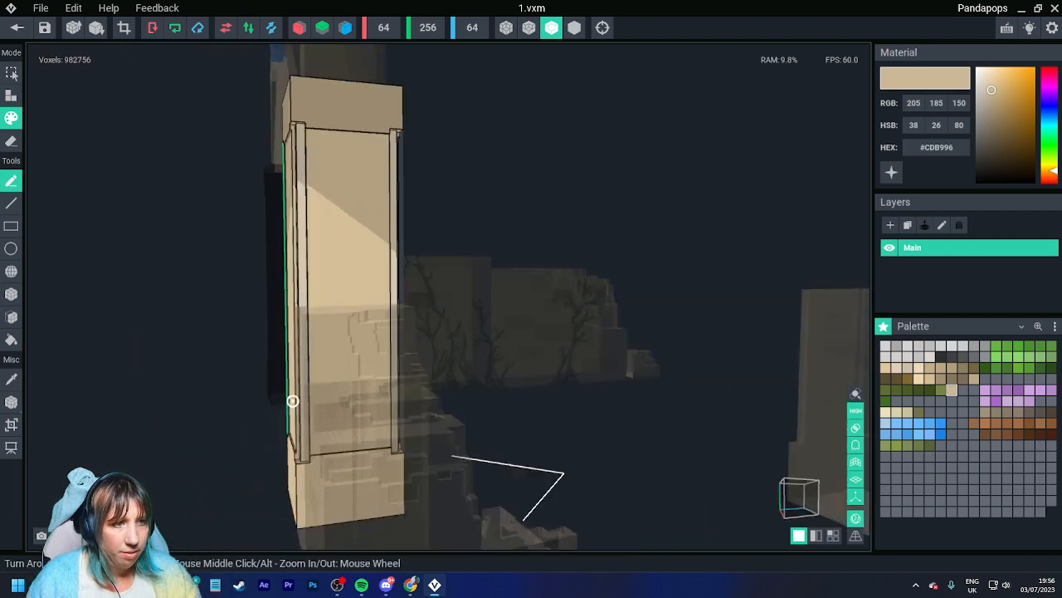
right_drag(292, 401, 292, 407)
click(17, 27)
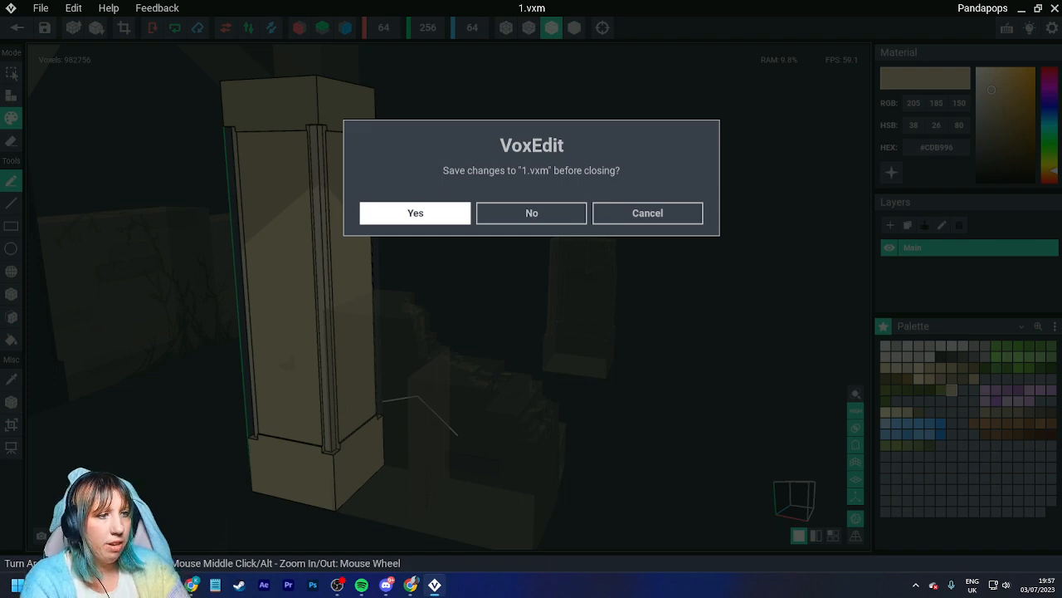
click(415, 212)
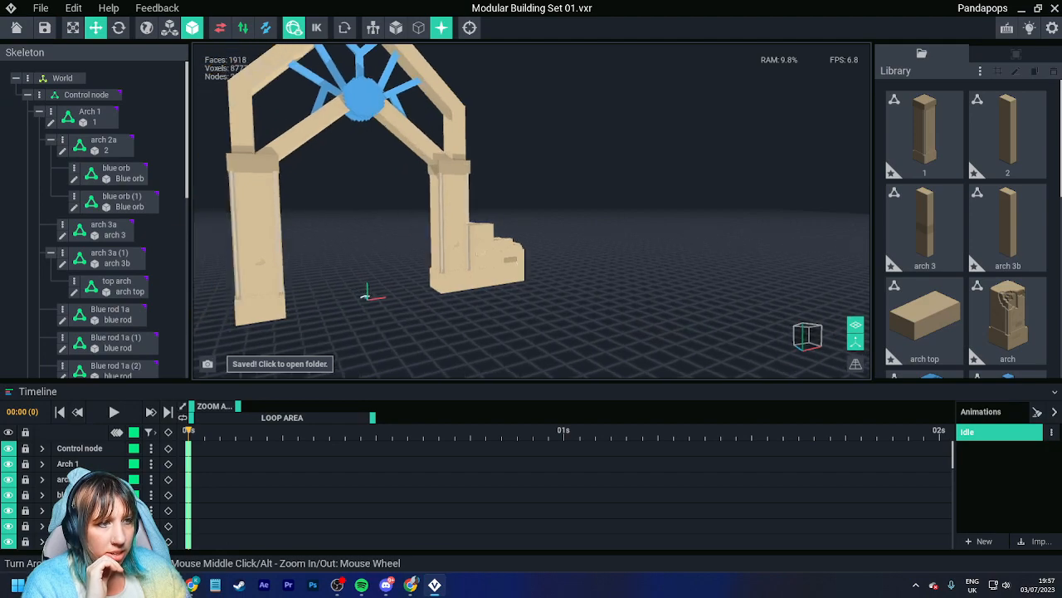
Step: Open the arch's blue orb for voxel editing and sample the #53AEF2 blue from its front face
right_drag(440, 285, 397, 293)
scroll(397, 293, up, 2)
click(420, 162)
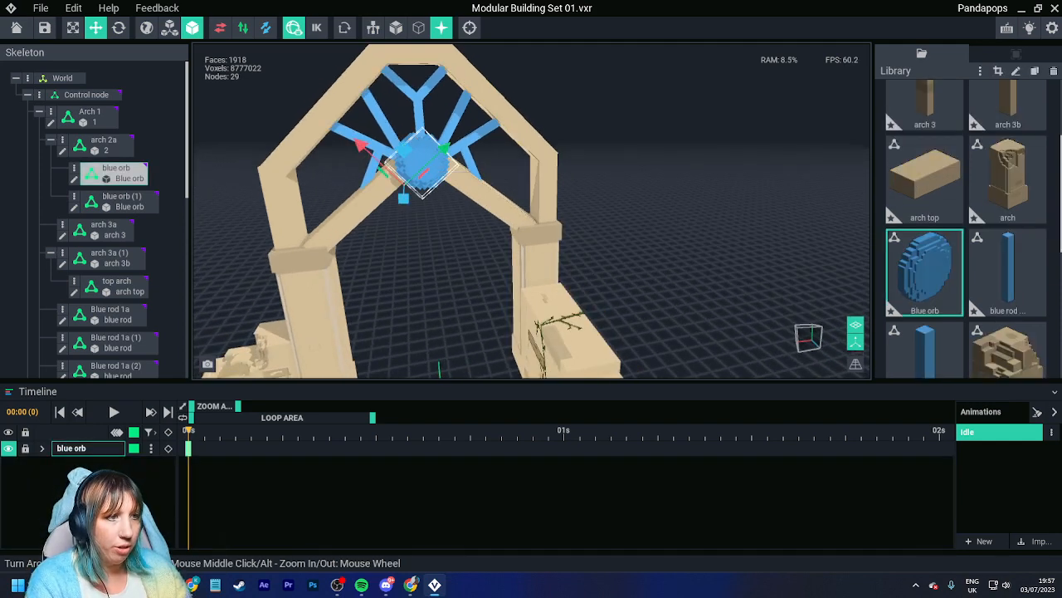
key(Tab)
right_drag(283, 224, 317, 249)
scroll(283, 225, up, 3)
key(i)
click(297, 237)
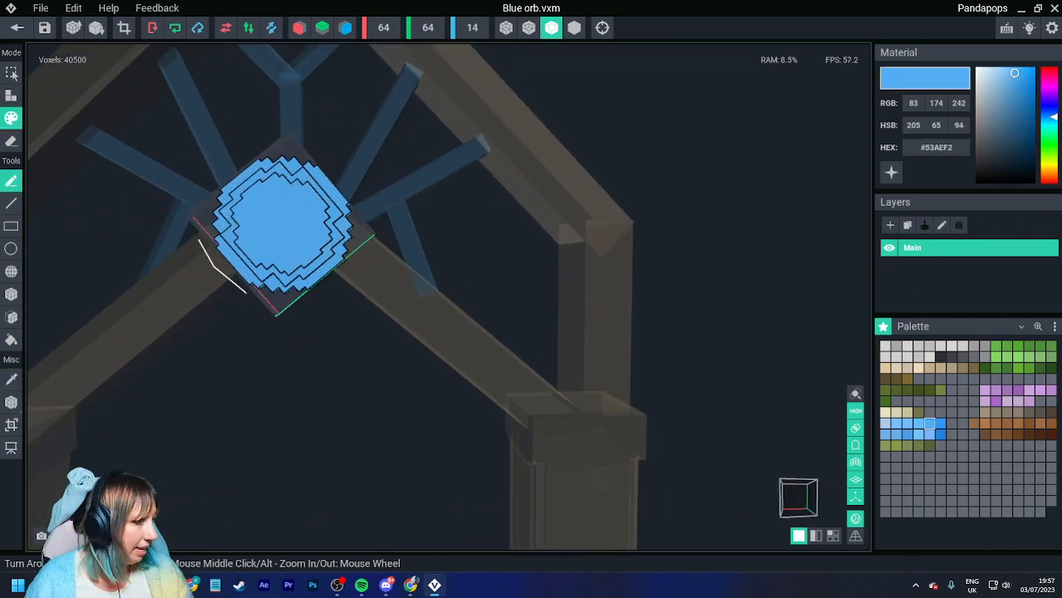
Step: Paint the faces around the orb's outer rim in #2D98F9 with the Face tool
click(941, 423)
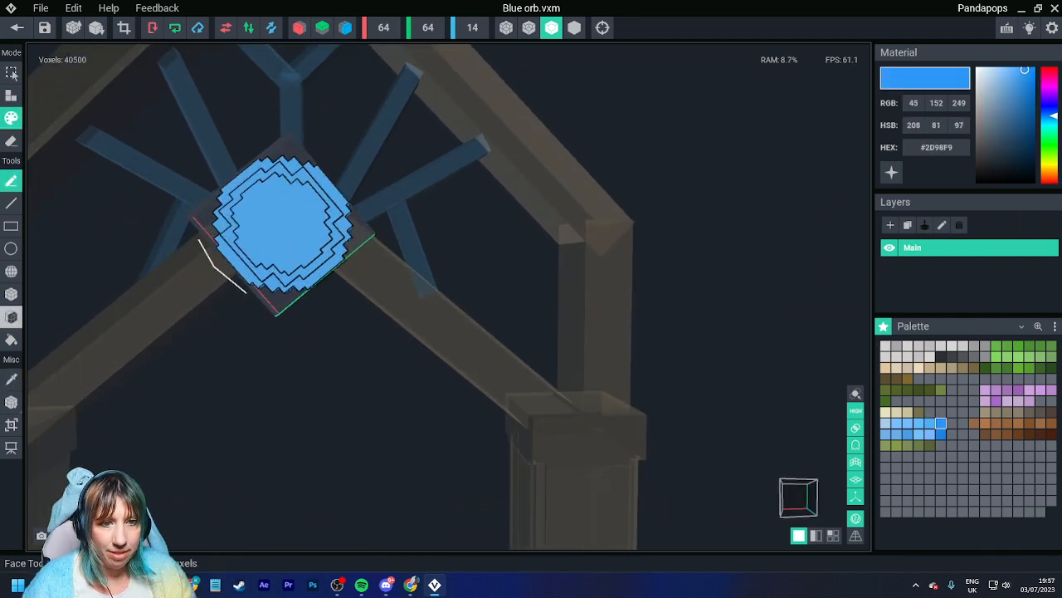
click(10, 317)
scroll(277, 244, up, 3)
right_drag(277, 244, 195, 179)
click(199, 176)
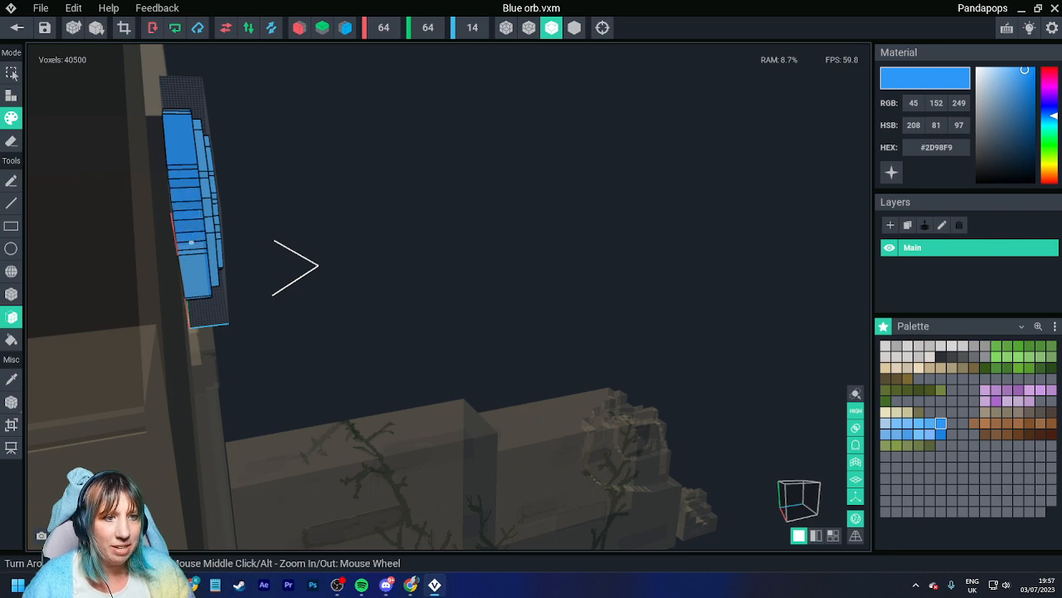
right_drag(190, 242, 178, 316)
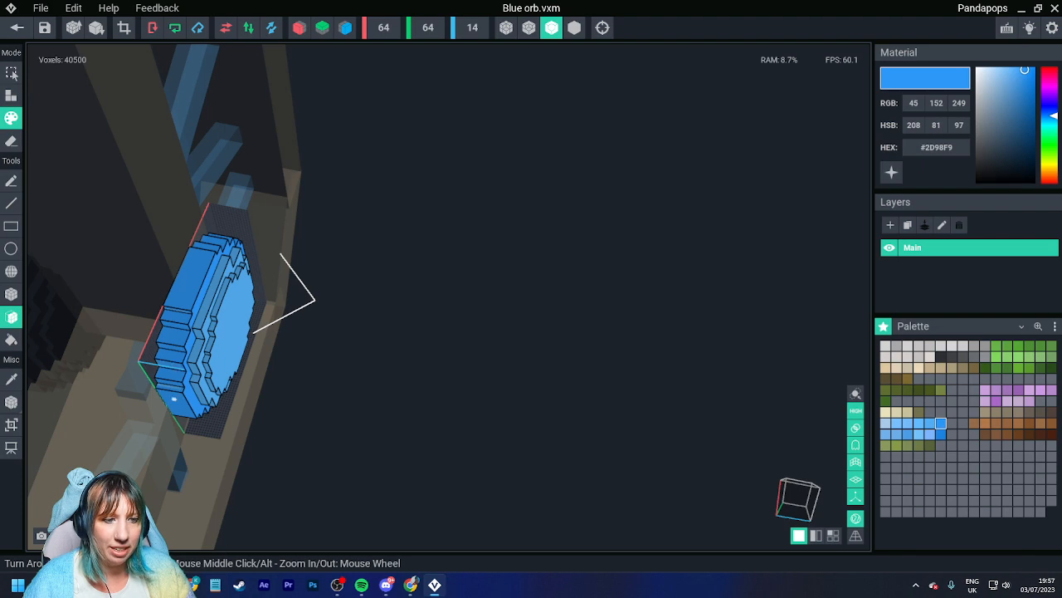
right_drag(173, 399, 160, 363)
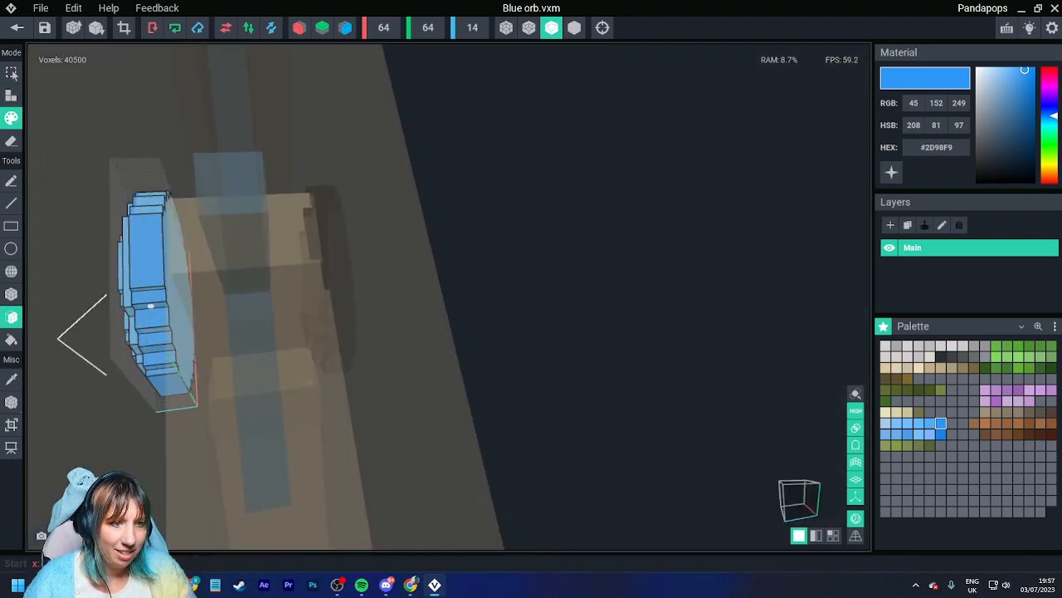
right_drag(157, 331, 136, 228)
right_drag(448, 299, 523, 274)
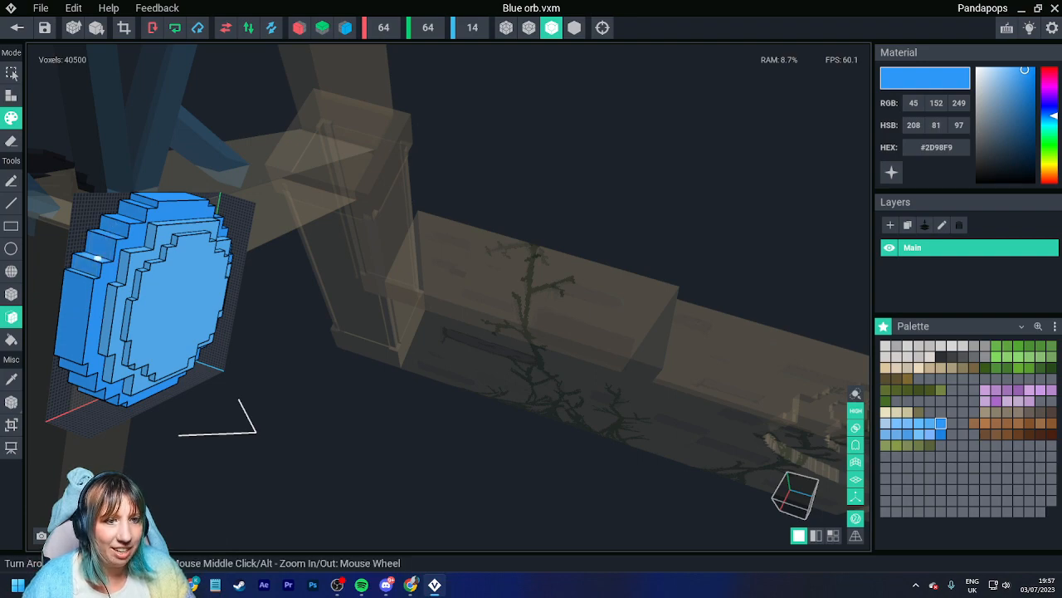
right_drag(98, 258, 230, 388)
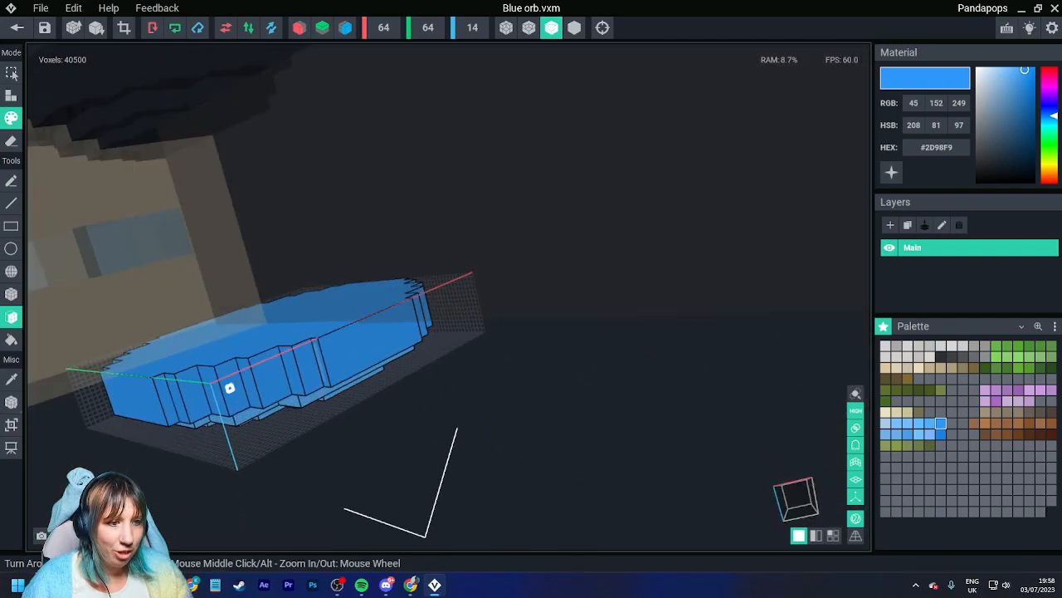
right_drag(318, 363, 353, 332)
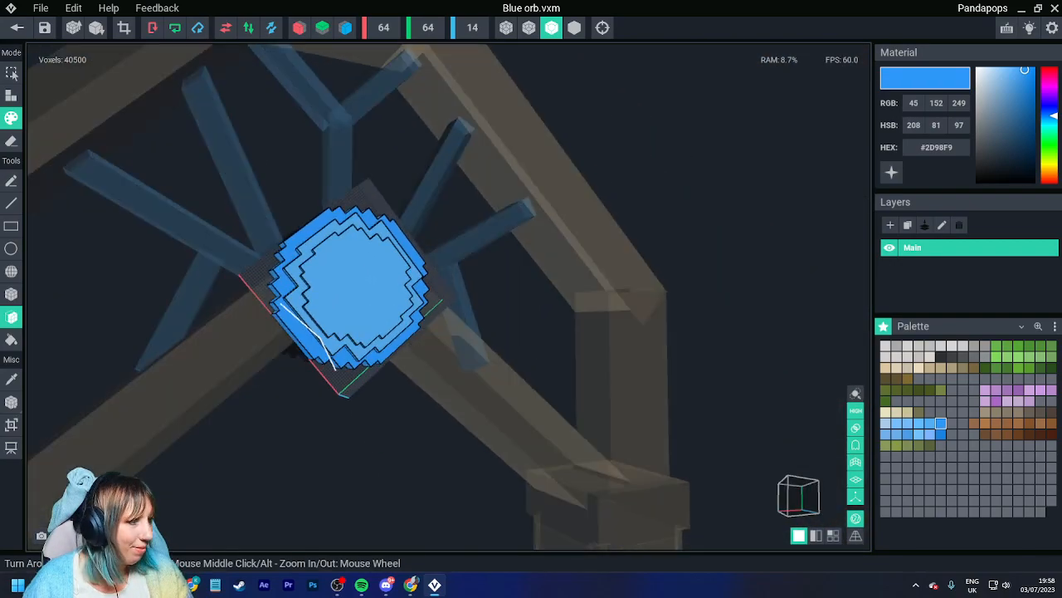
Step: Paint the orb's centre face #2D98F9, repaint it in #63BCFF, and save the Blue orb model on returning to the building set
click(402, 333)
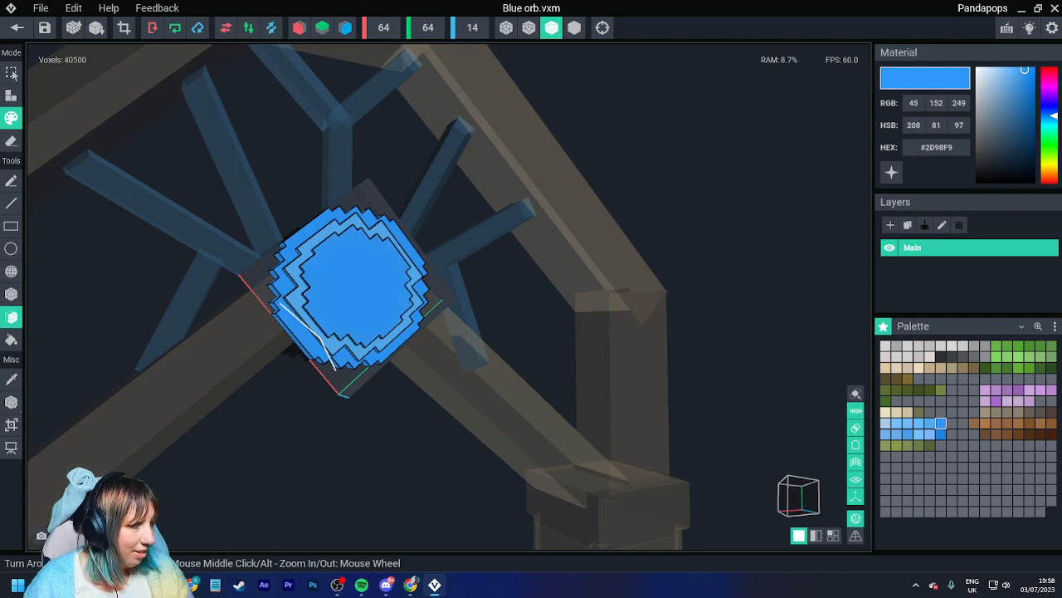
click(919, 423)
click(392, 285)
right_drag(415, 291, 382, 295)
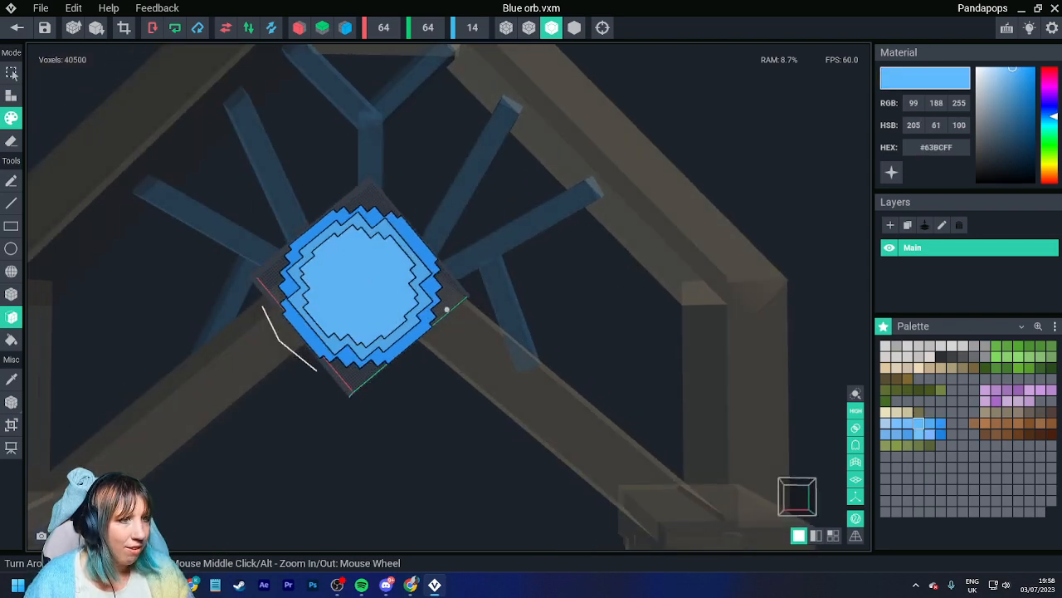
scroll(381, 295, down, 3)
click(16, 27)
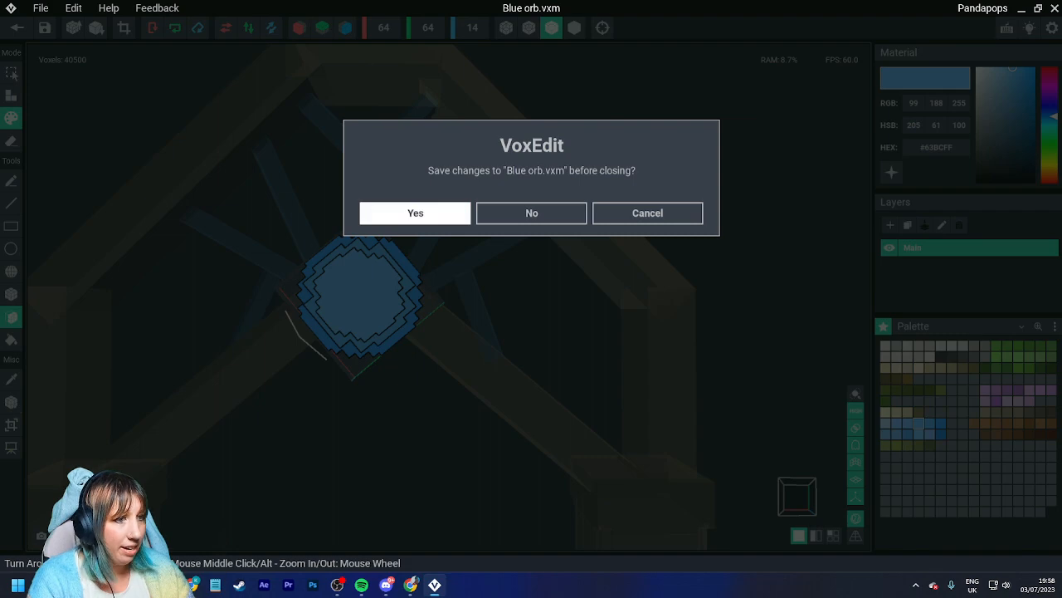
click(415, 211)
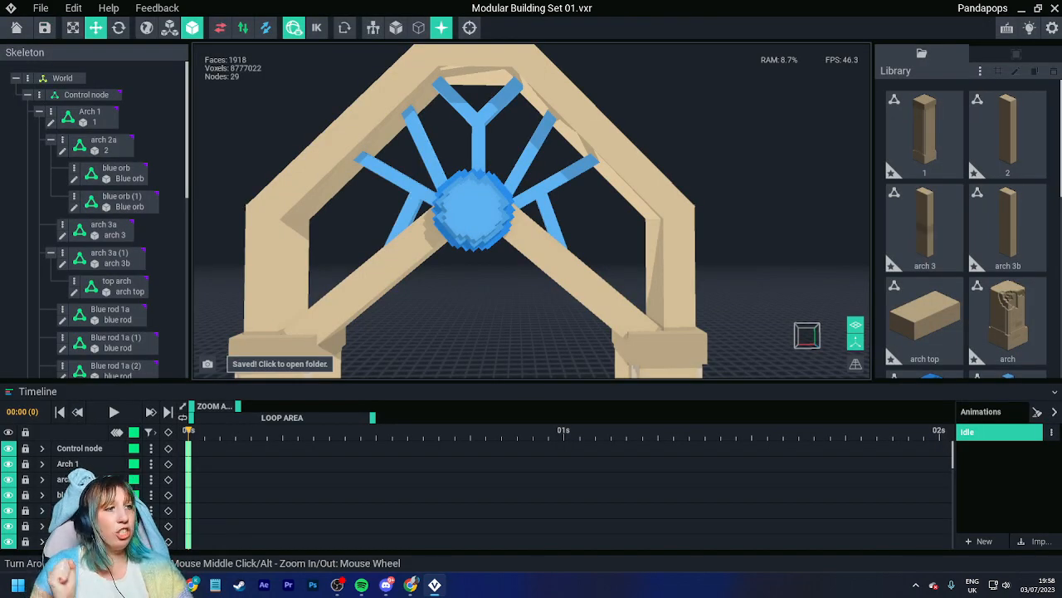
Step: Rotate blue orb (1) by 180° and move it back against the opposite side of the arch
scroll(440, 265, down, 3)
middle_drag(440, 266, 432, 311)
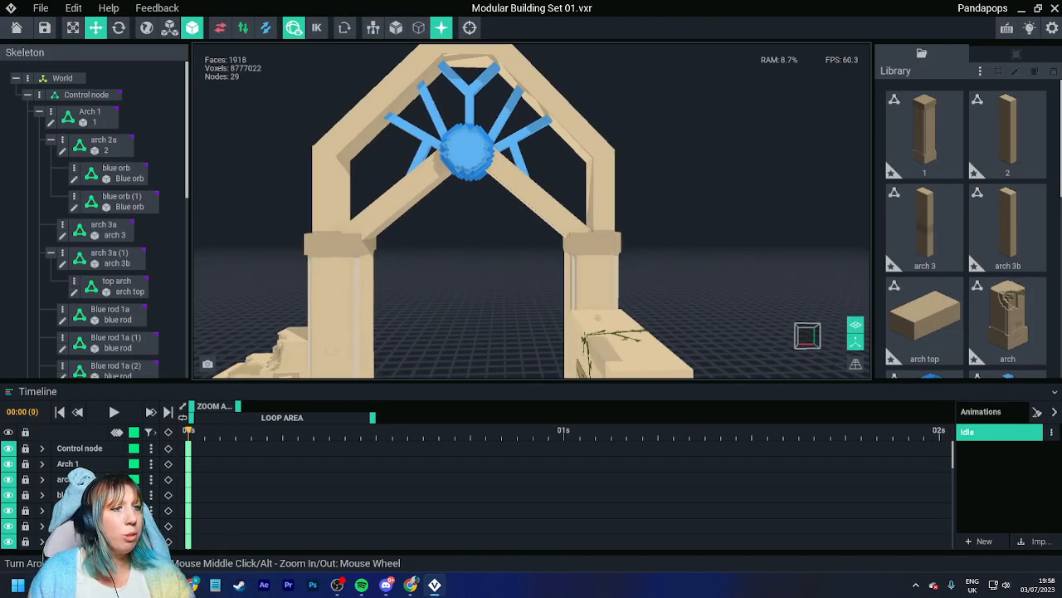
right_drag(433, 313, 433, 313)
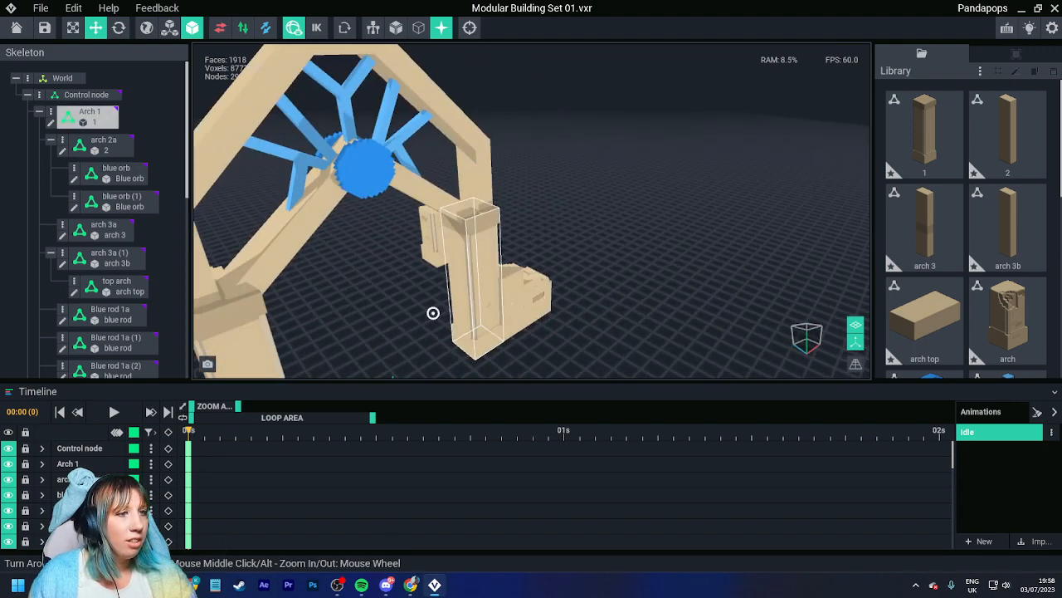
right_drag(356, 191, 357, 192)
click(357, 192)
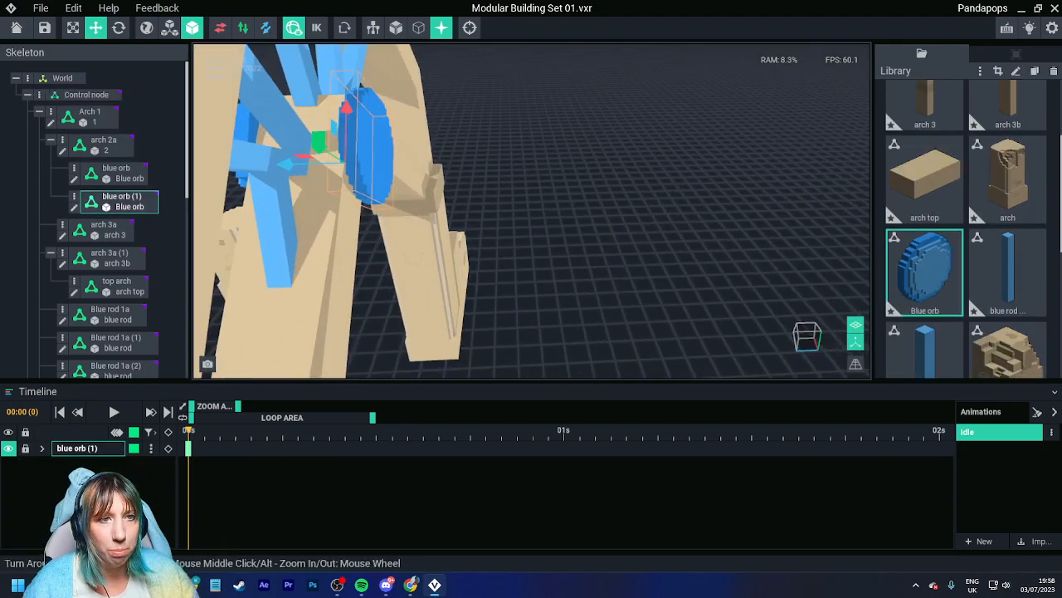
key(e)
drag(396, 157, 307, 245)
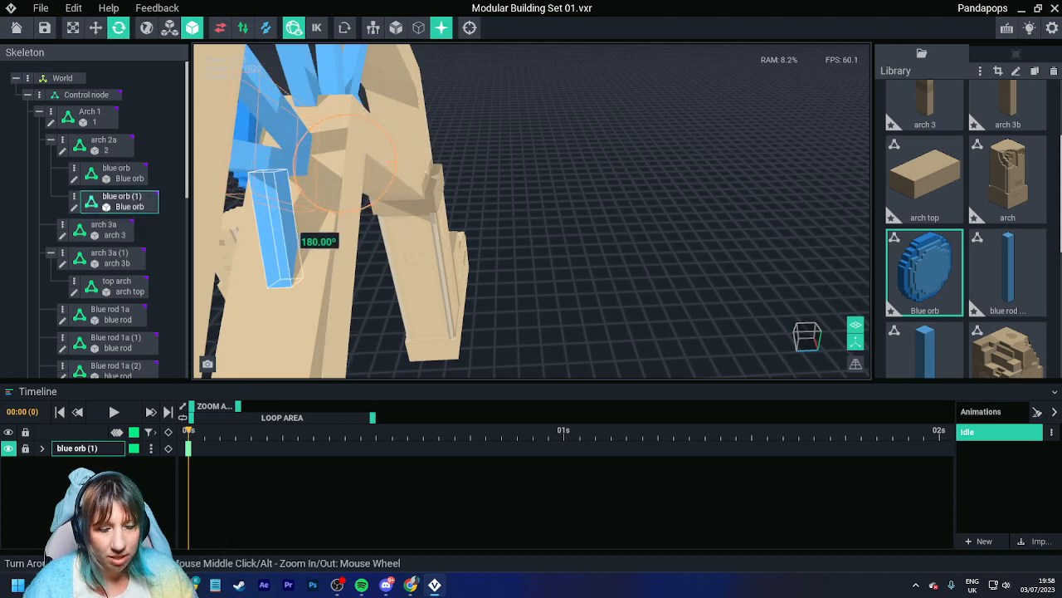
key(w)
drag(405, 162, 484, 160)
click(384, 164)
Step: Reopen the front blue orb for editing and try #A9CBEA on its centre face with the Face tool
right_drag(384, 163, 384, 163)
click(385, 163)
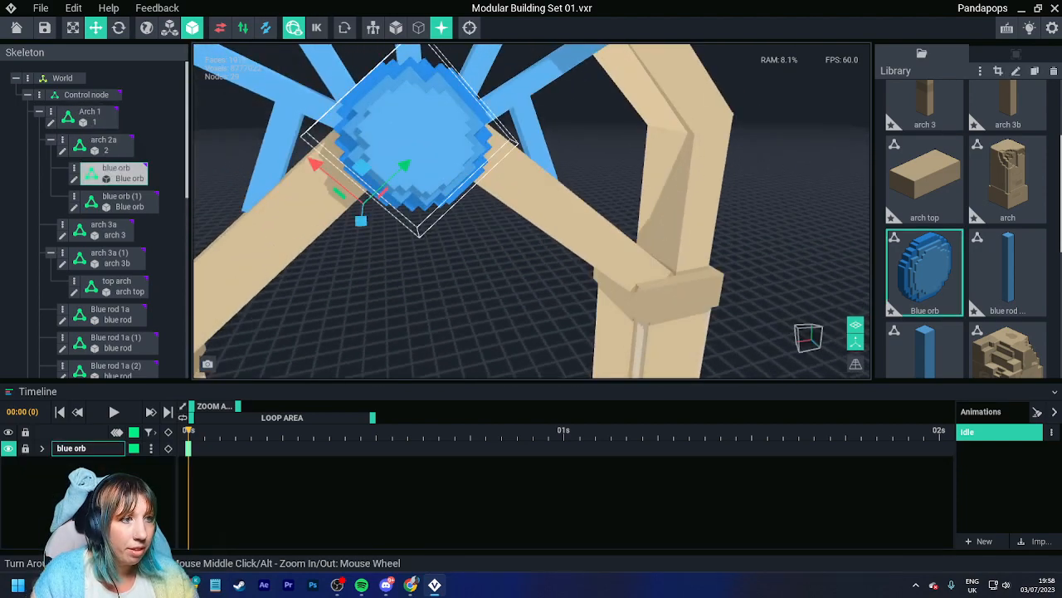
double_click(385, 163)
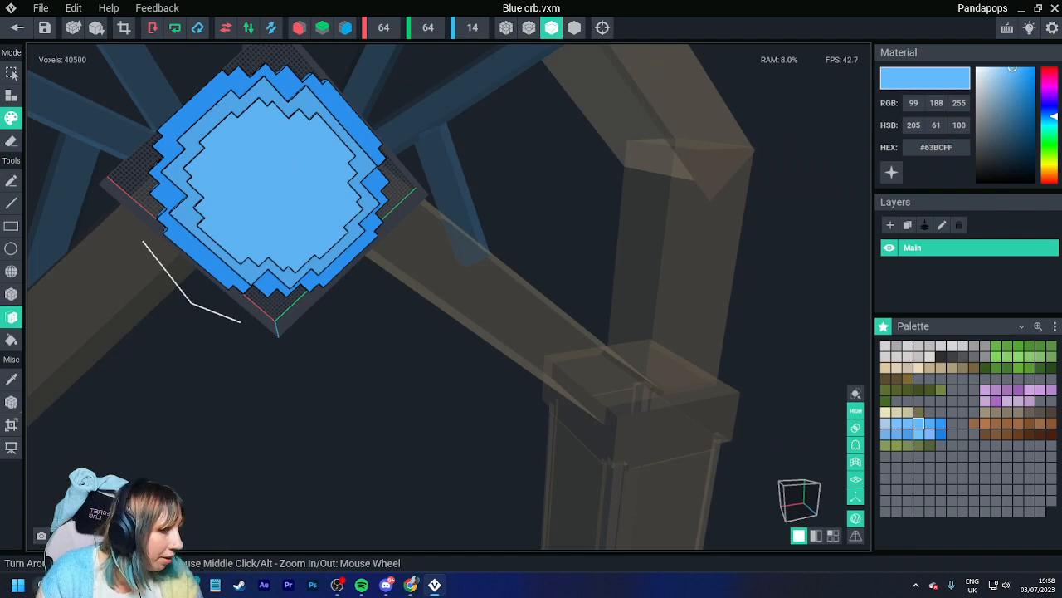
click(886, 423)
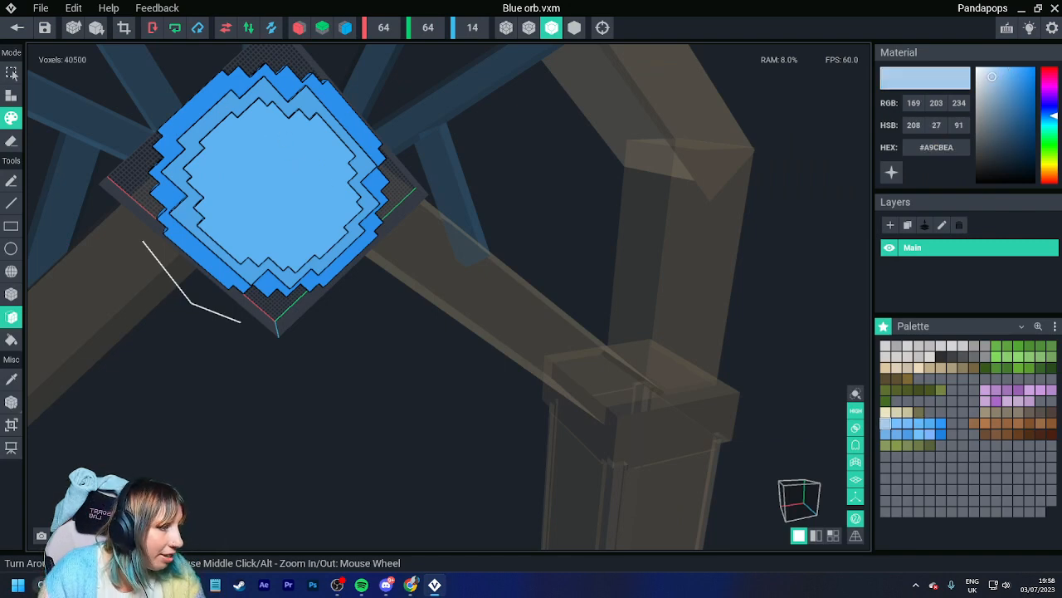
right_drag(322, 249, 324, 207)
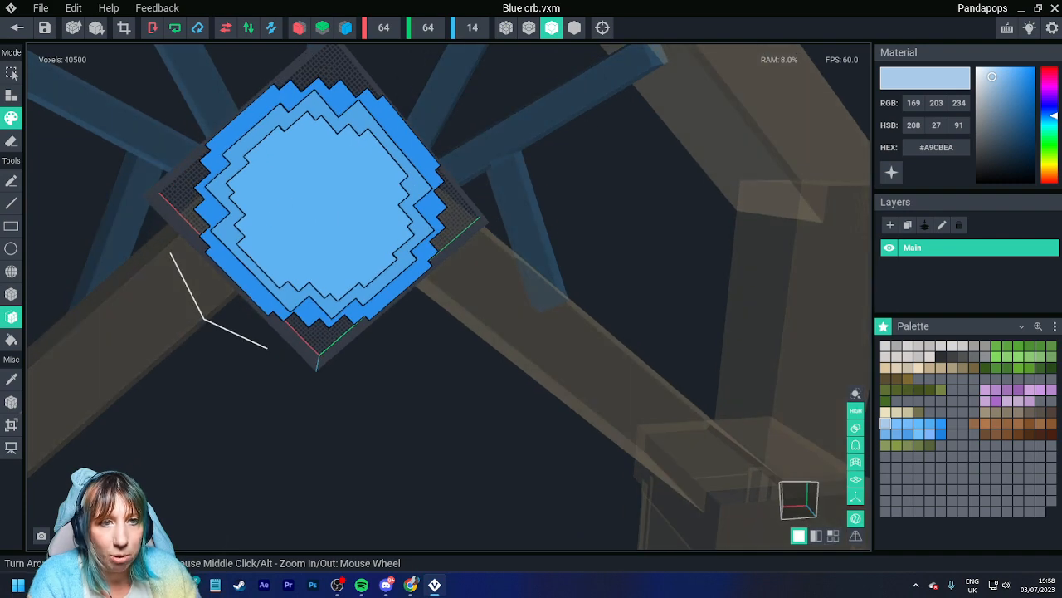
click(336, 149)
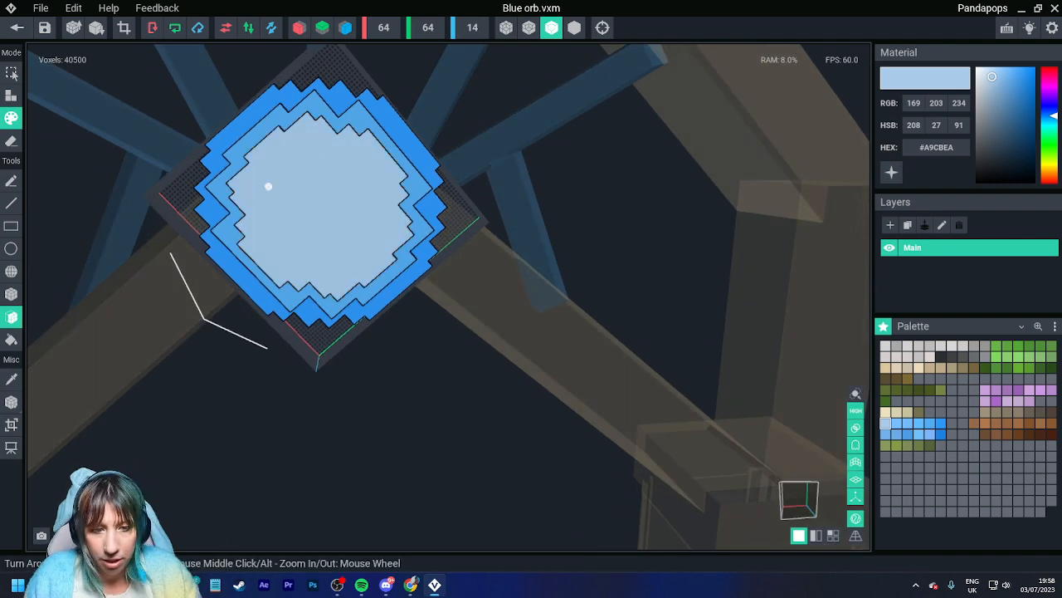
Step: Paint two small adjoining highlight blocks in #A9CBEA near the top of the orb's centre face with the Box tool
click(10, 295)
drag(314, 147, 316, 156)
click(321, 155)
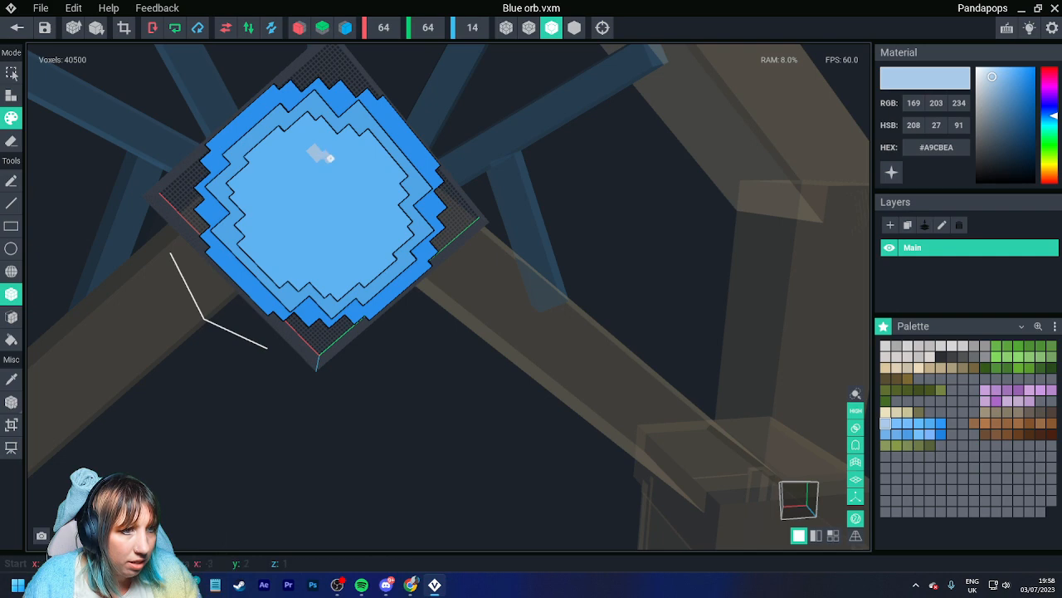
scroll(363, 226, up, 2)
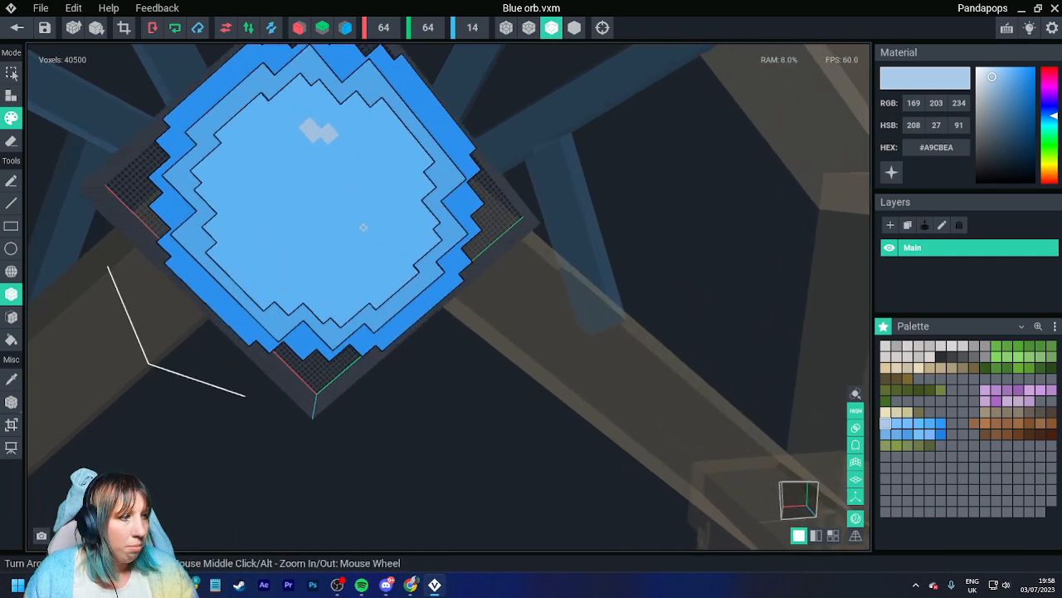
Step: Copy the hex code of the palette's pale blue #A9CBEA
click(885, 413)
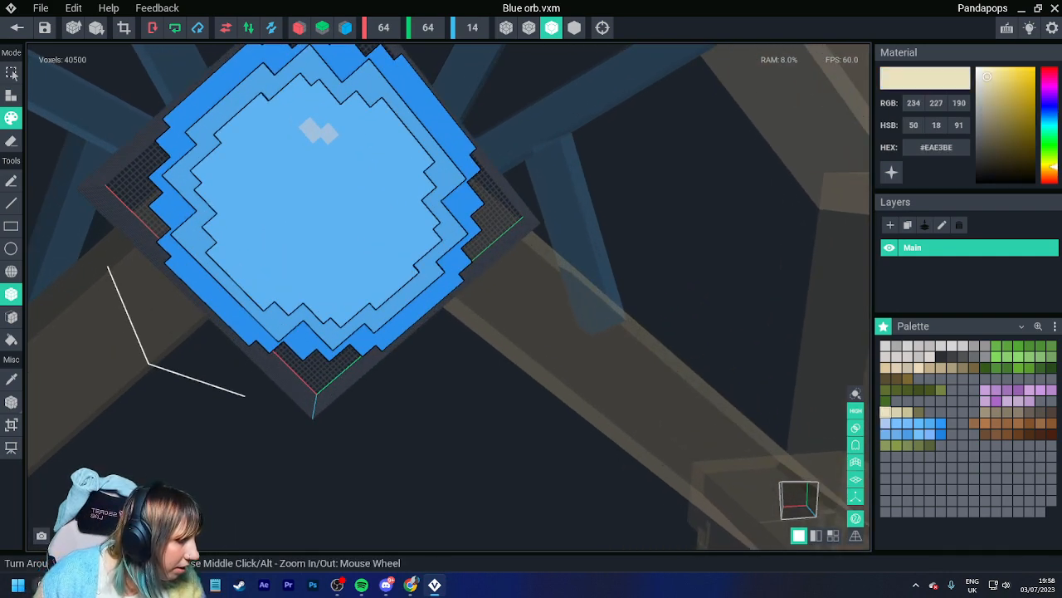
click(886, 346)
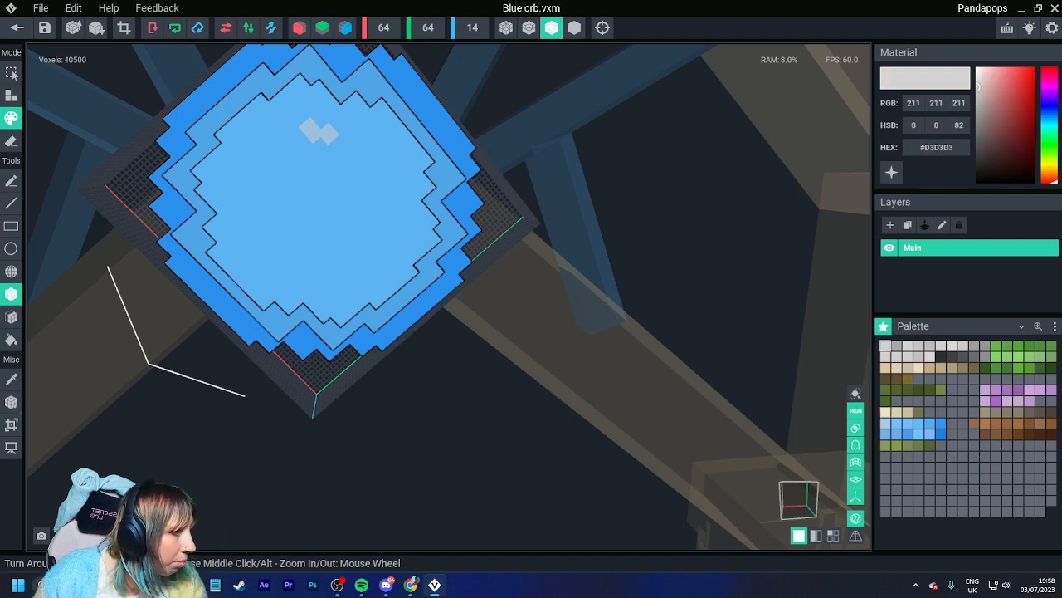
click(885, 424)
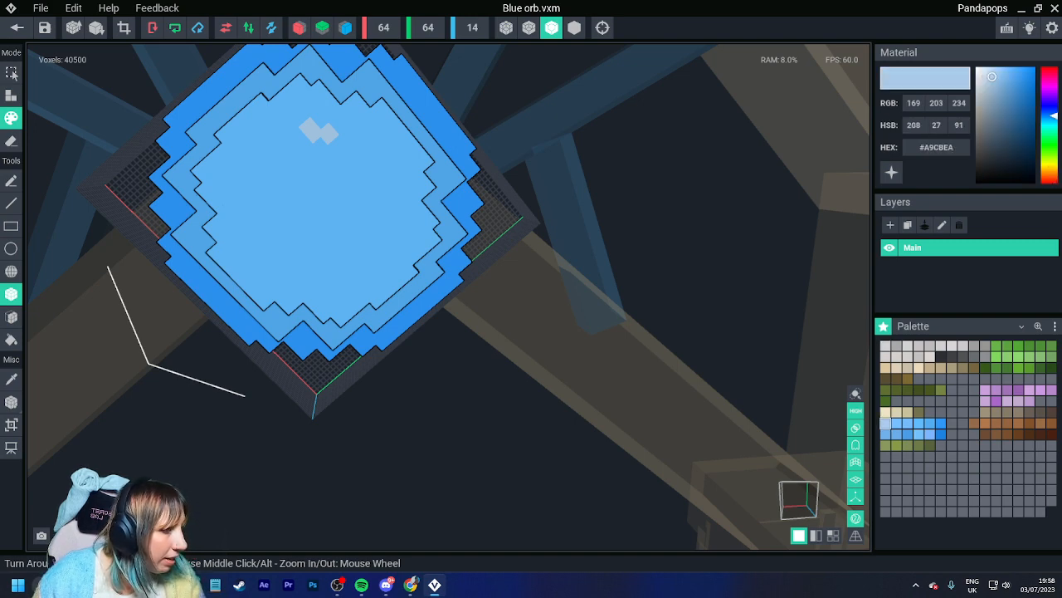
click(927, 149)
key(ctrl+c)
right_click(926, 150)
click(946, 162)
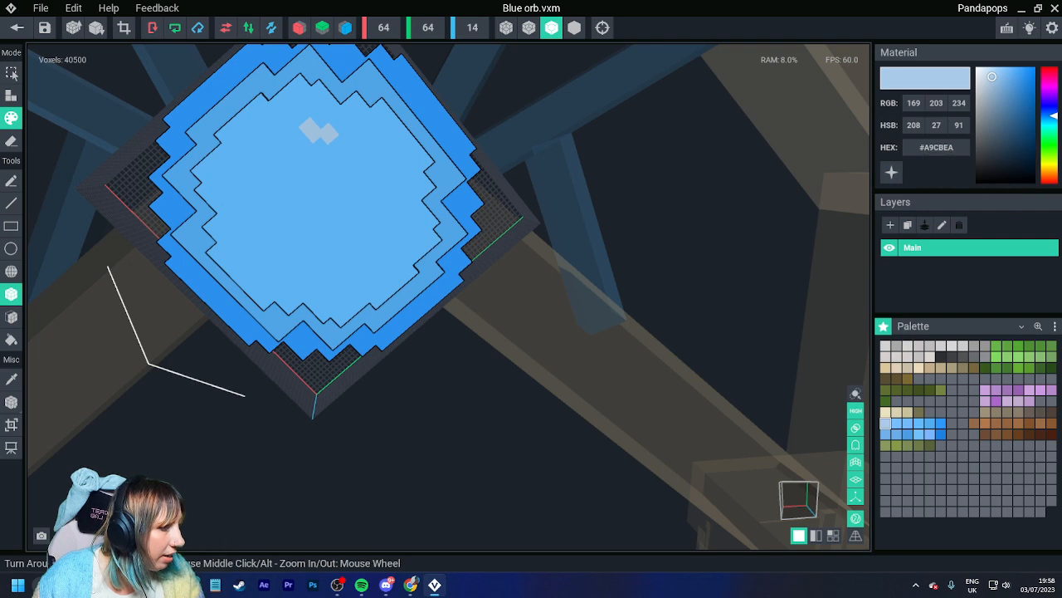
Step: Paste the copied hex code into the empty palette swatch beside the blues and lighten the colour to #D5E2EE
click(951, 423)
click(937, 147)
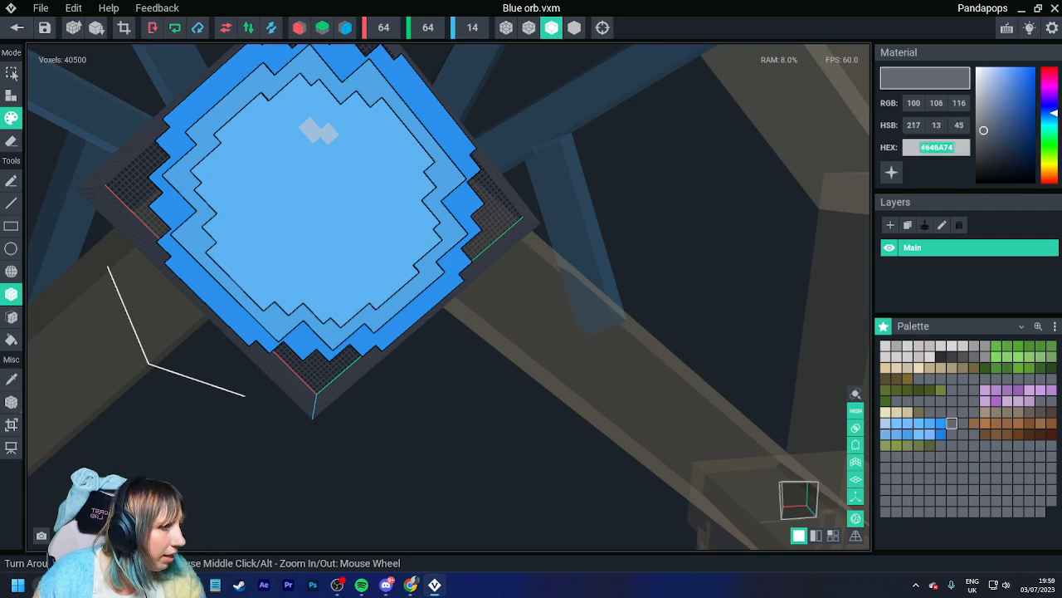
right_click(927, 151)
click(947, 179)
click(983, 74)
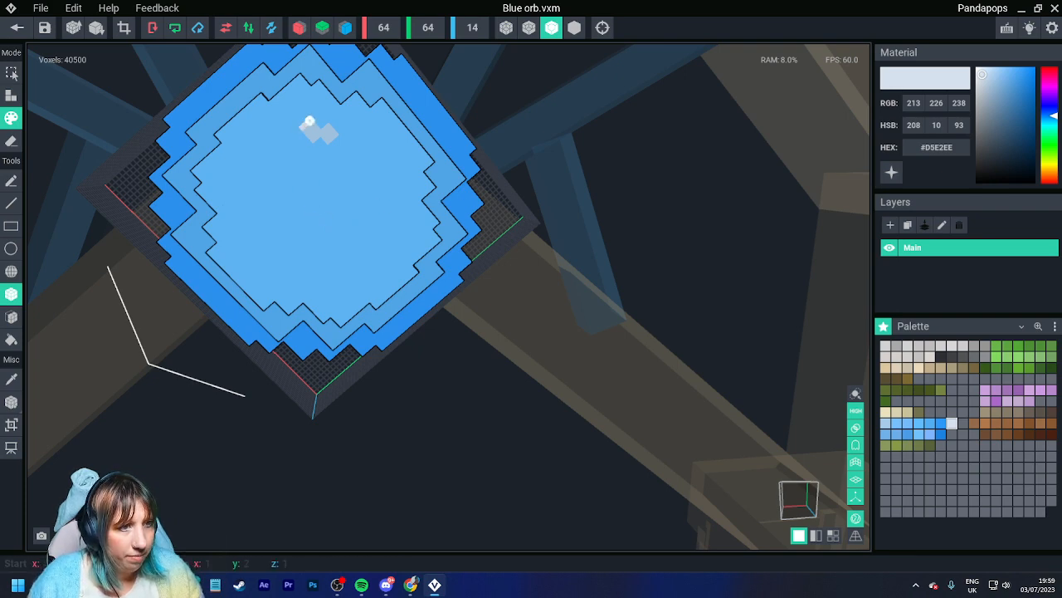
Step: Add small sparkle dots in #D5E2EE around the orb's highlight, and save the Blue orb model on returning to the building set
scroll(354, 170, down, 3)
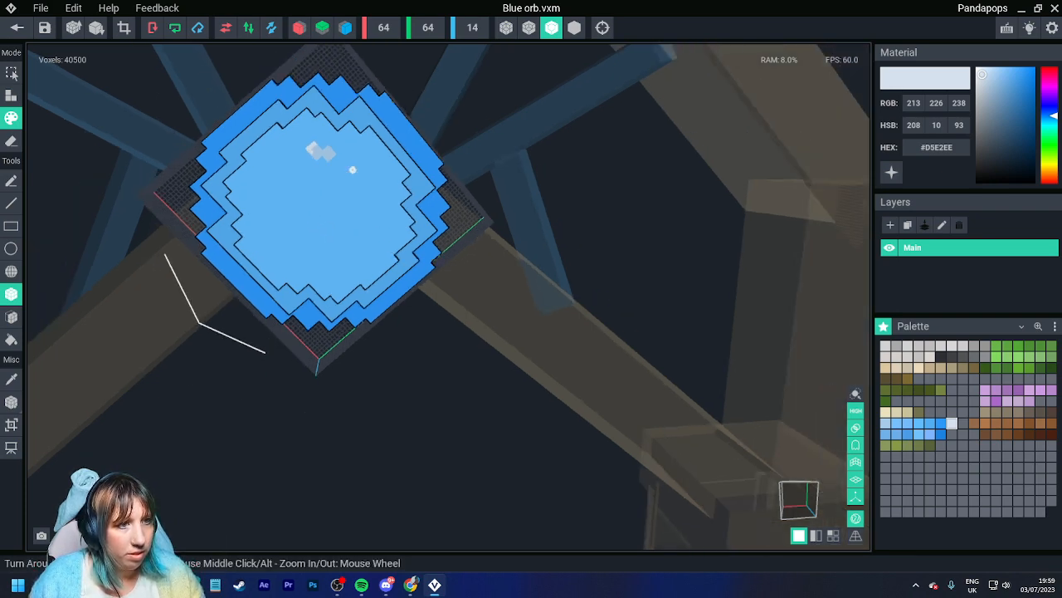
scroll(328, 145, up, 2)
scroll(336, 145, down, 5)
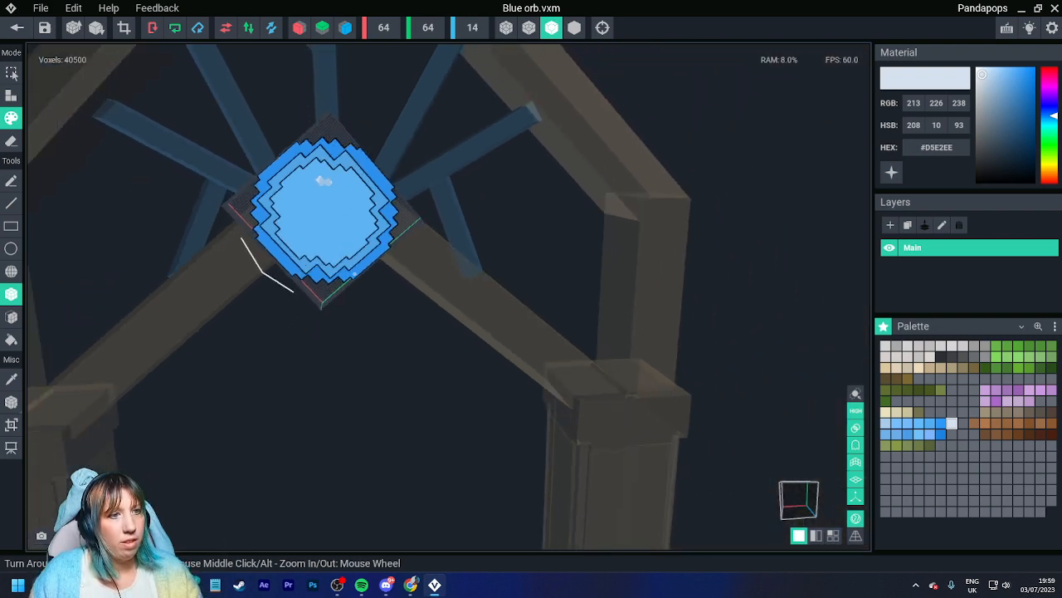
scroll(335, 237, up, 2)
scroll(336, 237, up, 2)
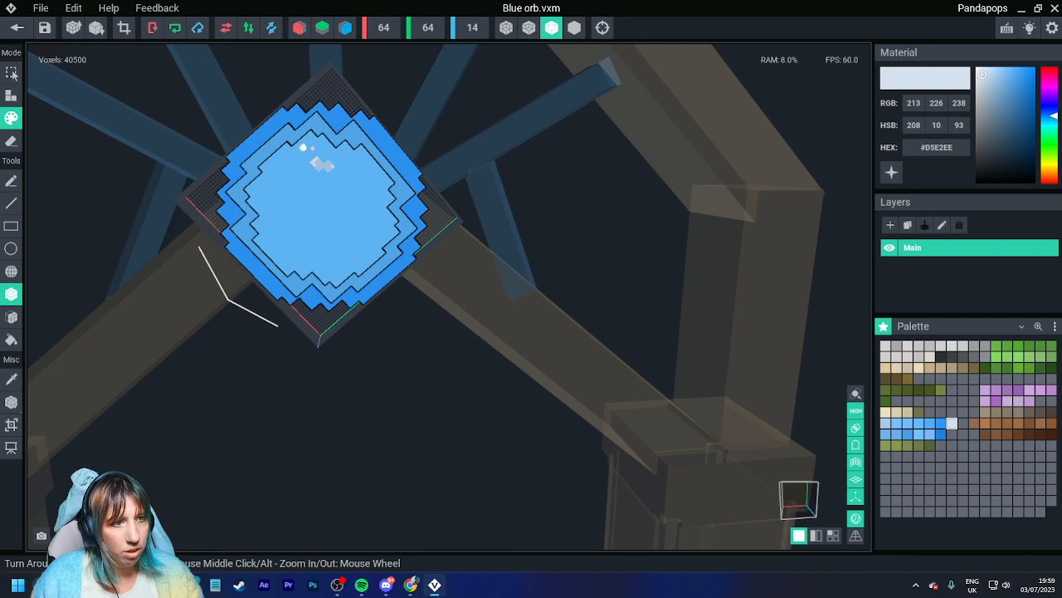
scroll(355, 224, down, 2)
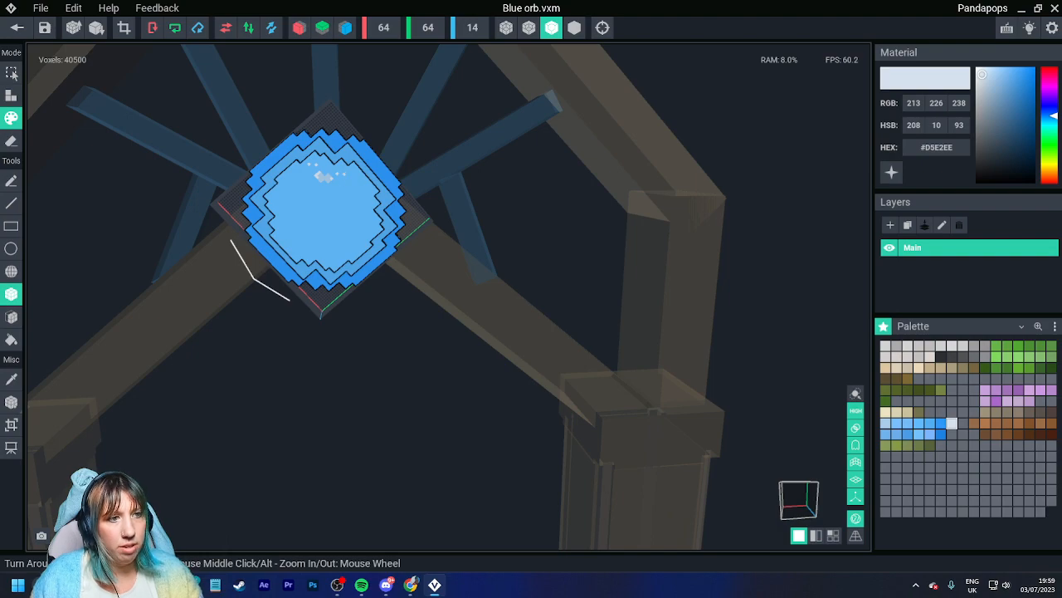
click(17, 27)
click(415, 212)
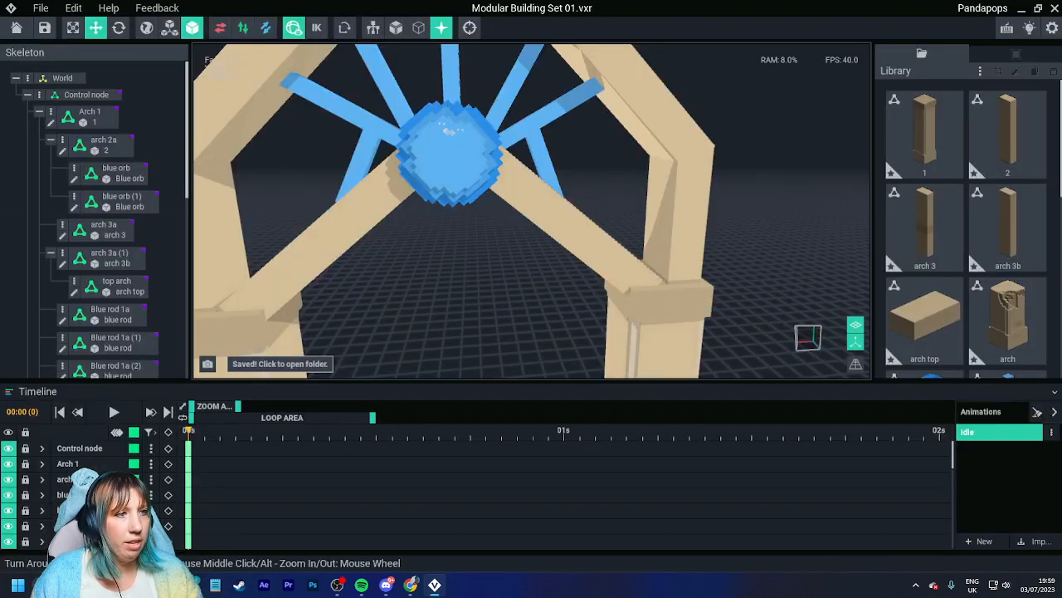
Step: Select the second blue orb at the arch's centre, activate the Rotate tool, and clear the selection without rotating it
scroll(444, 157, down, 10)
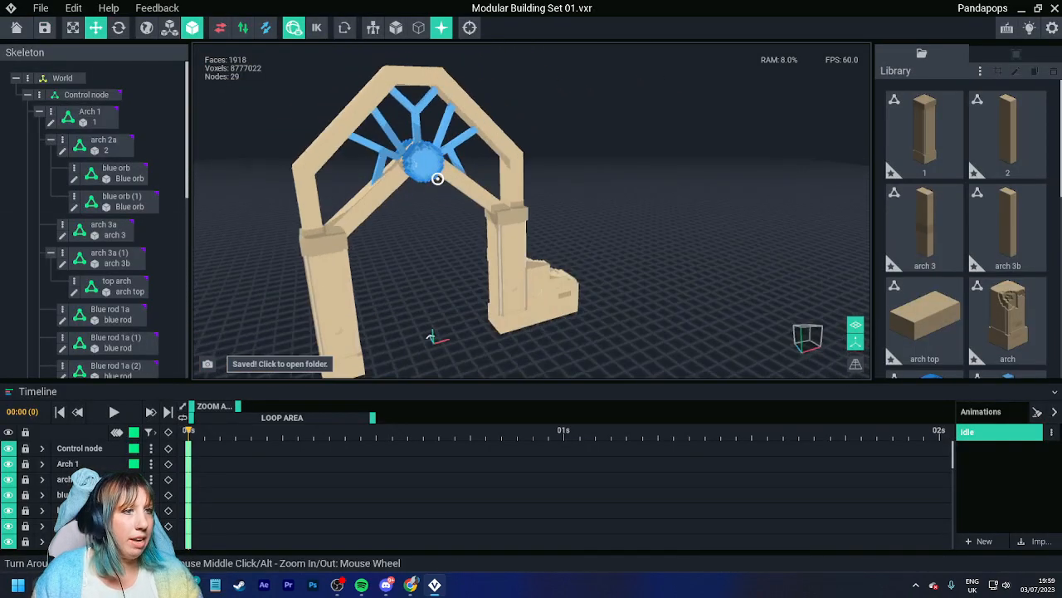
scroll(437, 179, up, 8)
click(437, 178)
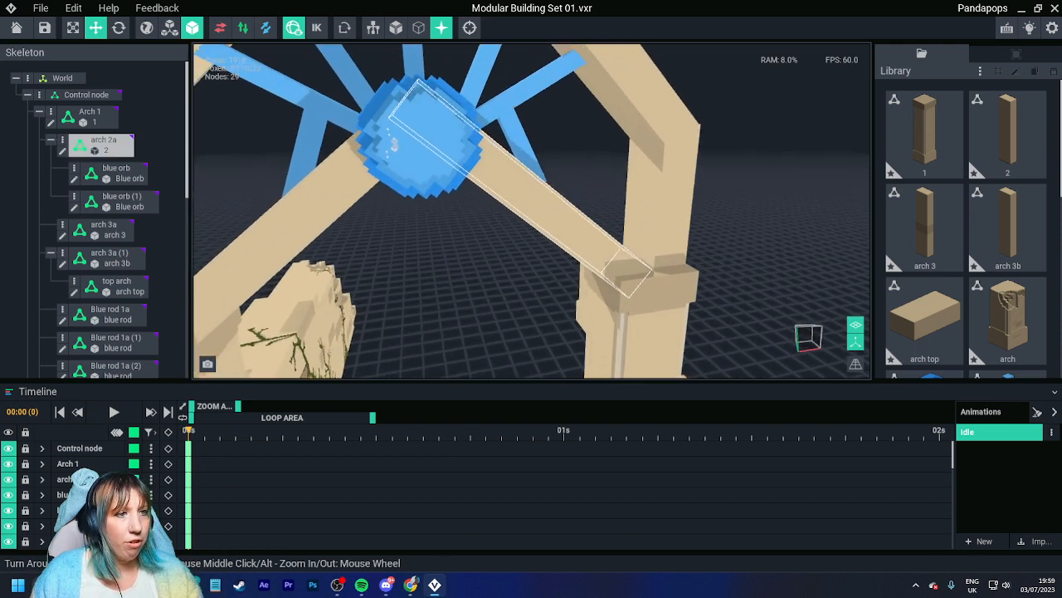
right_drag(437, 178, 457, 213)
click(456, 195)
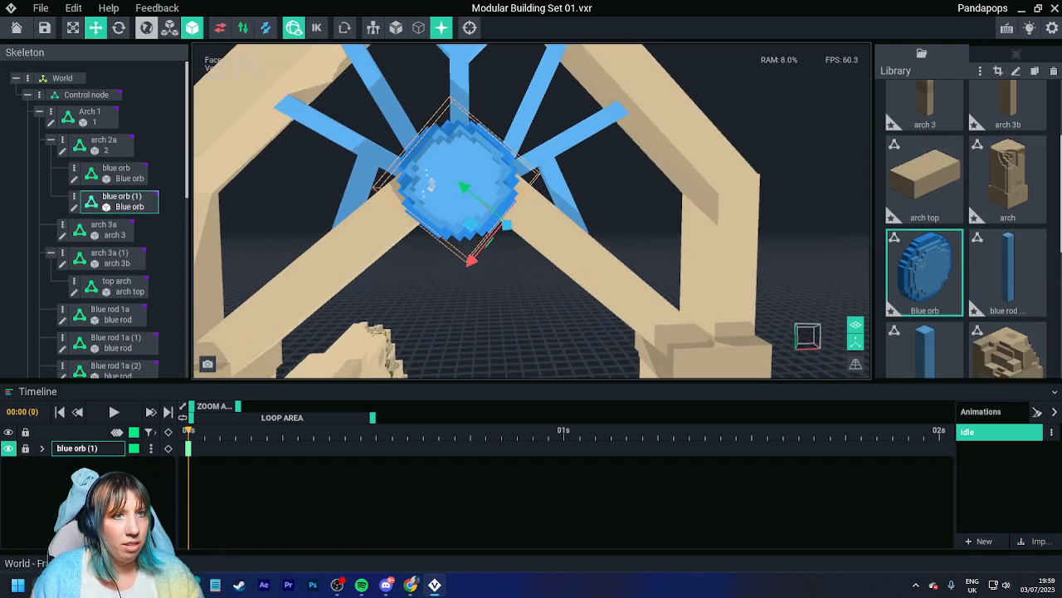
click(119, 27)
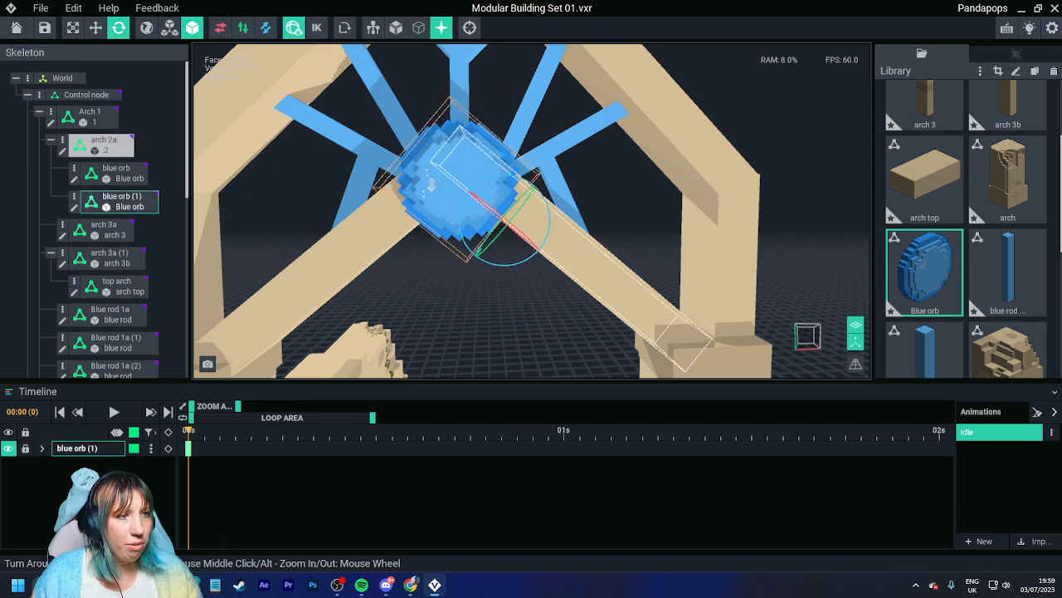
click(573, 320)
Step: Examine the whole arch and the orb's highlights from the other side and from several angles and distances
scroll(573, 320, down, 4)
right_drag(574, 259, 315, 257)
scroll(557, 258, down, 5)
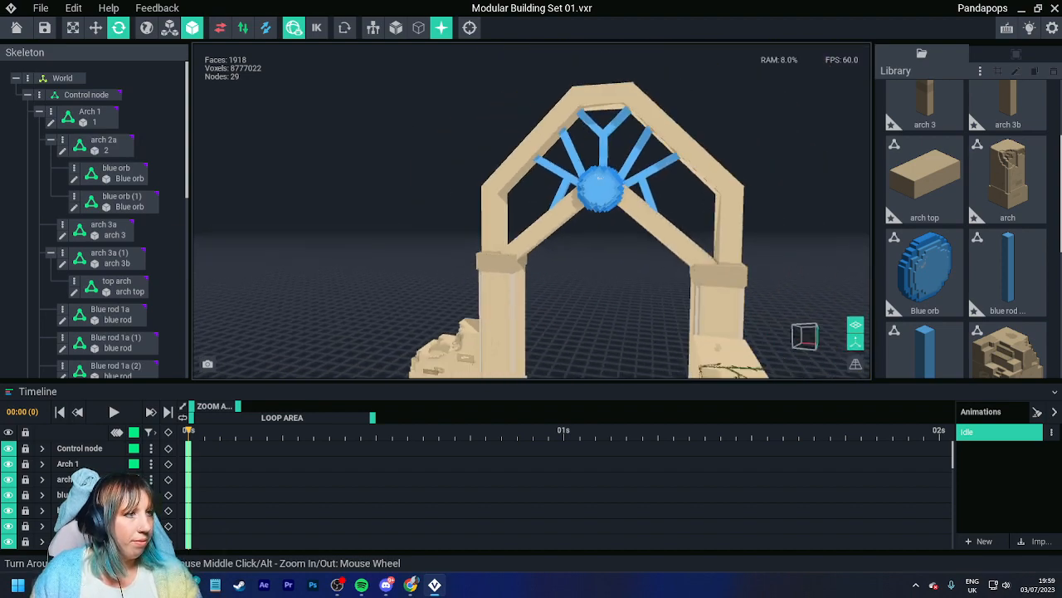
right_drag(557, 259, 584, 266)
middle_drag(583, 266, 568, 216)
scroll(557, 258, down, 3)
right_drag(557, 258, 557, 286)
scroll(557, 258, up, 4)
scroll(556, 258, up, 3)
middle_drag(557, 258, 555, 336)
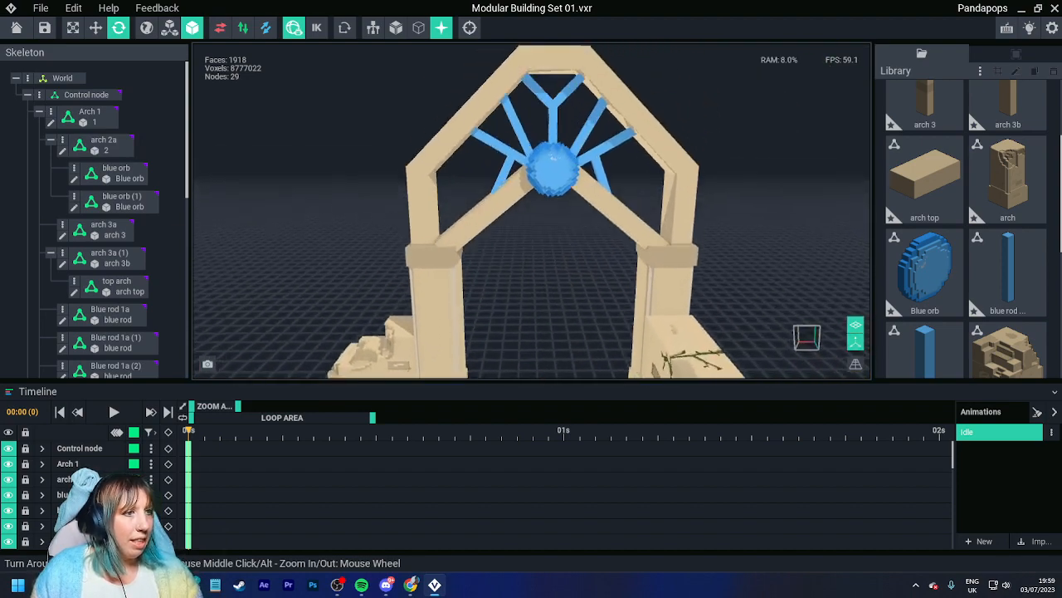
right_drag(557, 258, 590, 265)
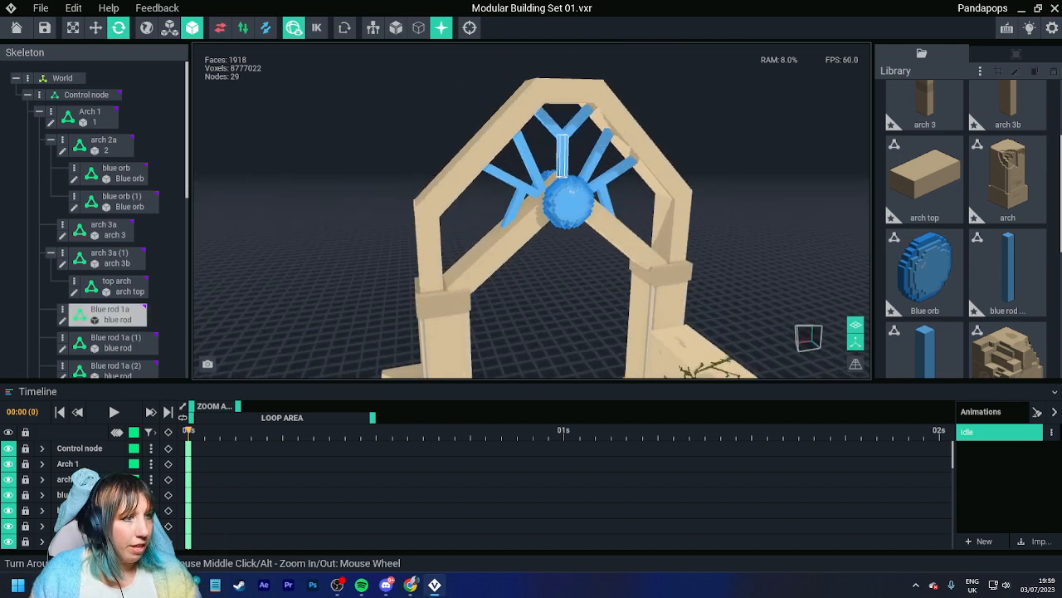
right_drag(584, 189, 569, 162)
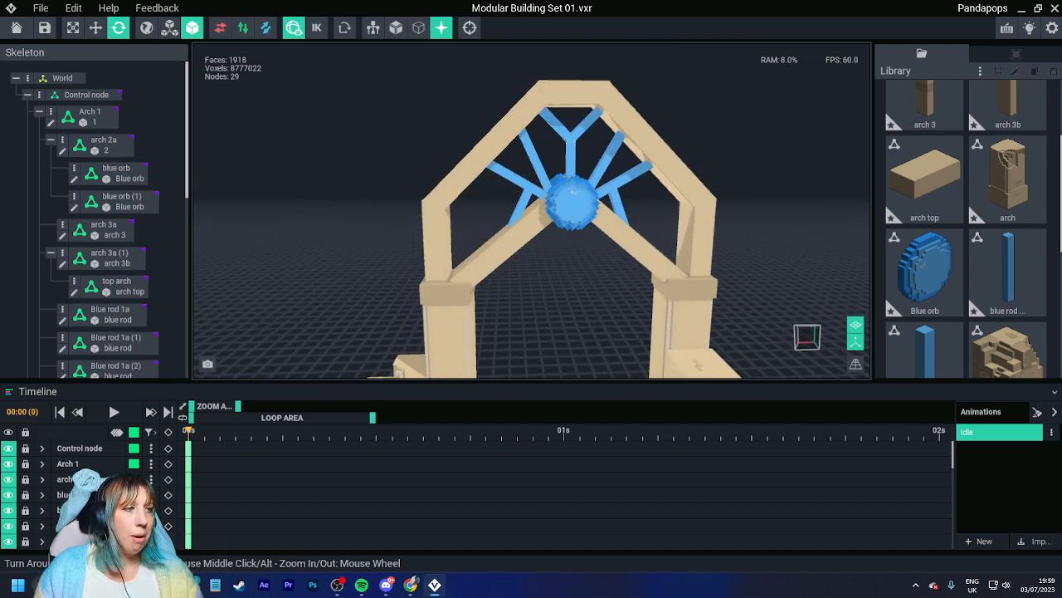
middle_drag(573, 192, 565, 98)
scroll(566, 192, down, 6)
right_drag(586, 192, 565, 192)
scroll(566, 191, up, 5)
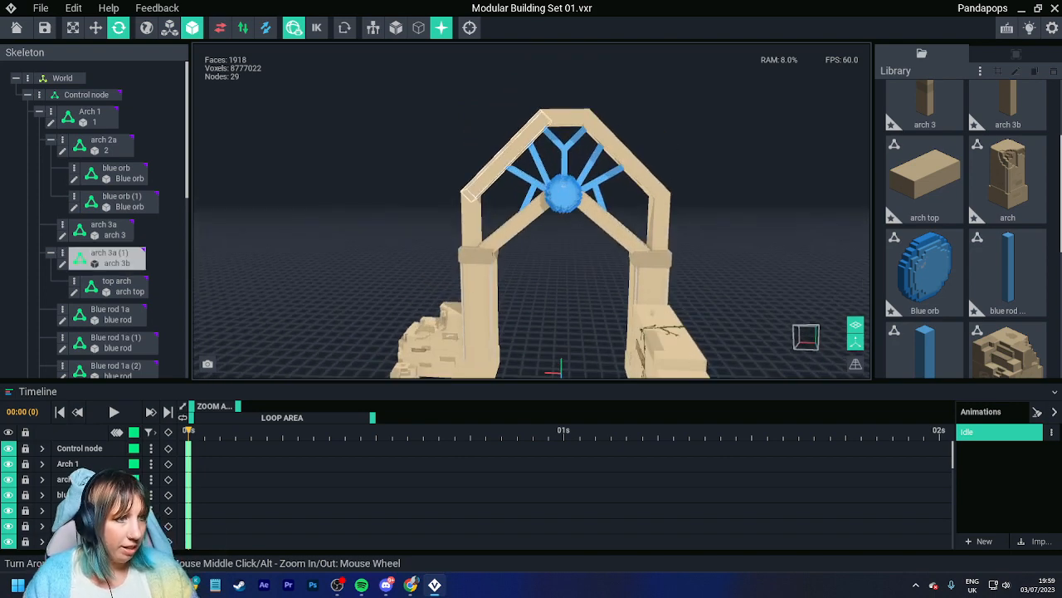
Step: Open the arch 3b model of the upper sloping beam for editing and load the saved palette
click(502, 158)
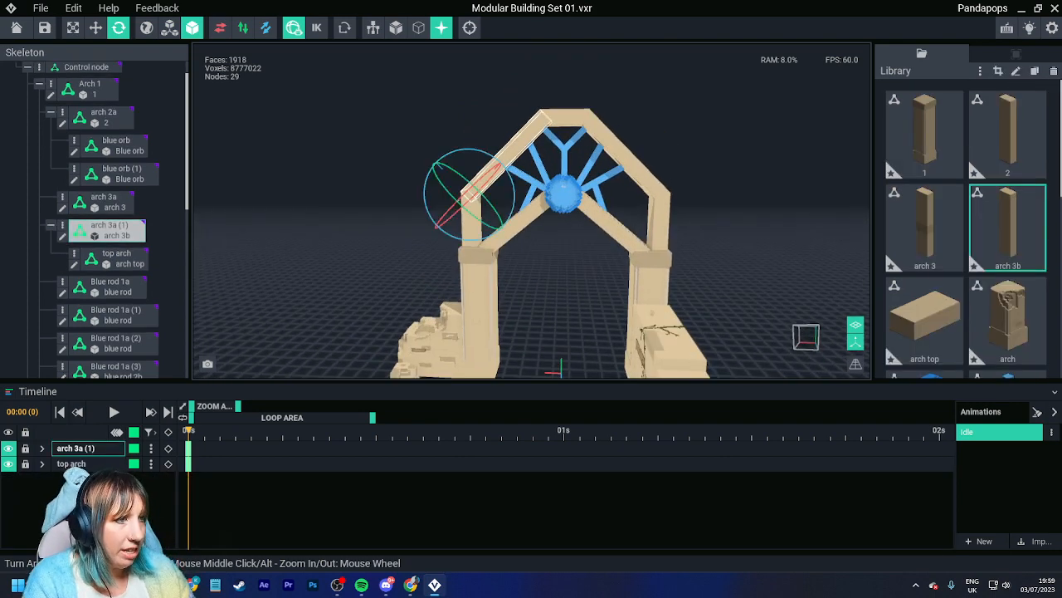
key(Tab)
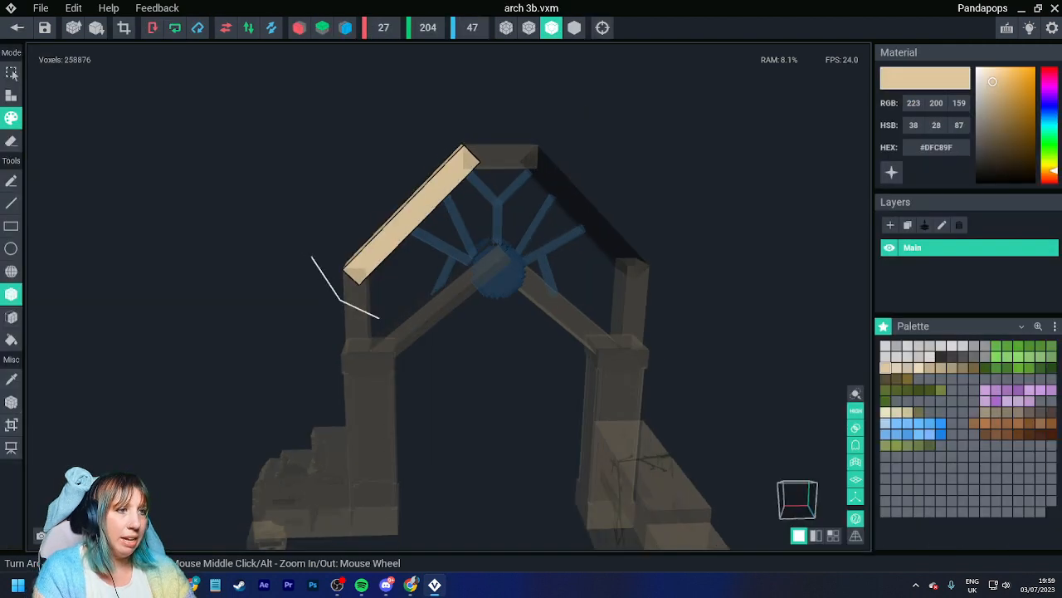
scroll(407, 224, up, 5)
click(1055, 326)
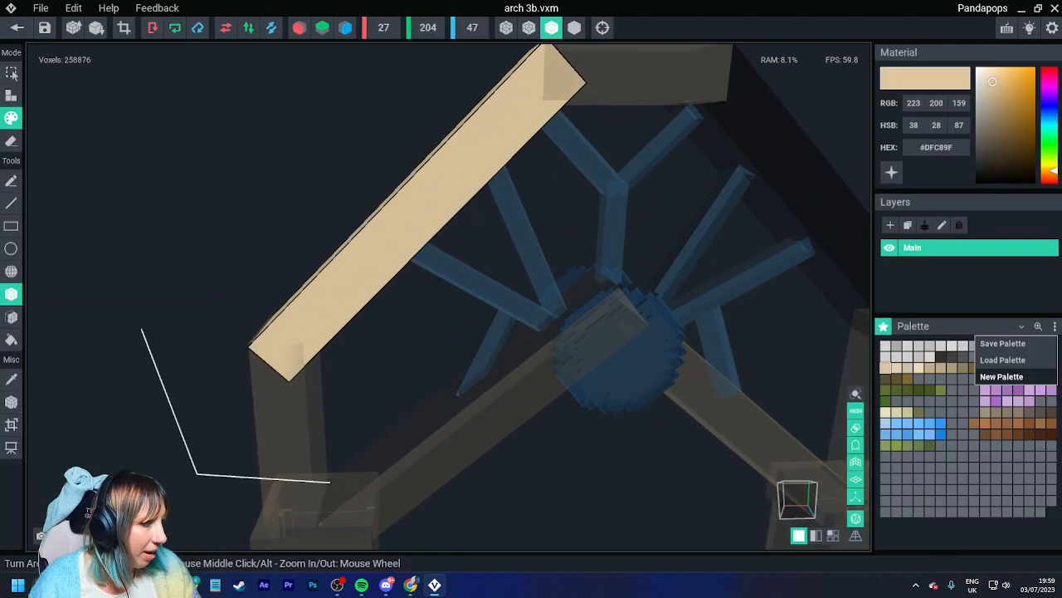
click(1008, 357)
click(659, 365)
click(774, 434)
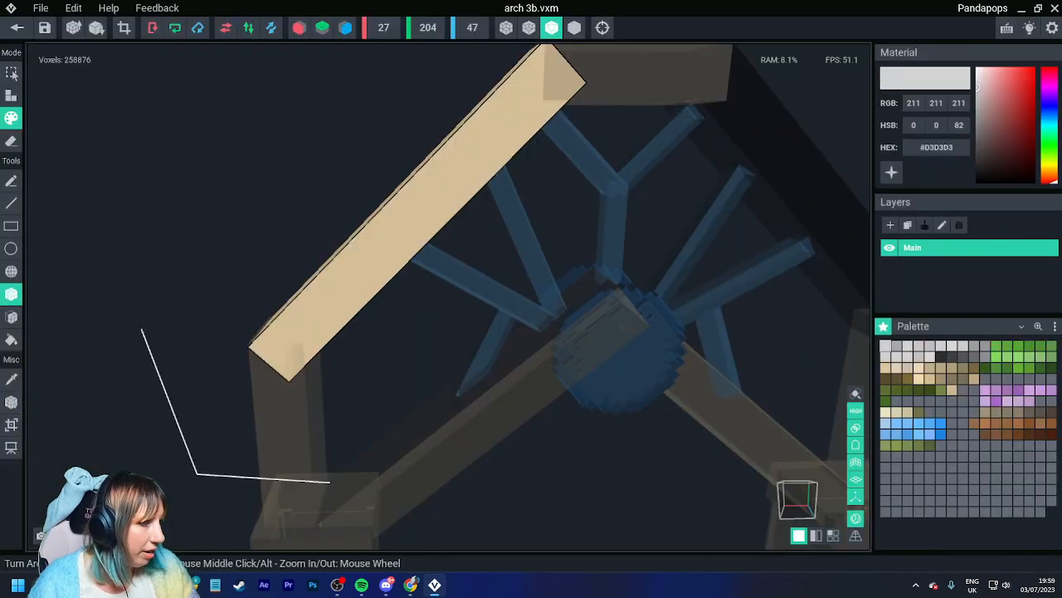
Step: Paint a long, ragged worn streak in #D6BD91 along the upper part of the sloping beam's front face
click(929, 378)
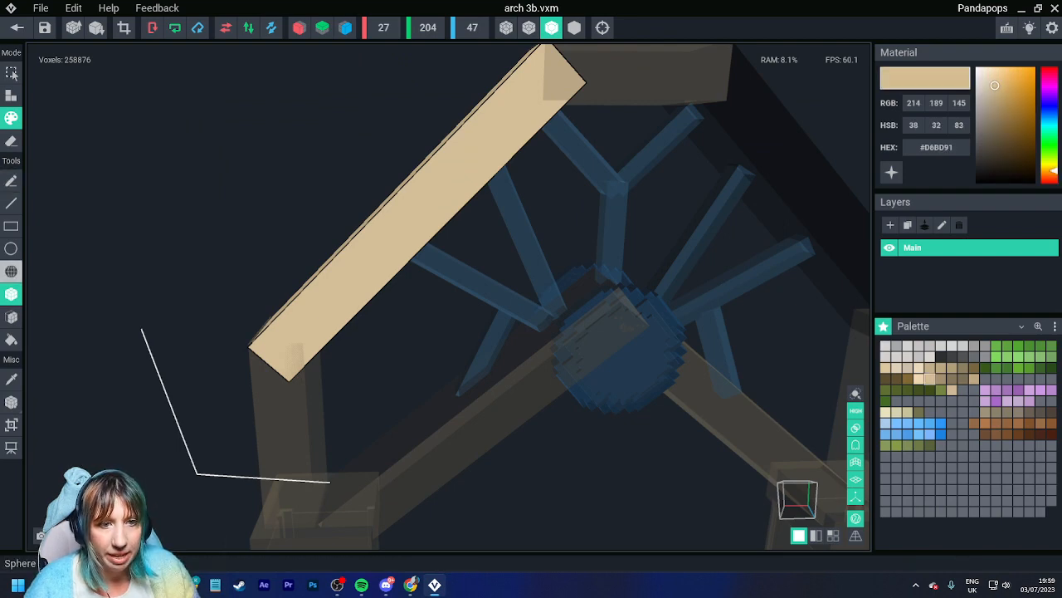
key(l)
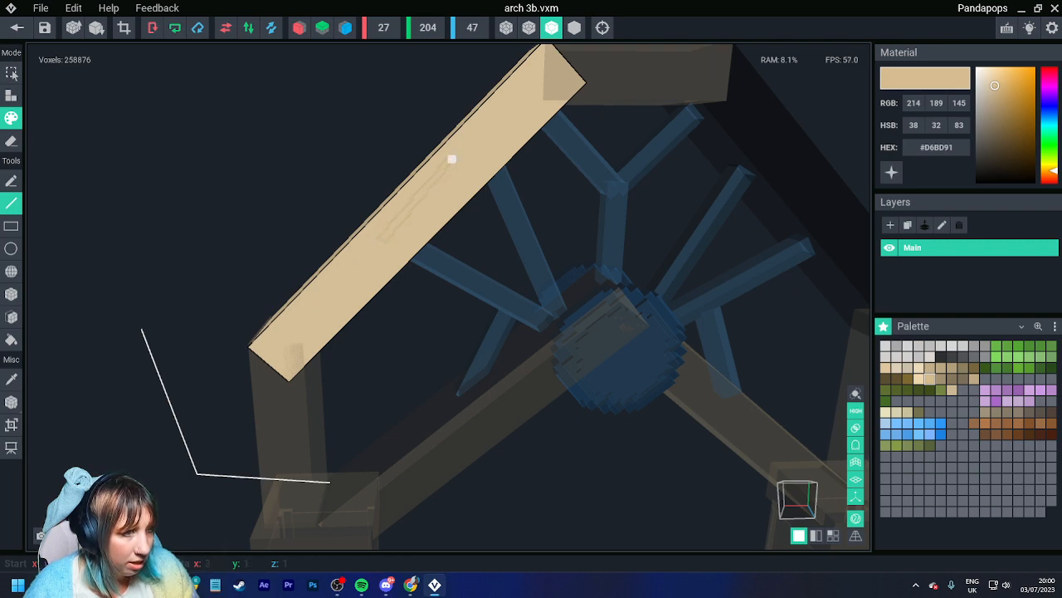
click(11, 317)
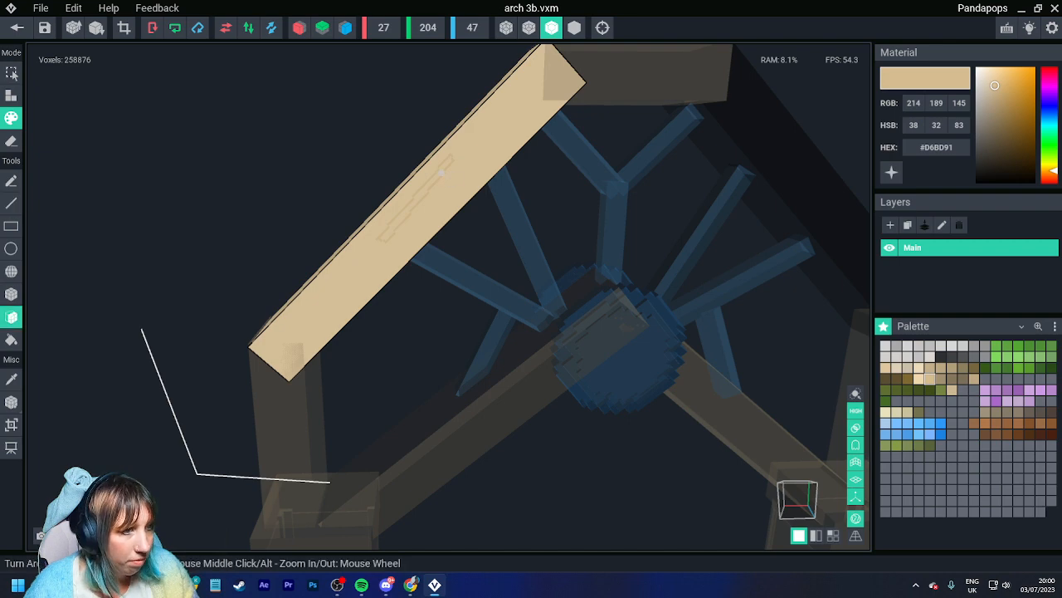
scroll(403, 264, down, 6)
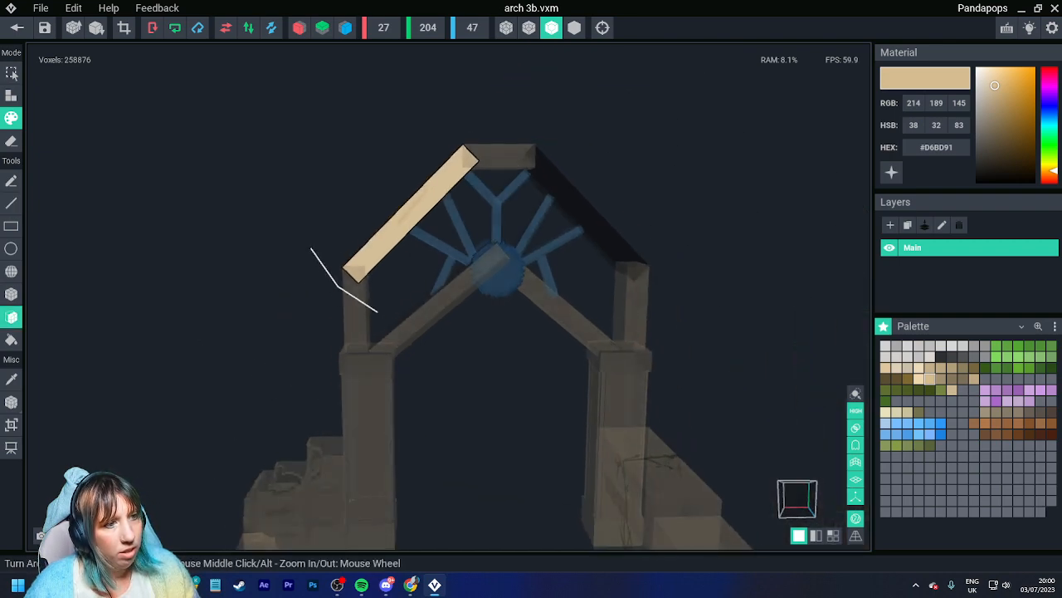
scroll(393, 236, up, 9)
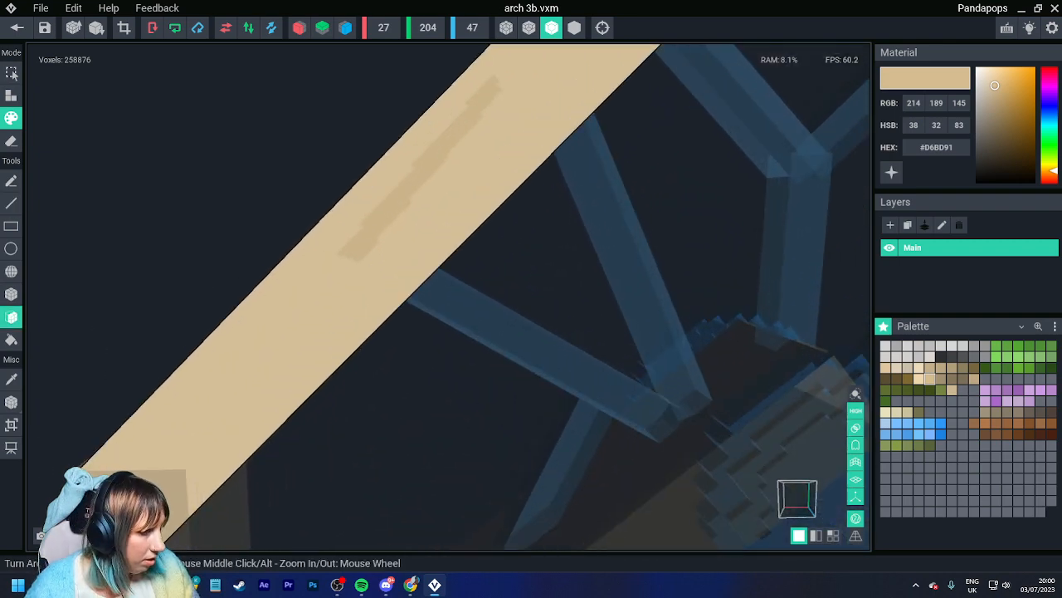
Step: Paint a lighter streak in #EFD8AE with the Box tool below the darker one, roughening its ends with the Pen tool
click(11, 294)
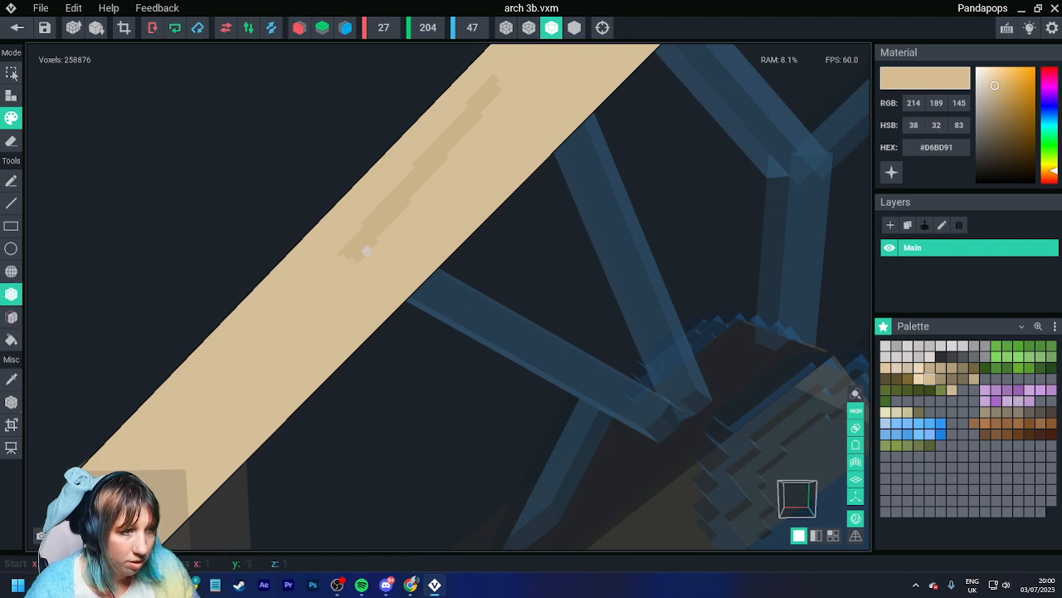
drag(370, 251, 313, 322)
key(ctrl+z)
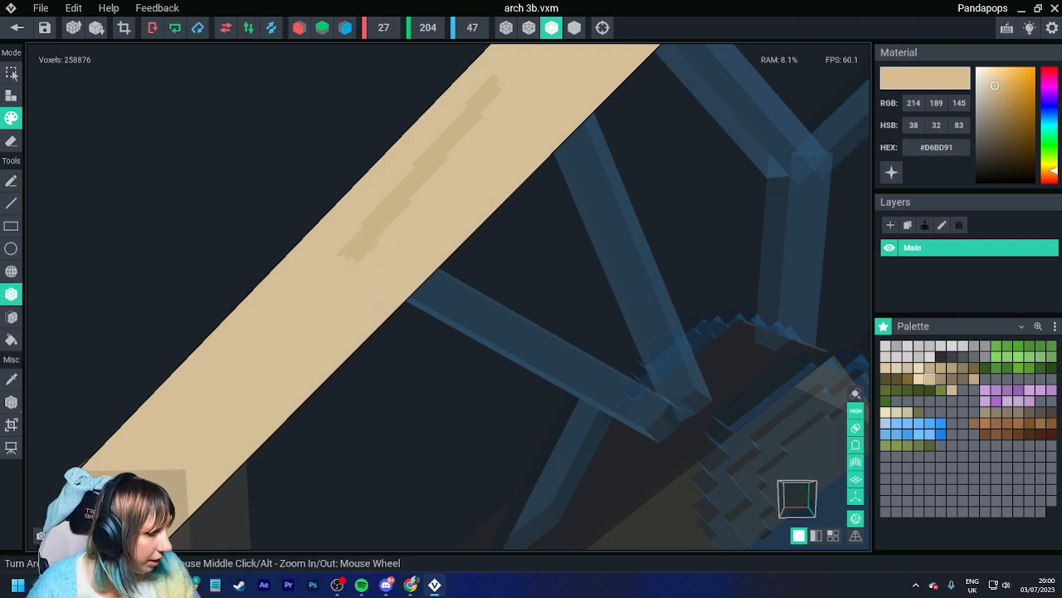
click(919, 378)
mouse_move(363, 247)
mouse_down()
mouse_move(258, 368)
mouse_move(293, 338)
mouse_up()
click(11, 180)
drag(367, 262, 370, 259)
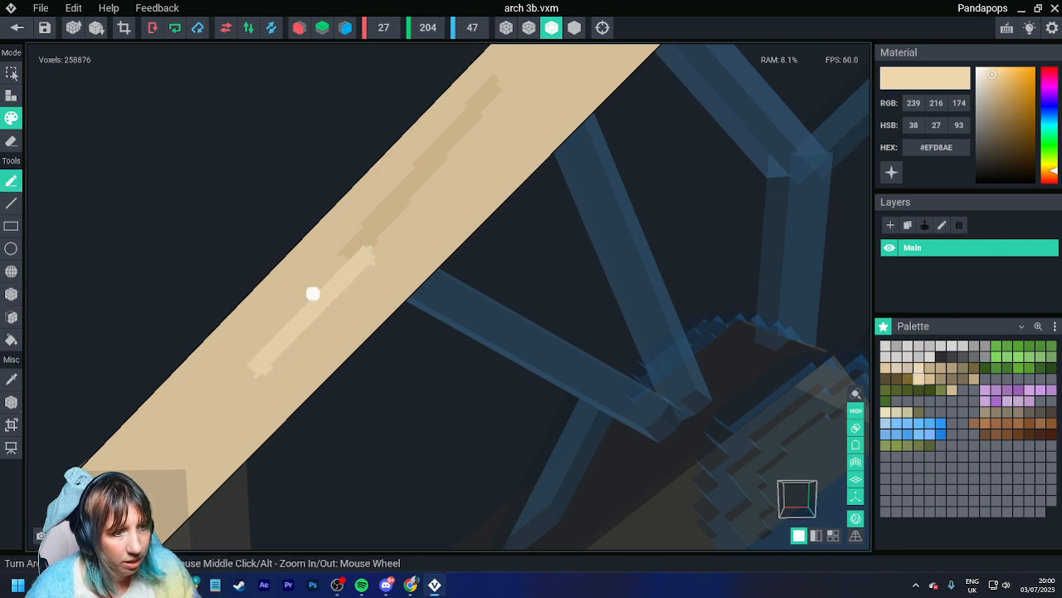
mouse_move(313, 294)
mouse_down()
mouse_move(259, 355)
mouse_move(313, 299)
mouse_up()
Step: Break up the light streak's edge with the beam's base colour #DFC89F, and return to the building set
key(i)
click(294, 287)
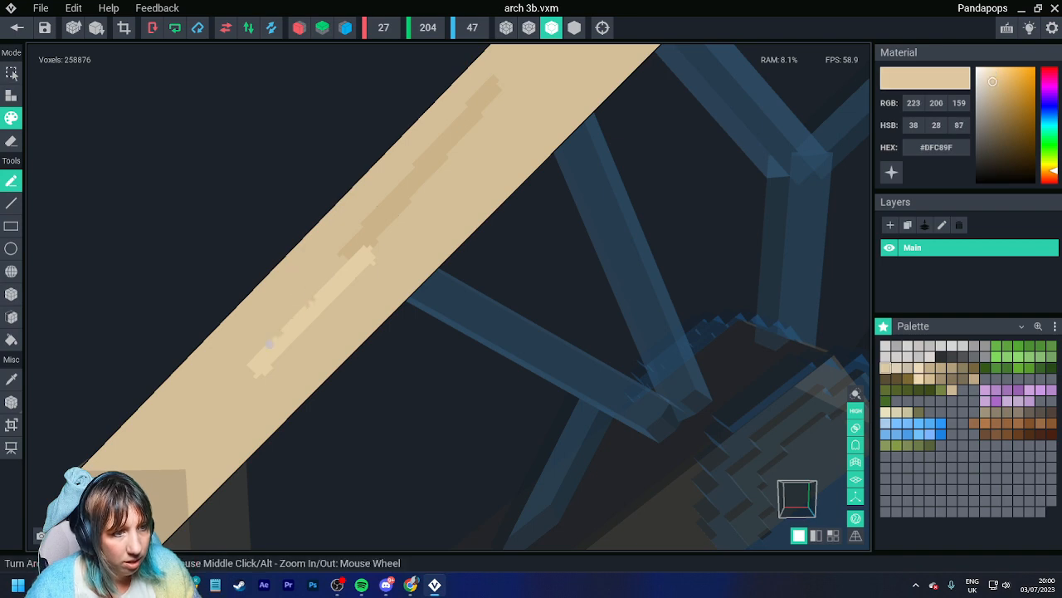
scroll(298, 358, down, 6)
scroll(409, 214, down, 5)
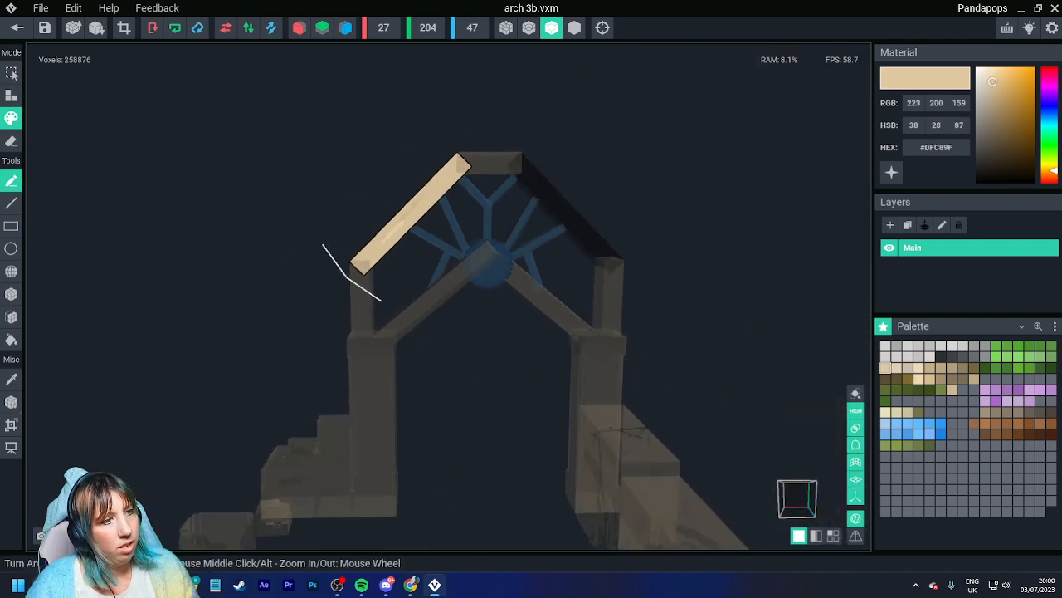
scroll(409, 215, up, 3)
mouse_move(409, 214)
right_down()
mouse_move(249, 218)
mouse_move(409, 214)
right_up()
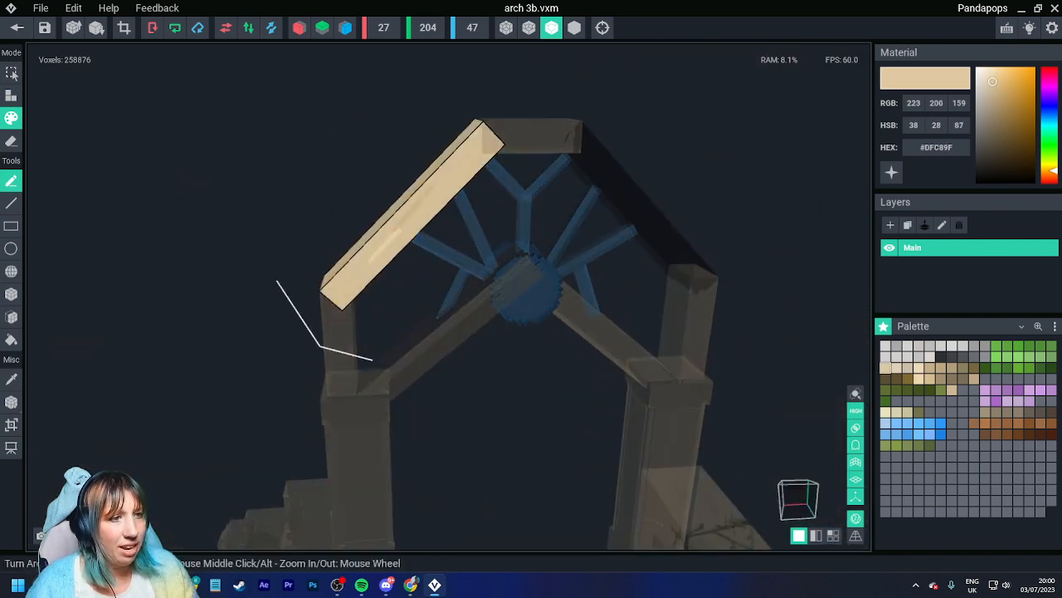
click(16, 27)
click(531, 213)
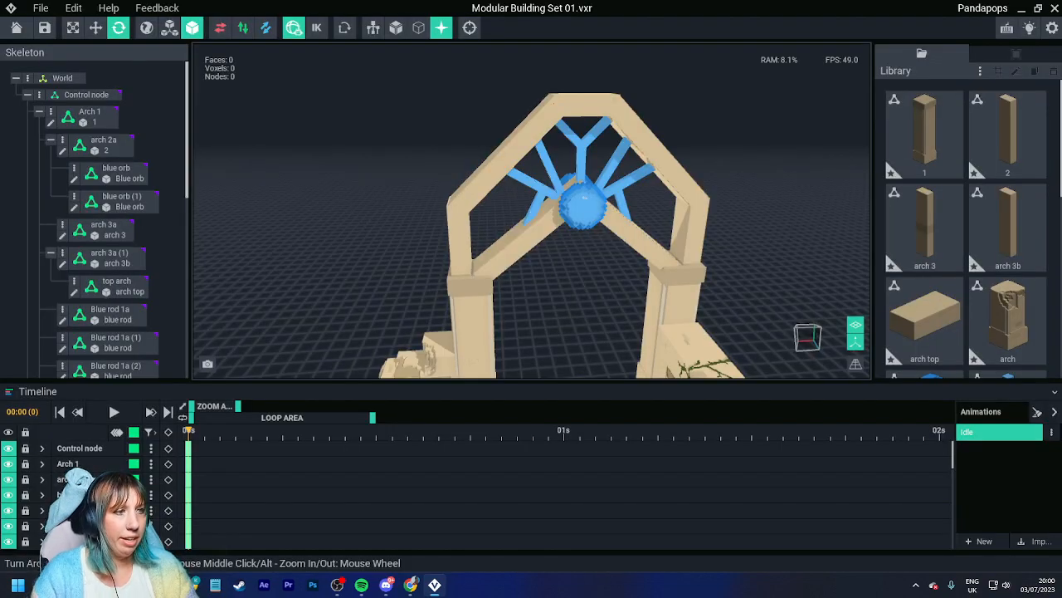
Step: Open the Side wall b model beside the arch pillar for editing, with its flat brick-marked face in view
scroll(531, 249, down, 5)
middle_drag(531, 331, 443, 200)
right_drag(443, 200, 635, 169)
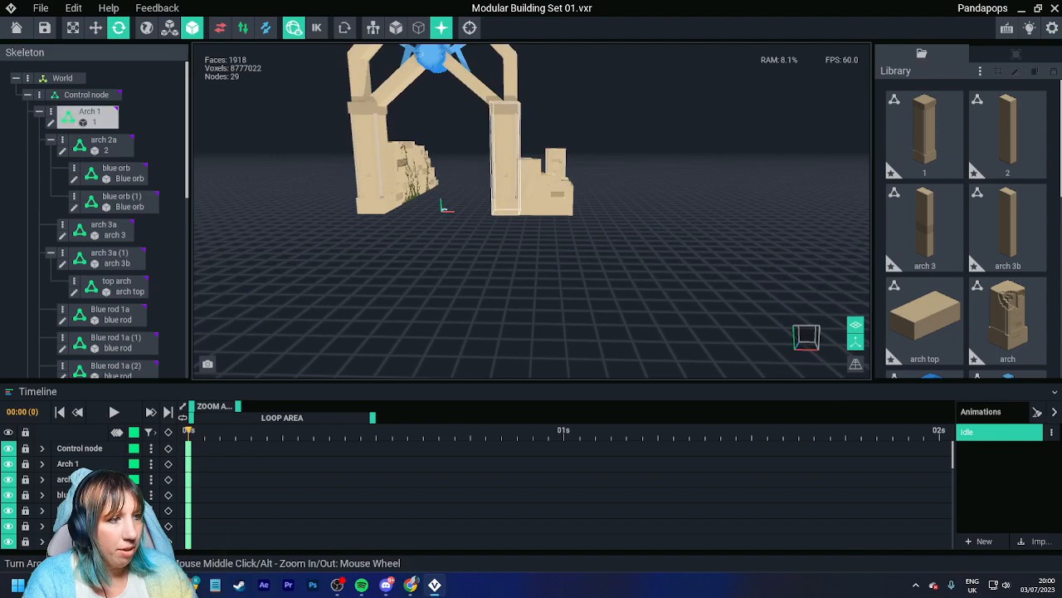
mouse_move(557, 196)
right_down()
mouse_move(533, 208)
mouse_move(555, 207)
right_up()
scroll(540, 206, up, 4)
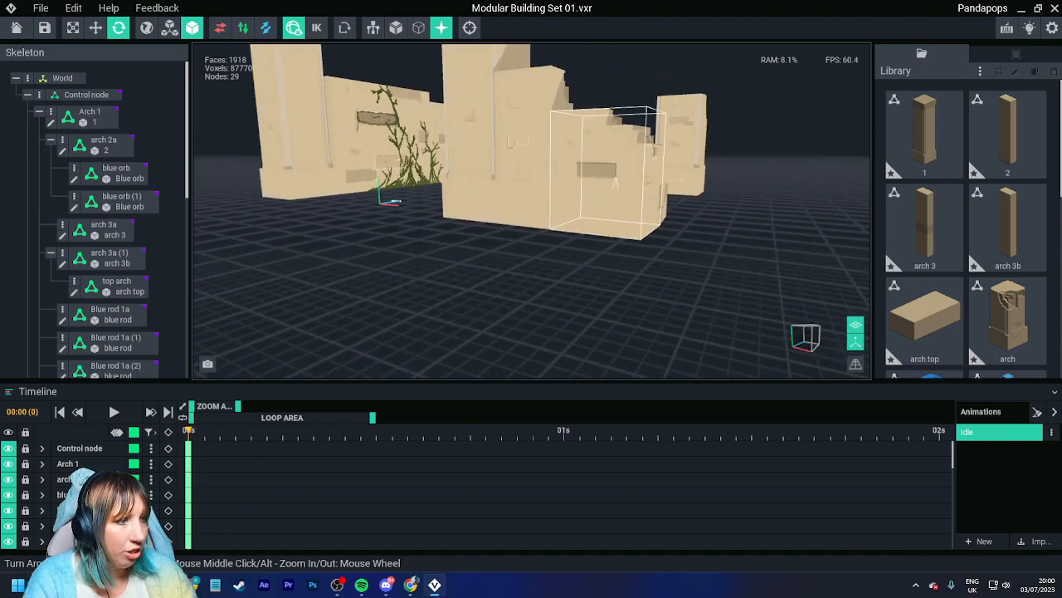
click(540, 213)
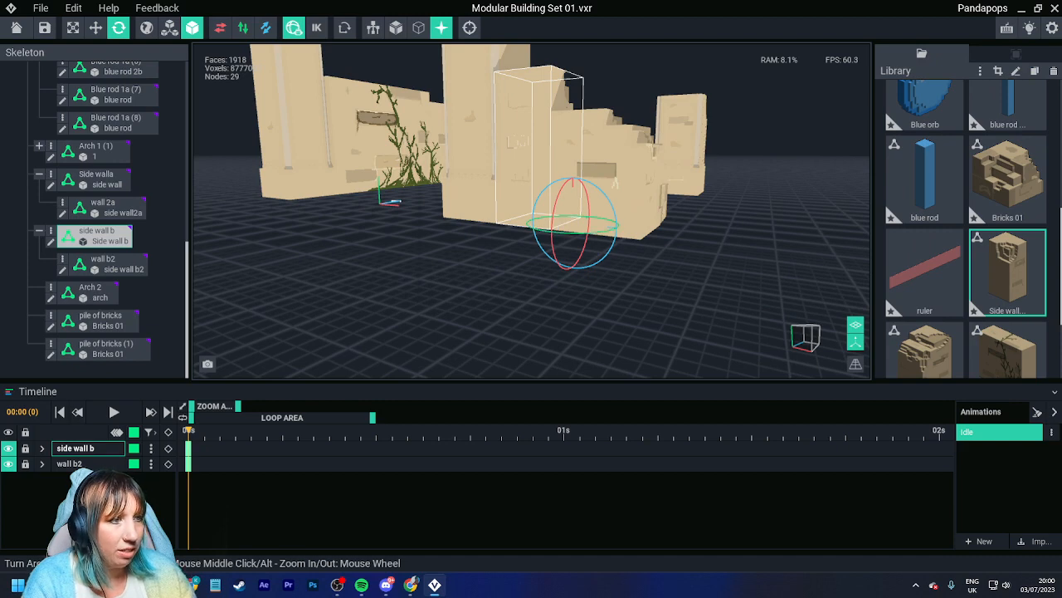
double_click(536, 214)
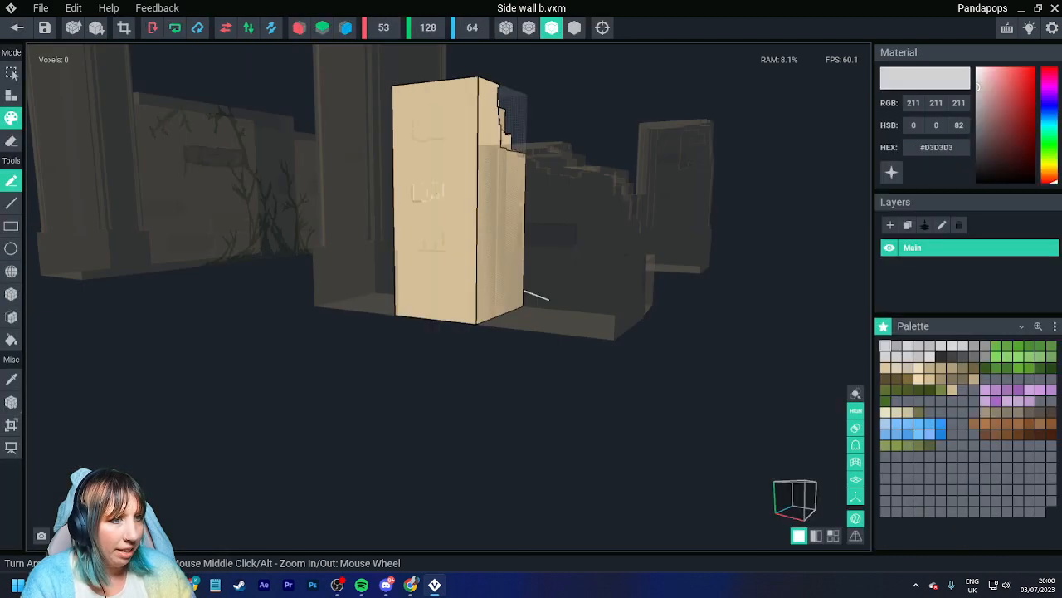
right_drag(509, 234, 505, 284)
scroll(499, 283, up, 4)
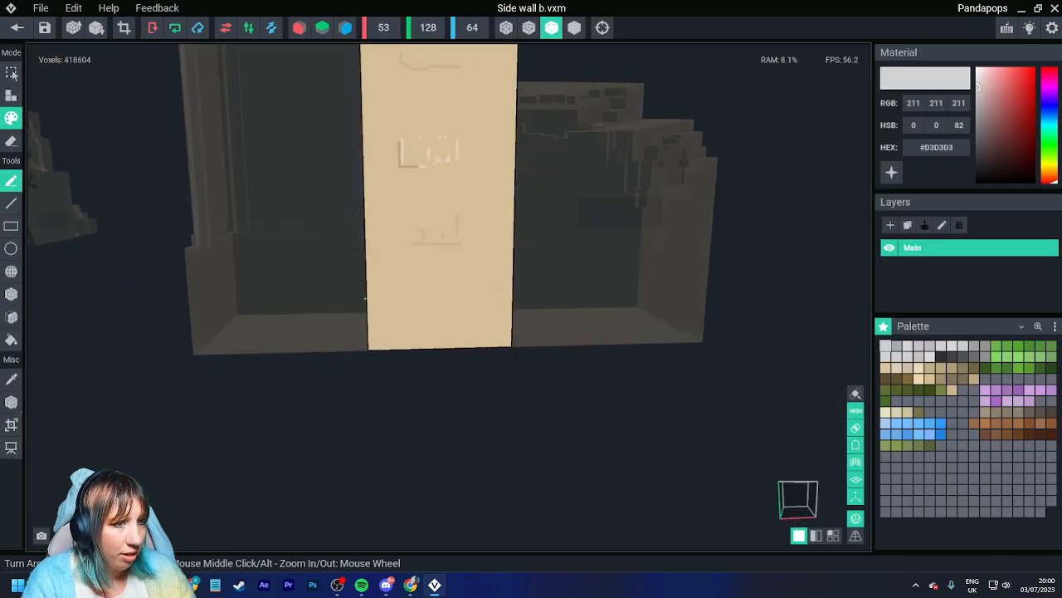
Step: Paint a ragged dirt patch in #76663E and #5F512E at the wall face's bottom corner, beside the adjoining wall
scroll(505, 284, up, 3)
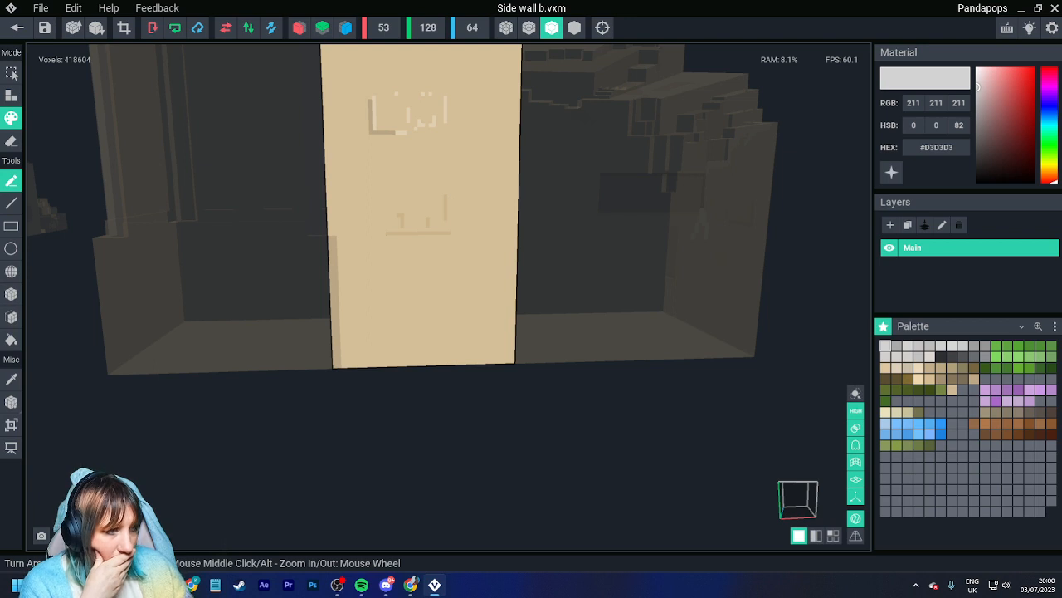
click(908, 380)
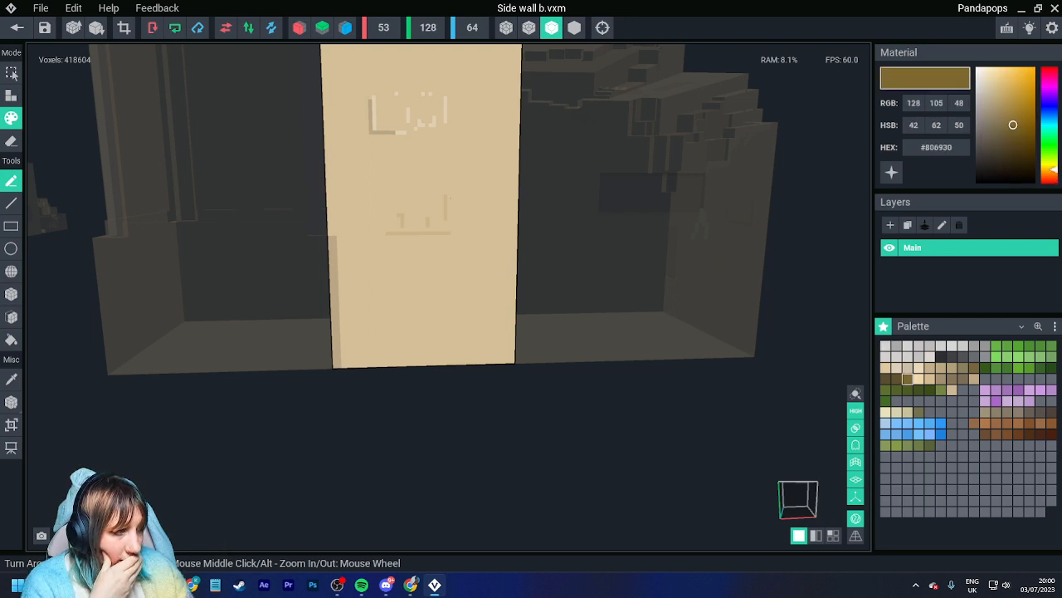
click(886, 379)
click(975, 368)
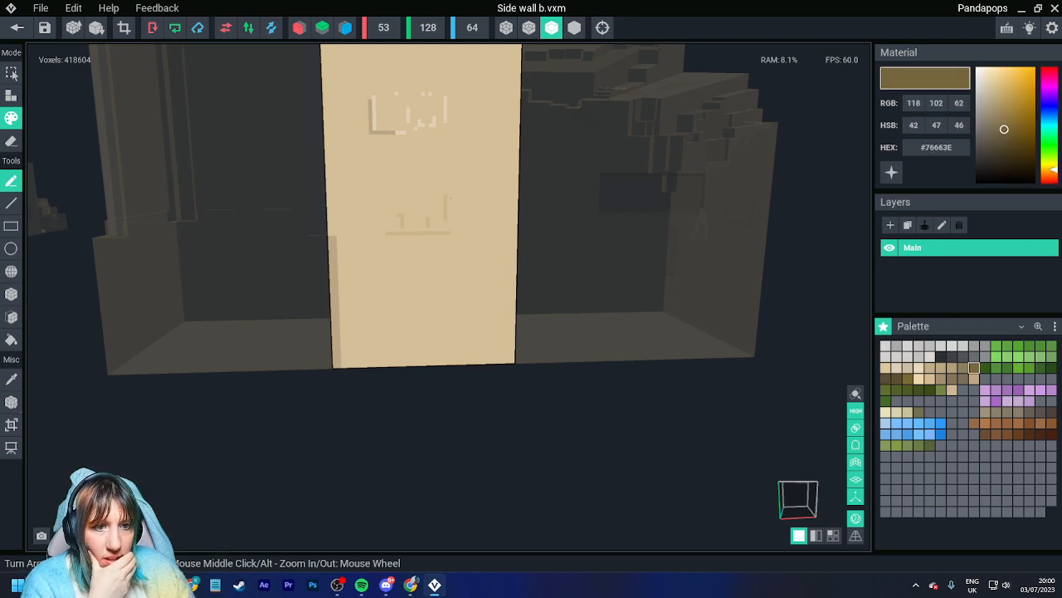
drag(506, 353, 499, 358)
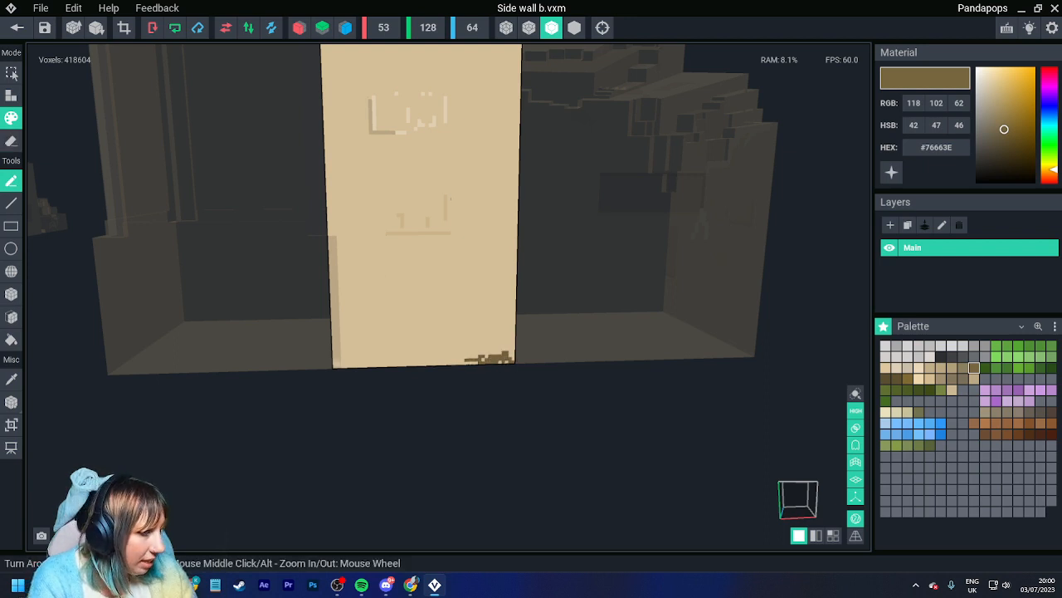
click(896, 379)
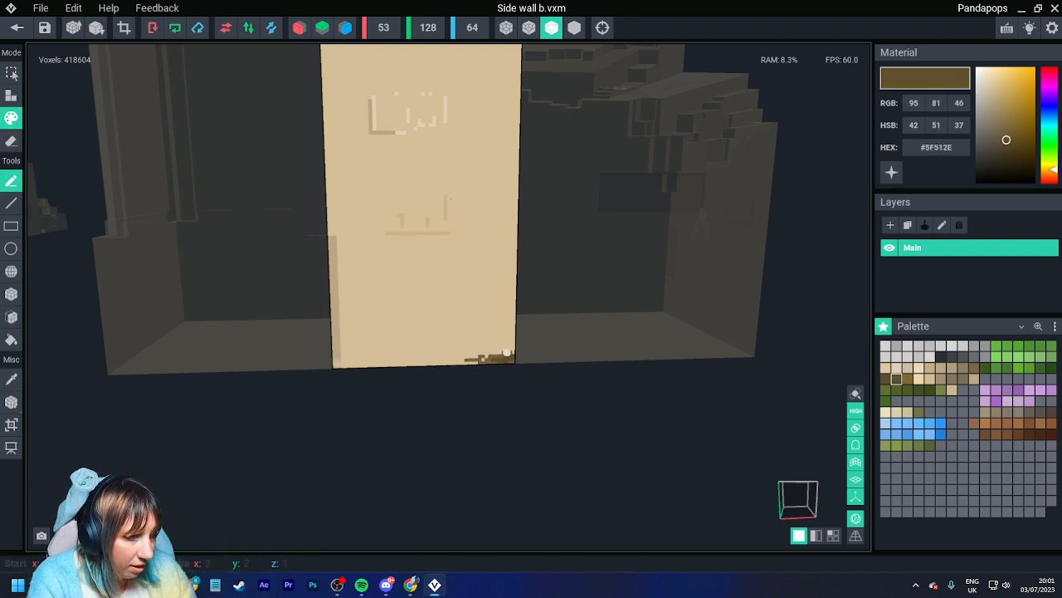
drag(506, 353, 503, 362)
Step: Add #4D5B24 moss along the dirt patch's base and build up its stepped upper edge in #5F512E
click(907, 390)
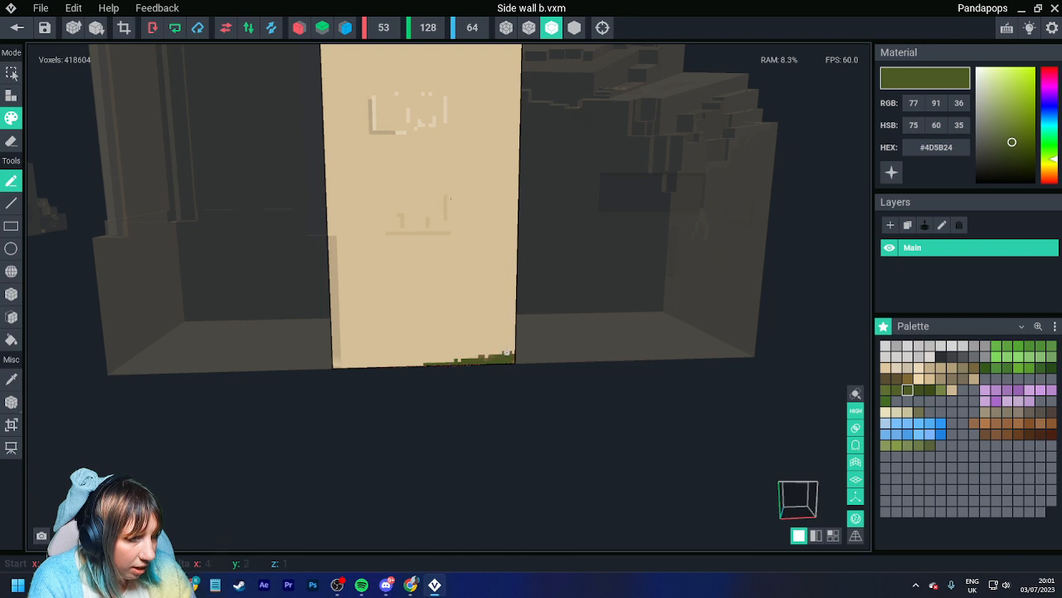
alt+click(513, 356)
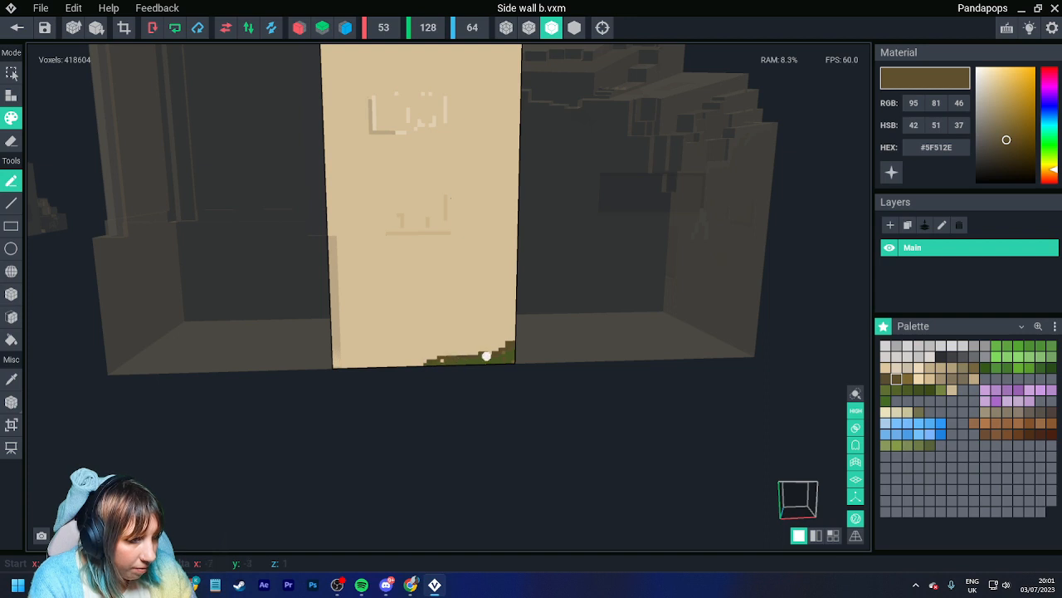
scroll(509, 342, up, 4)
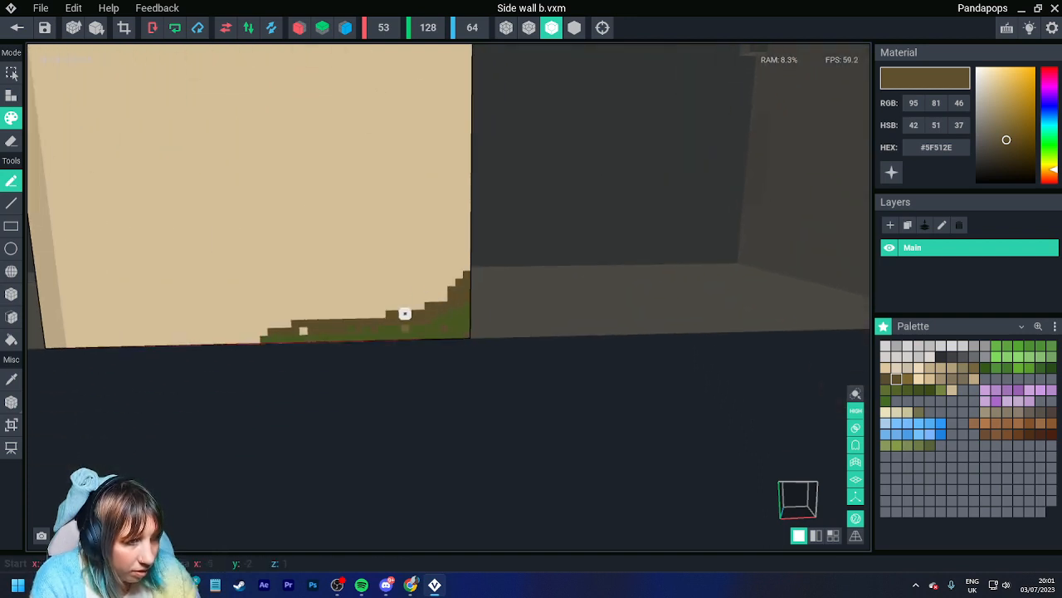
click(268, 329)
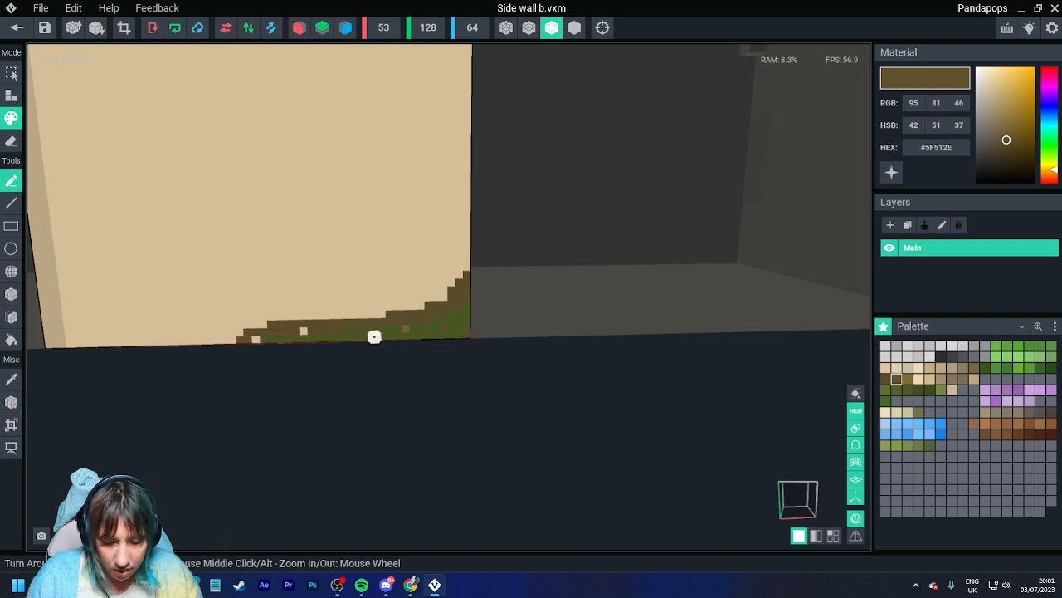
click(324, 313)
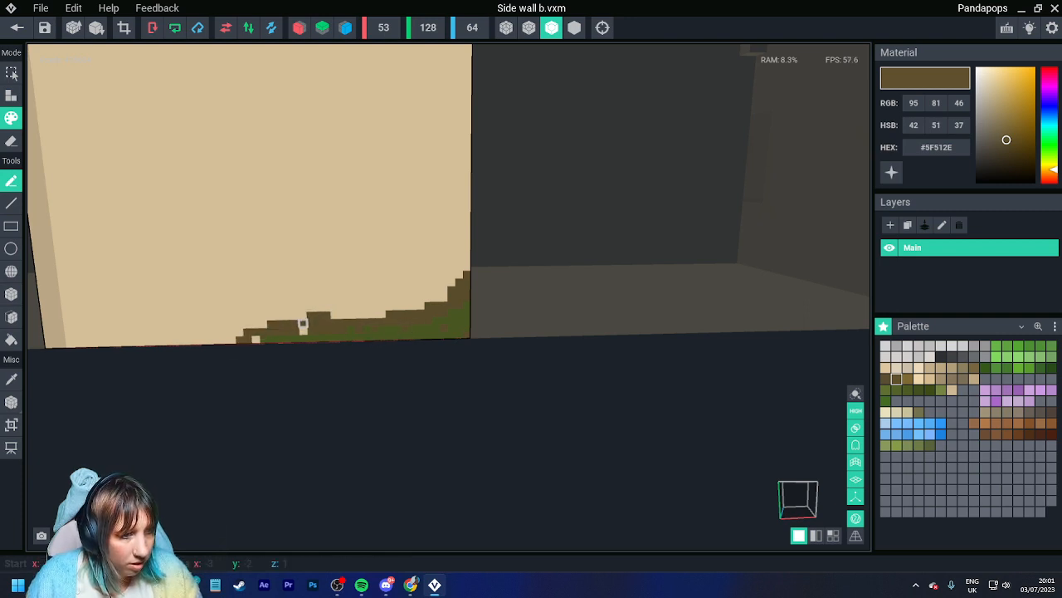
mouse_move(326, 323)
mouse_down()
mouse_move(396, 307)
mouse_move(420, 320)
mouse_move(396, 311)
mouse_up()
Step: Mottle the dirt patch with #806930 along its upper edge and a few dabs of the moss green #4D5B24
click(908, 378)
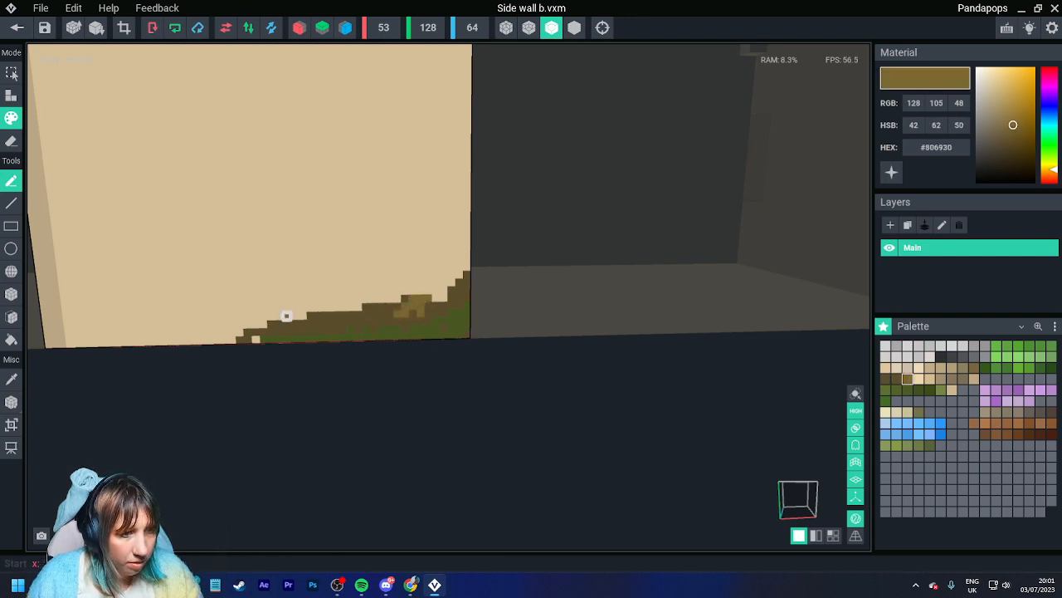
click(262, 321)
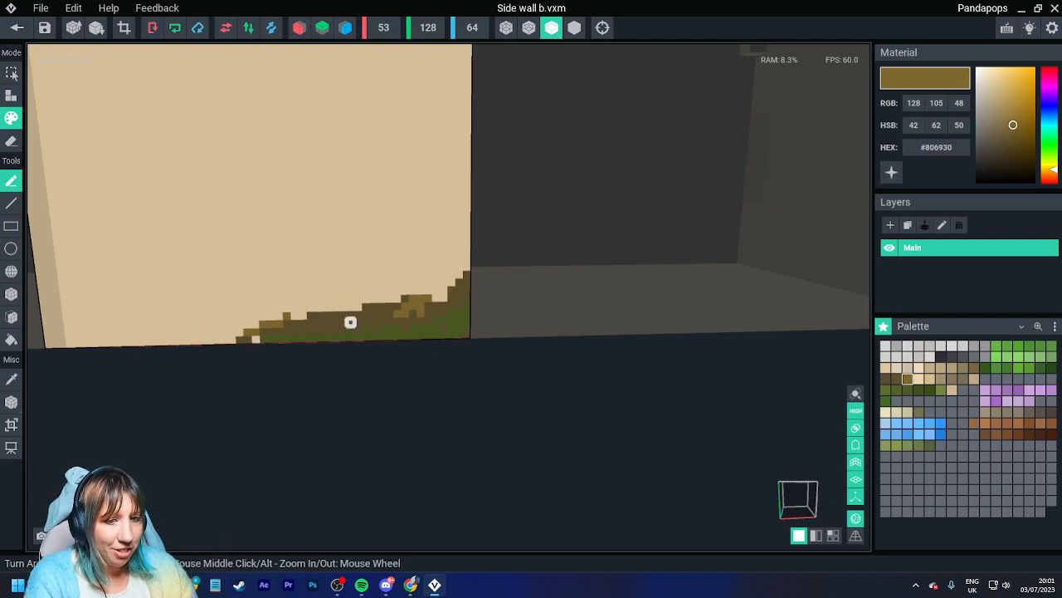
mouse_move(351, 308)
mouse_down()
mouse_move(341, 306)
mouse_move(363, 299)
mouse_up()
mouse_move(451, 289)
mouse_down()
mouse_move(430, 295)
mouse_move(420, 318)
mouse_up()
alt+click(382, 336)
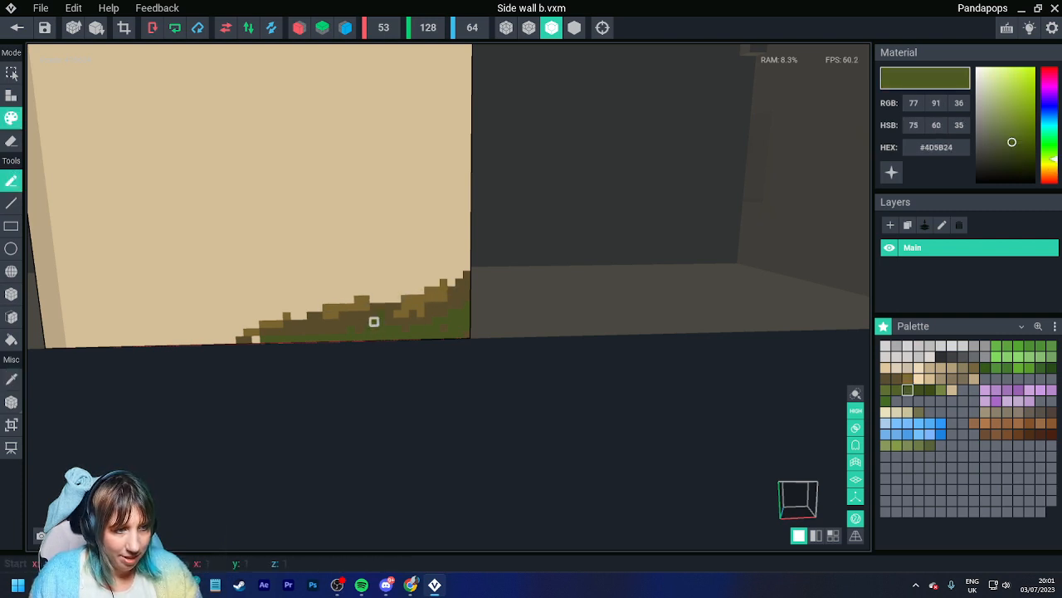
Step: Paint a pale #ECDABA highlight along the dirt patch's upper edge, then save the model and return to the building set
right_drag(261, 337, 436, 268)
alt+click(437, 268)
alt+click(404, 303)
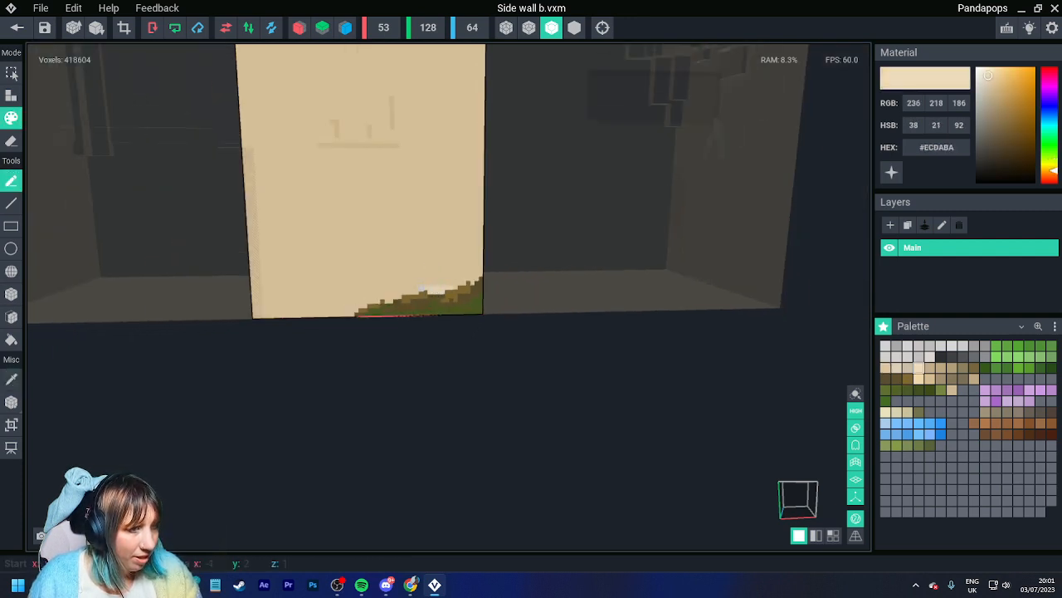
right_drag(344, 315, 489, 266)
scroll(489, 267, up, 2)
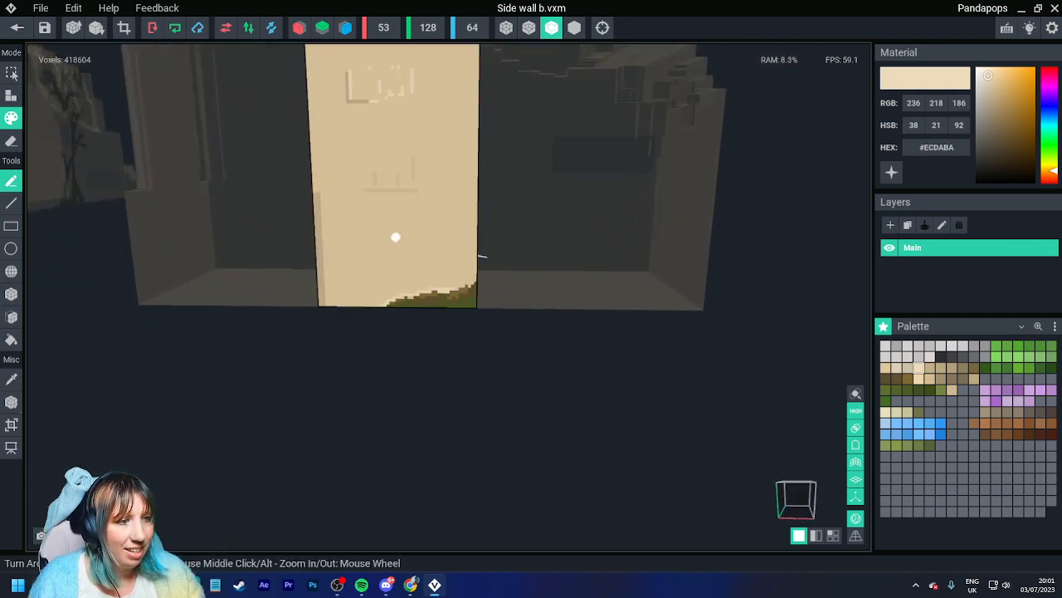
click(16, 28)
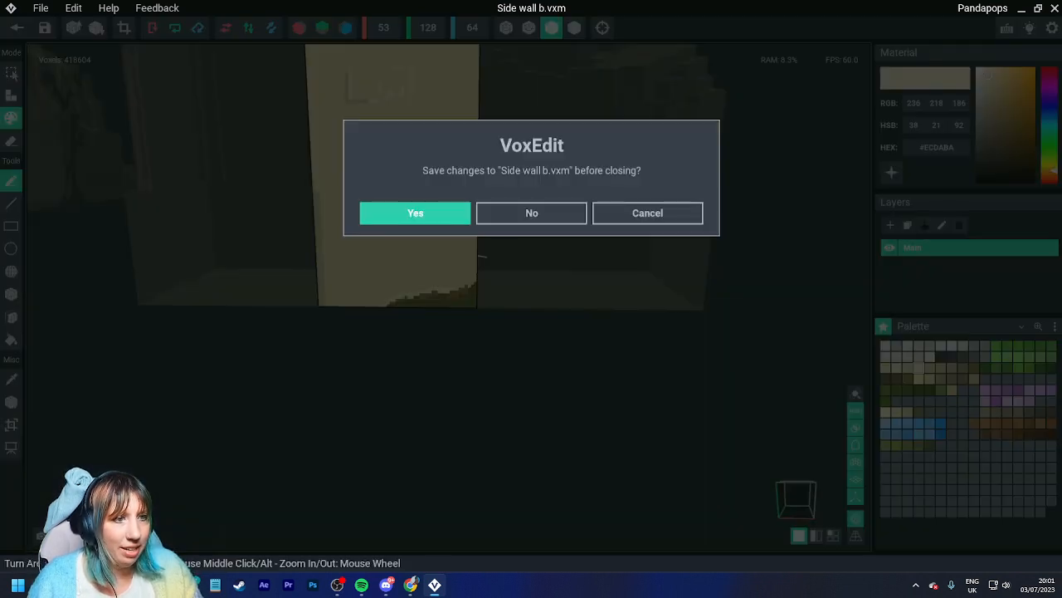
key(Return)
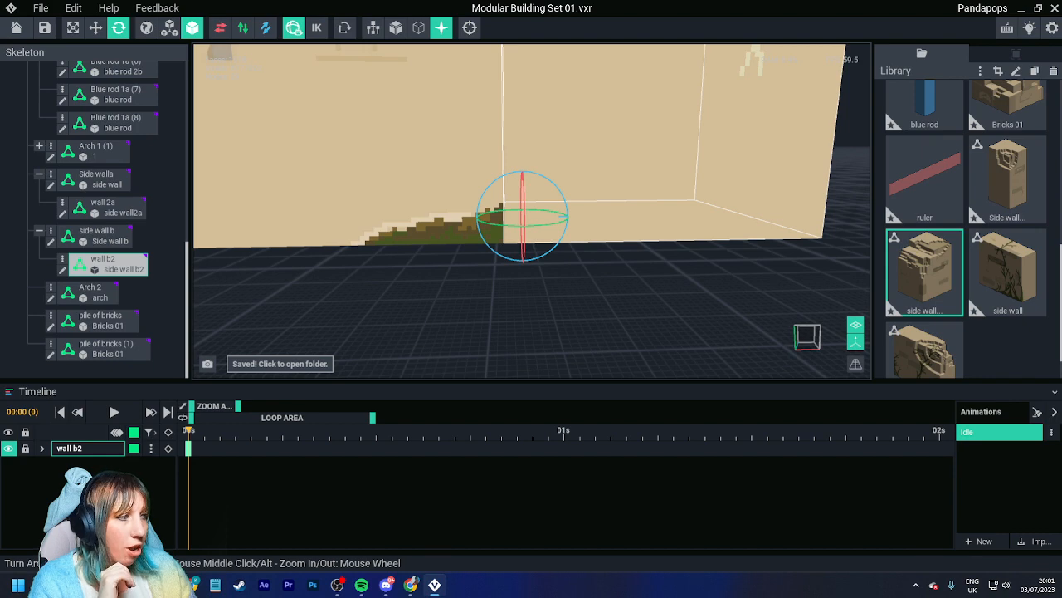
Step: Open the adjoining side wall b2 and box-paint stepped dirt blocks in #5F512E and #806930 at its matching bottom corner
double_click(590, 222)
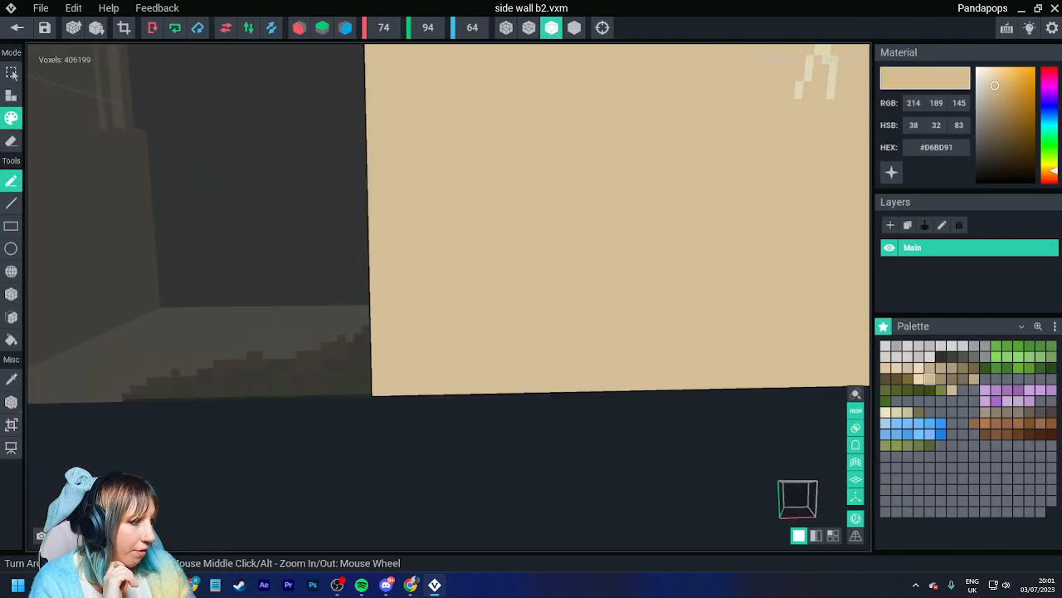
click(897, 378)
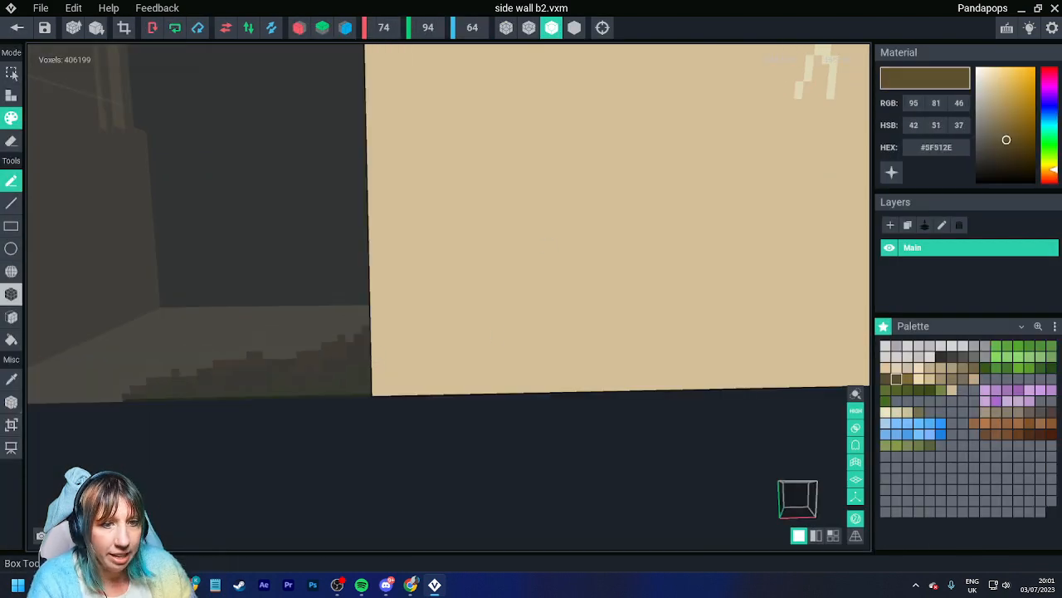
click(10, 294)
drag(373, 351, 408, 389)
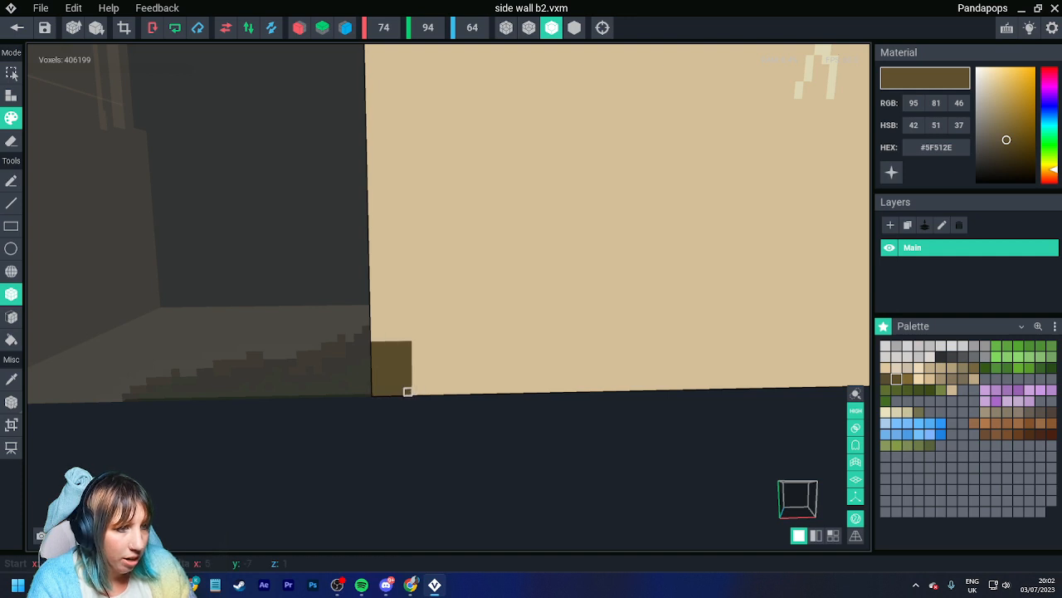
click(907, 378)
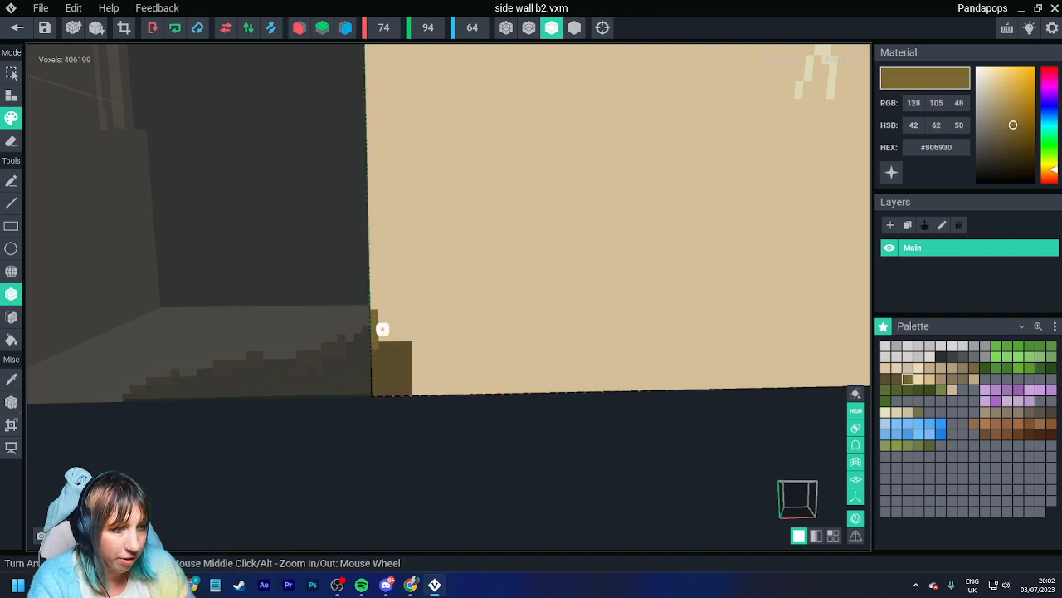
drag(382, 328, 391, 344)
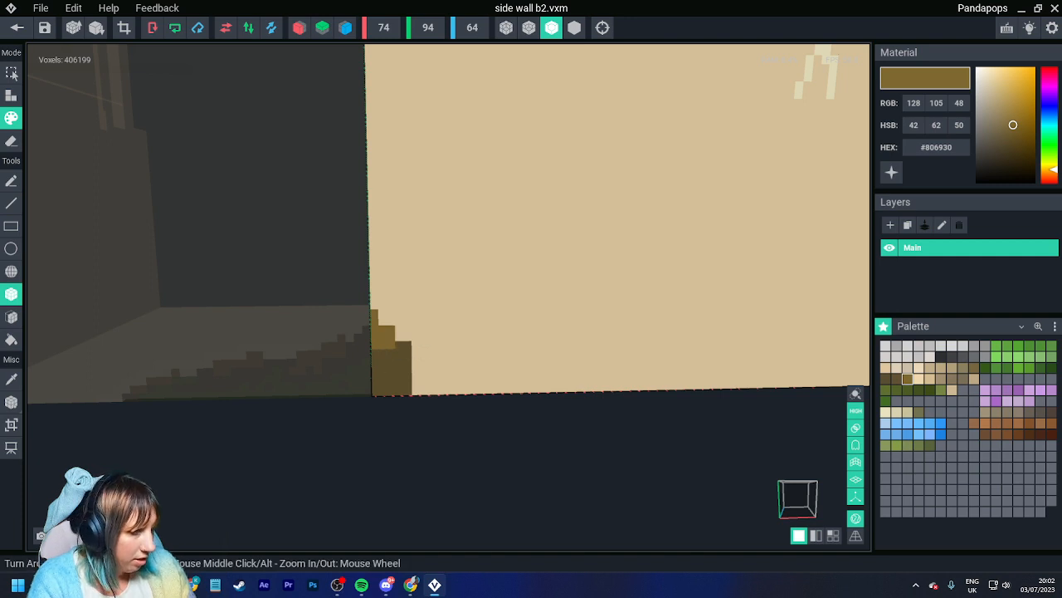
Step: Box-paint a short #4D5B24 moss strip along the base of side wall b2, then save and return to the building set
click(919, 390)
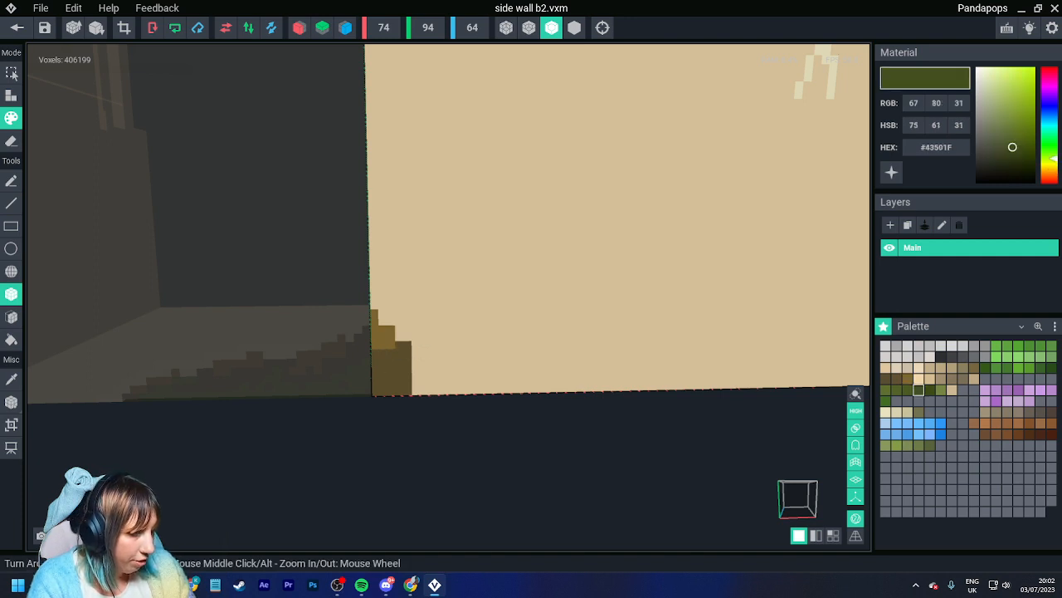
click(908, 390)
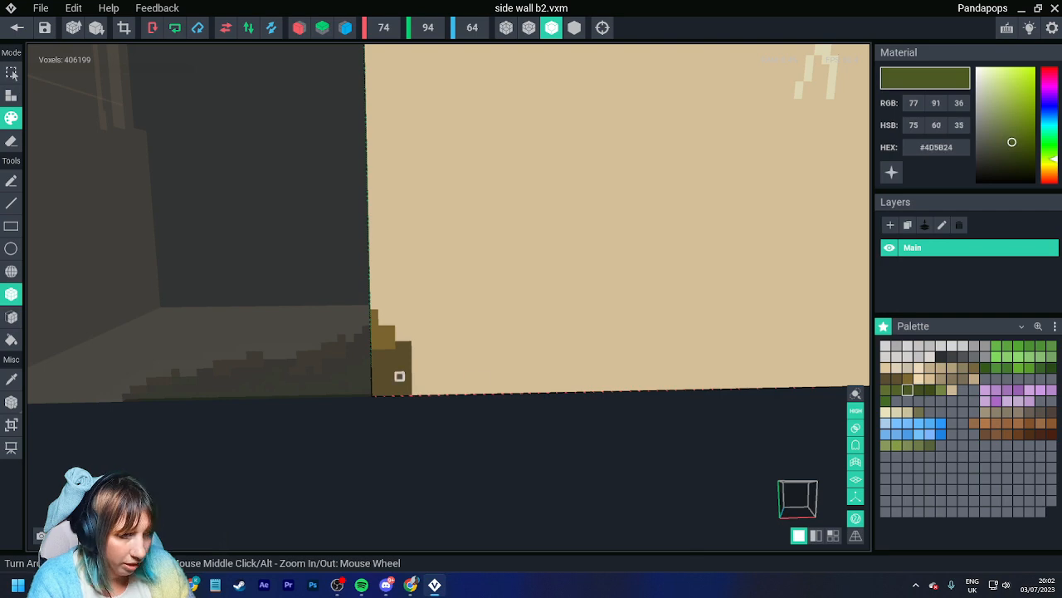
drag(388, 384, 484, 389)
click(17, 27)
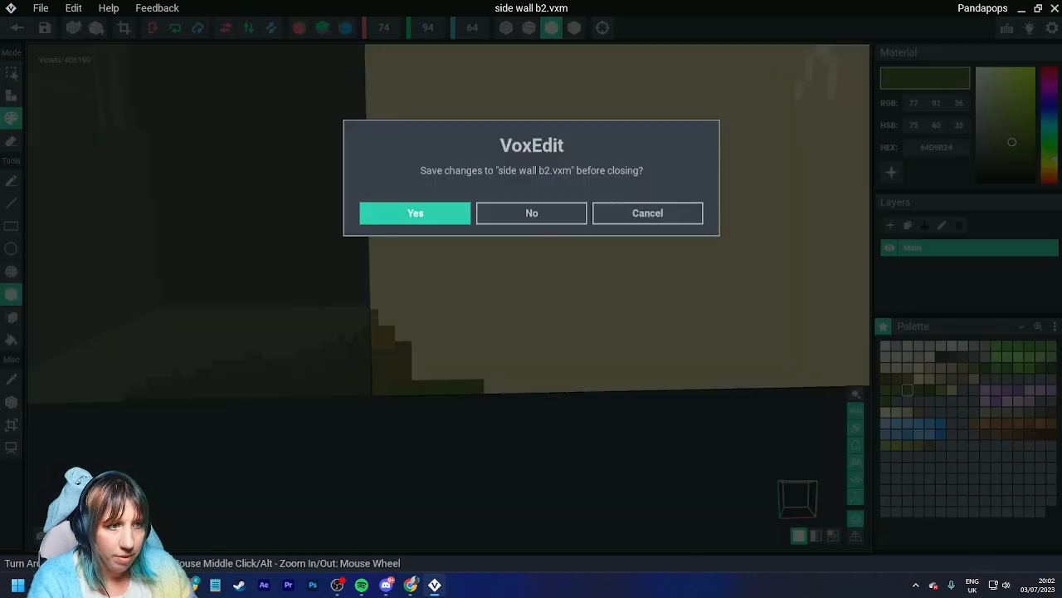
click(416, 213)
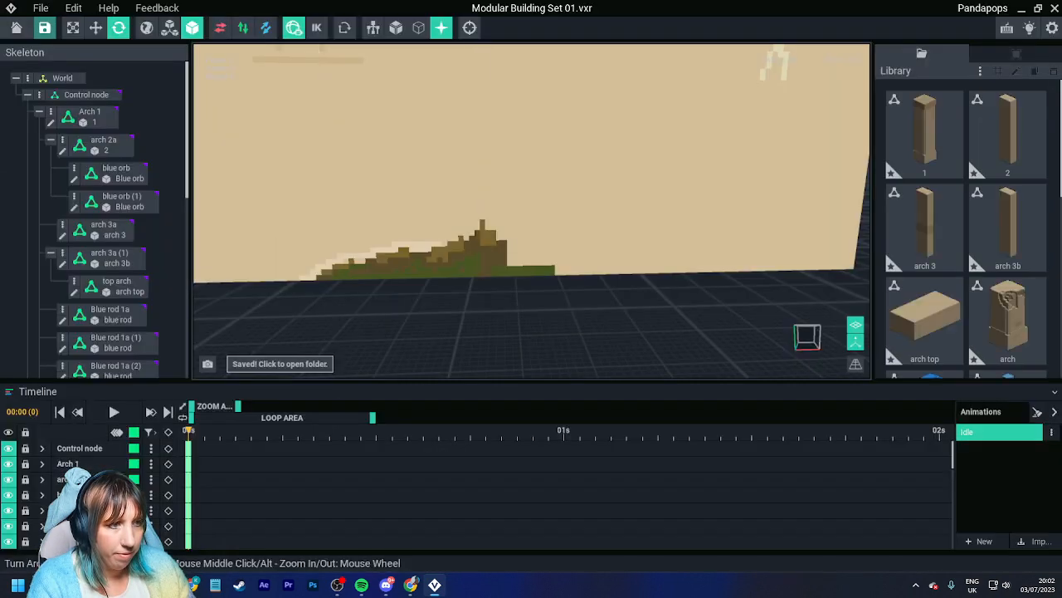
Step: Reopen Side wall b, sample the moss green #4D5B24 from its dirt patch, then save and return to the building set
click(415, 214)
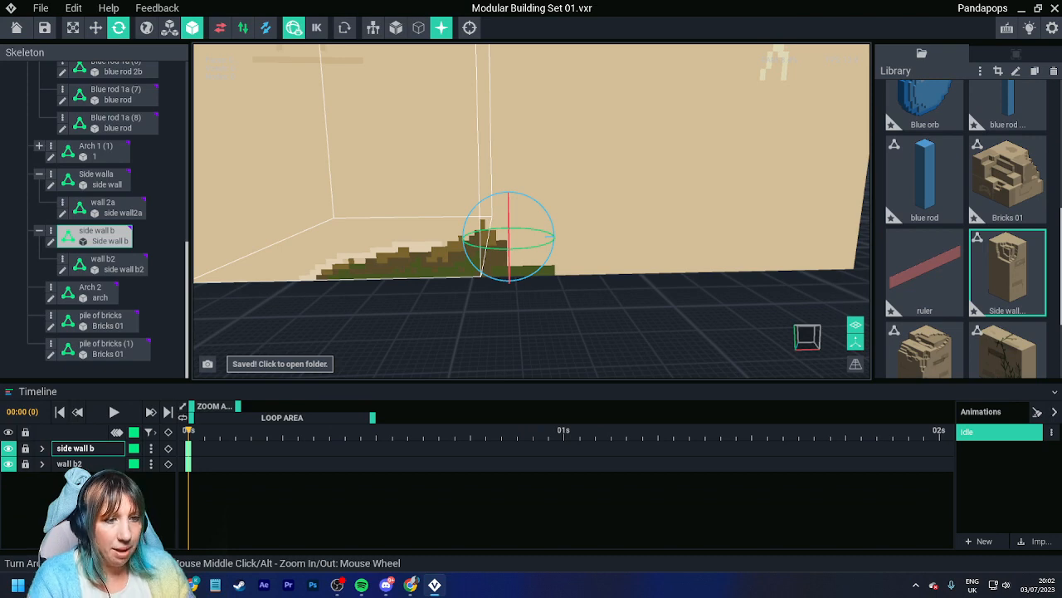
double_click(415, 215)
key(i)
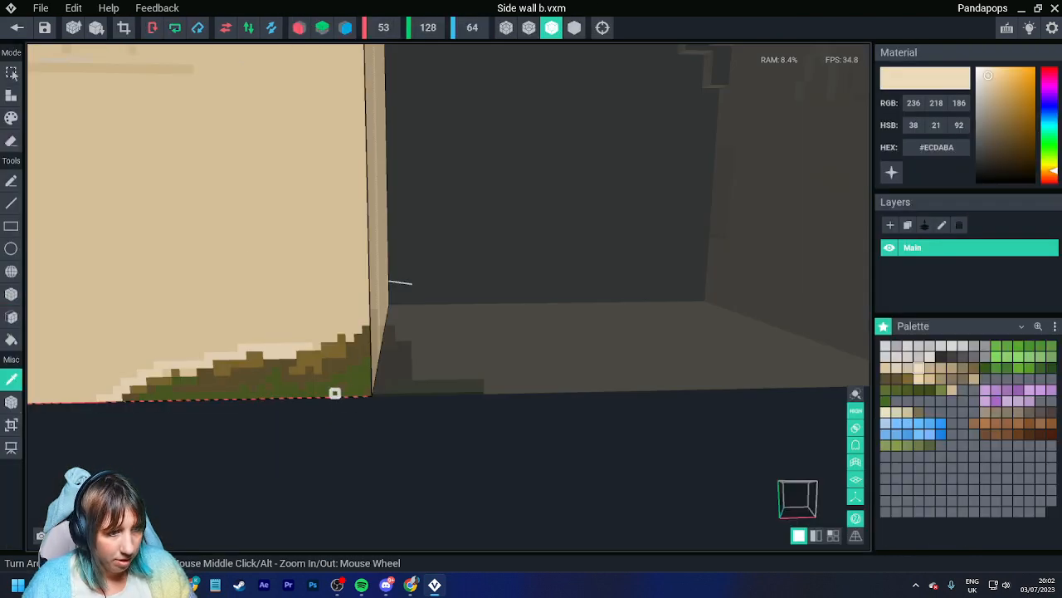
click(327, 394)
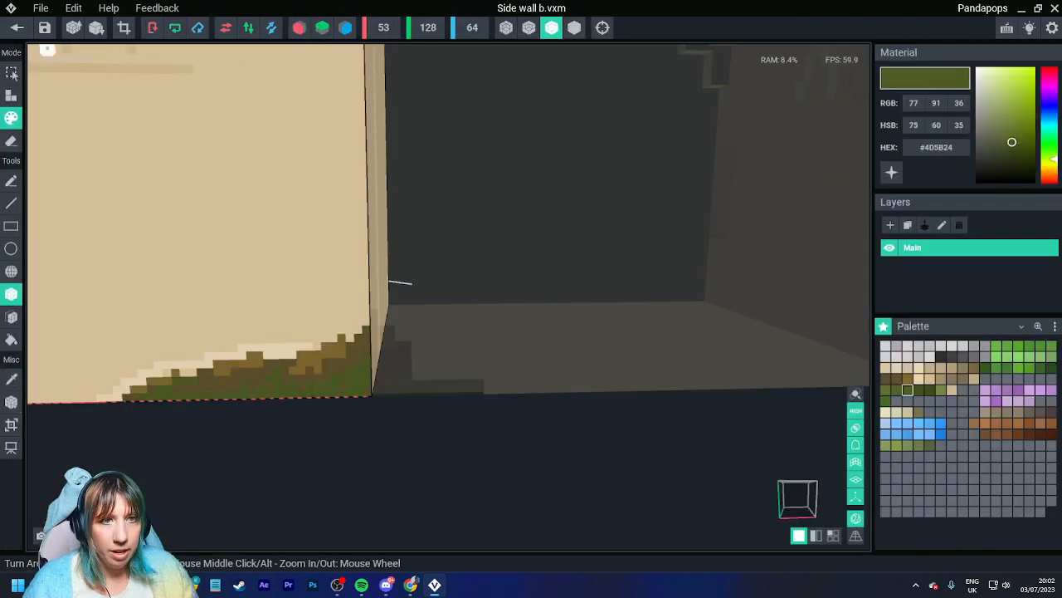
click(17, 28)
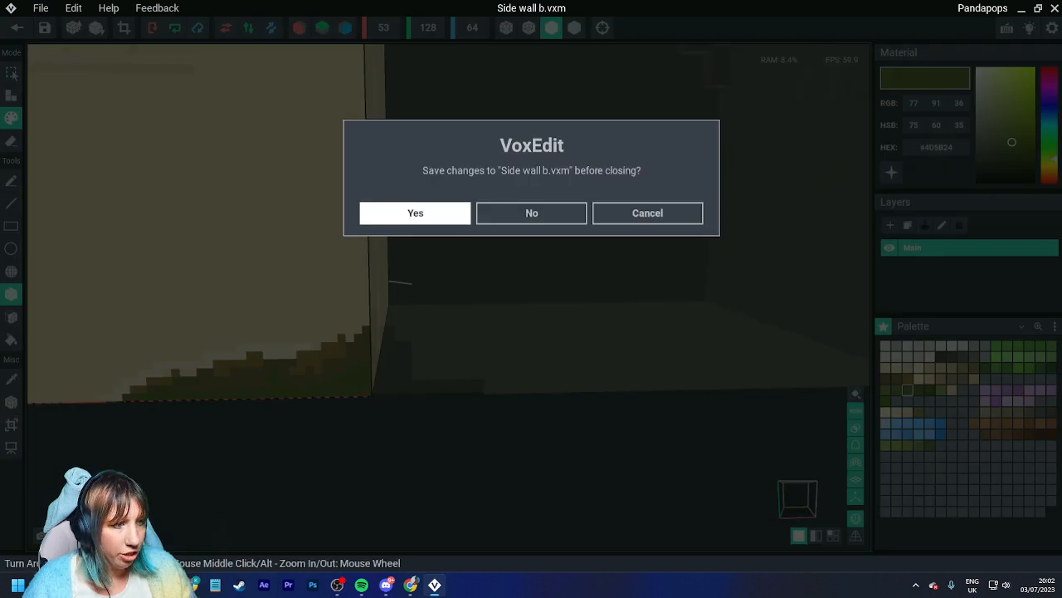
click(416, 214)
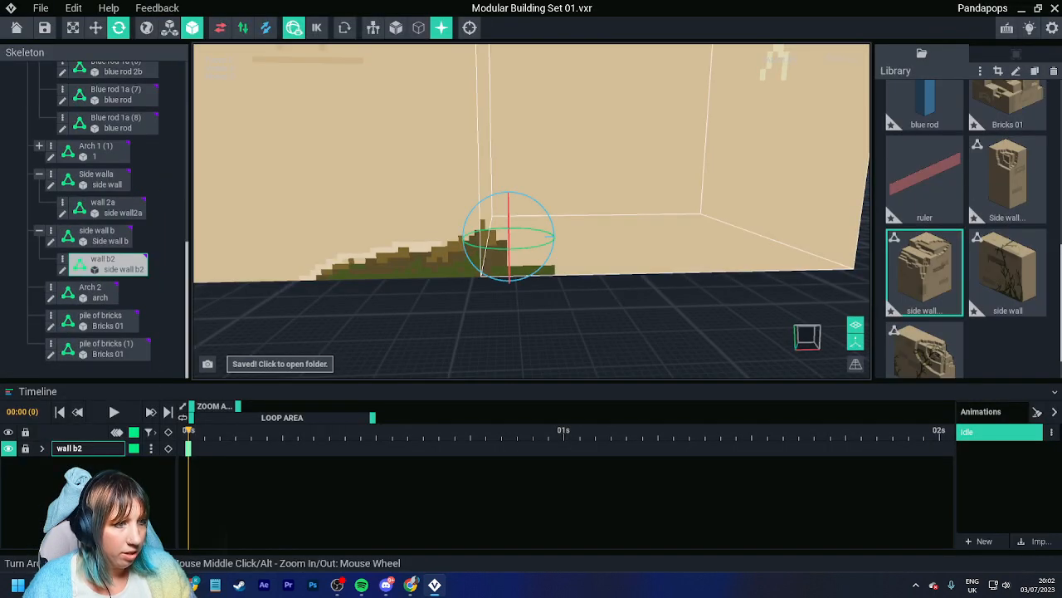
Step: Open side wall b2 again and extend the #4D5B24 moss along the wall's base as a broken strip with the Pen tool
double_click(526, 55)
mouse_move(524, 390)
right_down()
mouse_move(522, 346)
mouse_move(500, 330)
mouse_move(487, 367)
right_up()
key(i)
click(438, 363)
scroll(488, 367, up, 3)
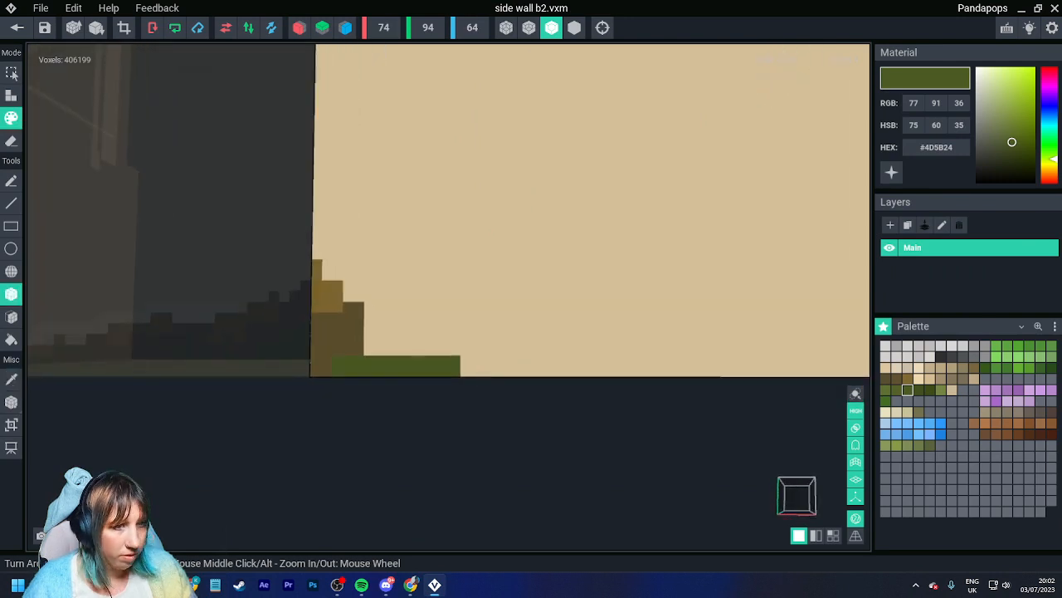
click(10, 181)
drag(456, 361, 814, 365)
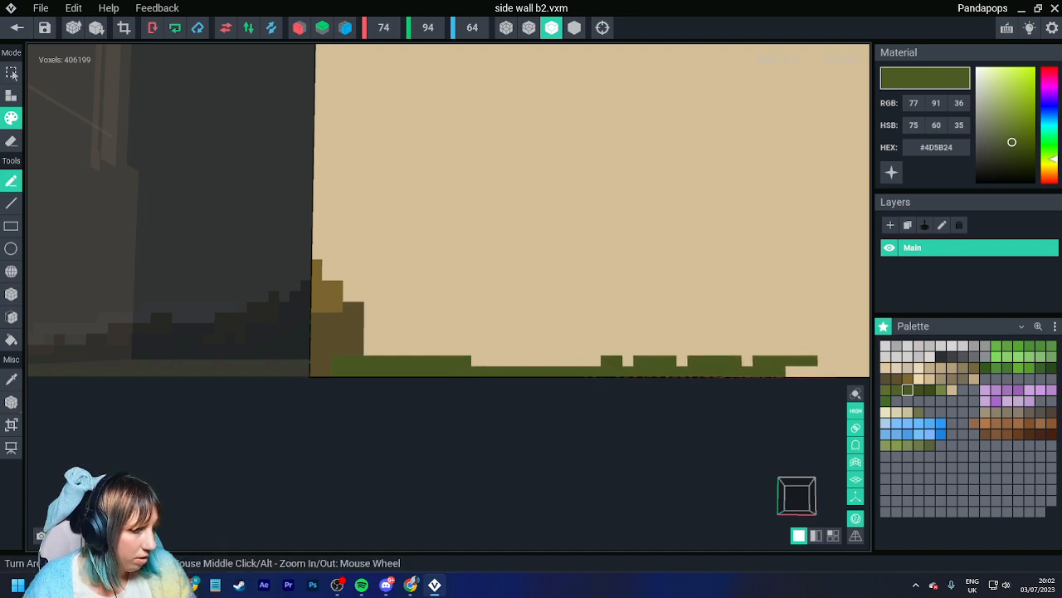
Step: Add lighter #536228 moss voxels along the strip at the base of side wall b2 with the Pen tool
click(897, 390)
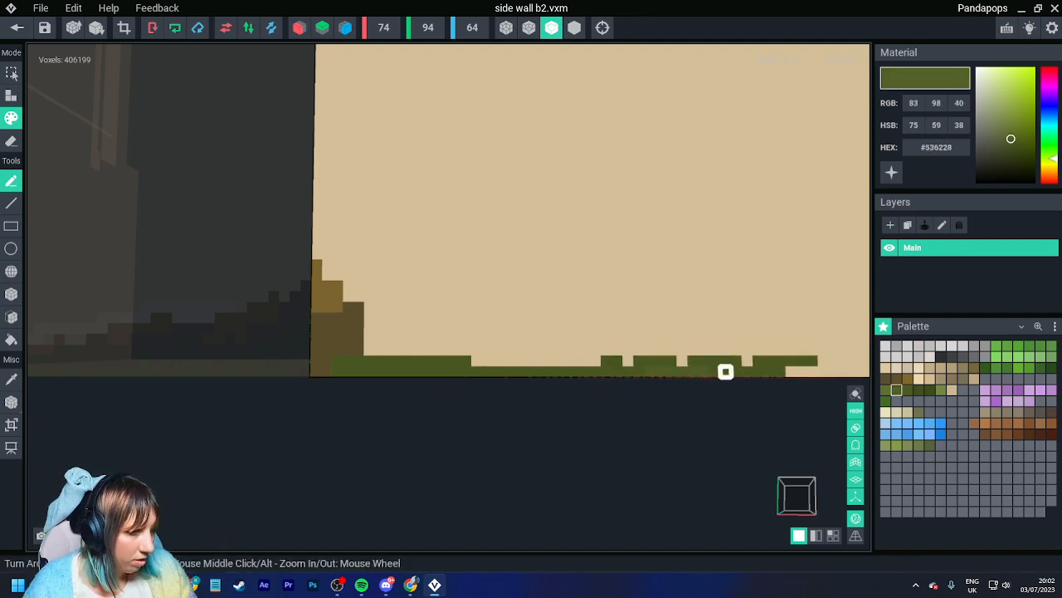
drag(553, 361, 531, 361)
click(682, 350)
click(714, 350)
drag(746, 361, 790, 361)
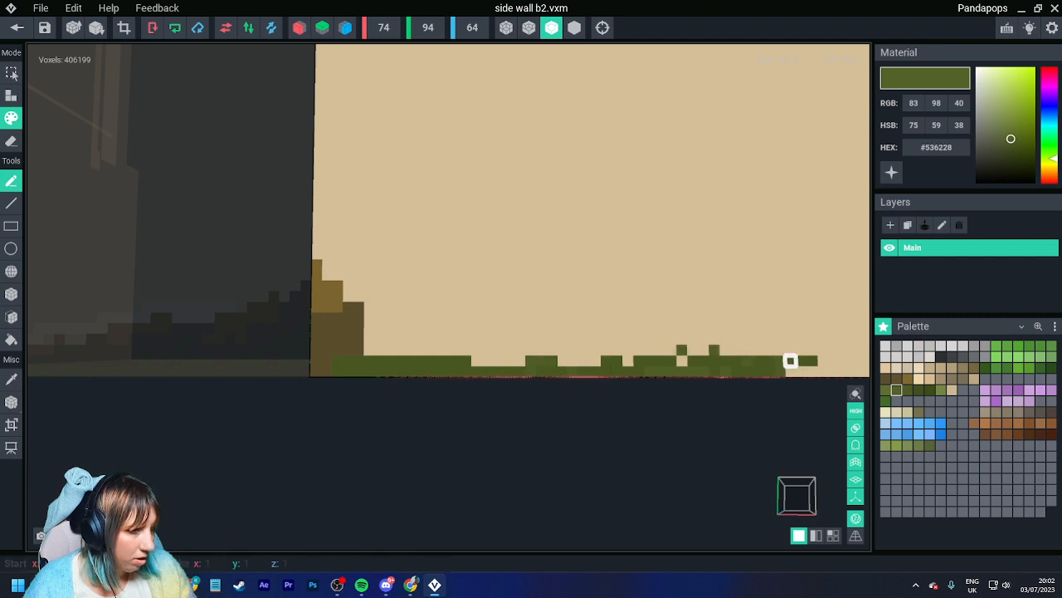
Step: Paint a ragged #5F512E dirt band above the moss and add #806930 patches near the wall's corner
alt+click(356, 339)
mouse_move(369, 350)
mouse_down()
mouse_move(629, 360)
mouse_move(736, 350)
mouse_move(789, 371)
mouse_move(840, 370)
mouse_up()
key(alt)
alt+click(316, 307)
mouse_move(346, 294)
mouse_down()
mouse_move(365, 317)
mouse_move(434, 338)
mouse_move(413, 339)
mouse_move(402, 317)
mouse_move(539, 350)
mouse_move(486, 360)
mouse_up()
Step: Touch up the dirt in #5F512E and the corner moss in #4D5B24, and save the model
alt+click(453, 350)
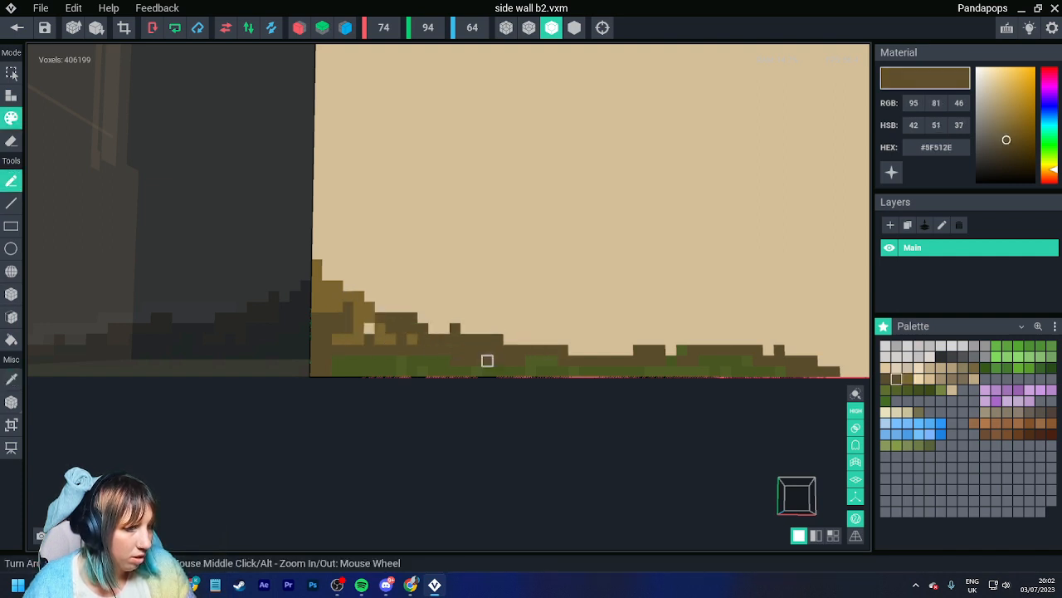
key(alt)
click(444, 360)
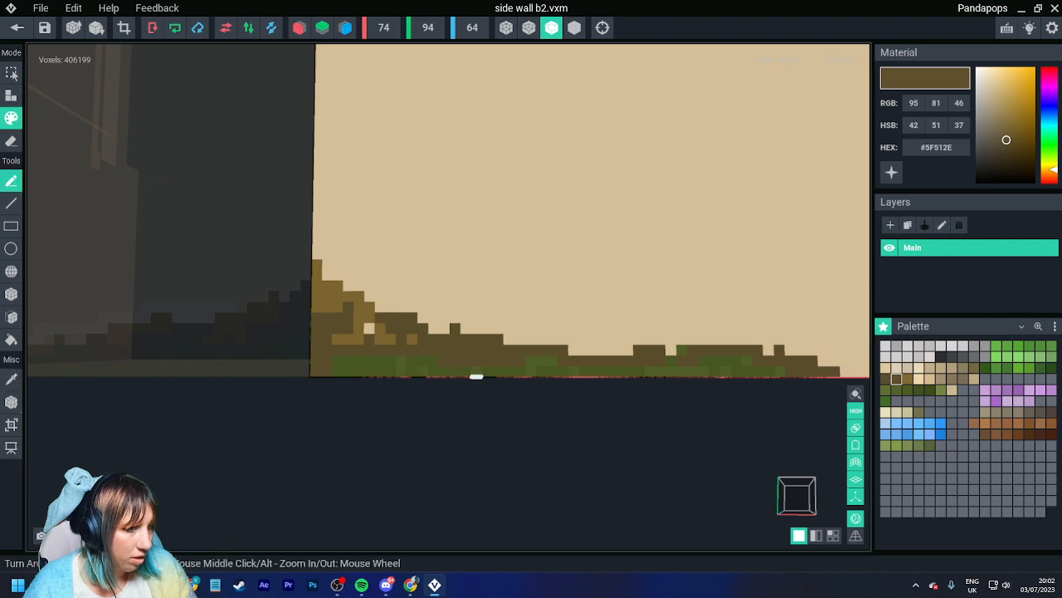
key(alt)
alt+click(455, 371)
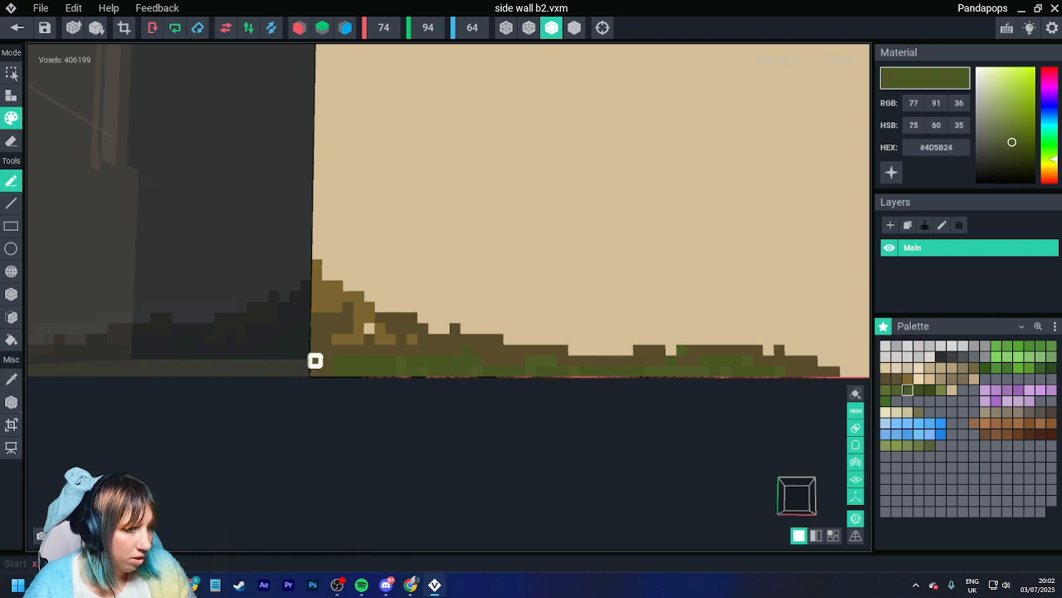
key(ctrl+s)
right_drag(347, 350, 326, 361)
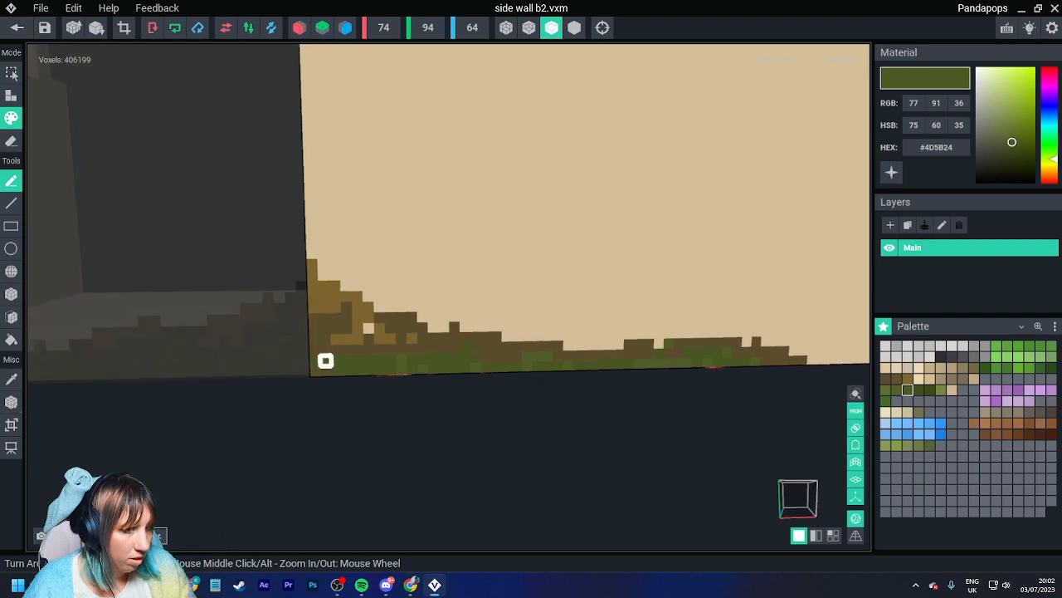
scroll(325, 360, up, 1)
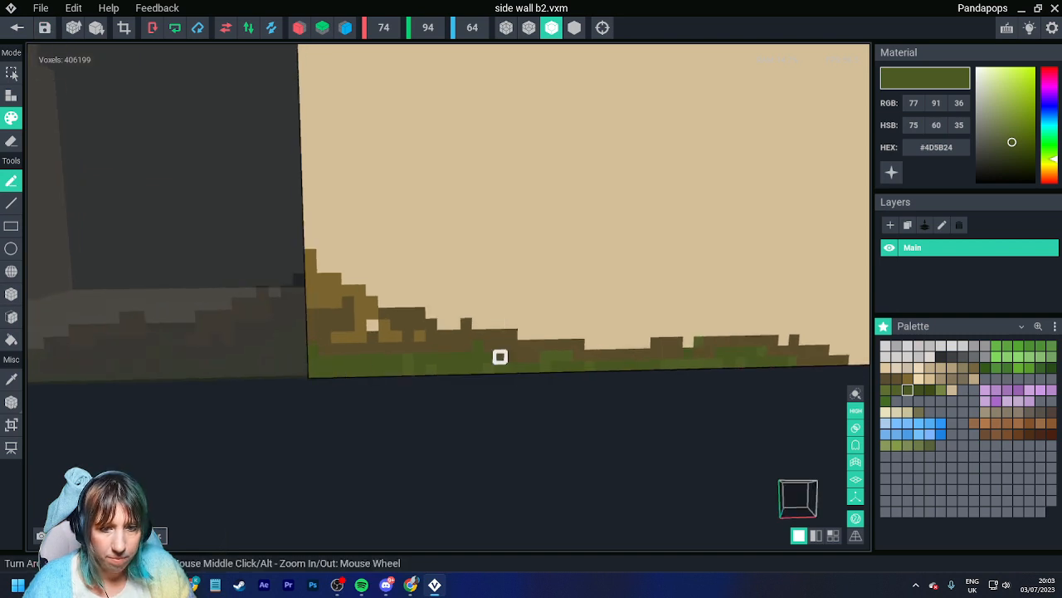
Step: Paint a #806930 strip along the top of the dirt band and touch up the moss beneath in #4D5B24
scroll(498, 349, up, 3)
alt+click(236, 290)
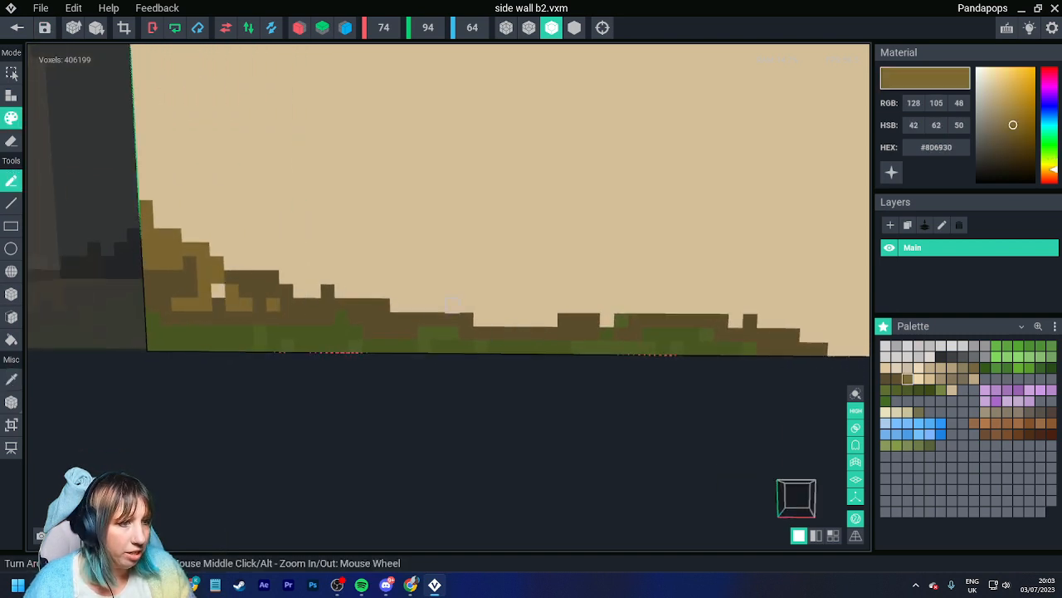
mouse_move(406, 306)
mouse_down()
mouse_move(467, 306)
mouse_move(493, 332)
mouse_up()
alt+click(425, 332)
middle_drag(787, 354, 669, 345)
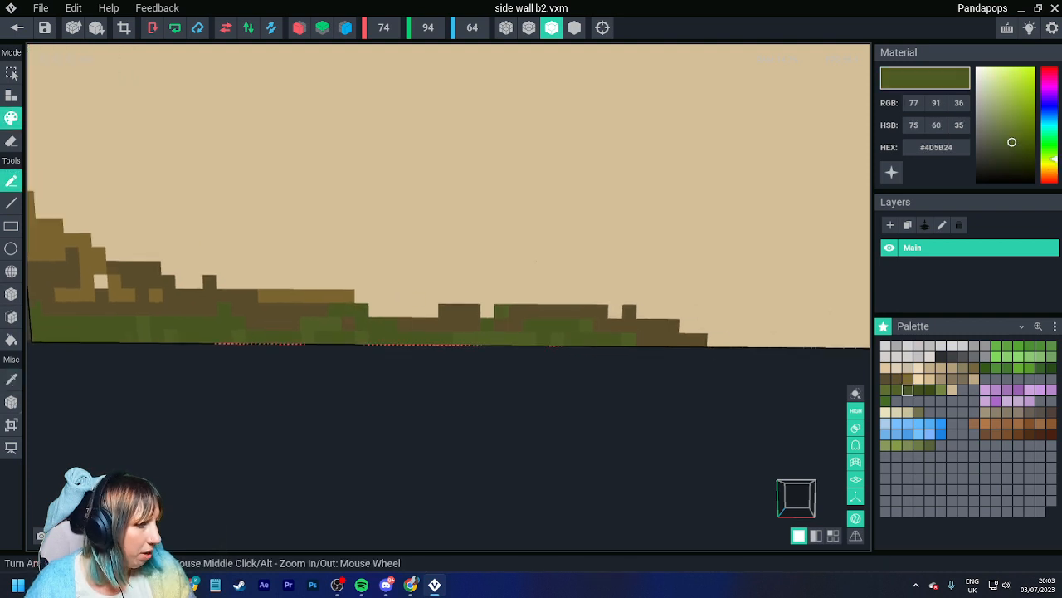
Step: Paint a stepped #ECDABA highlight above the middle of the dirt band, then pick the #C3AF8B shade
click(918, 367)
mouse_move(404, 311)
mouse_down()
mouse_move(347, 282)
mouse_move(235, 266)
mouse_up()
click(929, 367)
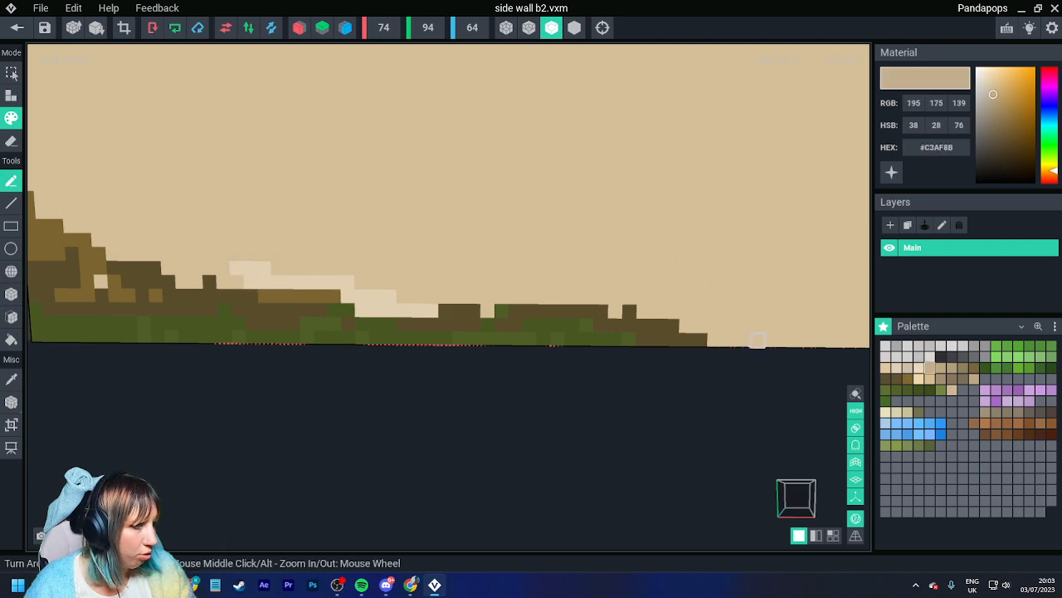
scroll(481, 331, down, 4)
scroll(374, 339, down, 3)
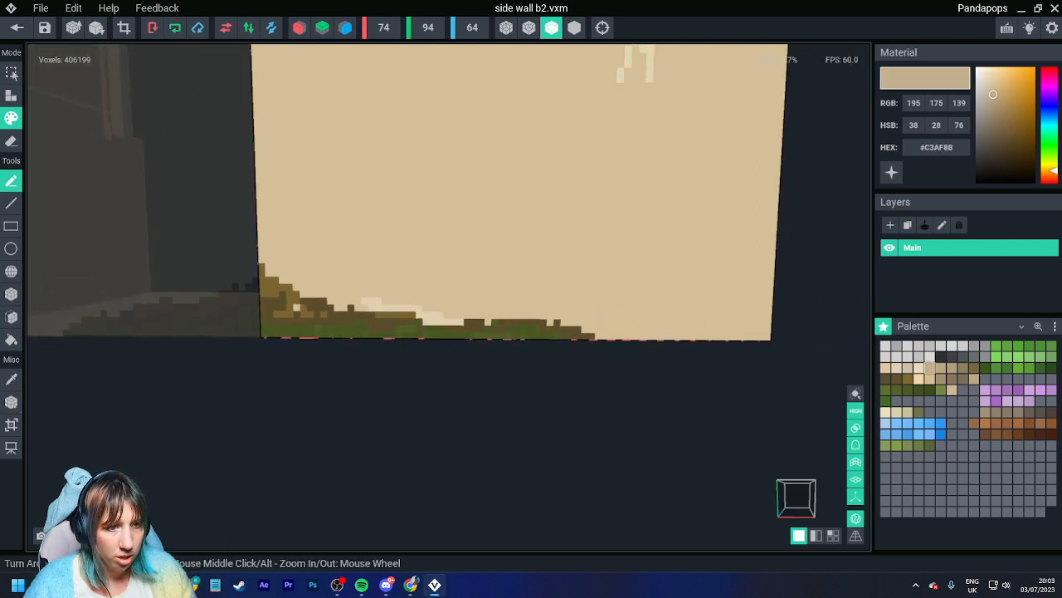
Step: Extend the #ECDABA highlight along the dirt's upper edge to the wall corner and towards its far end
scroll(369, 323, up, 2)
key(i)
click(351, 296)
mouse_move(343, 296)
mouse_down()
mouse_move(289, 291)
mouse_move(232, 249)
mouse_move(243, 302)
mouse_up()
key(i)
click(281, 302)
key(i)
click(449, 318)
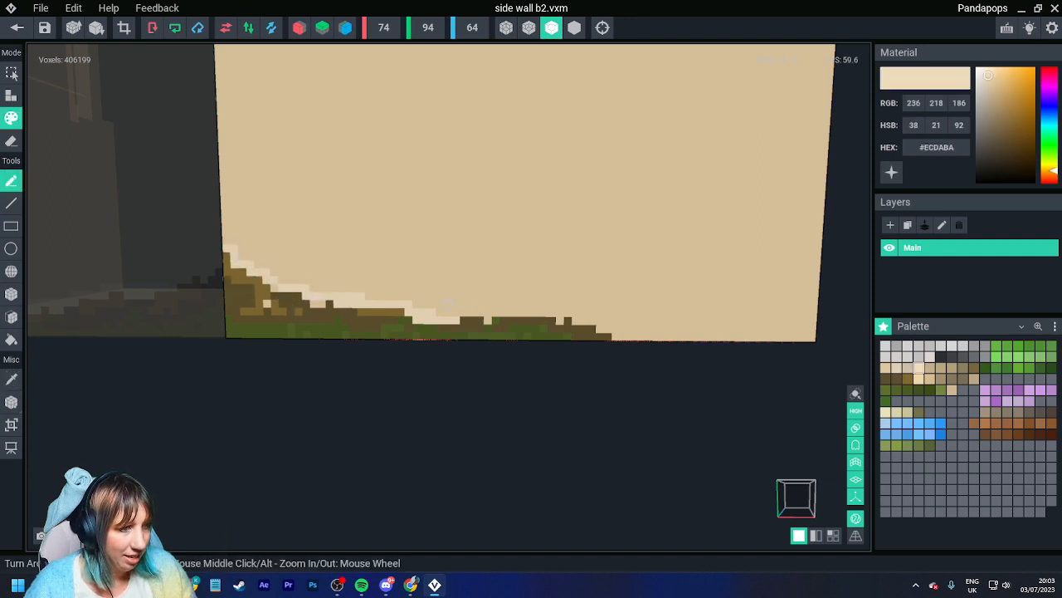
mouse_move(456, 313)
mouse_down()
mouse_move(564, 319)
mouse_move(622, 336)
mouse_up()
Step: Box-paint a darker tan patch at the base of the adjoining plain face and roughen its outline with the Pen tool
scroll(659, 337, down, 5)
mouse_move(714, 337)
right_down()
mouse_move(489, 332)
mouse_move(664, 355)
mouse_move(706, 353)
mouse_move(586, 329)
mouse_move(440, 336)
right_up()
key(i)
click(711, 336)
click(11, 293)
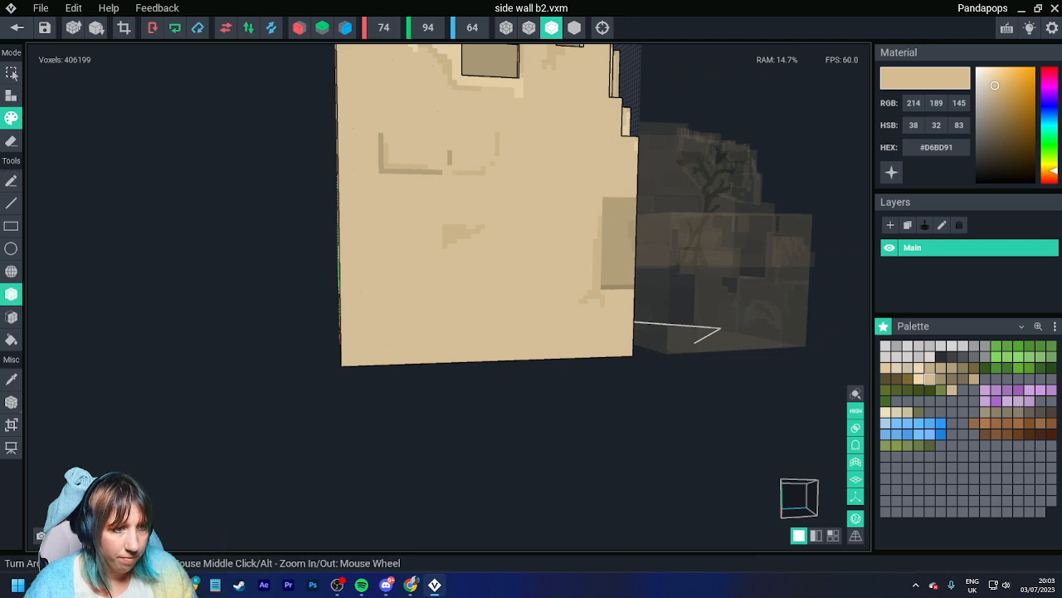
drag(437, 346, 494, 358)
click(11, 180)
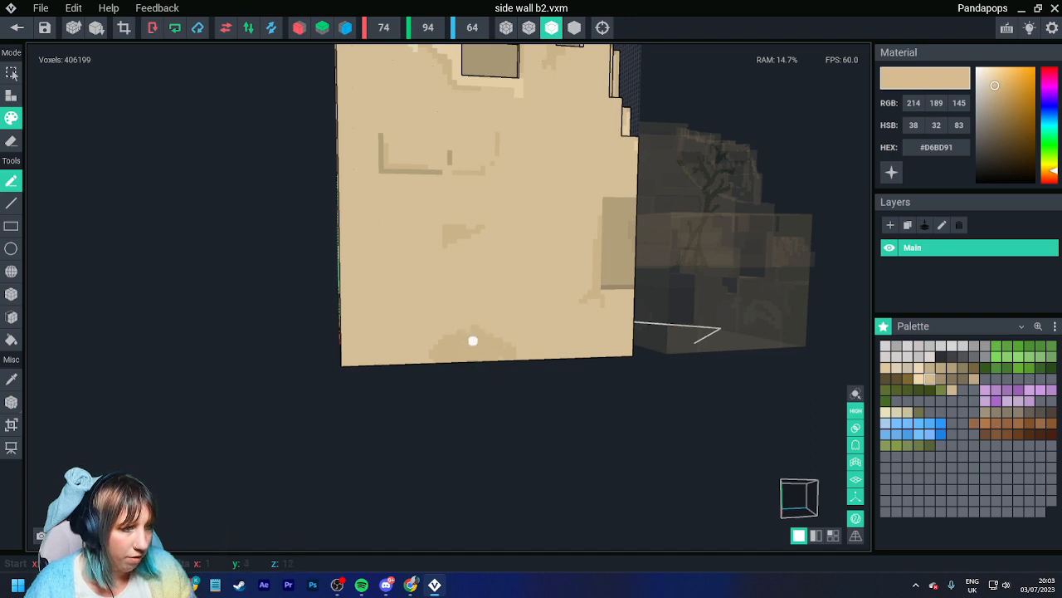
Step: Undo the #A29070 test marks, then refine the base patch using #D6BD91 and #C3AF8B and shade its upper edge darker
alt+click(532, 353)
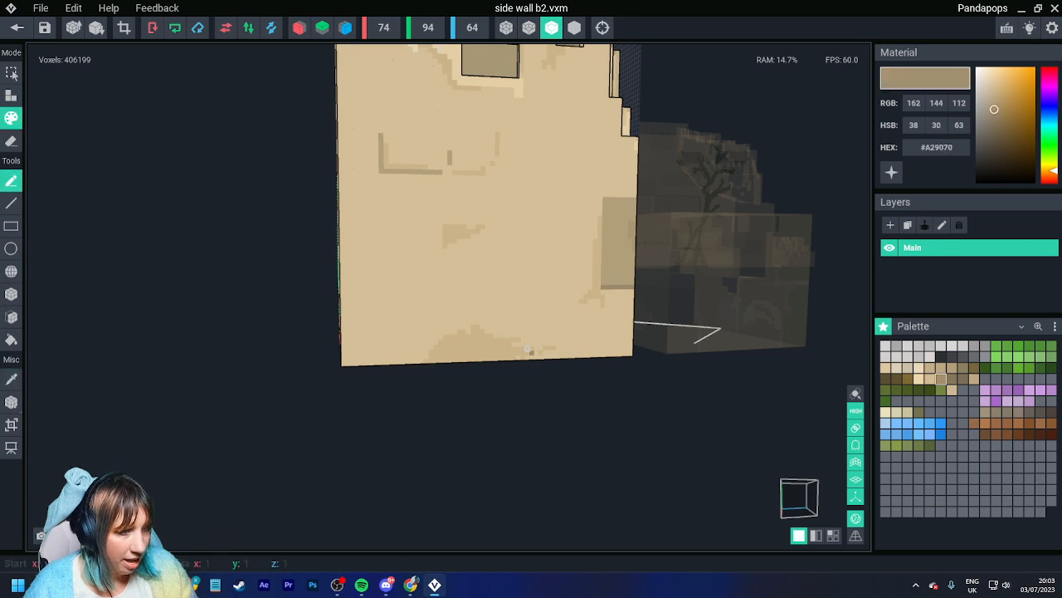
key(ctrl+z)
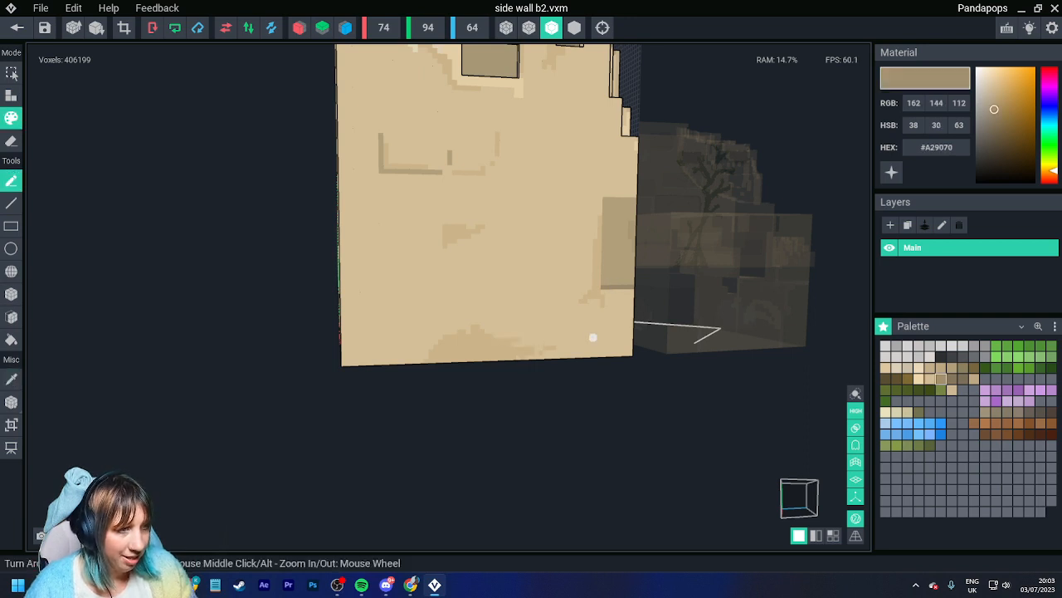
alt+click(420, 168)
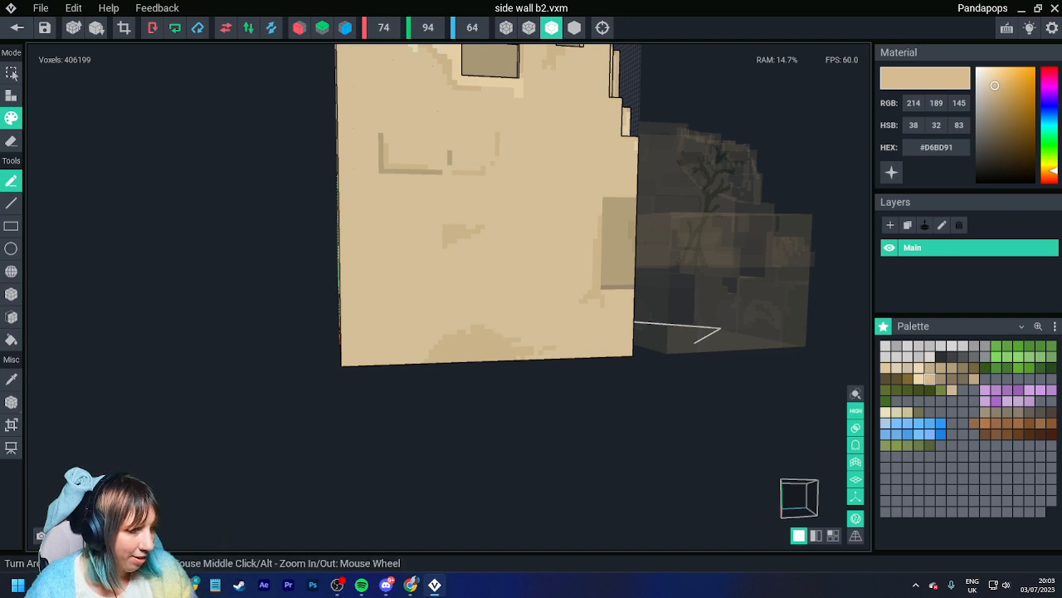
click(929, 368)
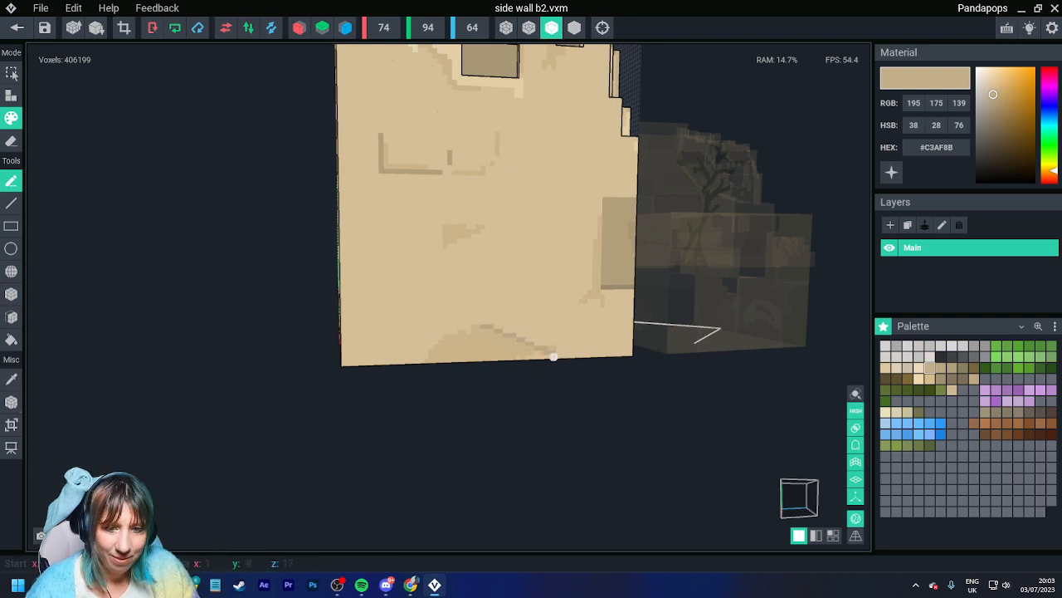
Step: Check the painted faces of side wall b2, then save it and return to the building set
scroll(555, 362, down, 5)
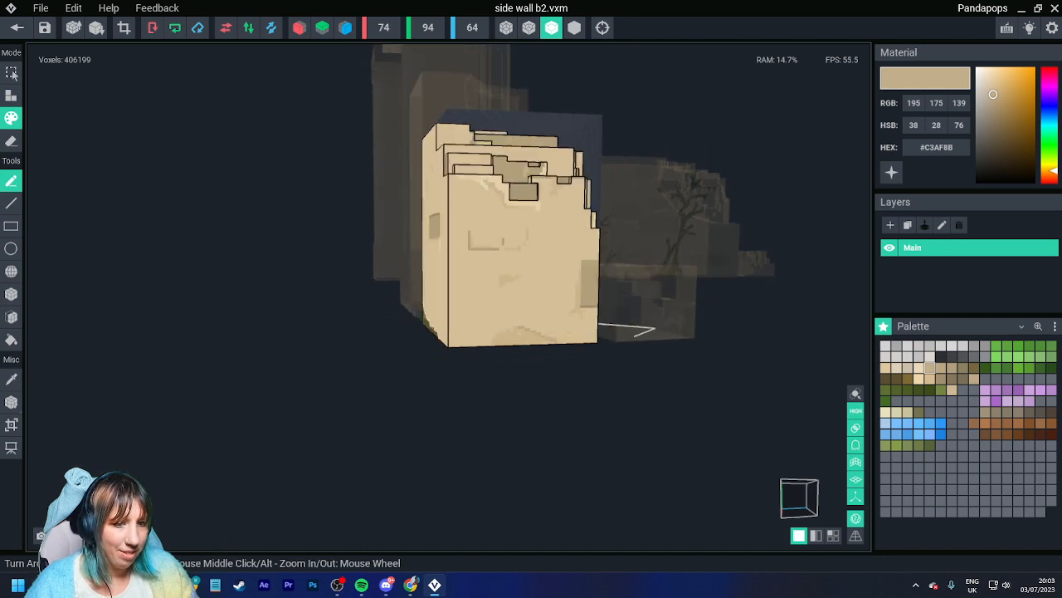
right_drag(604, 338, 562, 334)
scroll(562, 335, up, 3)
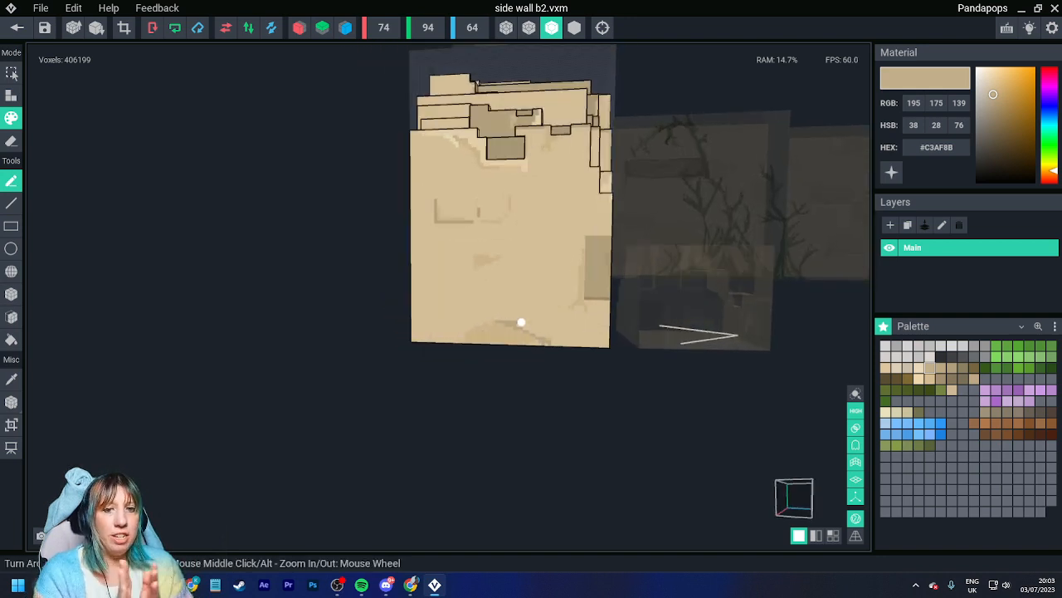
right_drag(502, 281, 471, 197)
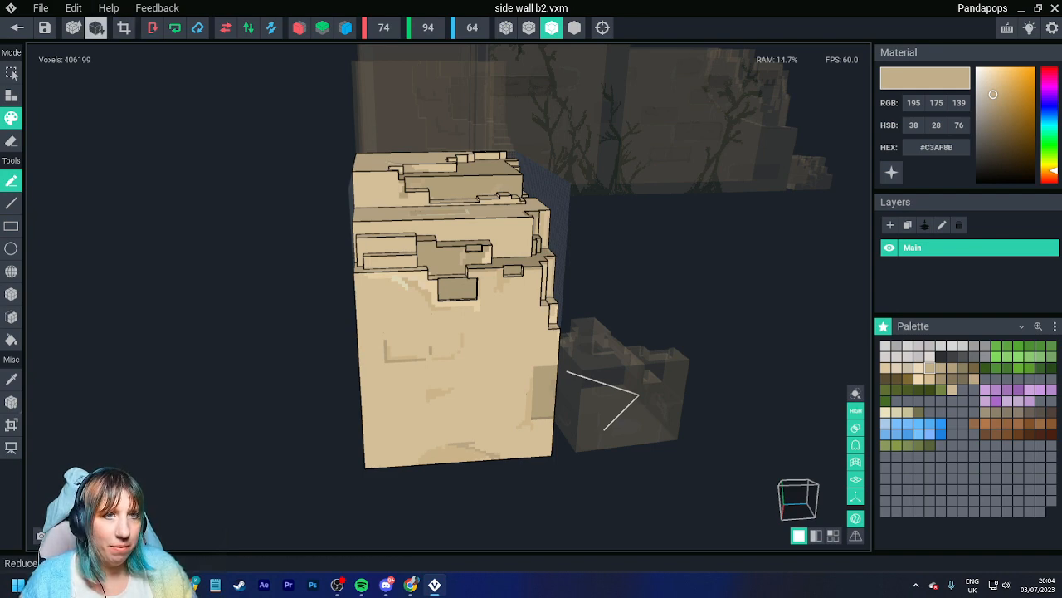
click(17, 27)
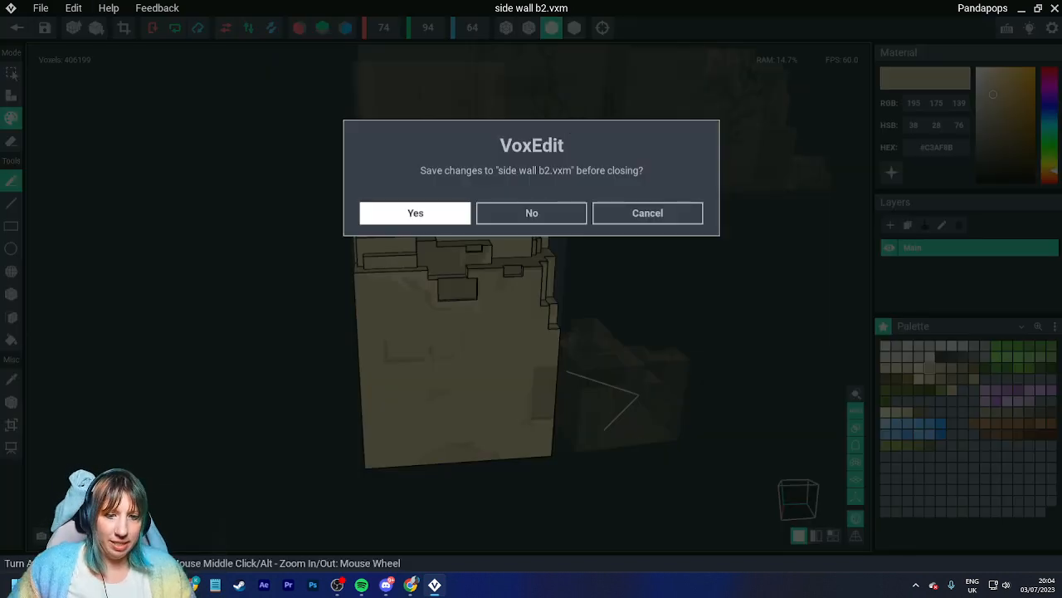
click(415, 213)
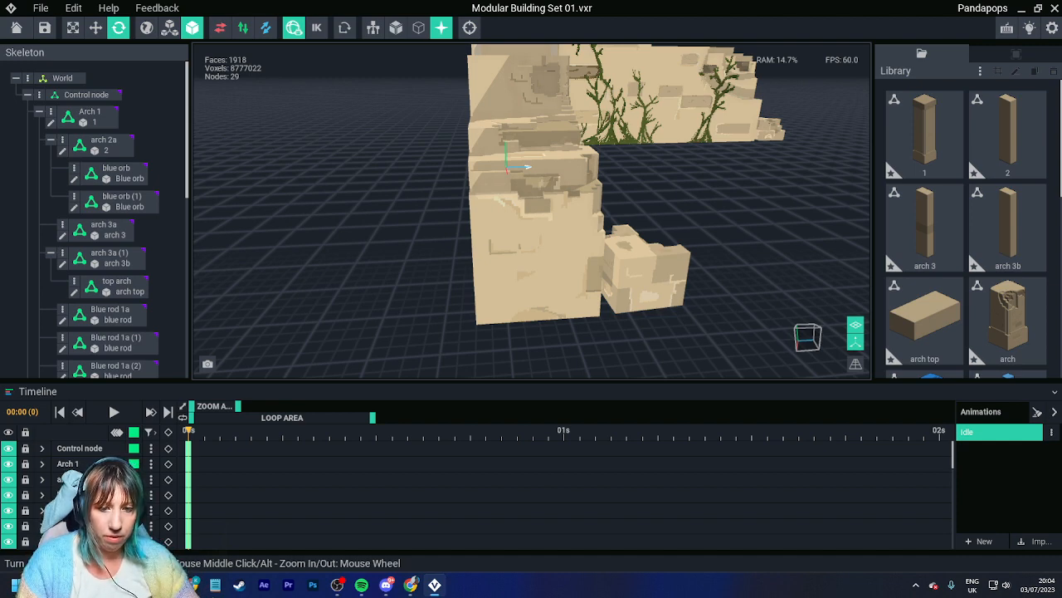
Step: Open the second pile of bricks model, Bricks 01, for editing and face its side with the arched worn mark
right_drag(645, 270, 535, 281)
scroll(609, 254, down, 2)
mouse_move(609, 254)
right_down()
mouse_move(540, 249)
mouse_move(722, 278)
mouse_move(473, 254)
mouse_move(548, 249)
right_up()
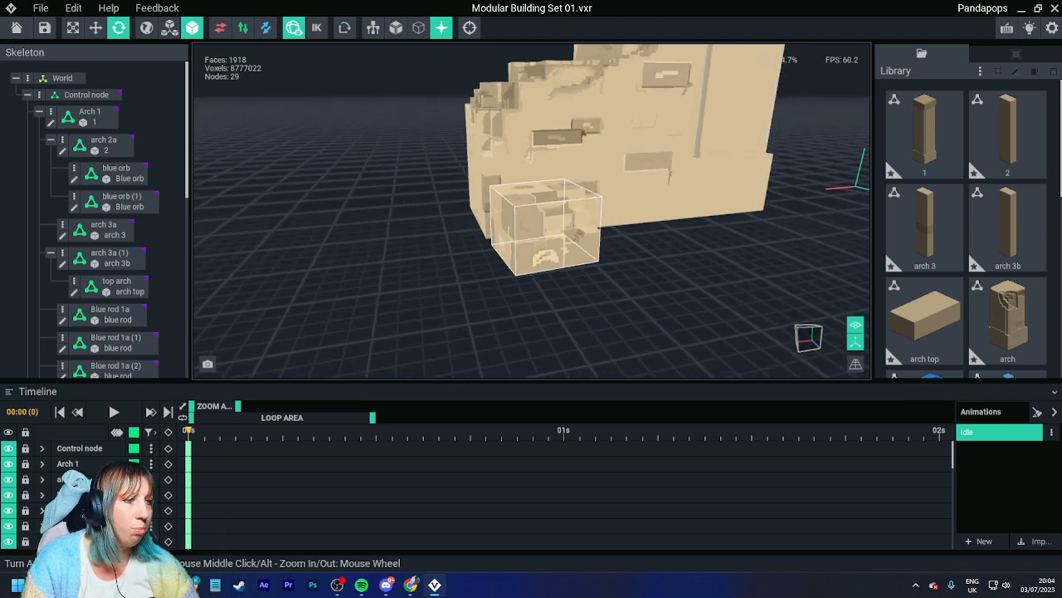
click(548, 249)
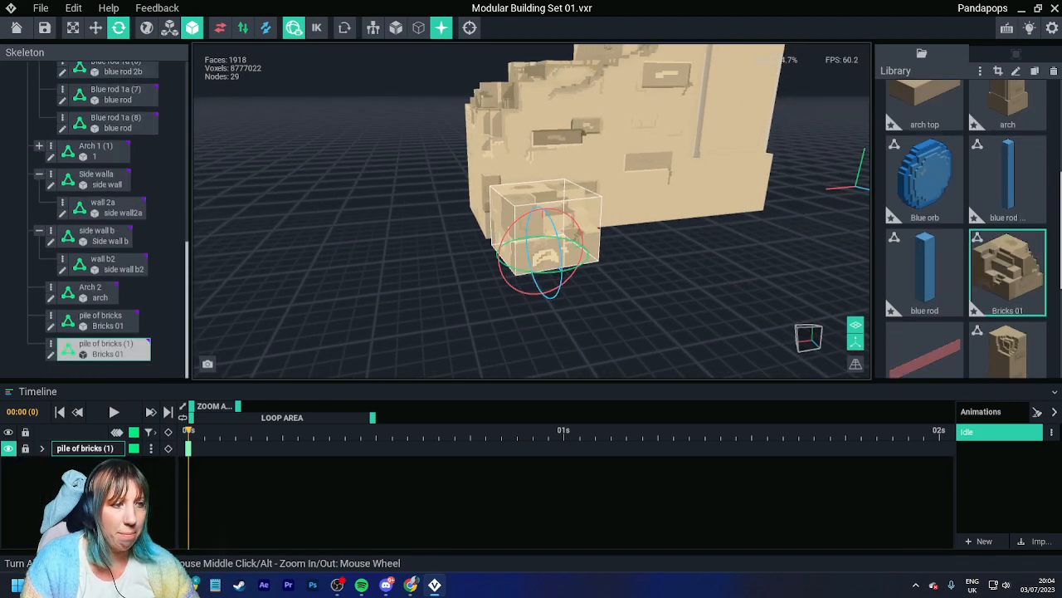
double_click(548, 249)
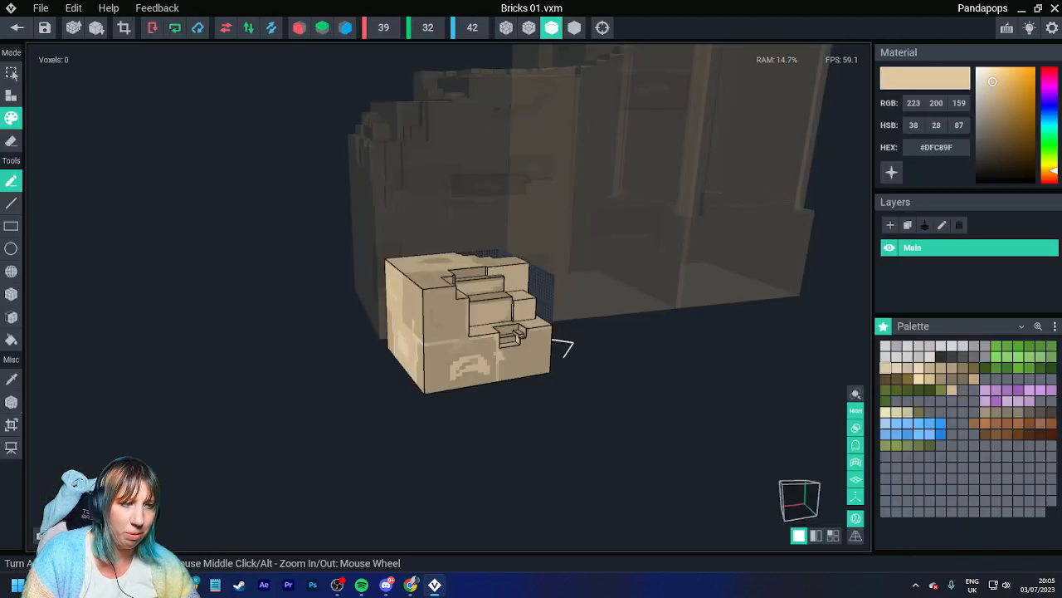
right_drag(547, 249, 506, 249)
scroll(467, 410, up, 5)
middle_drag(468, 410, 467, 373)
right_drag(467, 373, 426, 373)
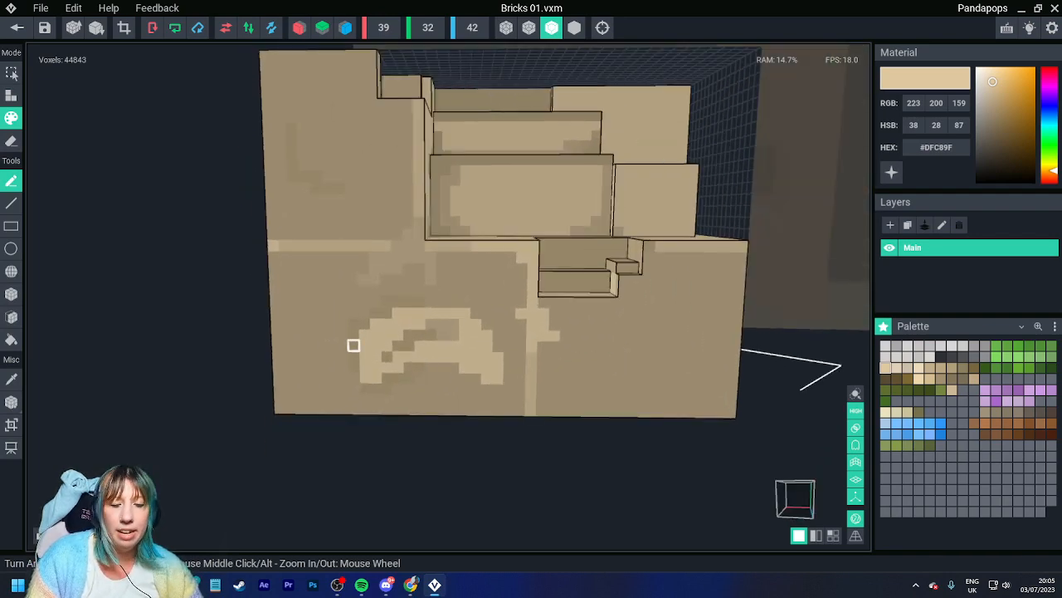
Step: Box-paint over the arched worn mark on the bricks' front face in #BBA881, then save and return to the building set
alt+click(307, 322)
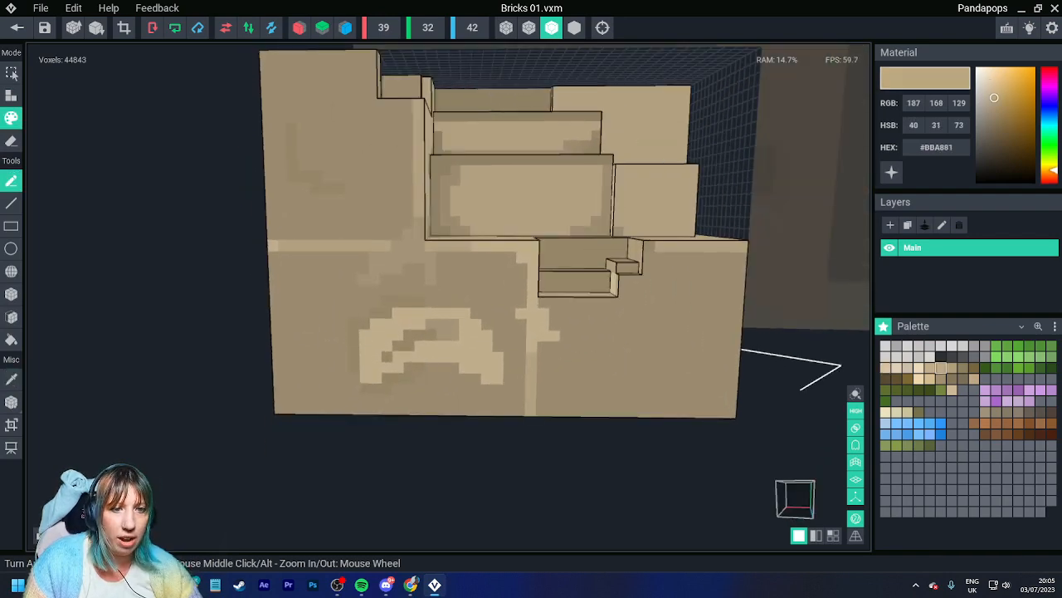
click(11, 293)
drag(355, 314, 397, 336)
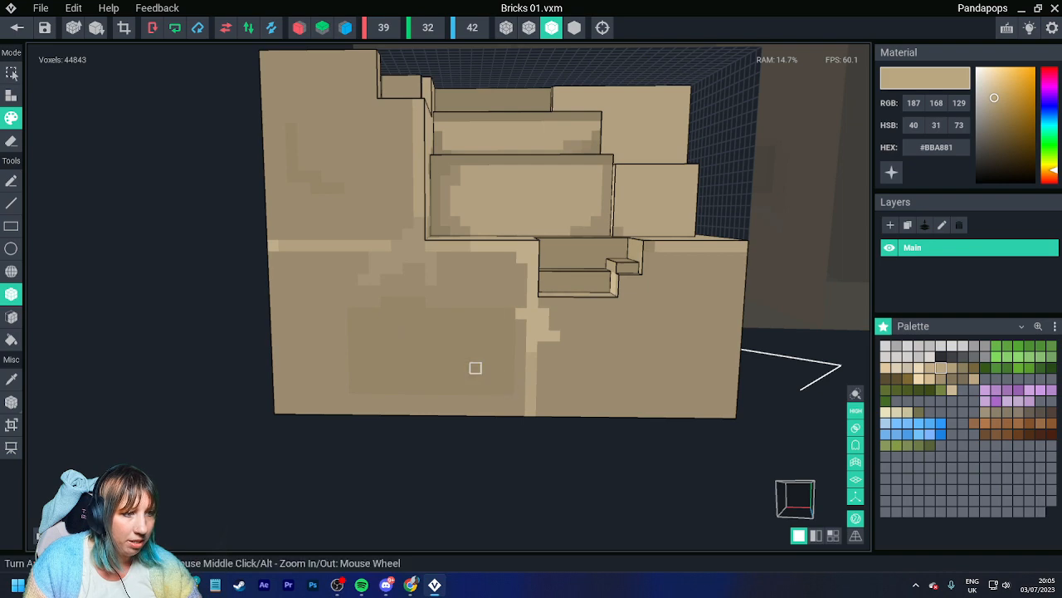
scroll(454, 351, down, 6)
right_drag(443, 365, 441, 367)
drag(306, 358, 388, 398)
right_drag(387, 398, 453, 376)
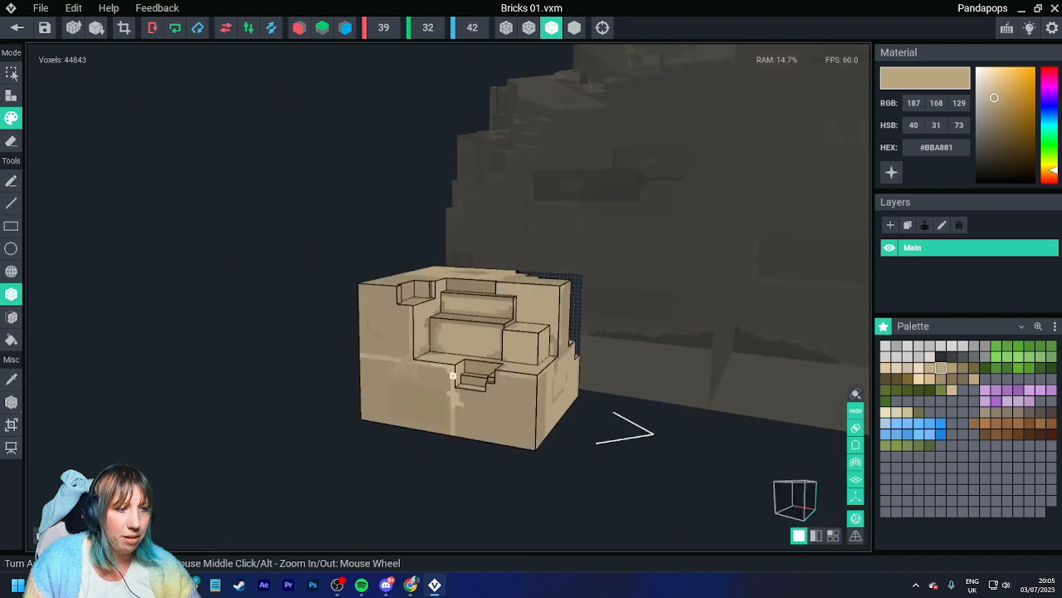
click(17, 27)
click(415, 213)
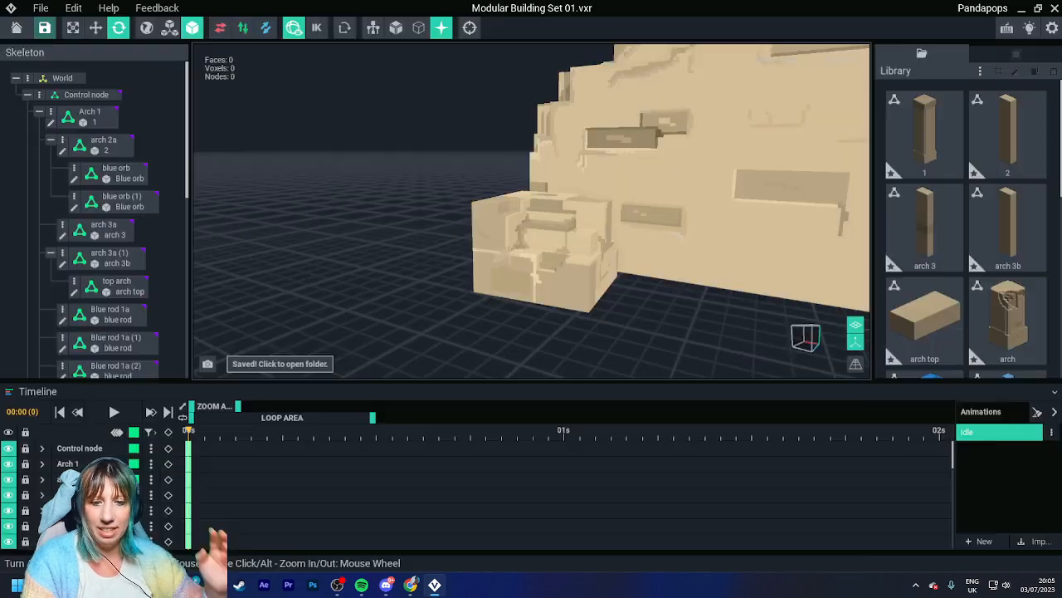
Step: Examine the whole building set's walls, arches and brick piles from several angles
right_drag(531, 240, 681, 273)
click(470, 28)
scroll(531, 211, down, 5)
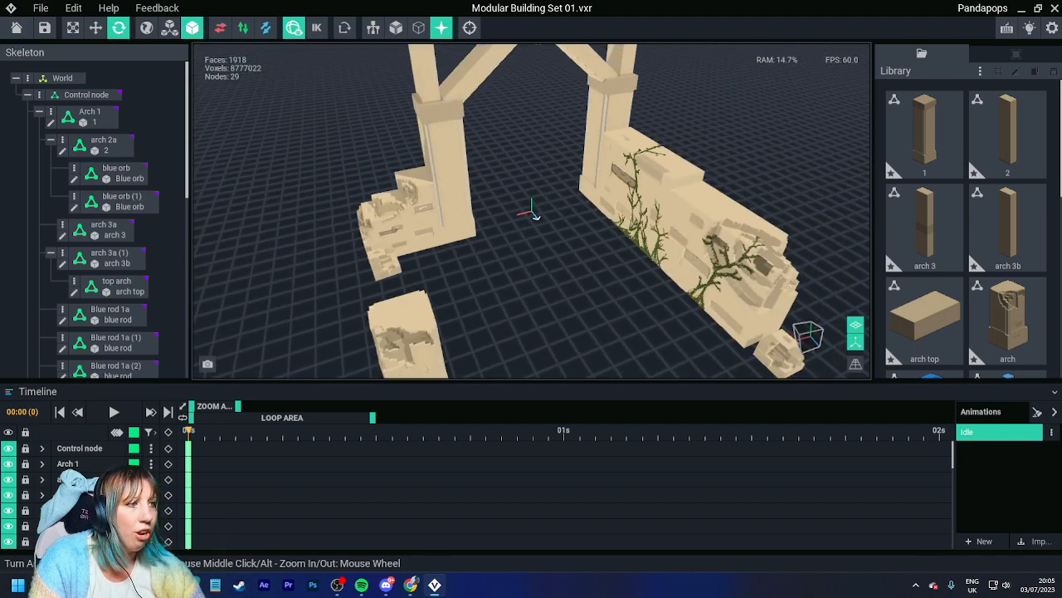
right_drag(531, 241, 747, 200)
right_drag(531, 211, 814, 218)
scroll(531, 211, up, 10)
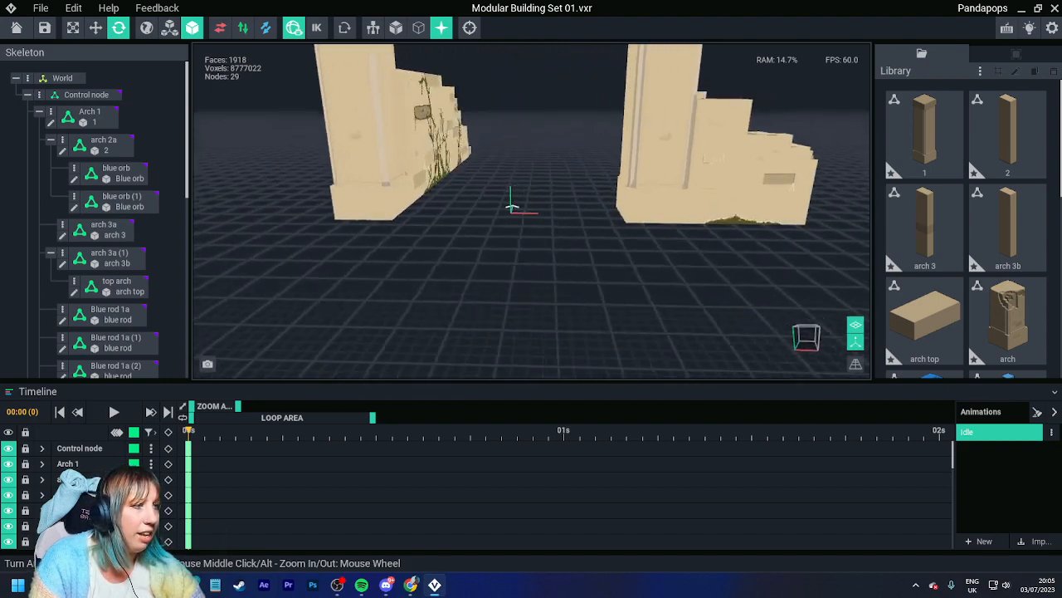
right_drag(737, 156, 644, 178)
right_drag(531, 211, 291, 246)
middle_drag(730, 244, 664, 253)
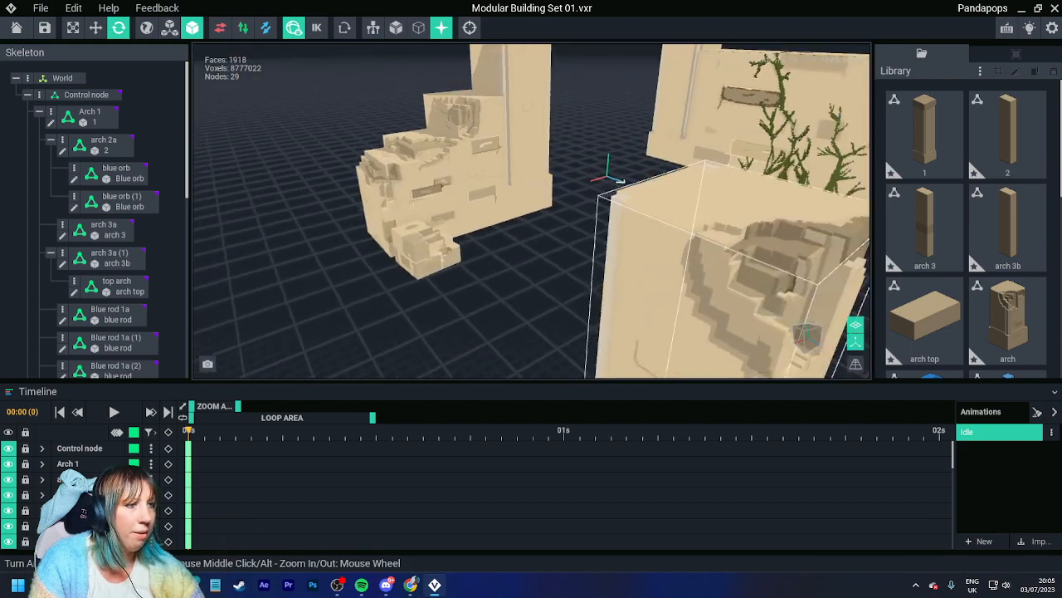
right_drag(531, 224, 639, 237)
middle_drag(532, 236, 689, 211)
scroll(634, 235, down, 2)
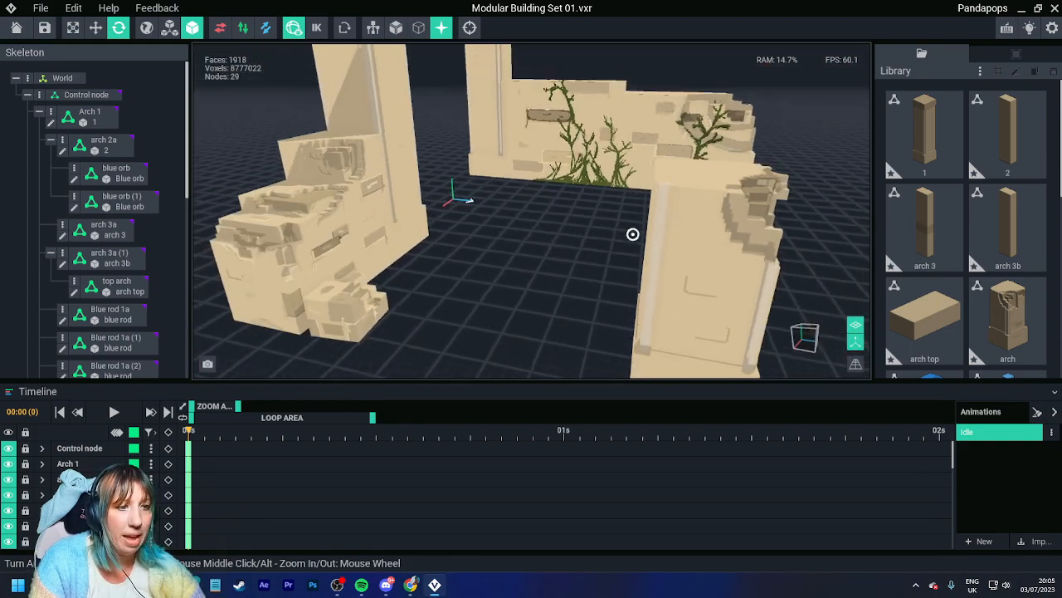
right_drag(633, 235, 627, 203)
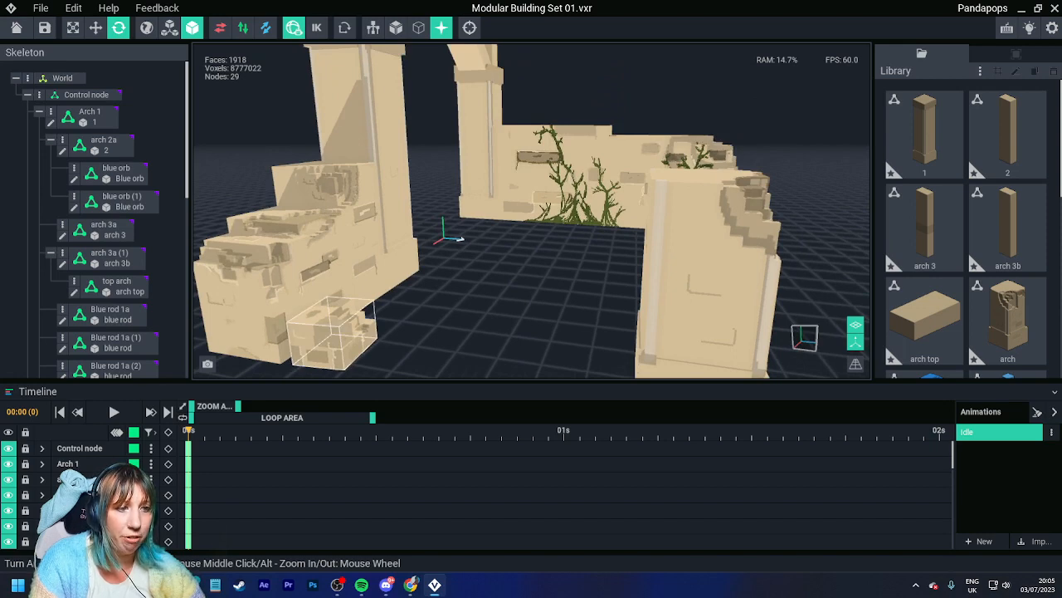
right_drag(632, 235, 166, 249)
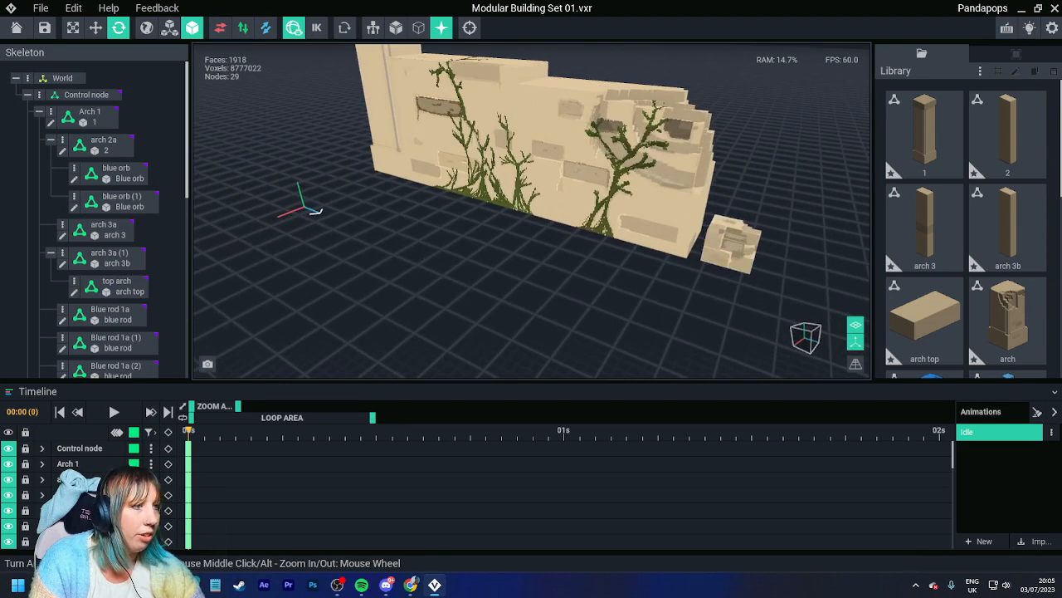
right_drag(757, 233, 797, 233)
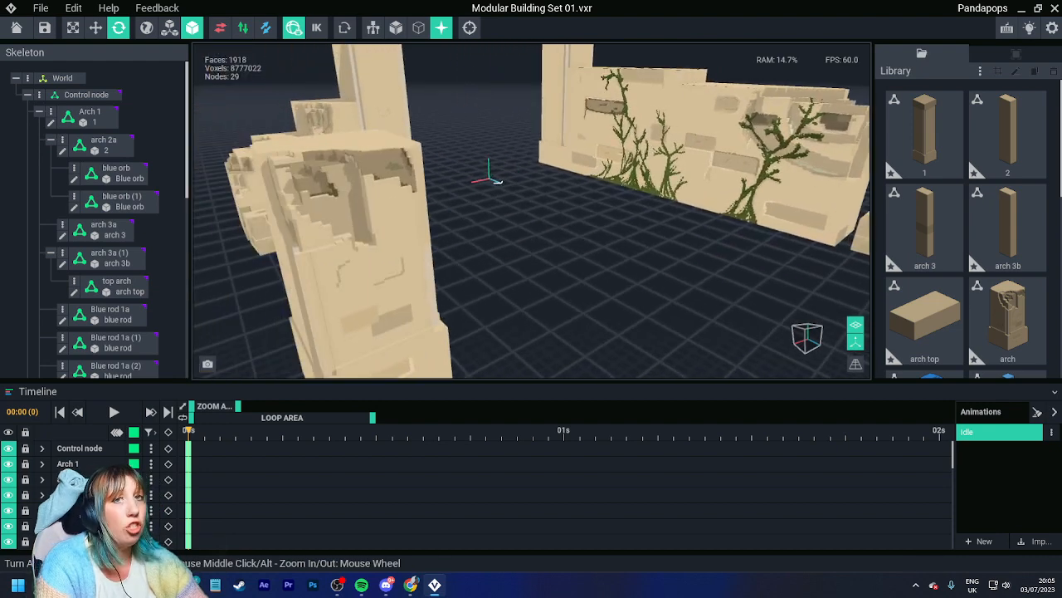
right_drag(357, 249, 332, 224)
middle_drag(332, 158, 360, 228)
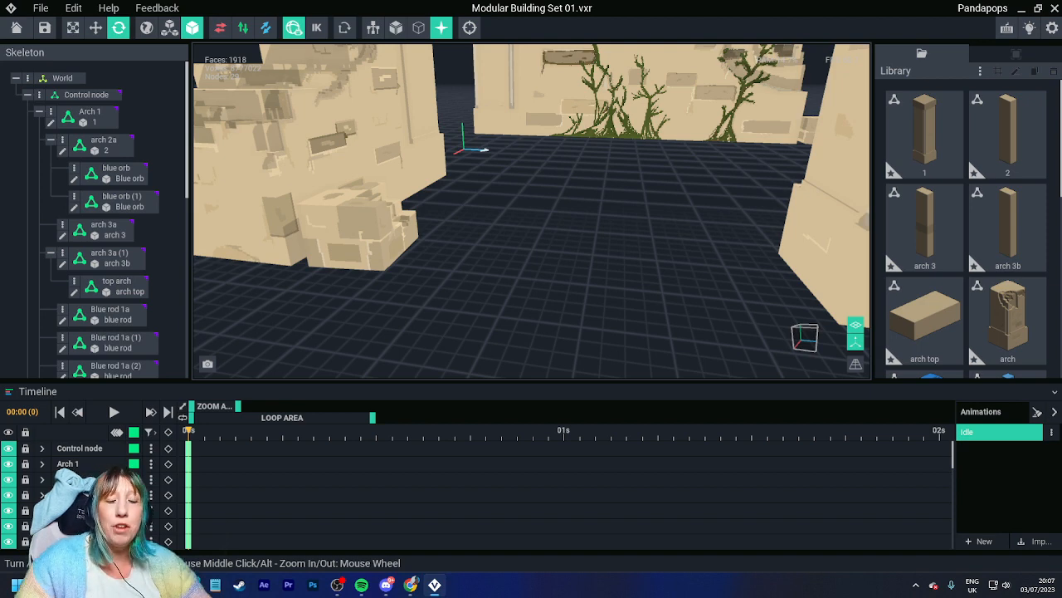
Step: Close the building set with its changes saved and open the recent animator file bench01.vxr
click(17, 27)
click(415, 213)
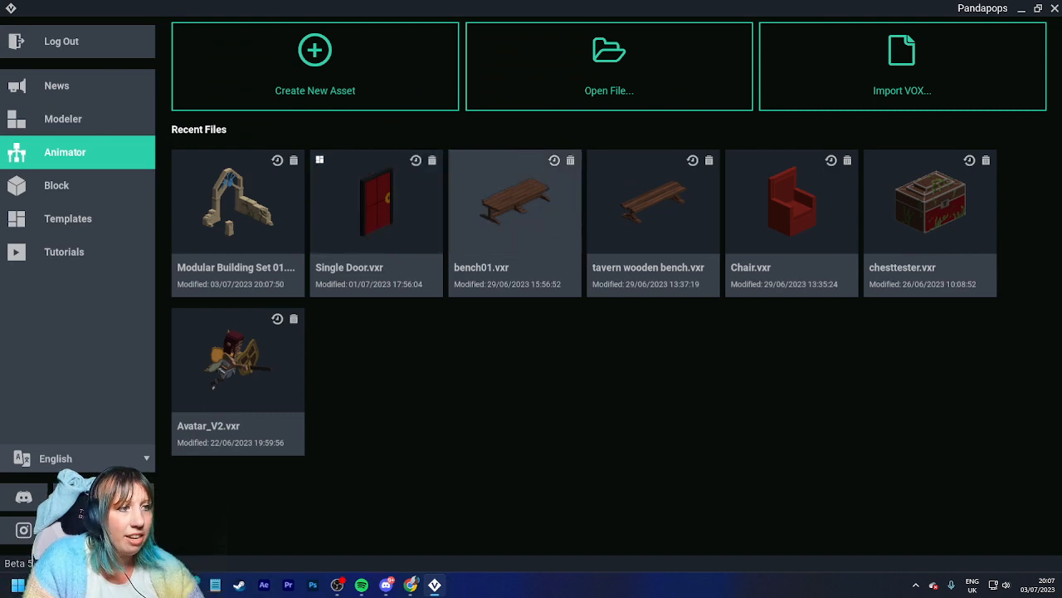
click(514, 203)
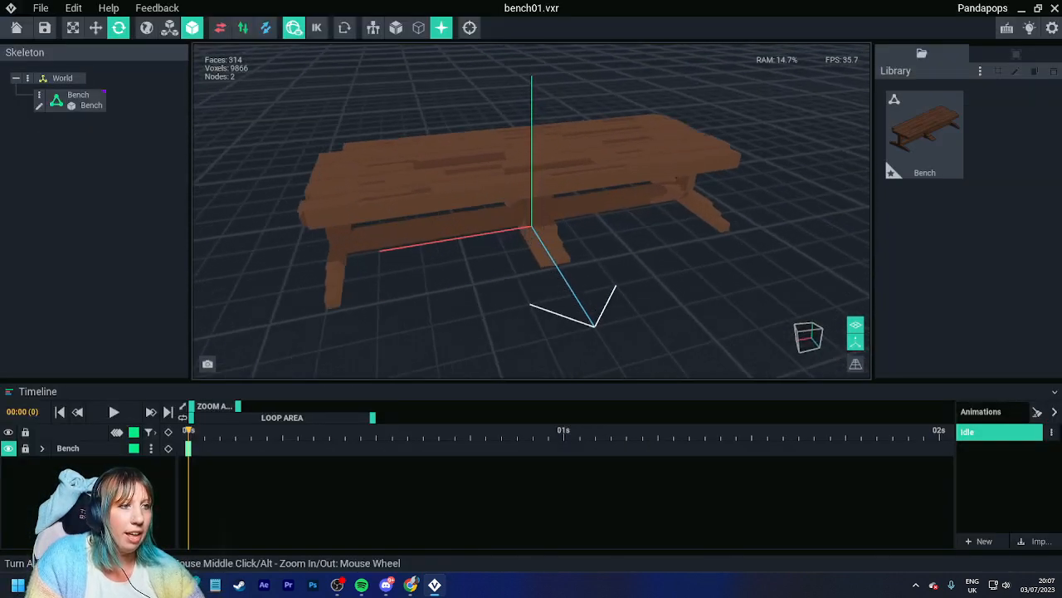
Step: Create a new VXM model named jAT in the bench file's library
click(981, 71)
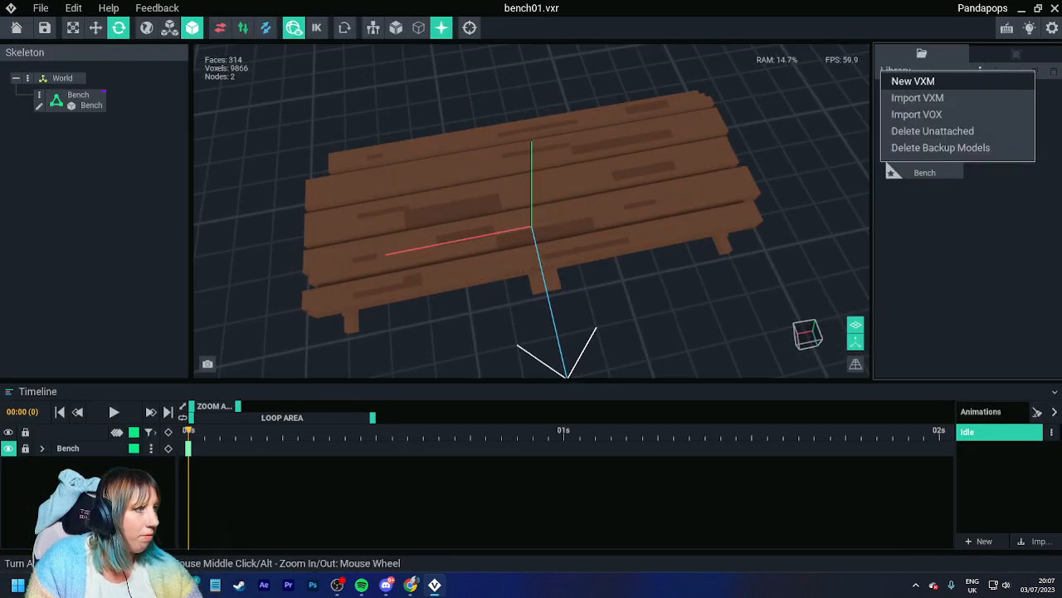
click(908, 81)
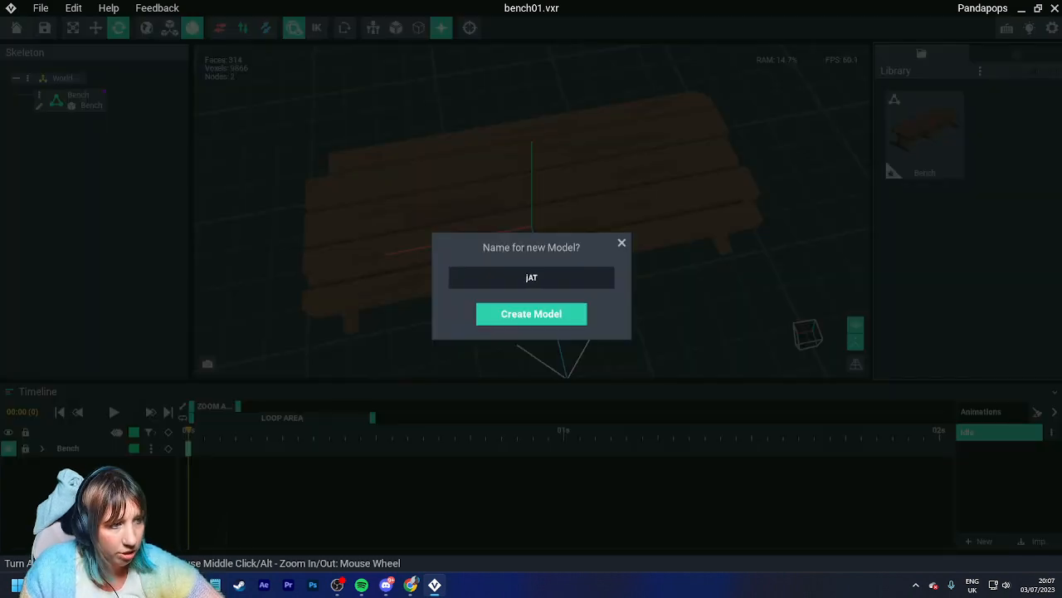
key(Return)
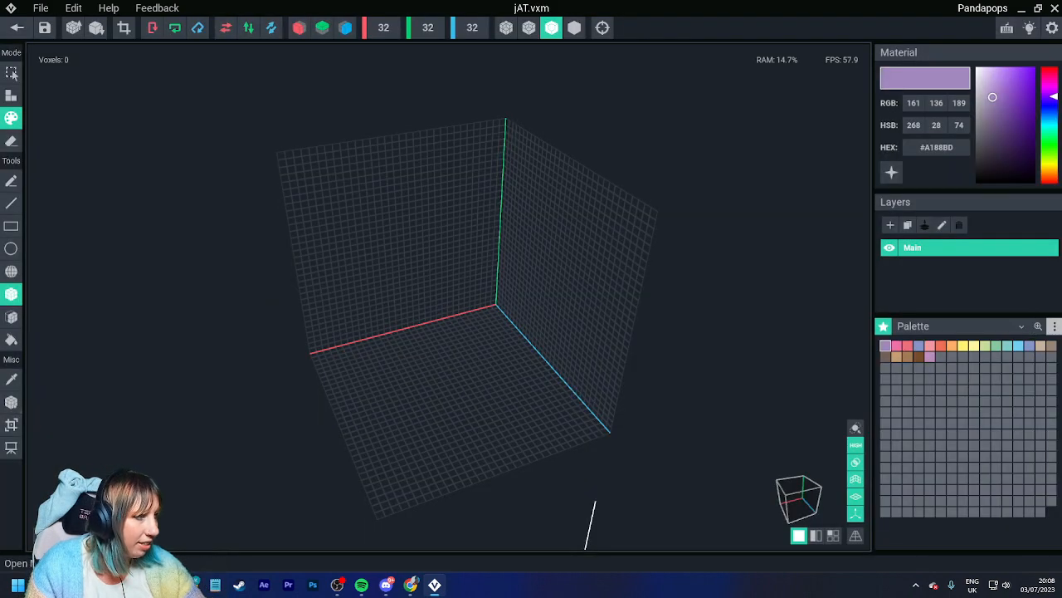
Step: Load the saved palette of greys, greens, tans, blues and browns, and enable symmetry on the X and Z axes
click(1054, 326)
click(1001, 358)
double_click(658, 363)
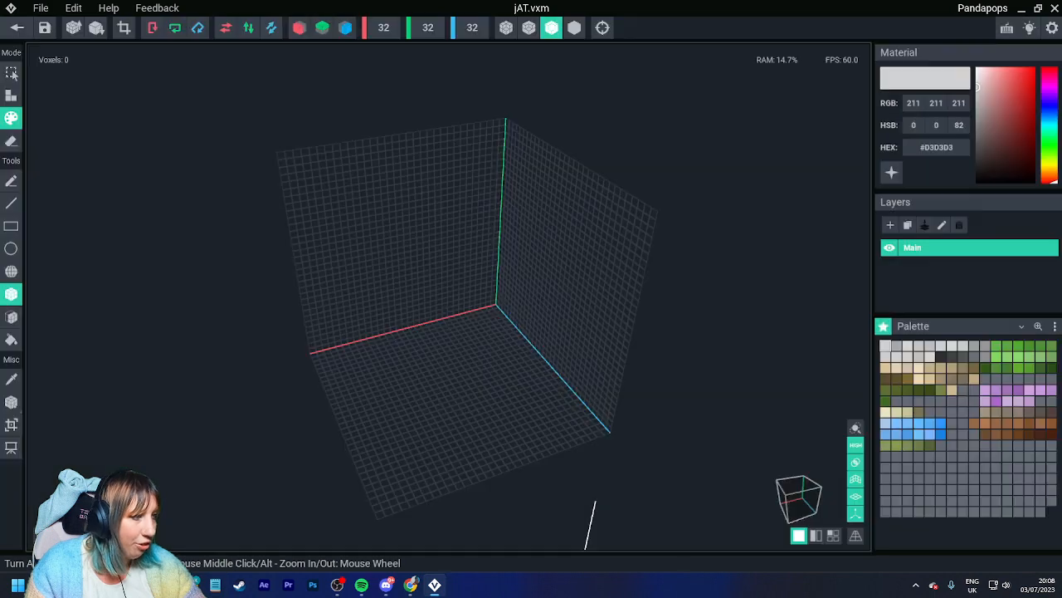
right_drag(464, 348, 581, 349)
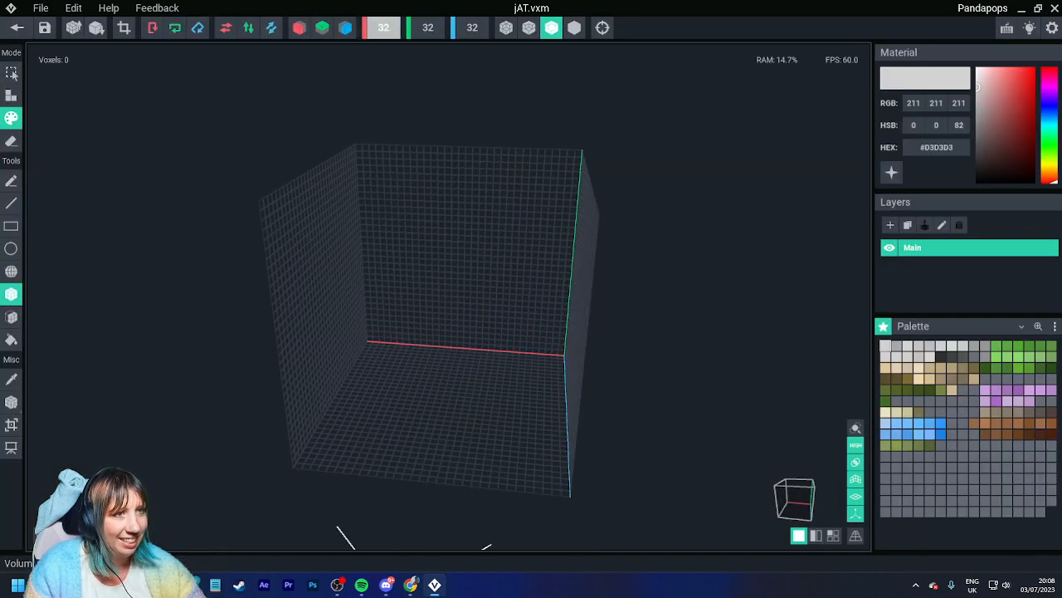
click(299, 28)
scroll(448, 296, down, 10)
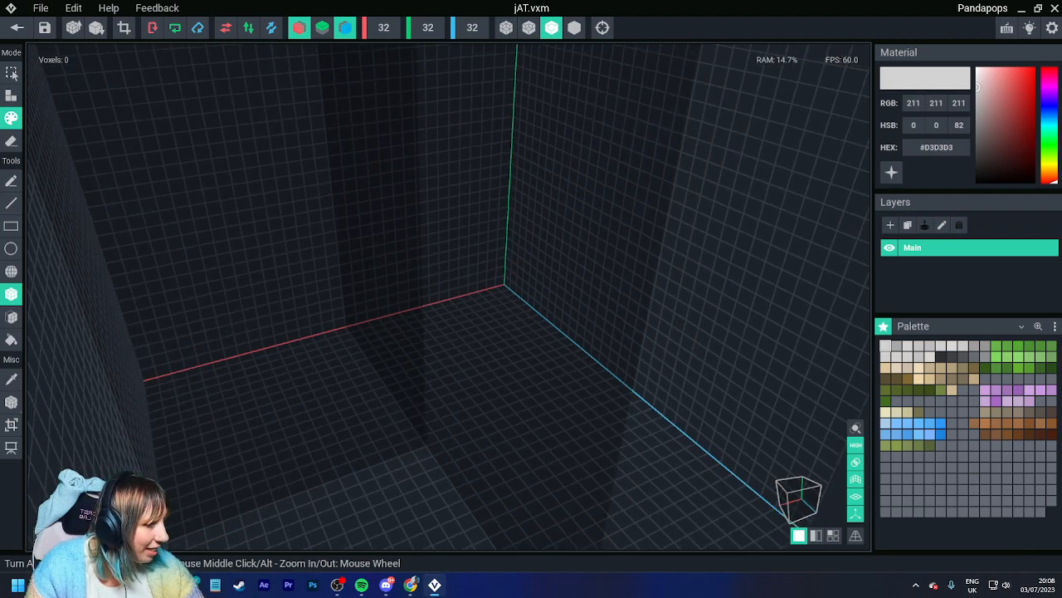
Step: Build a square slab about 14 by 14 voxels in #A09D9D centred on the floor and extend it upward into a tall block
click(974, 345)
right_drag(618, 323, 366, 354)
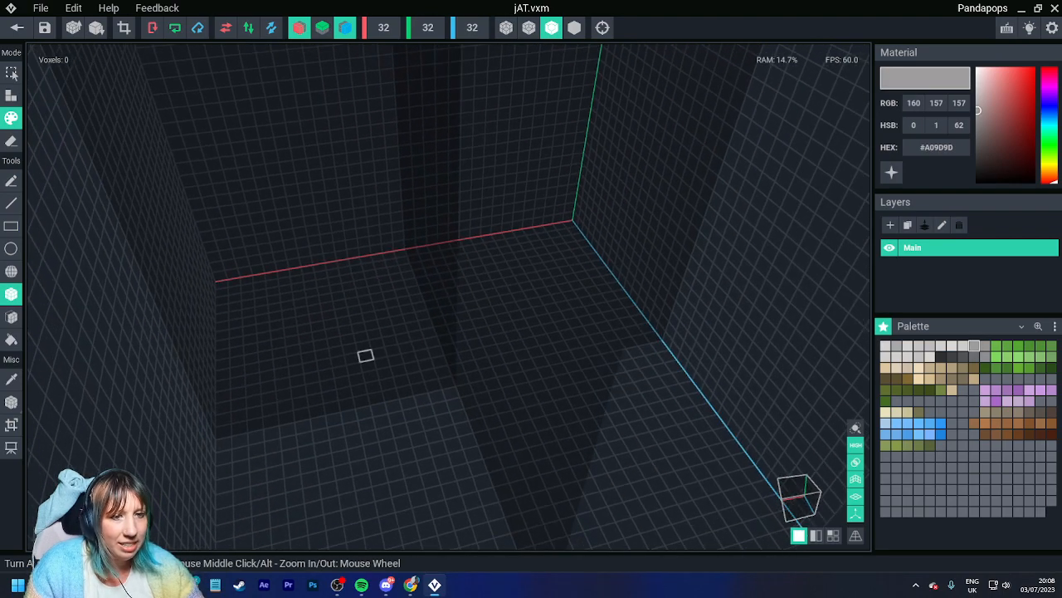
click(11, 94)
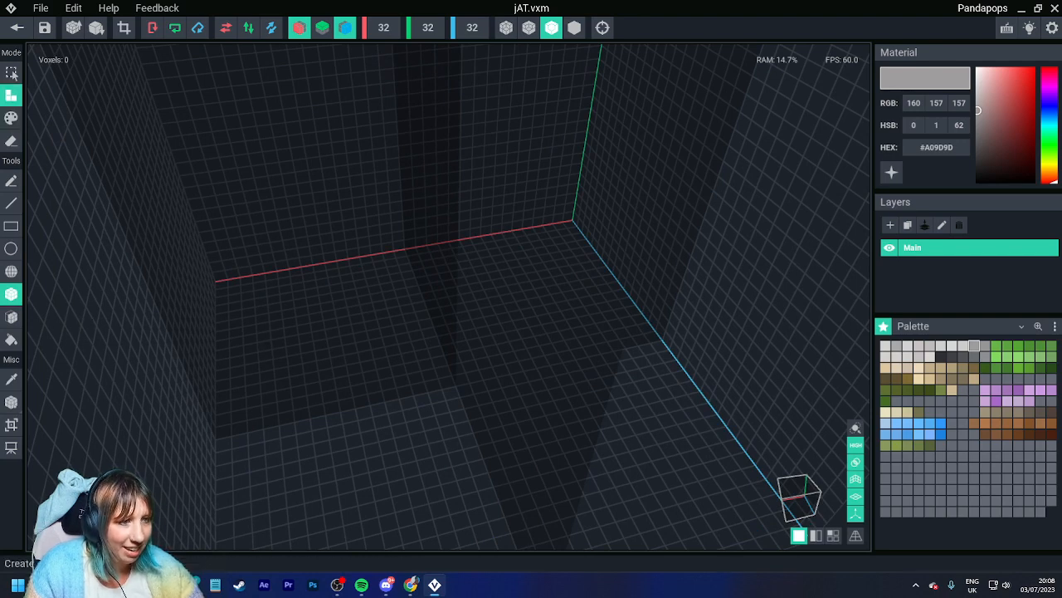
mouse_move(393, 361)
mouse_down()
mouse_move(483, 396)
mouse_move(532, 438)
mouse_move(555, 438)
mouse_up()
middle_drag(370, 366, 396, 403)
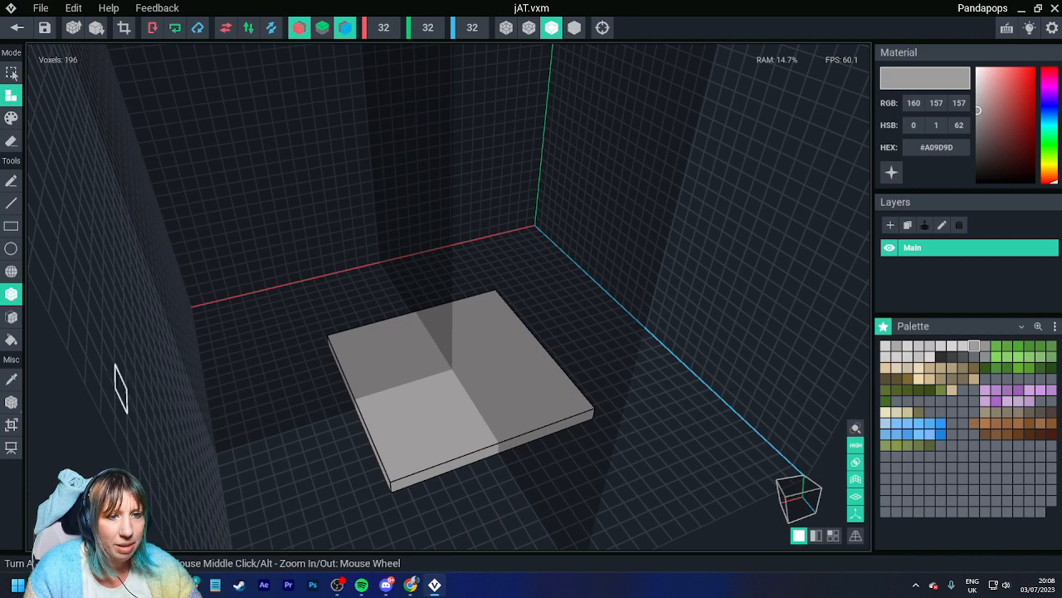
click(10, 317)
drag(421, 347, 434, 233)
right_drag(434, 232, 588, 292)
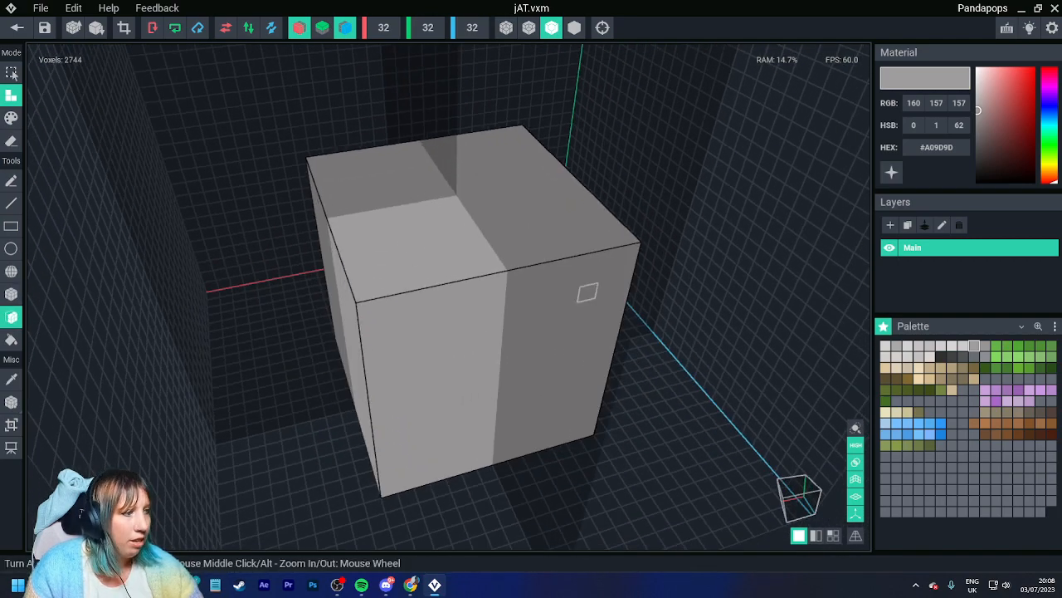
Step: Add a two-voxel-thick lid with notched corners in brown #684020, centred on top of the grey block
click(1018, 433)
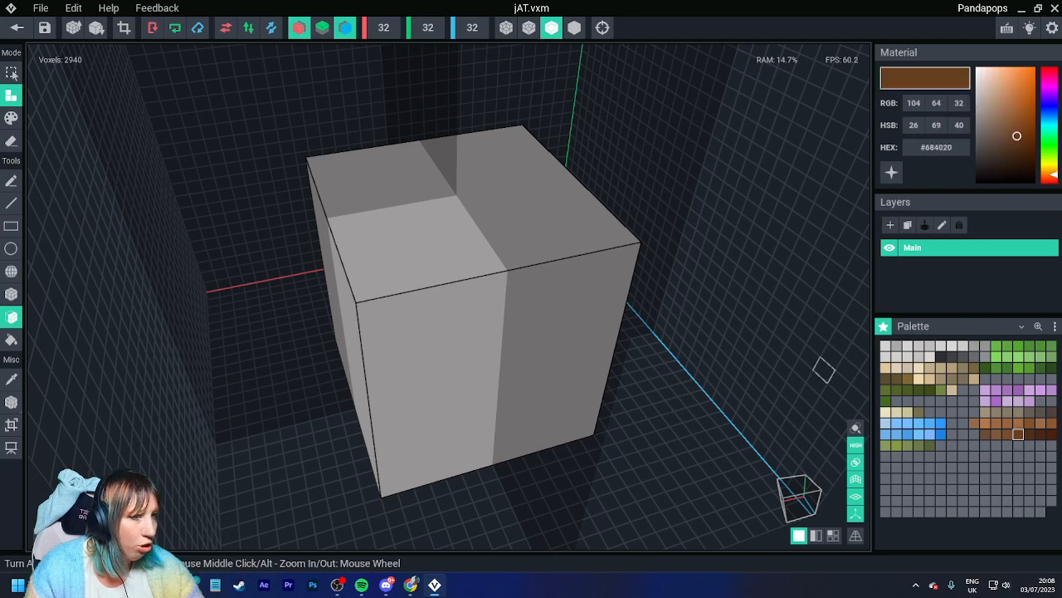
click(11, 294)
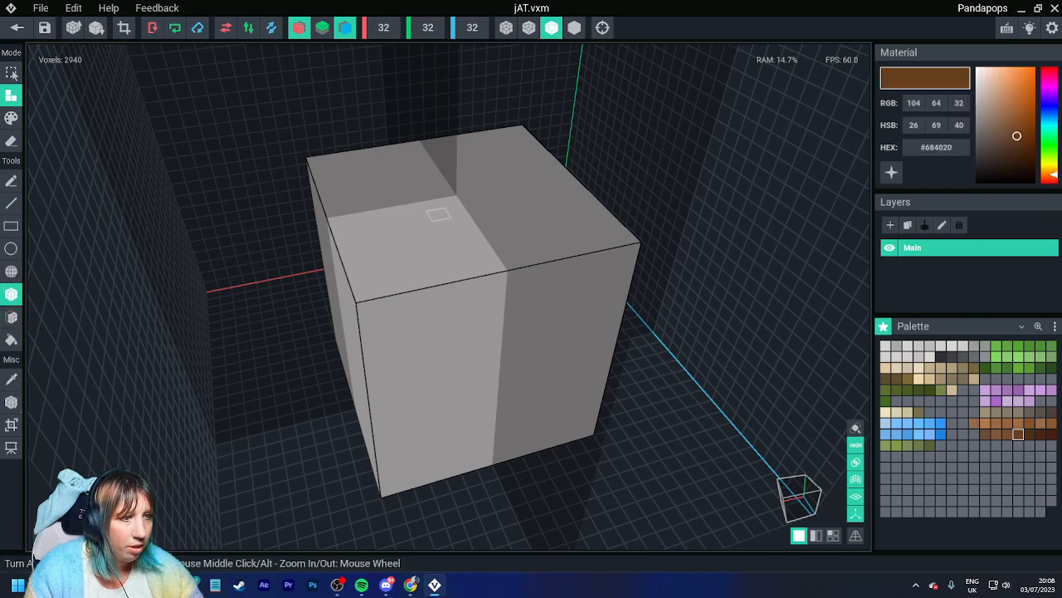
mouse_move(439, 213)
mouse_down()
mouse_move(434, 186)
mouse_move(493, 226)
mouse_up()
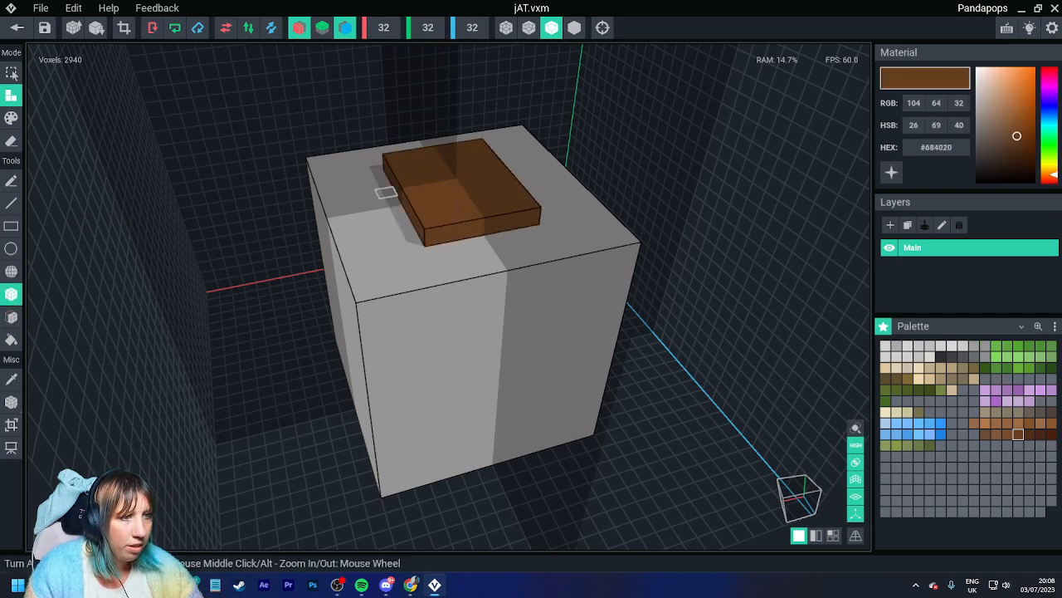
drag(379, 176, 395, 200)
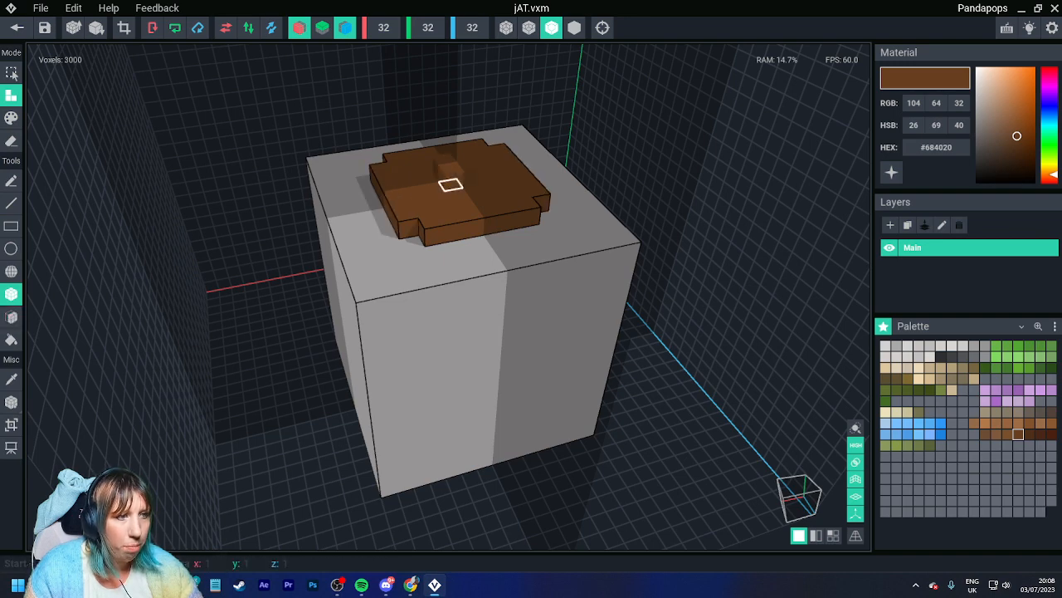
click(450, 184)
click(10, 316)
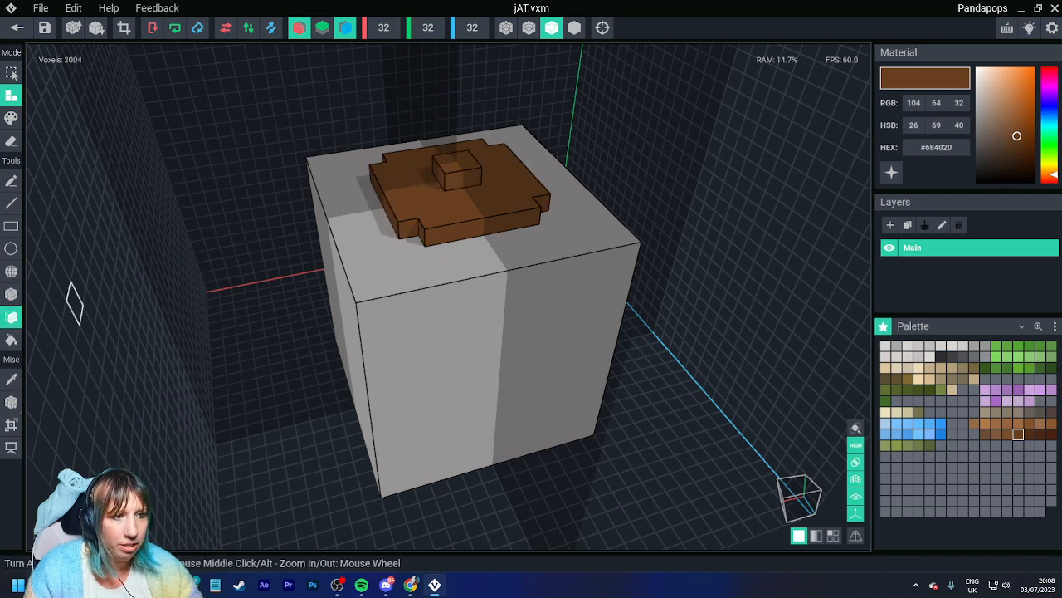
click(382, 195)
Step: Add a small plus-shaped knob in the same brown on the centre of the lid
click(11, 294)
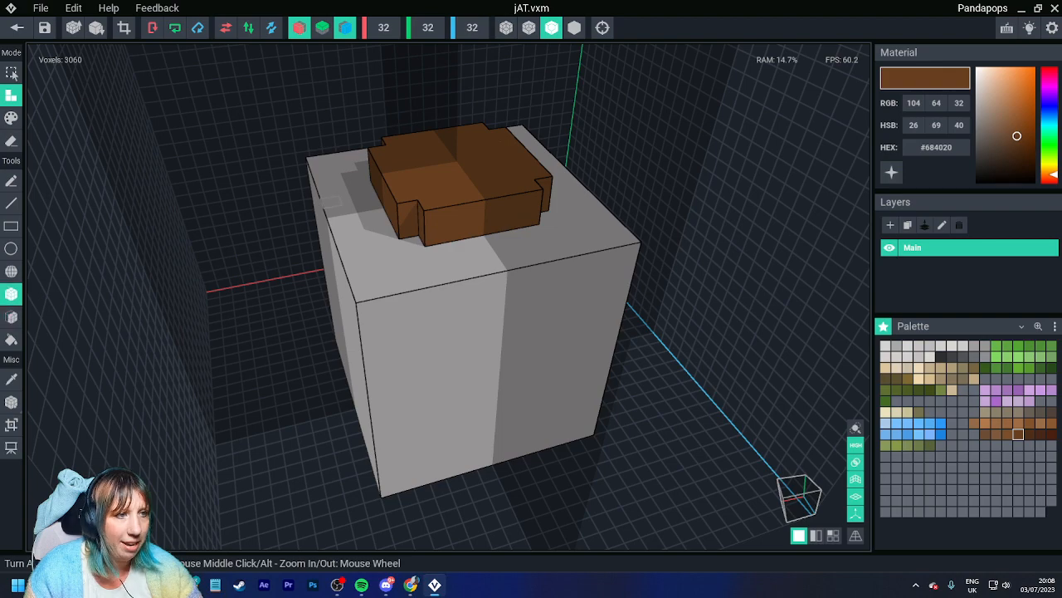
click(451, 161)
click(432, 170)
right_drag(458, 171, 416, 229)
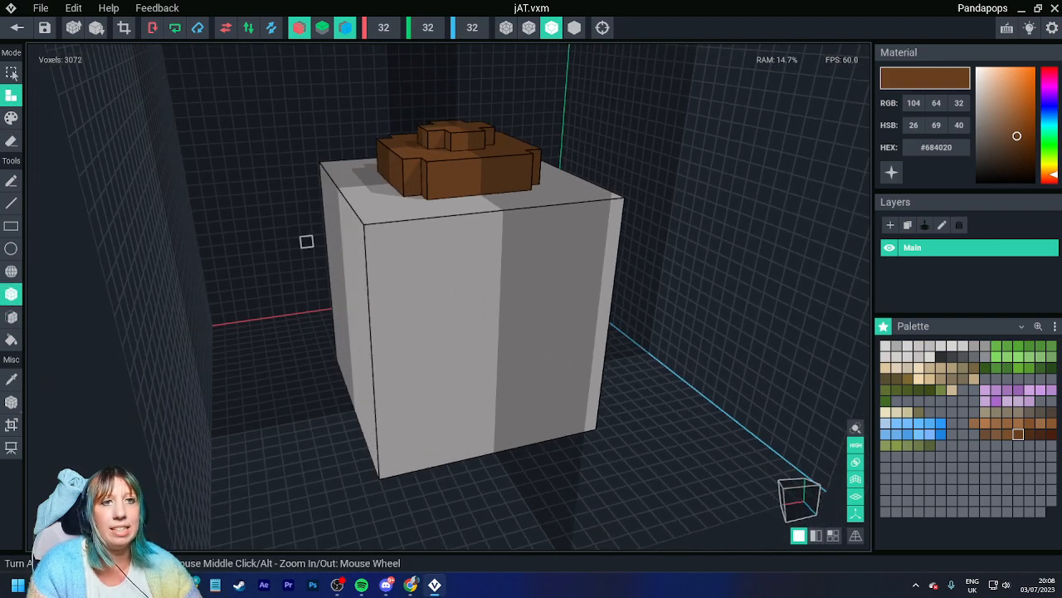
Step: Erase a square opening about 10 by 10 voxels in the block's front face and cut it straight through to the back
key(p)
key(e)
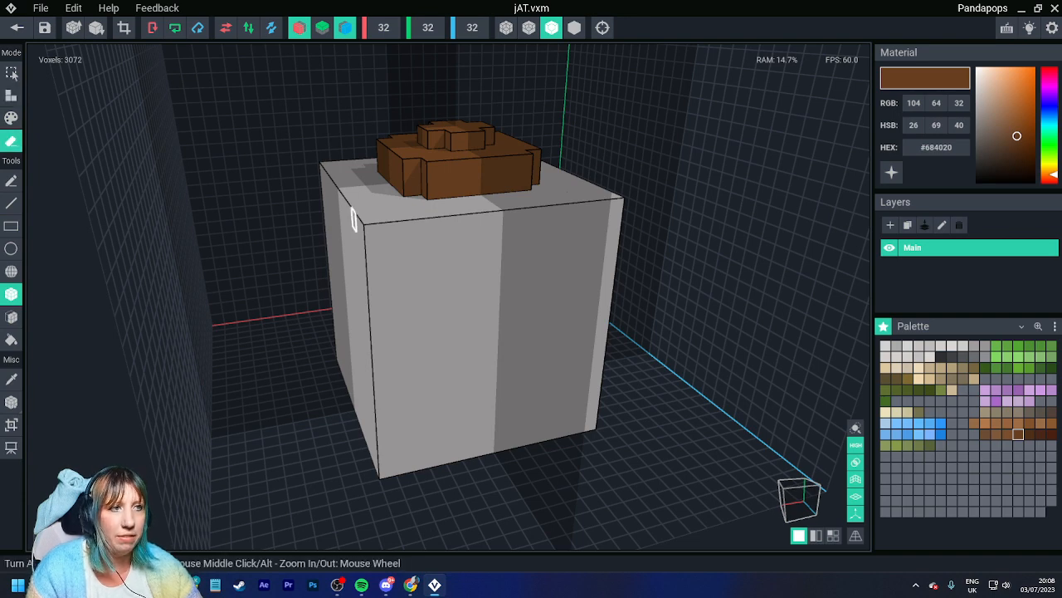
right_drag(492, 259, 399, 235)
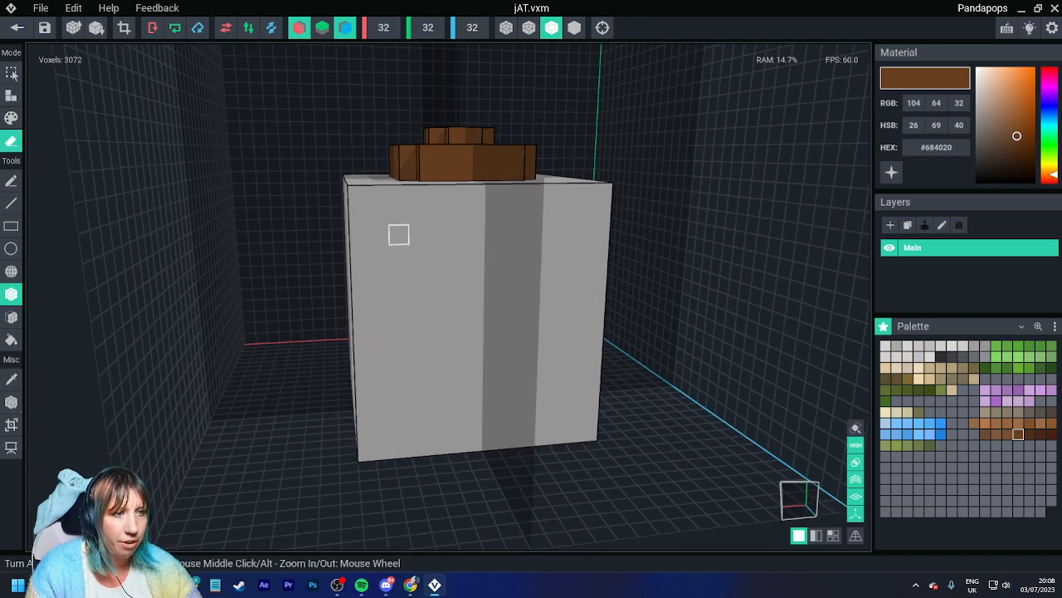
mouse_move(399, 235)
mouse_down()
mouse_move(491, 342)
mouse_move(503, 384)
mouse_up()
click(12, 317)
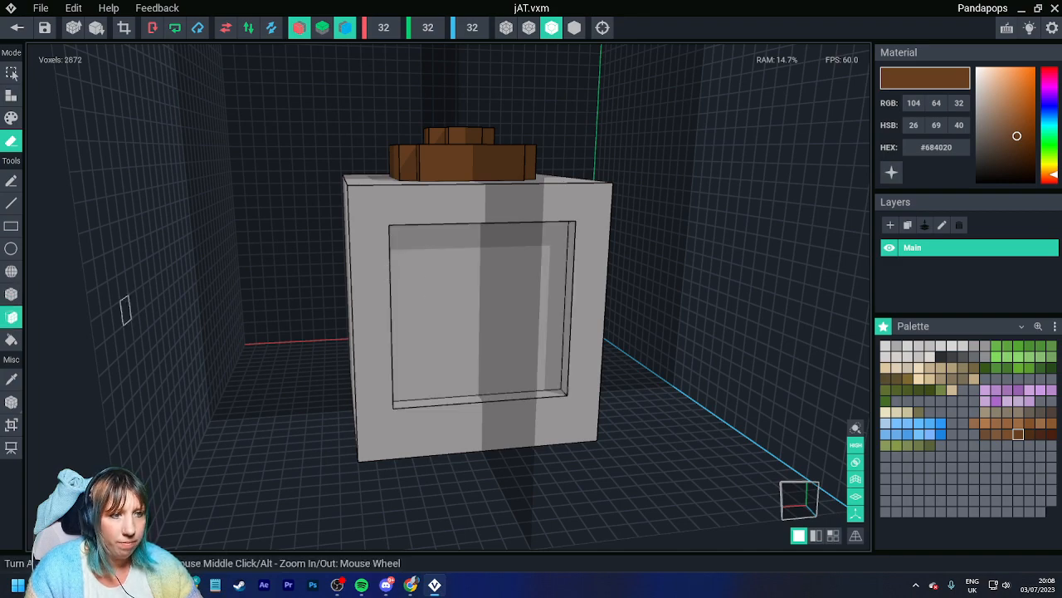
mouse_move(450, 319)
mouse_down()
mouse_move(433, 297)
mouse_move(438, 306)
mouse_up()
Step: Erase matching square openings in the block's two remaining sides through to the hollow interior, leaving a frame with corner posts
right_drag(438, 306, 306, 301)
click(12, 294)
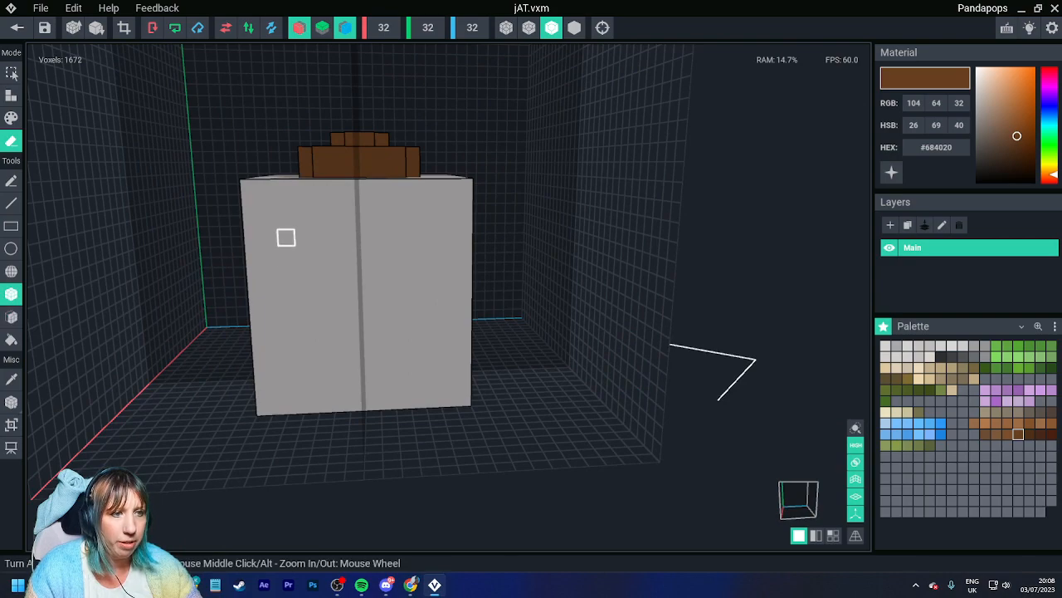
drag(286, 237, 403, 358)
right_drag(386, 352, 387, 351)
drag(430, 218, 322, 217)
mouse_move(322, 218)
right_down()
mouse_move(379, 237)
mouse_move(372, 262)
right_up()
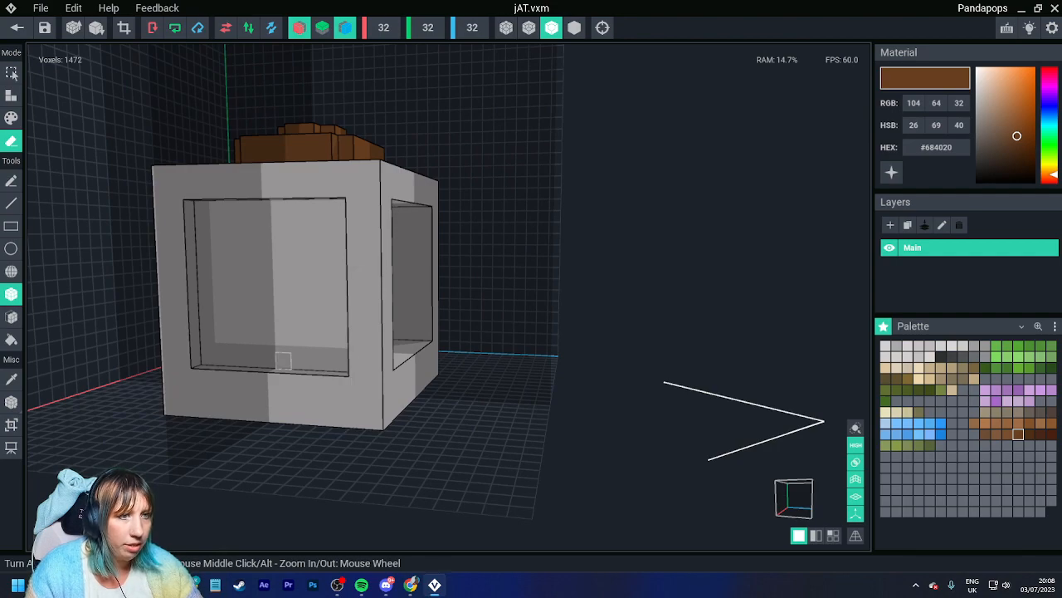
click(11, 317)
click(256, 279)
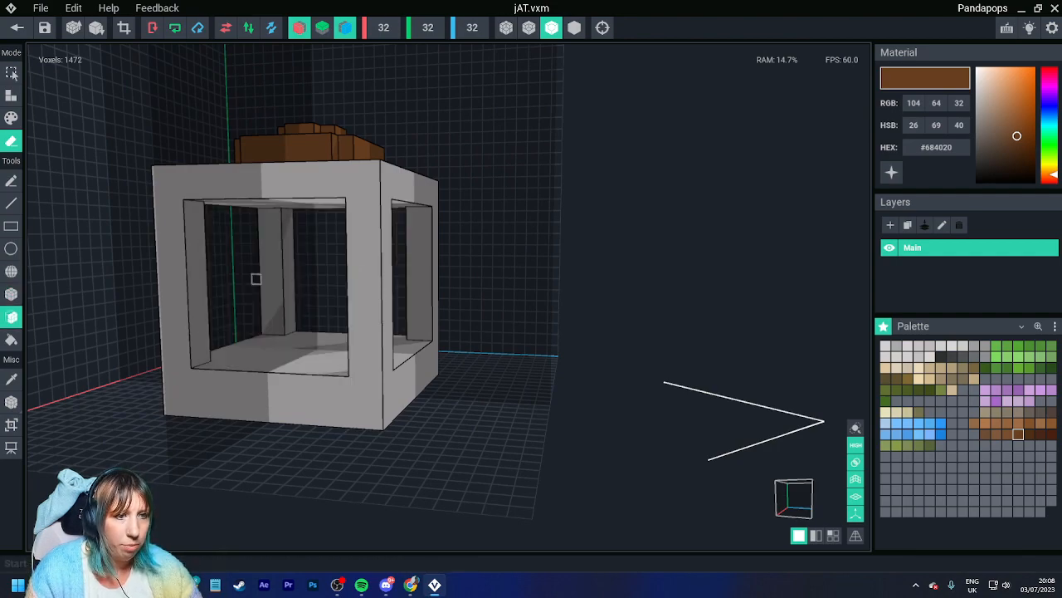
mouse_move(256, 279)
right_down()
mouse_move(251, 287)
mouse_move(296, 290)
mouse_move(270, 305)
right_up()
click(274, 280)
Step: Erase a one-voxel-wide groove in the frame's top face all around the brown lid, including its notched corners
scroll(273, 304, down, 2)
scroll(257, 231, up, 2)
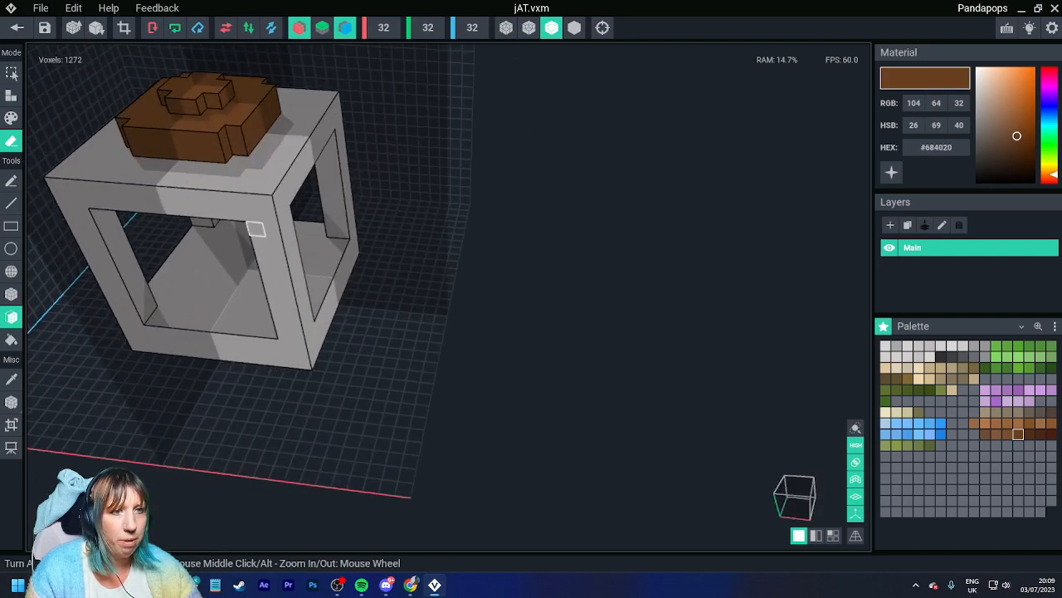
middle_drag(256, 230, 264, 228)
right_drag(277, 241, 255, 250)
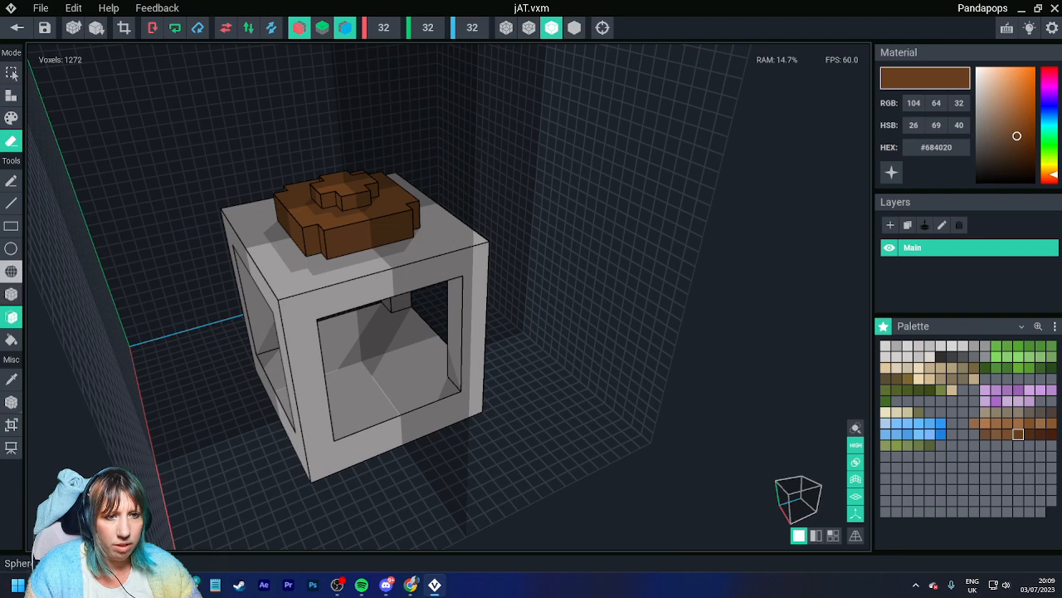
click(11, 294)
click(315, 258)
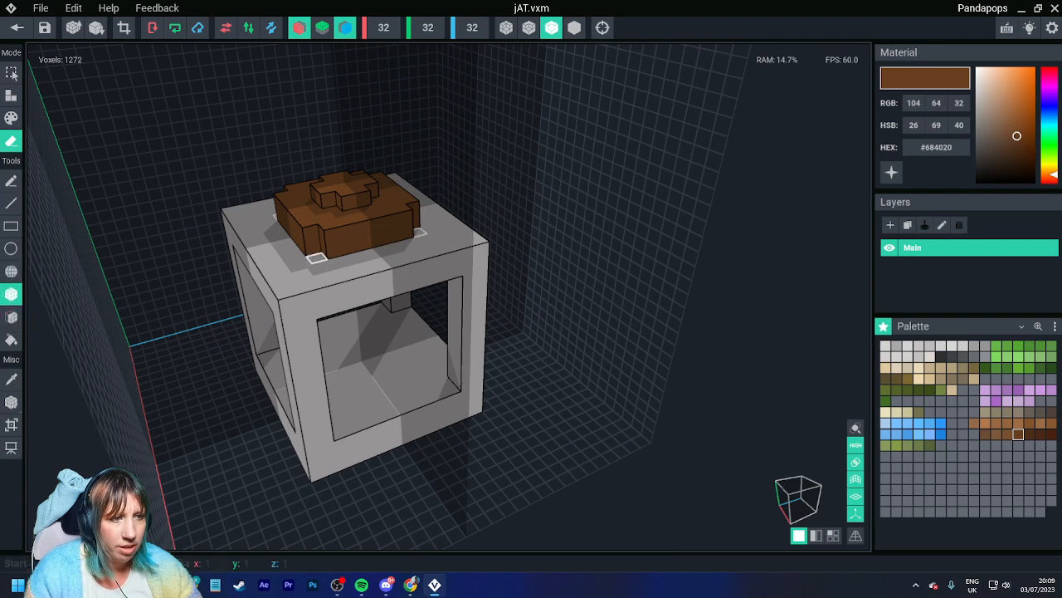
right_drag(303, 261, 305, 273)
click(301, 259)
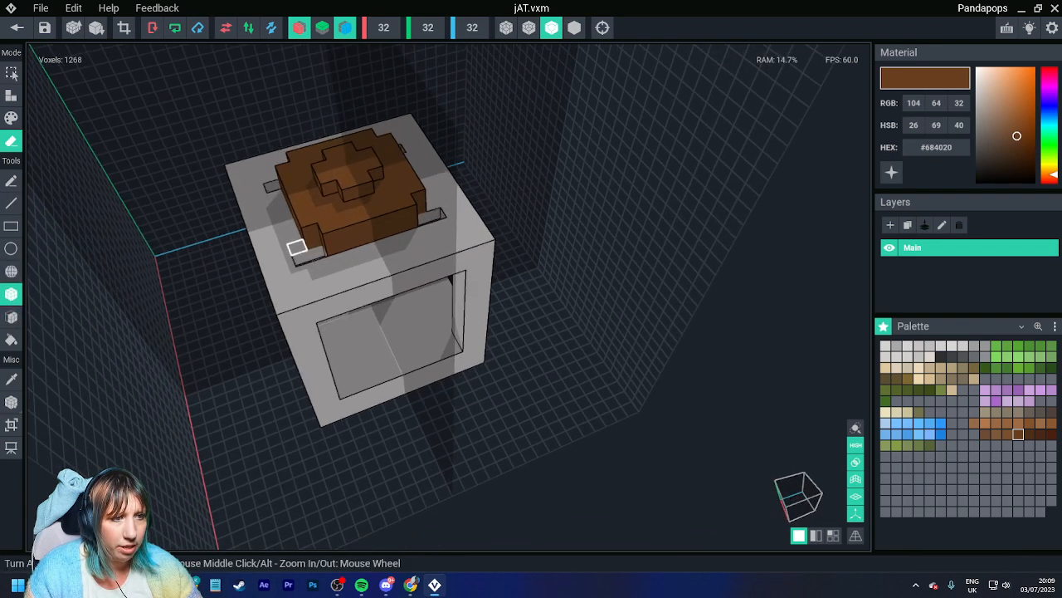
drag(297, 248, 283, 205)
right_drag(336, 257, 324, 252)
drag(322, 261, 401, 247)
Step: Set the colour to light blue #A9CBEA and turn off mirroring on all axes
mouse_move(381, 280)
right_down()
mouse_move(384, 271)
mouse_move(381, 339)
mouse_move(416, 367)
right_up()
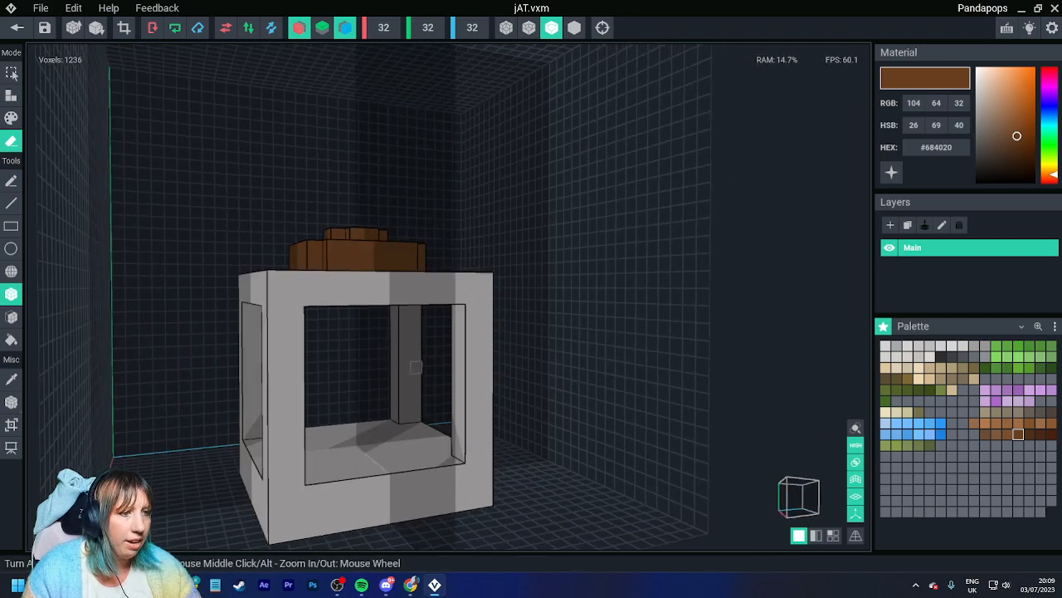
click(885, 345)
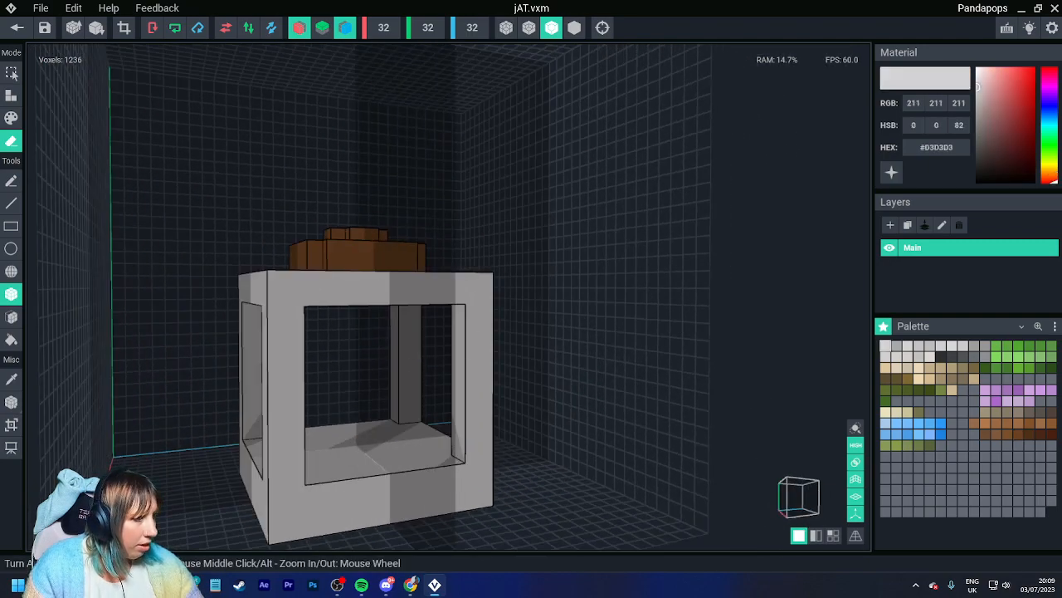
right_drag(371, 271, 385, 272)
click(885, 423)
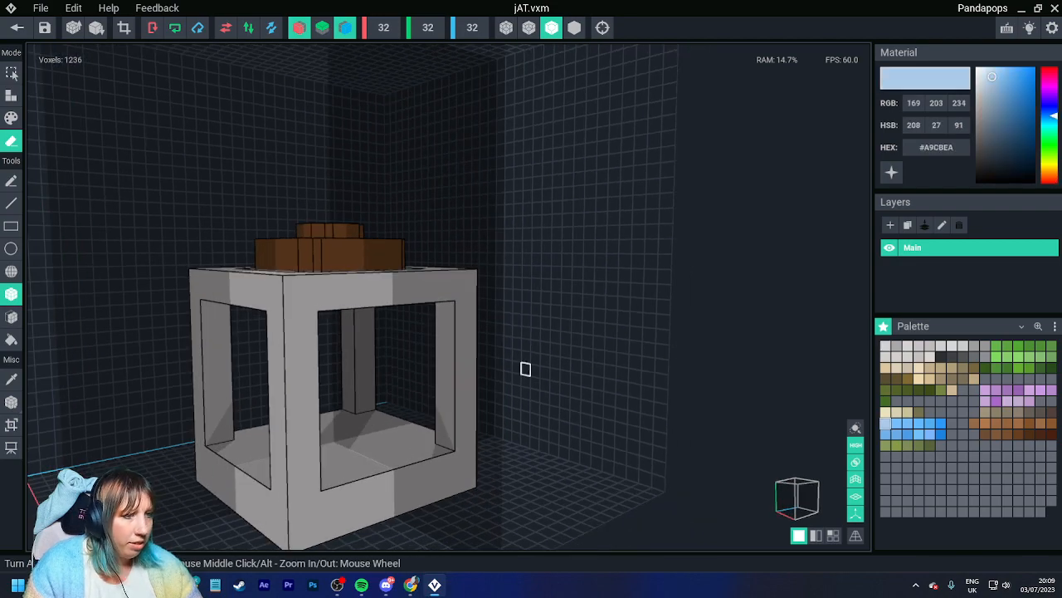
right_drag(433, 392, 374, 382)
scroll(374, 381, up, 3)
click(300, 27)
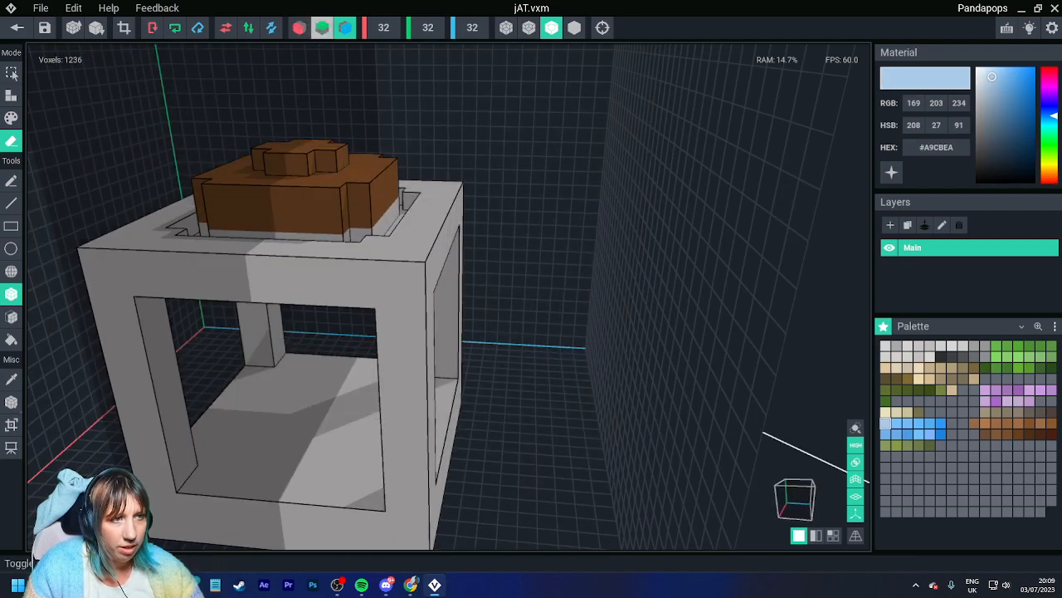
click(345, 27)
right_drag(269, 460, 277, 464)
middle_drag(277, 463, 278, 390)
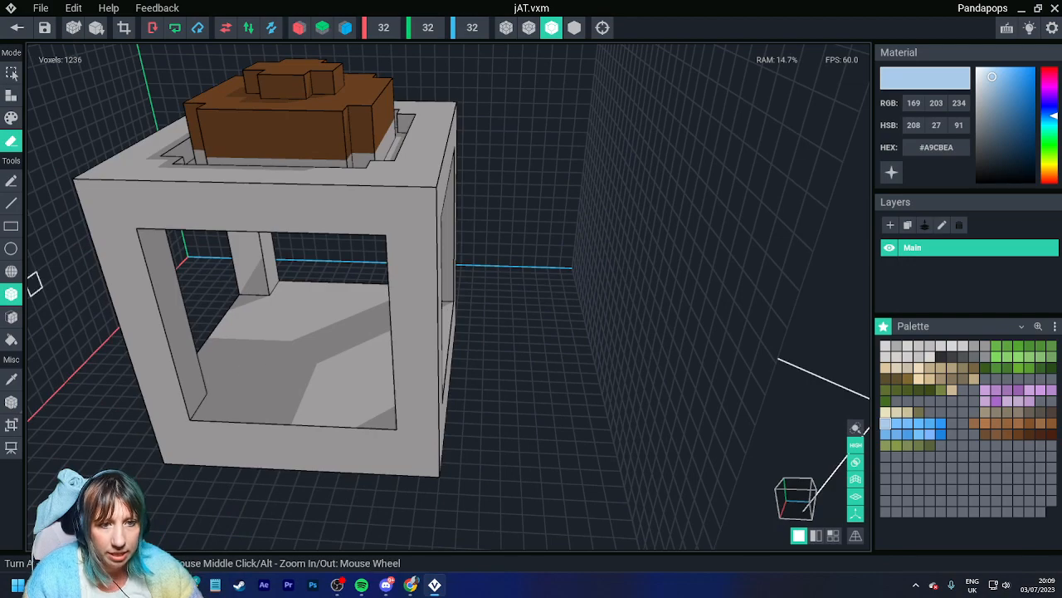
Step: Add light-blue voxels climbing diagonally like a small staircase from the jar's floor, just inside the front opening
click(11, 95)
right_drag(280, 399, 283, 438)
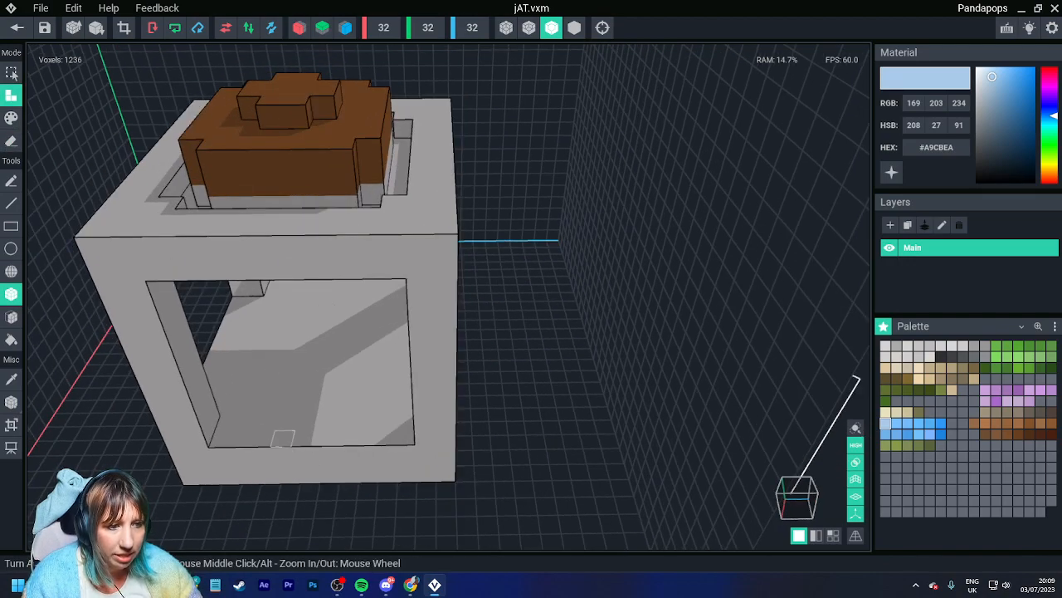
click(283, 438)
right_drag(312, 390, 252, 378)
click(239, 414)
click(241, 404)
click(317, 370)
click(322, 352)
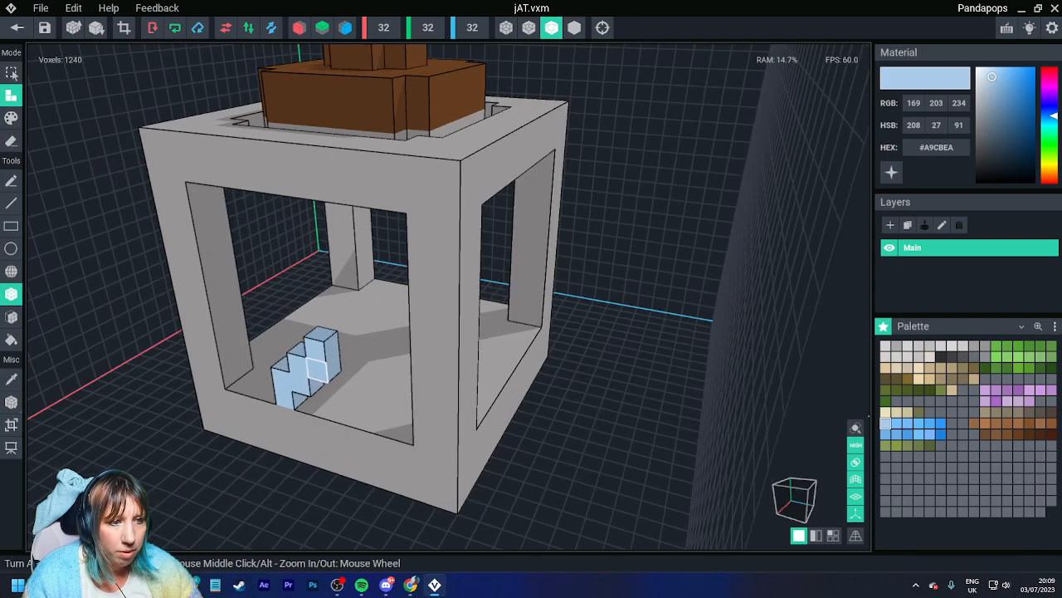
Step: Erase the supporting voxels of the light-blue staircase, leaving three diagonal voxels floating inside the jar
right_drag(317, 371, 385, 322)
click(11, 140)
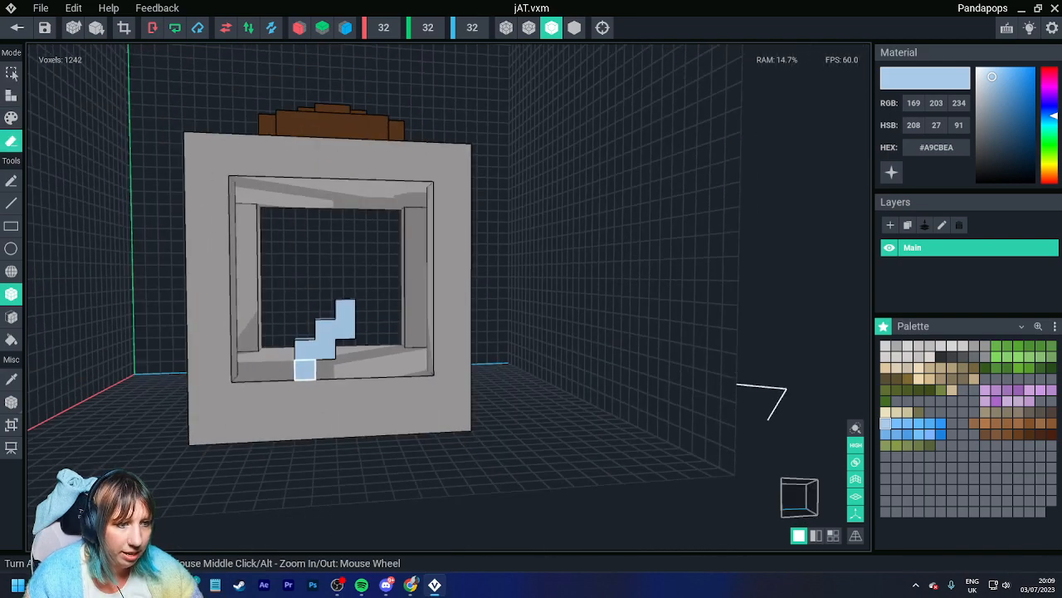
click(325, 349)
click(346, 329)
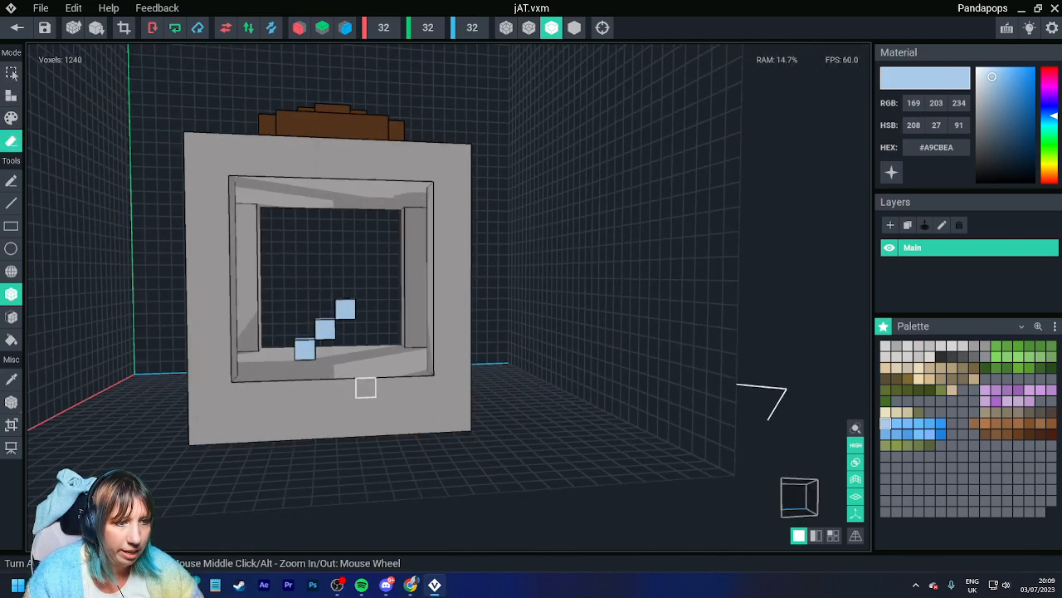
scroll(365, 387, down, 4)
right_drag(341, 396, 338, 393)
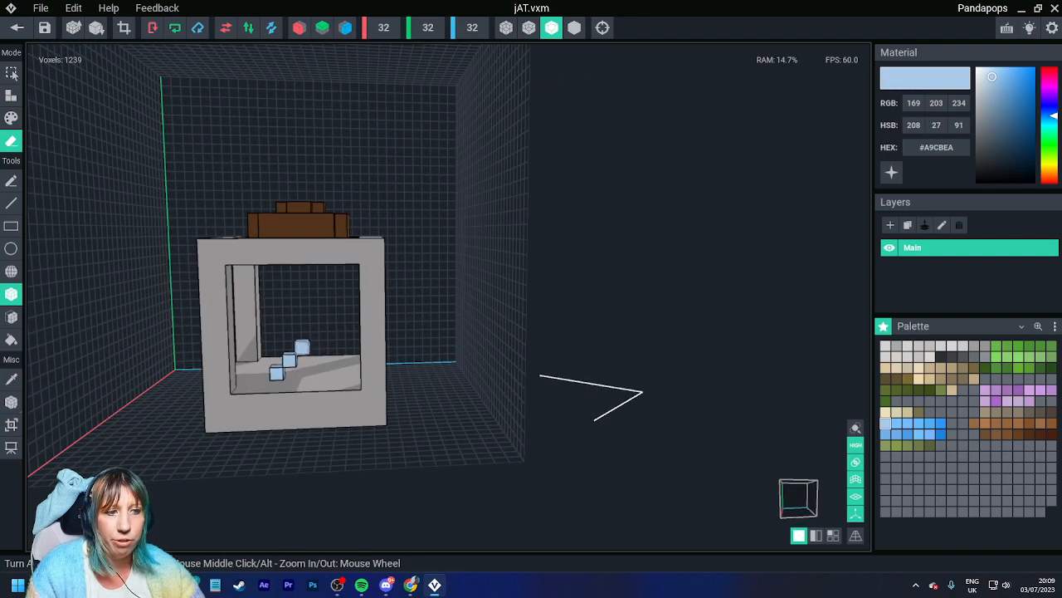
right_drag(302, 348, 363, 310)
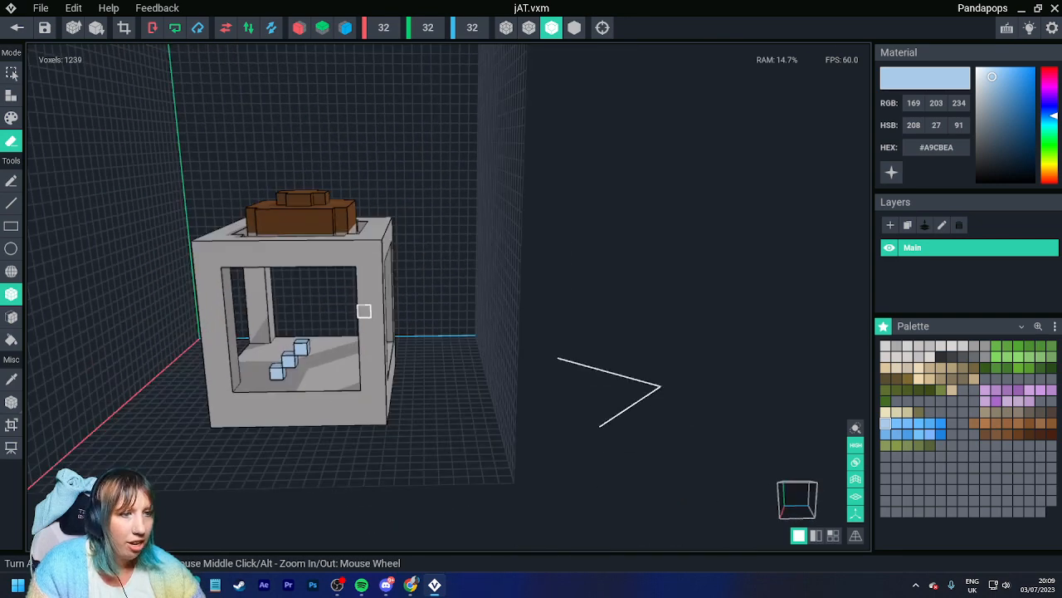
Step: Set the paint colour to emissive light grey #CCCCCC and paint one side face of the jar's frame around its opening
alt+click(363, 311)
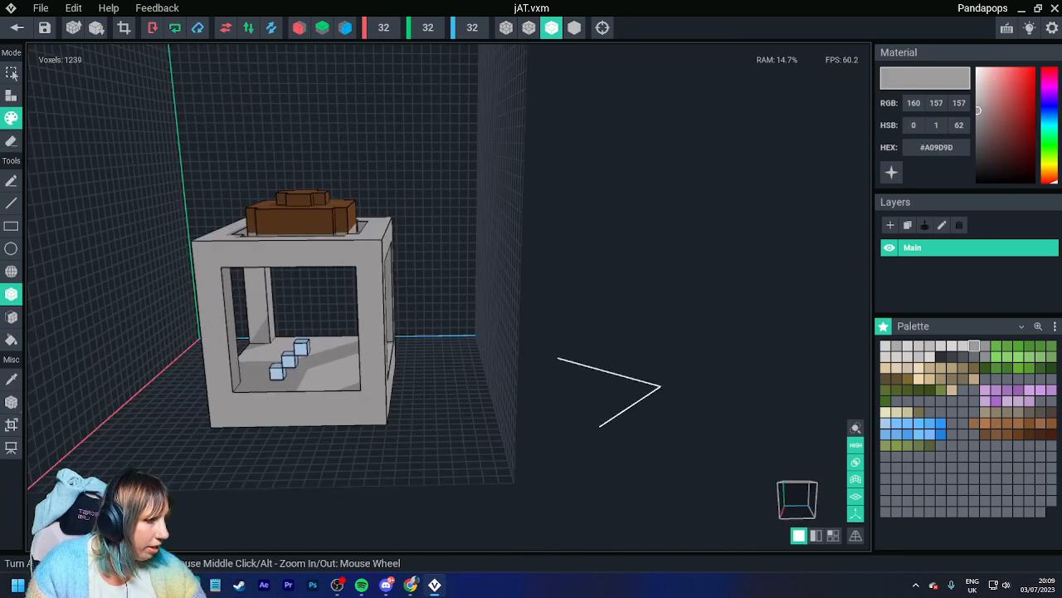
click(963, 345)
click(891, 172)
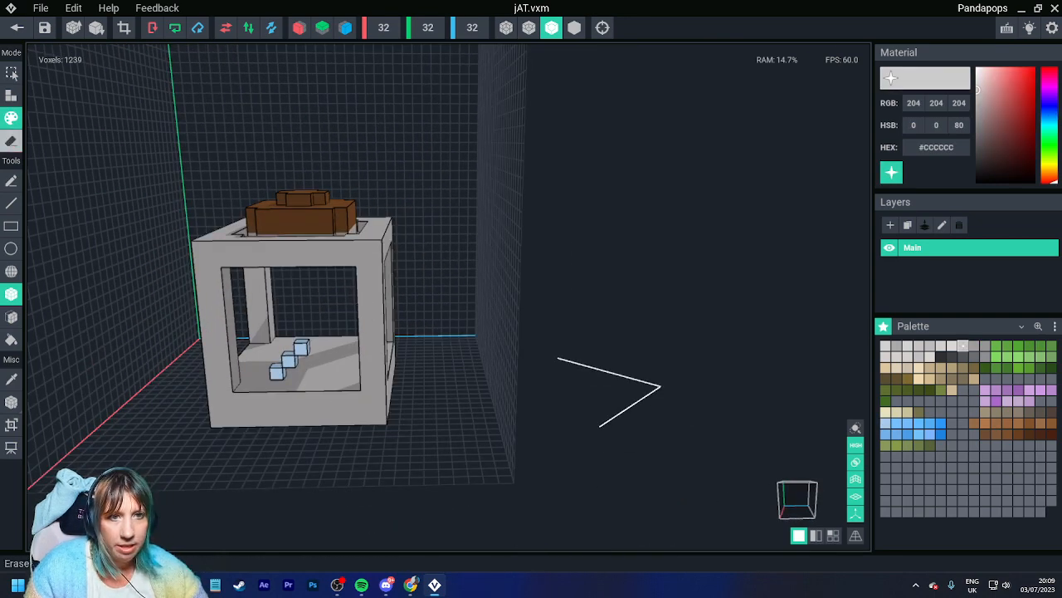
right_drag(215, 286, 270, 285)
drag(197, 248, 213, 388)
mouse_move(213, 387)
right_down()
mouse_move(253, 355)
mouse_move(277, 365)
right_up()
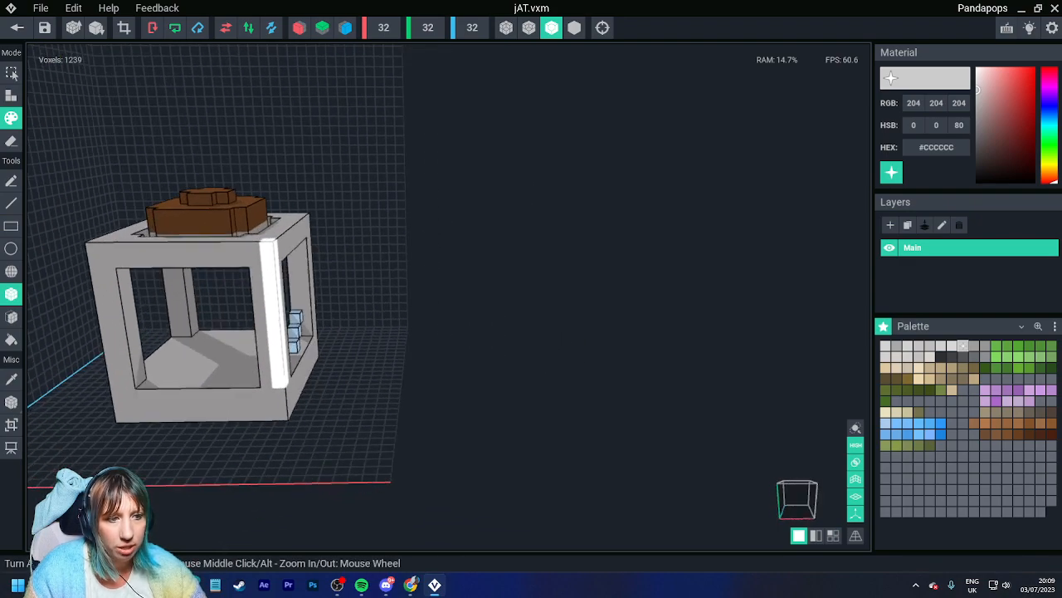
mouse_move(265, 382)
mouse_down()
mouse_move(254, 247)
mouse_move(259, 391)
mouse_move(114, 394)
mouse_move(114, 300)
mouse_move(91, 262)
mouse_move(118, 389)
mouse_up()
drag(119, 254, 243, 255)
Step: Paint the front face of the jar's frame around the opening with the same emissive light grey
right_drag(465, 332, 332, 338)
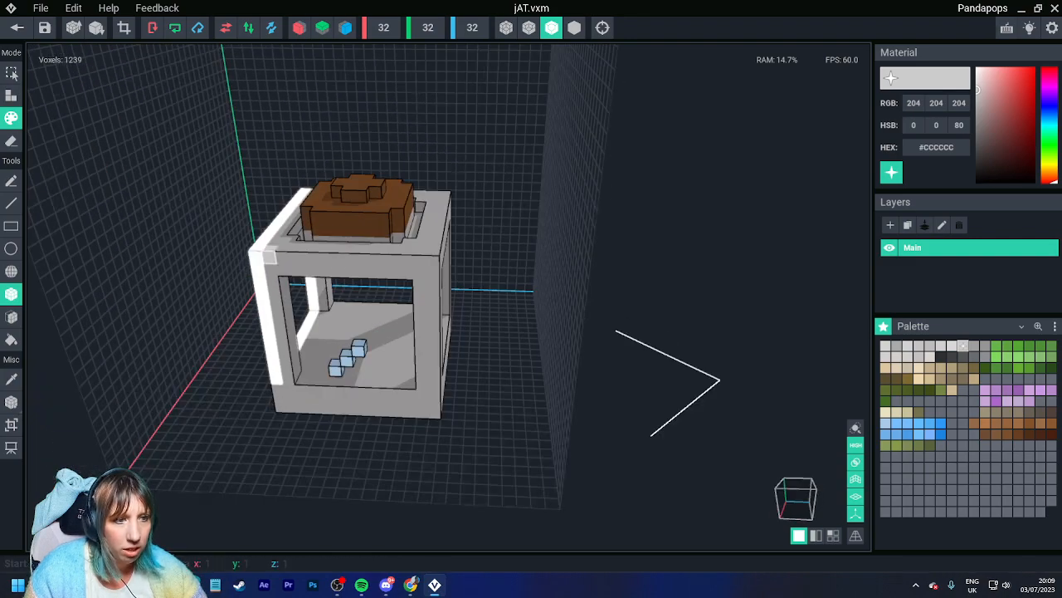
mouse_move(270, 259)
mouse_down()
mouse_move(434, 272)
mouse_move(421, 385)
mouse_up()
drag(289, 379, 274, 281)
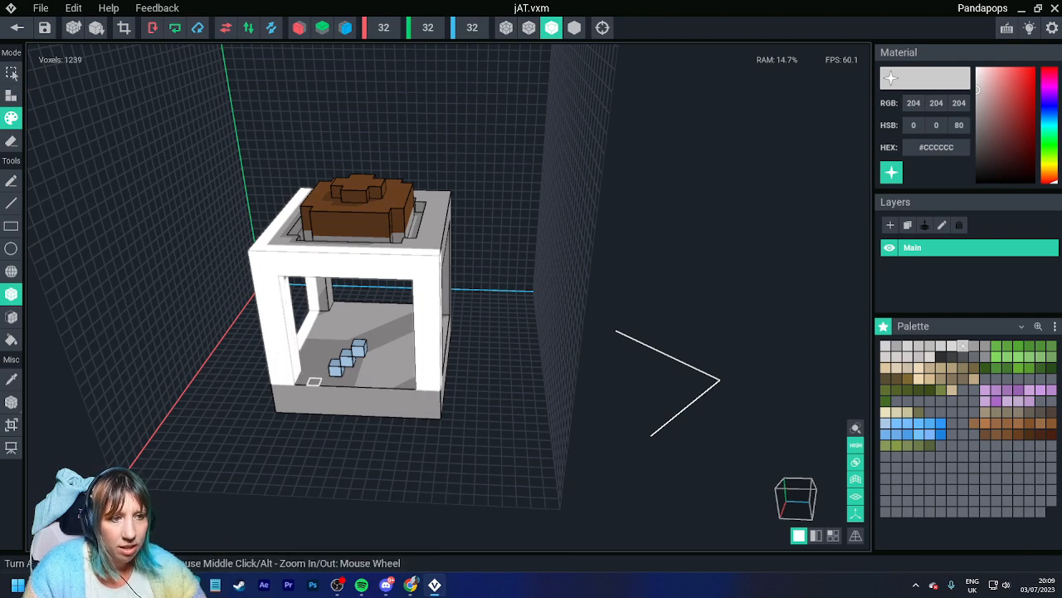
right_drag(314, 381, 160, 336)
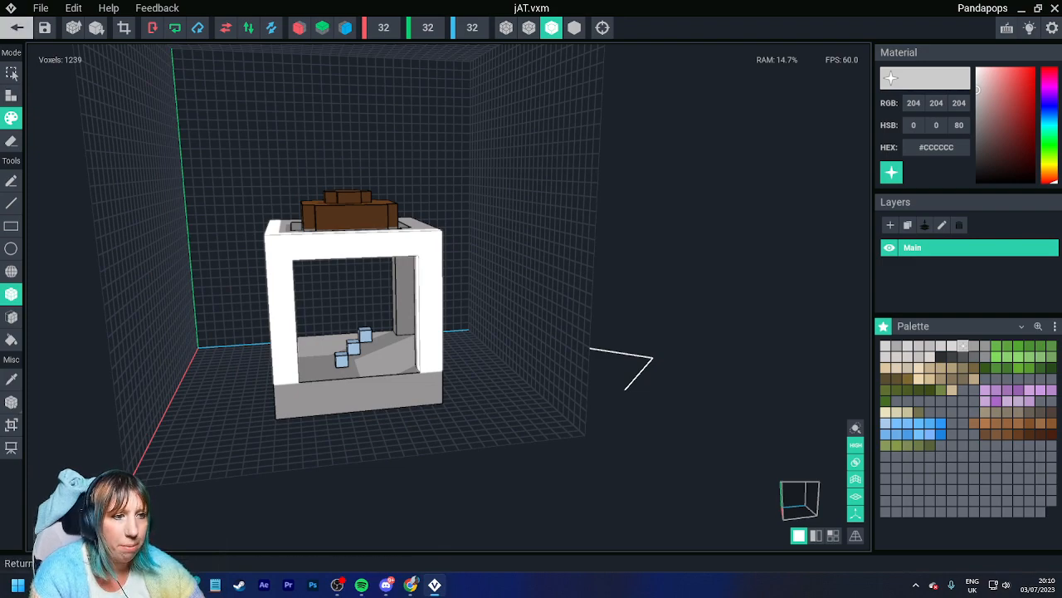
Step: Close the jar model and the bench file back to the home screen, saving both jAT.vxm and bench01.vxr
click(17, 27)
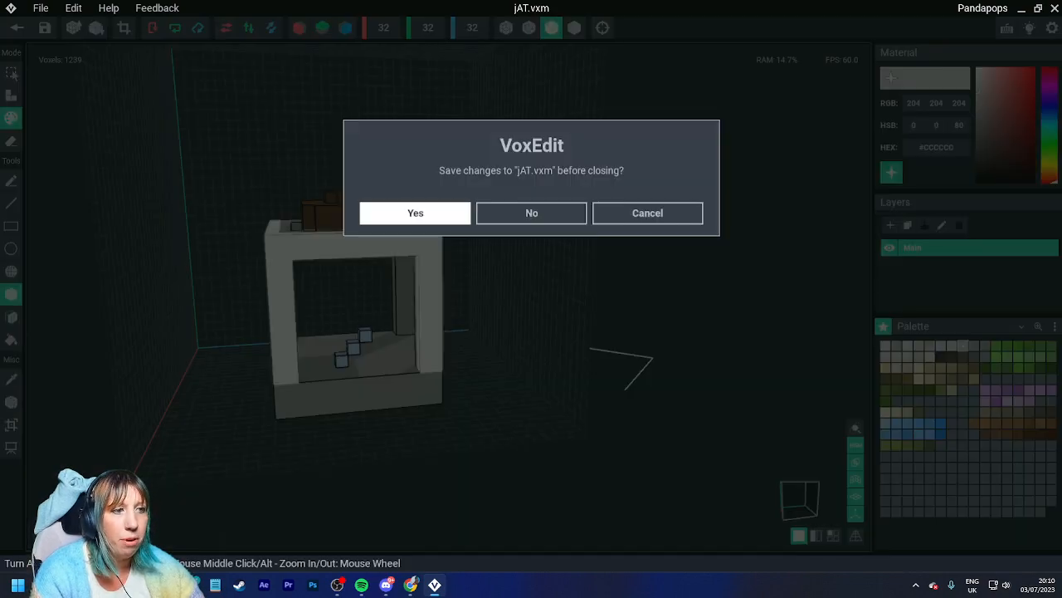
key(Return)
click(16, 27)
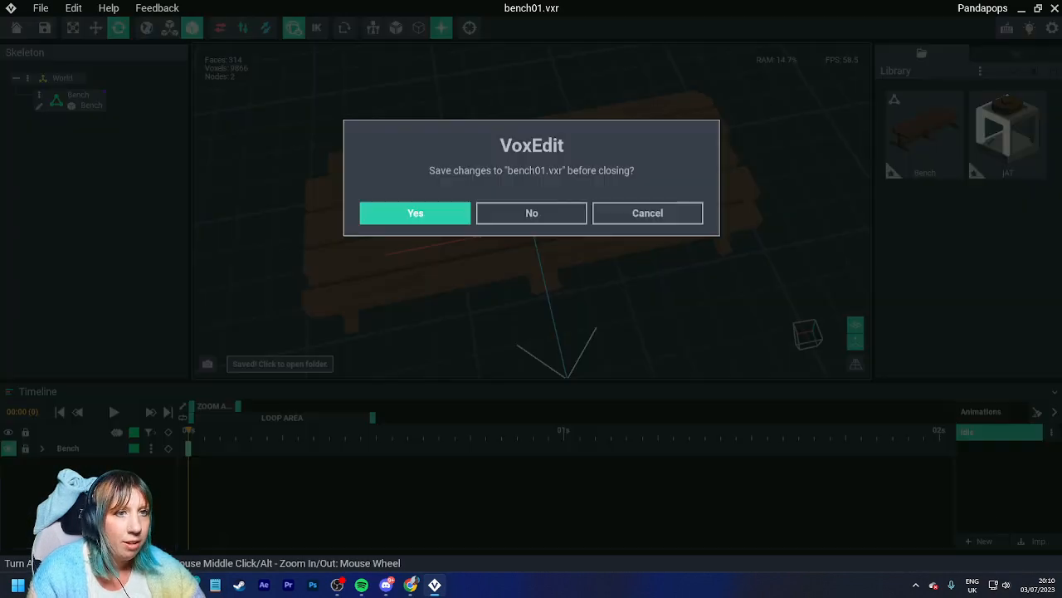
click(416, 210)
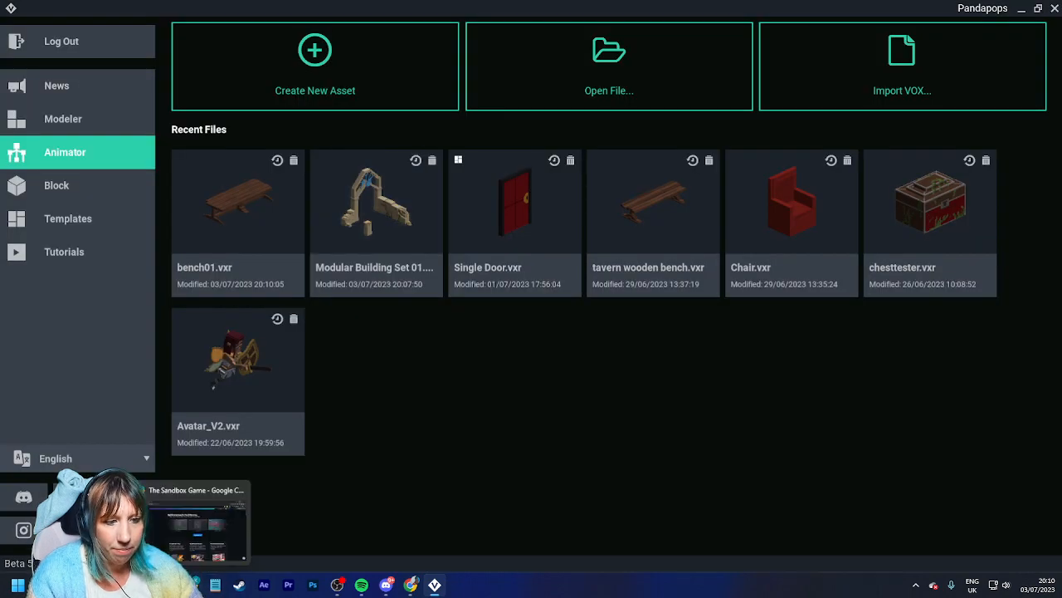
Step: Switch to The Sandbox website in Chrome, search the Workspace assets for "ufo" and open the UFO catcher asset
drag(0, 125, 407, 0)
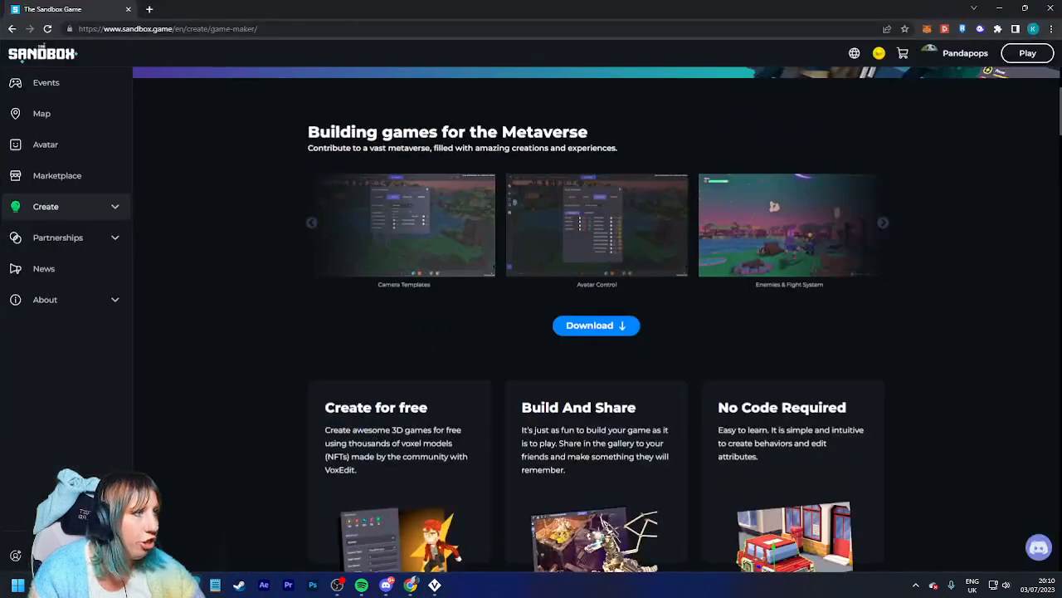
click(954, 53)
click(941, 176)
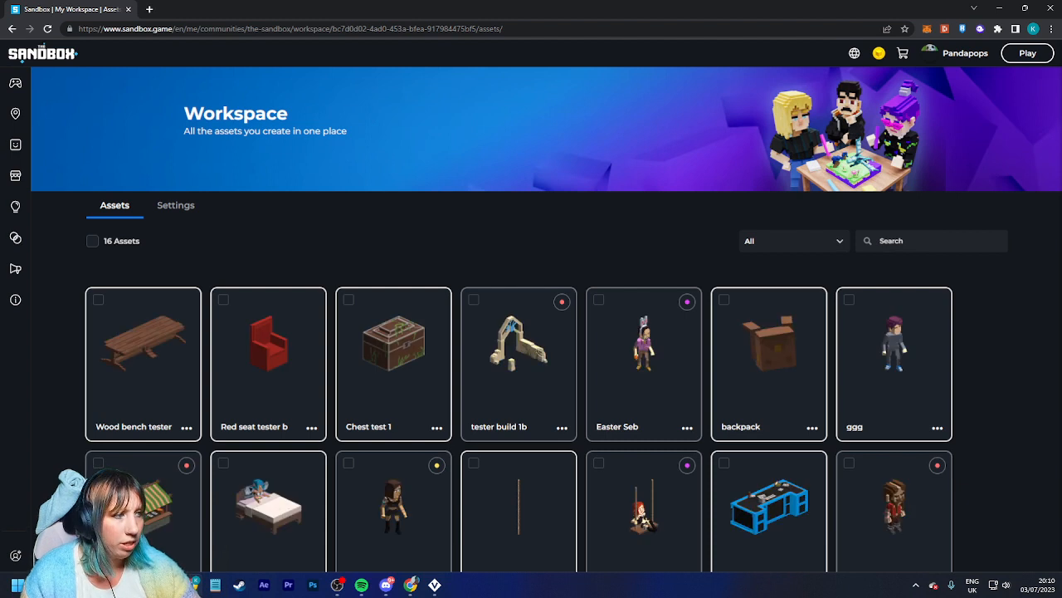
click(900, 241)
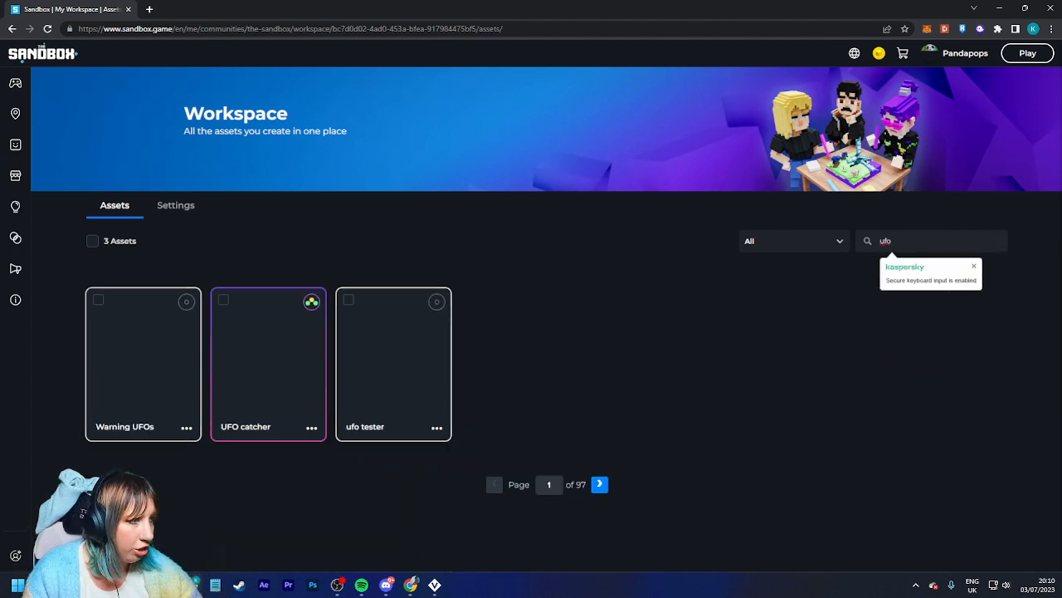
click(394, 357)
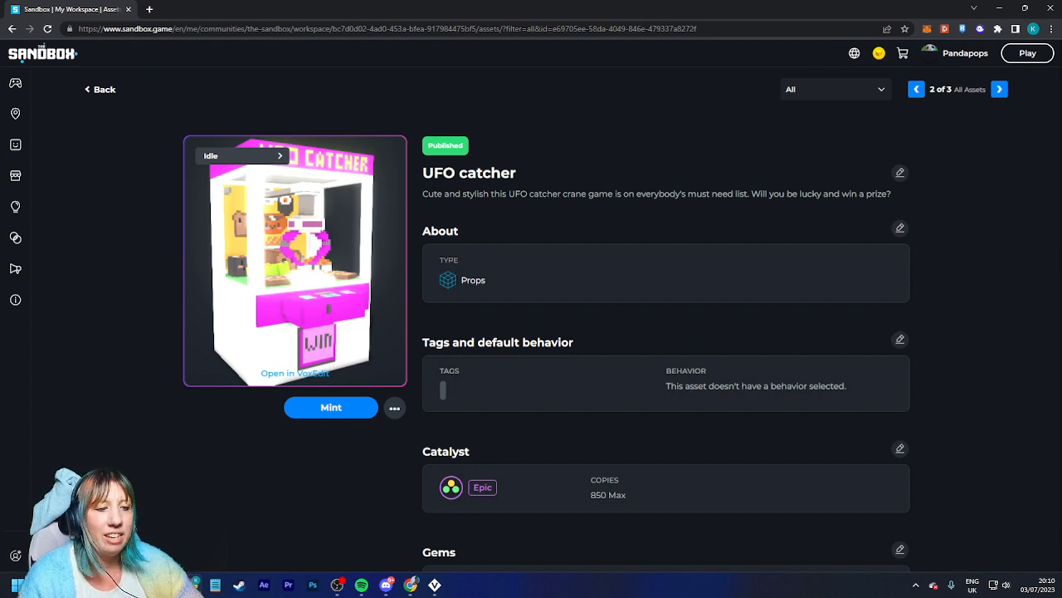
Step: Rotate the UFO catcher preview to examine its glowing frame and play its "Grabbing win" animation
click(435, 585)
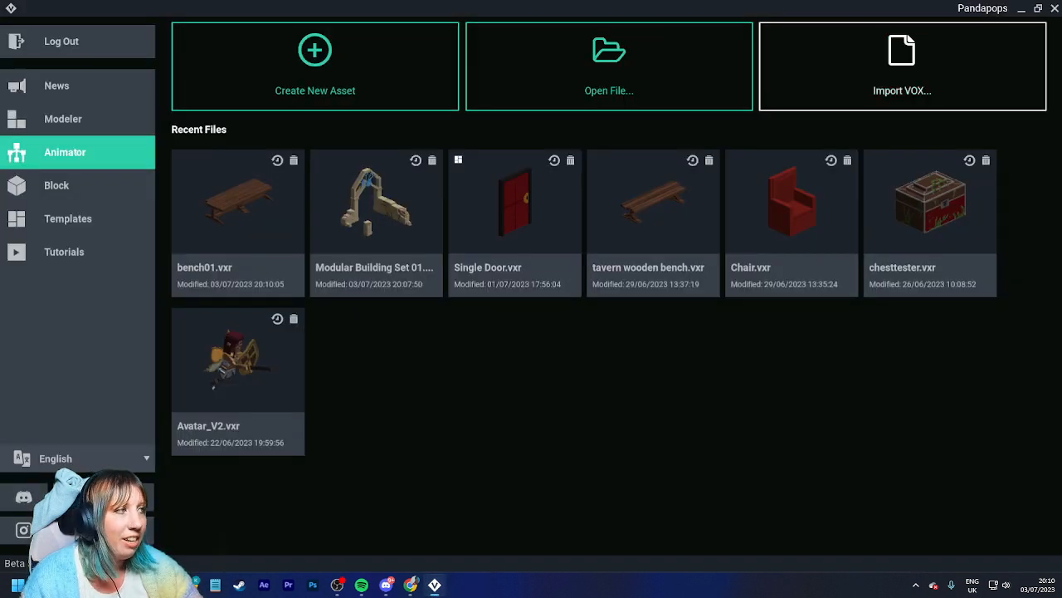
click(1022, 8)
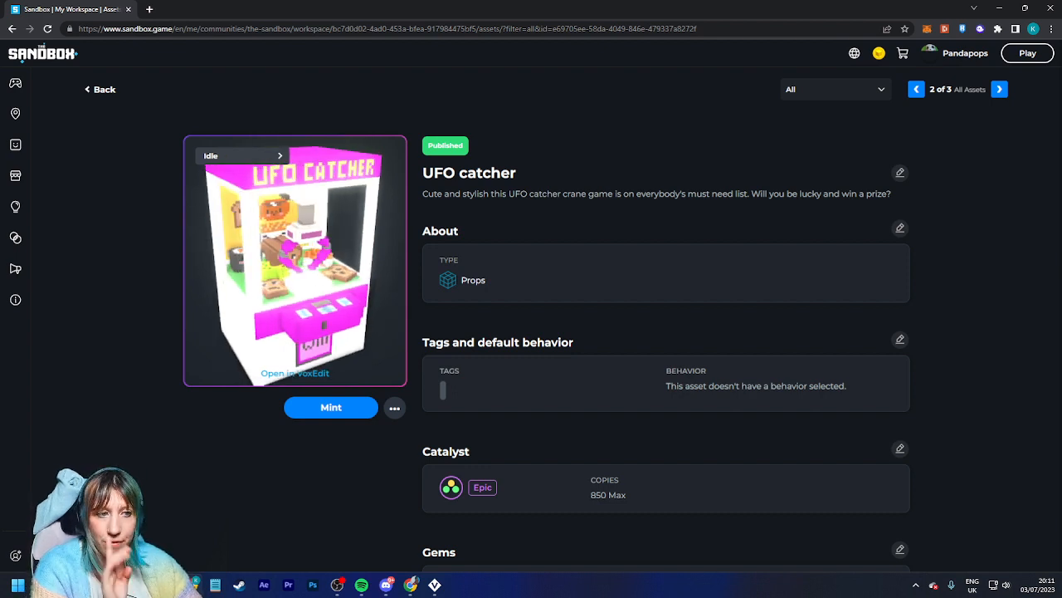
mouse_move(294, 262)
mouse_down()
mouse_move(326, 262)
mouse_move(269, 262)
mouse_move(301, 261)
mouse_up()
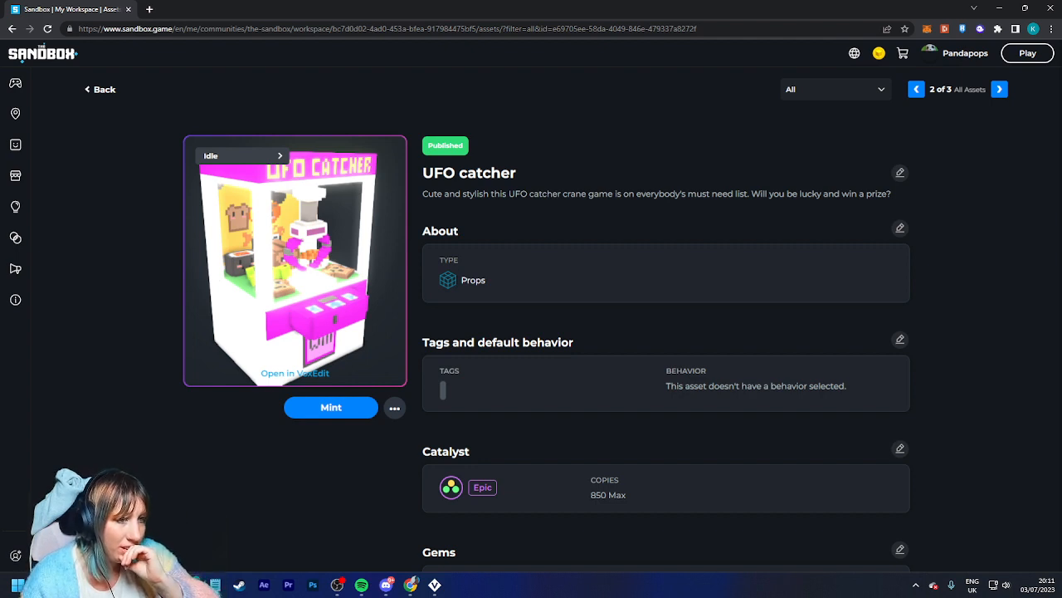
mouse_move(295, 266)
mouse_down()
mouse_move(215, 266)
mouse_move(334, 264)
mouse_move(268, 267)
mouse_move(312, 265)
mouse_up()
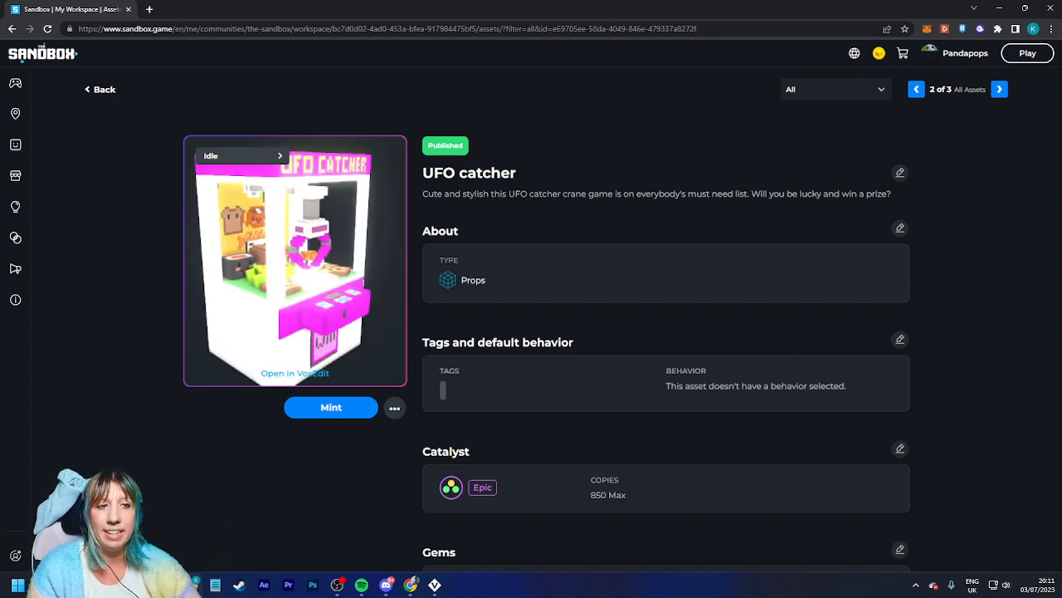
click(241, 156)
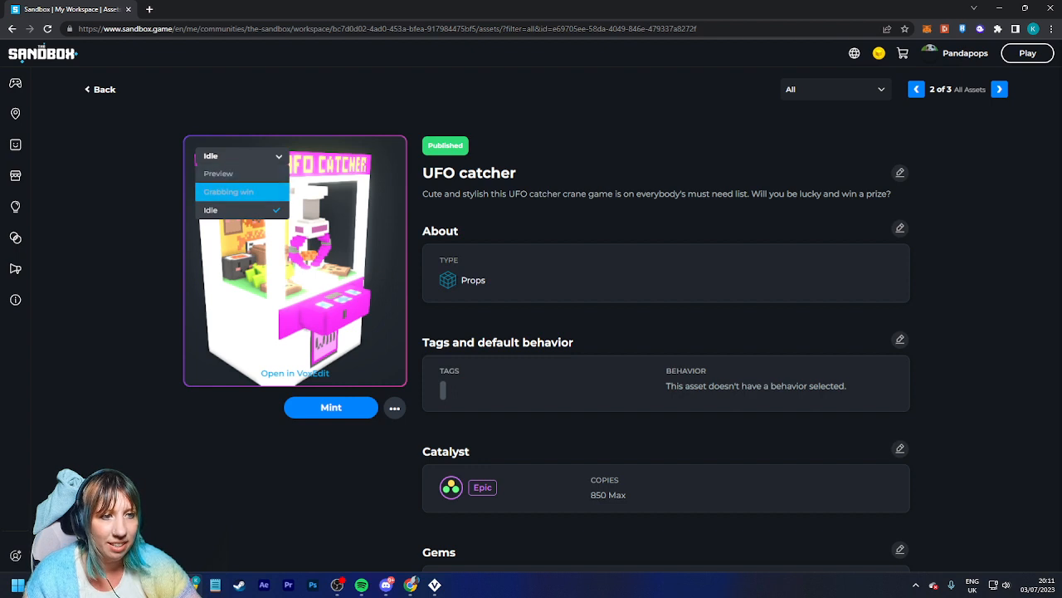
click(237, 190)
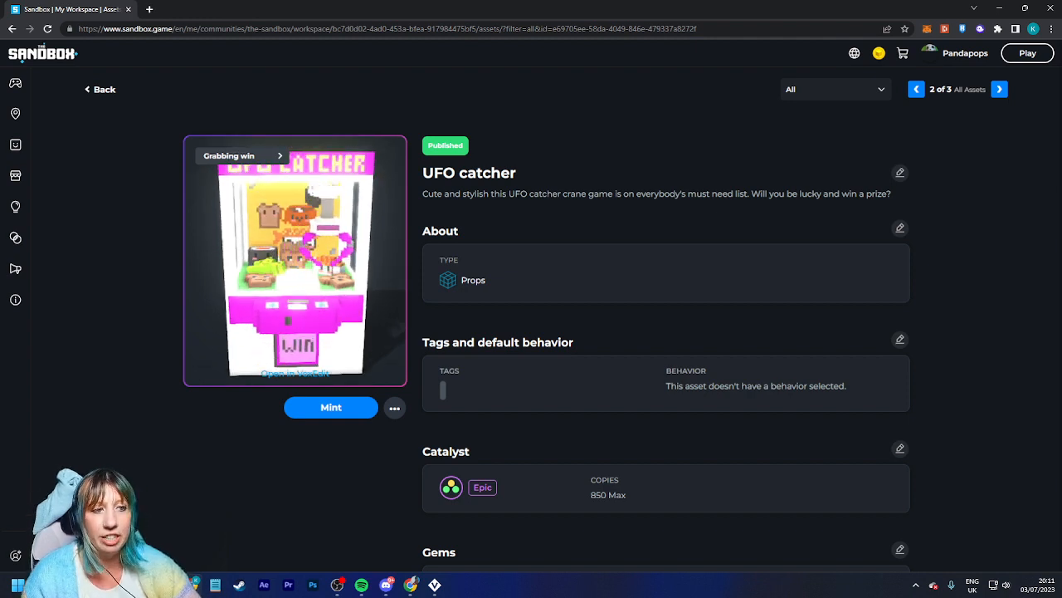
Step: Leave the UFO catcher page, switch back to VoxEdit and open the Modular Building Set 01 file
click(100, 90)
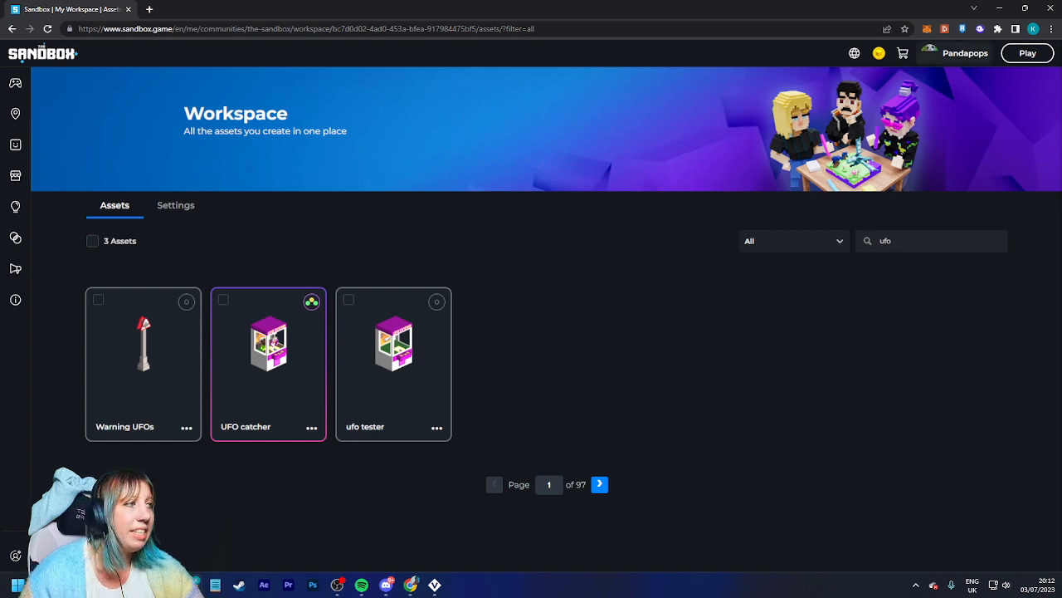
click(1000, 8)
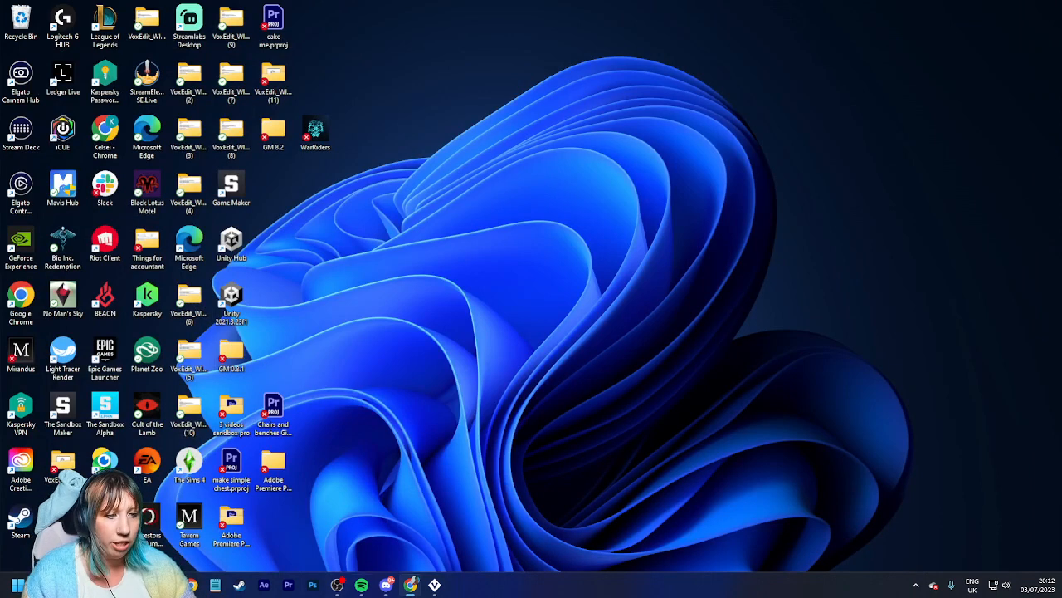
click(434, 584)
click(365, 200)
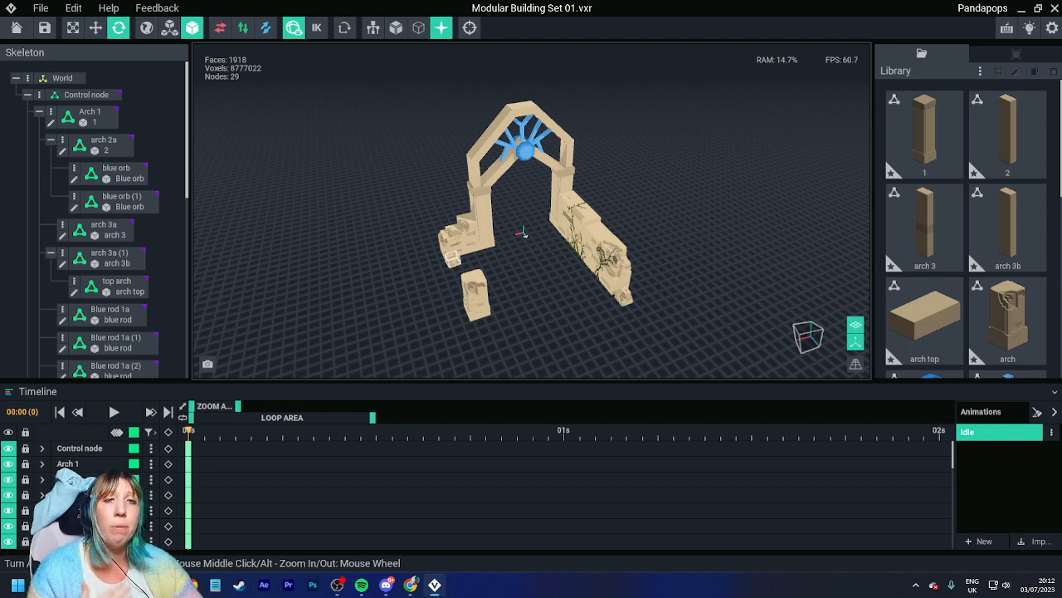
Step: Open the model of the short broken pillar, node Arch 2, for voxel editing
click(475, 294)
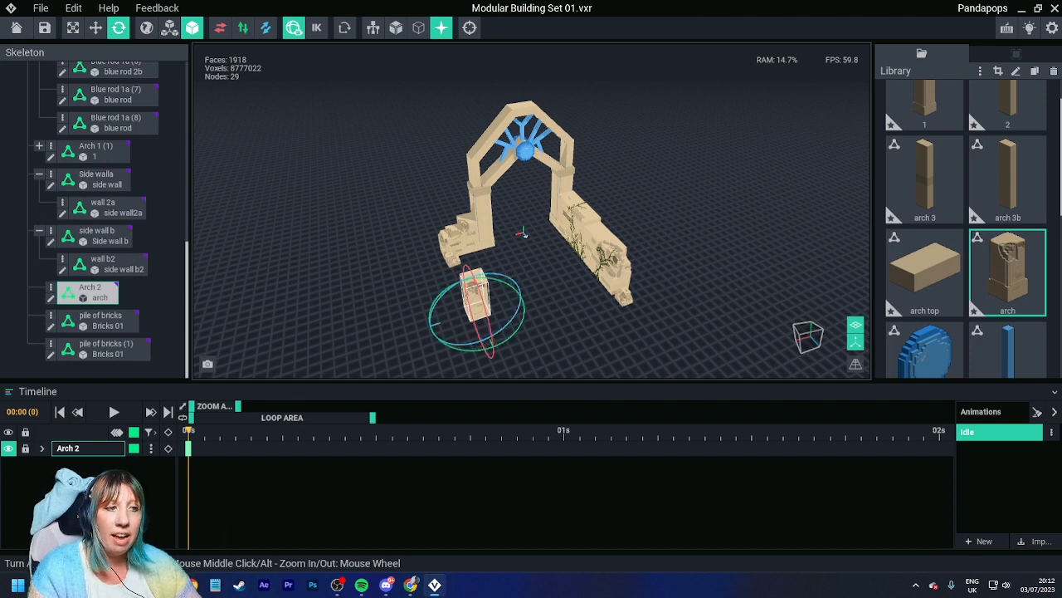
key(Tab)
right_drag(415, 448, 398, 399)
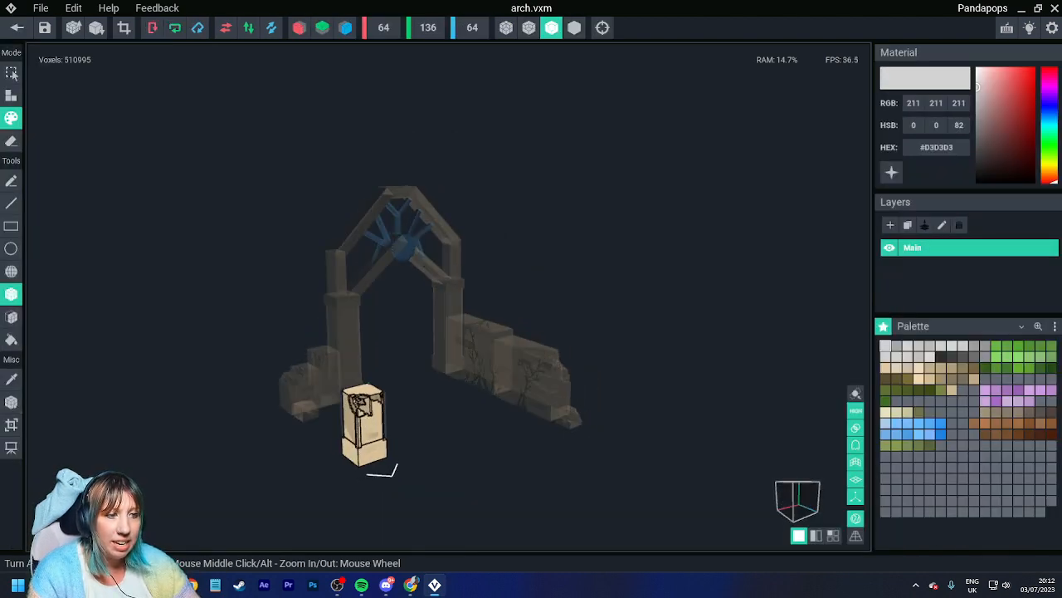
Step: Save and close the short broken pillar's model, then save and close Modular Building Set 01
scroll(390, 406, up, 6)
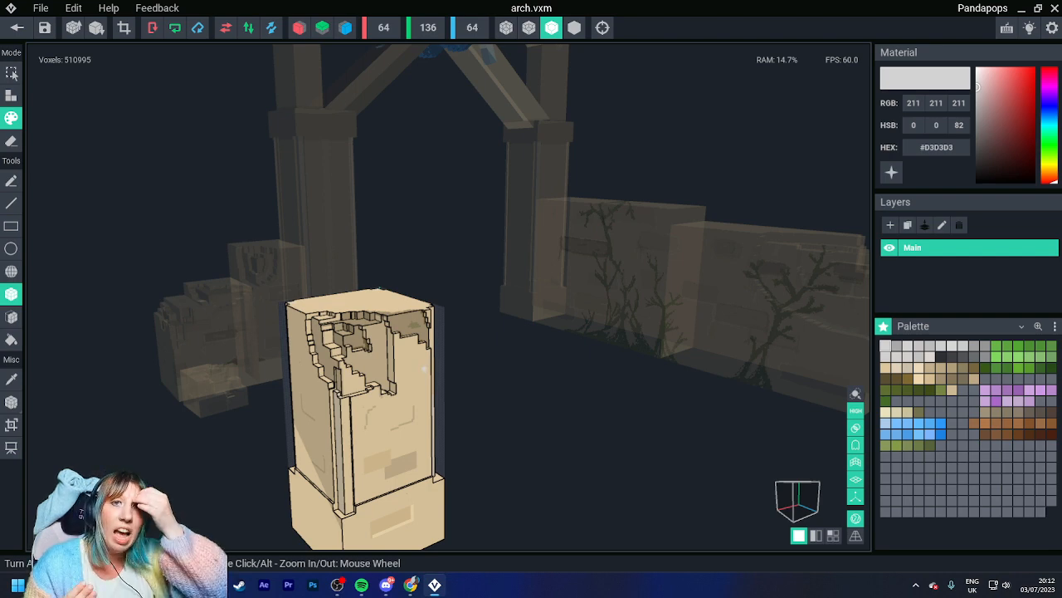
right_drag(387, 329, 340, 376)
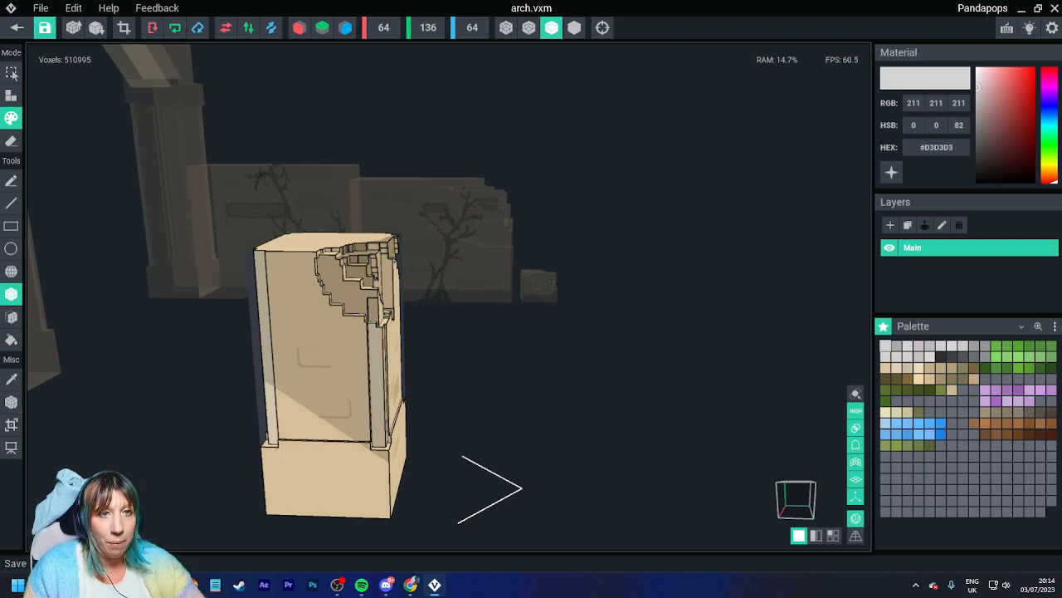
click(17, 27)
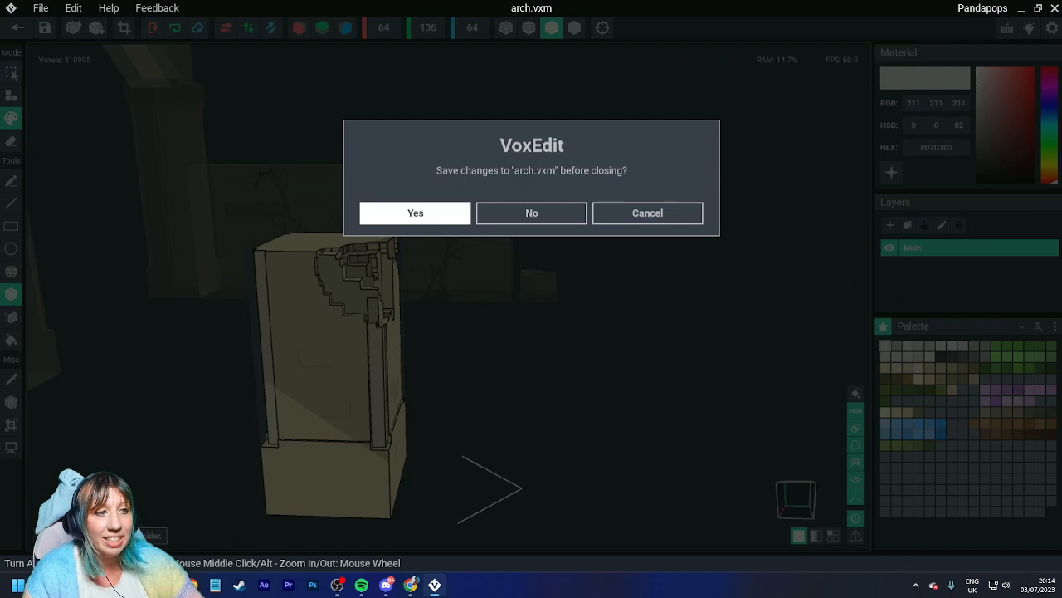
click(415, 214)
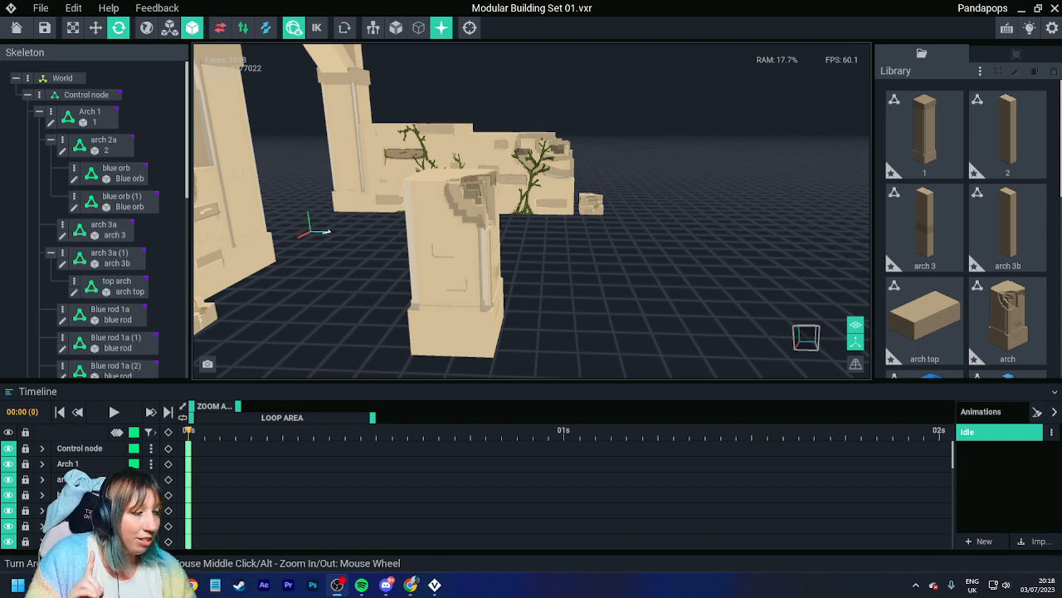
click(17, 27)
click(415, 212)
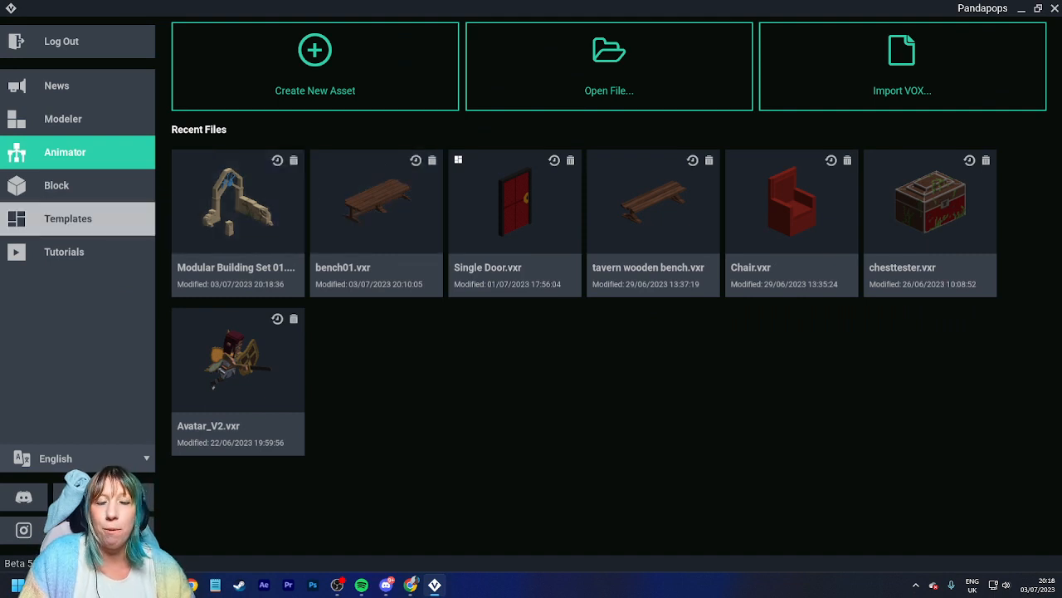
Step: Create a new Animator asset named "temio" in the "delete" folder inside the VoxEdit folder
click(75, 218)
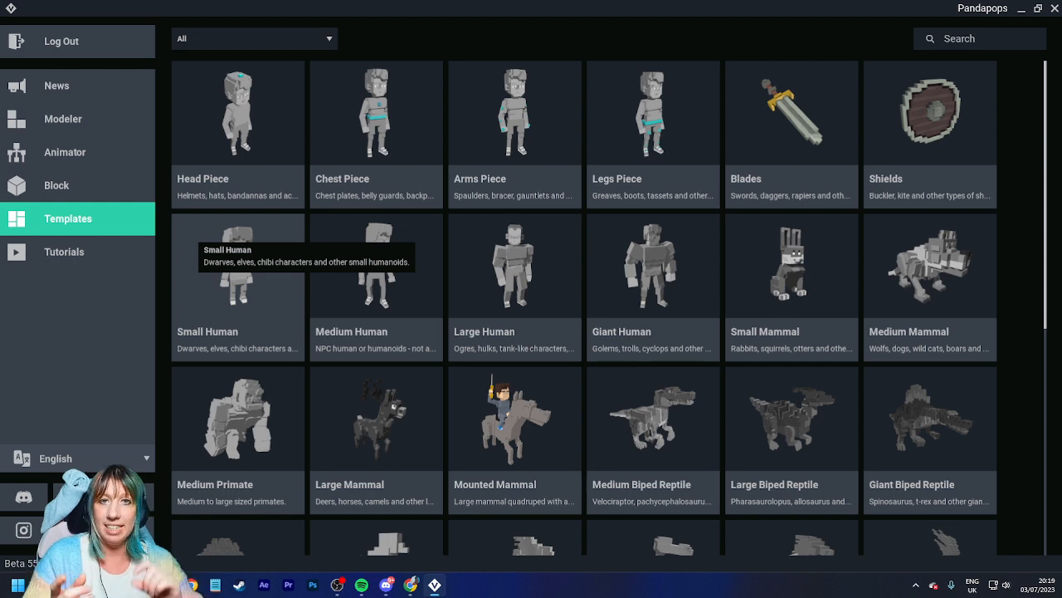
click(65, 152)
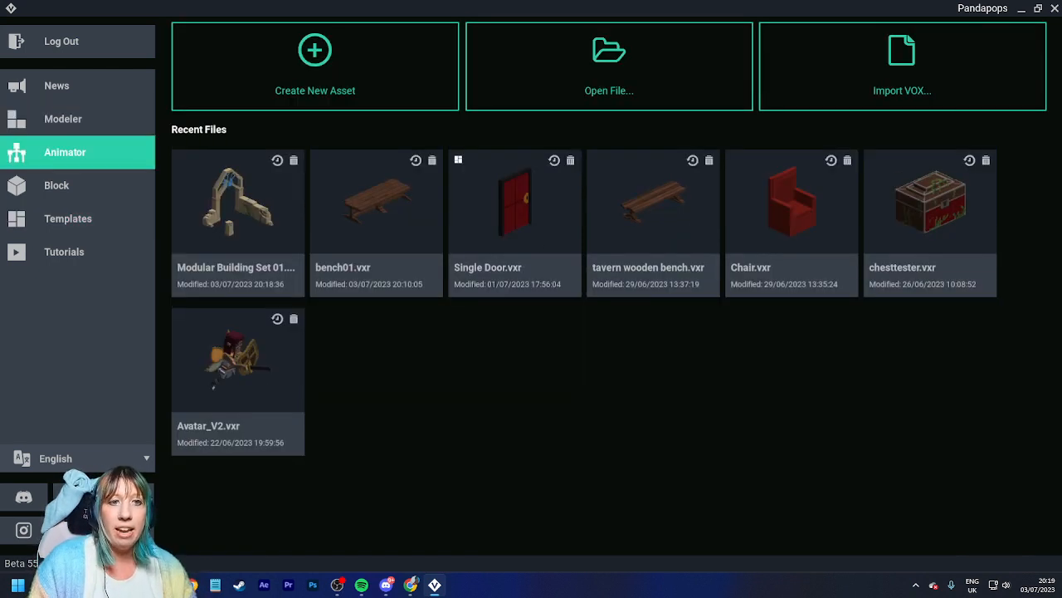
click(315, 66)
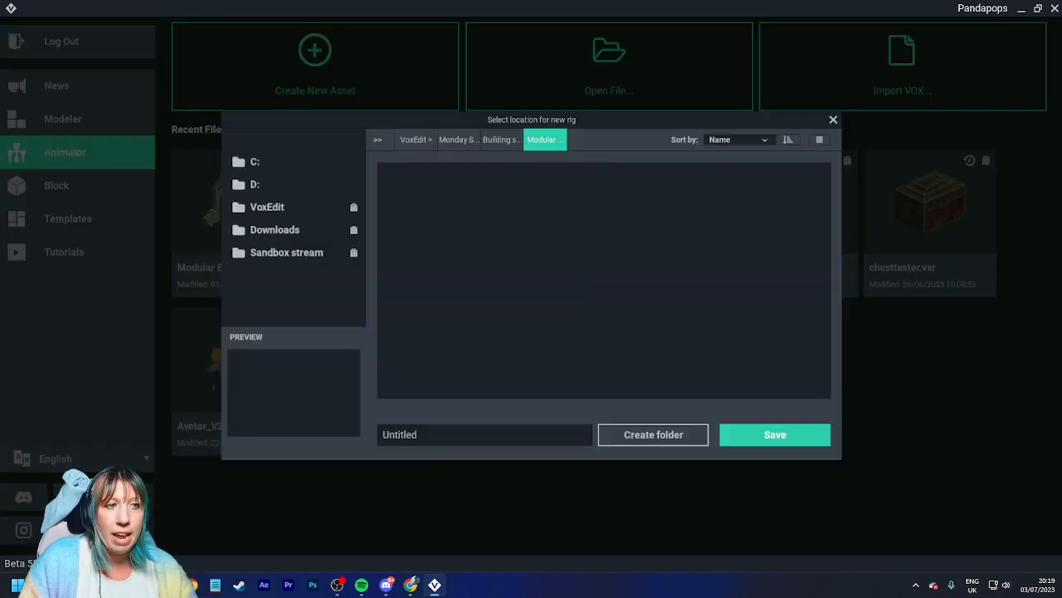
click(267, 207)
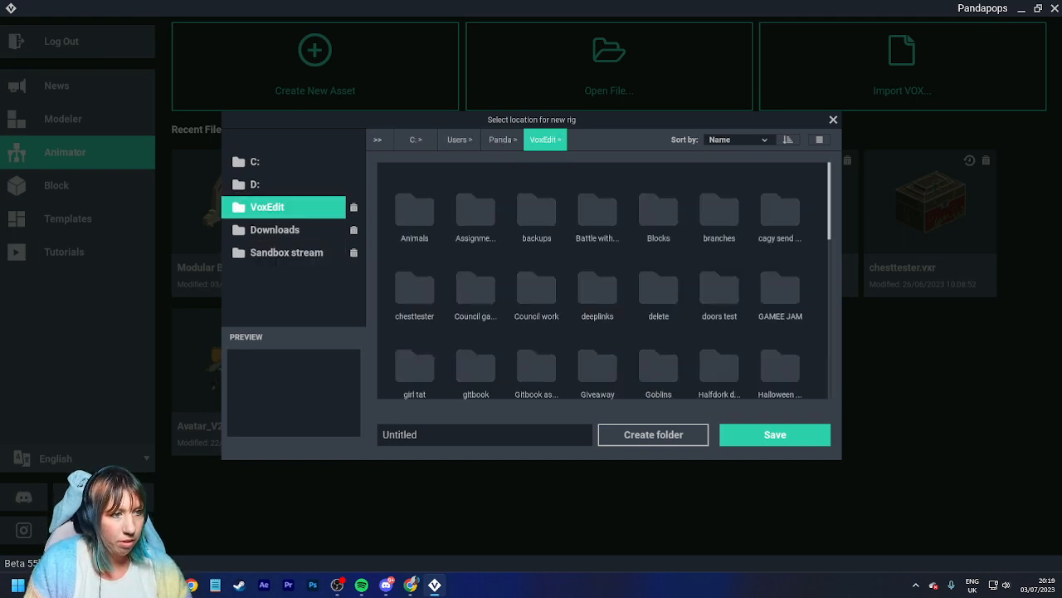
double_click(400, 435)
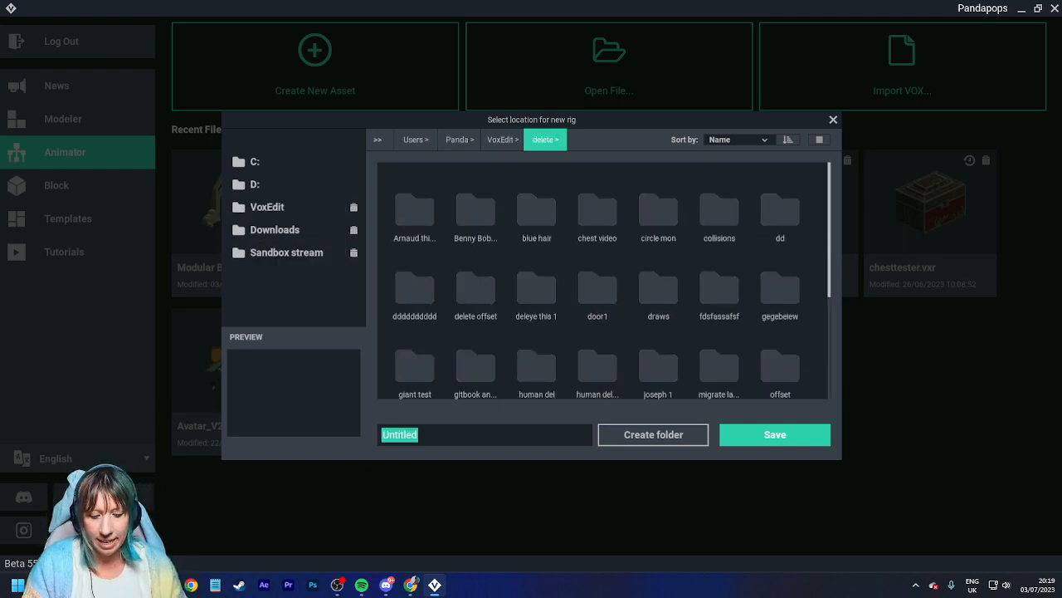
text(temio)
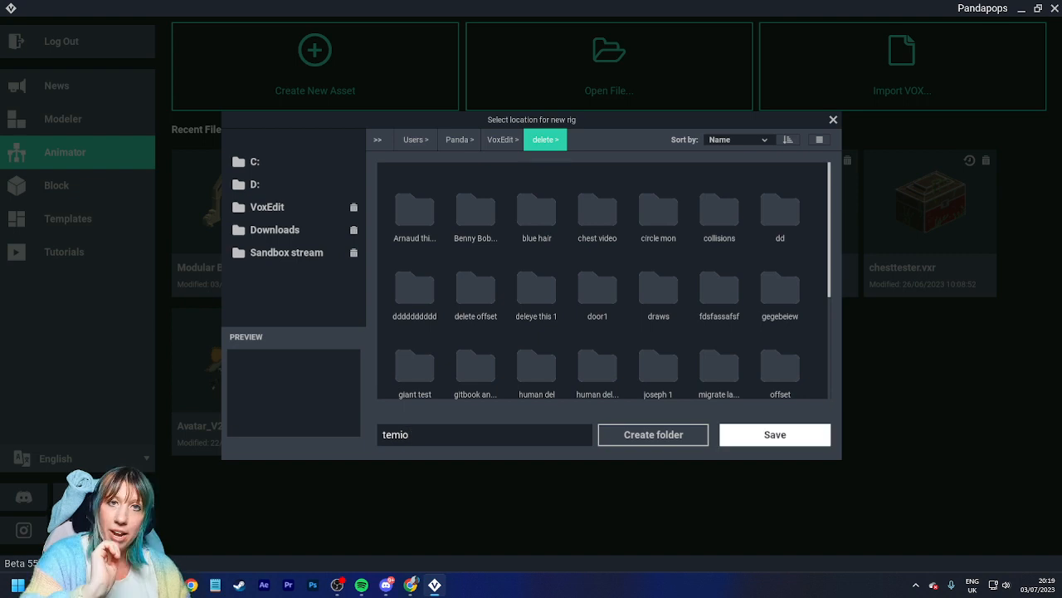
click(775, 434)
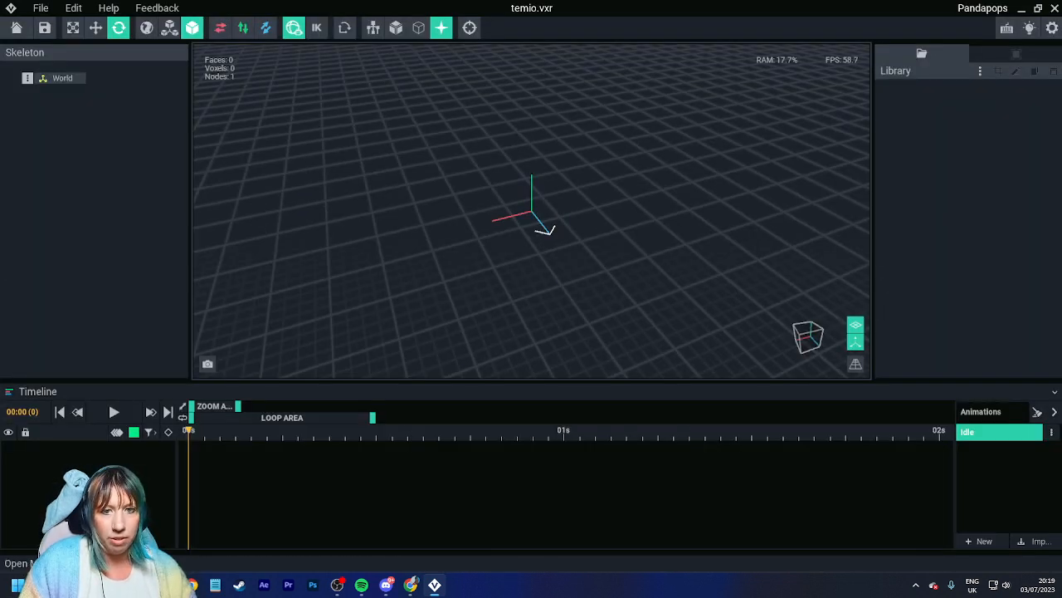
Step: Import the Mammals_Biped_Medium human rig from the Humans "standard" folder as a hierarchy under the World node
right_click(26, 77)
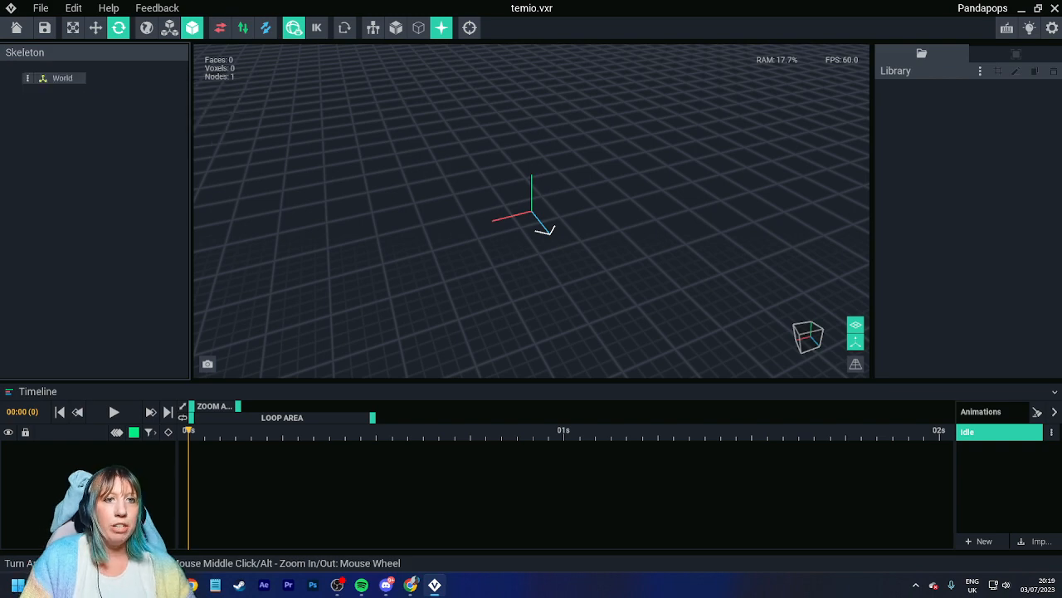
click(28, 79)
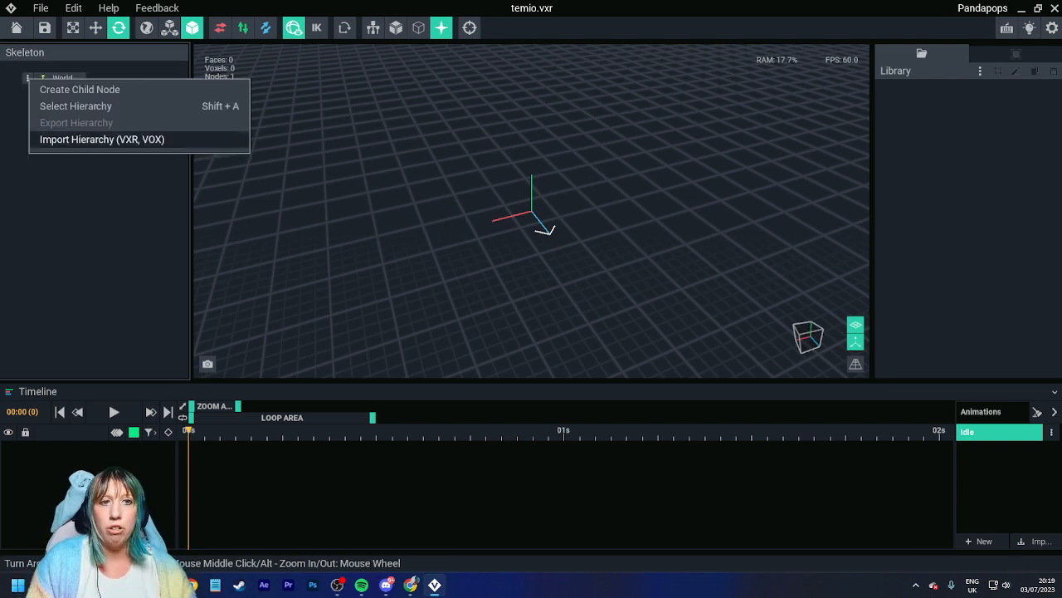
click(102, 139)
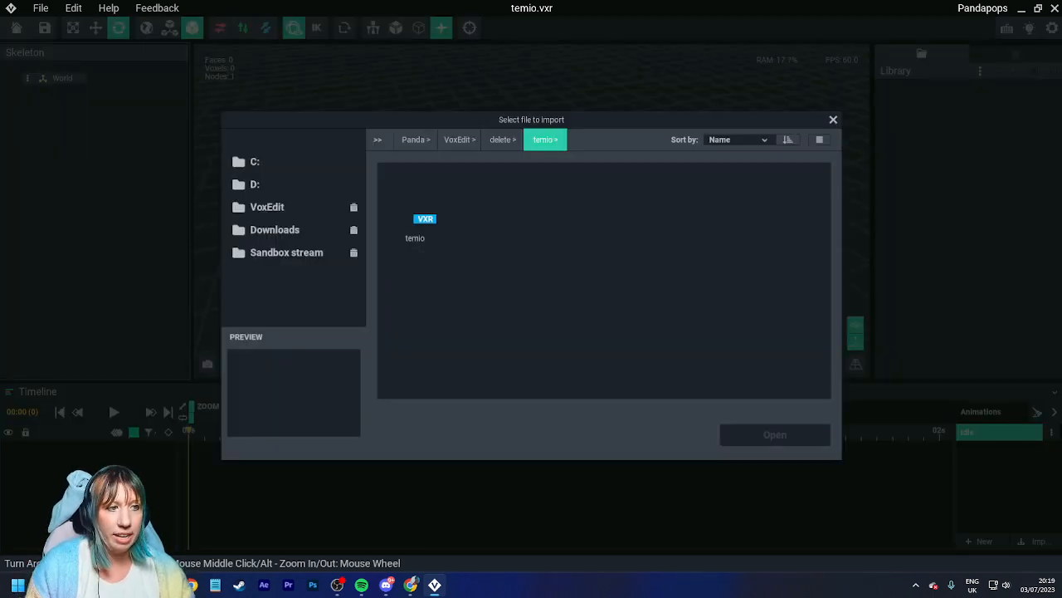
click(459, 139)
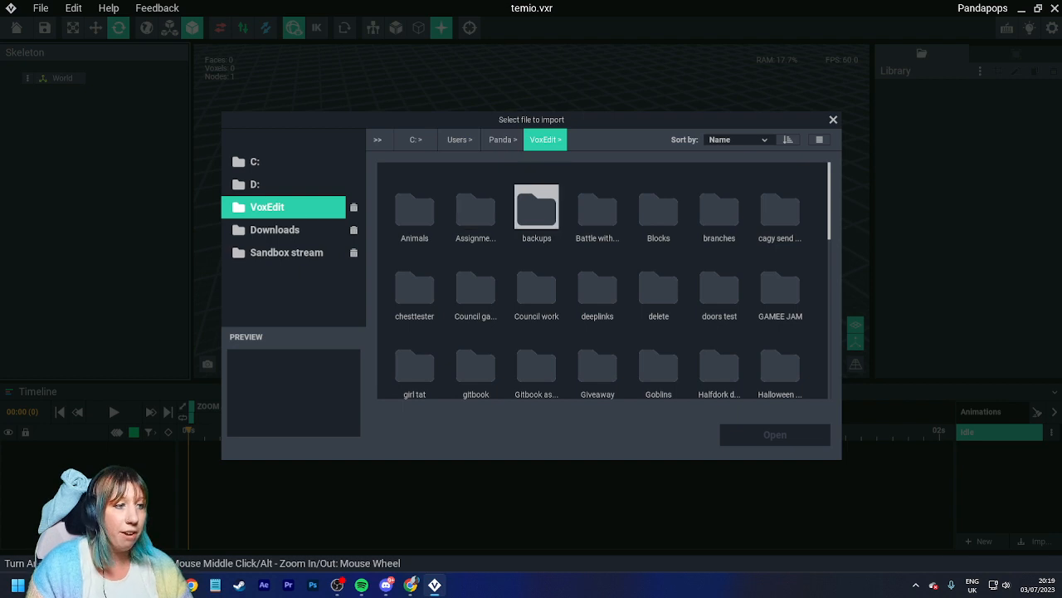
scroll(658, 305, down, 1)
scroll(581, 323, down, 2)
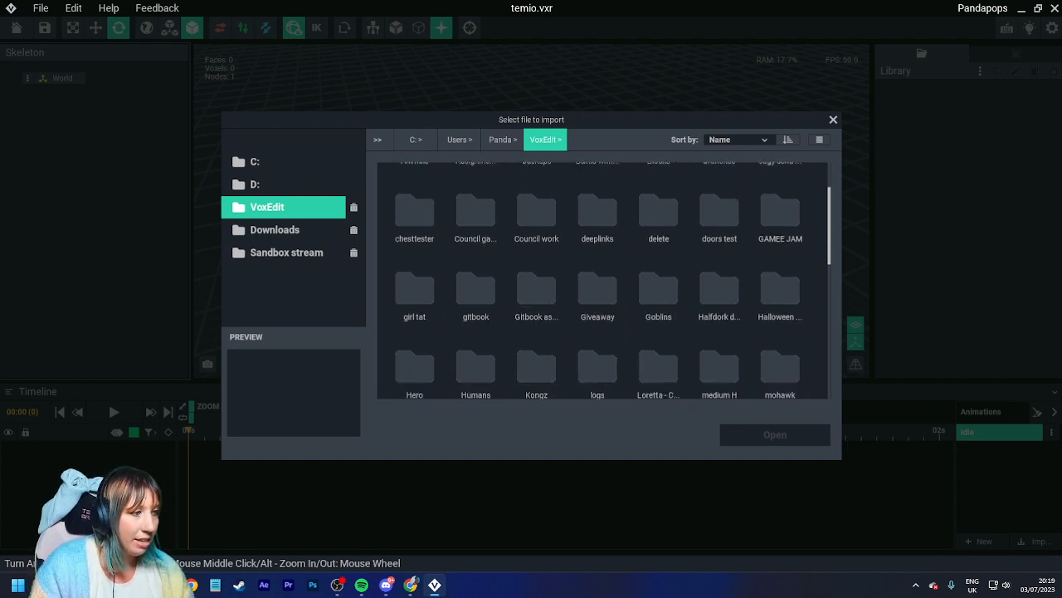
double_click(475, 305)
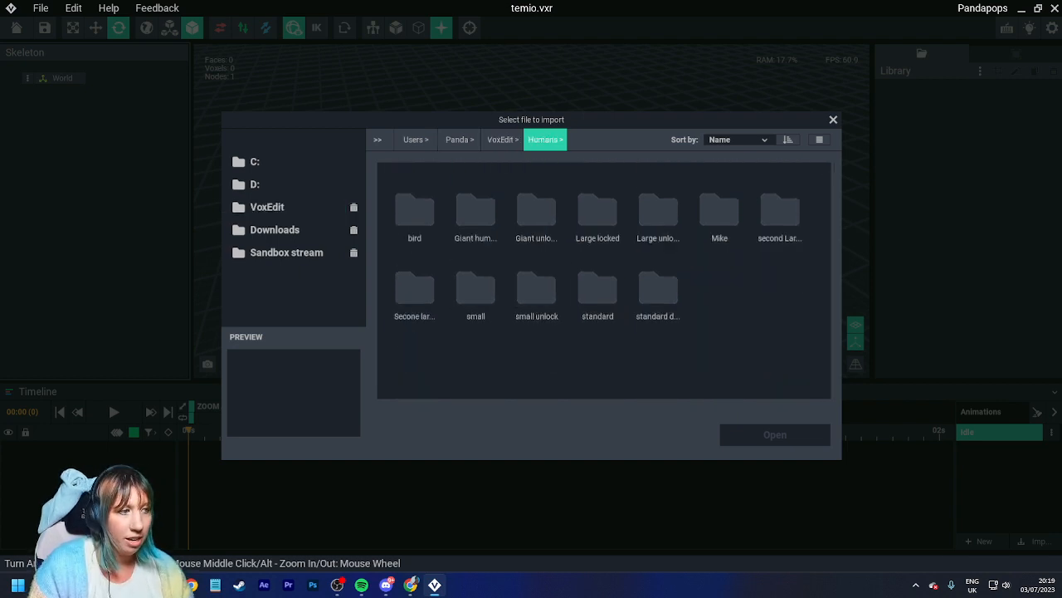
double_click(598, 289)
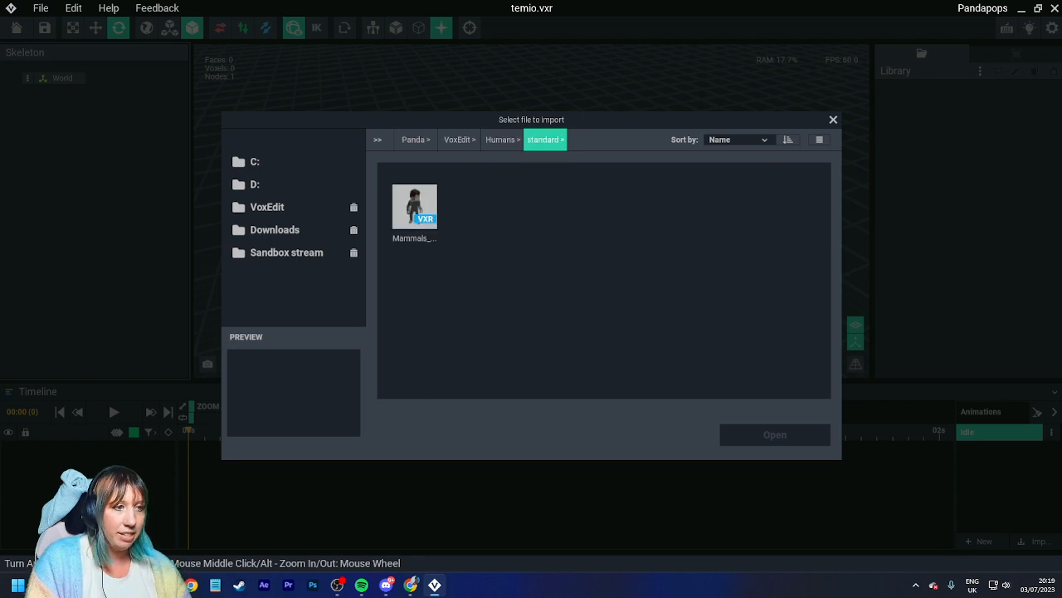
click(414, 206)
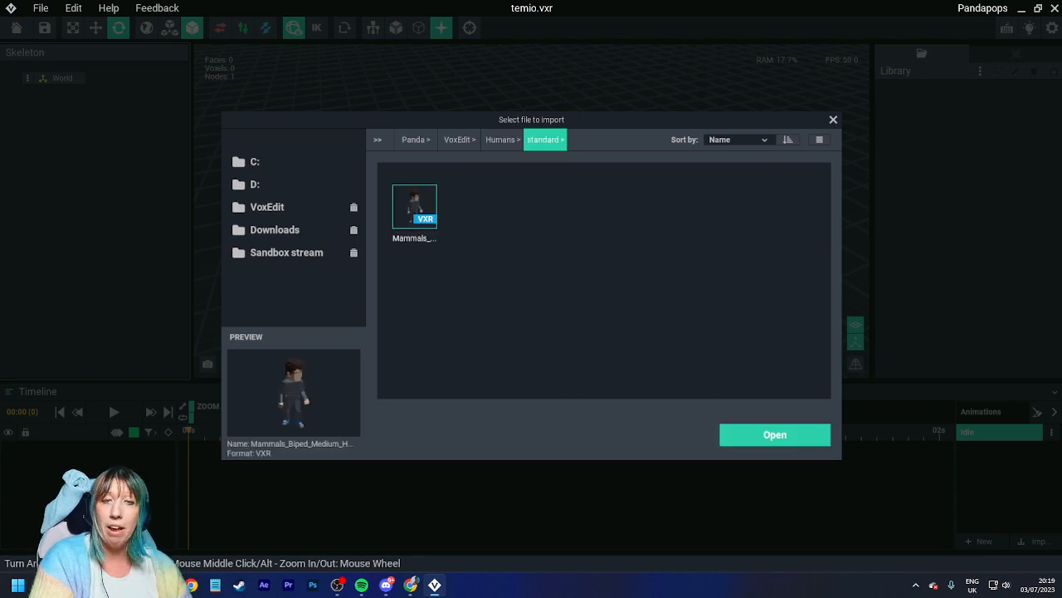
click(775, 435)
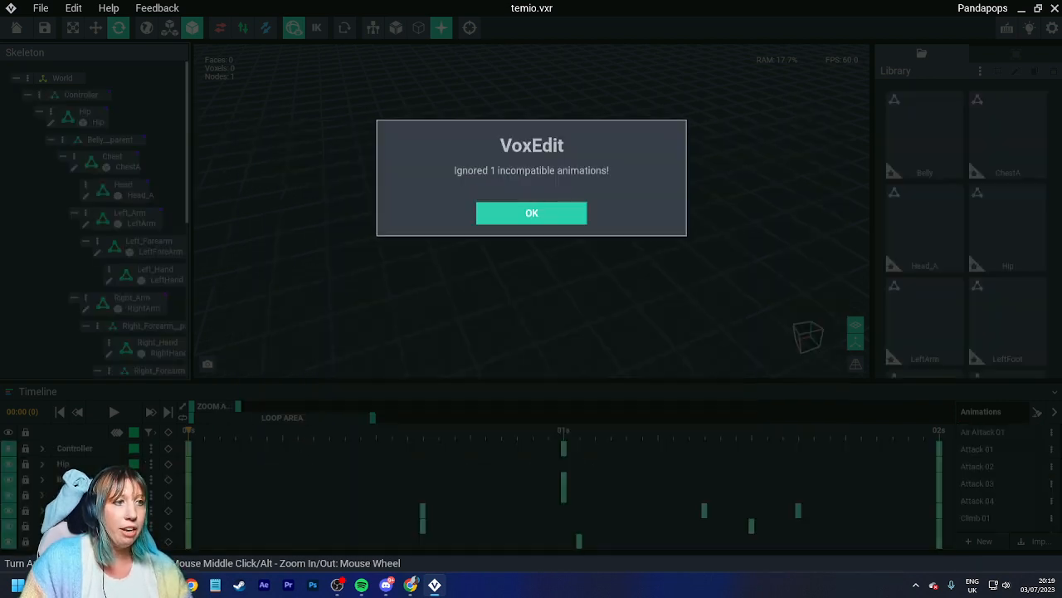
click(531, 211)
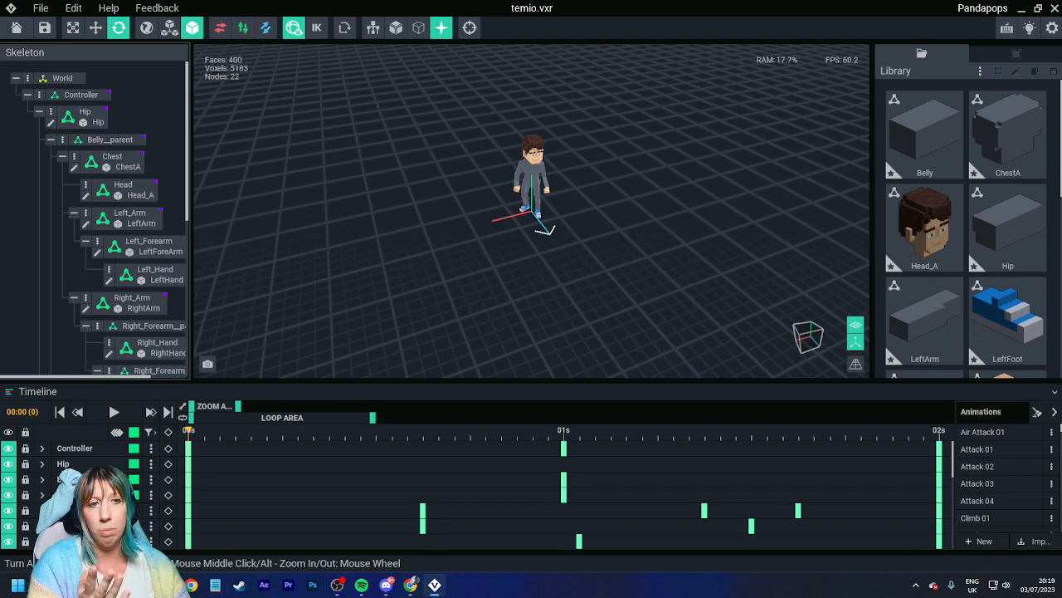
Step: Examine the imported human character up close and review the hierarchy options of its Chest node
scroll(531, 212, up, 8)
middle_drag(531, 212, 517, 295)
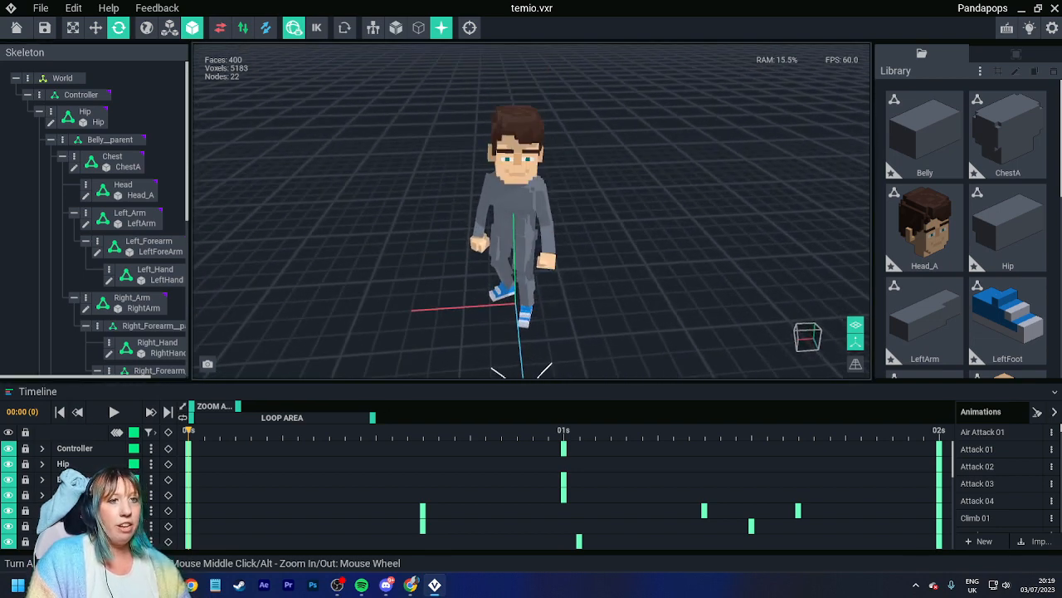
right_click(74, 157)
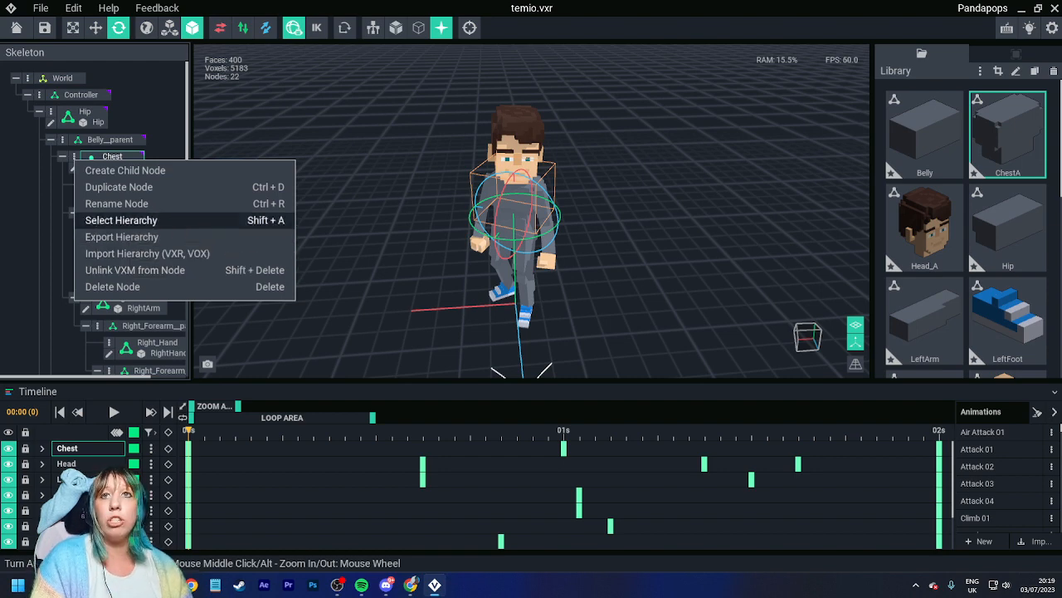
key(Escape)
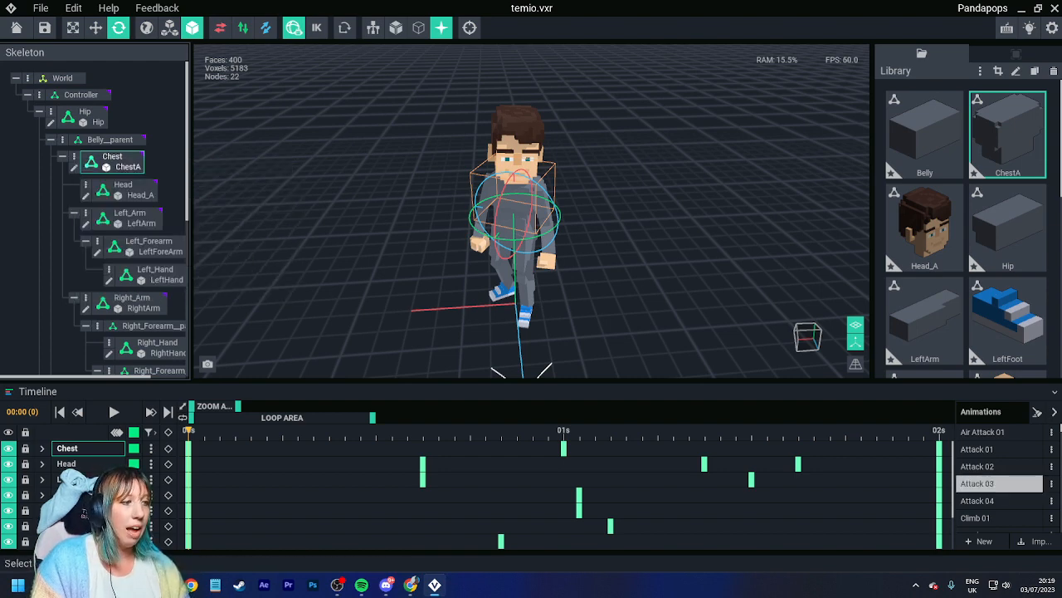
mouse_move(189, 431)
mouse_down()
mouse_move(830, 431)
mouse_move(189, 431)
mouse_up()
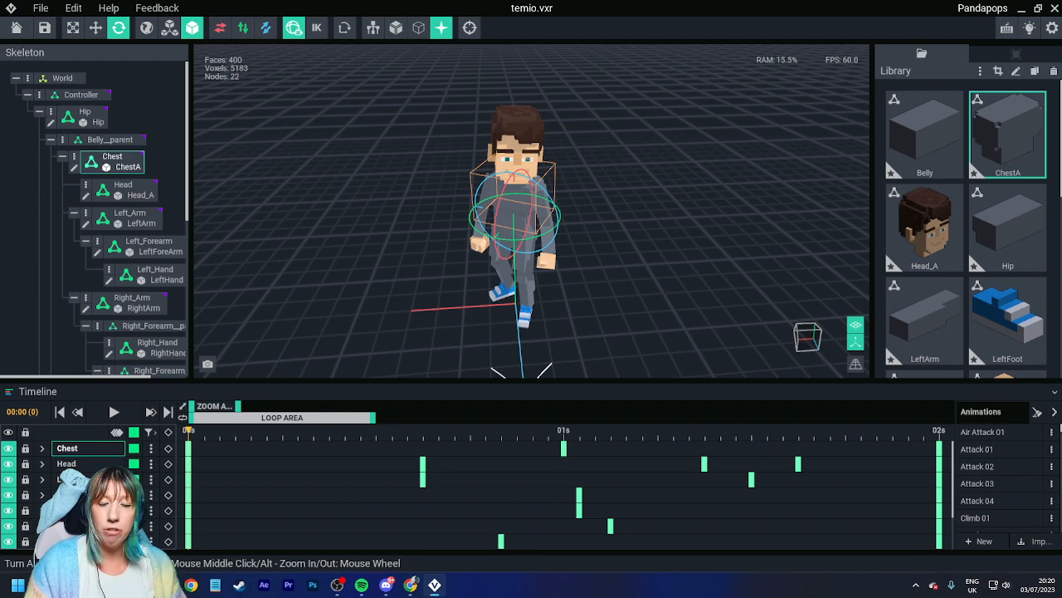
Step: Select all library models from Belly to RightThigh and try to rename them together
click(981, 70)
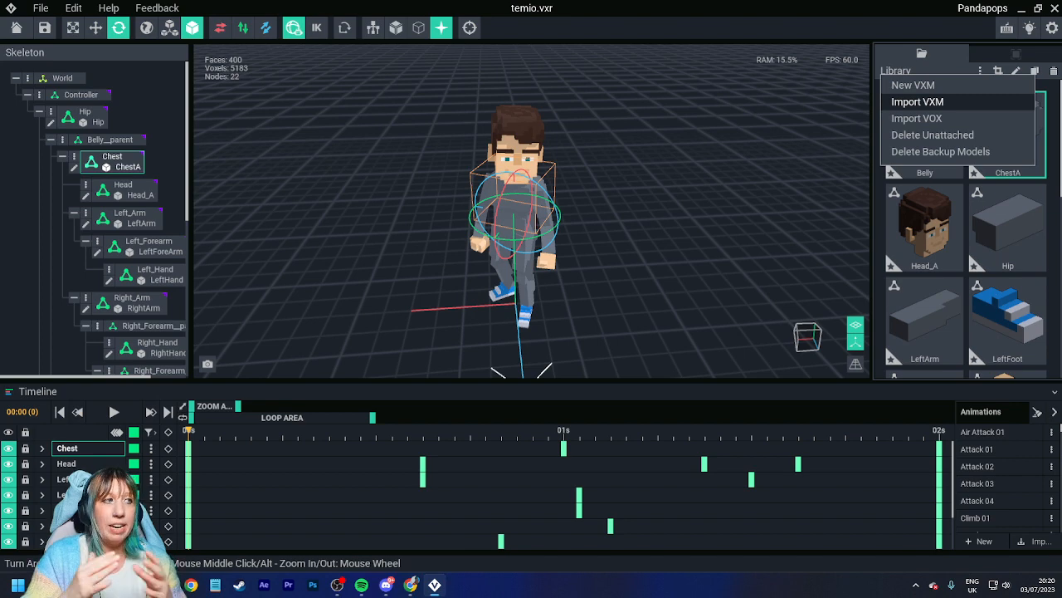
click(918, 102)
click(921, 125)
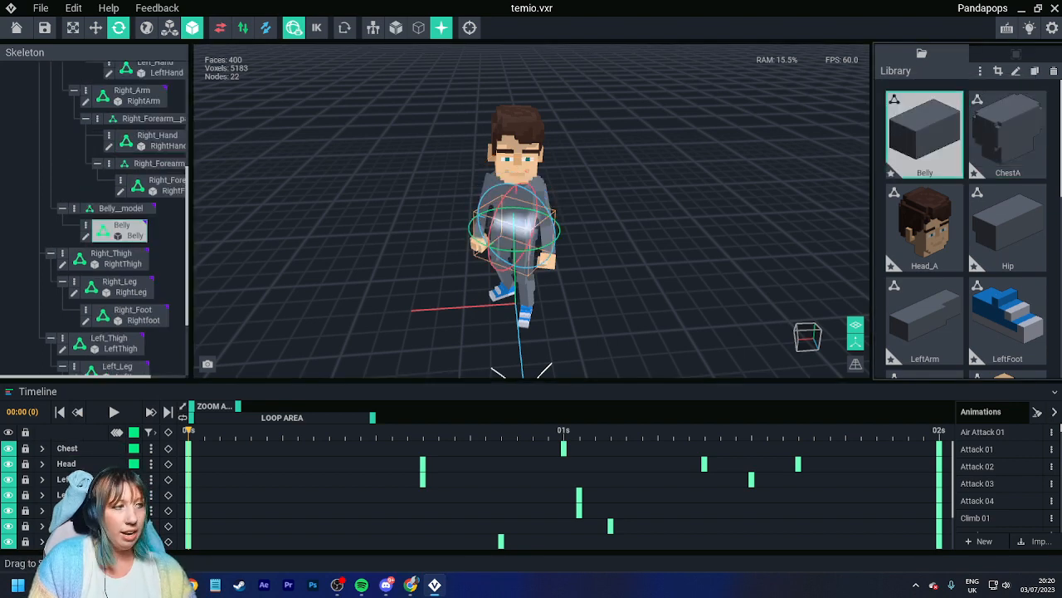
scroll(923, 218, down, 5)
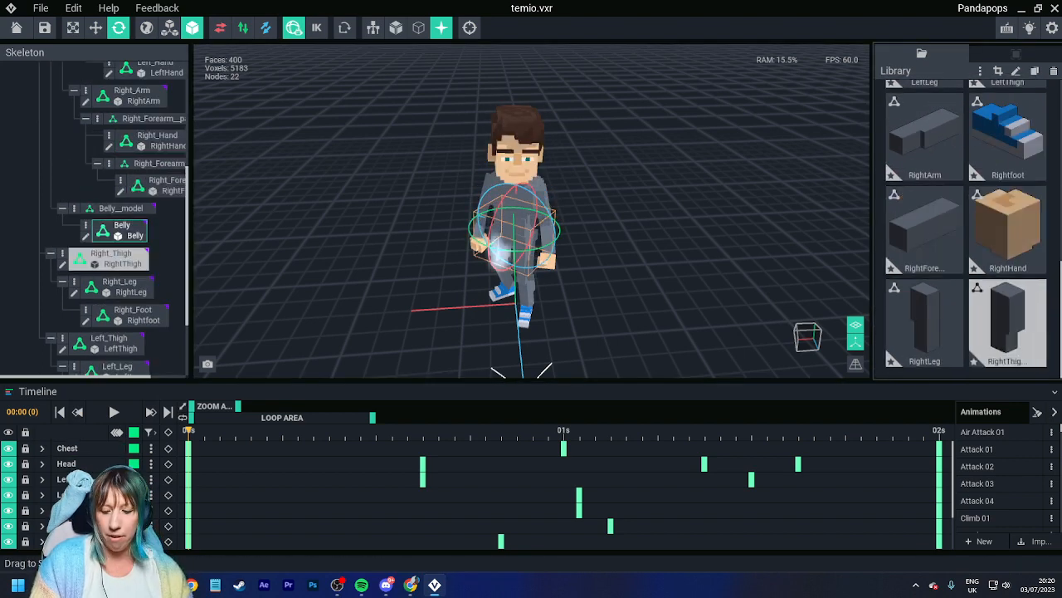
shift+click(1008, 322)
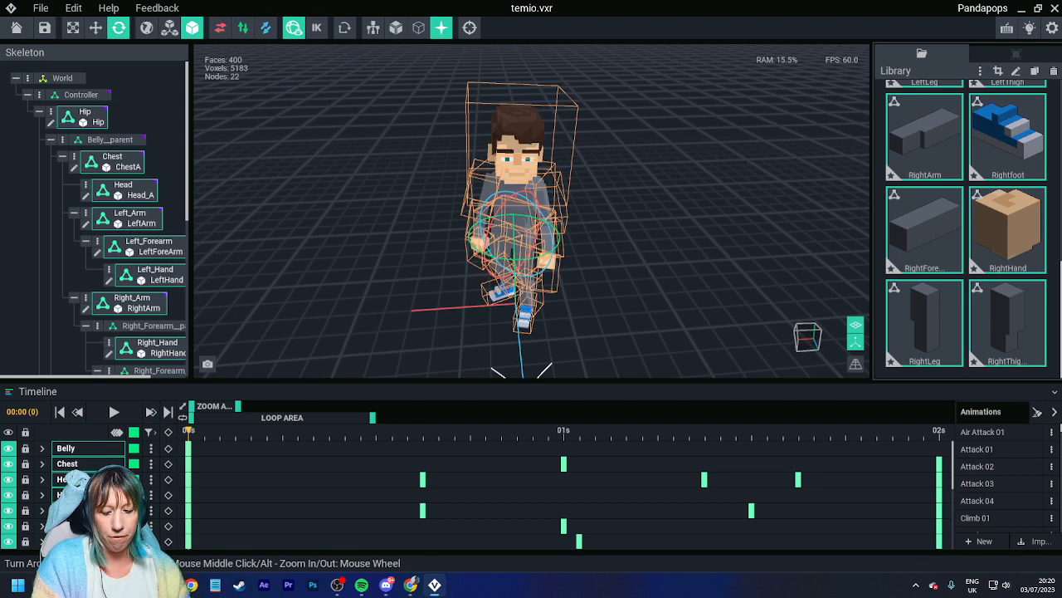
key(F2)
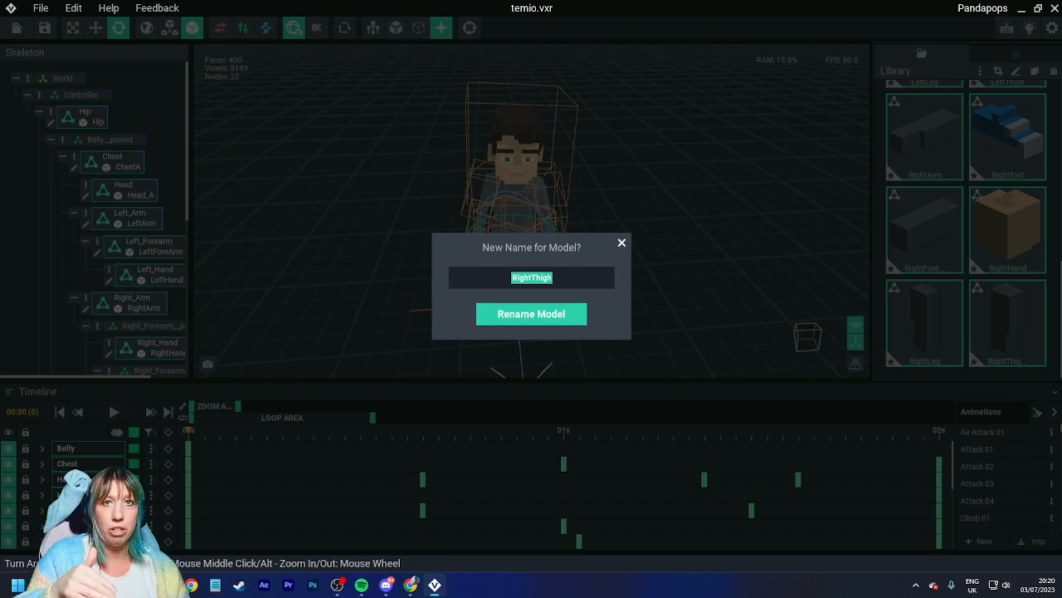
click(621, 242)
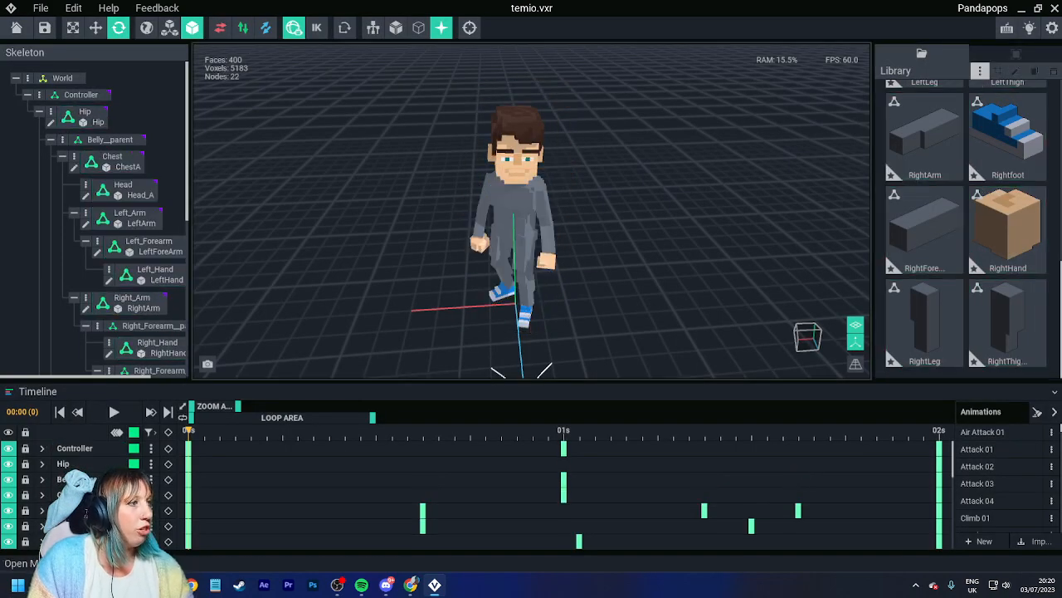
Step: Browse the VXM models in the Humans "Mike" folder and preview its Head_A model without importing it
click(980, 70)
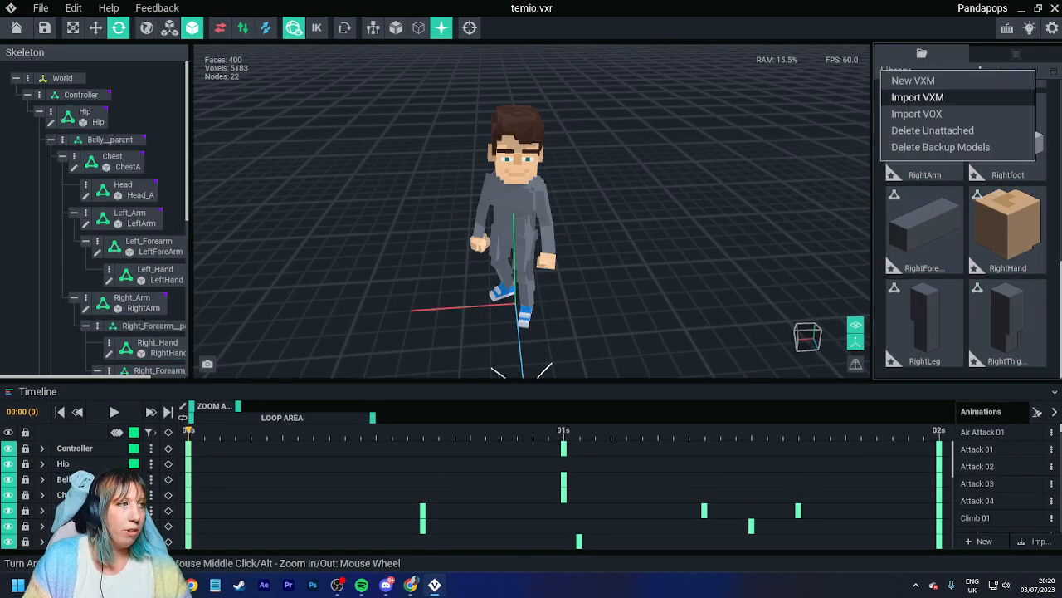
click(917, 97)
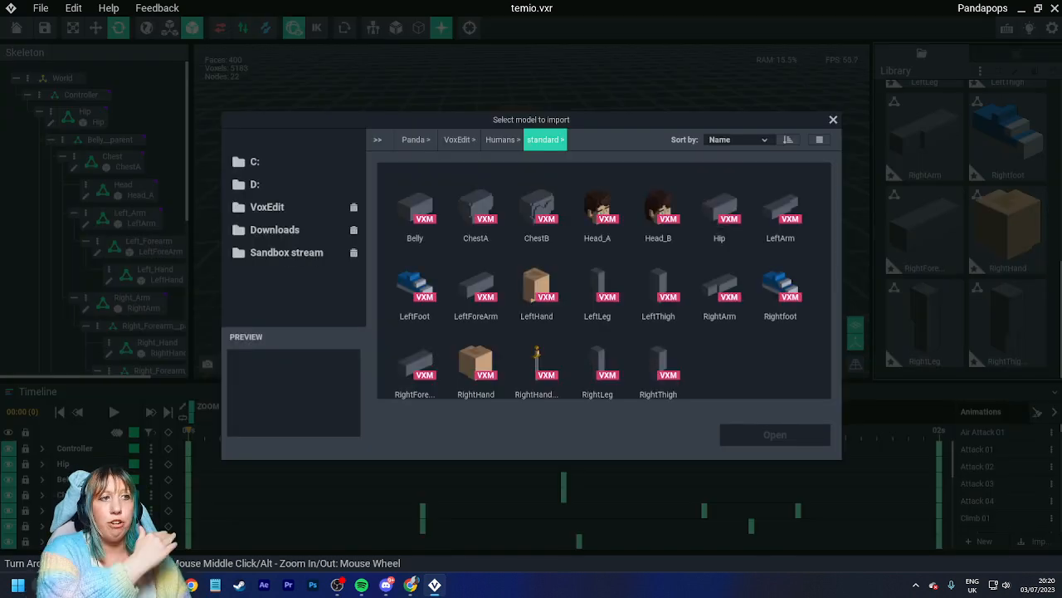
click(500, 140)
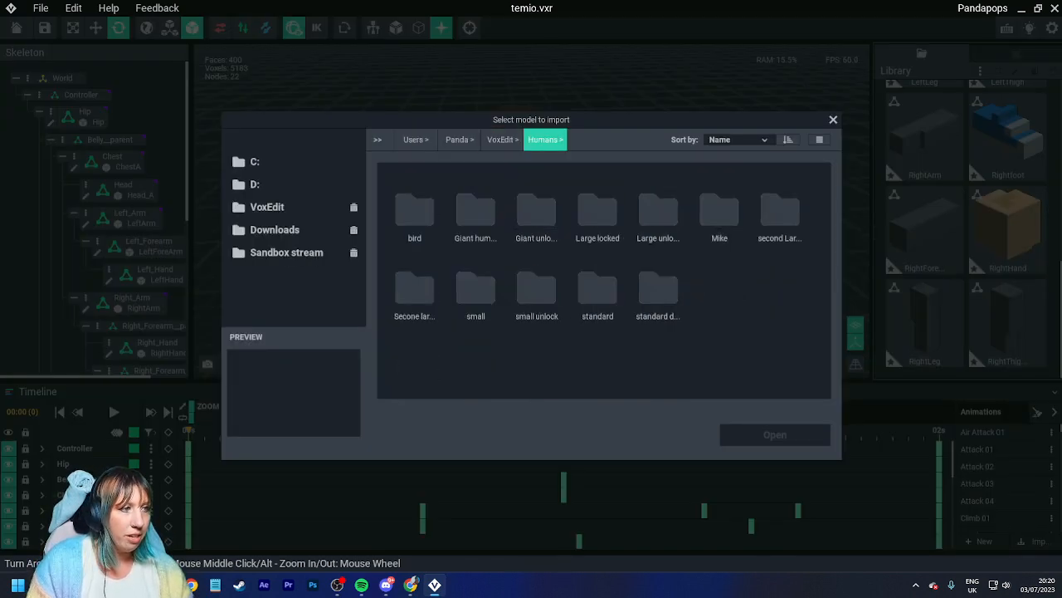
double_click(719, 209)
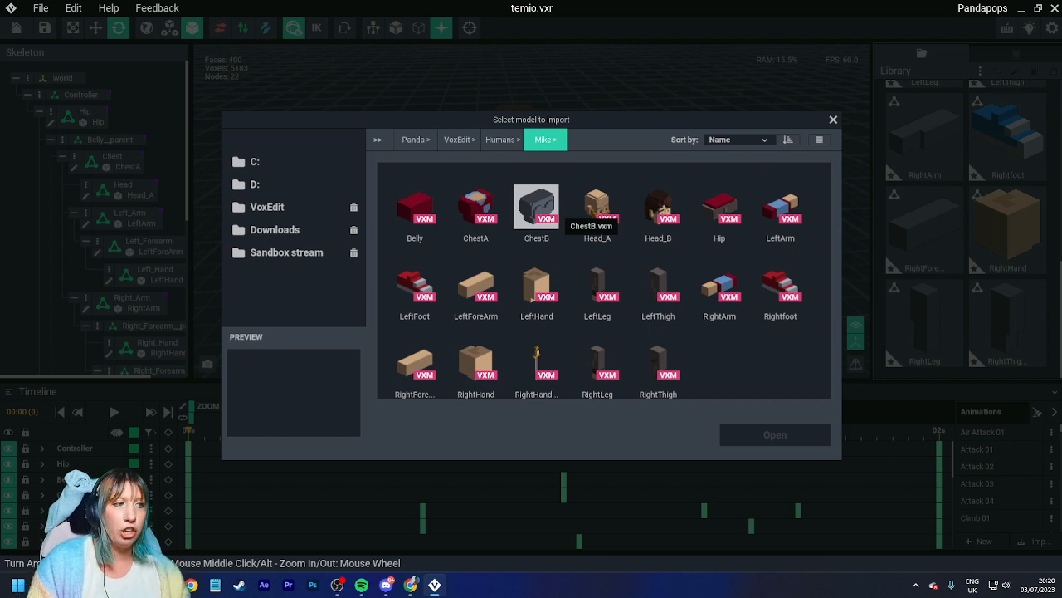
click(598, 209)
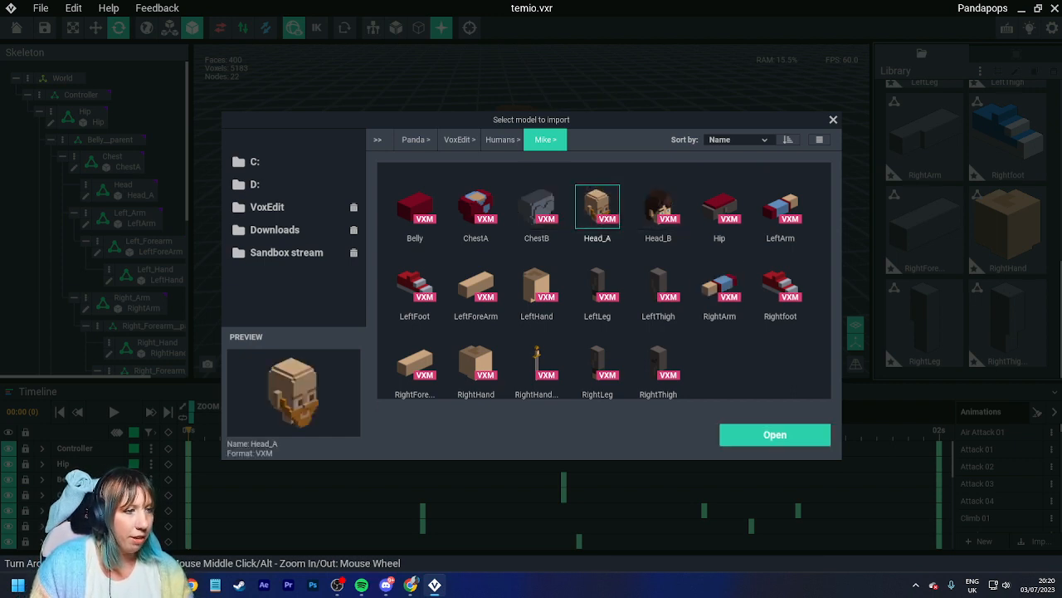
scroll(780, 178, down, 1)
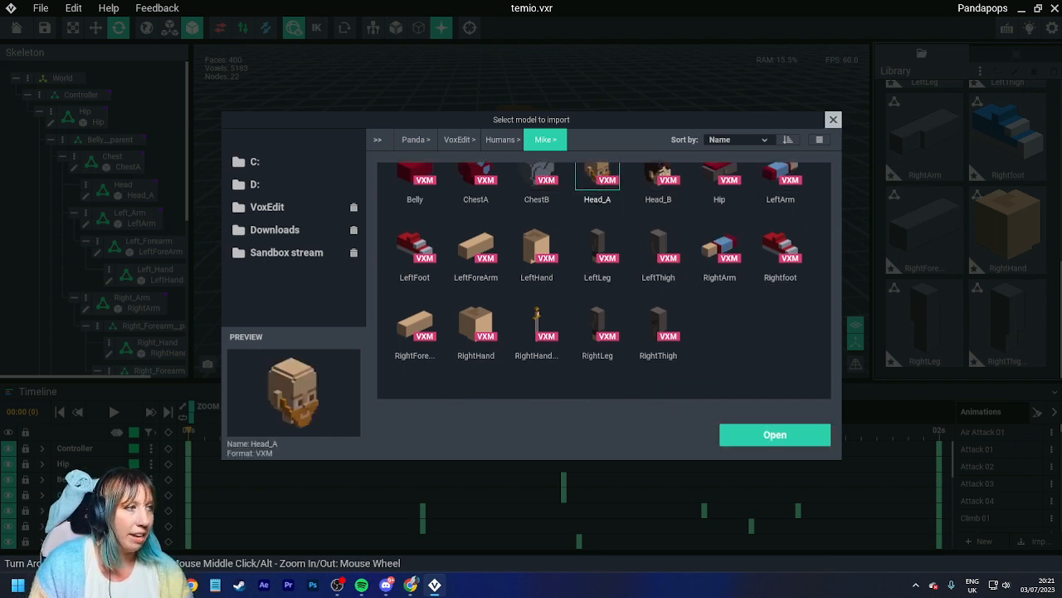
click(834, 119)
Step: Import the Head_B VXM model from the Humans "standard" folder into the library and assign it to the character's Head node
scroll(838, 158, up, 2)
scroll(924, 249, up, 5)
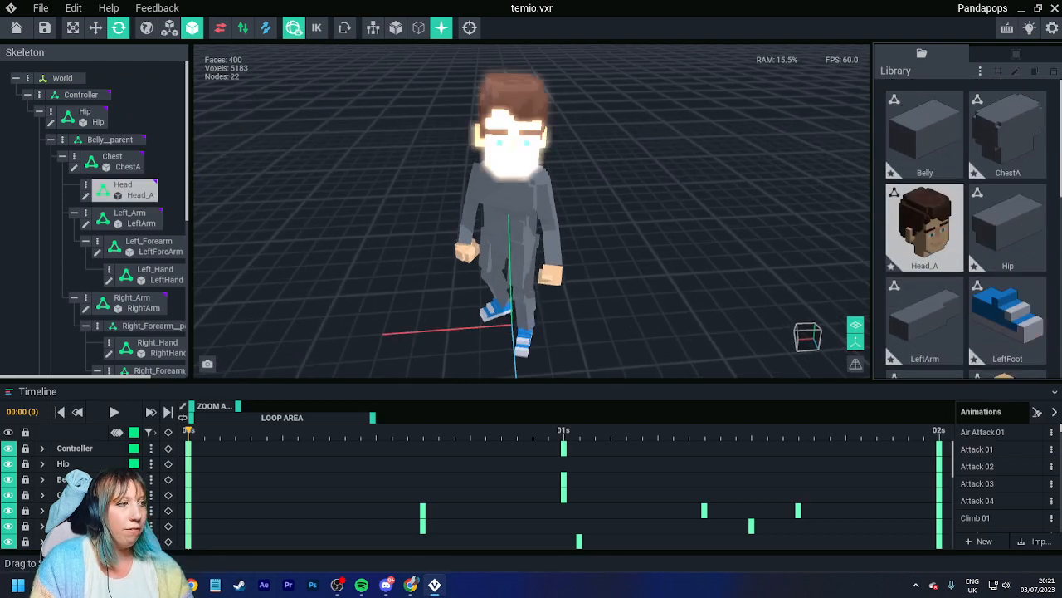
scroll(925, 249, down, 2)
scroll(924, 241, up, 2)
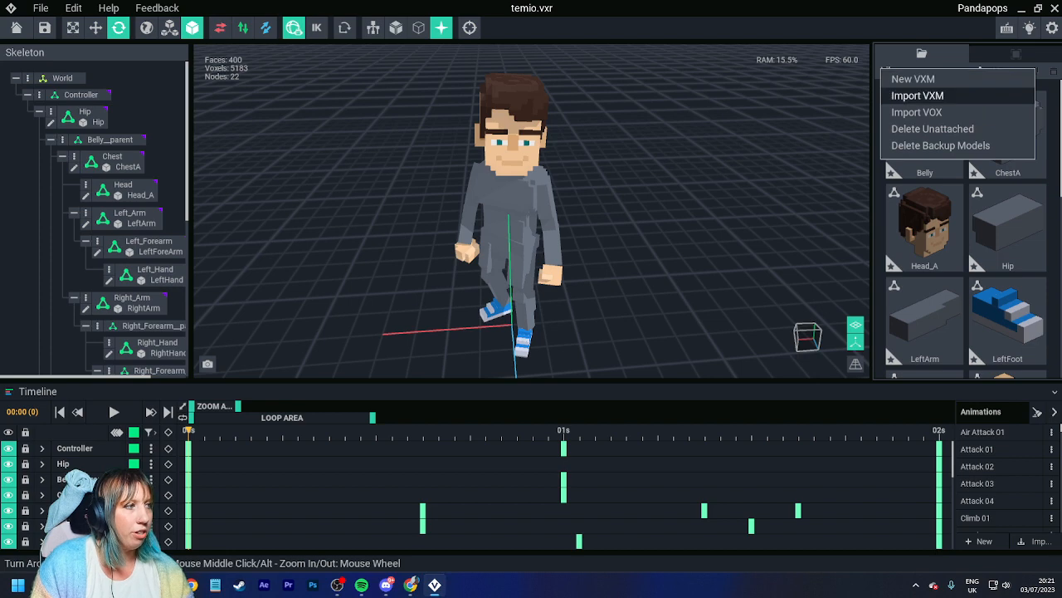
click(917, 96)
click(658, 207)
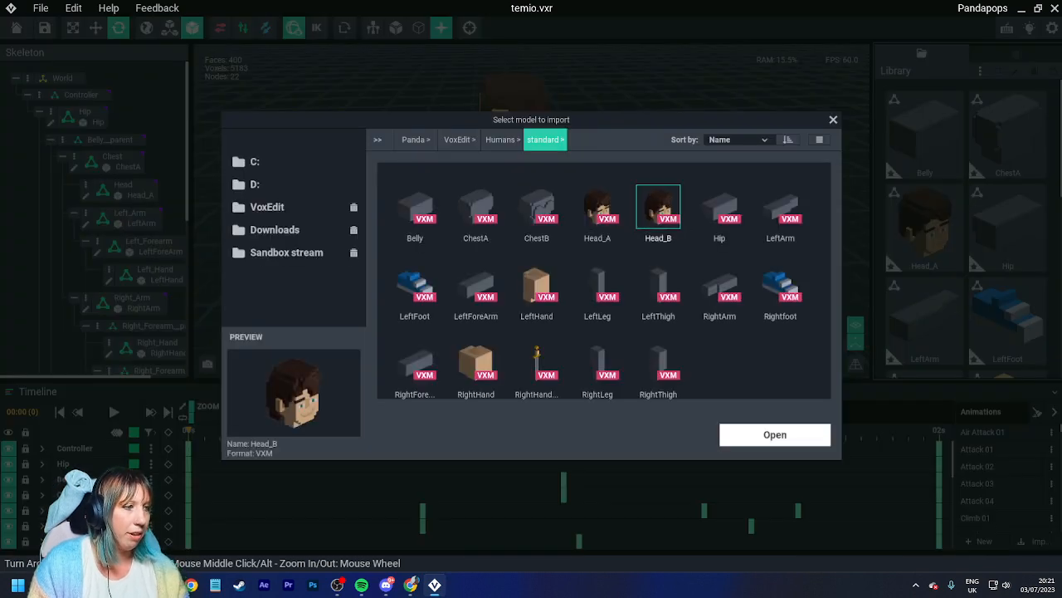
click(775, 434)
drag(1008, 225, 548, 166)
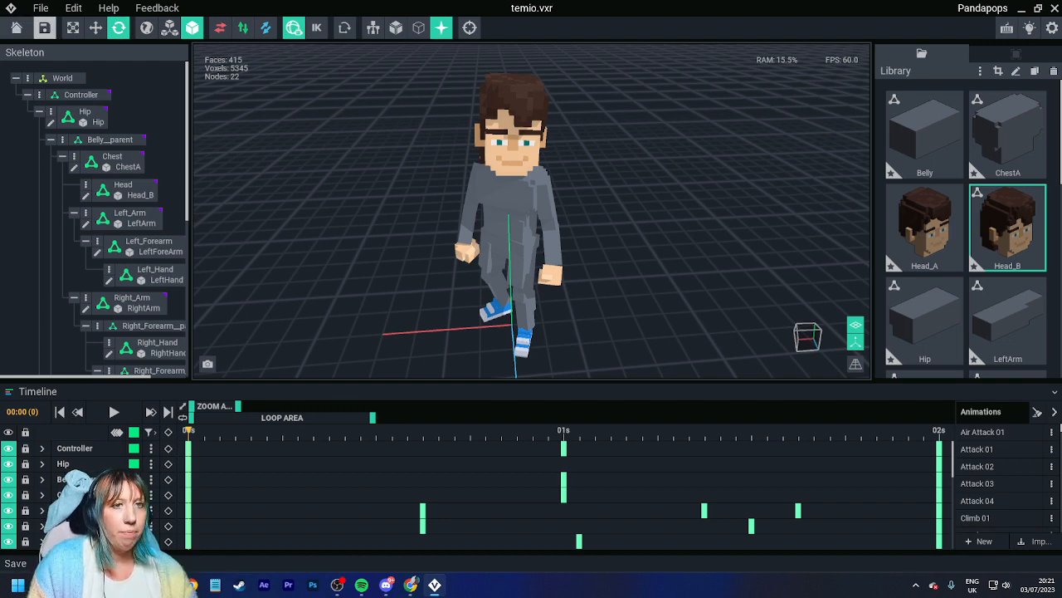
Step: Save temio.vxr and close it to return to the Animator start page, keeping the changes
click(45, 28)
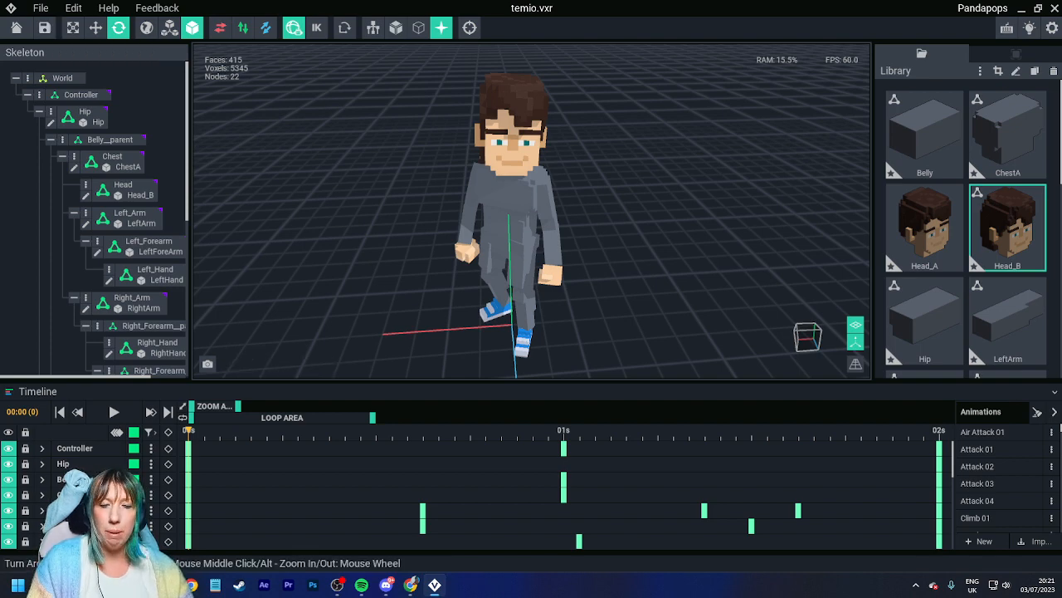
click(16, 28)
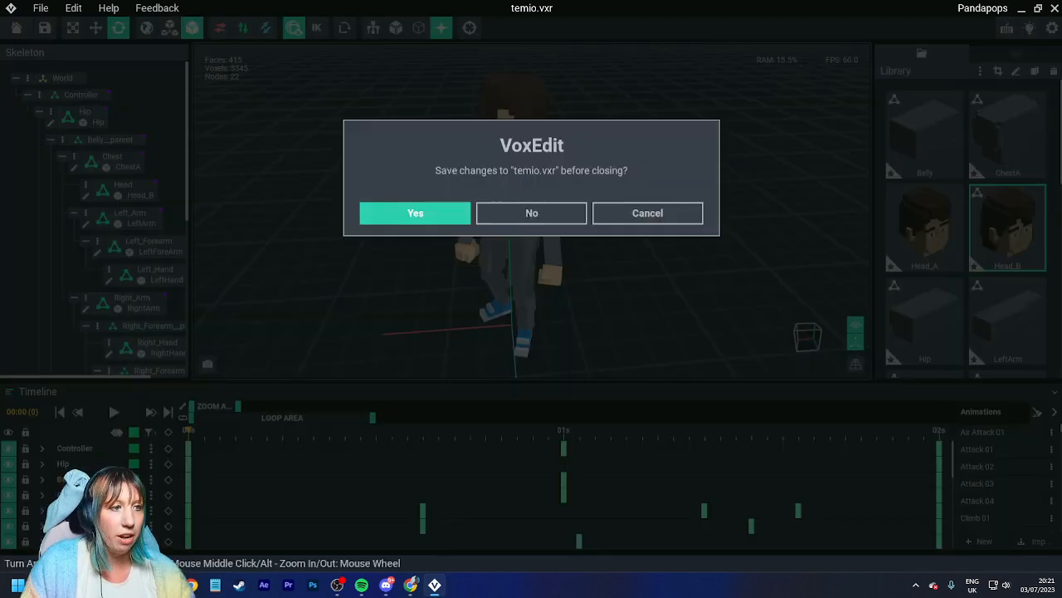
click(415, 212)
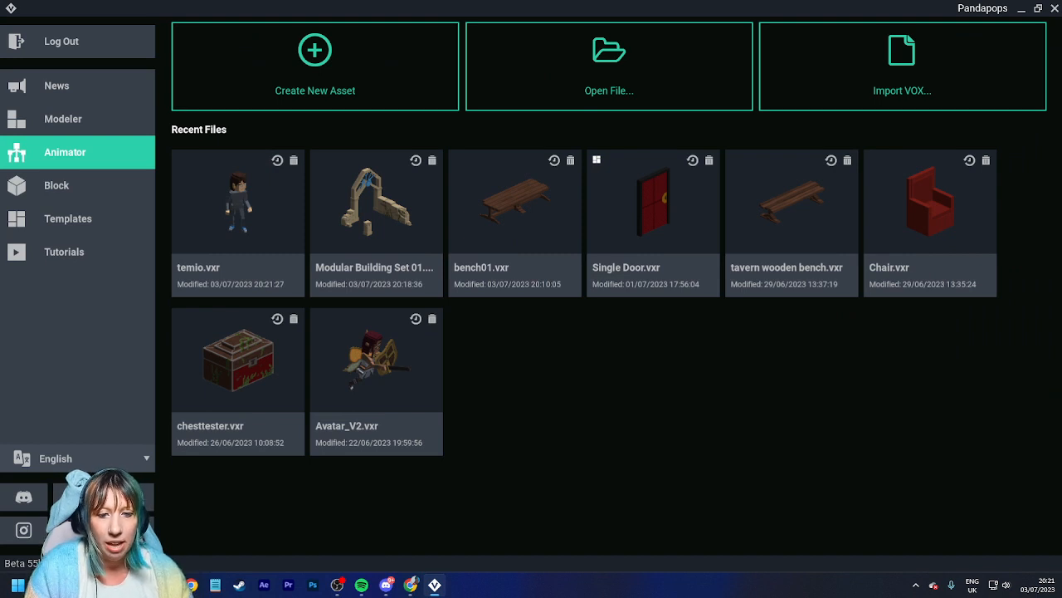